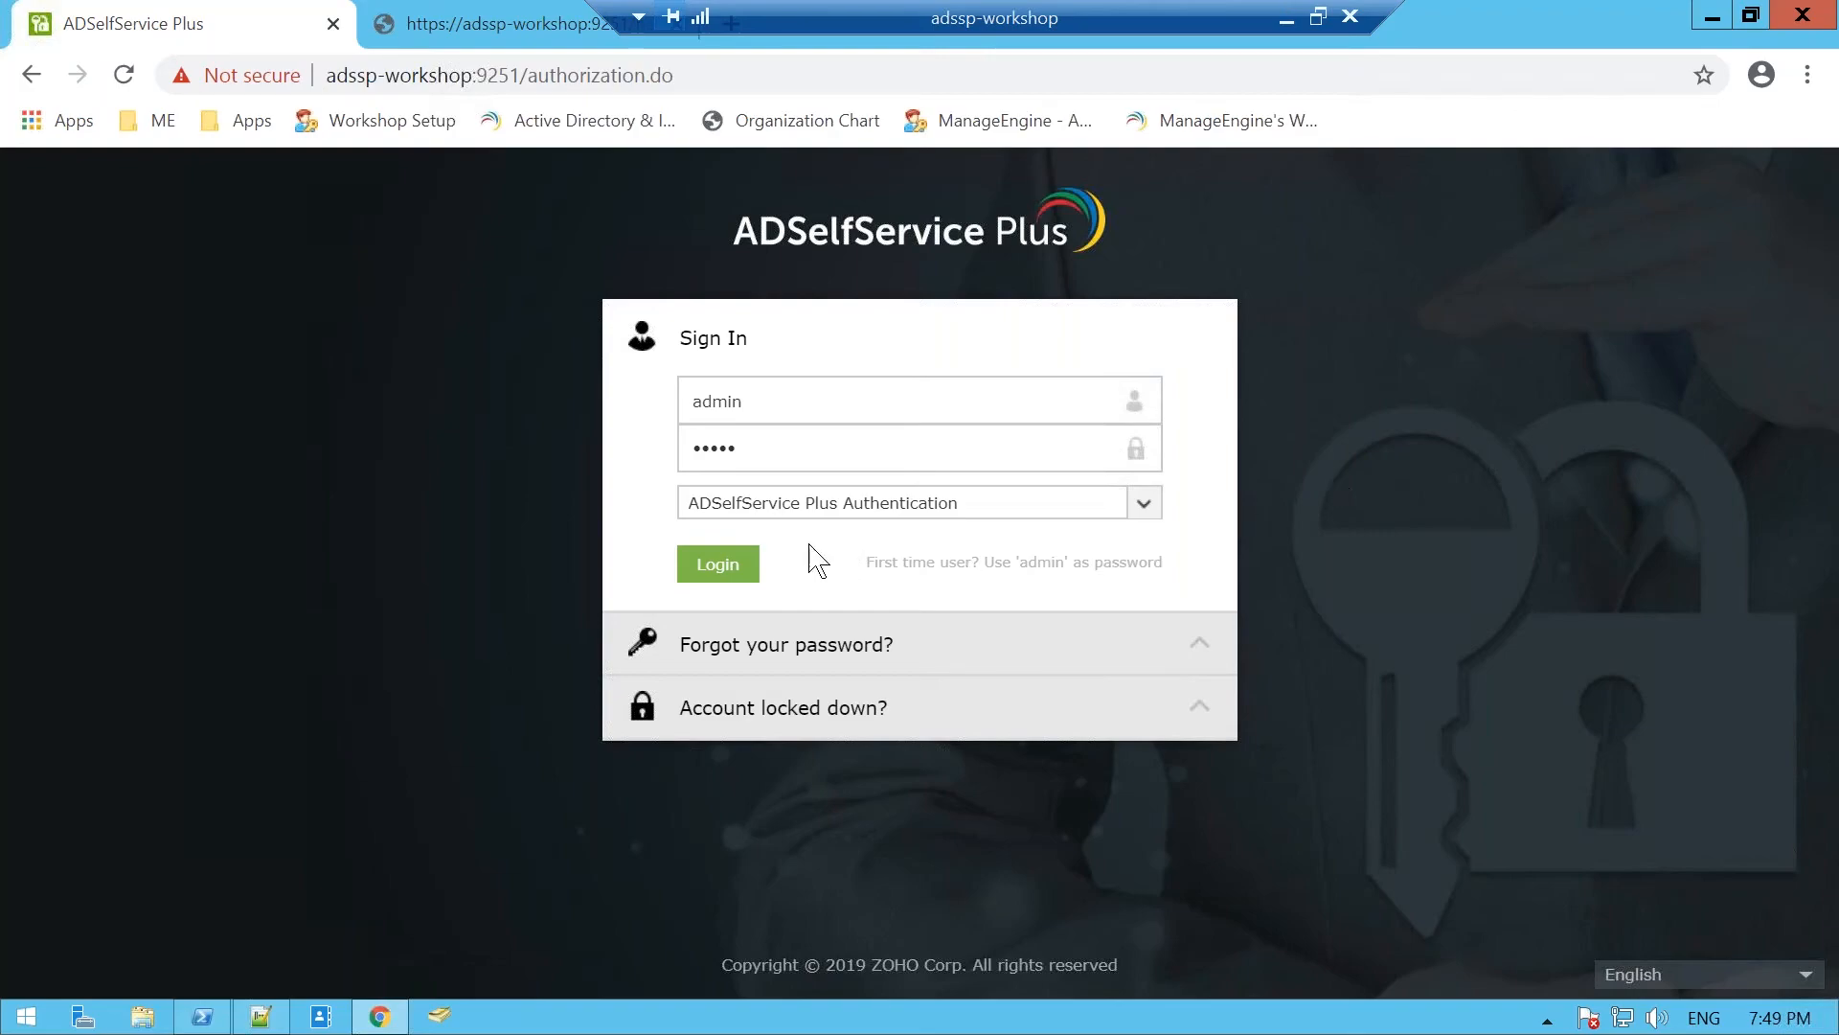
# Sign in to the admin console as admin and open the Domain Settings page.
pyautogui.click(746, 572)
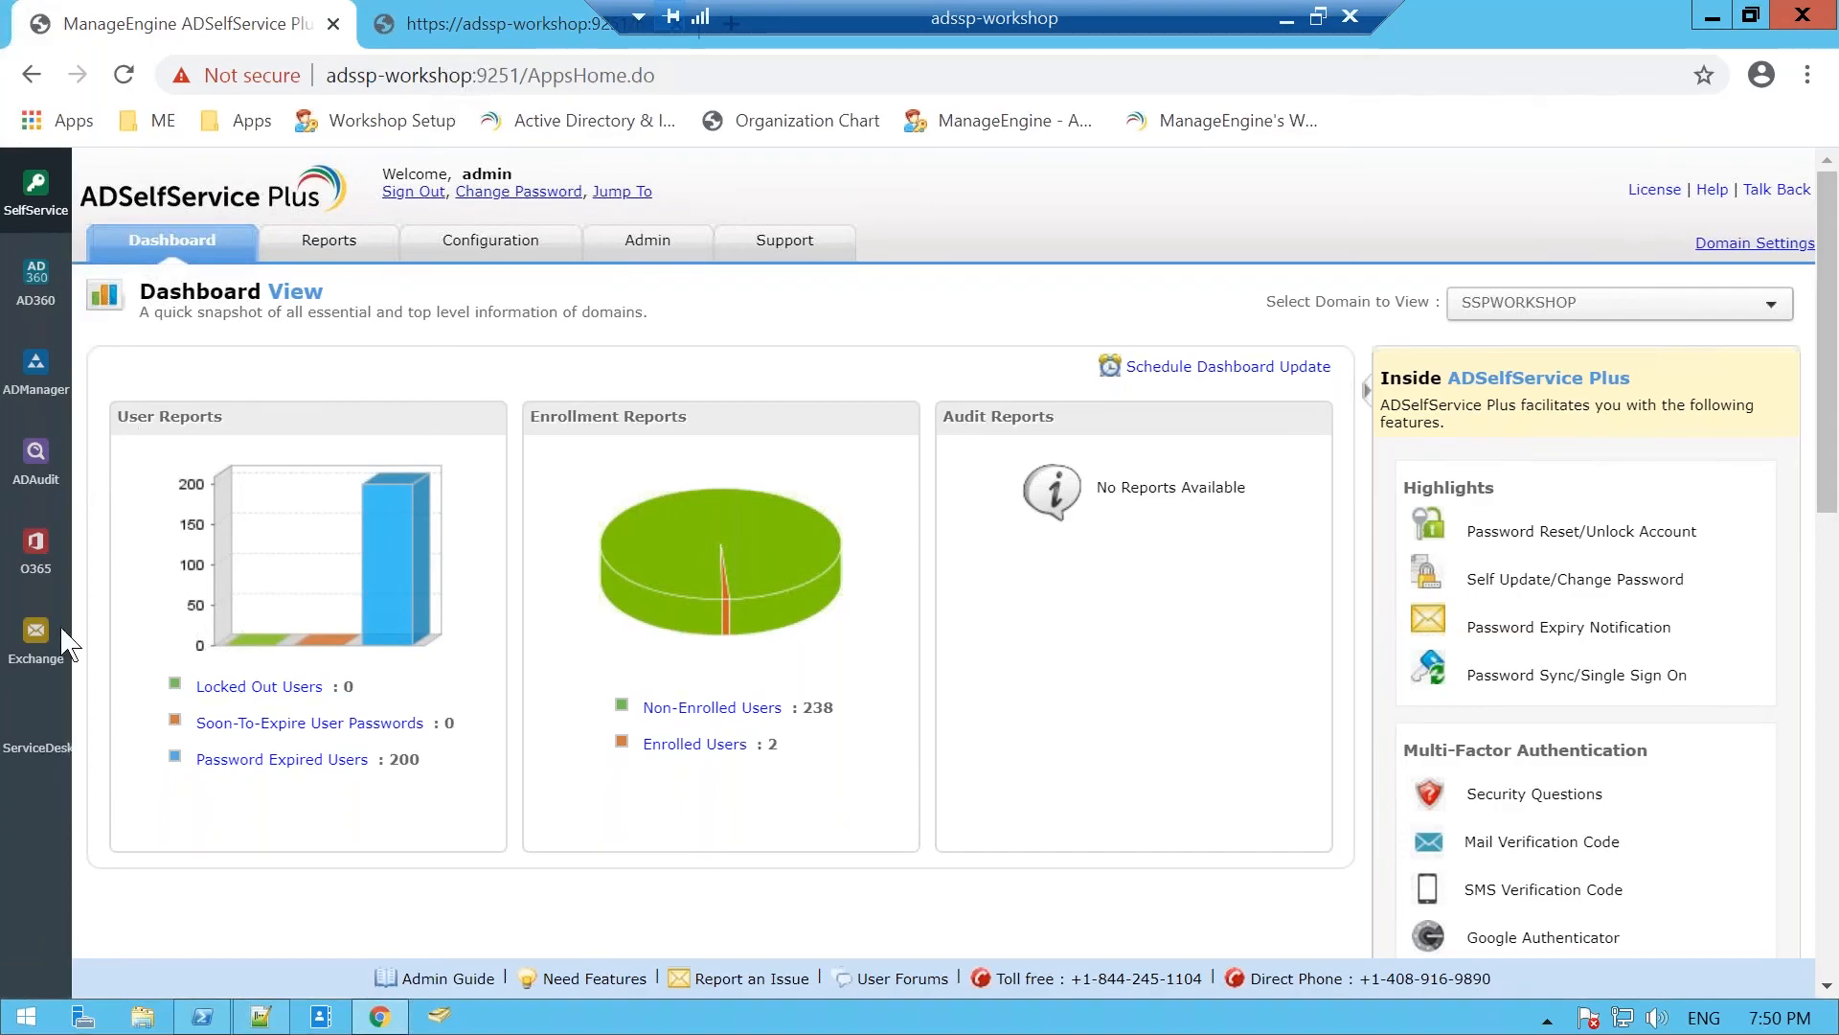
pyautogui.click(66, 762)
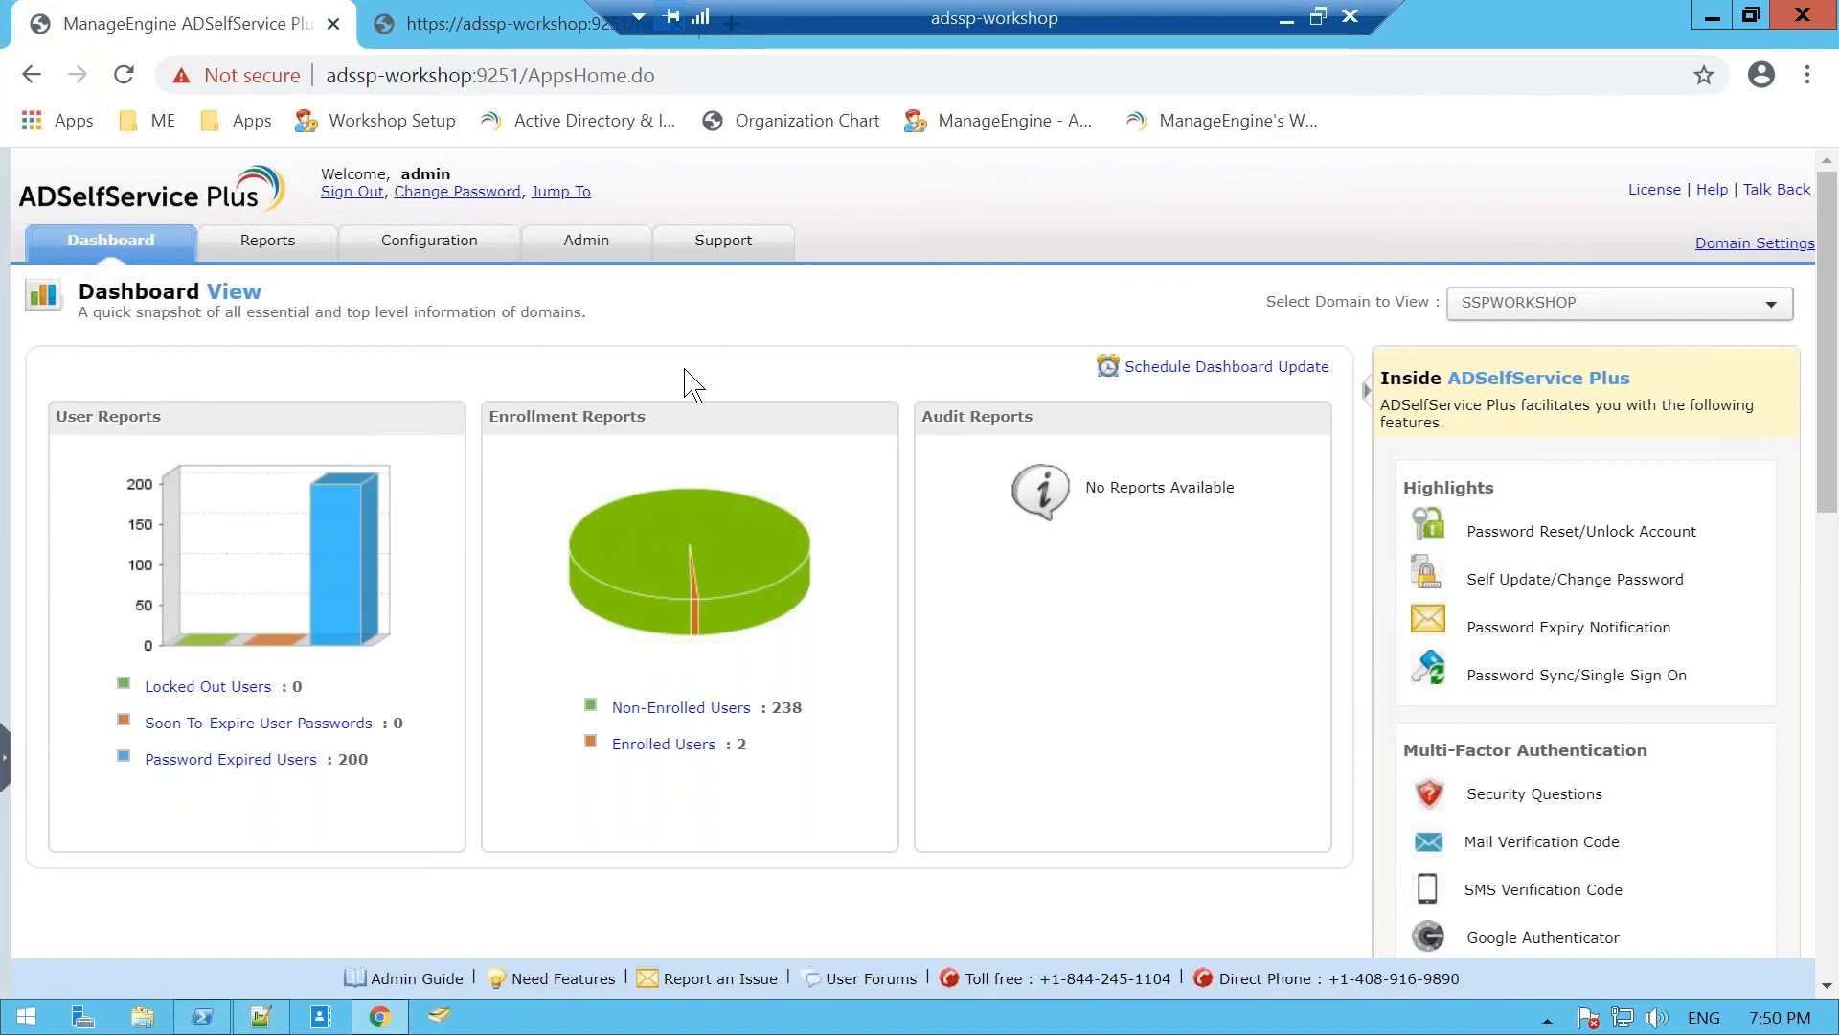
pyautogui.click(1753, 243)
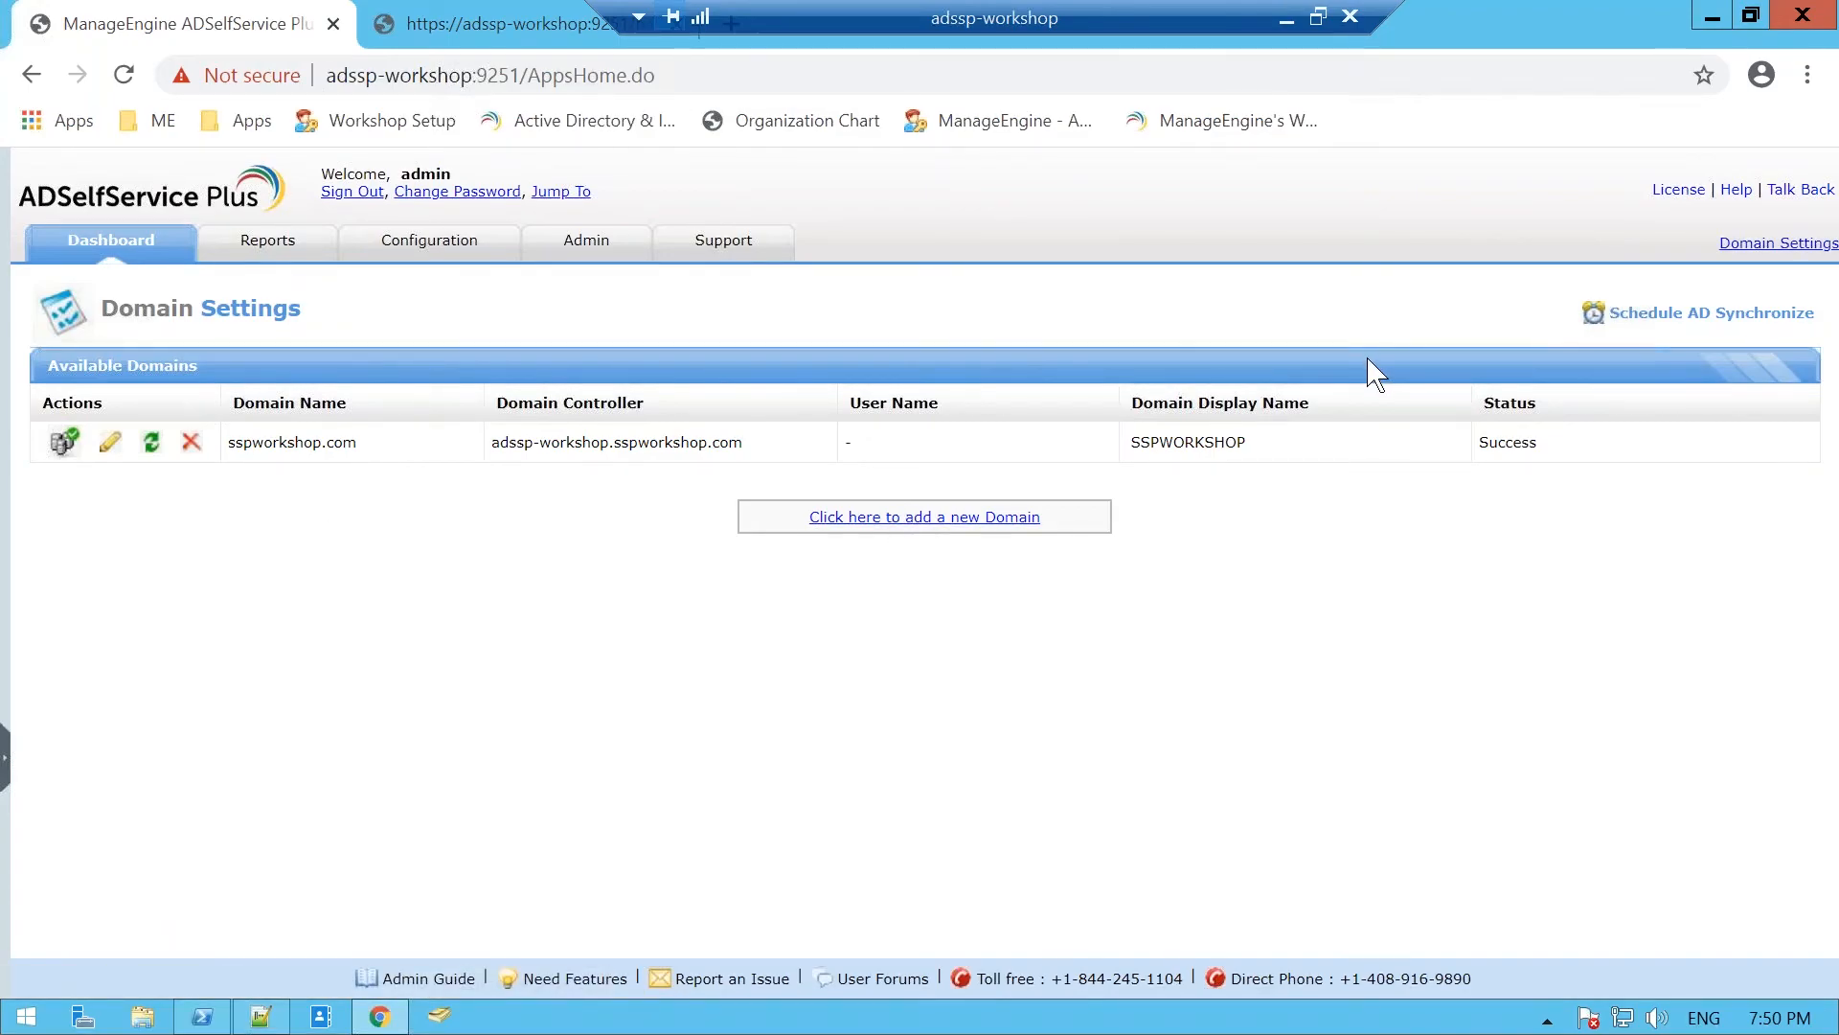
# Browse the Sharada OU and its Admin and Finance sub-OUs in Active Directory Users and Computers.
pyautogui.click(433, 249)
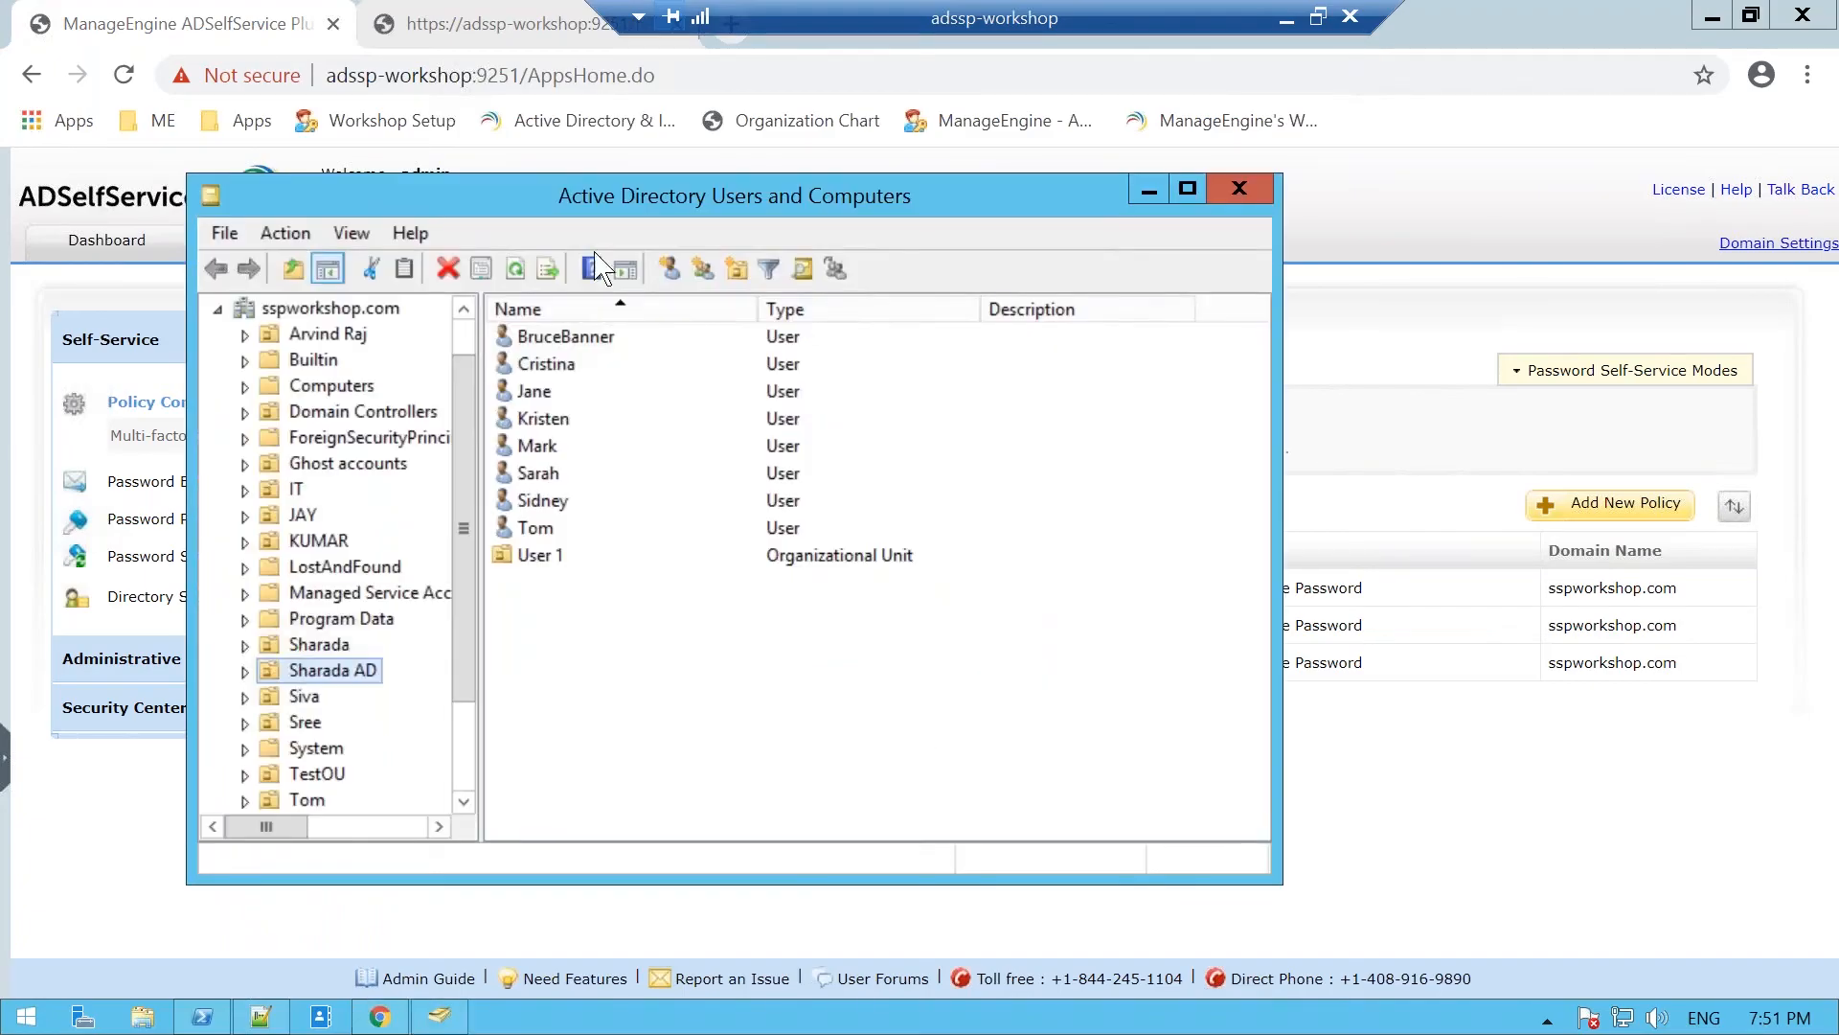
pyautogui.click(314, 648)
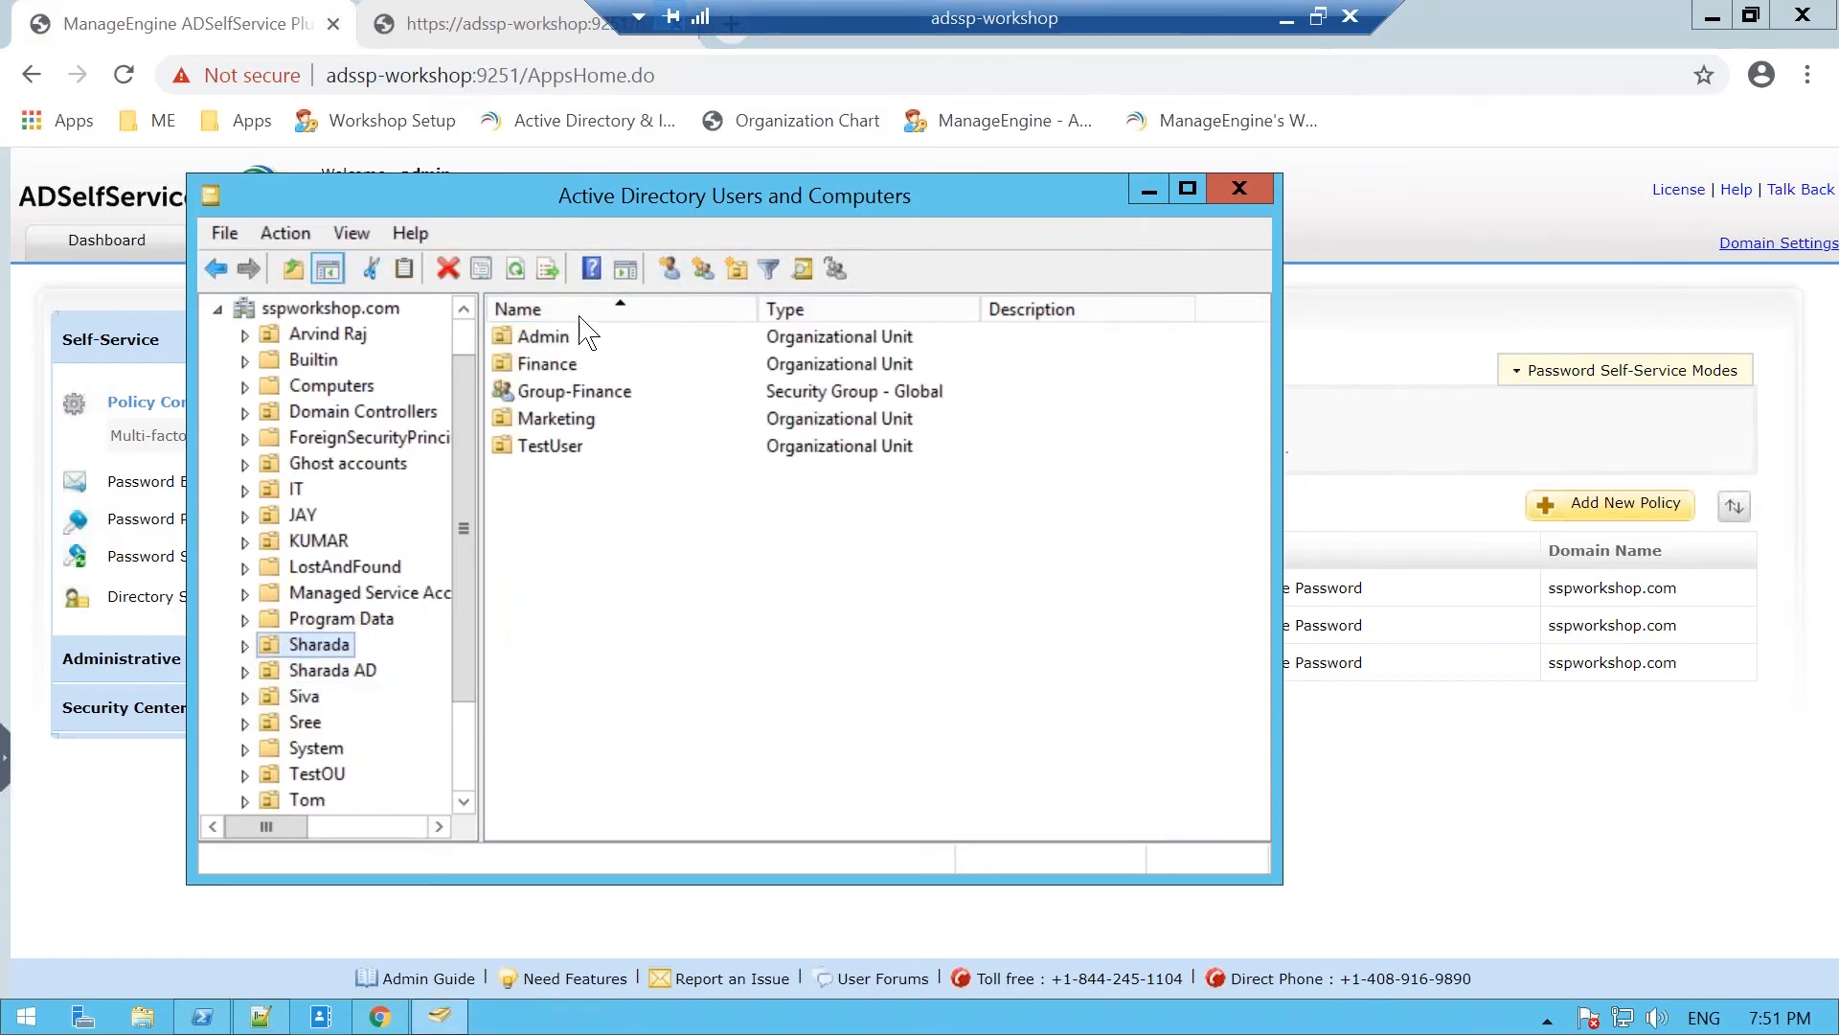
pyautogui.click(577, 340)
pyautogui.doubleClick(576, 343)
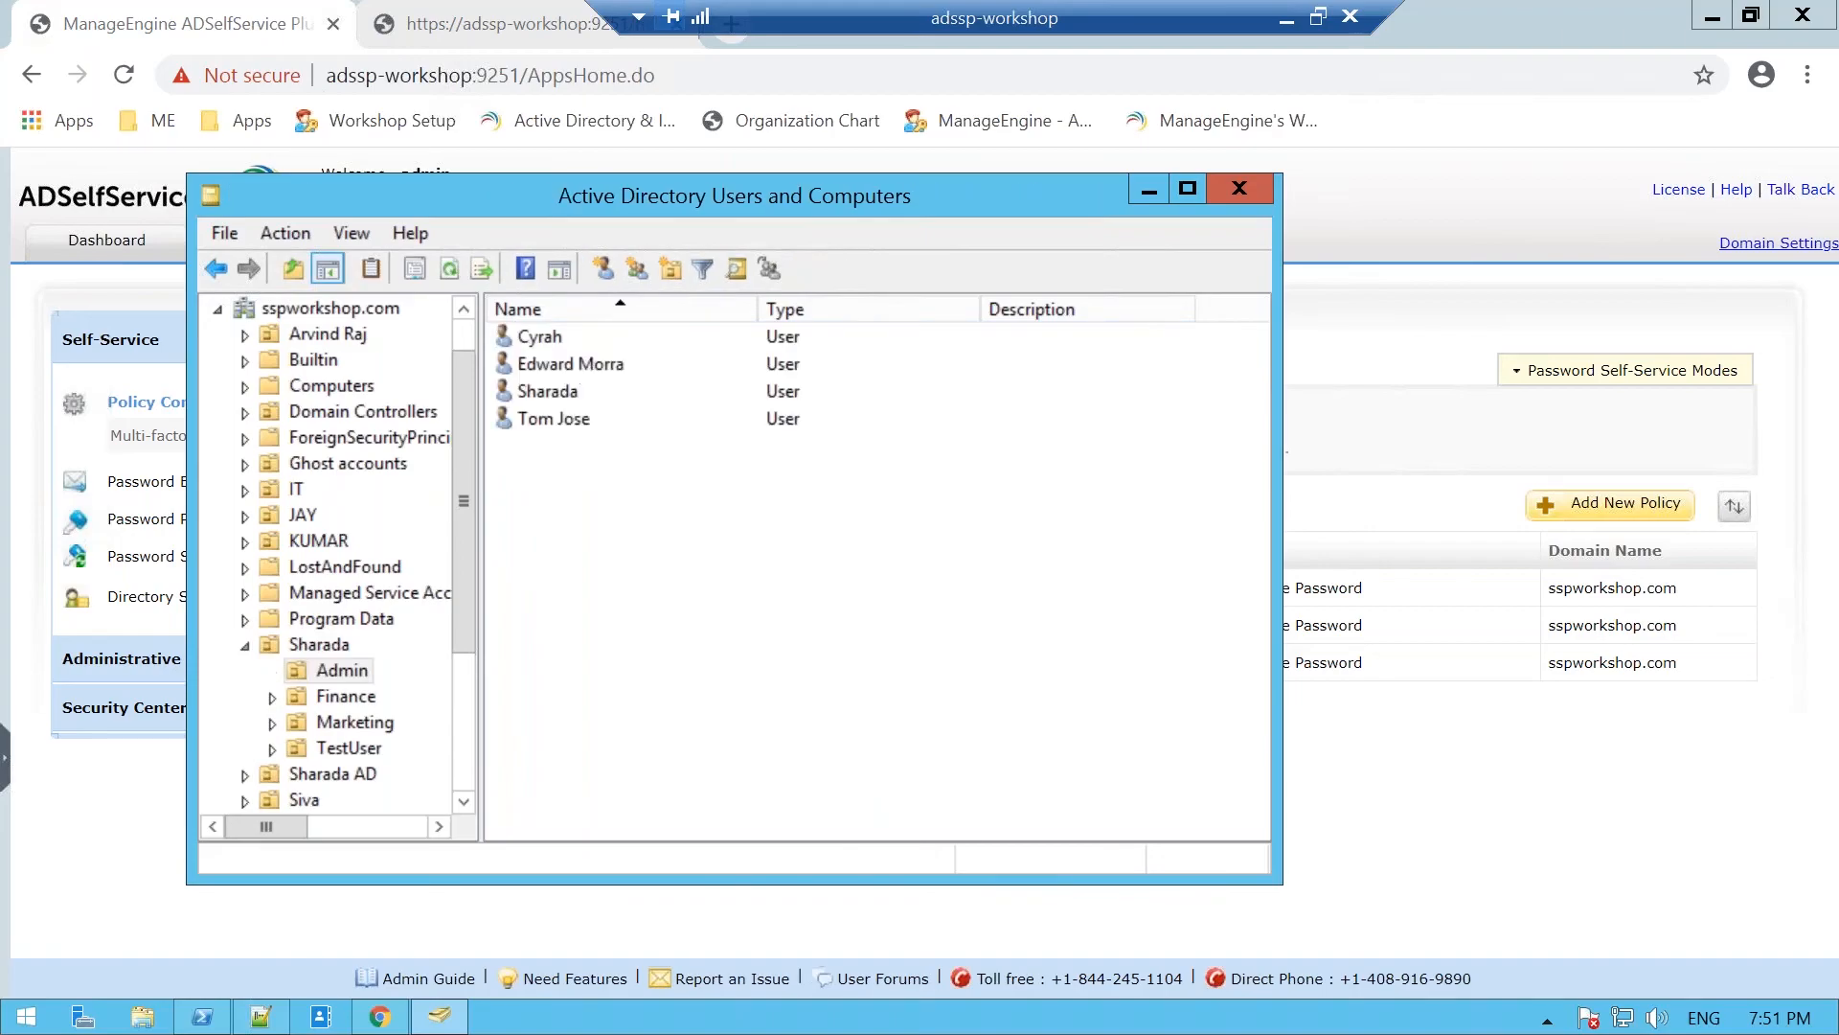
pyautogui.click(326, 697)
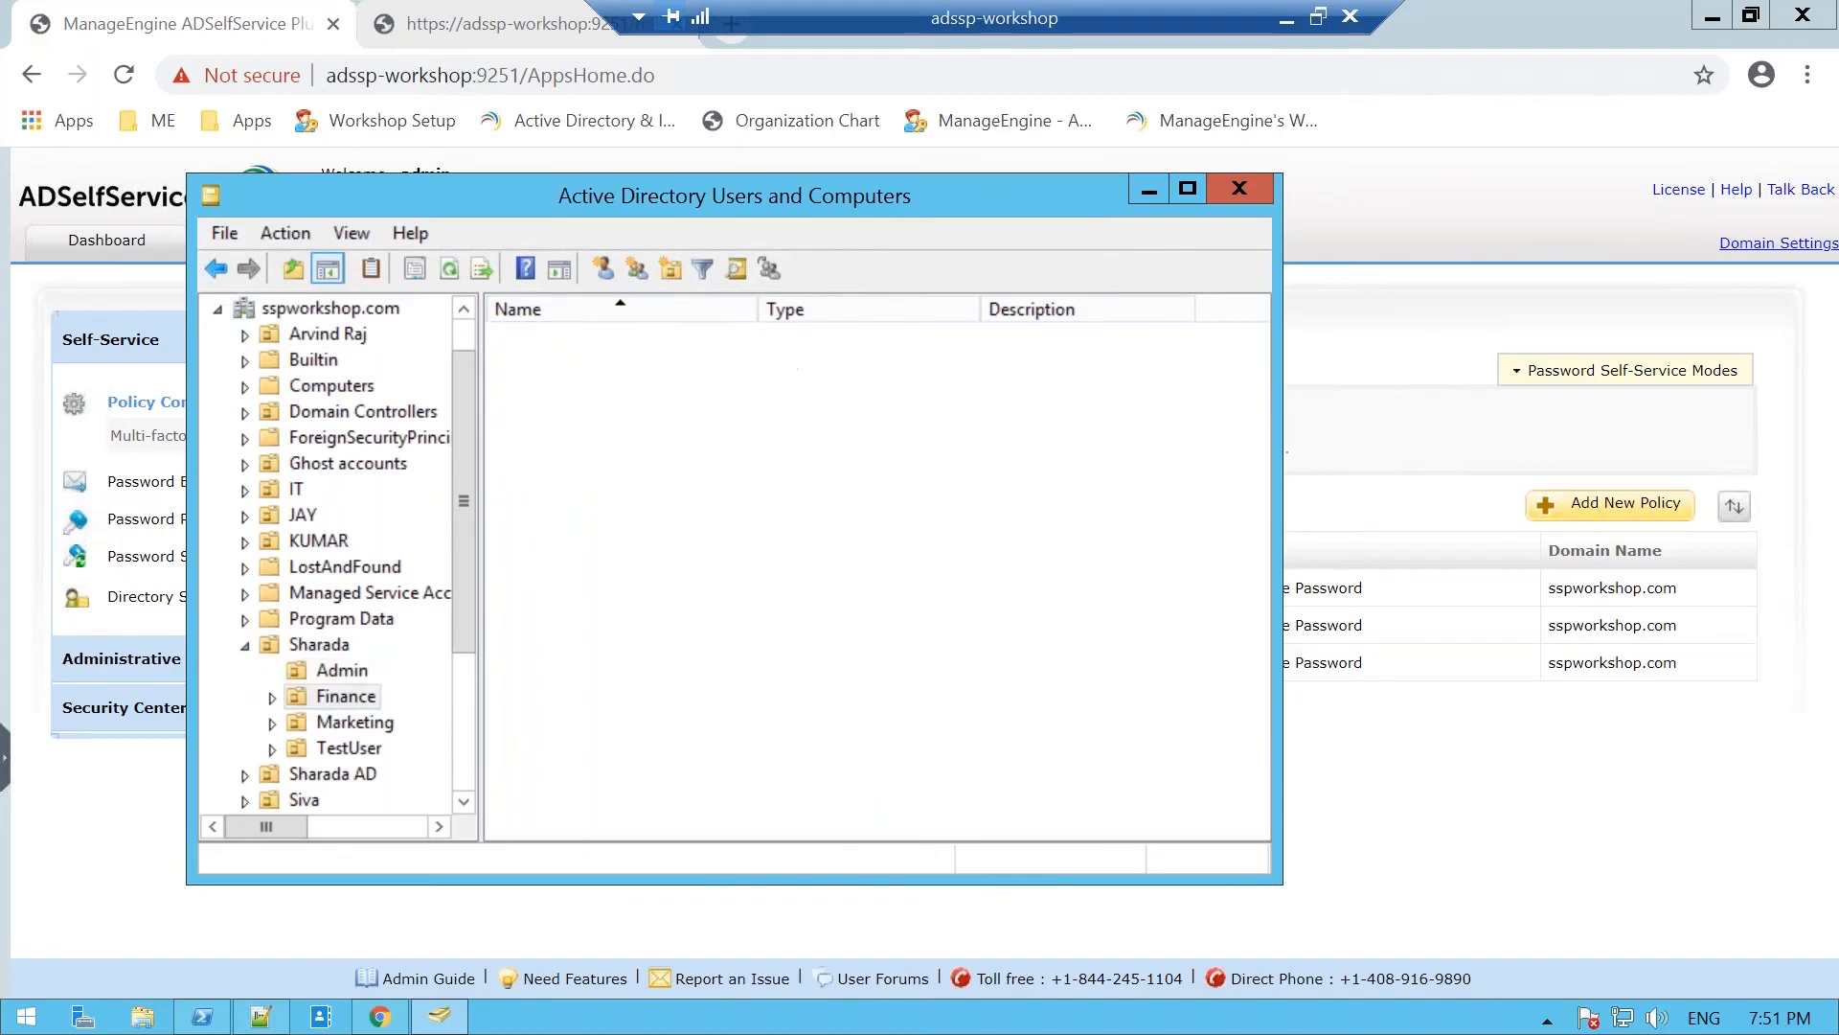
pyautogui.click(1148, 188)
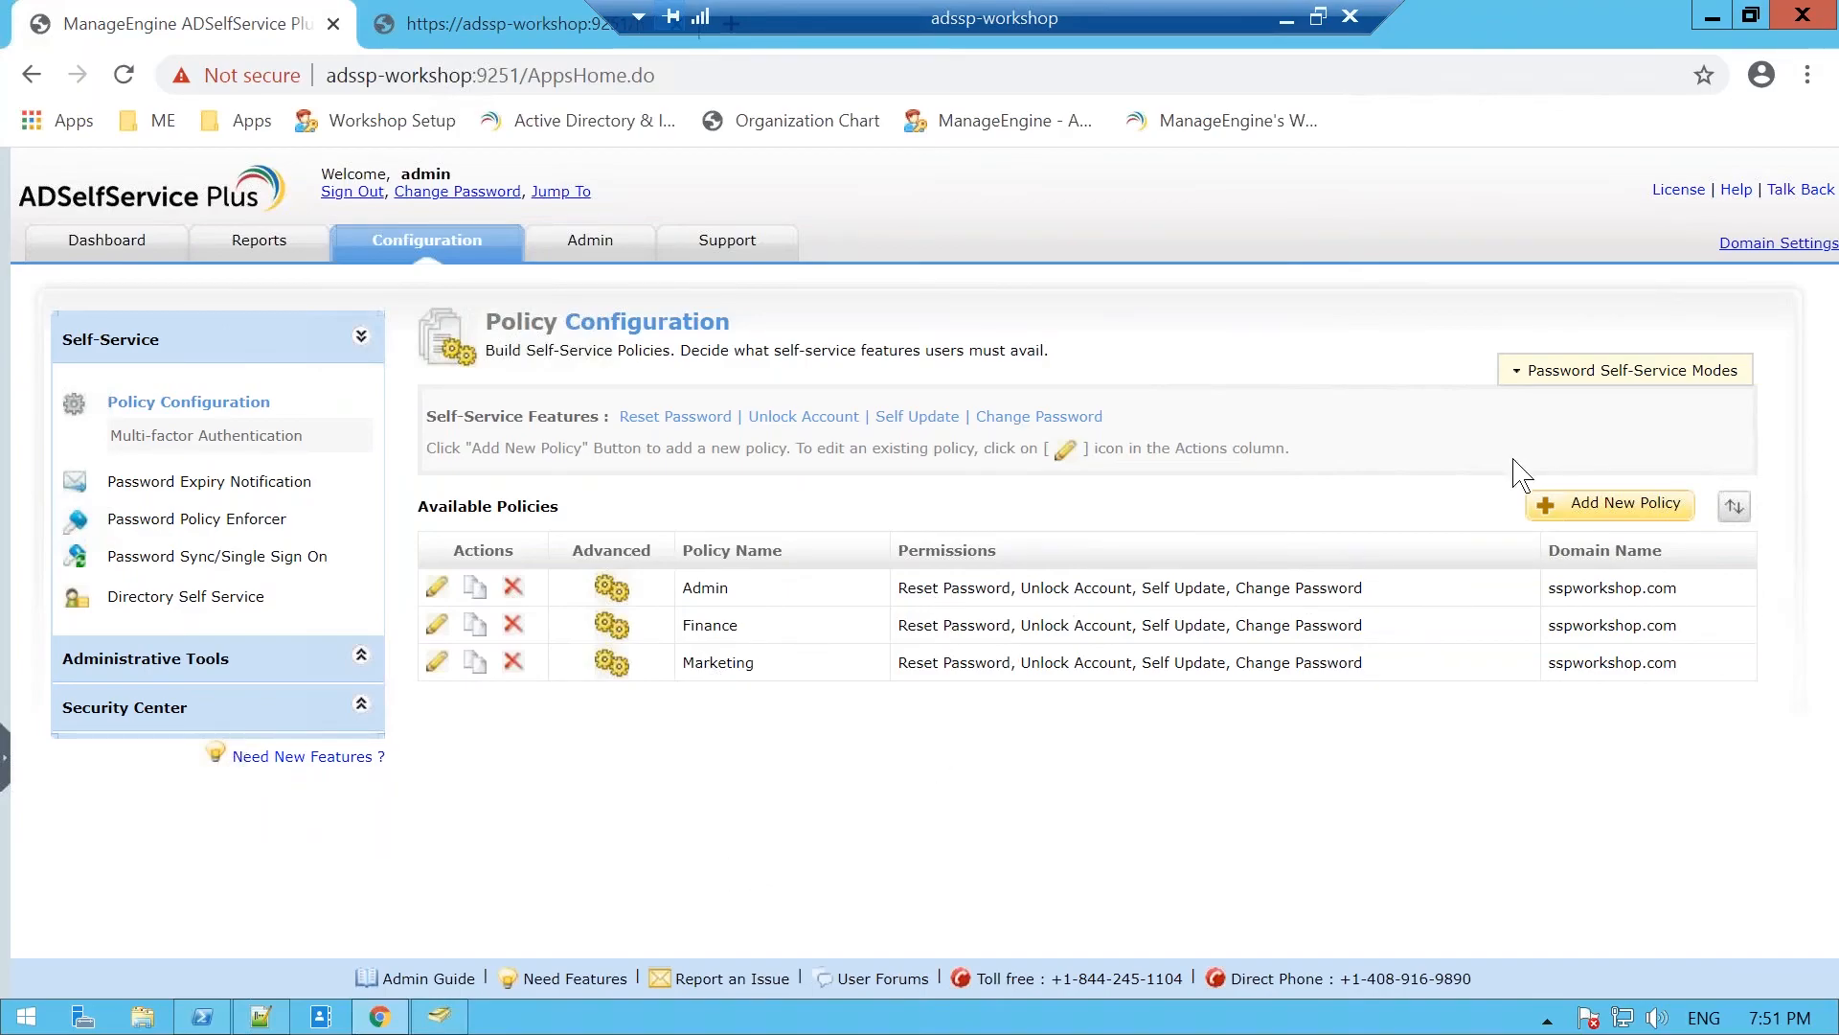
# Start a new self-service policy and view its OU and group selection dialog without choosing anything.
pyautogui.click(1587, 517)
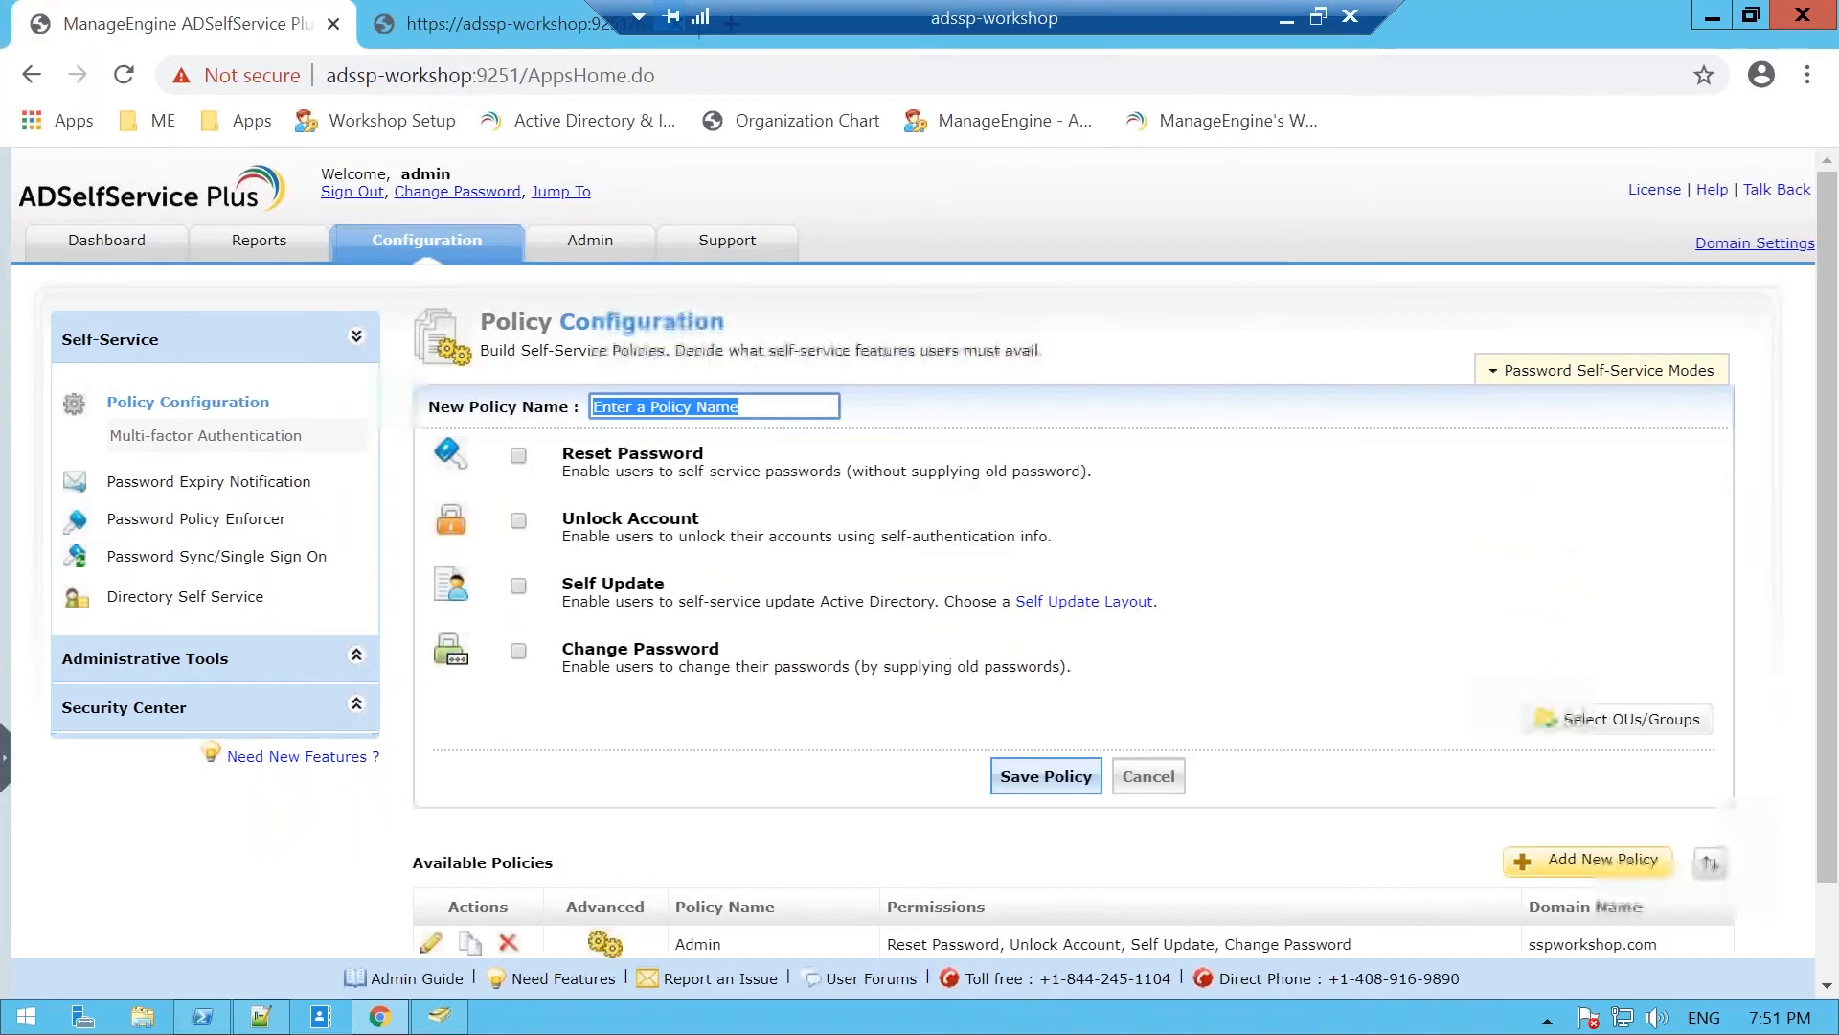
pyautogui.click(1591, 720)
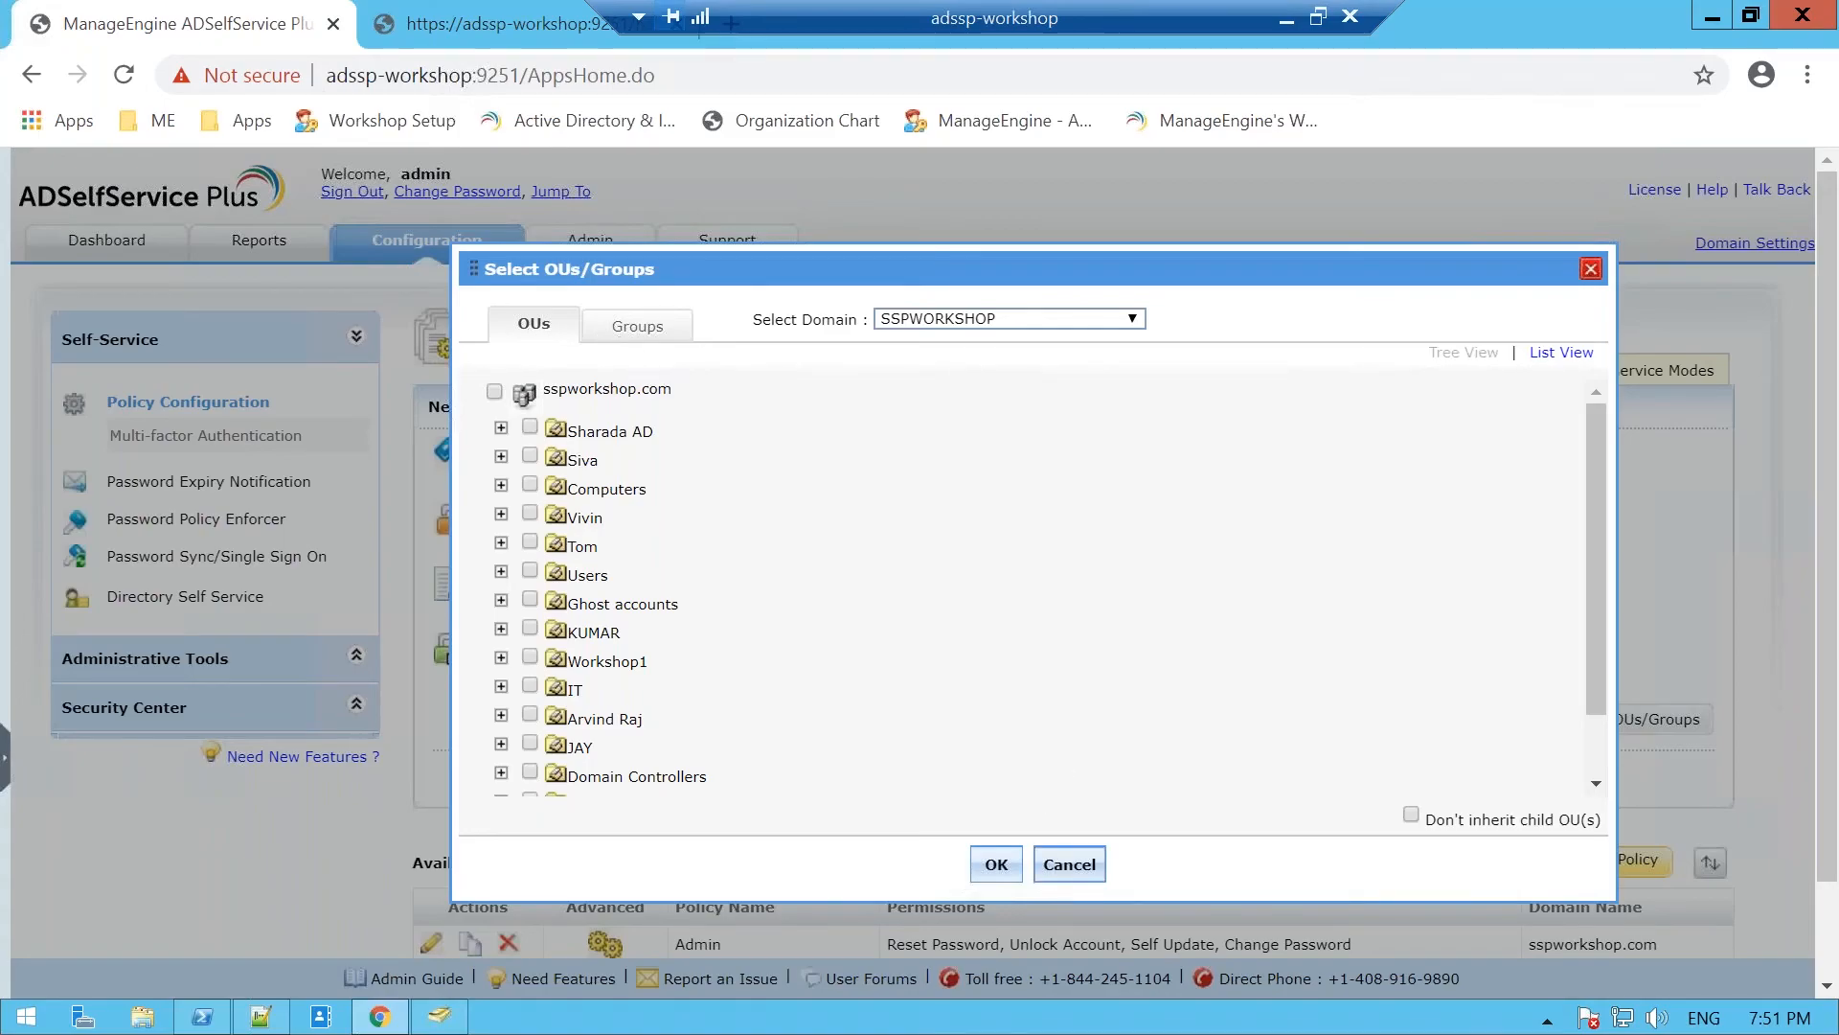
pyautogui.click(1068, 864)
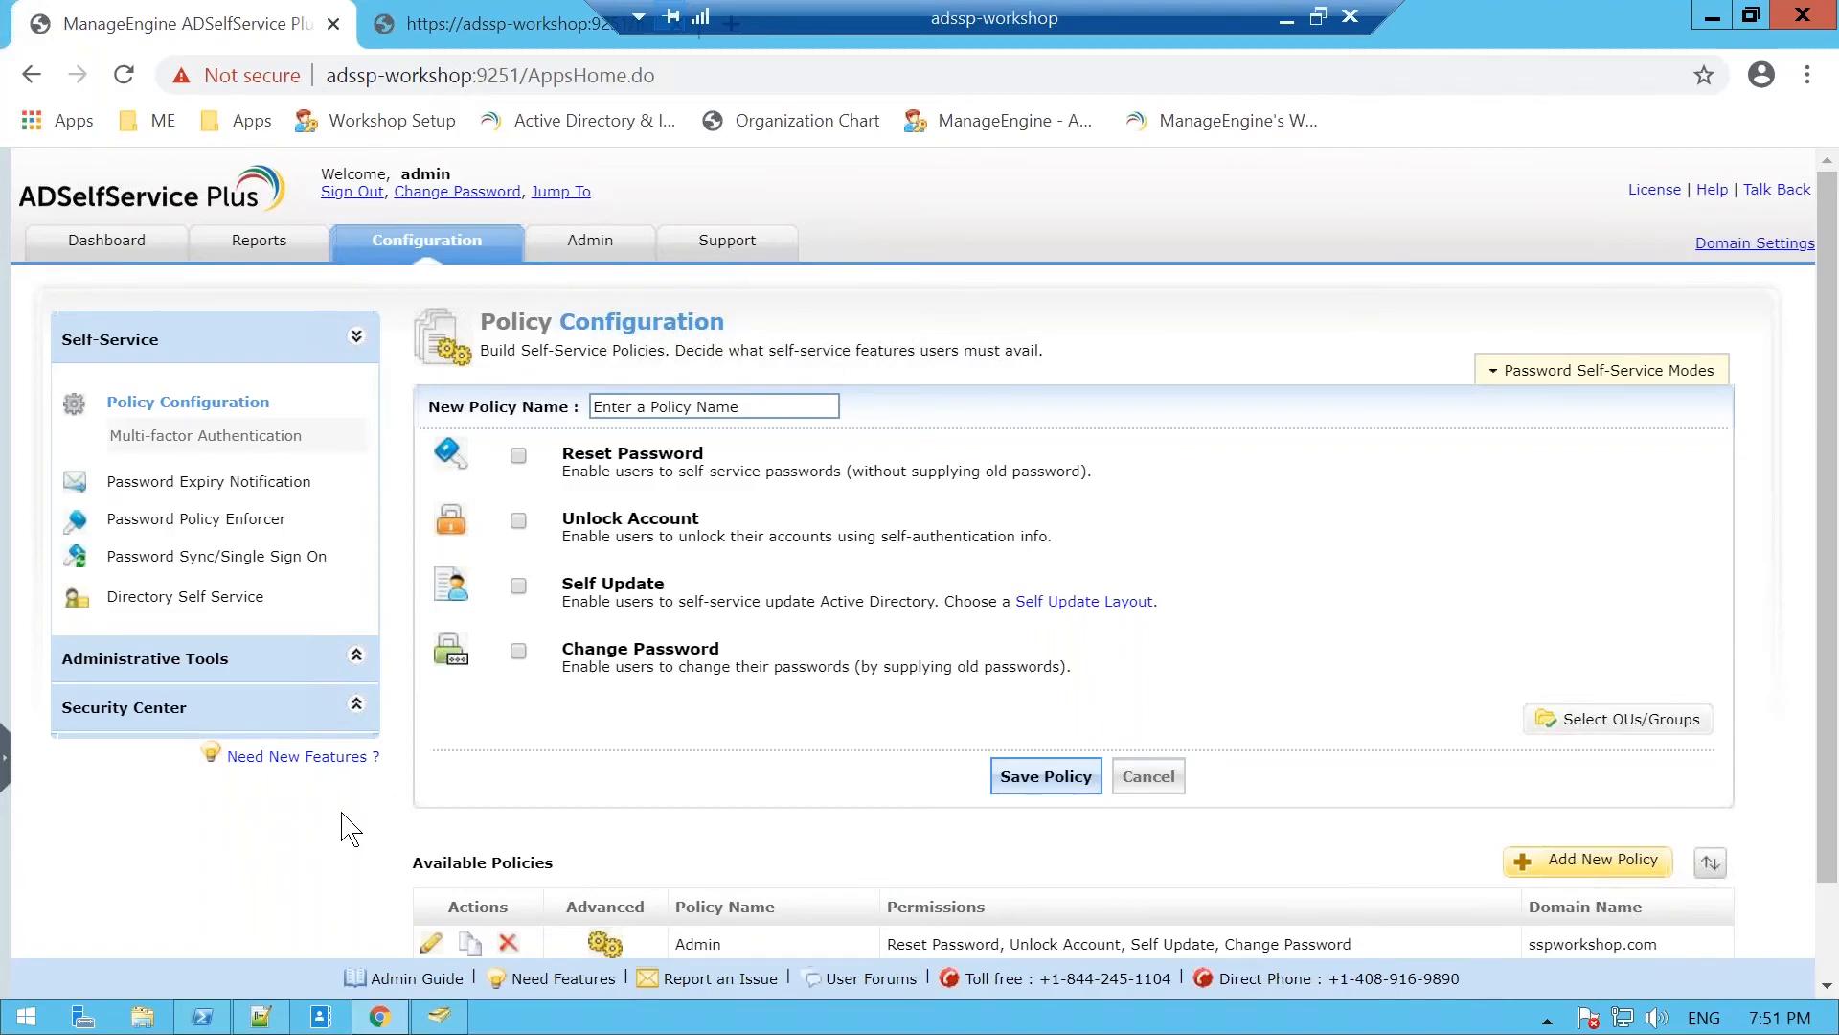
# Open the Multi-factor Authentication configuration and review the authenticator list and available policies.
pyautogui.click(327, 443)
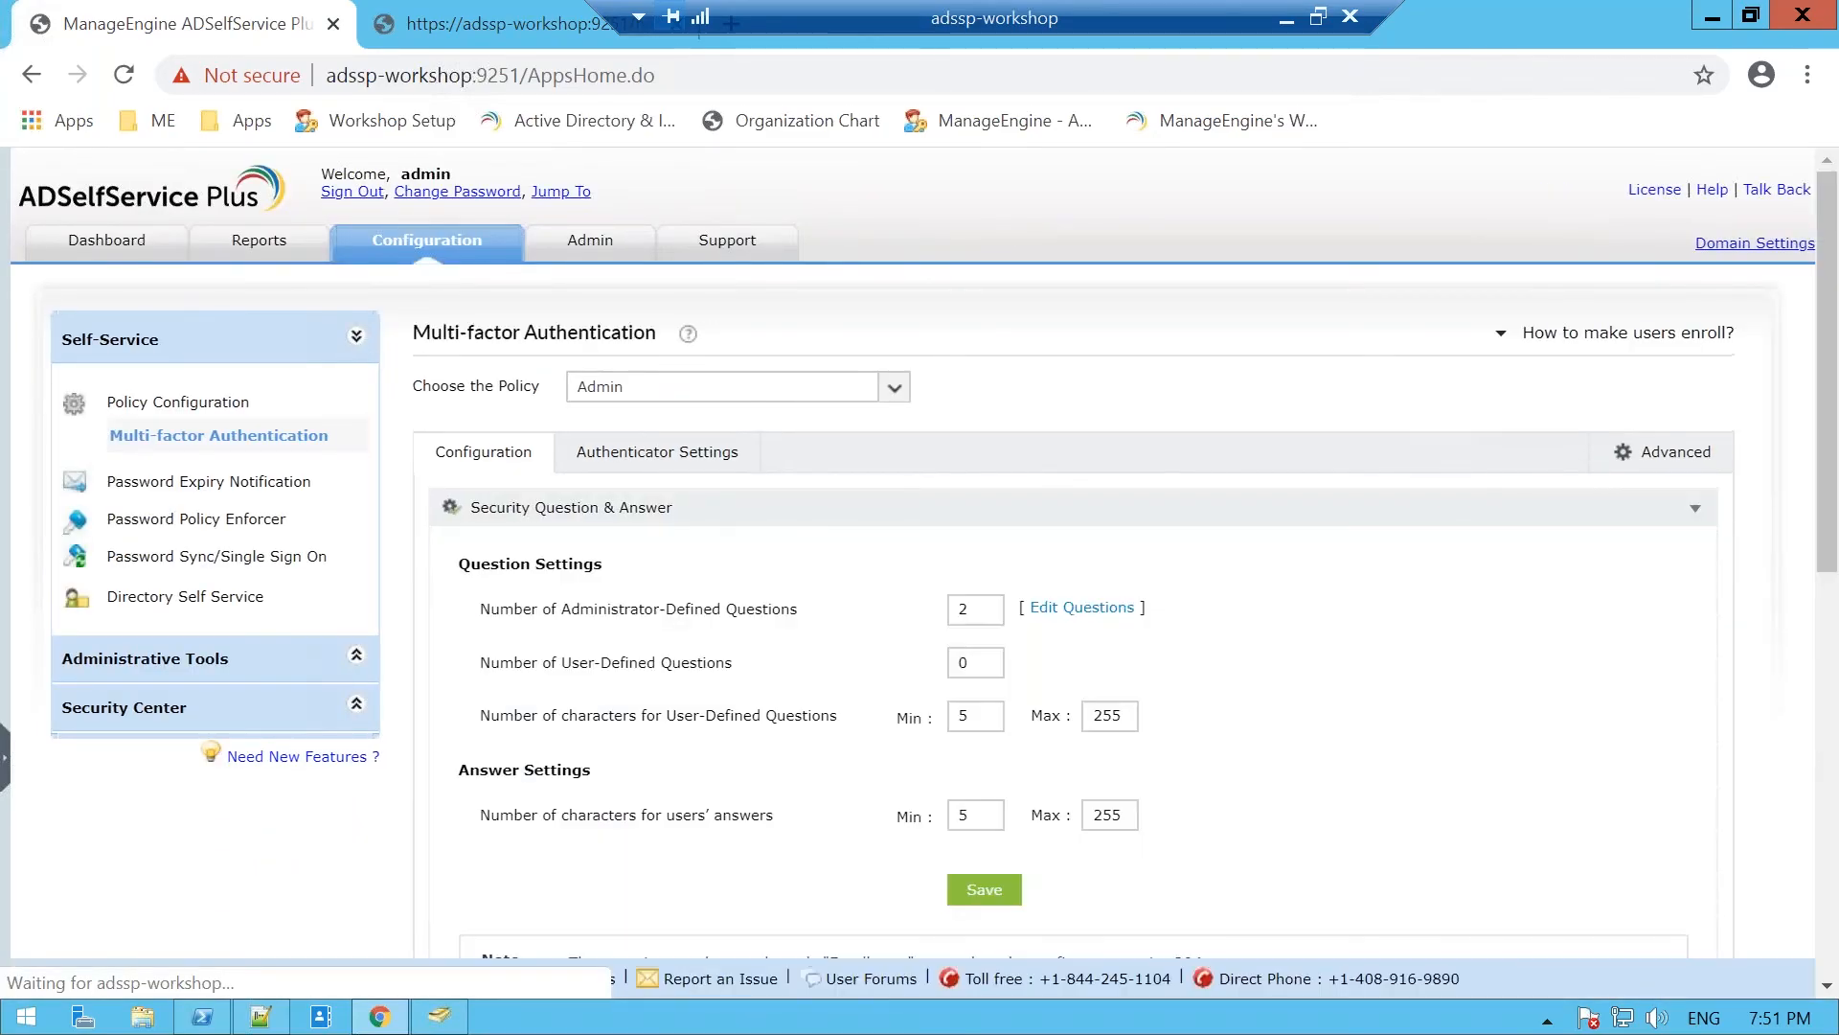
pyautogui.scroll(-1, 927, 435)
pyautogui.click(927, 433)
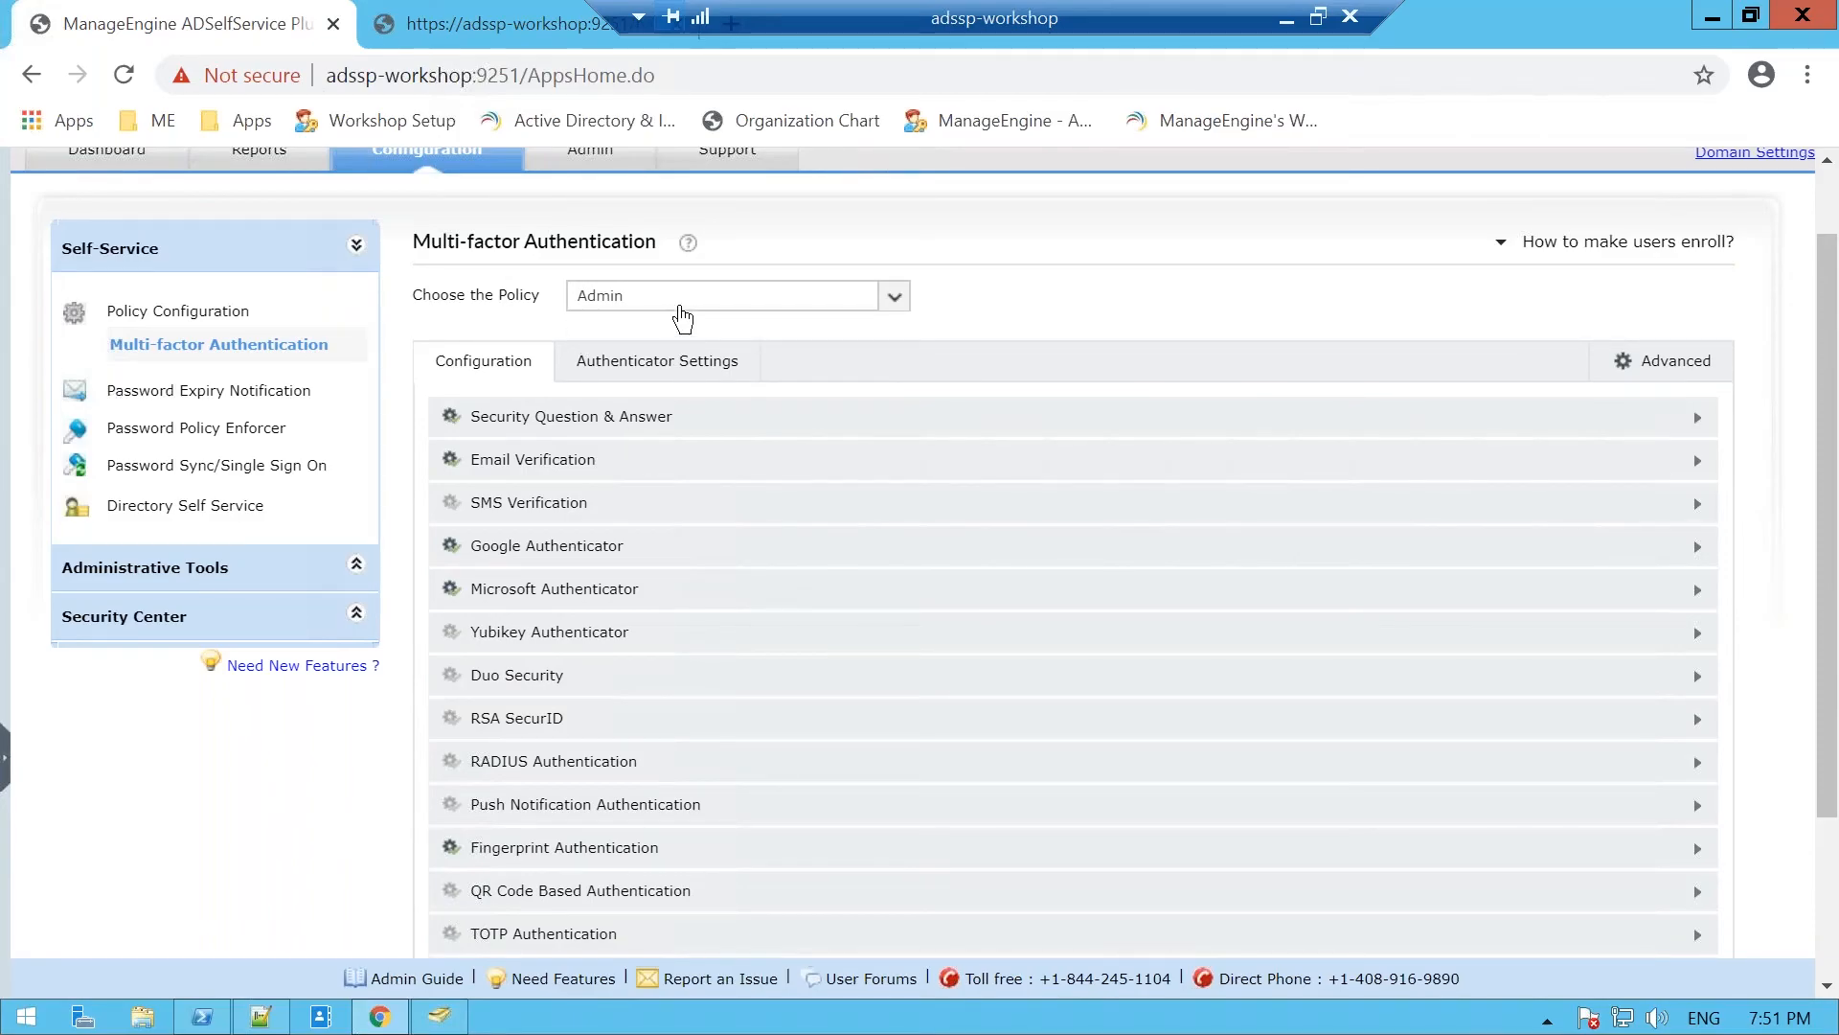
pyautogui.click(715, 305)
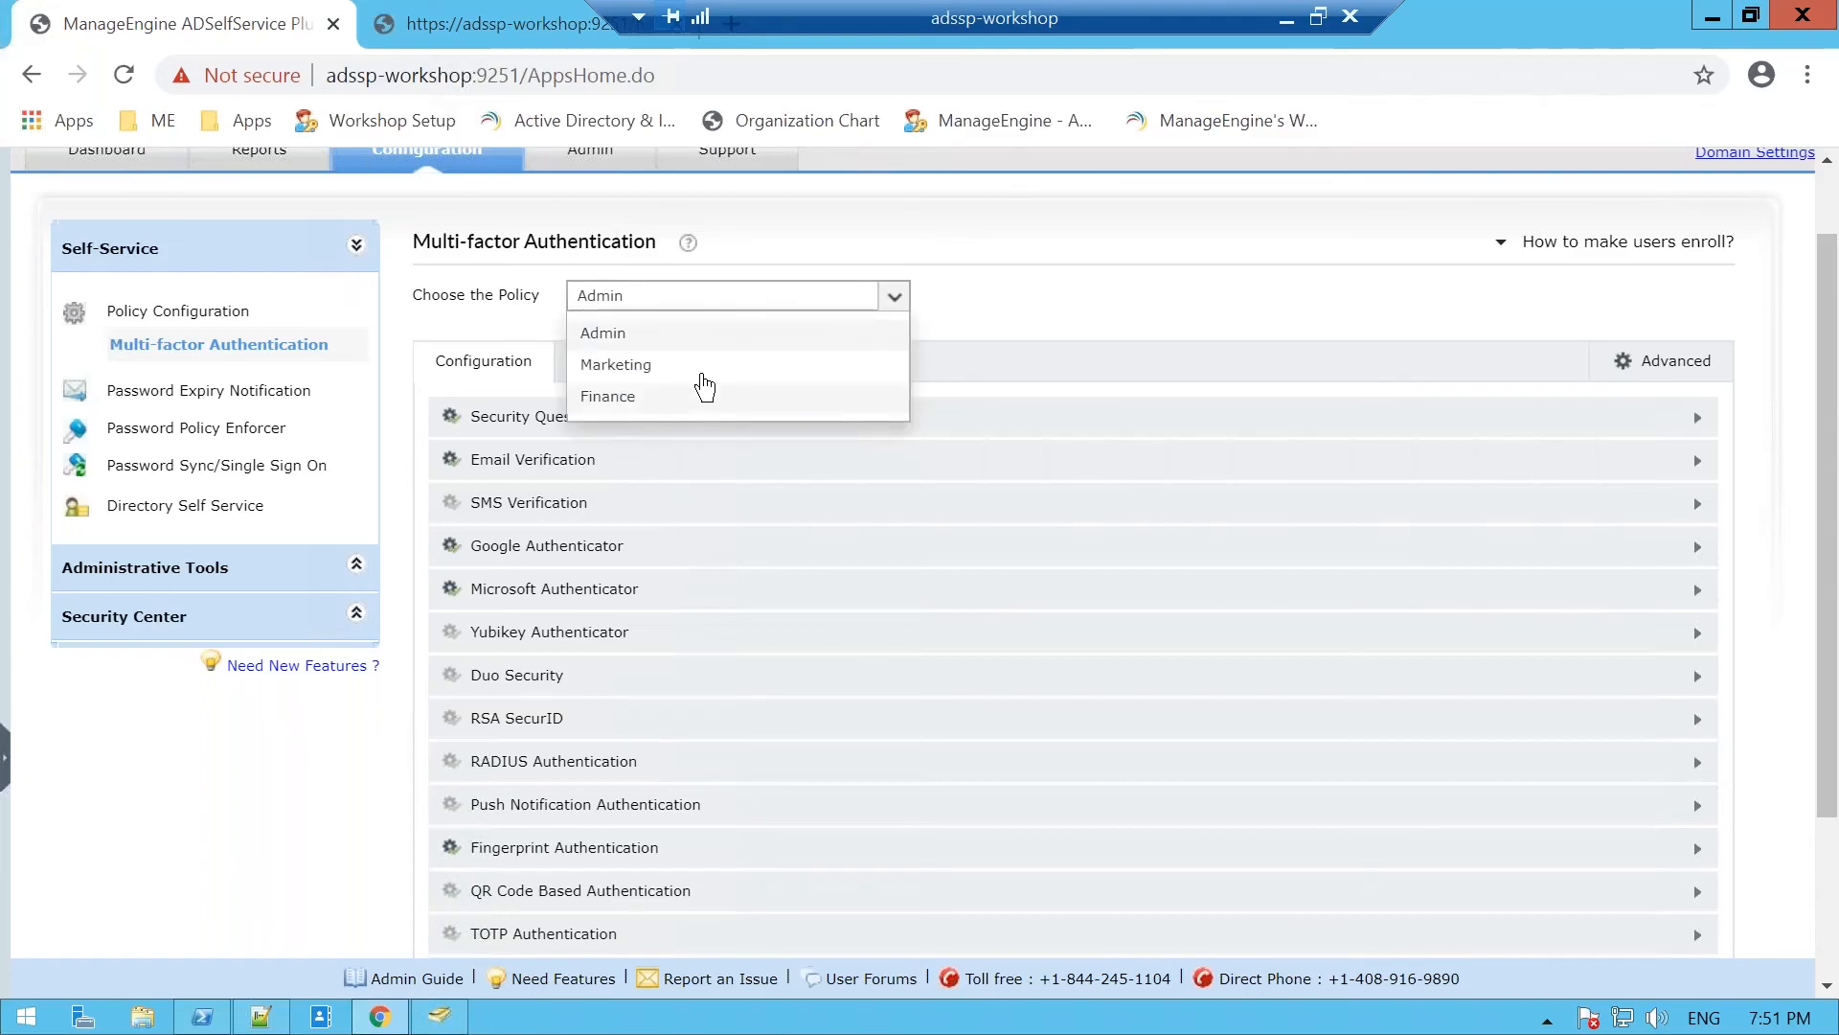
pyautogui.click(1117, 324)
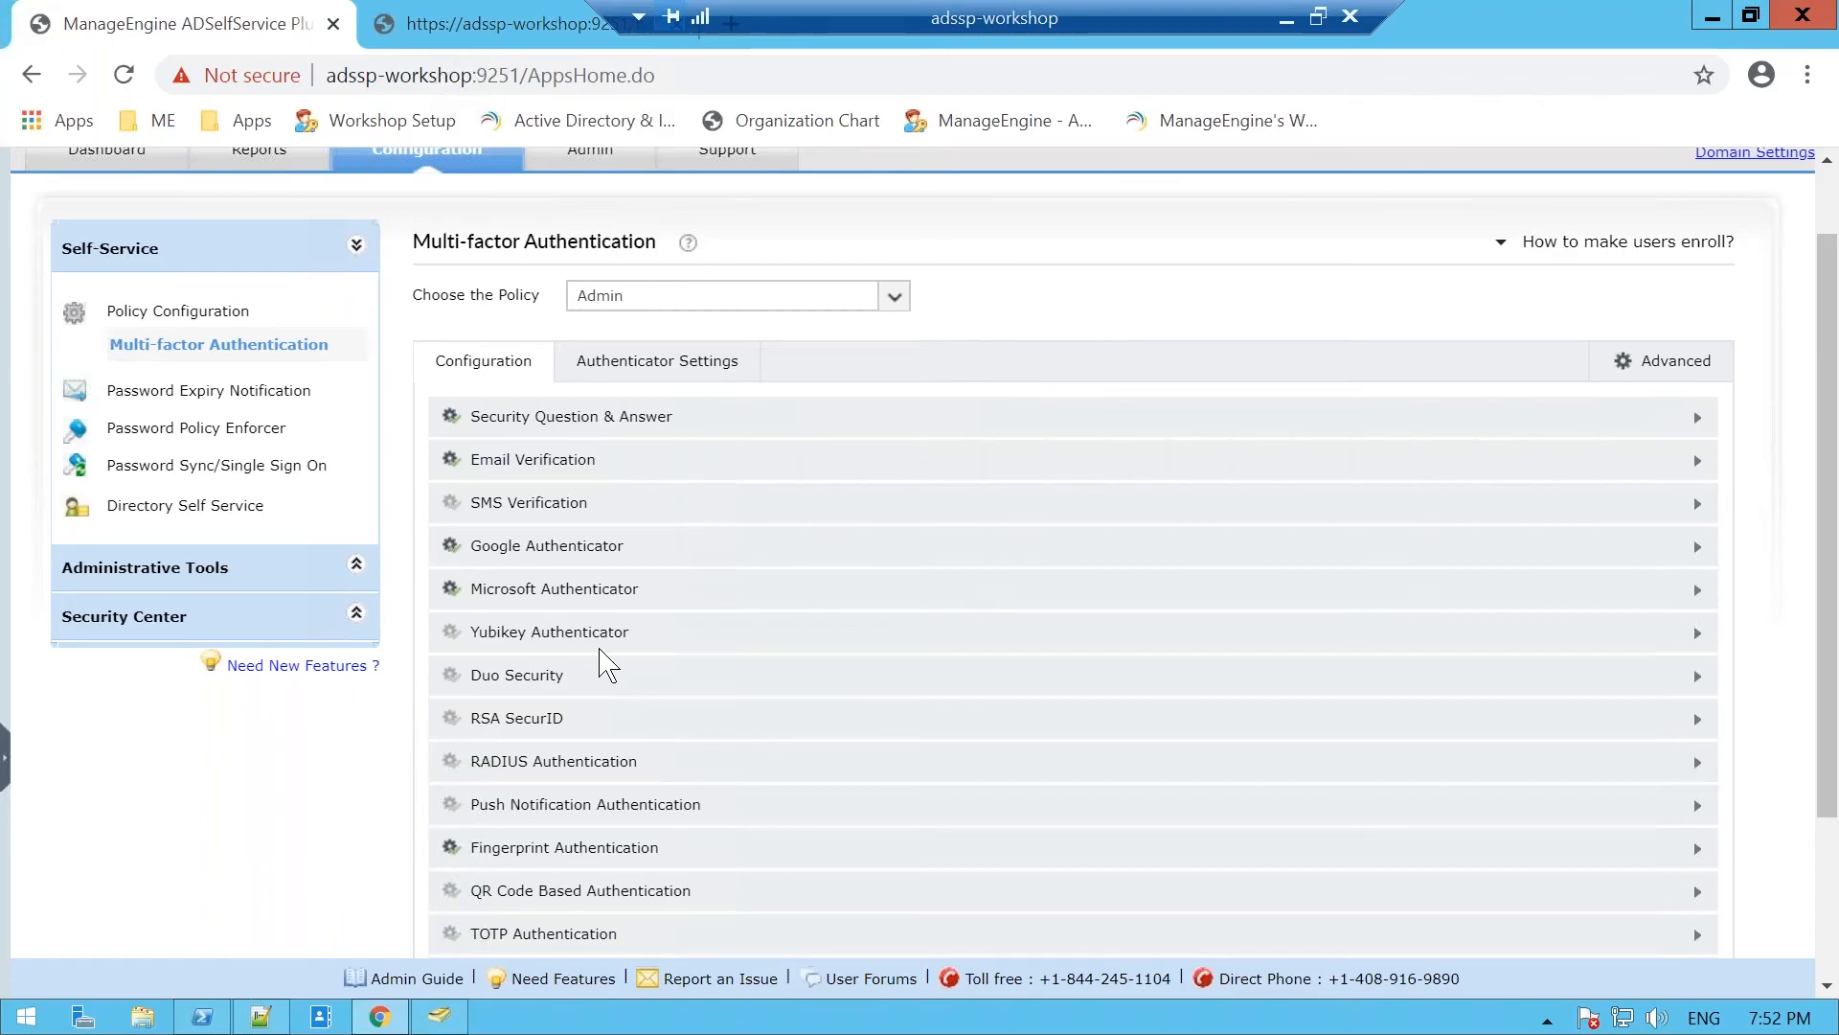
# Switch the chosen policy to Finance and review its security question settings.
pyautogui.click(893, 297)
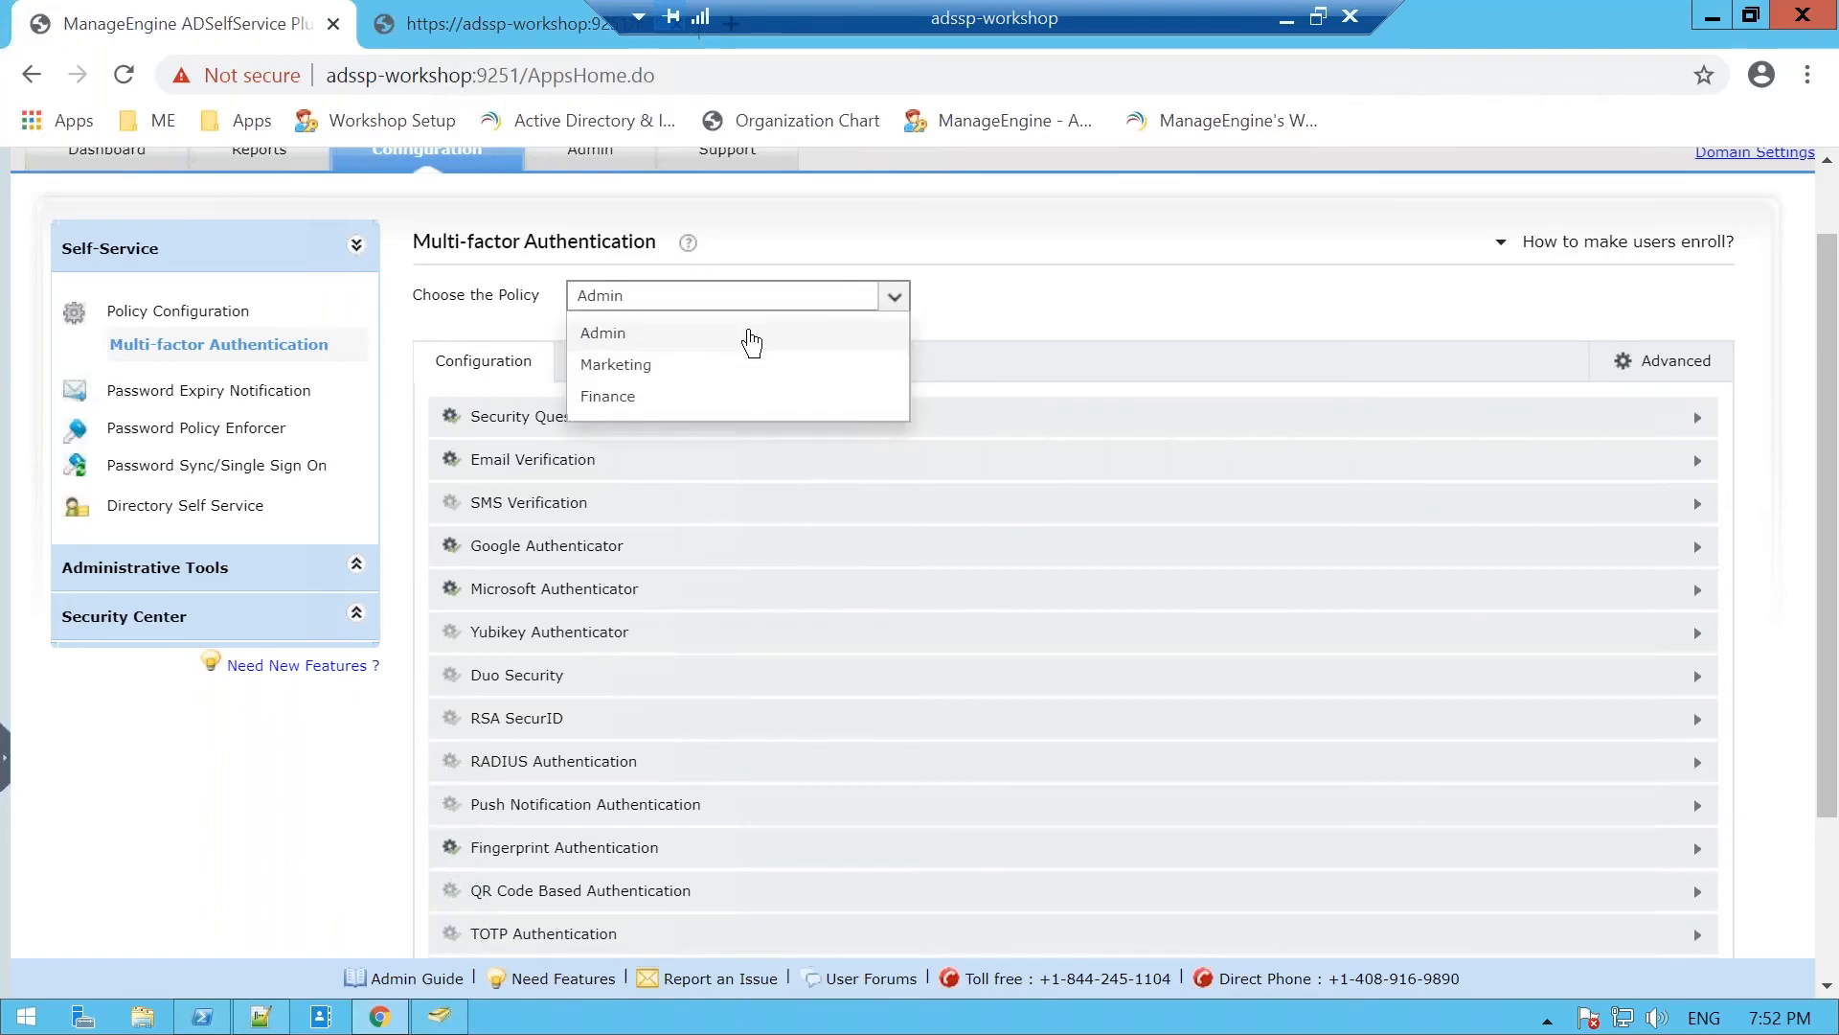
pyautogui.click(642, 396)
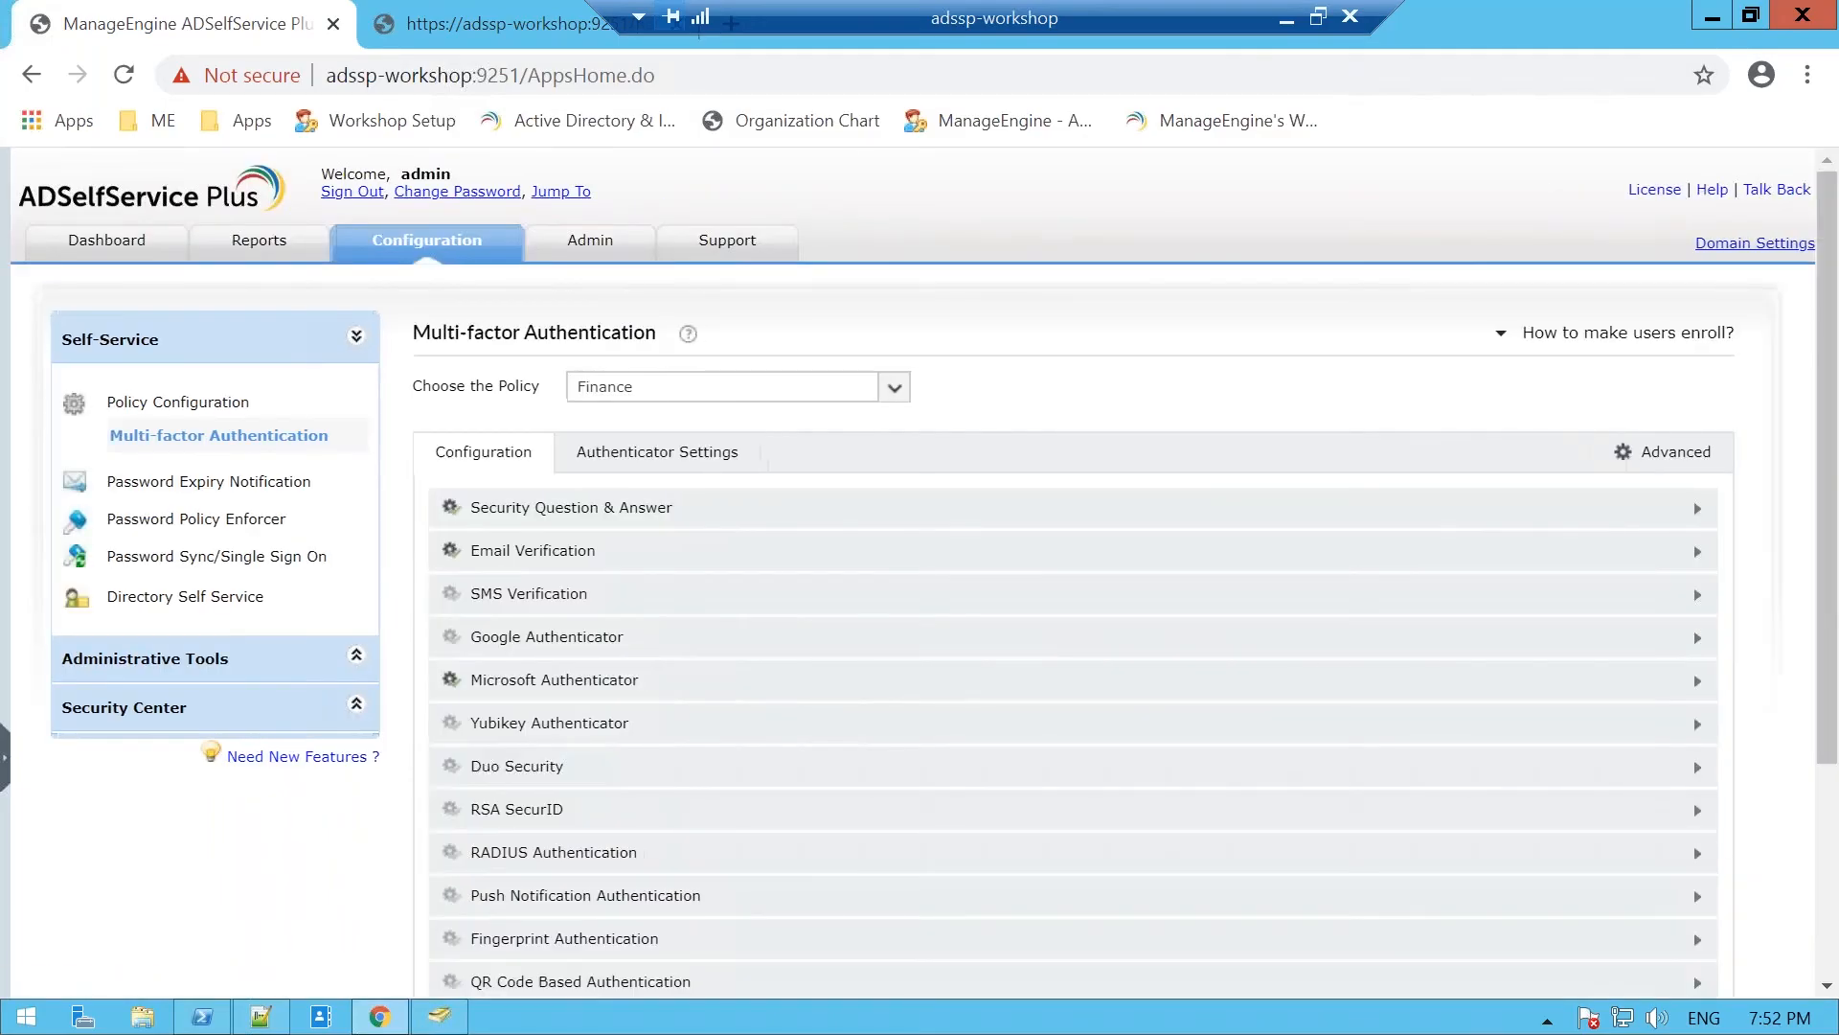
pyautogui.scroll(-1, 612, 796)
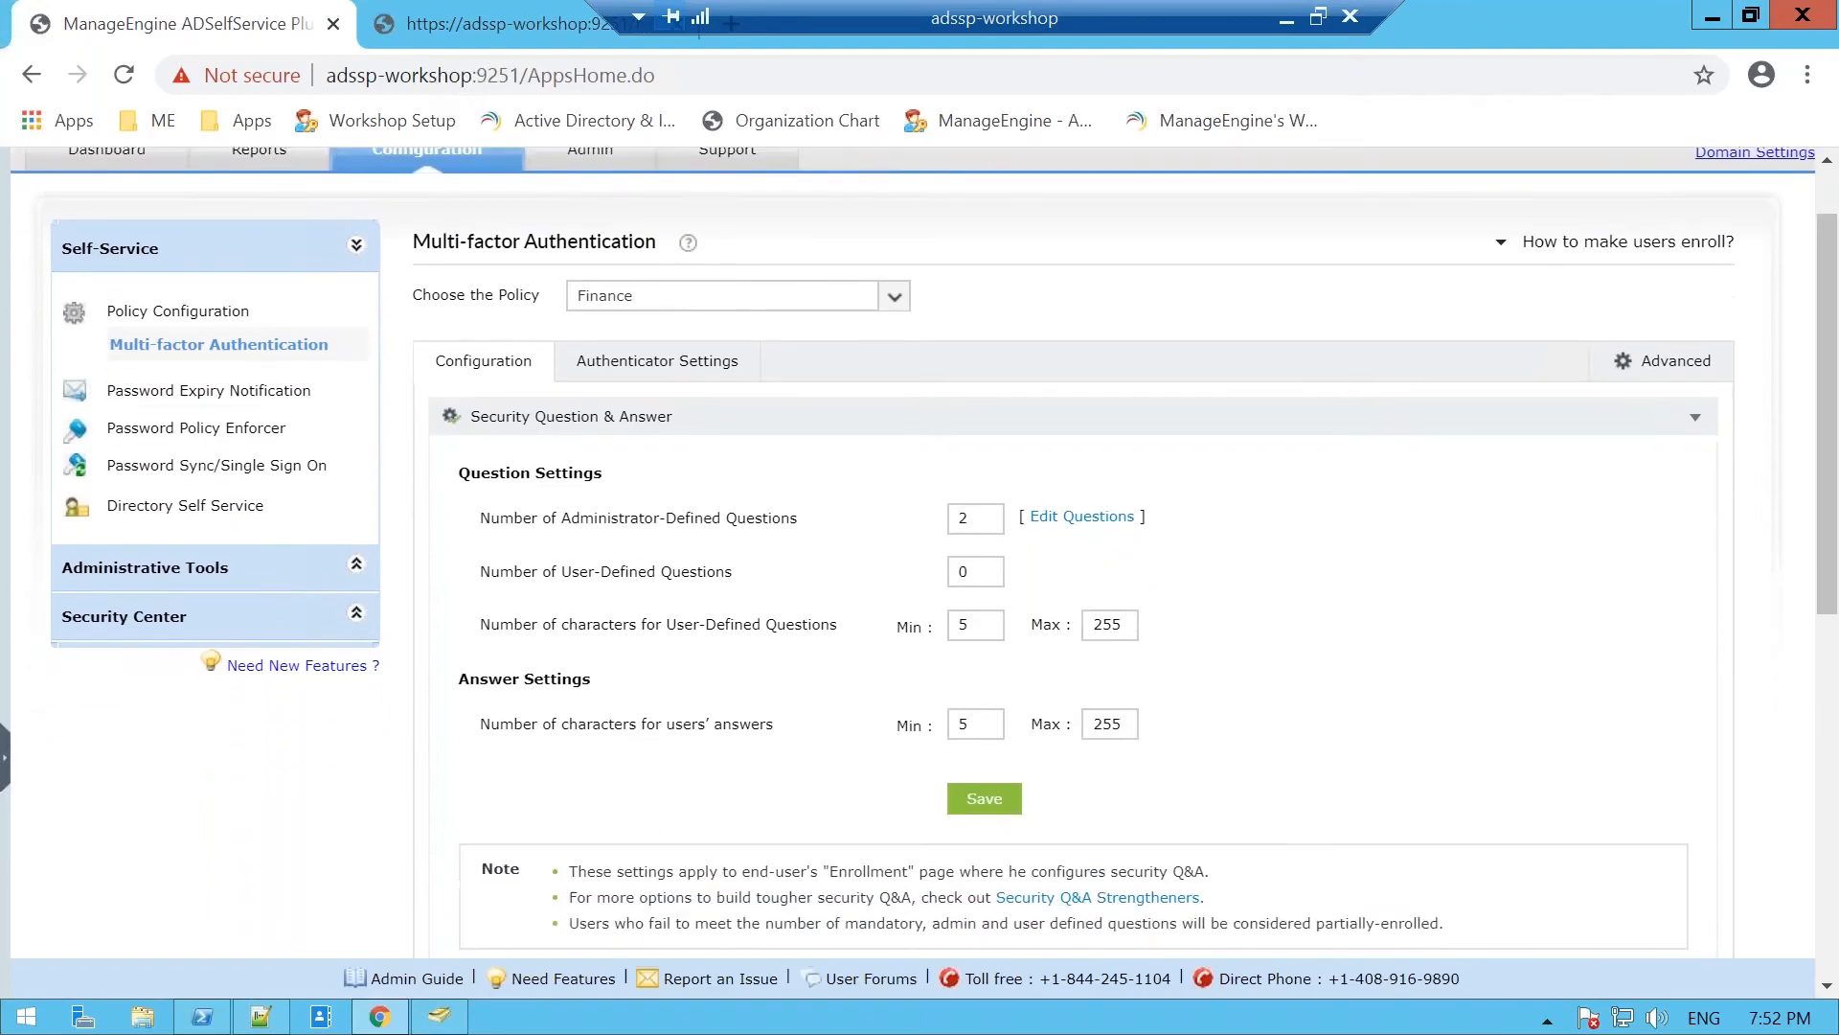
pyautogui.click(1694, 414)
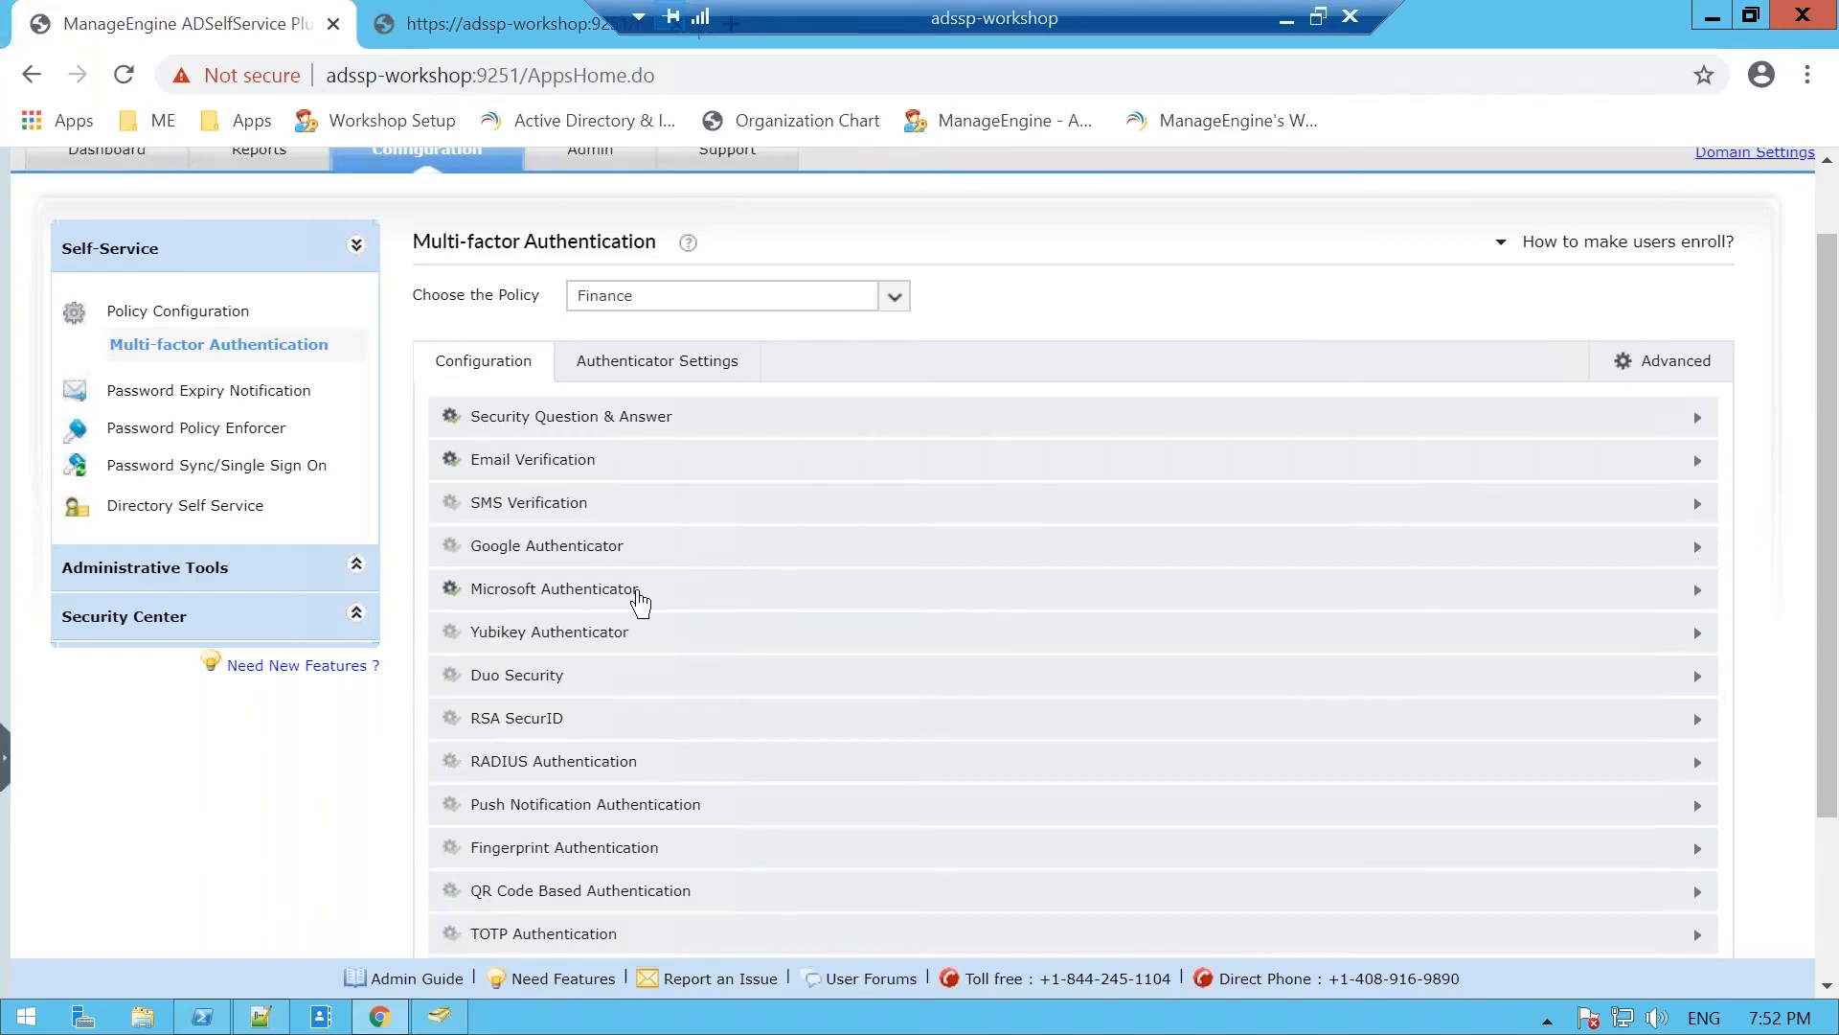
# Review the Finance policy's authenticator settings for enrollment, reset/unlock, login and endpoint MFA.
pyautogui.click(662, 373)
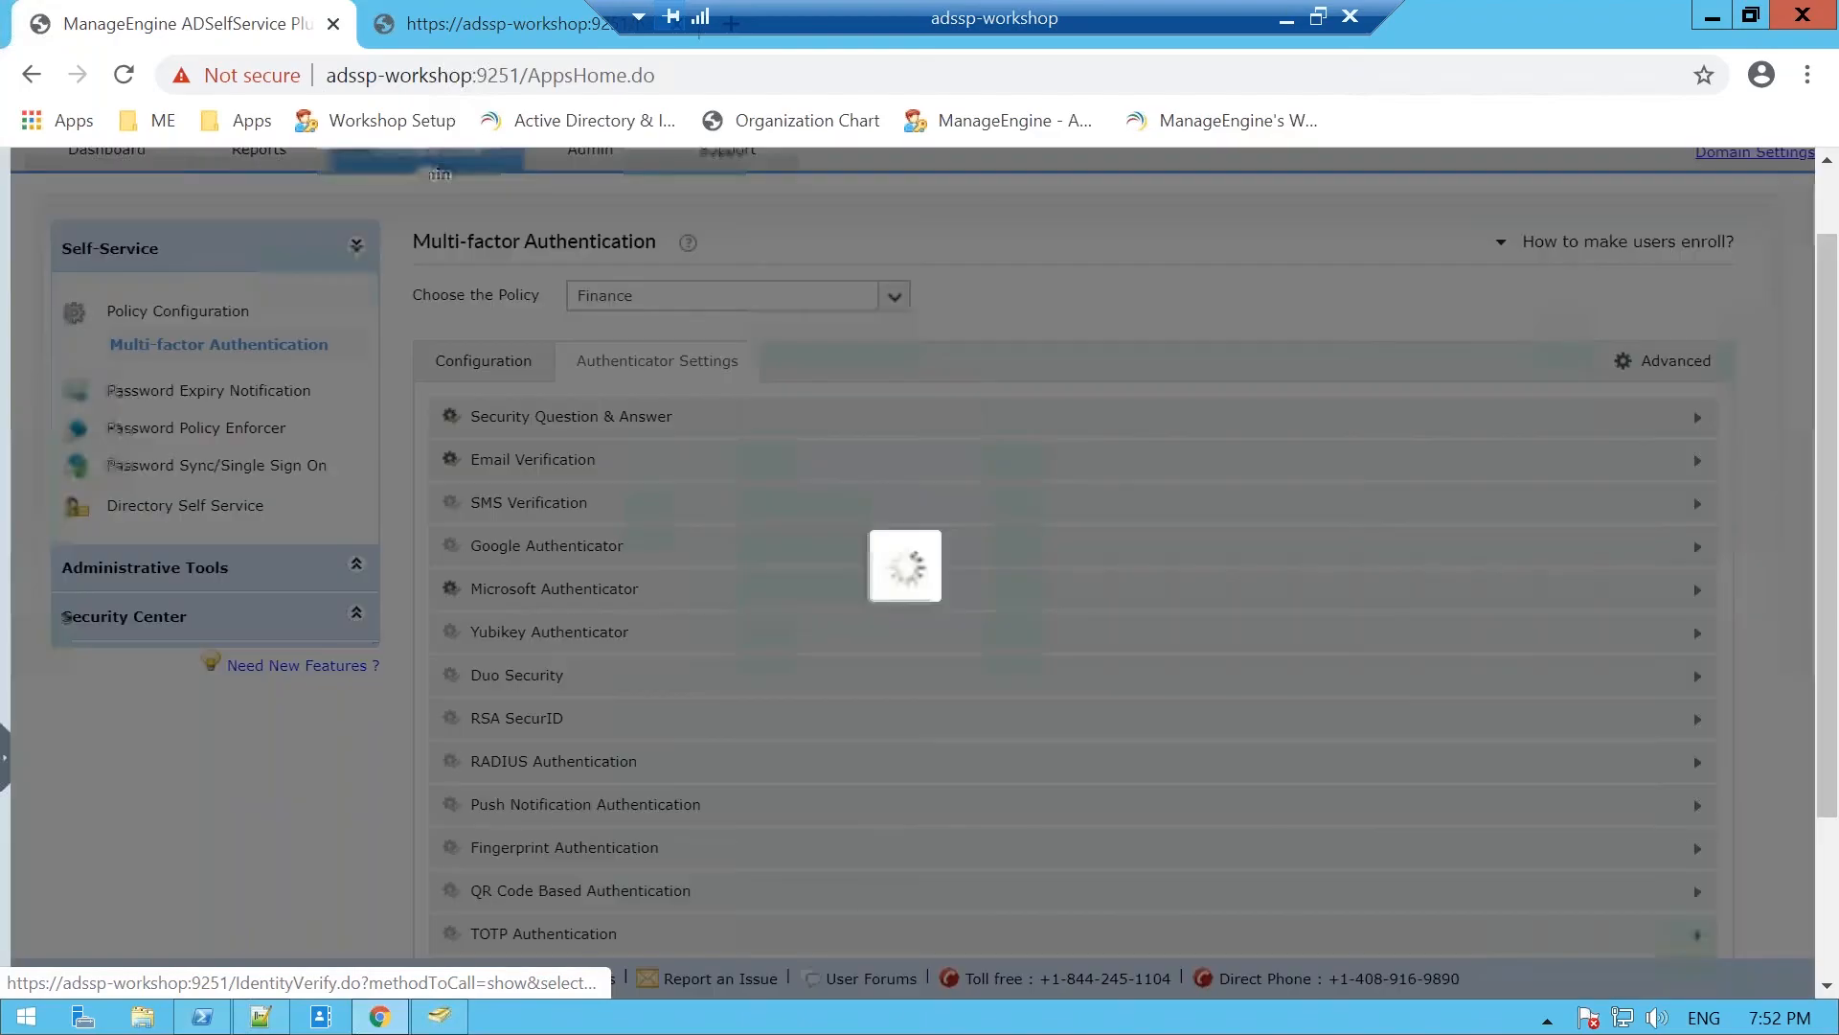
pyautogui.scroll(-5, 1256, 497)
pyautogui.scroll(3, 1257, 497)
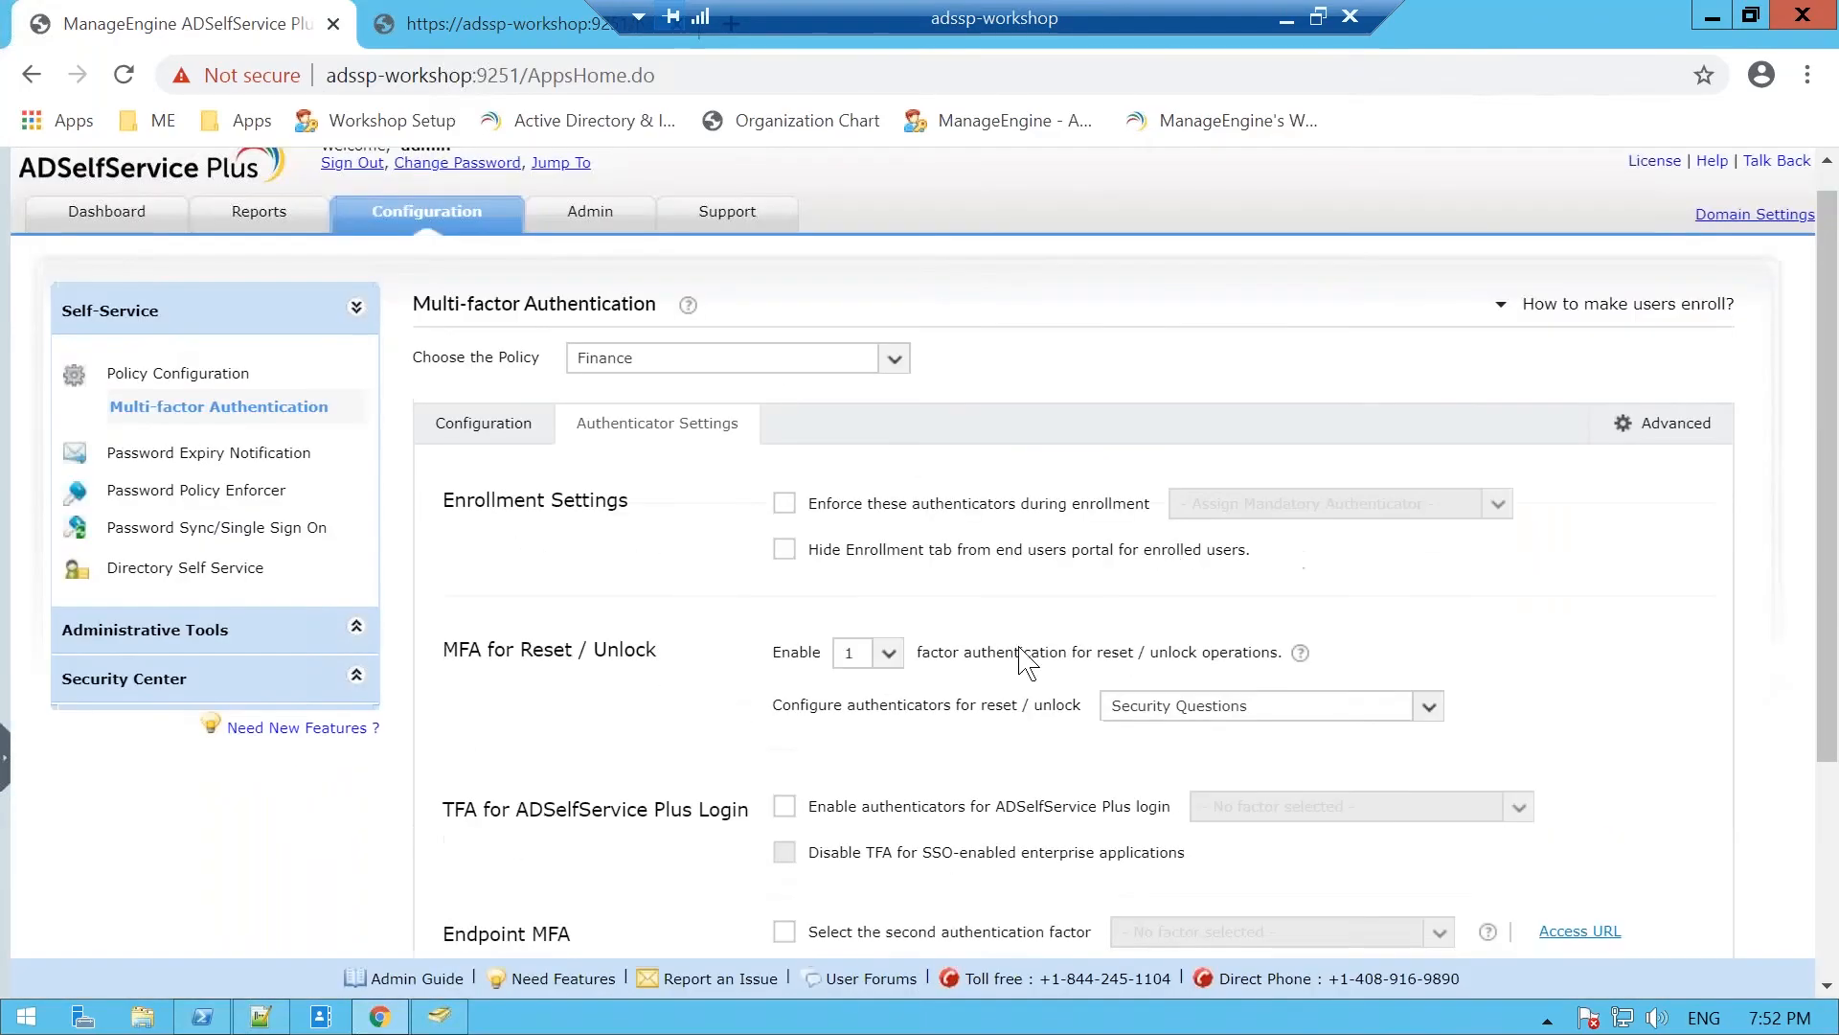
pyautogui.scroll(-2, 1572, 677)
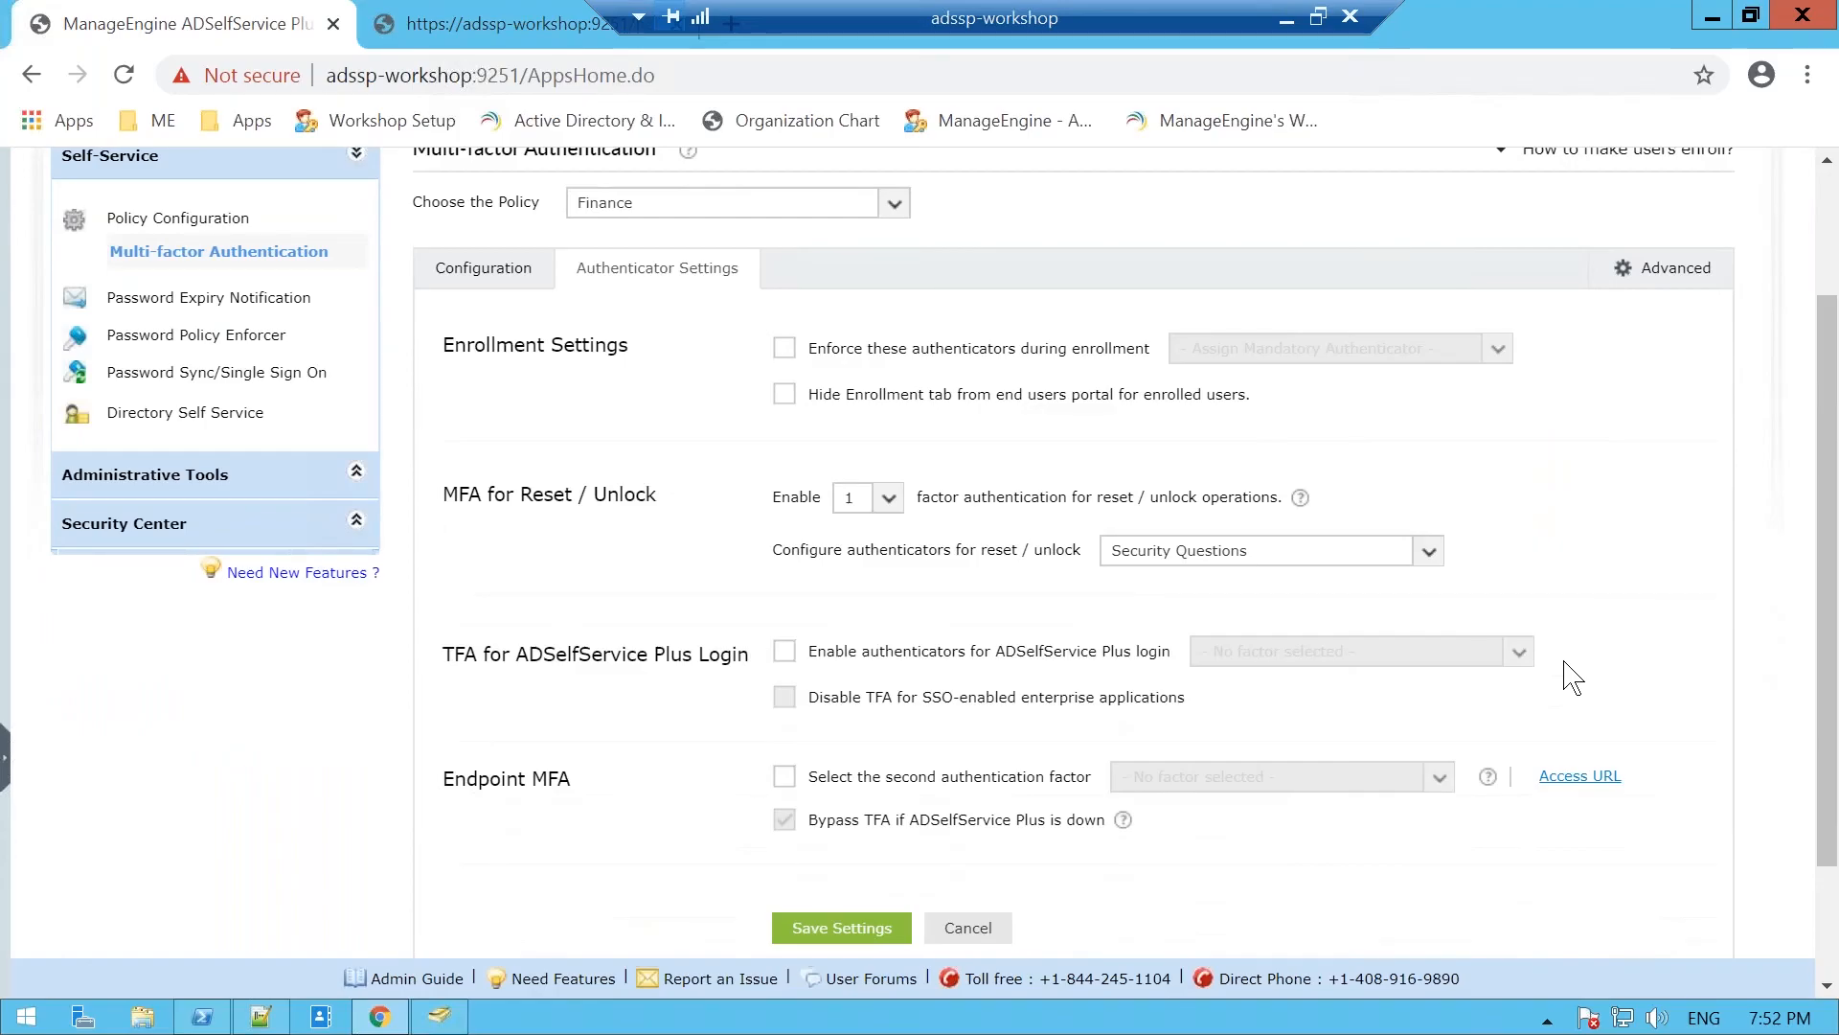
# Switch the chosen policy back to Admin and review its security question and authenticator settings.
pyautogui.click(890, 210)
pyautogui.click(706, 241)
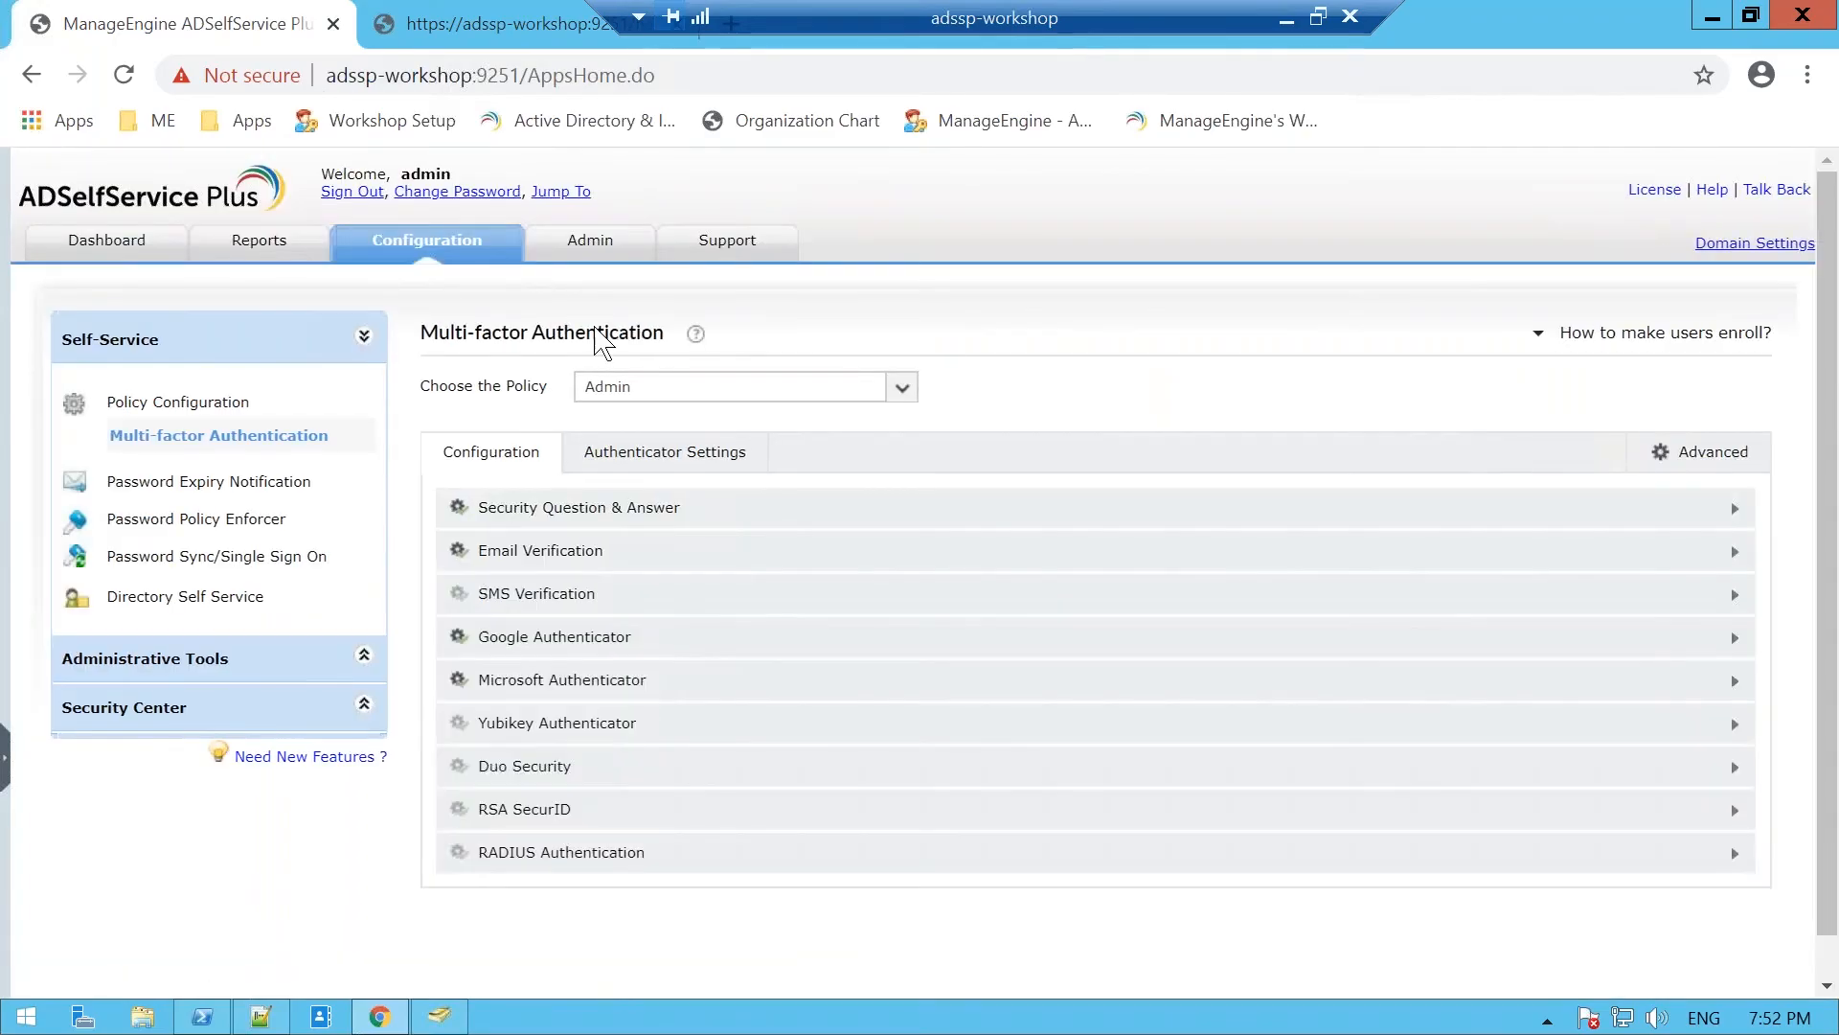
pyautogui.click(676, 508)
pyautogui.scroll(-1, 676, 508)
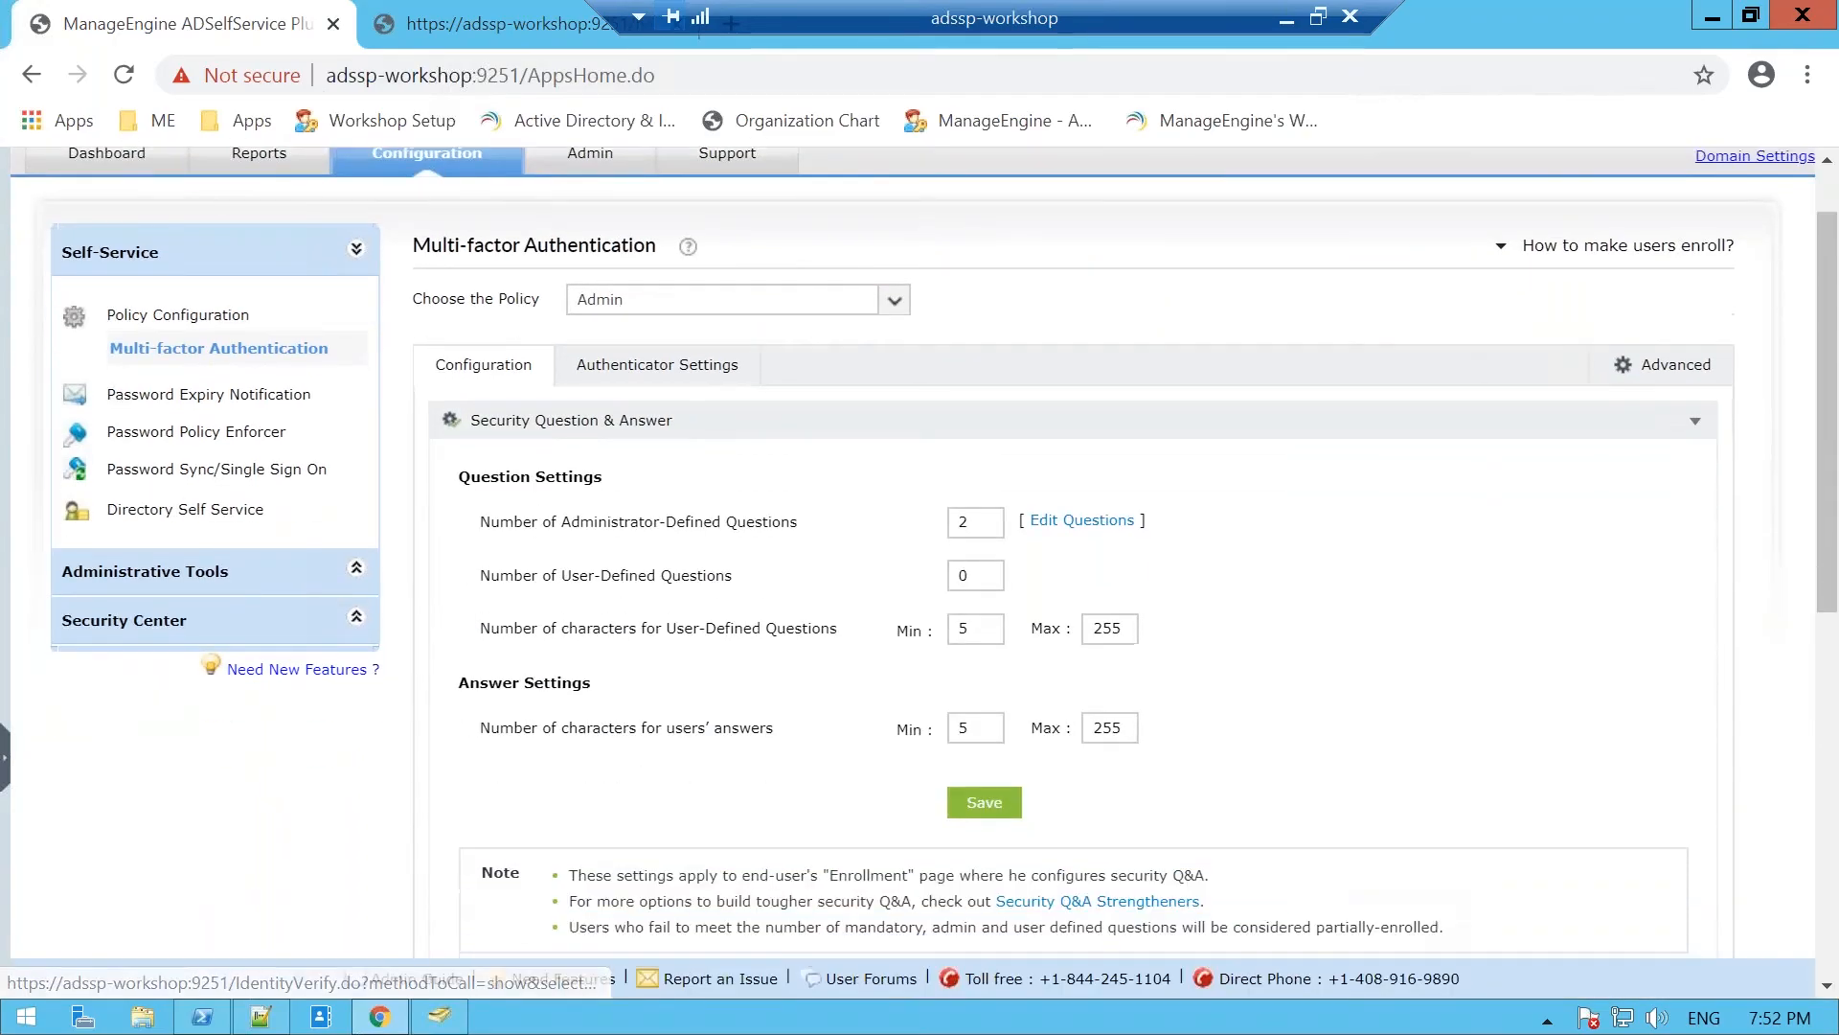
pyautogui.click(707, 379)
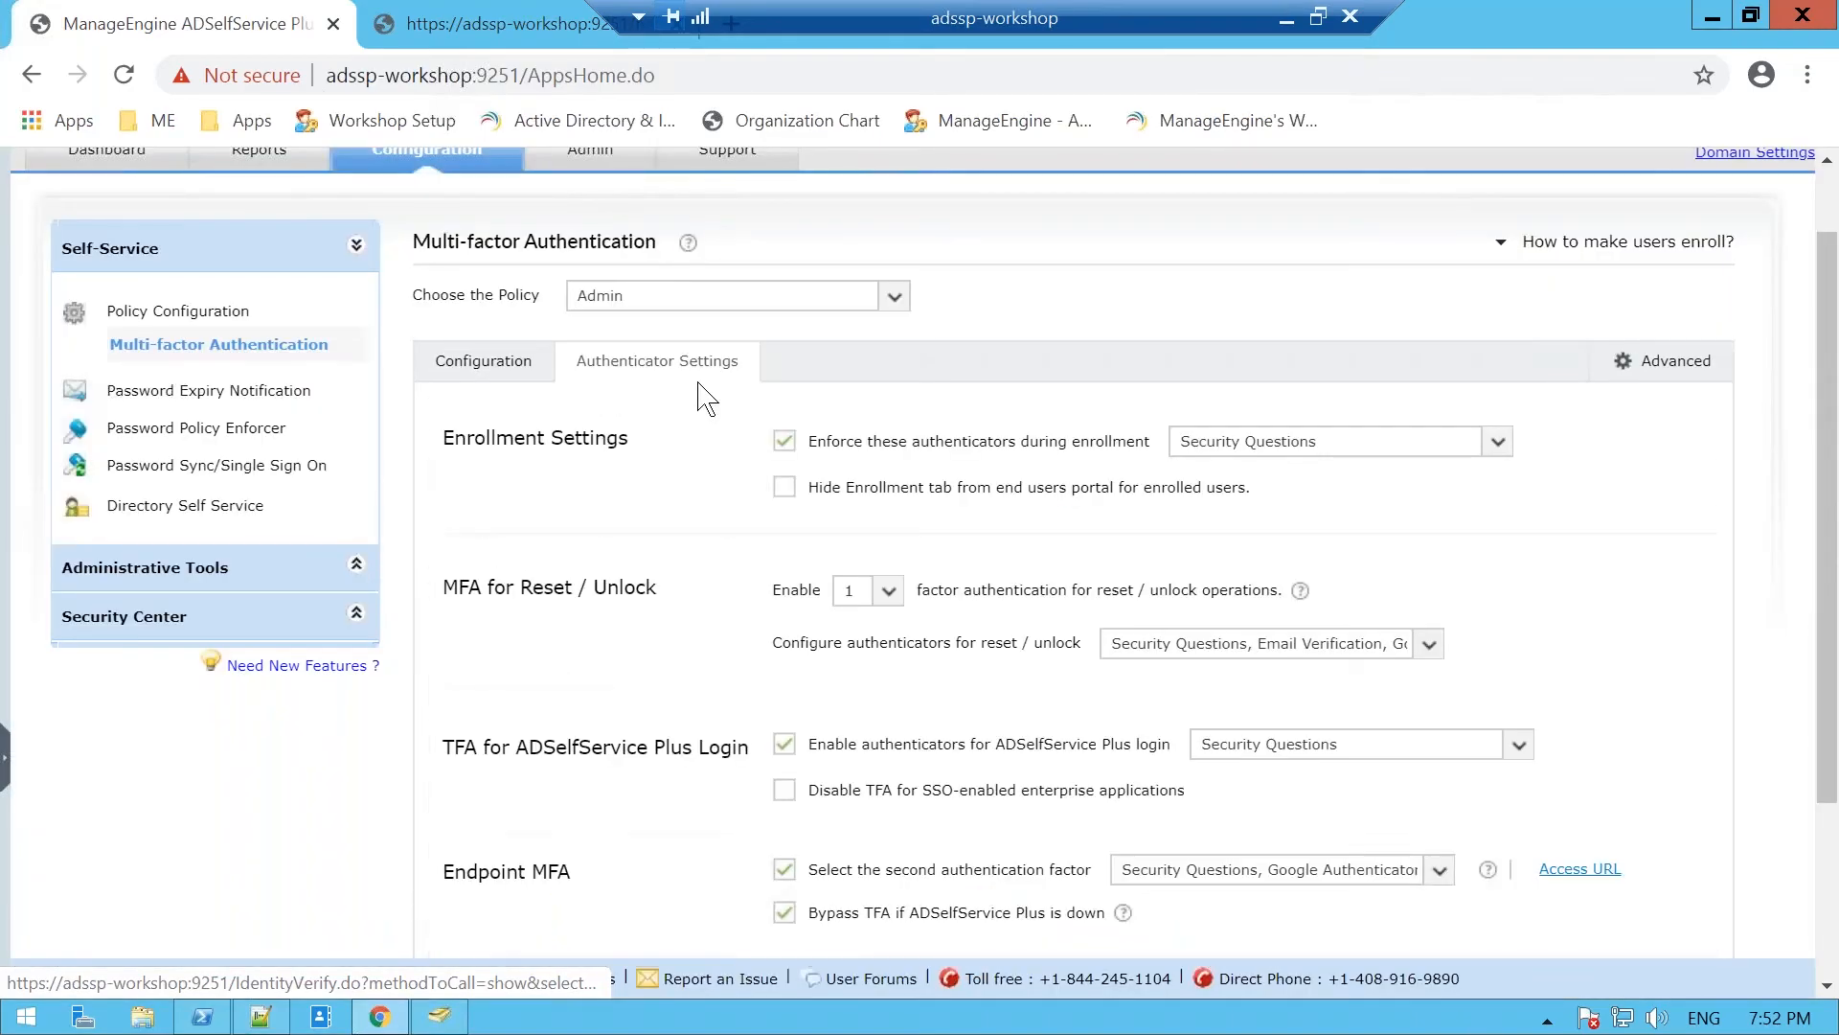
pyautogui.scroll(-2, 705, 398)
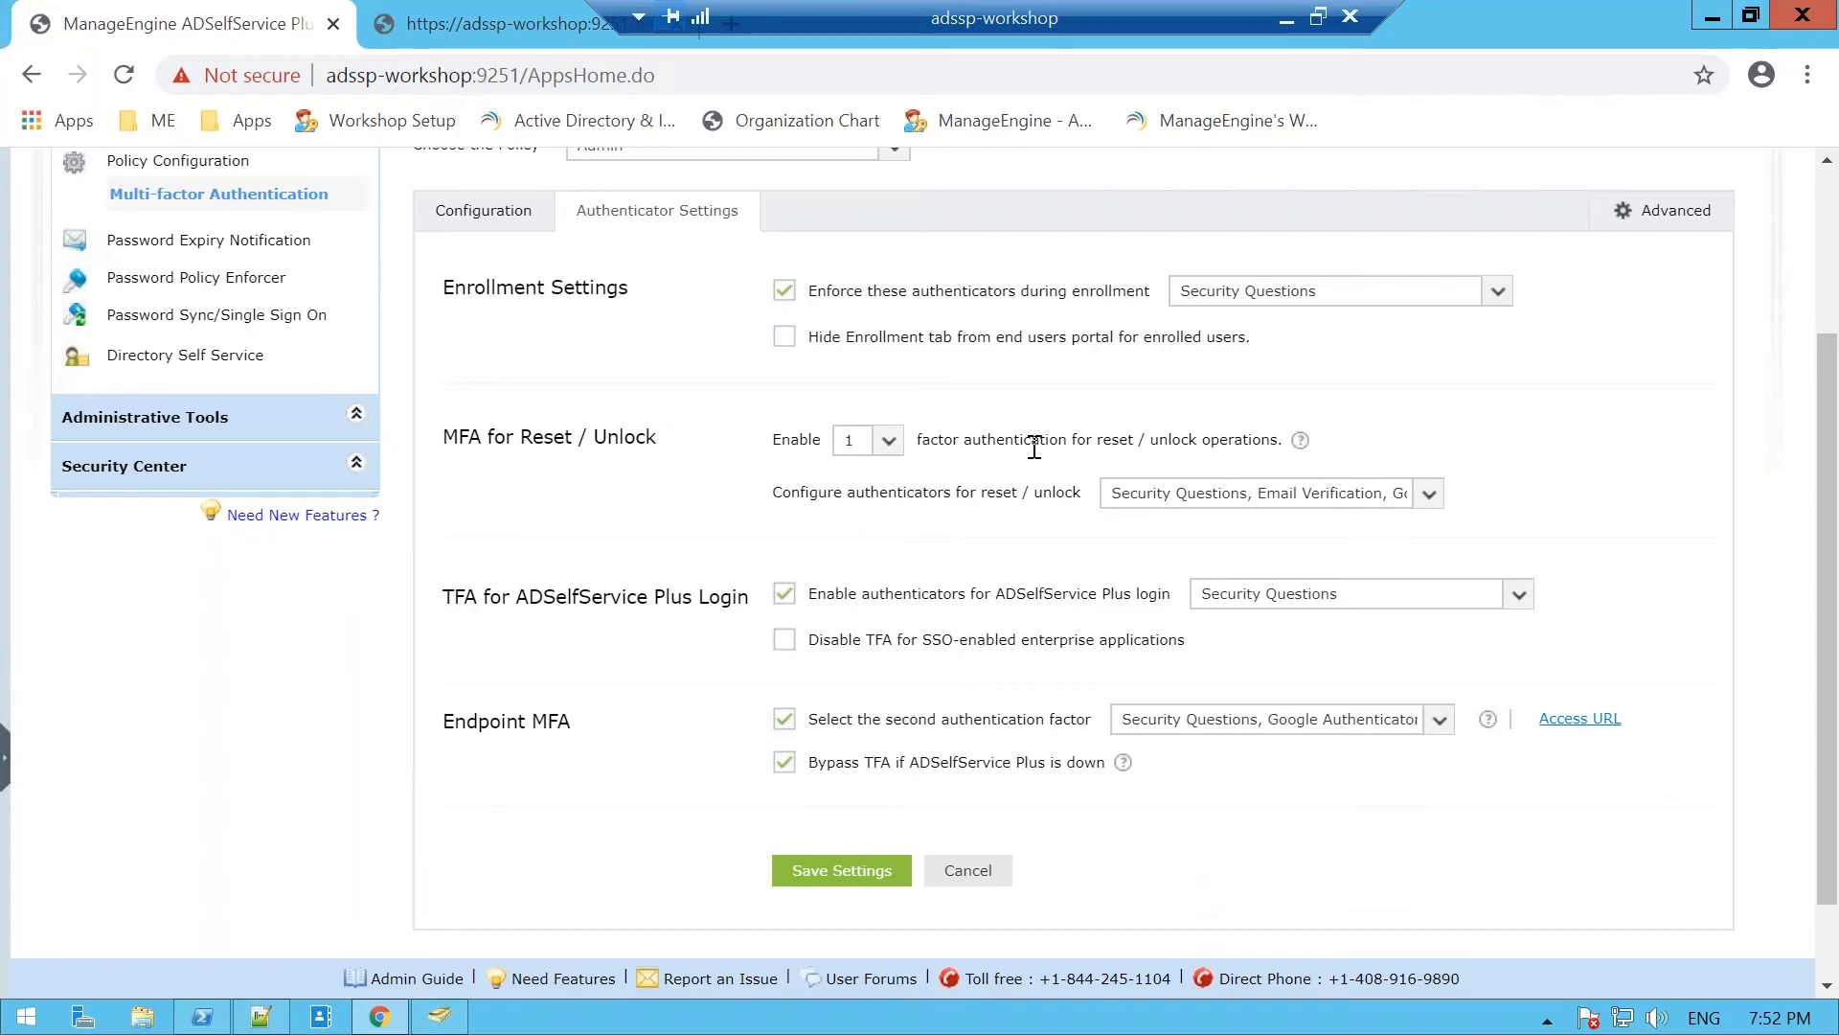
# Inspect the authenticators configured for reset/unlock and the number of required factors.
pyautogui.click(1430, 494)
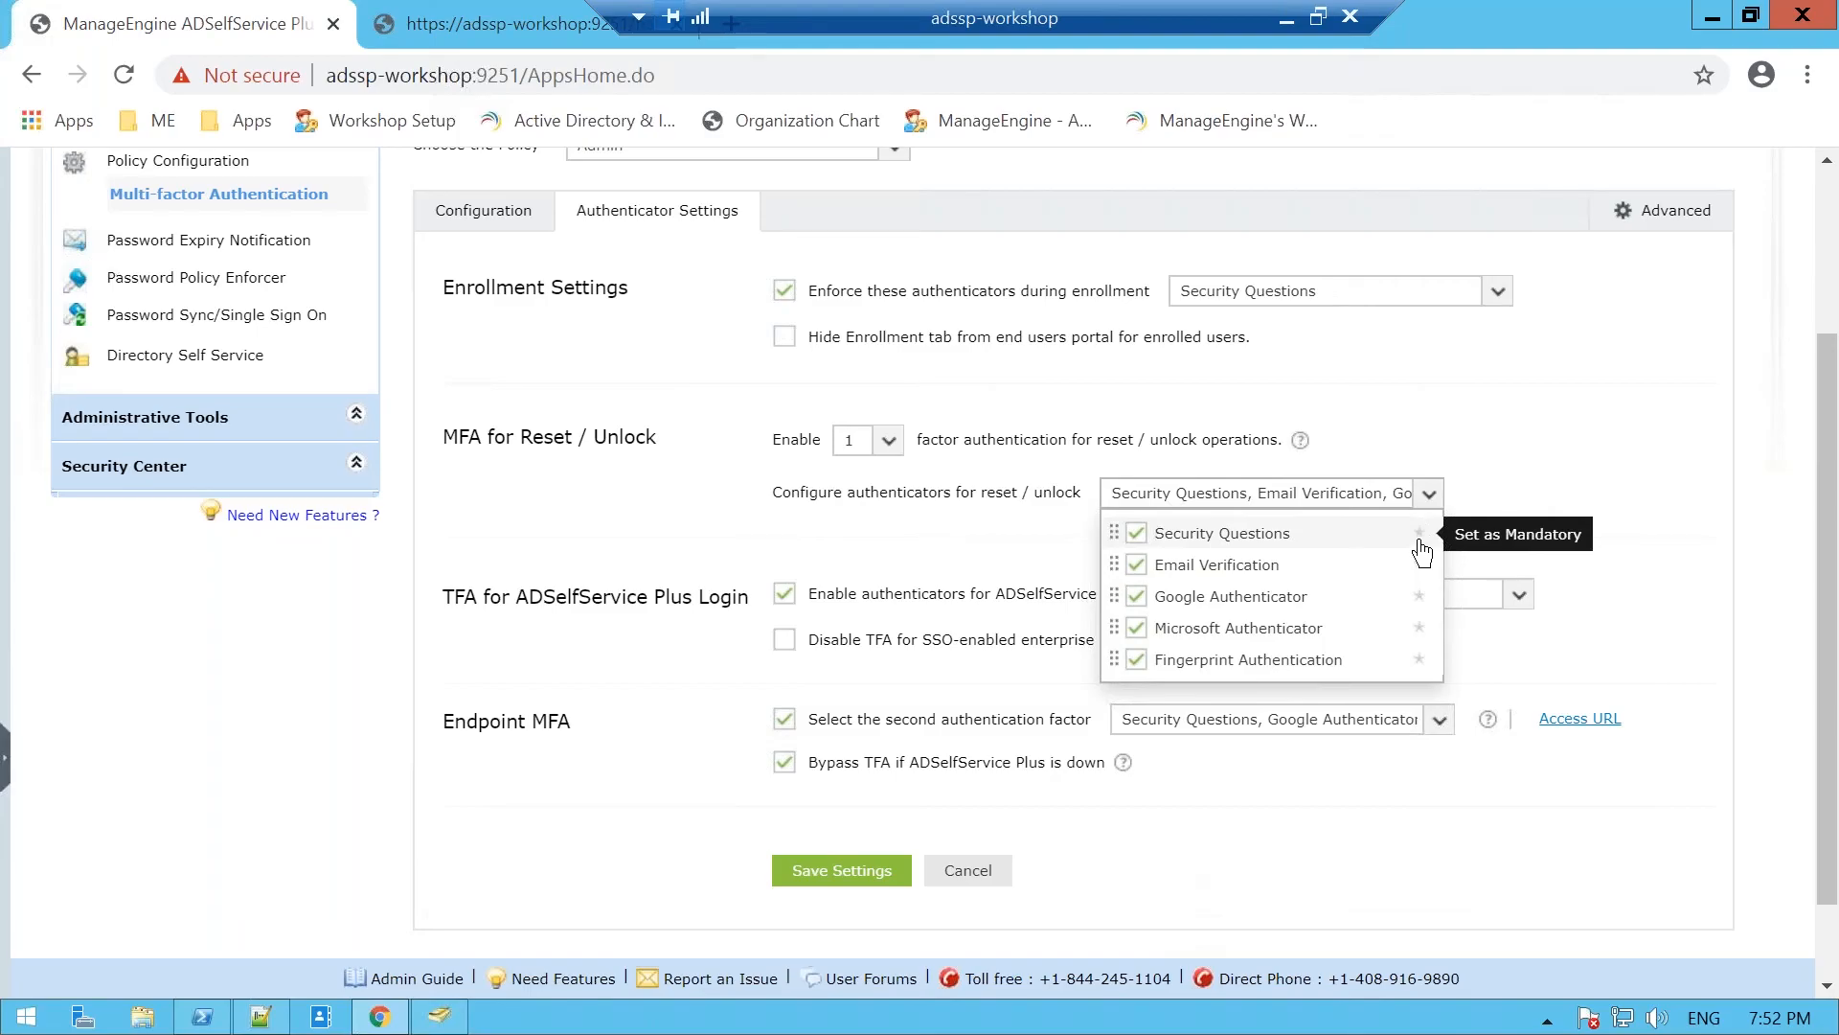
pyautogui.click(1561, 485)
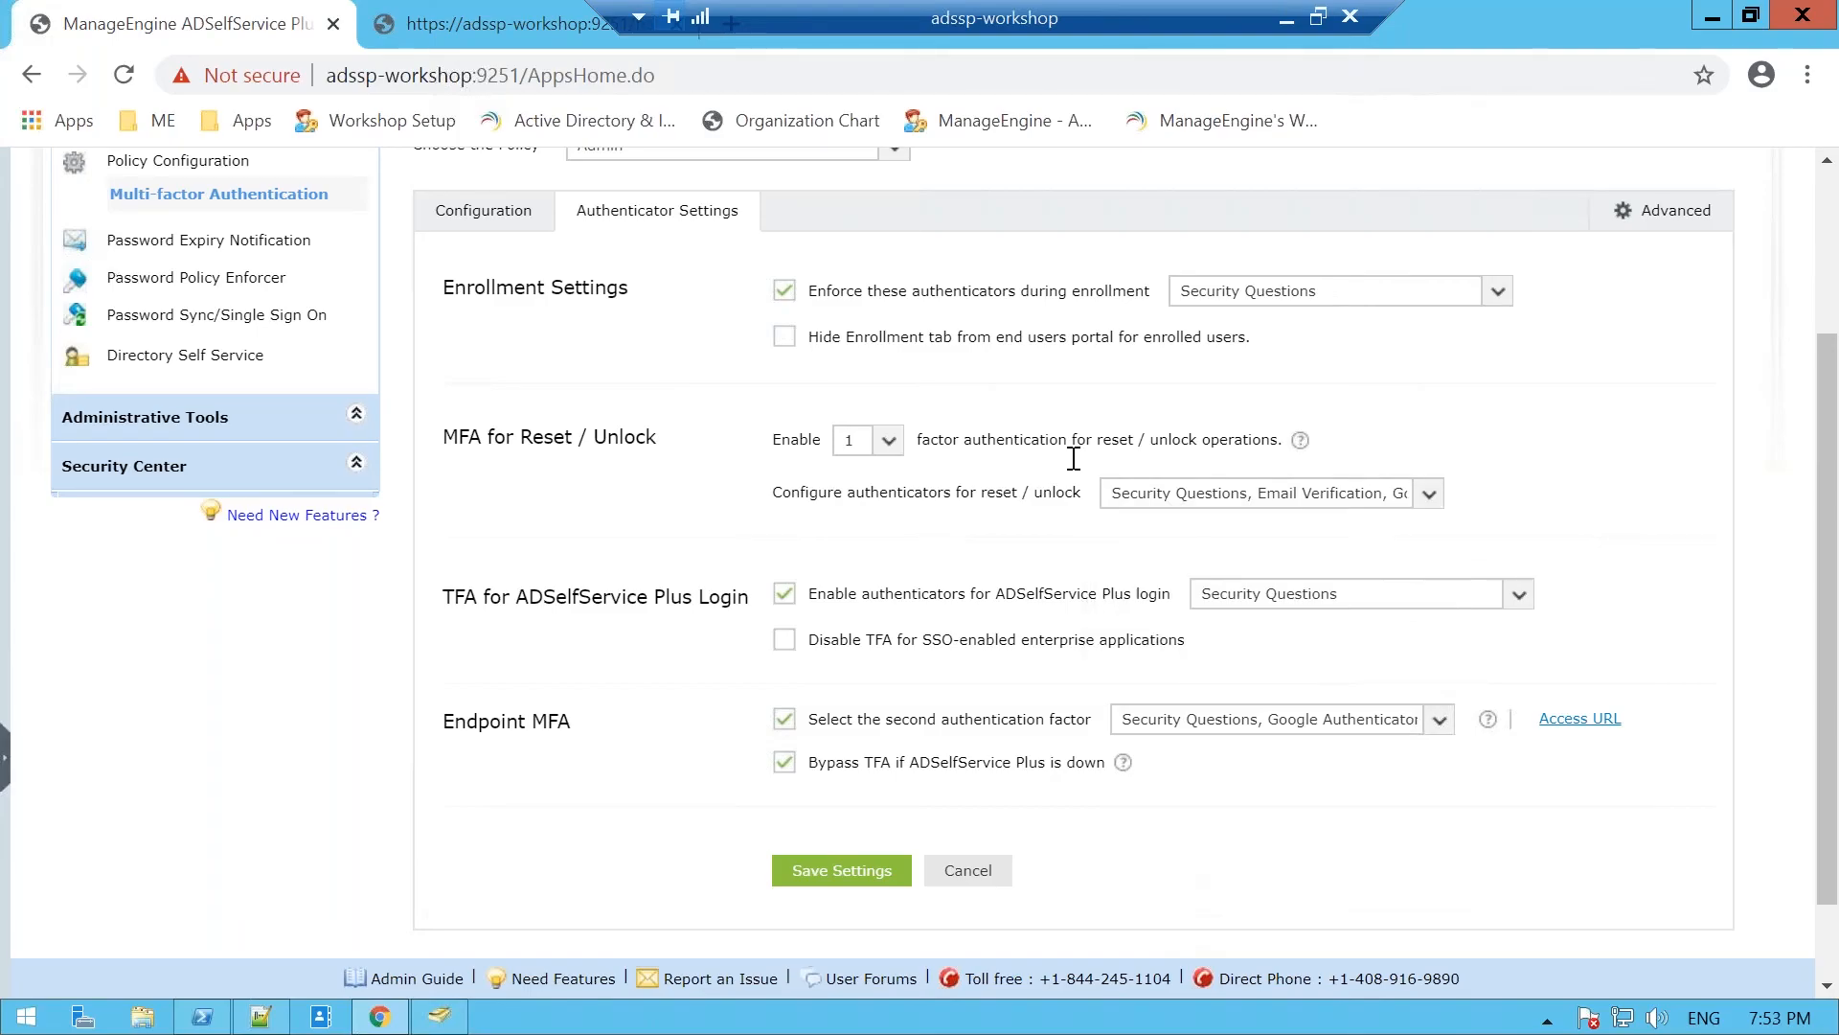
pyautogui.click(887, 441)
pyautogui.click(1001, 530)
# Inspect the login TFA and Endpoint MFA authenticator selections for the Admin policy.
pyautogui.scroll(-2, 1001, 530)
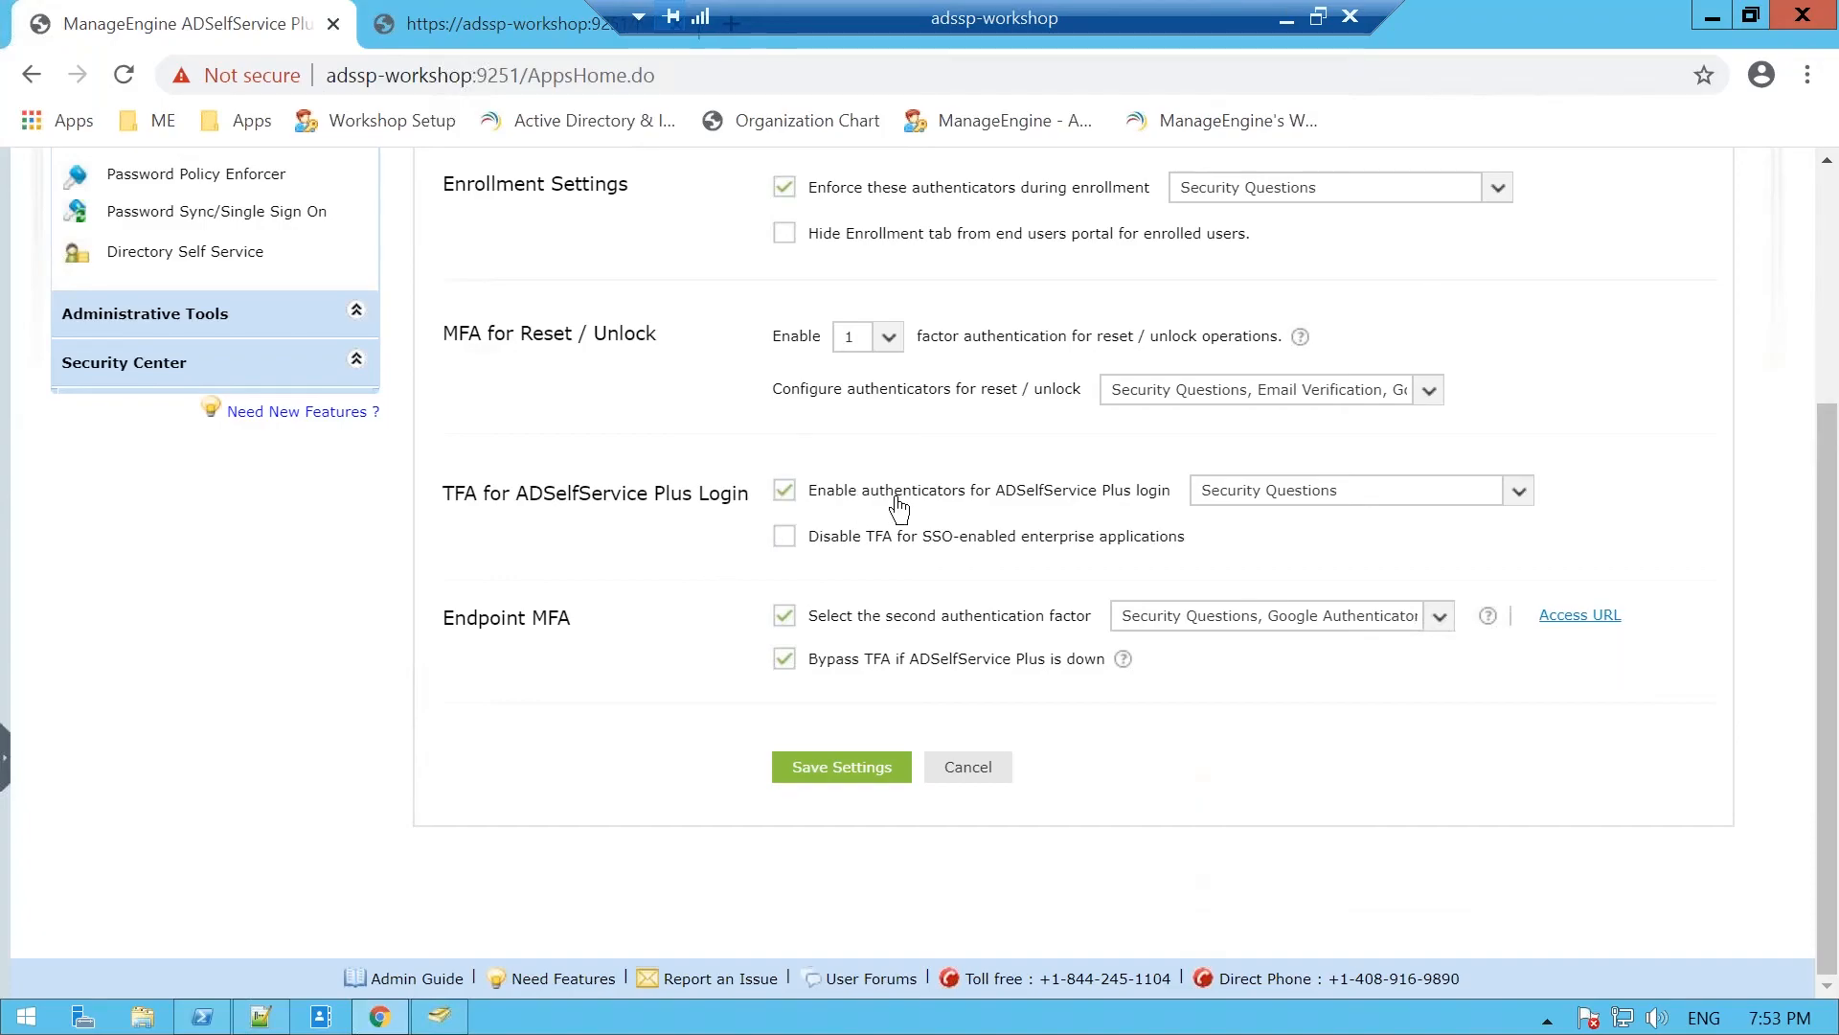
pyautogui.click(1351, 506)
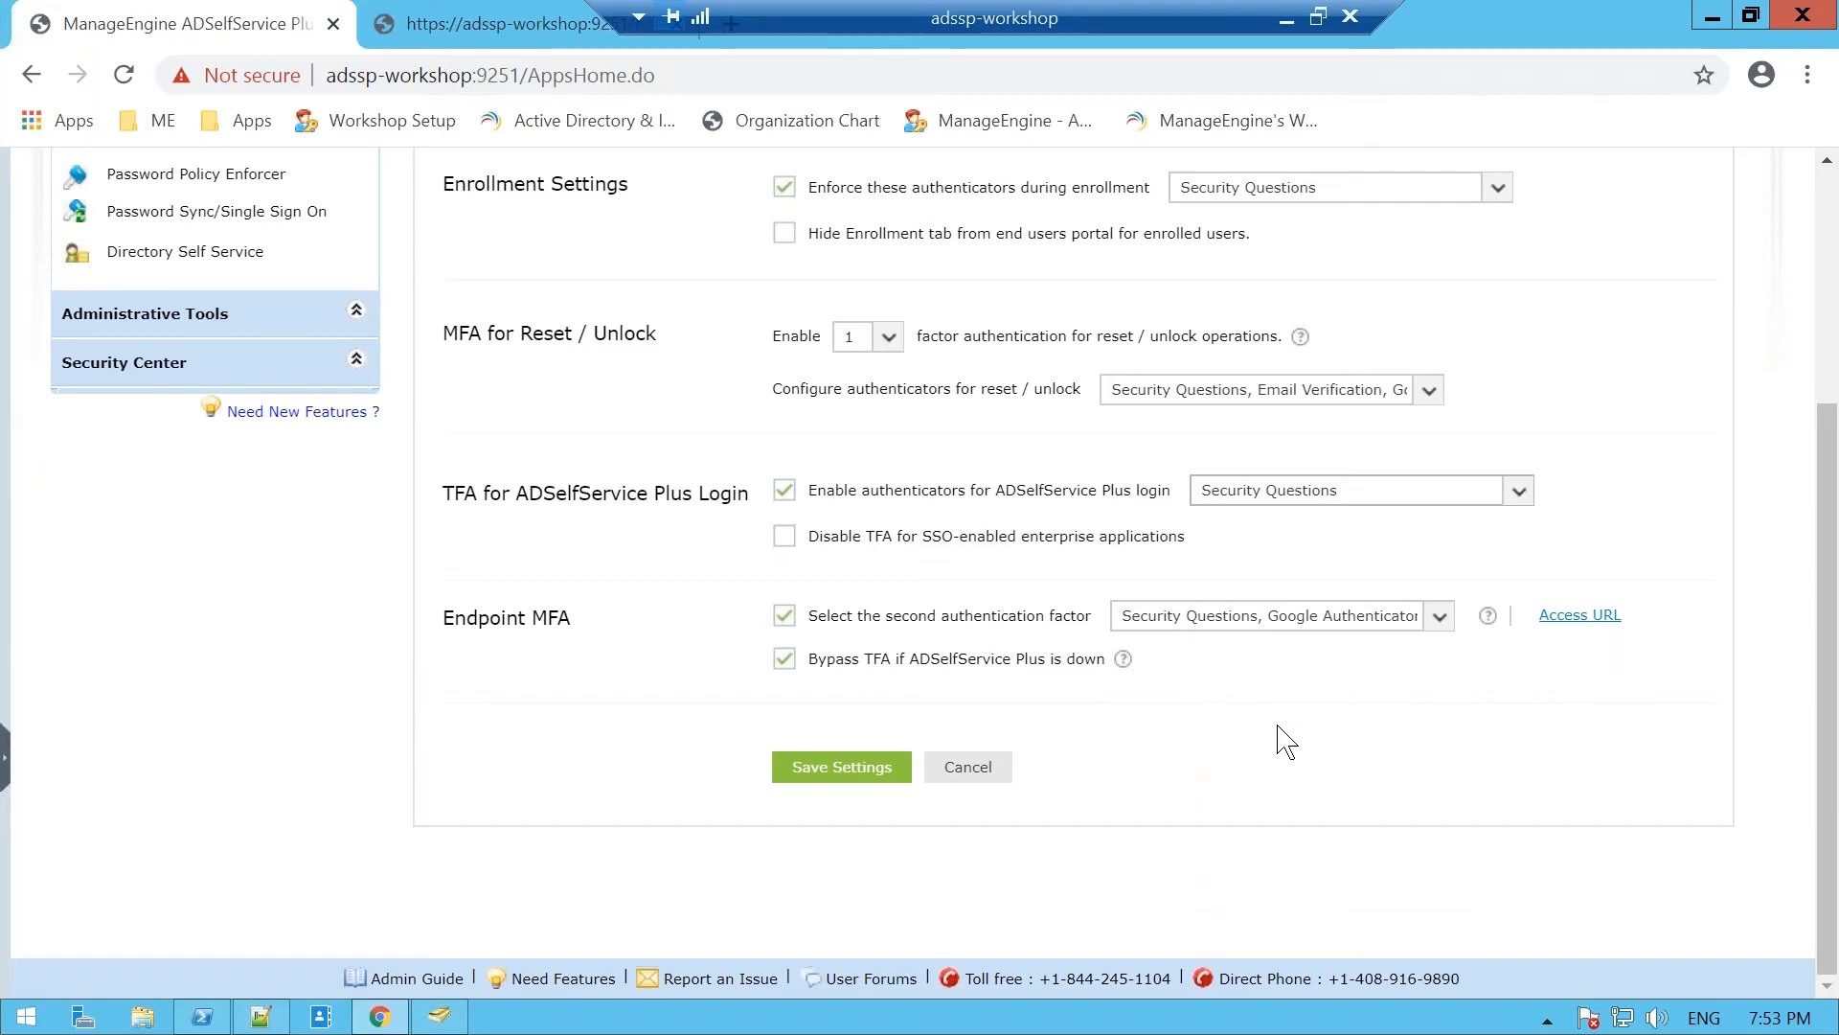
pyautogui.click(1295, 621)
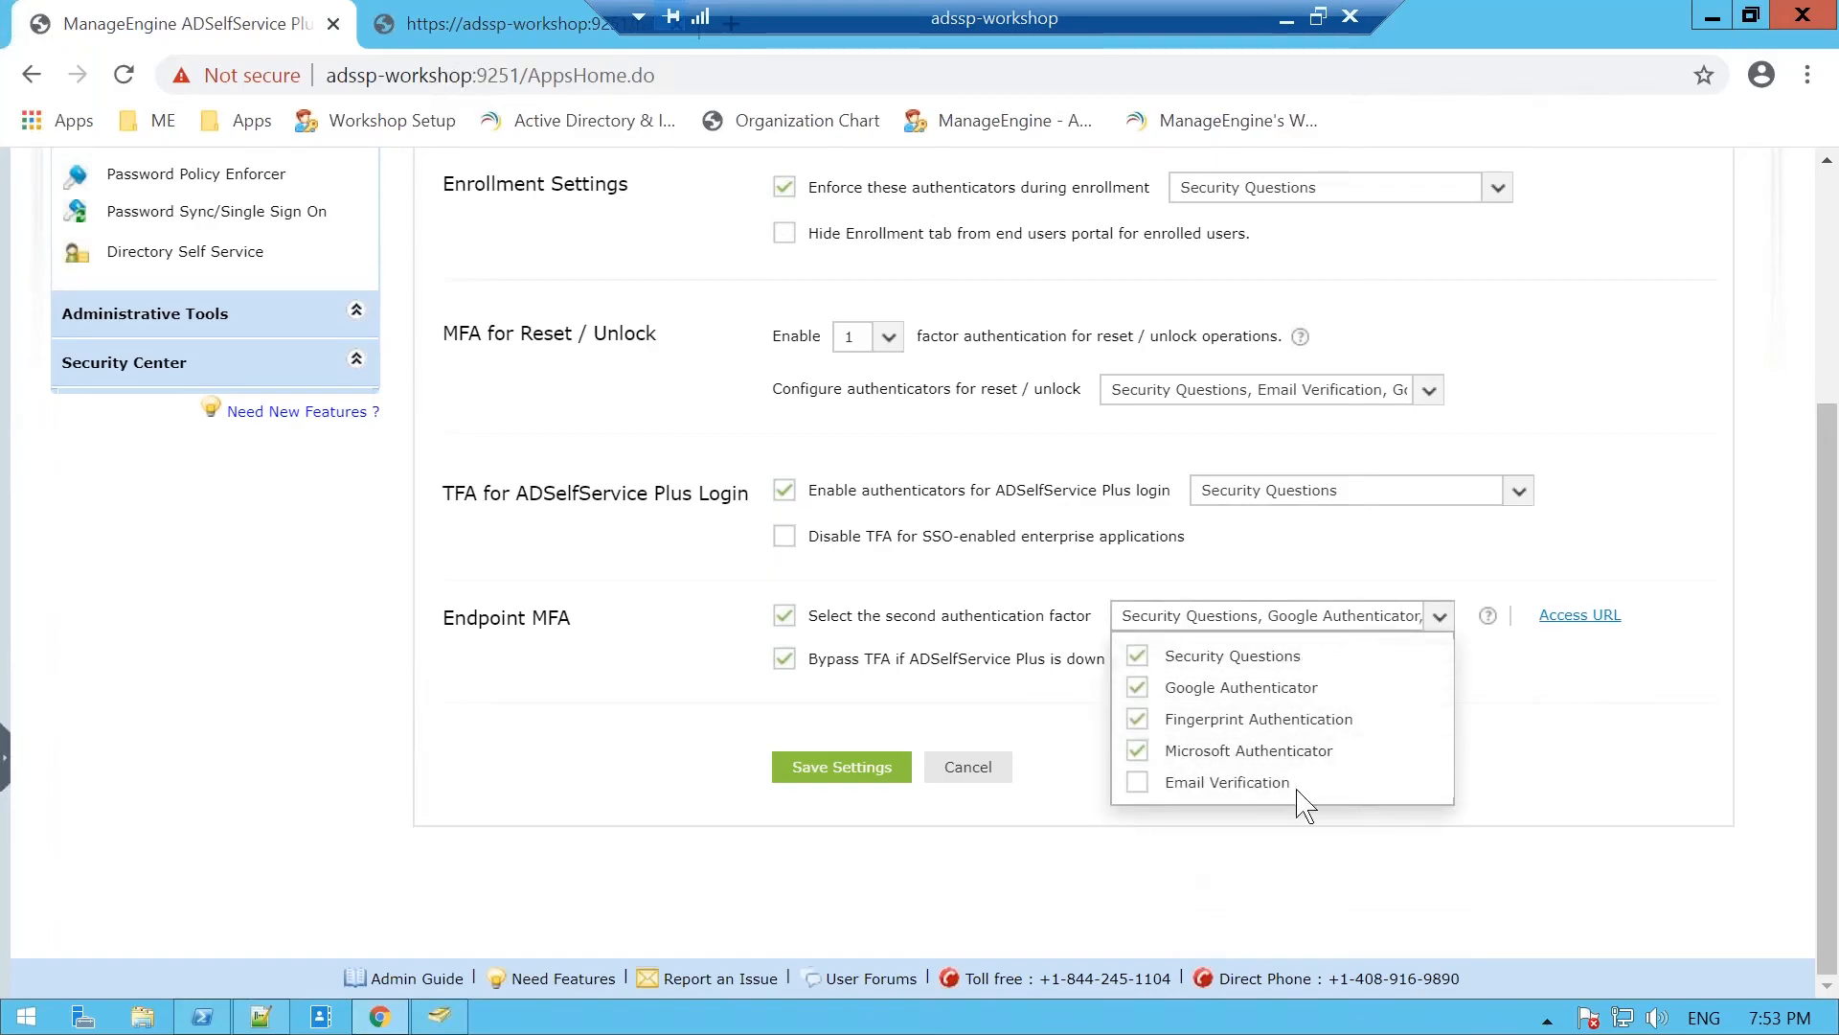
pyautogui.click(1568, 799)
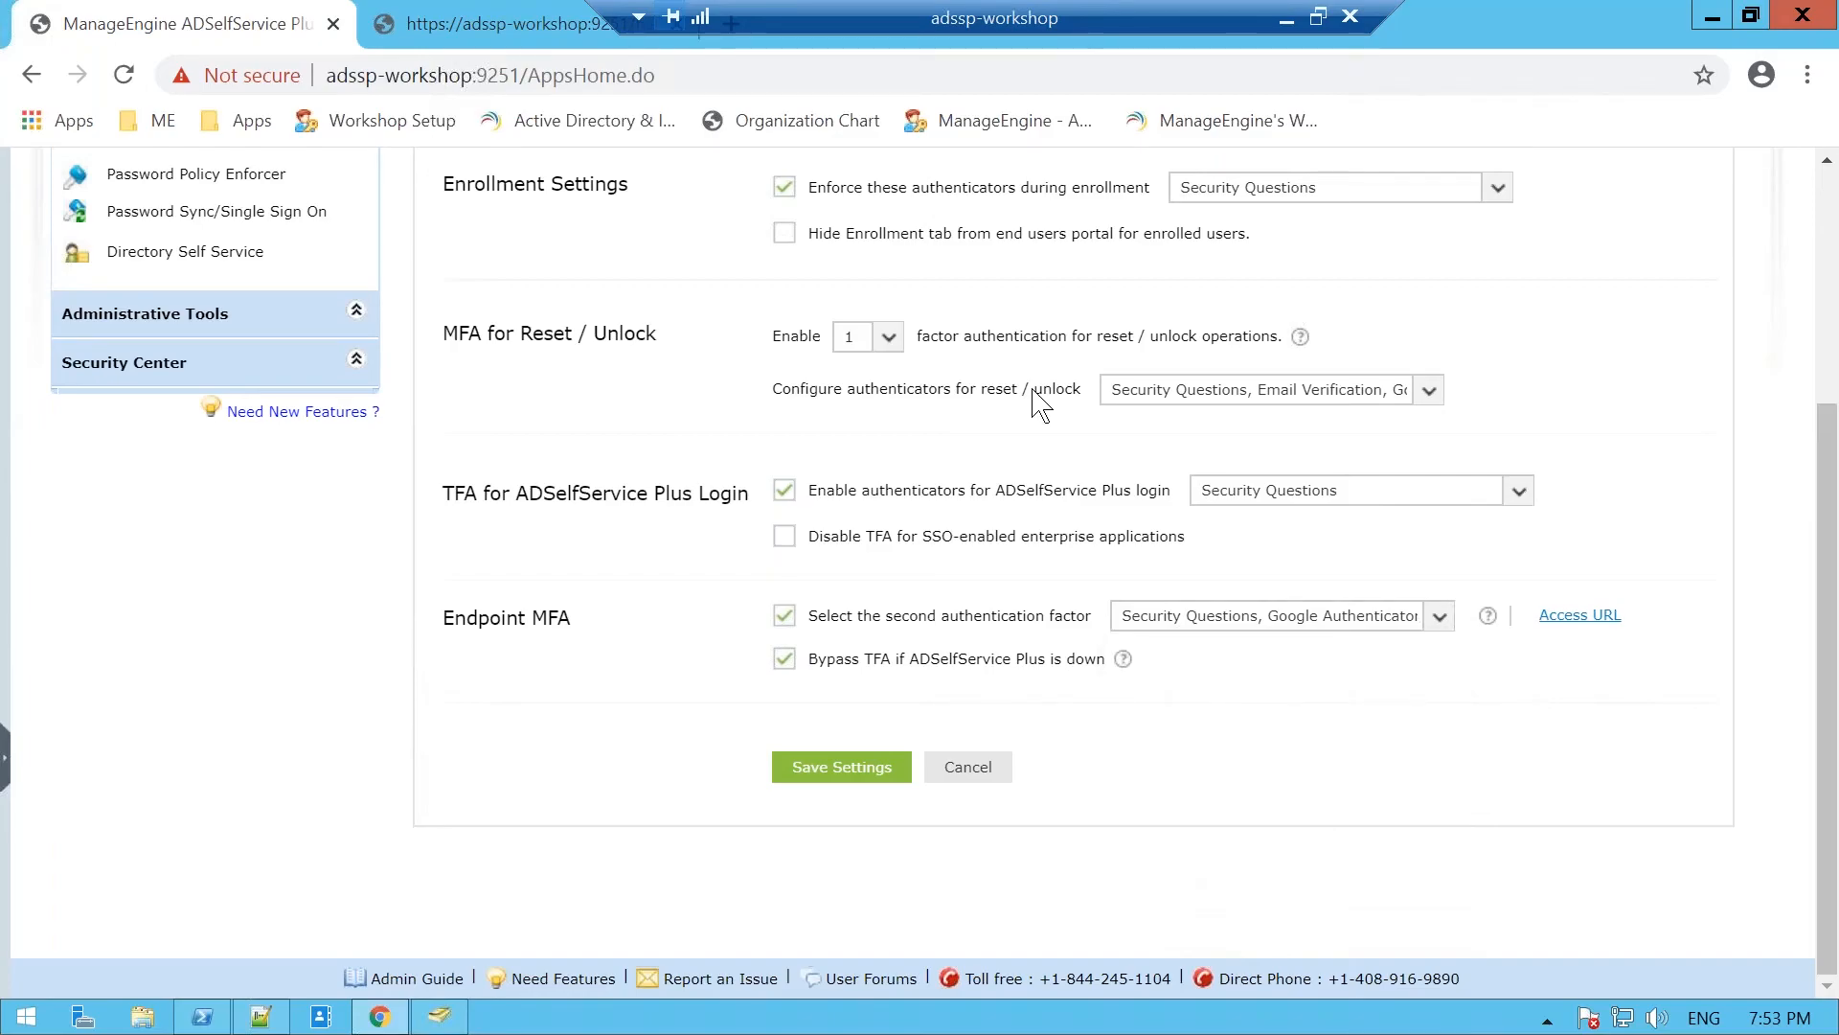
pyautogui.scroll(3, 1342, 521)
pyautogui.scroll(2, 1342, 521)
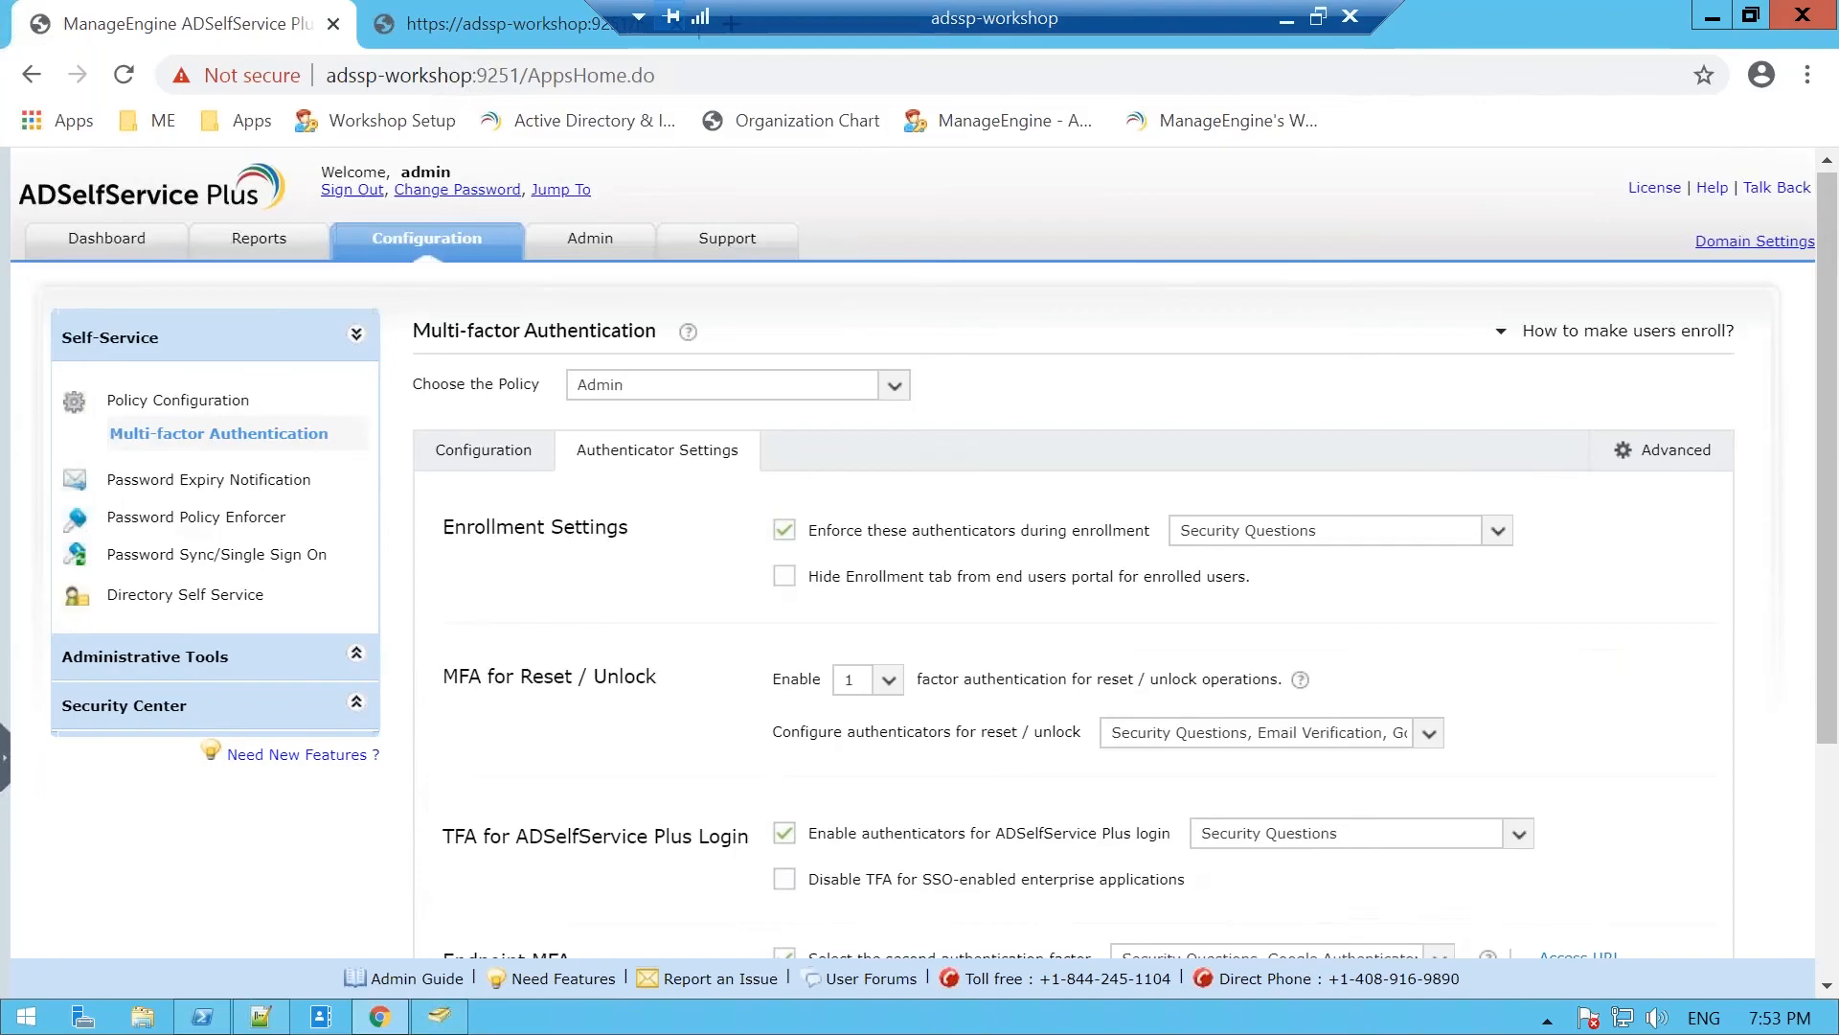
pyautogui.scroll(-4, 1342, 521)
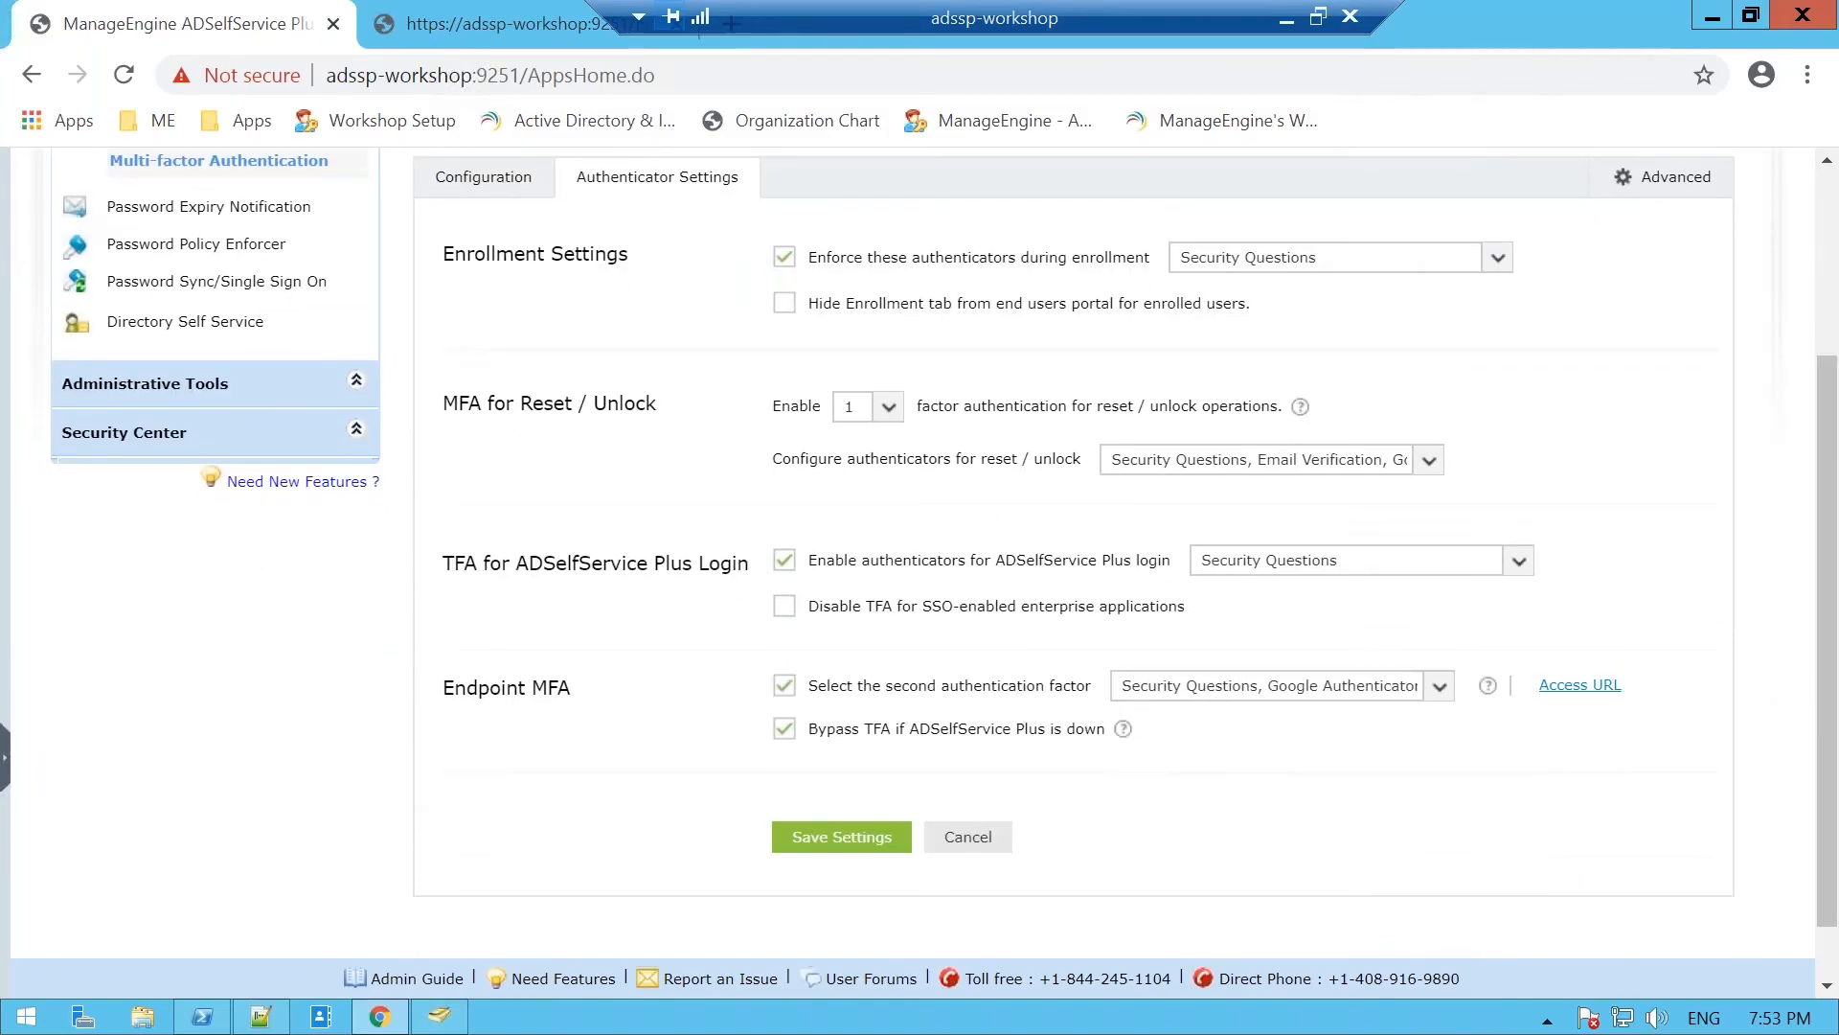
pyautogui.scroll(1, 1342, 522)
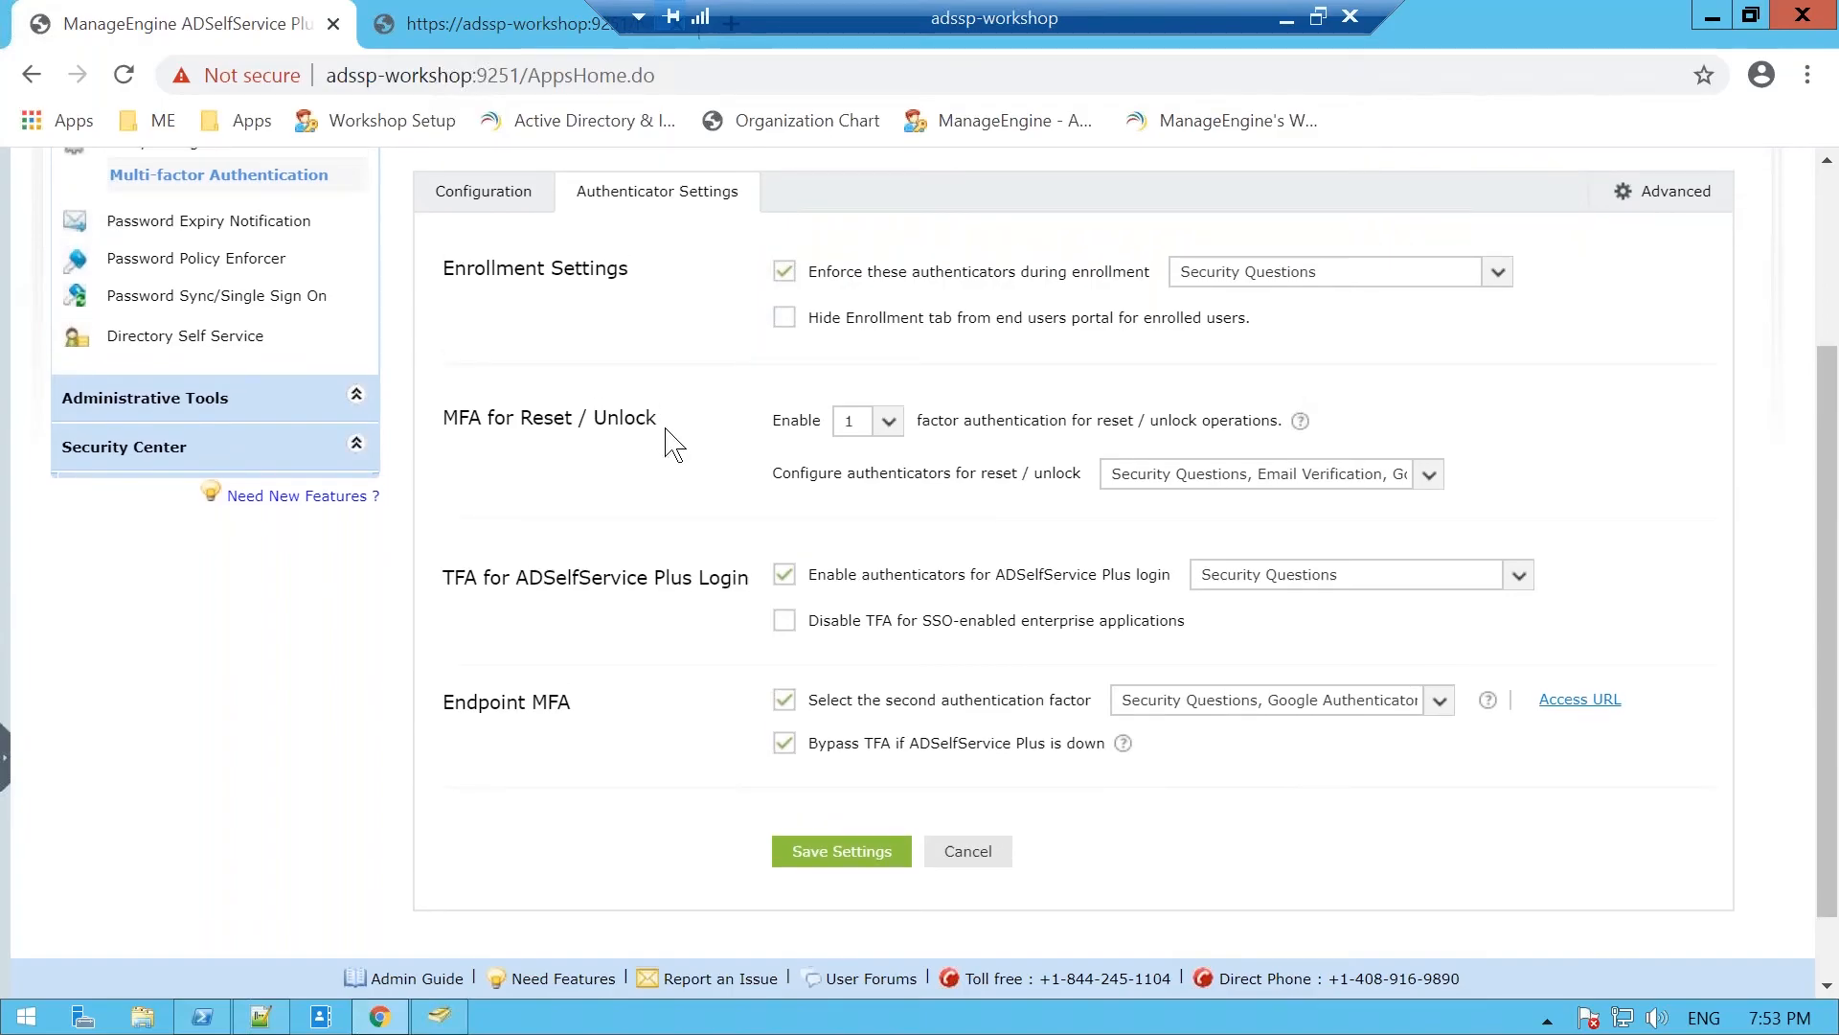
# Require 2 factors for reset/unlock operations, mark Security Questions as a mandatory reset authenticator, and save the settings.
pyautogui.click(1363, 500)
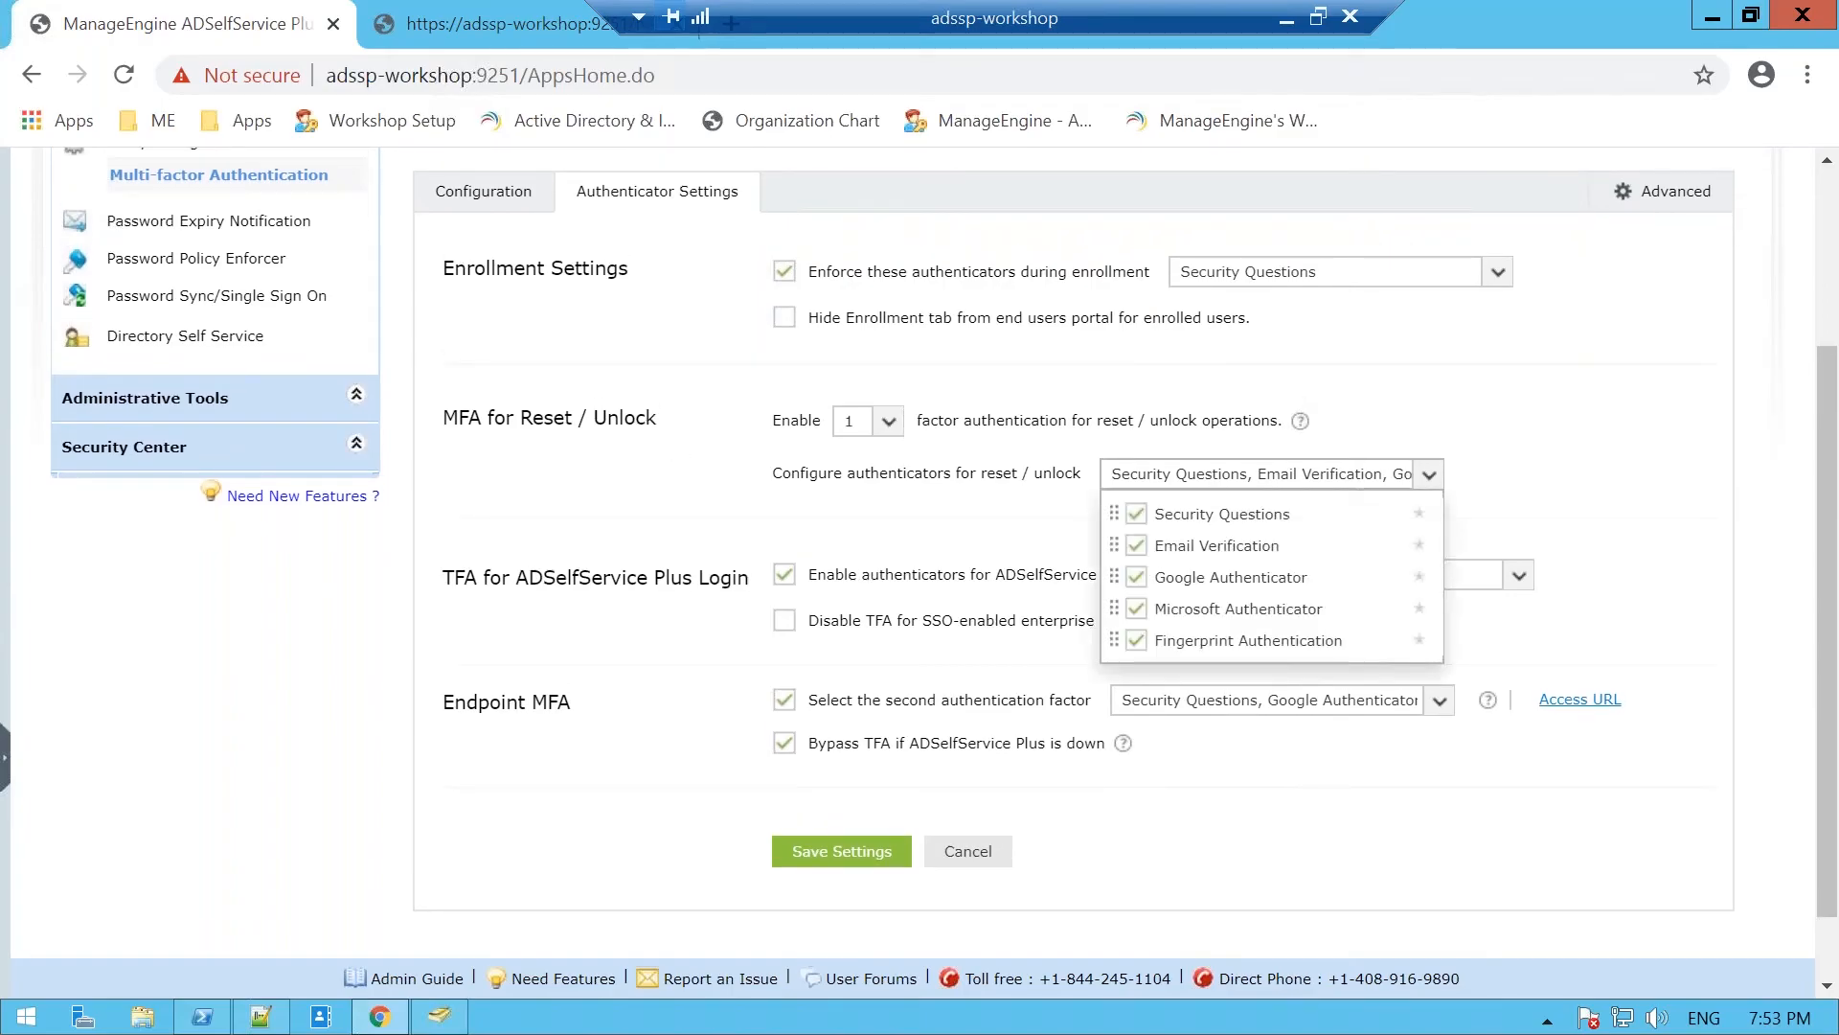
pyautogui.click(1519, 470)
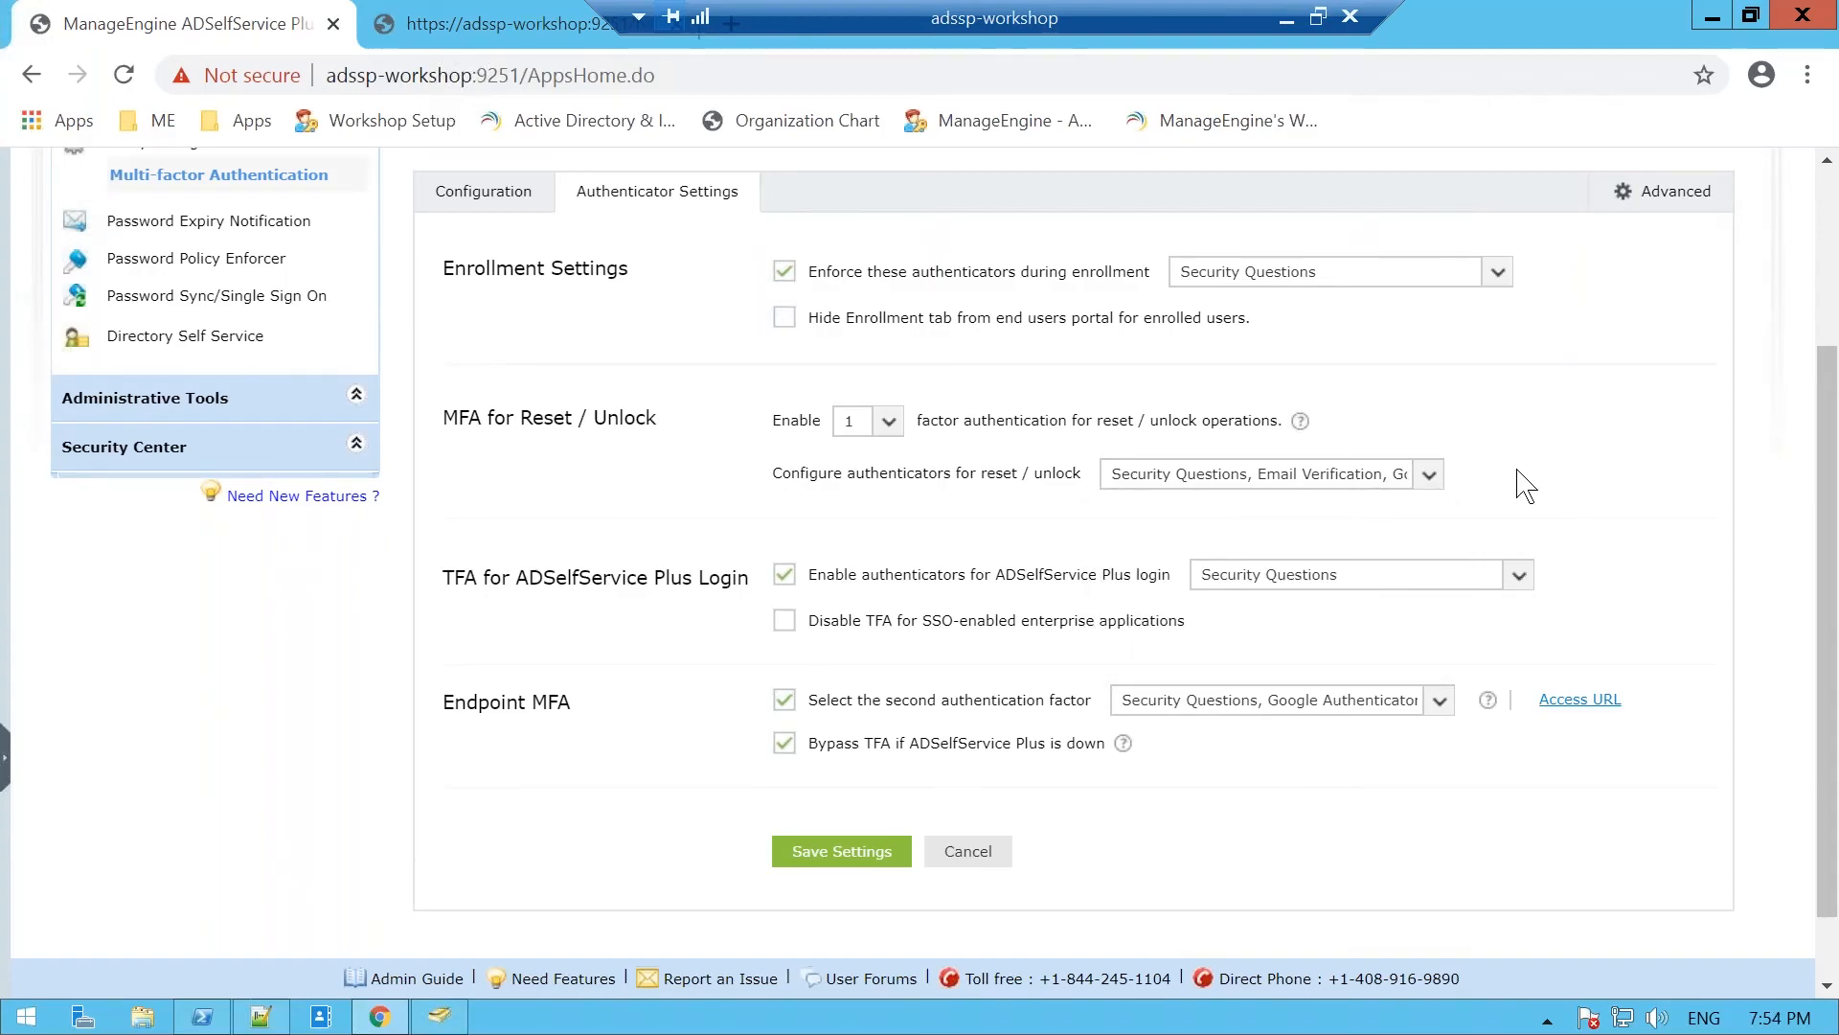
pyautogui.click(884, 423)
pyautogui.click(877, 486)
pyautogui.click(1427, 473)
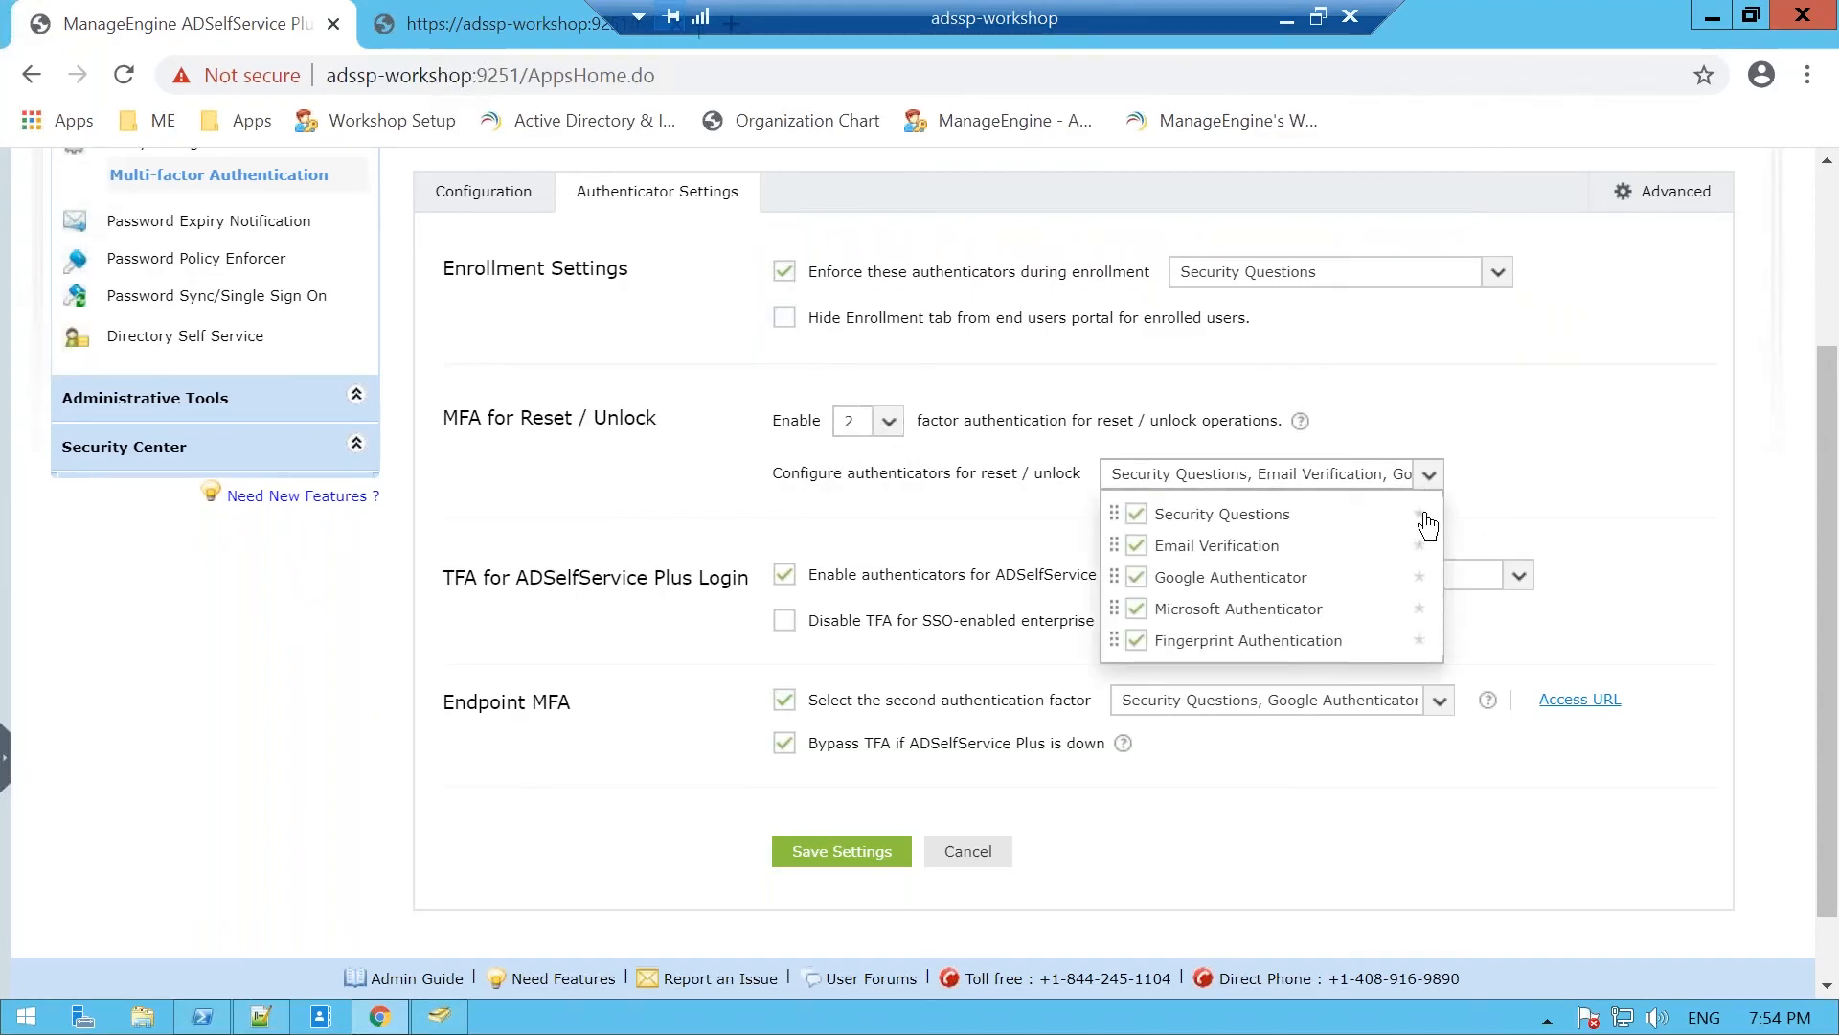
pyautogui.click(1421, 517)
pyautogui.click(1610, 479)
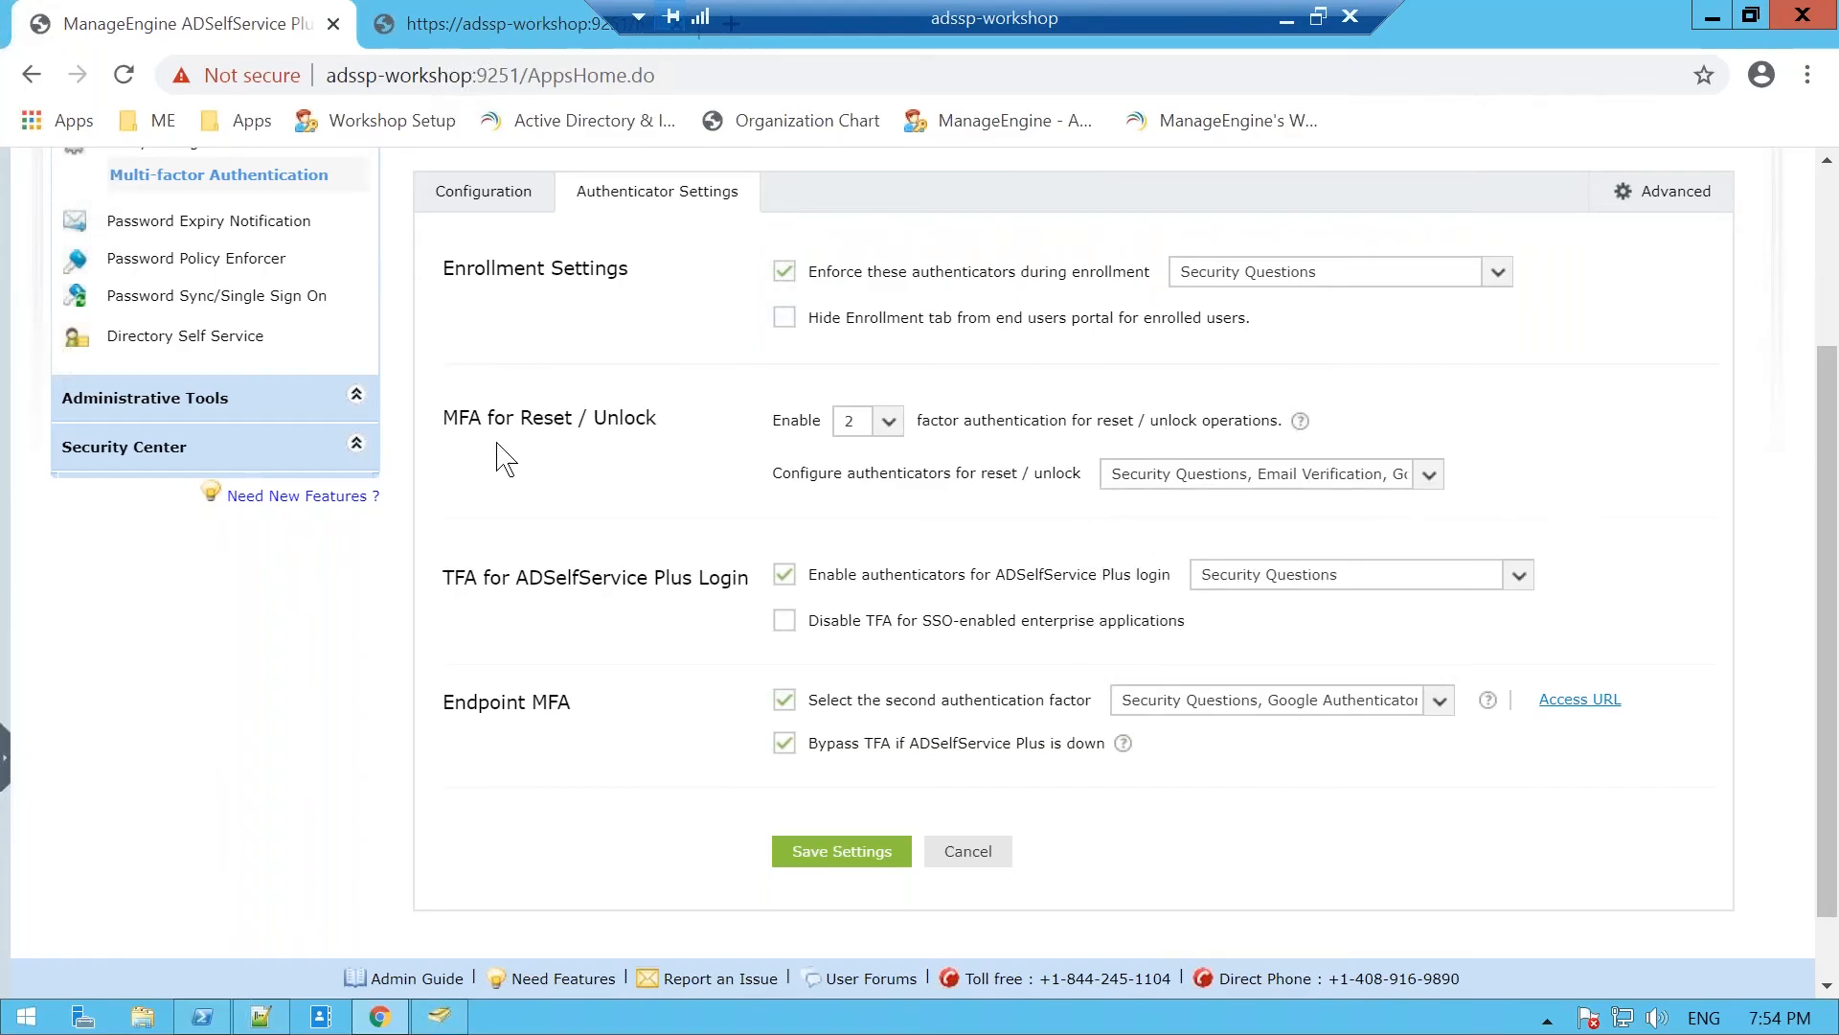
pyautogui.scroll(3, 499, 455)
pyautogui.scroll(-3, 766, 670)
pyautogui.click(842, 766)
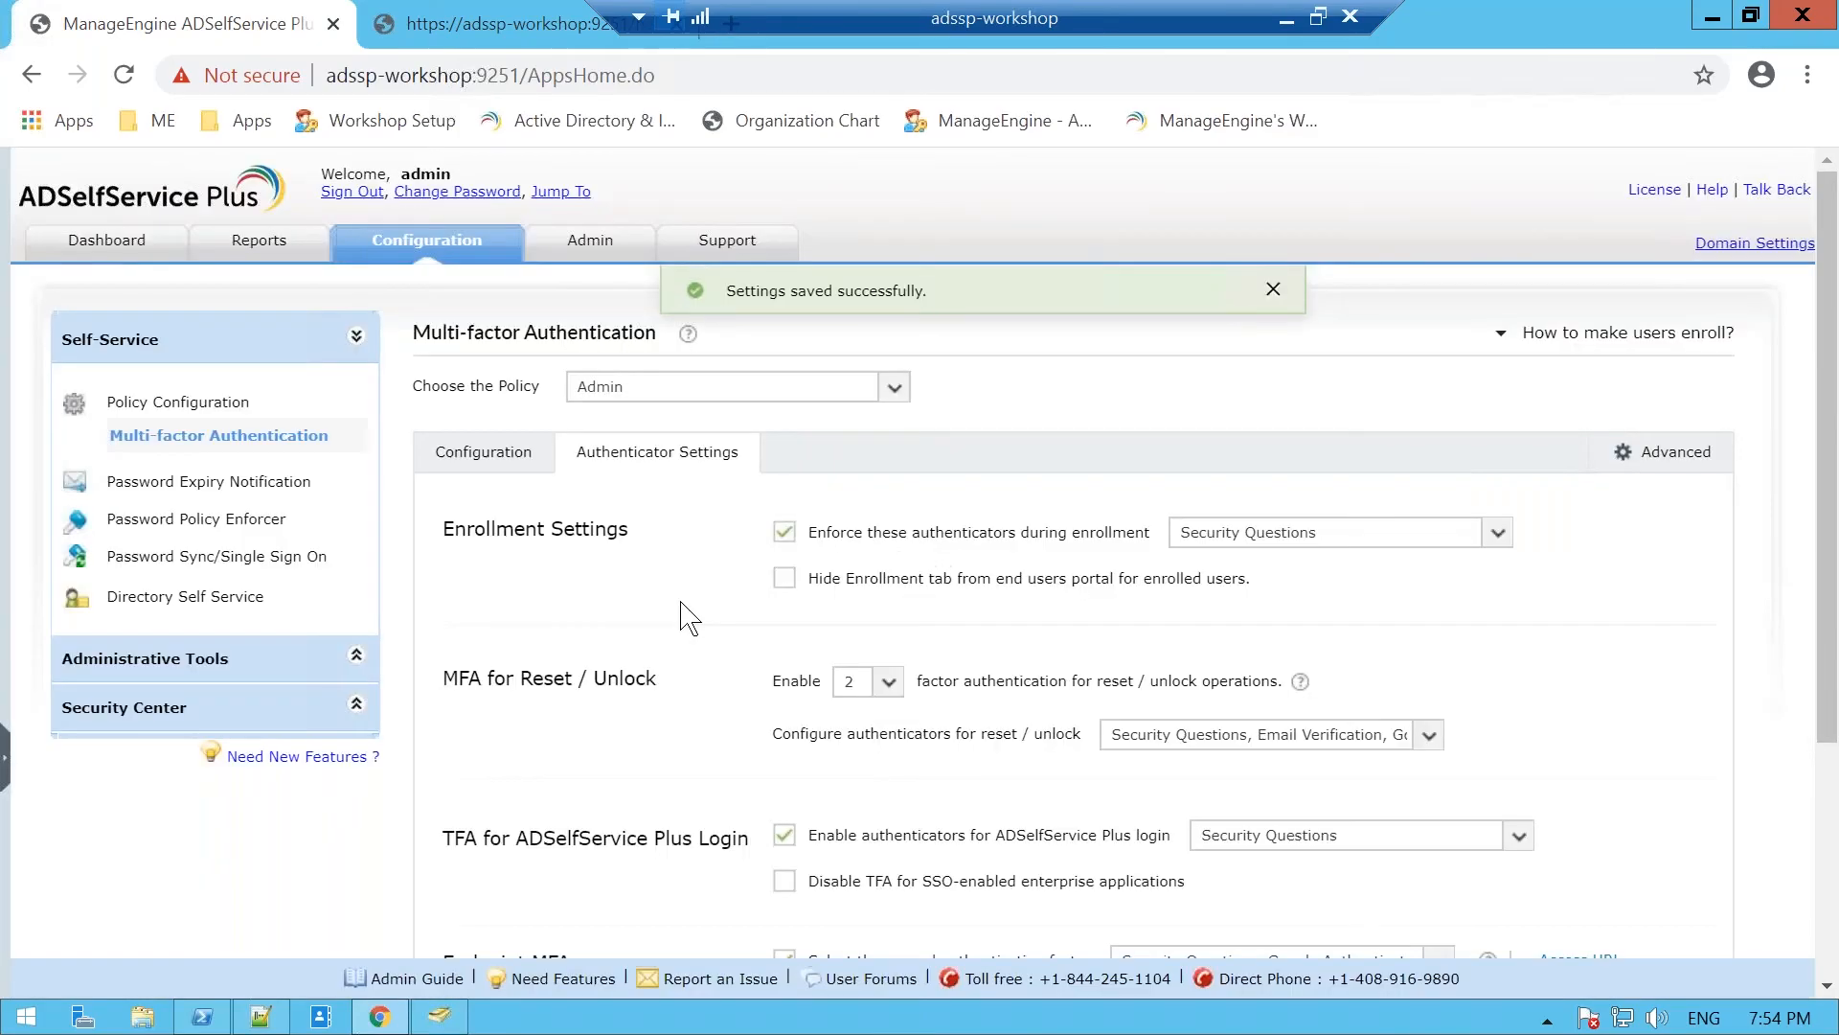
# Open the Office 365 / Azure configuration under Password Sync/Single Sign On.
pyautogui.click(271, 565)
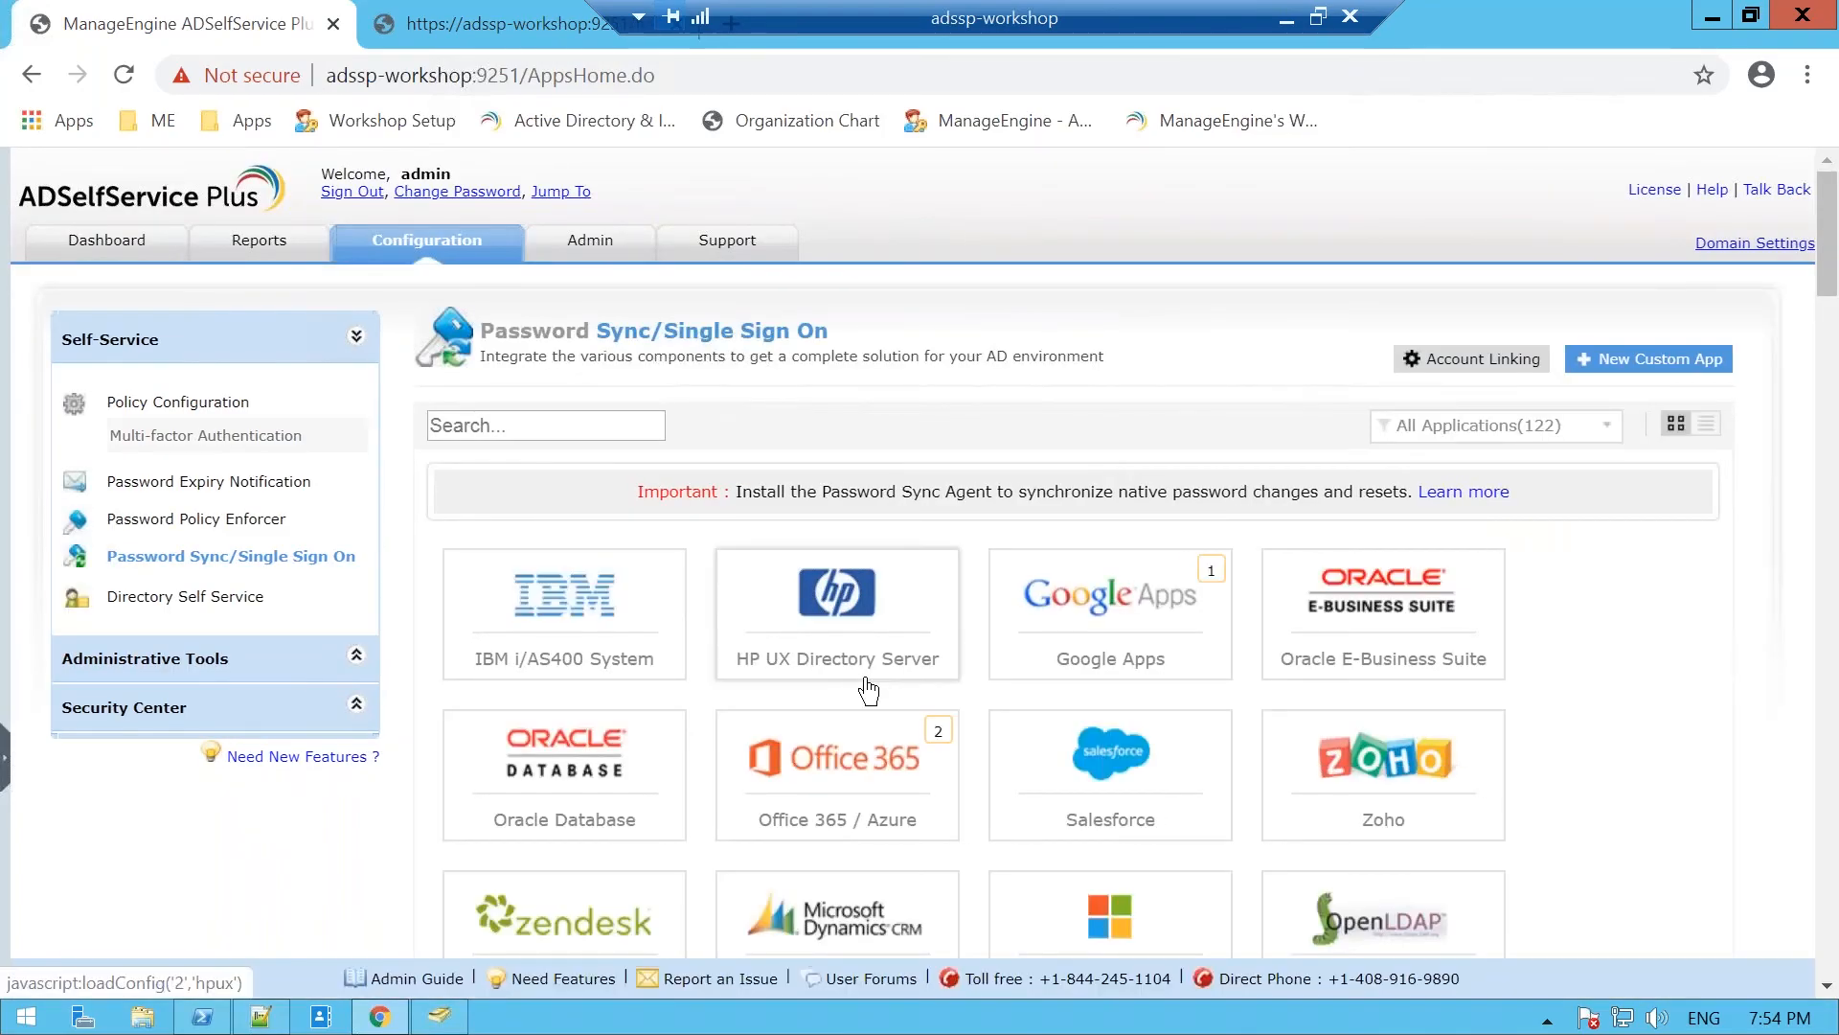
pyautogui.scroll(-3, 829, 556)
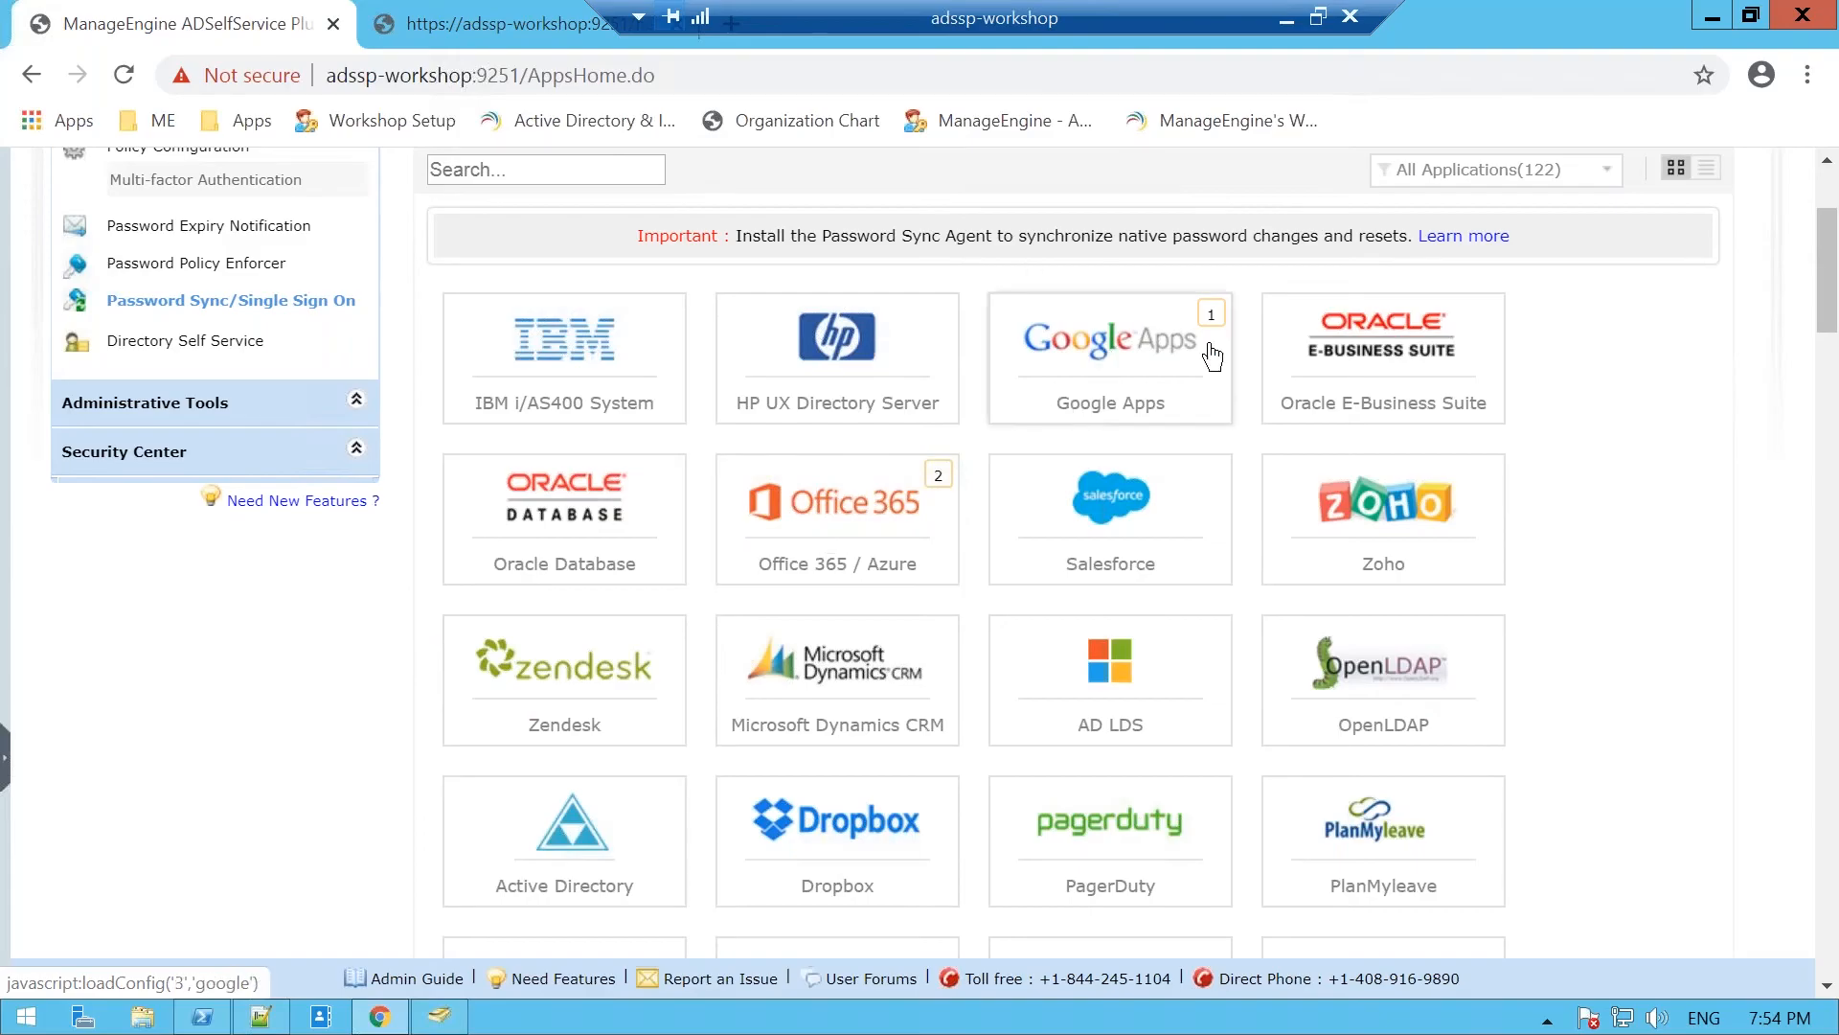
pyautogui.click(872, 543)
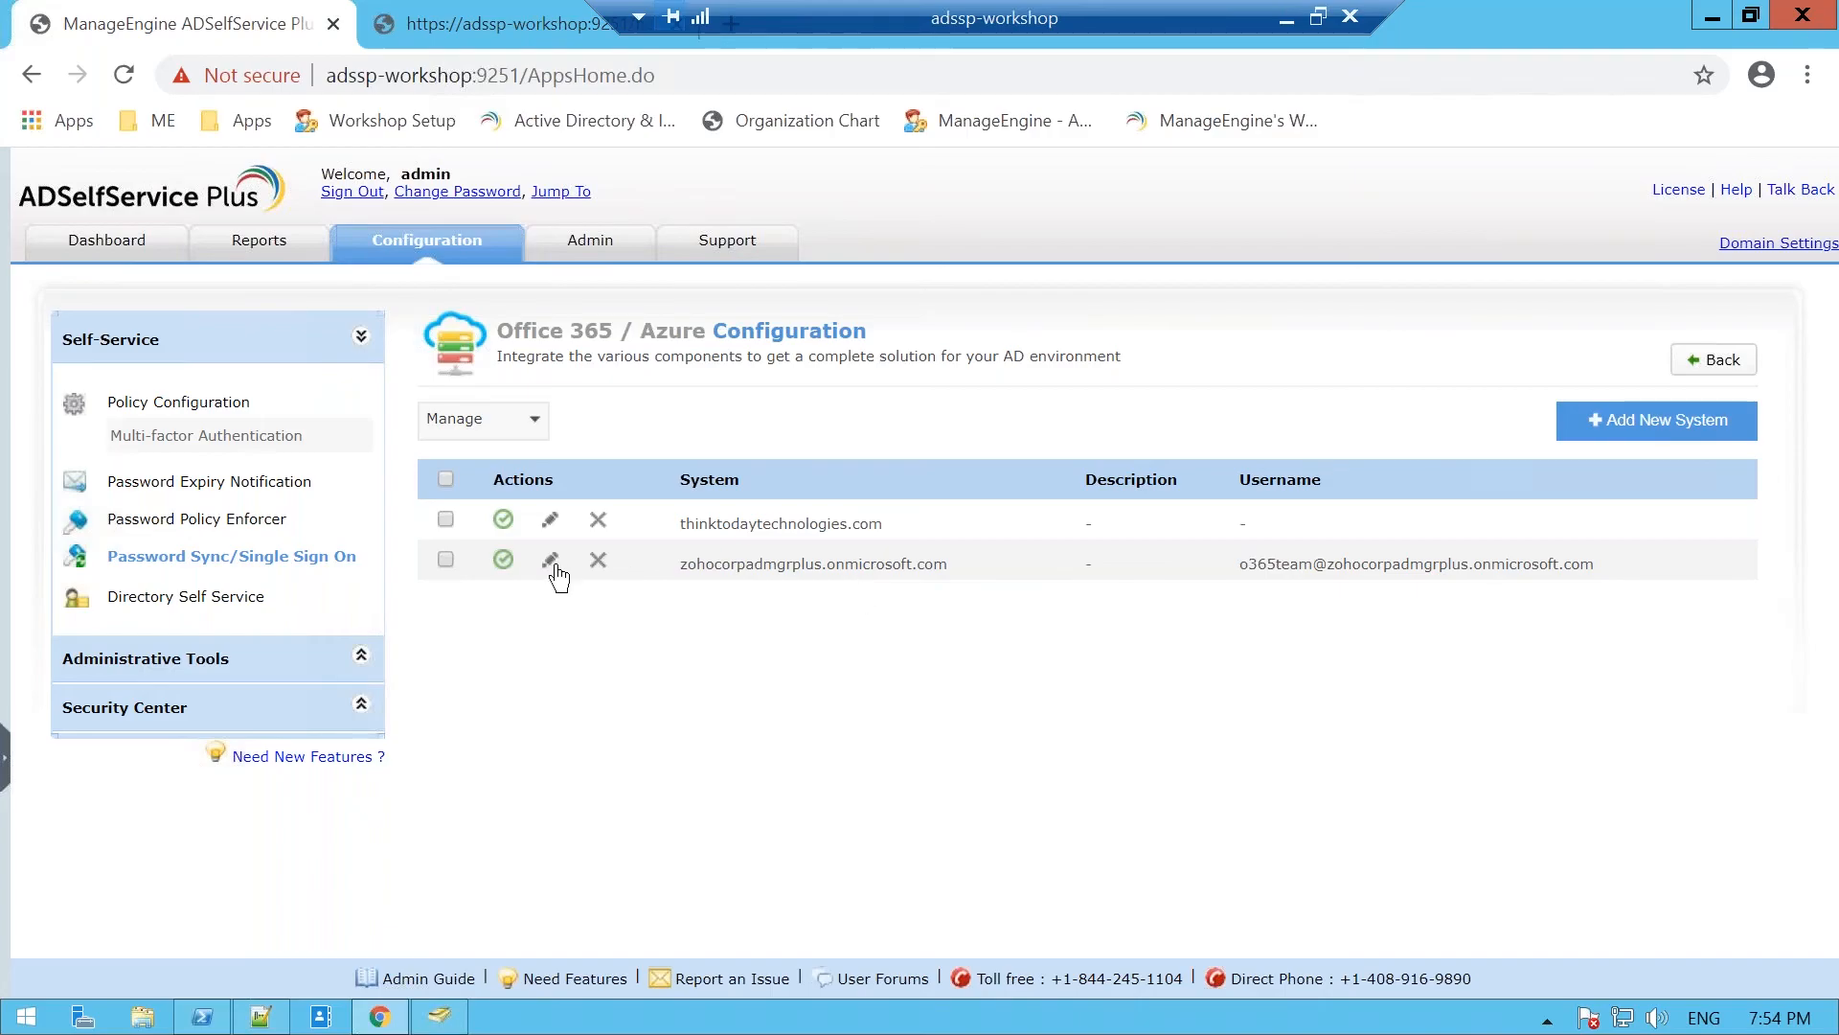
# Examine the add-new-system form's module choices and available policies without saving.
pyautogui.click(1640, 442)
pyautogui.click(1244, 462)
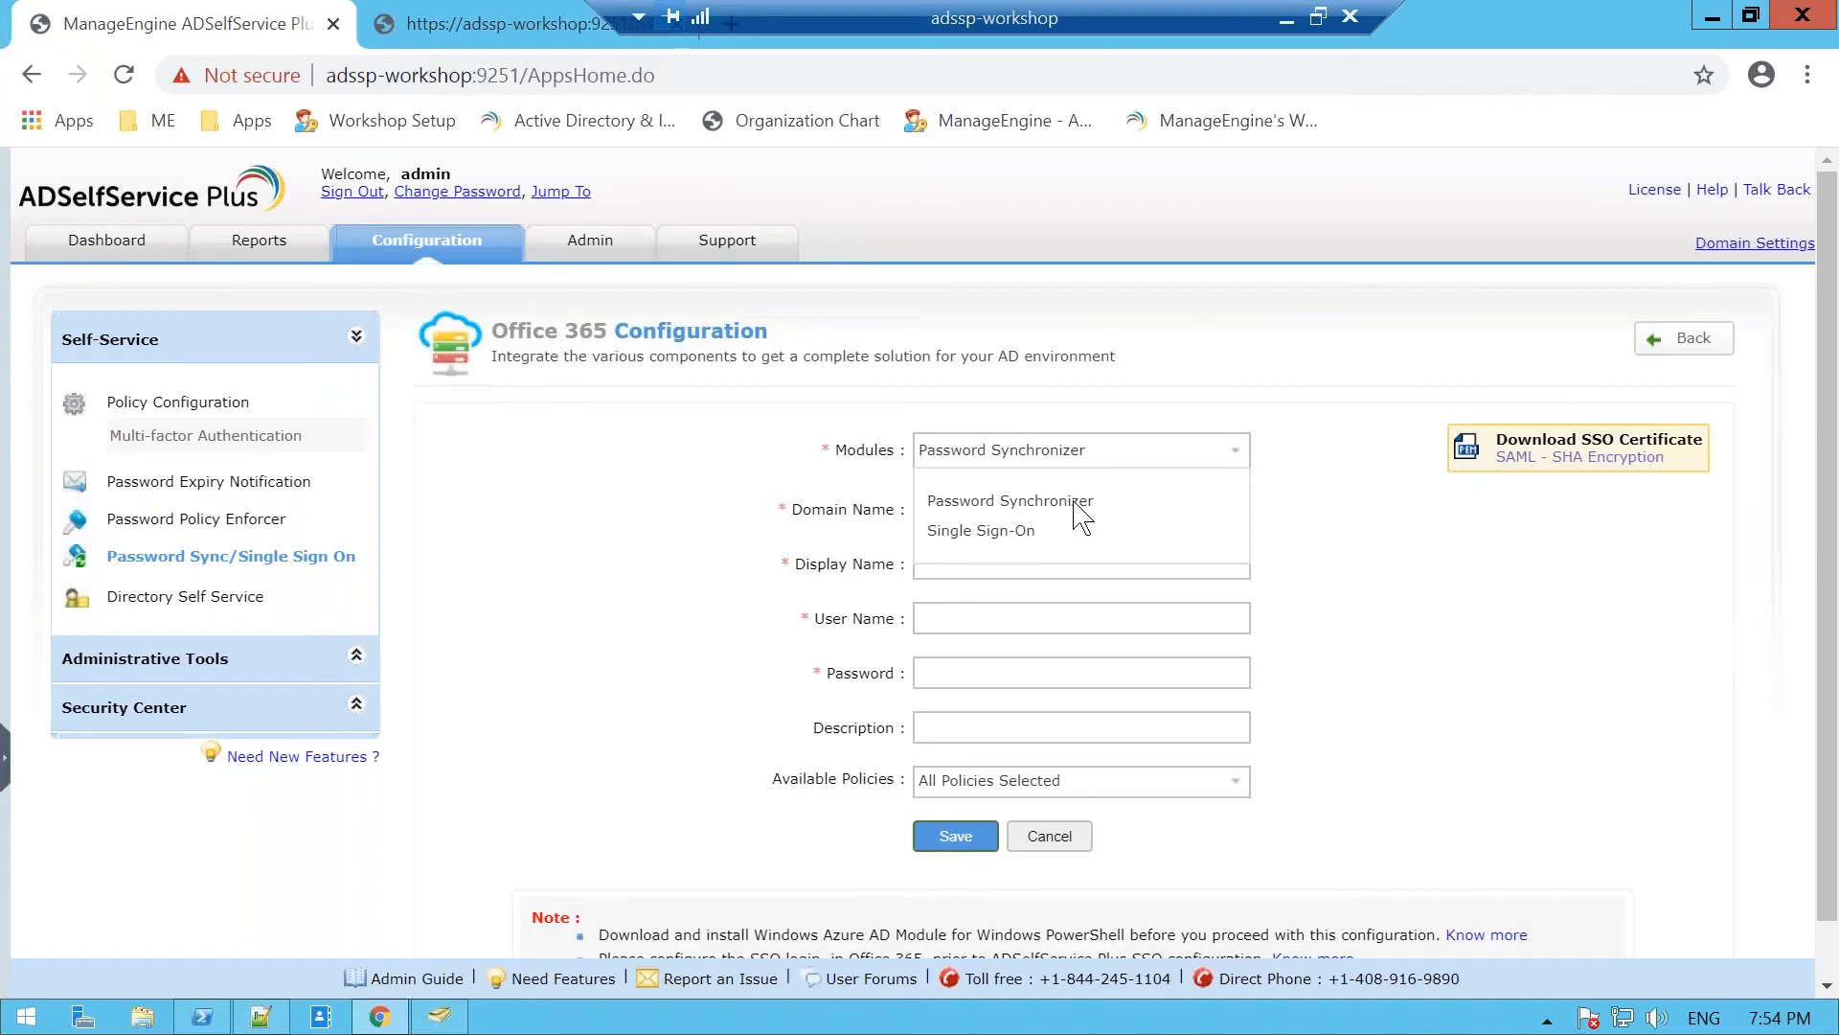
pyautogui.click(1023, 501)
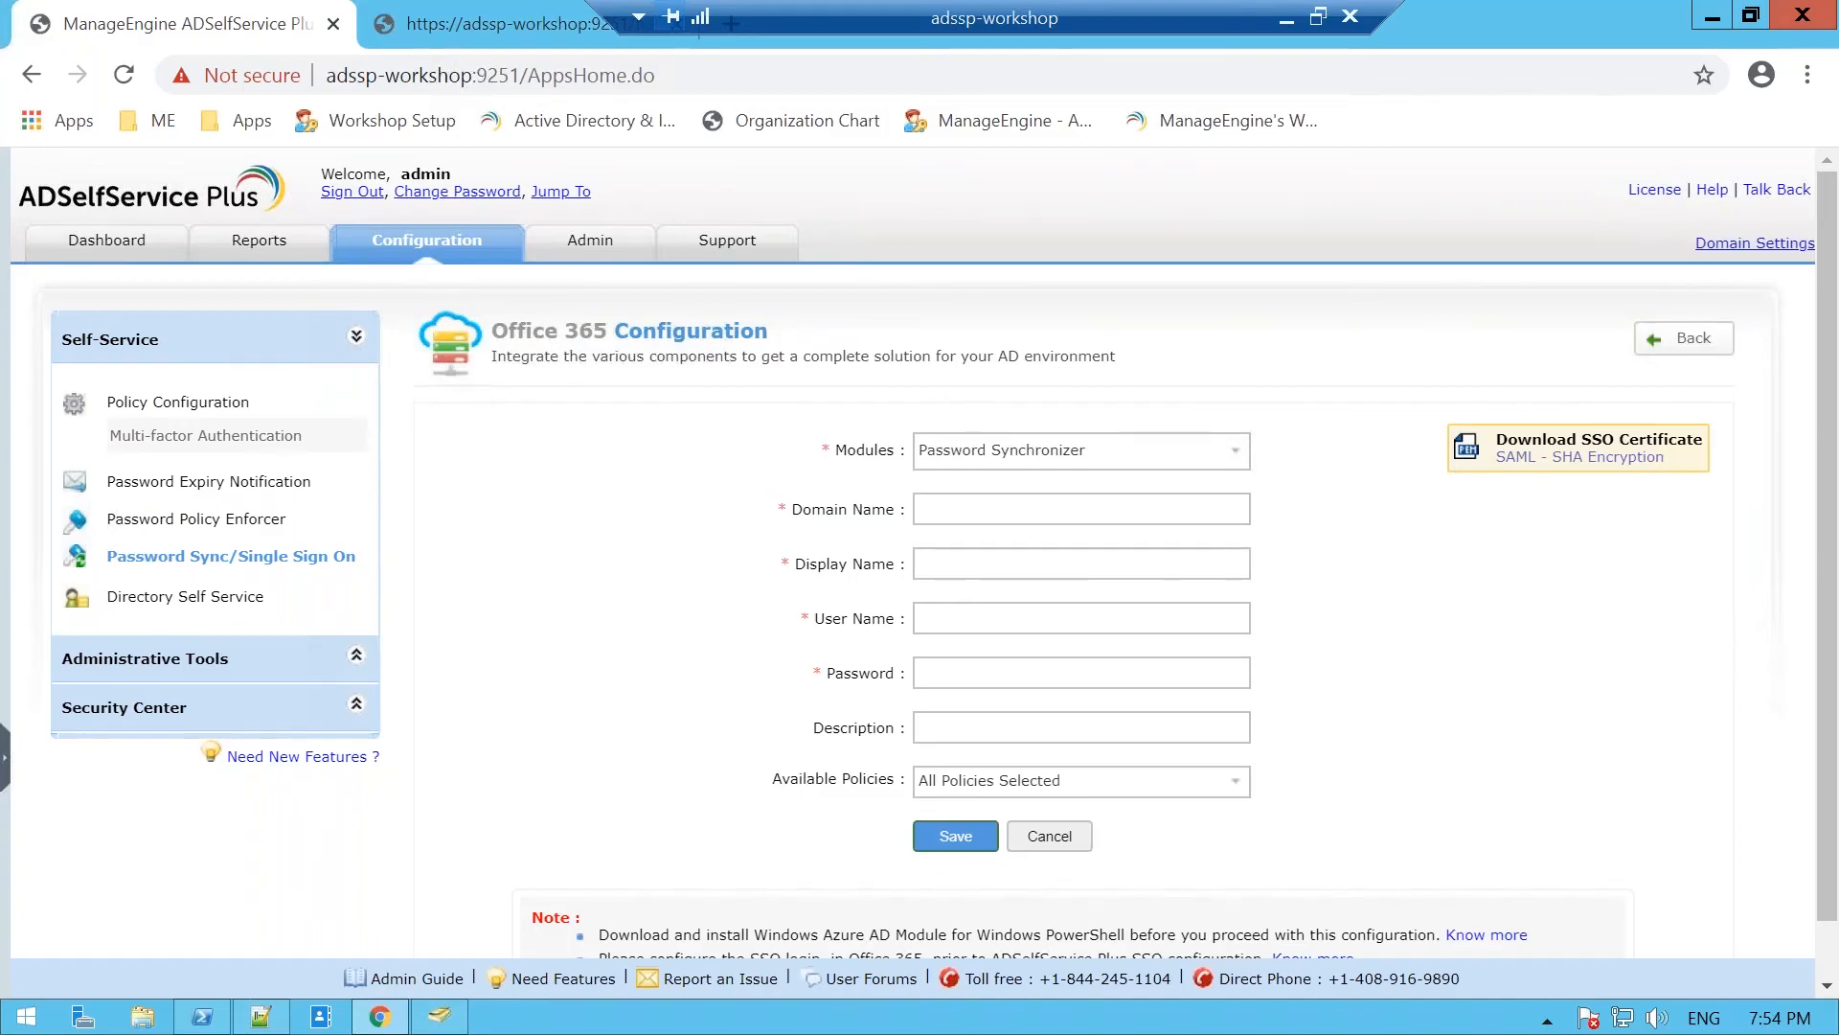
pyautogui.scroll(-1, 1238, 544)
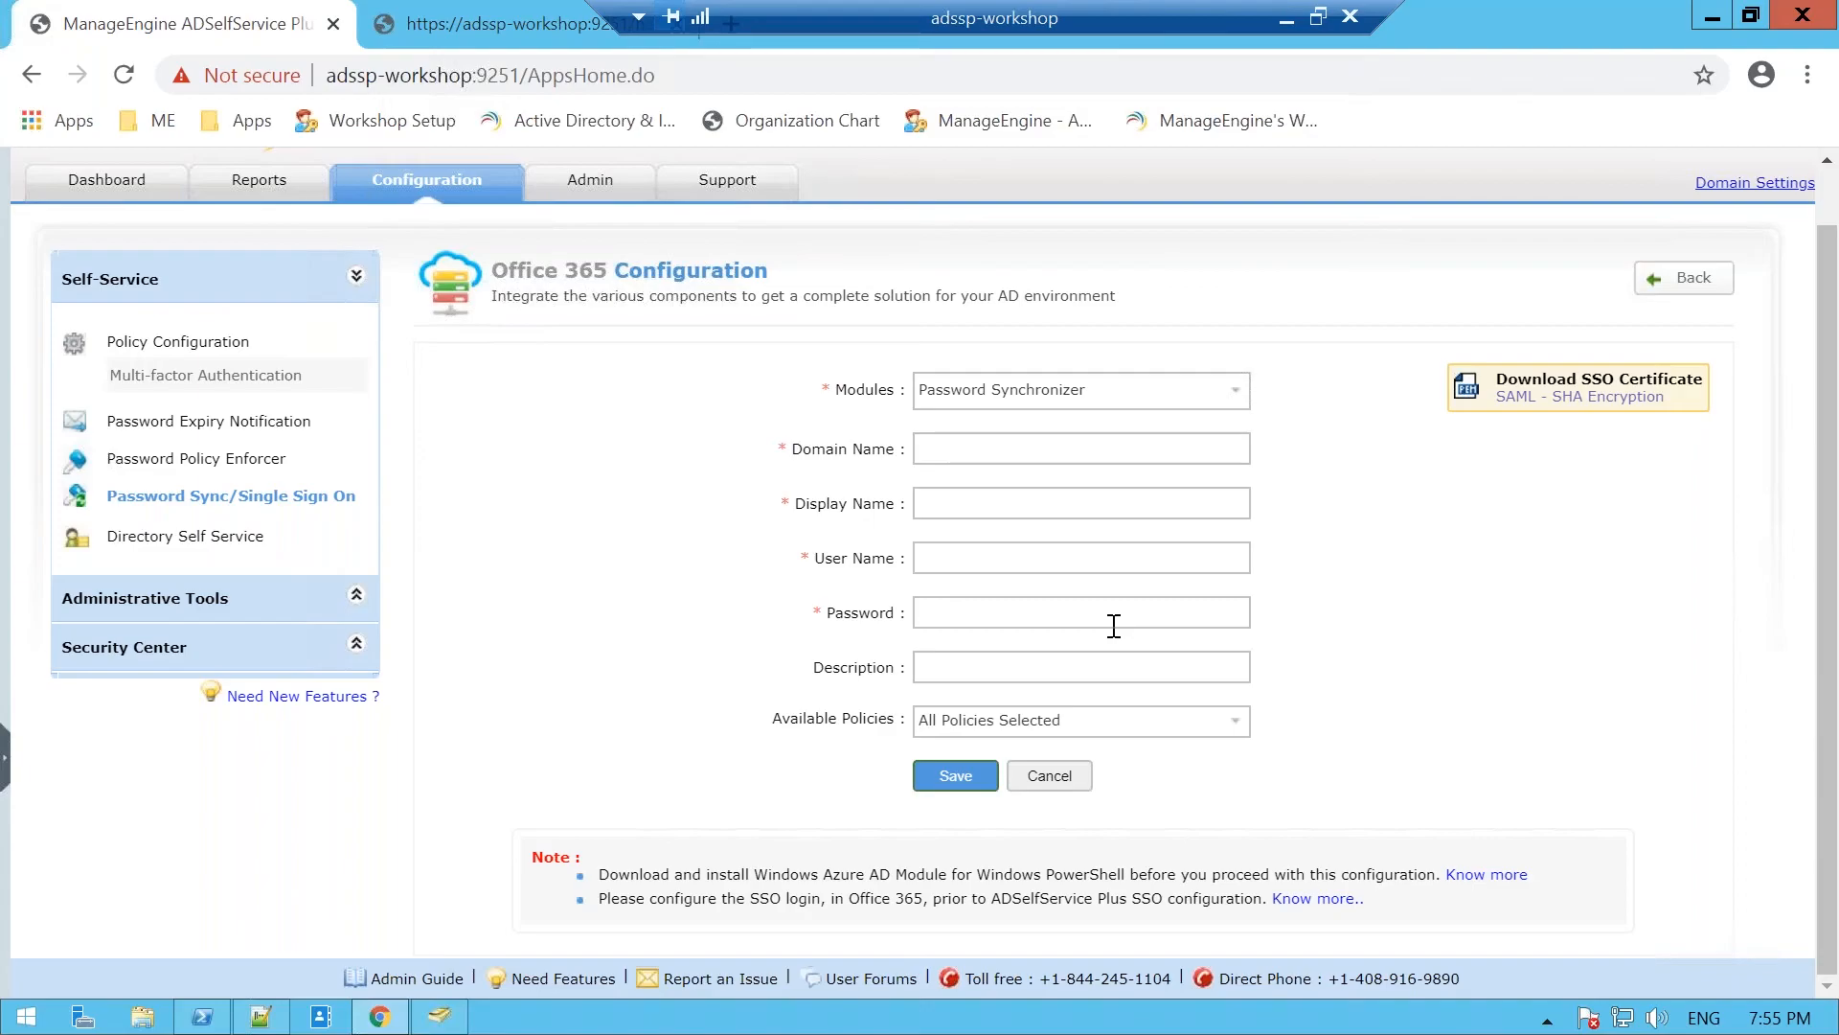
pyautogui.click(1140, 739)
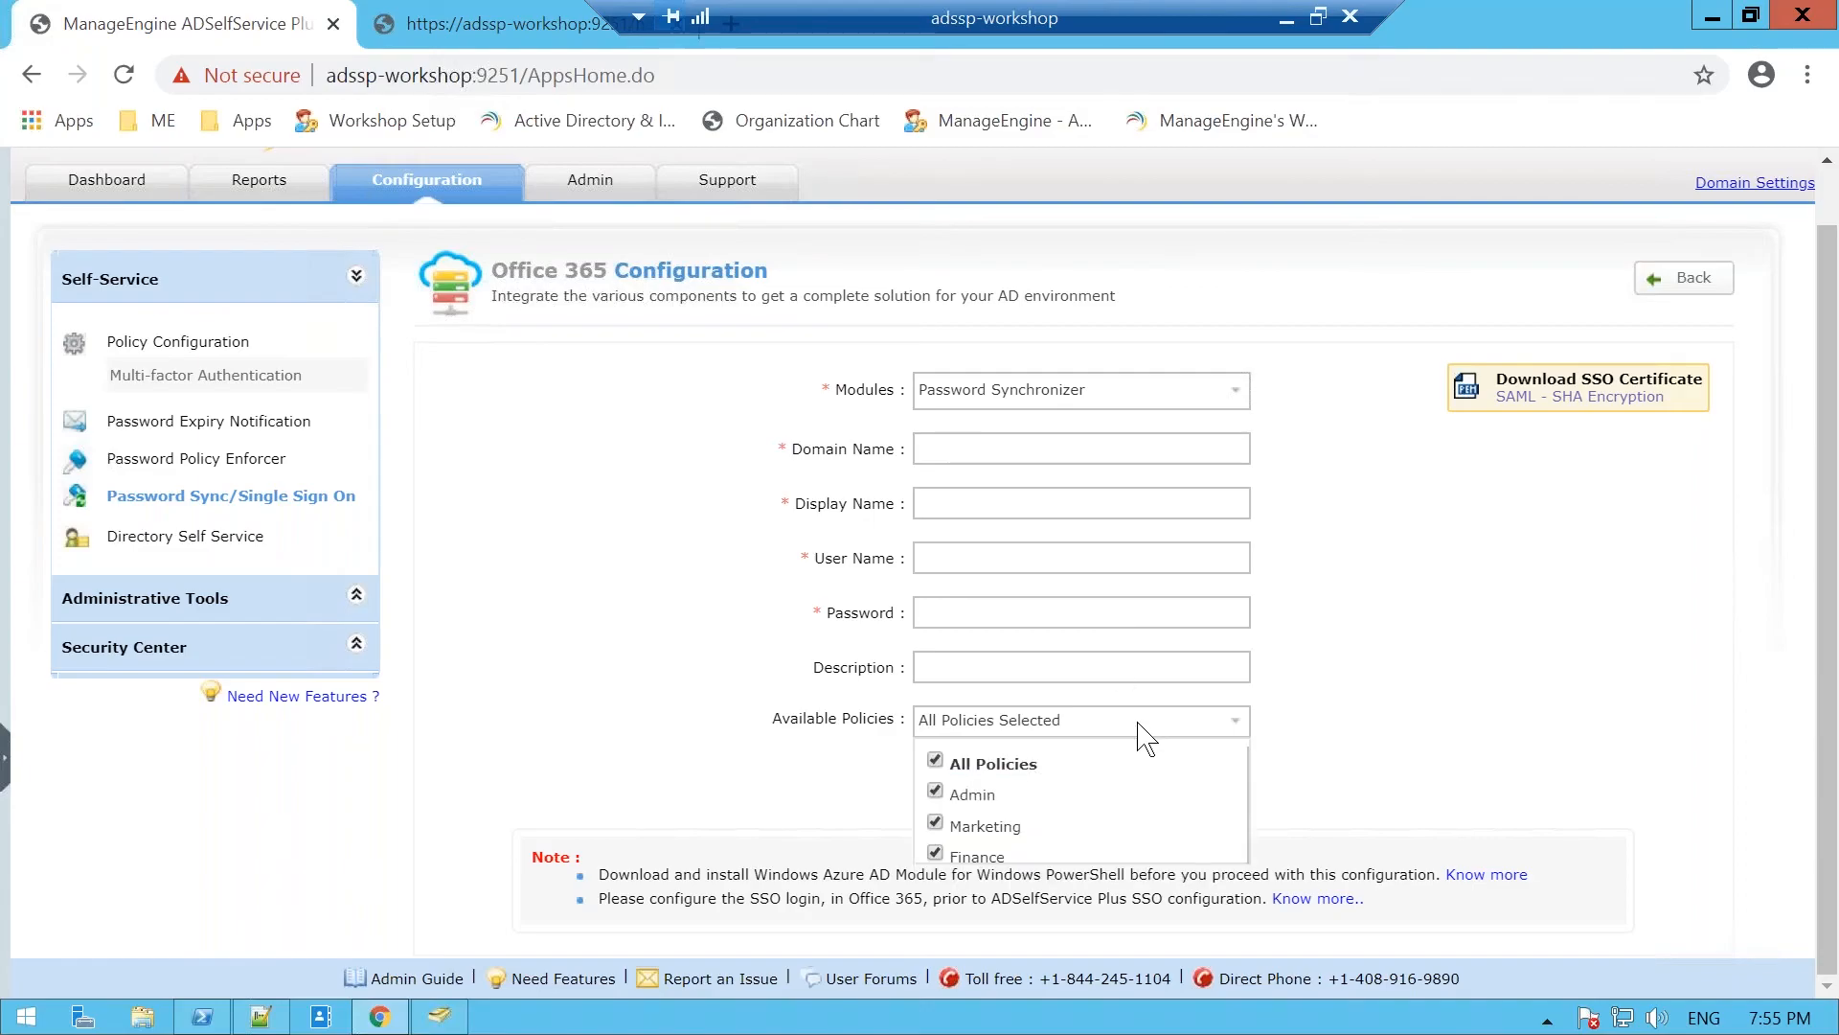
pyautogui.click(1143, 738)
pyautogui.click(1142, 735)
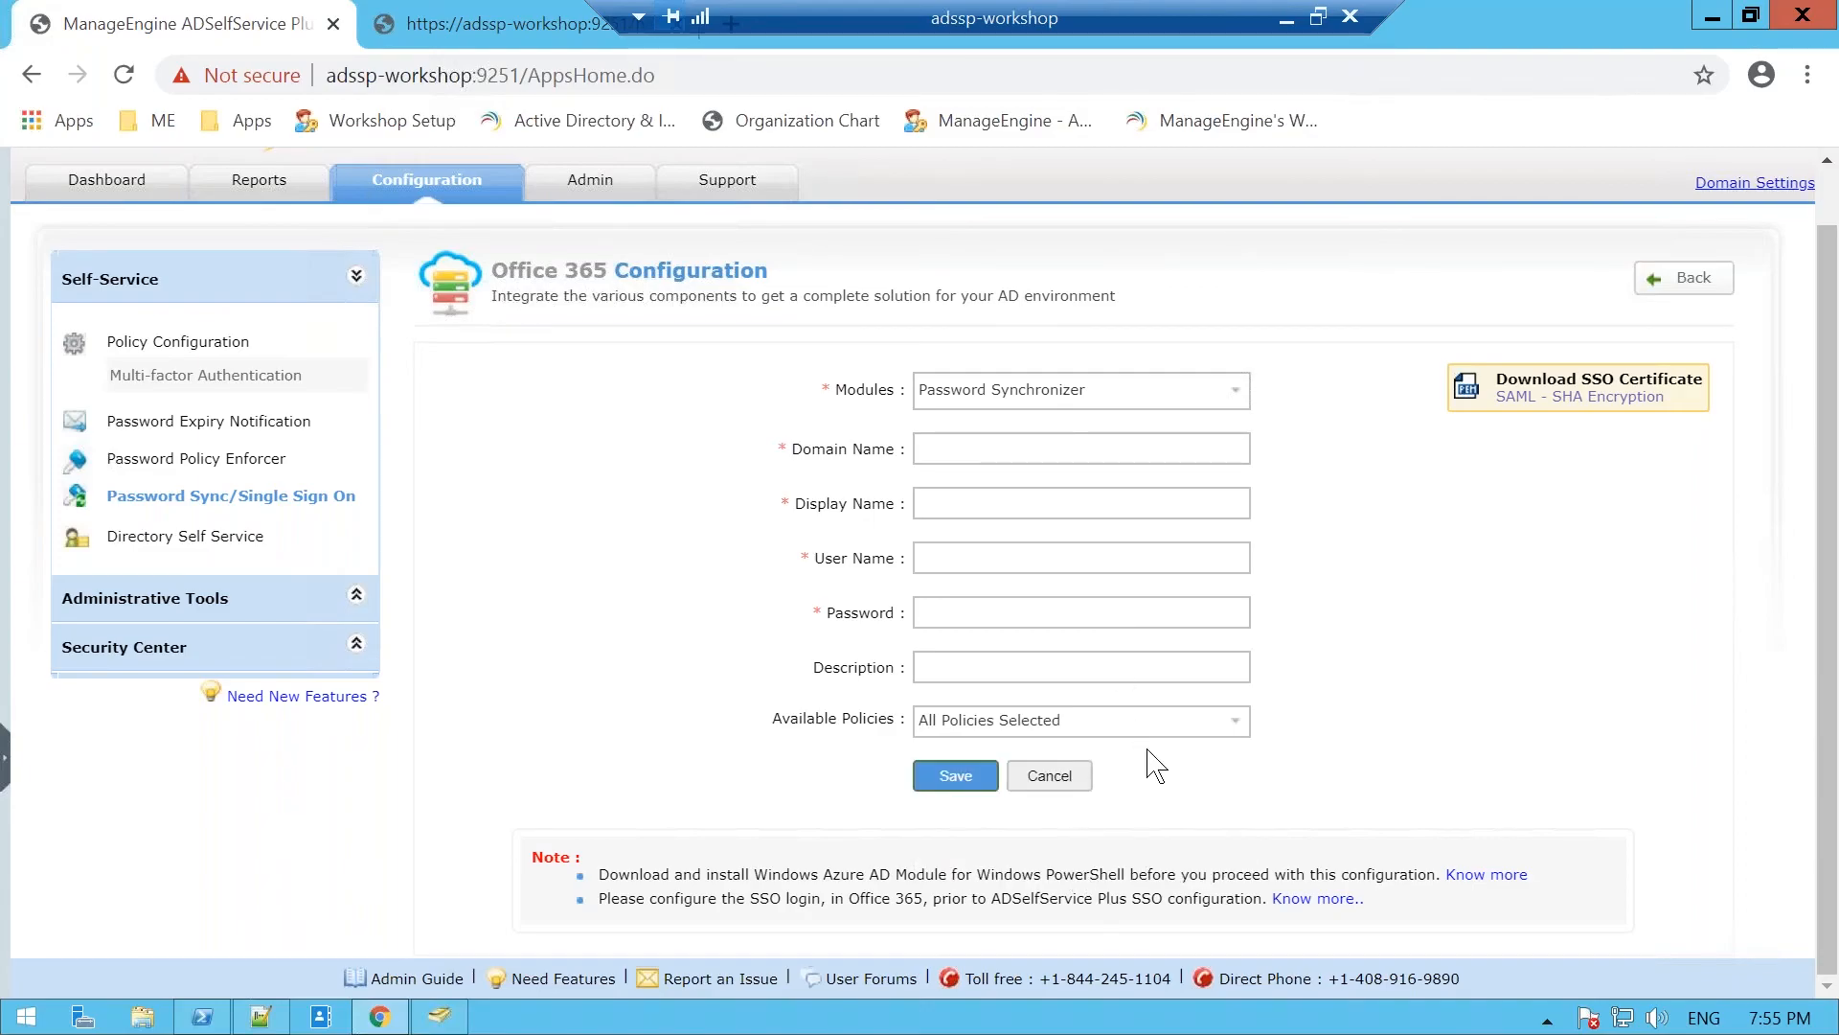
pyautogui.click(1131, 737)
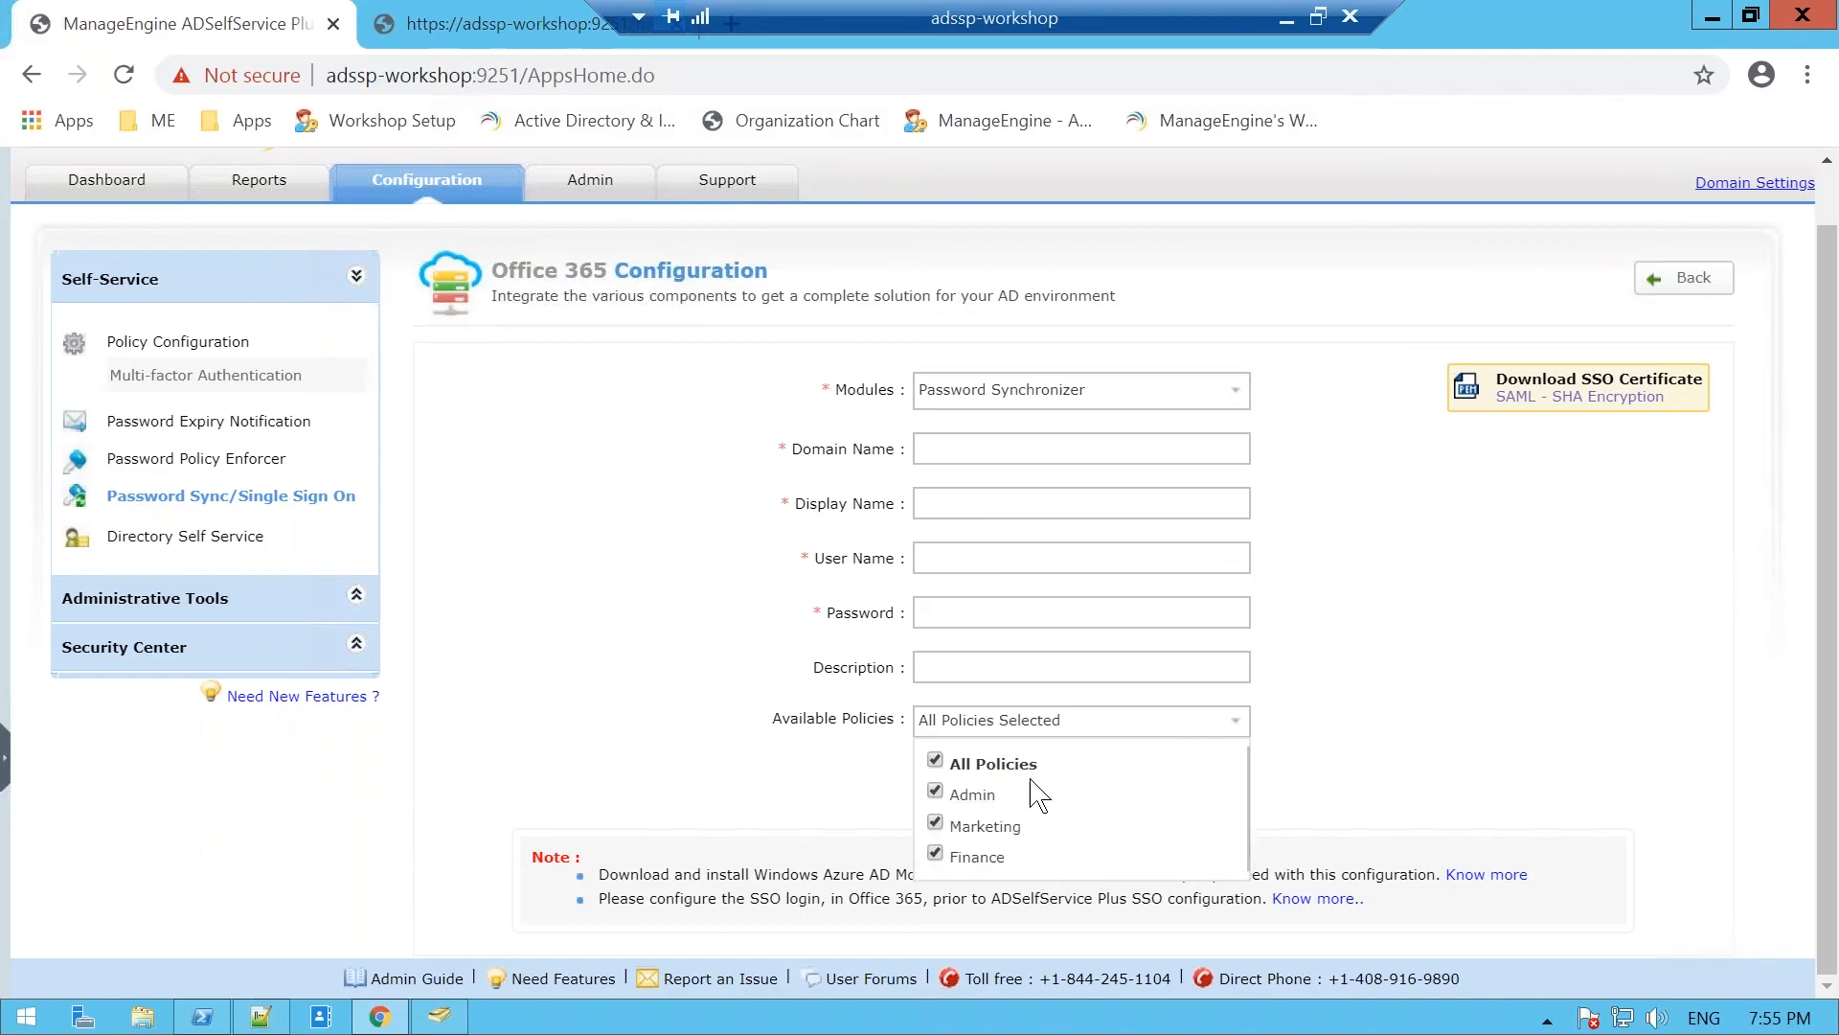
# Reopen Office 365 / Azure, review the existing onmicrosoft.com system's configuration, and cancel.
pyautogui.click(237, 497)
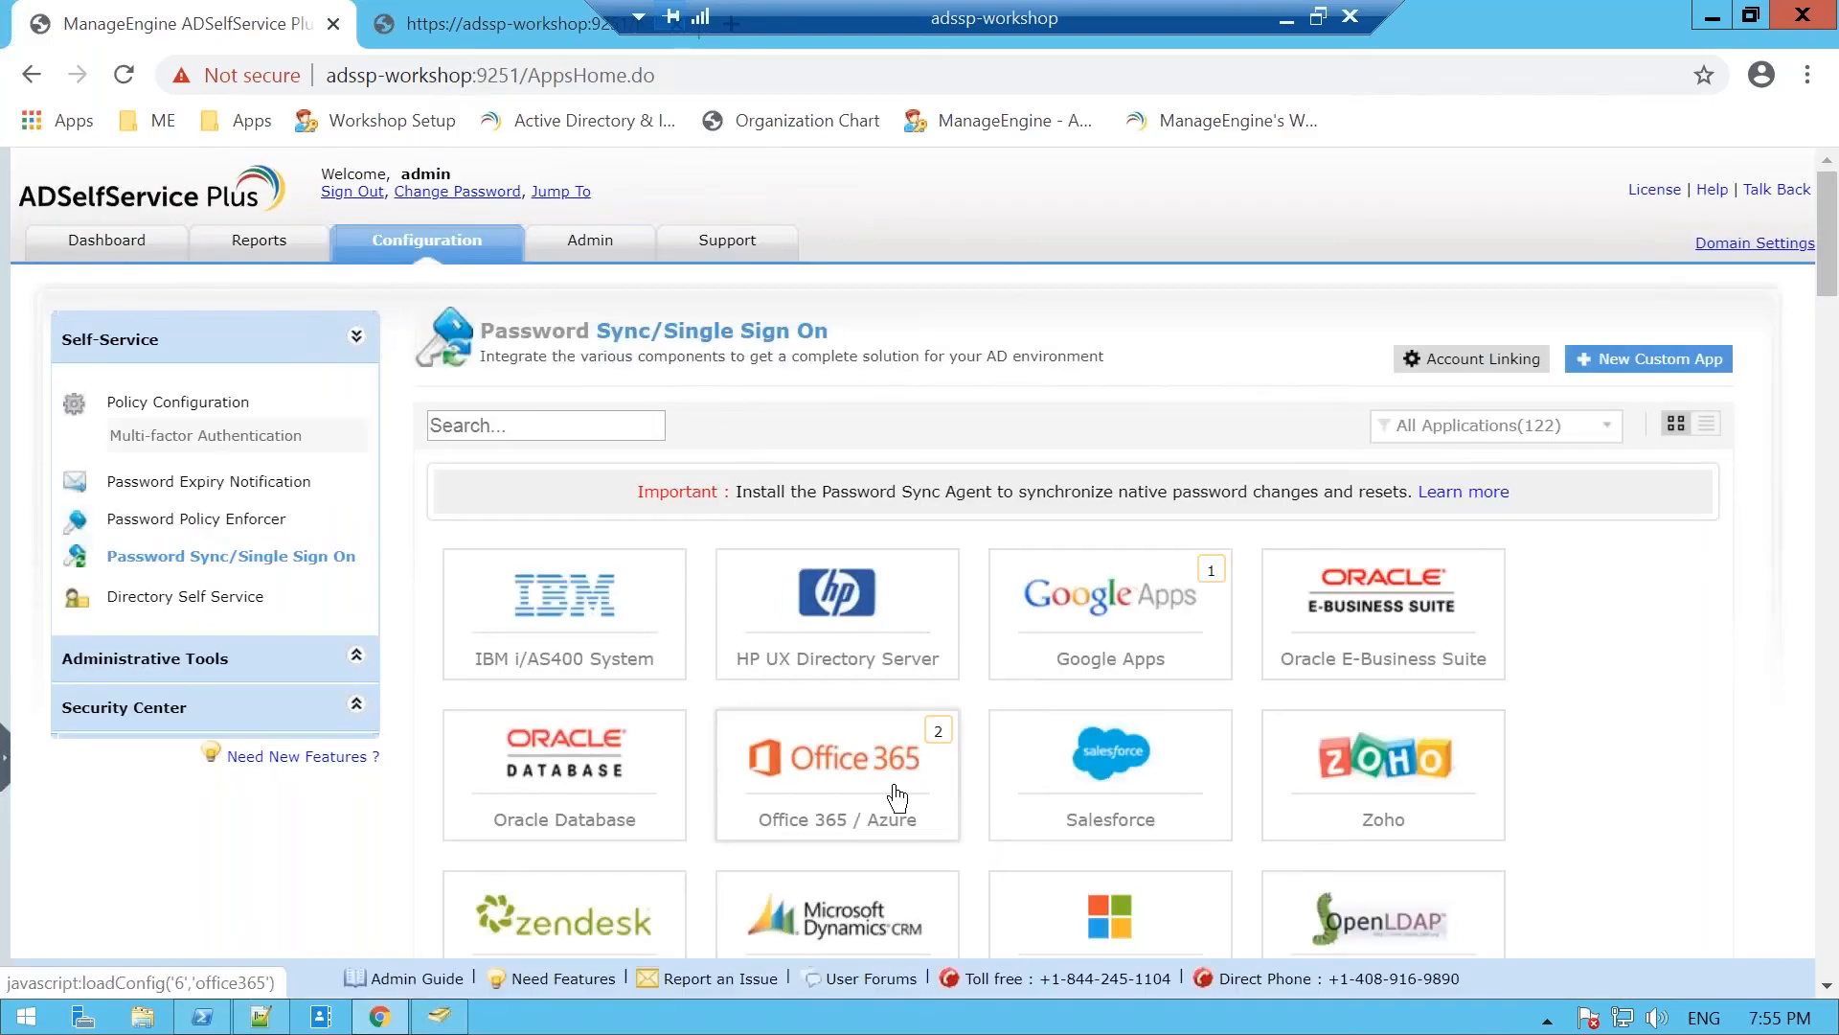
pyautogui.click(897, 797)
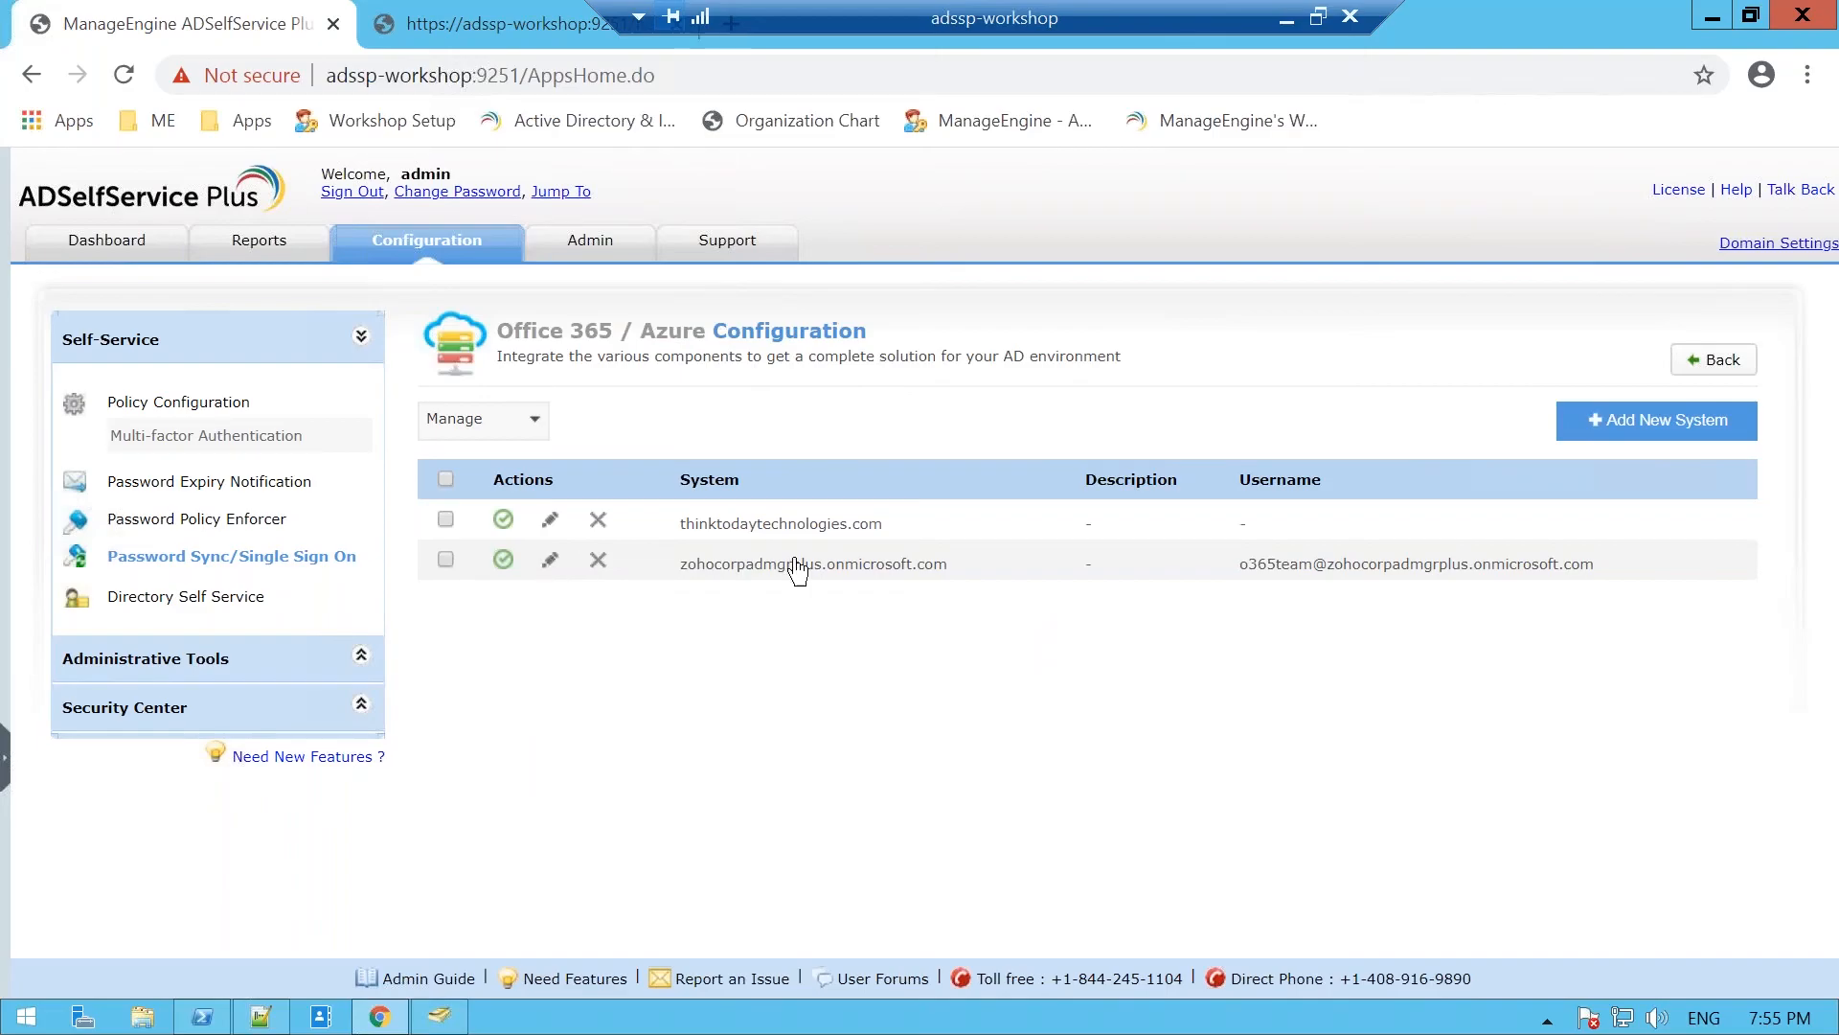
pyautogui.click(740, 578)
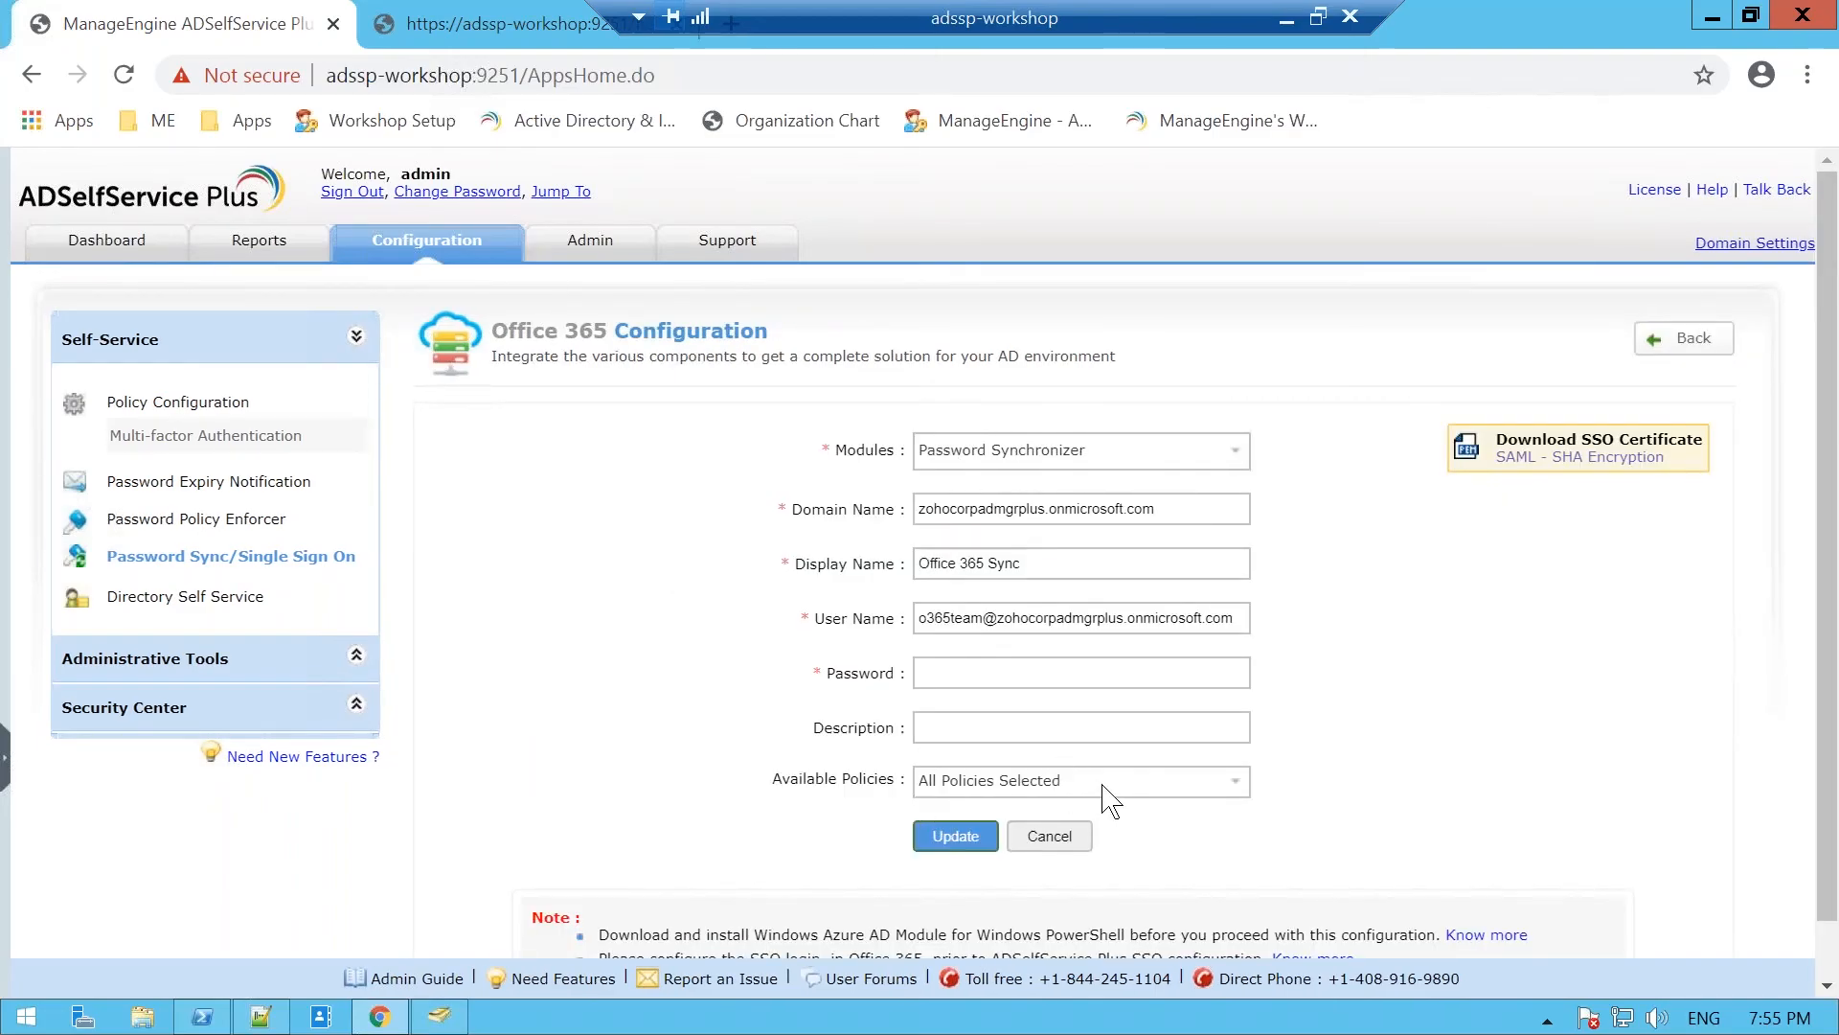
pyautogui.scroll(-1, 1109, 800)
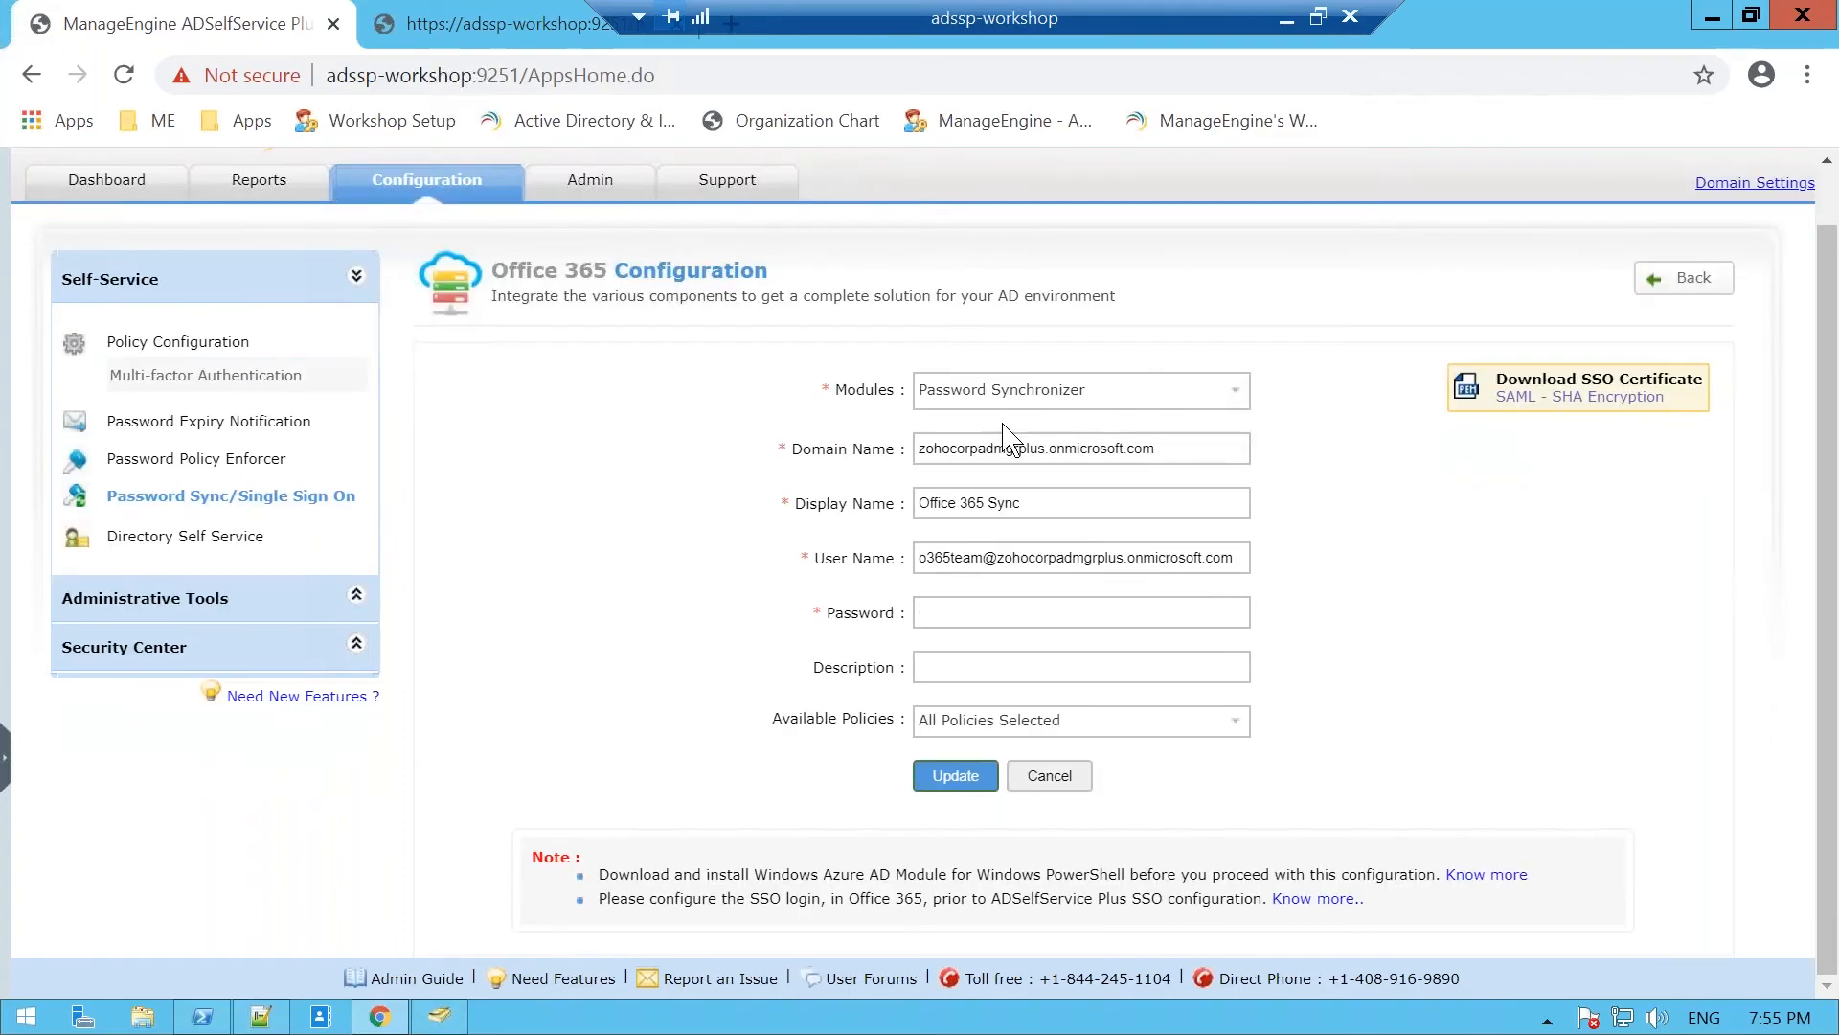
pyautogui.click(1052, 791)
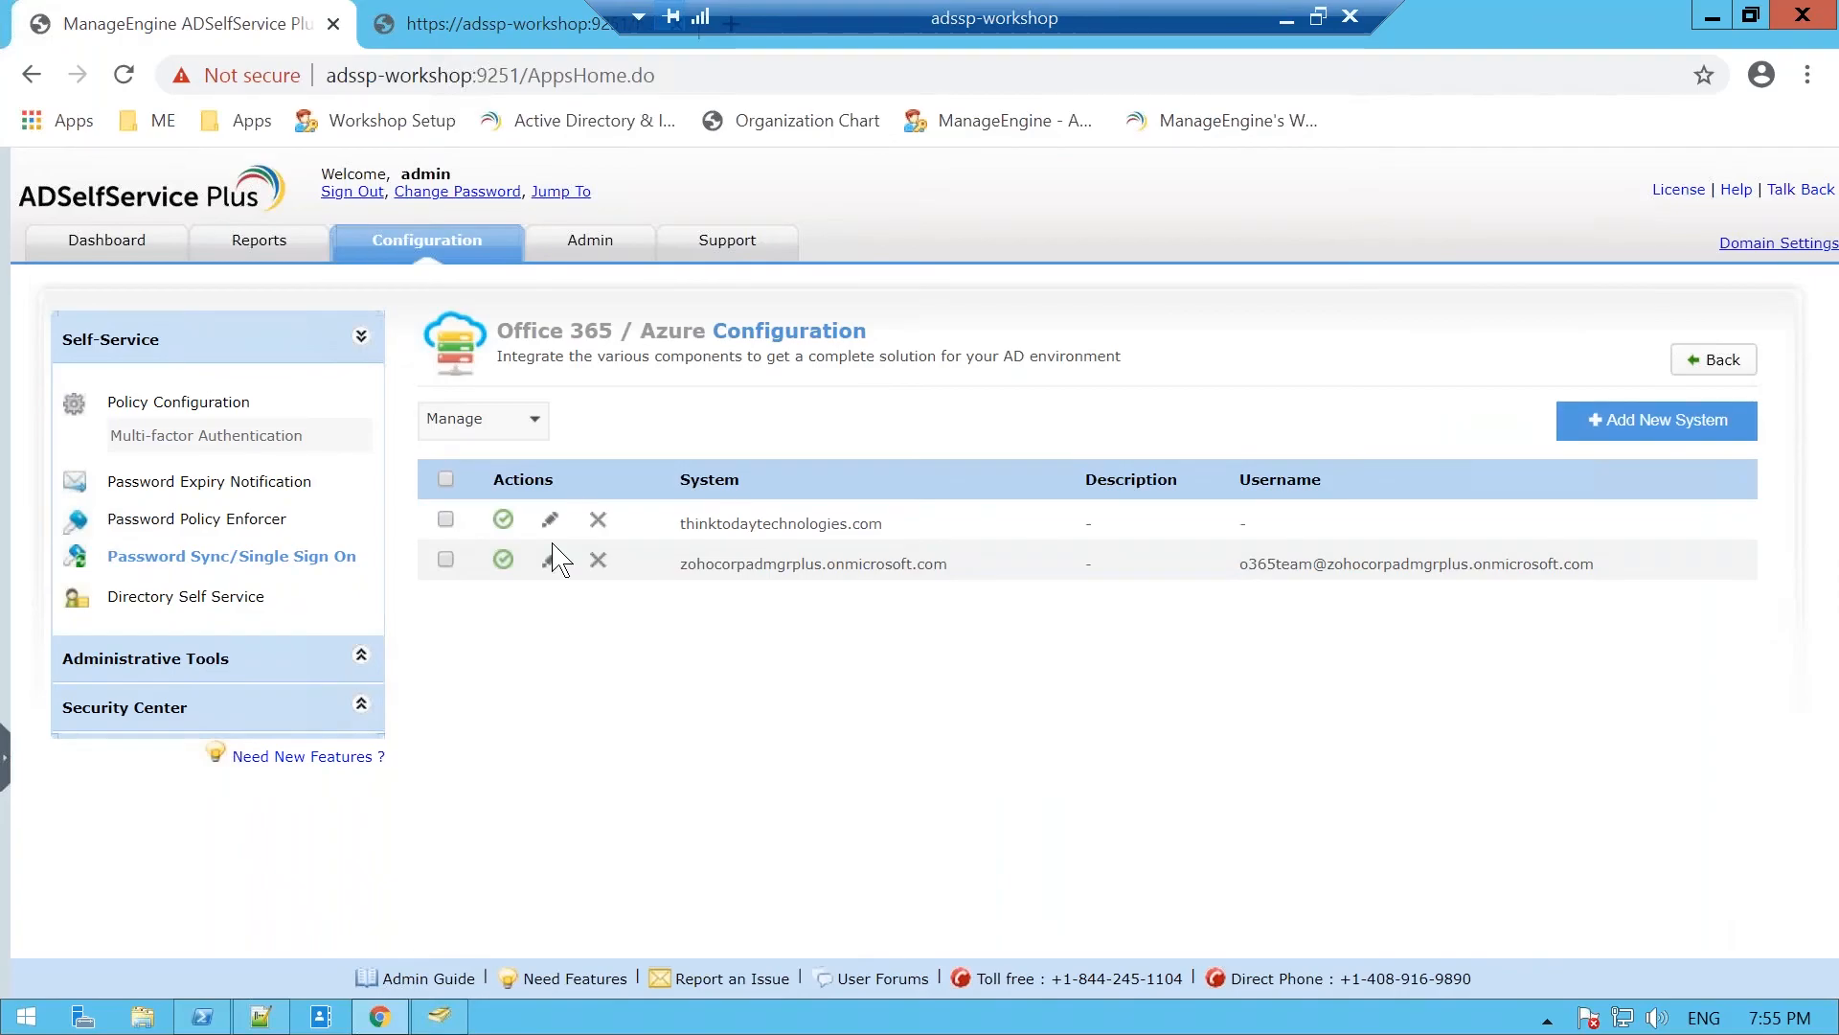
# Open an incognito browser window and load the ADSelfService Plus login page from the bookmarks.
pyautogui.hotkey('ctrl', 'shift', 'n')
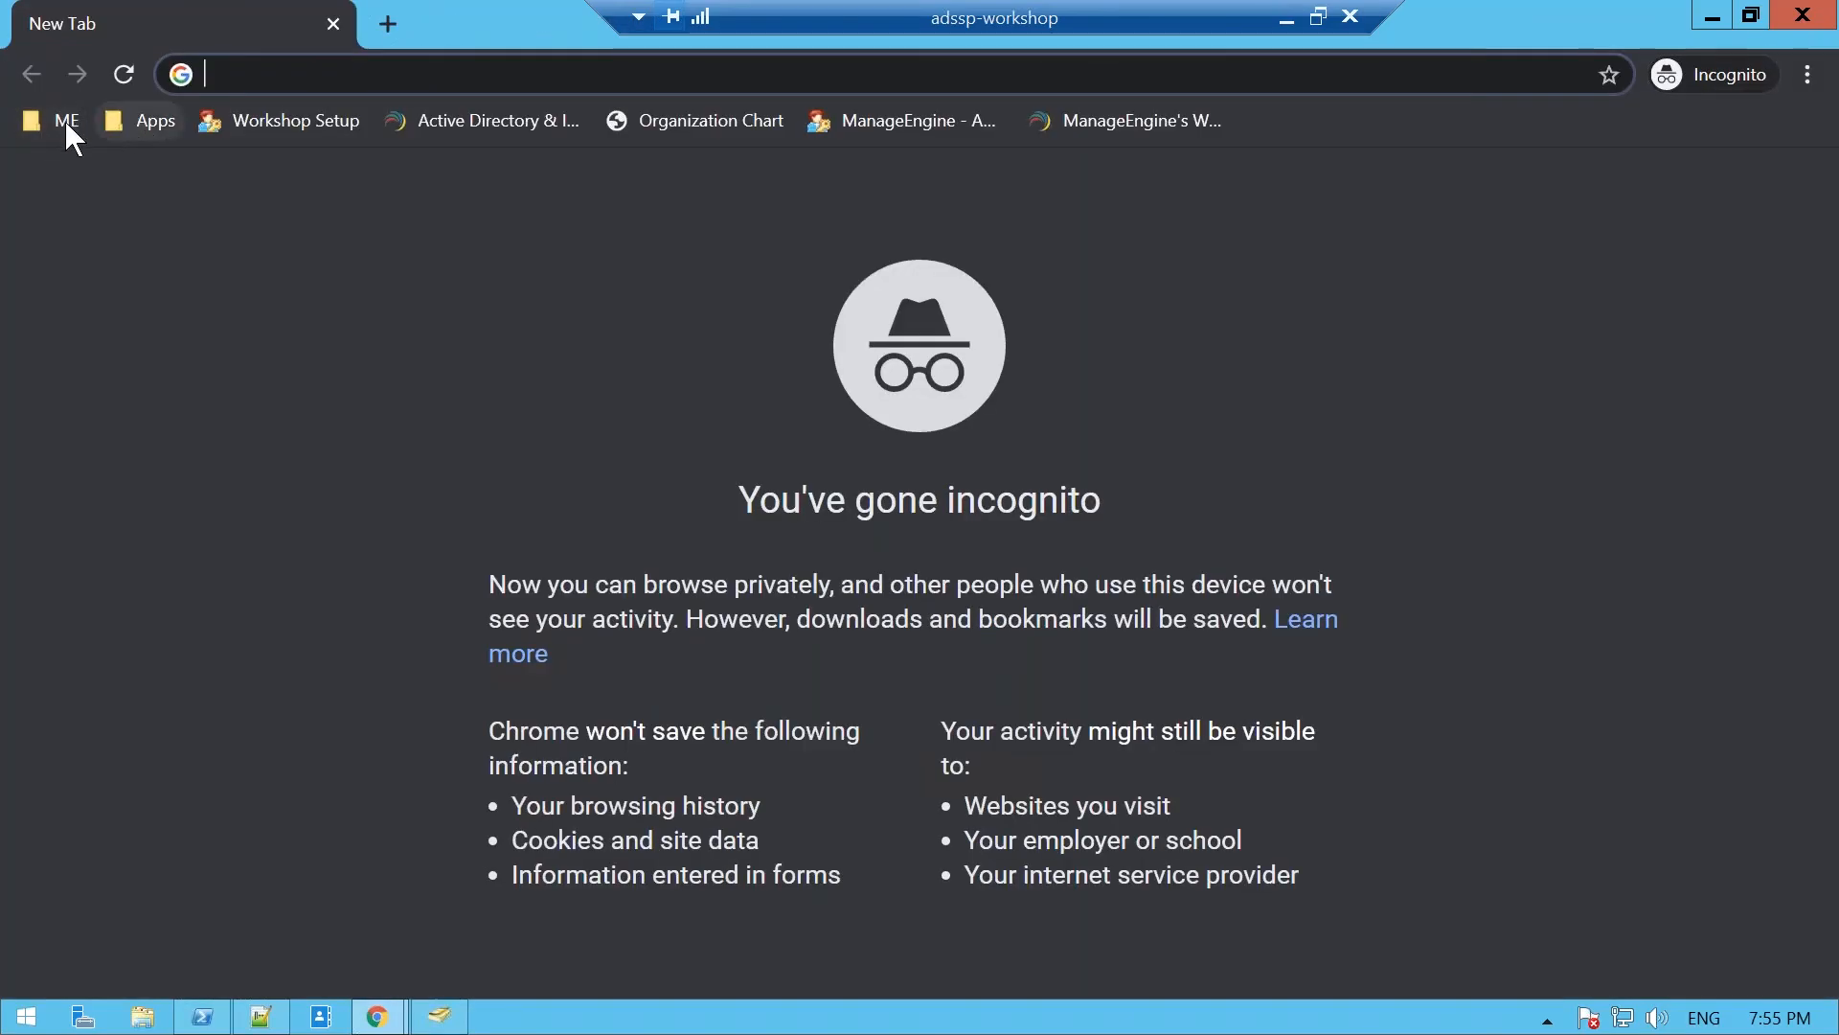
pyautogui.click(55, 121)
pyautogui.click(89, 157)
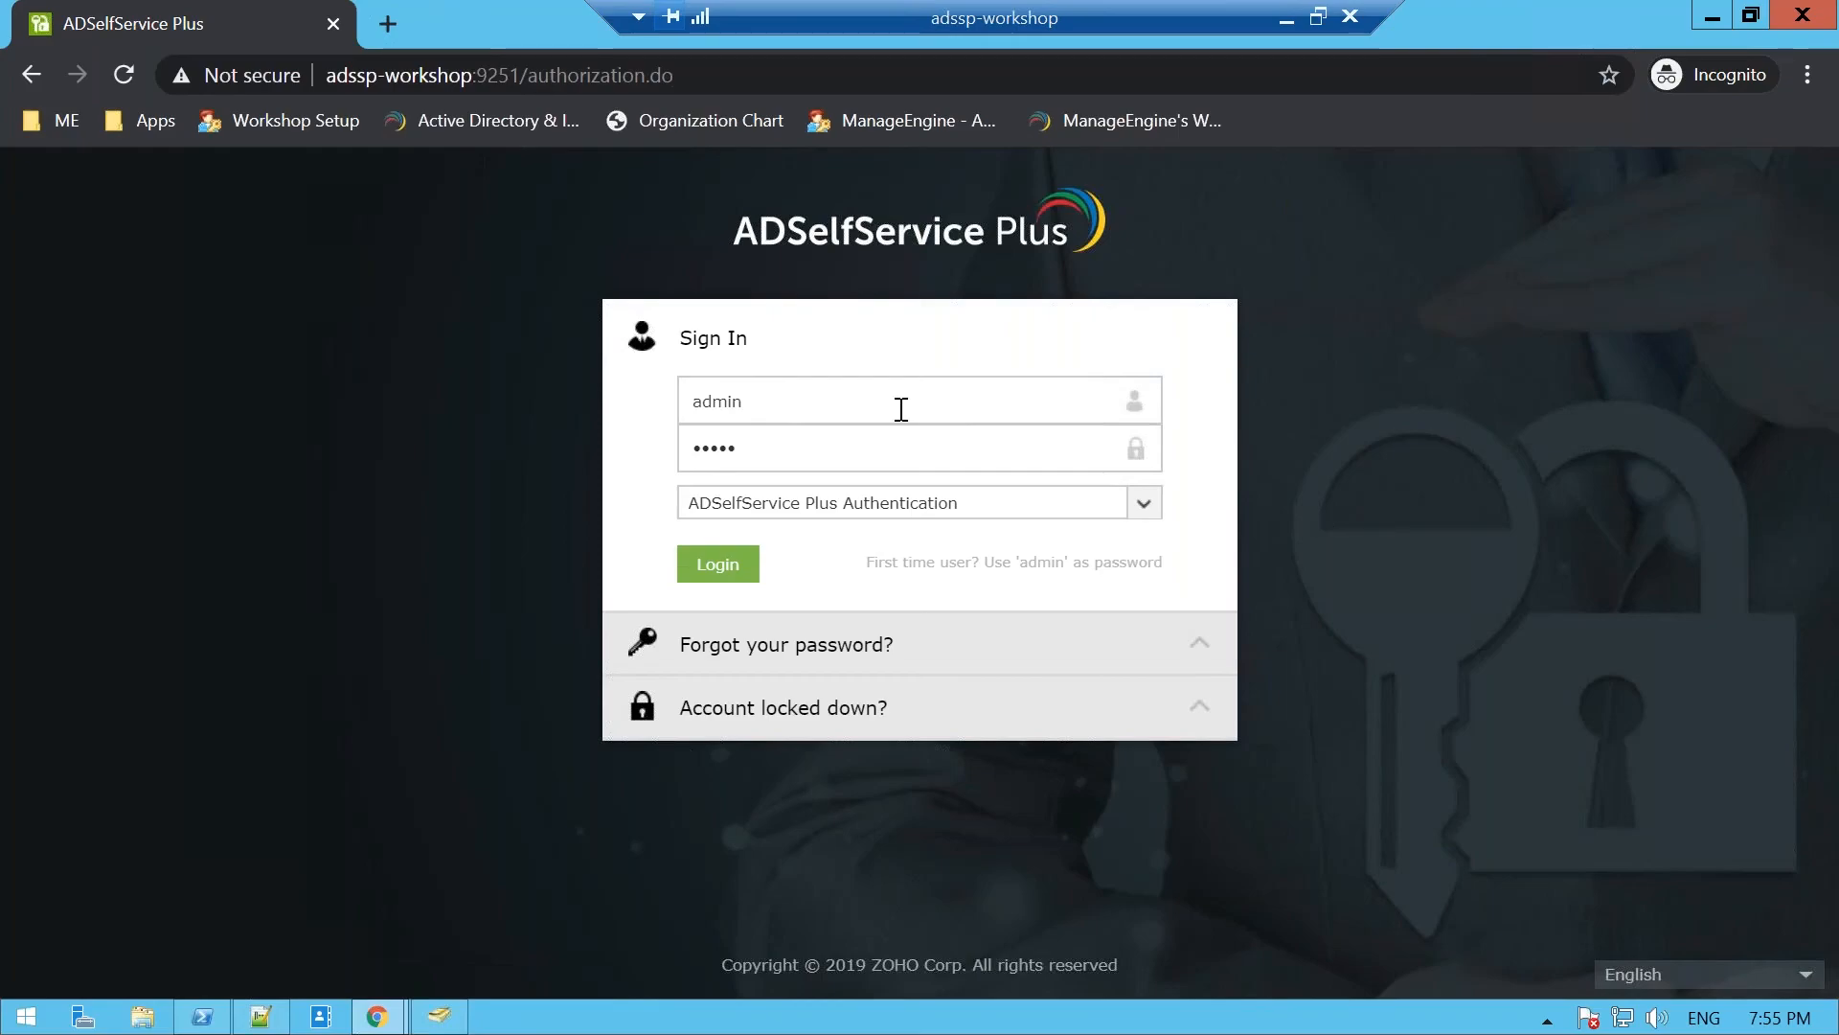
# Sign in with a domain user's username and password on the SSPWORKSHOP domain.
pyautogui.doubleClick(777, 409)
pyautogui.write('sharad')
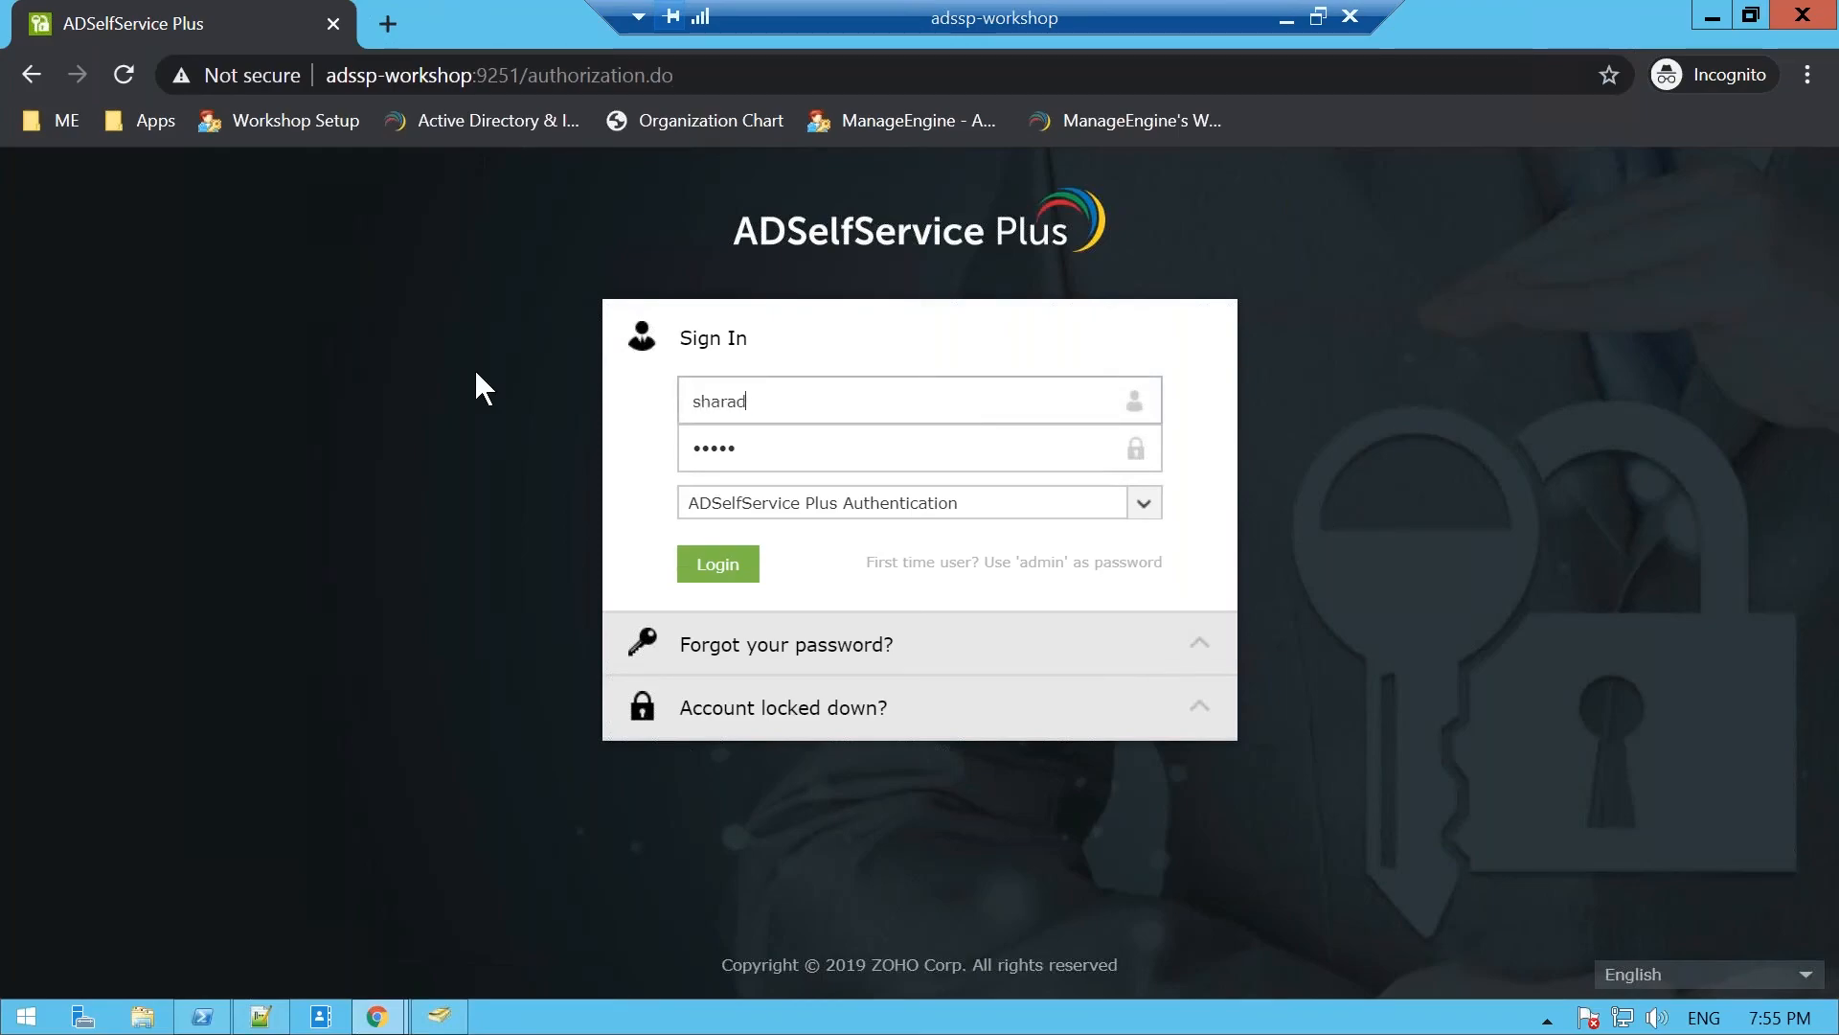
pyautogui.write('a')
pyautogui.press('Tab')
pyautogui.write('••••')
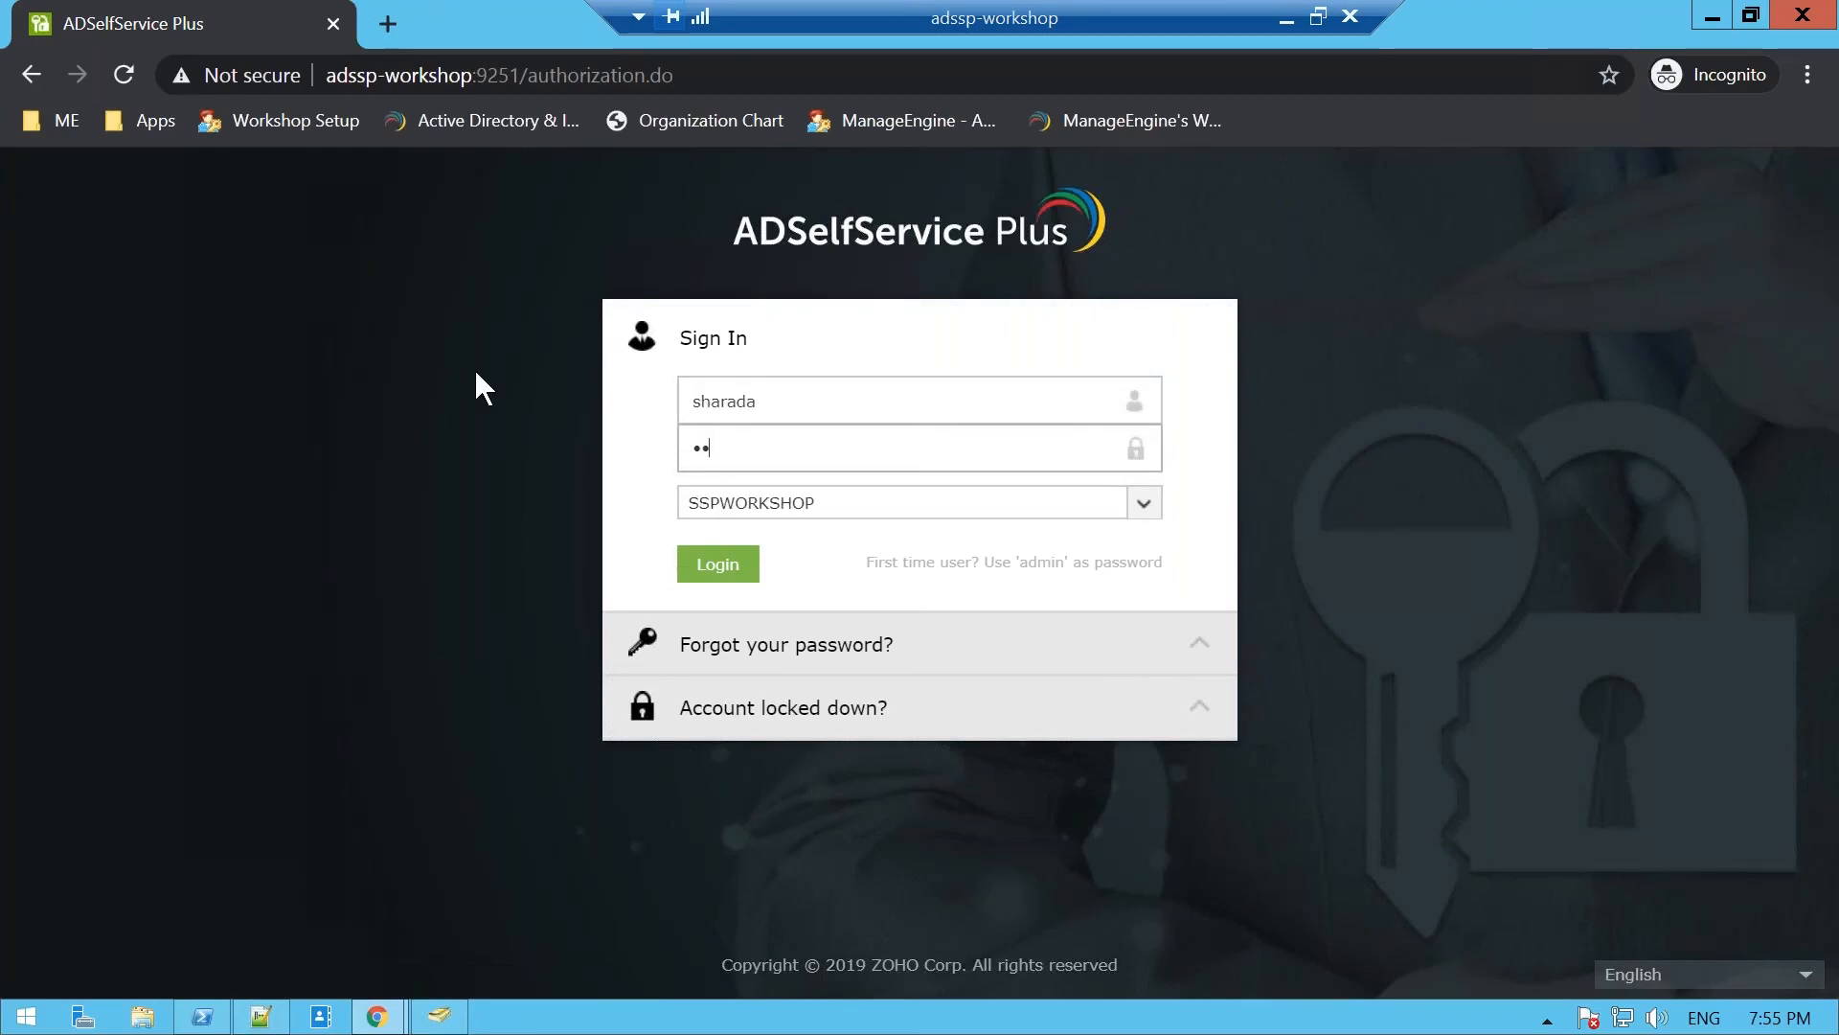
pyautogui.write('••••••')
pyautogui.click(709, 565)
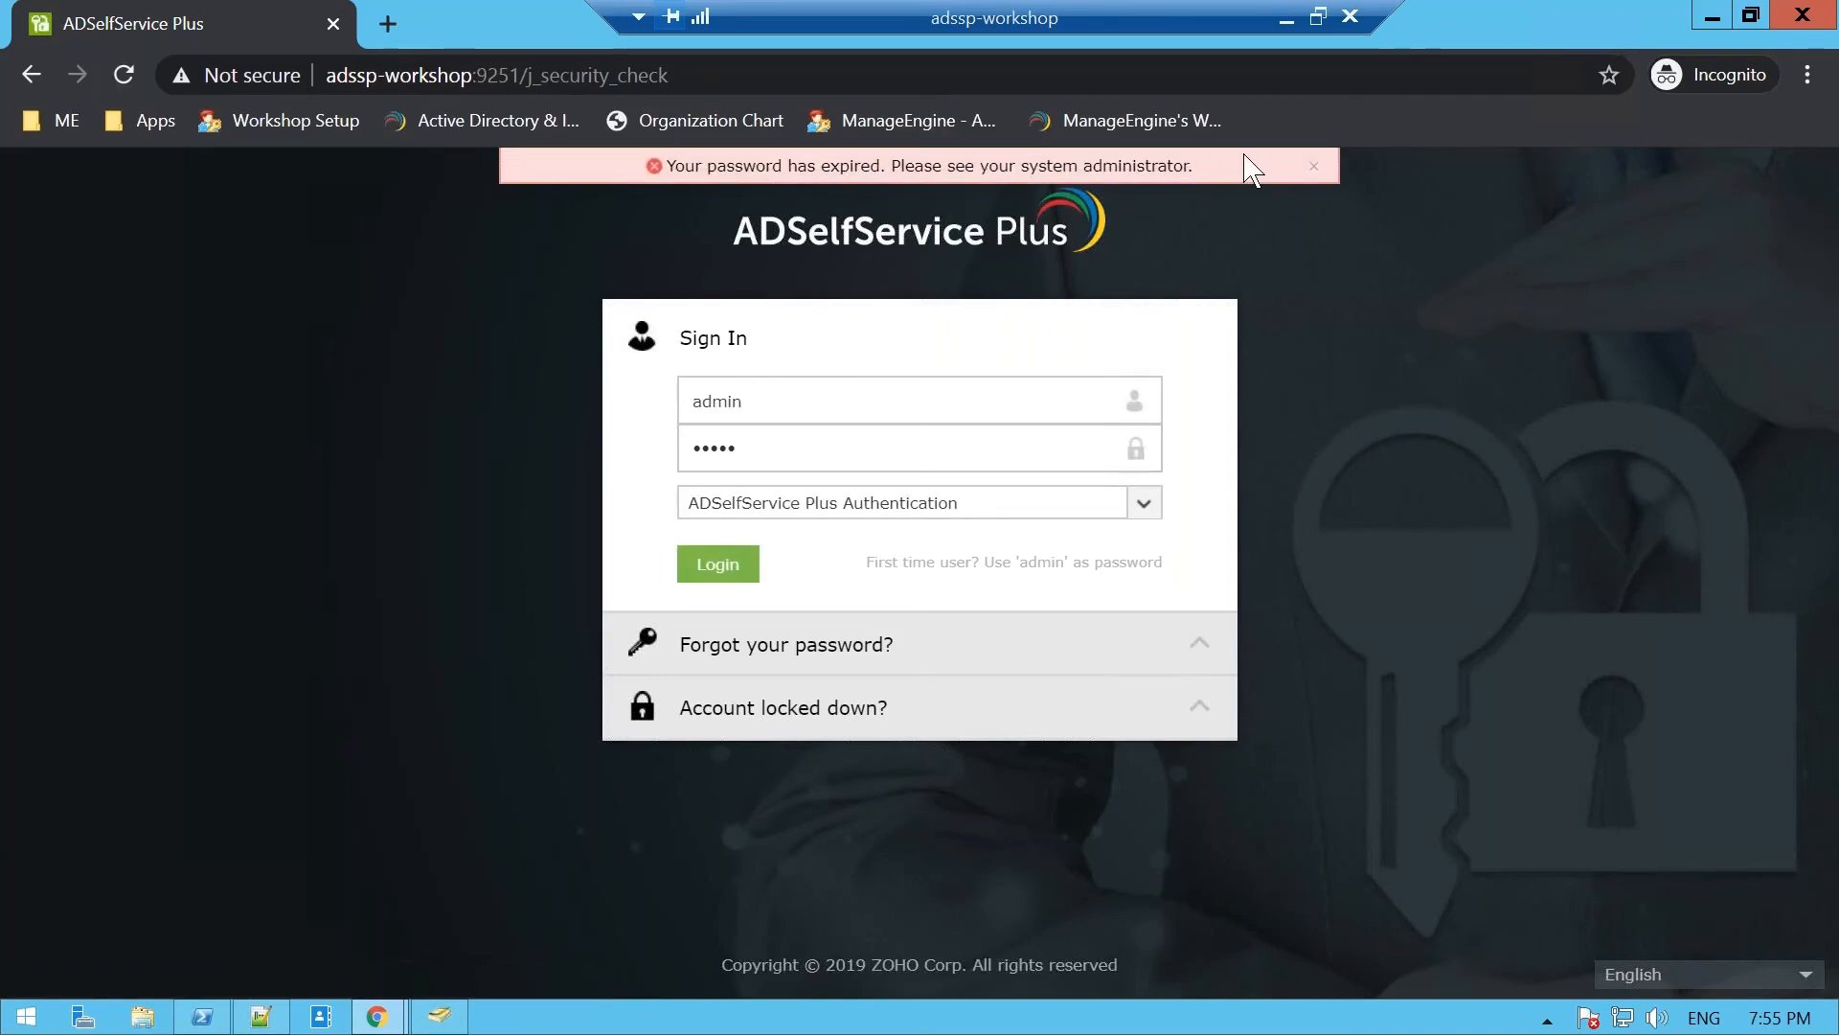
# Start Forgot your password, enter the user's username, fill in the captcha, and continue.
pyautogui.click(911, 650)
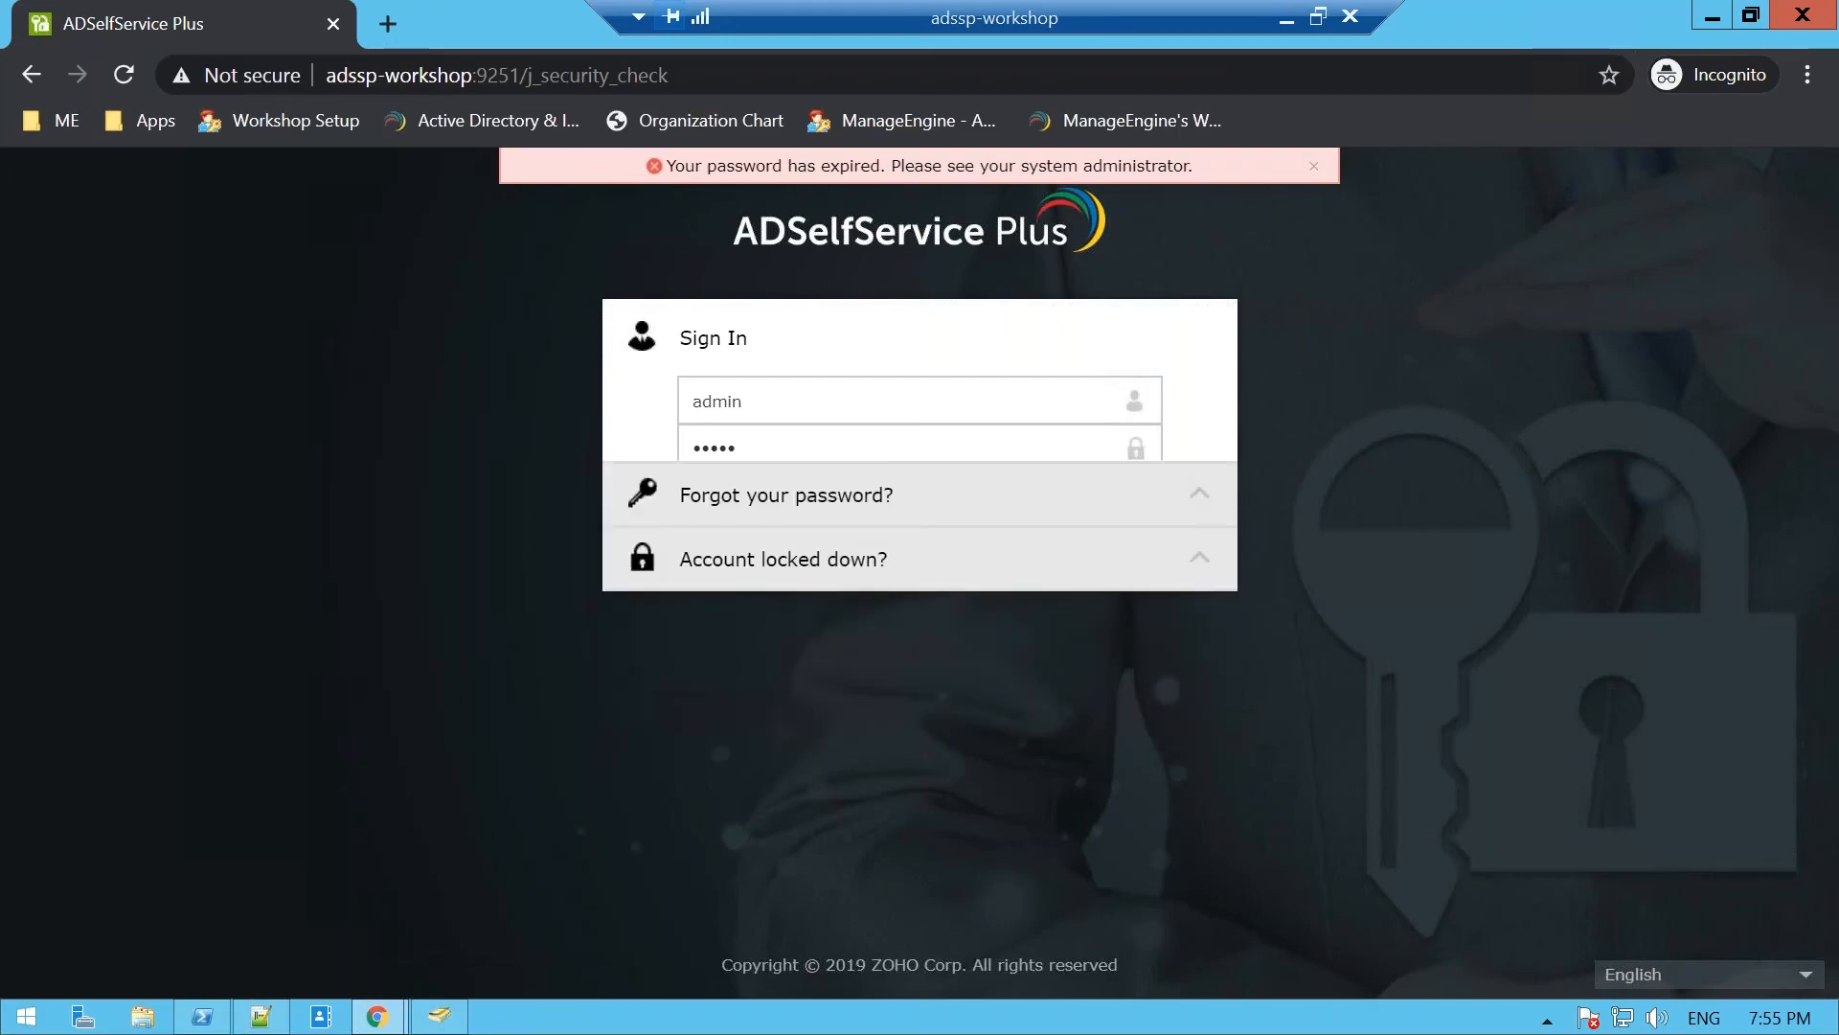
pyautogui.click(774, 466)
pyautogui.write('sharada')
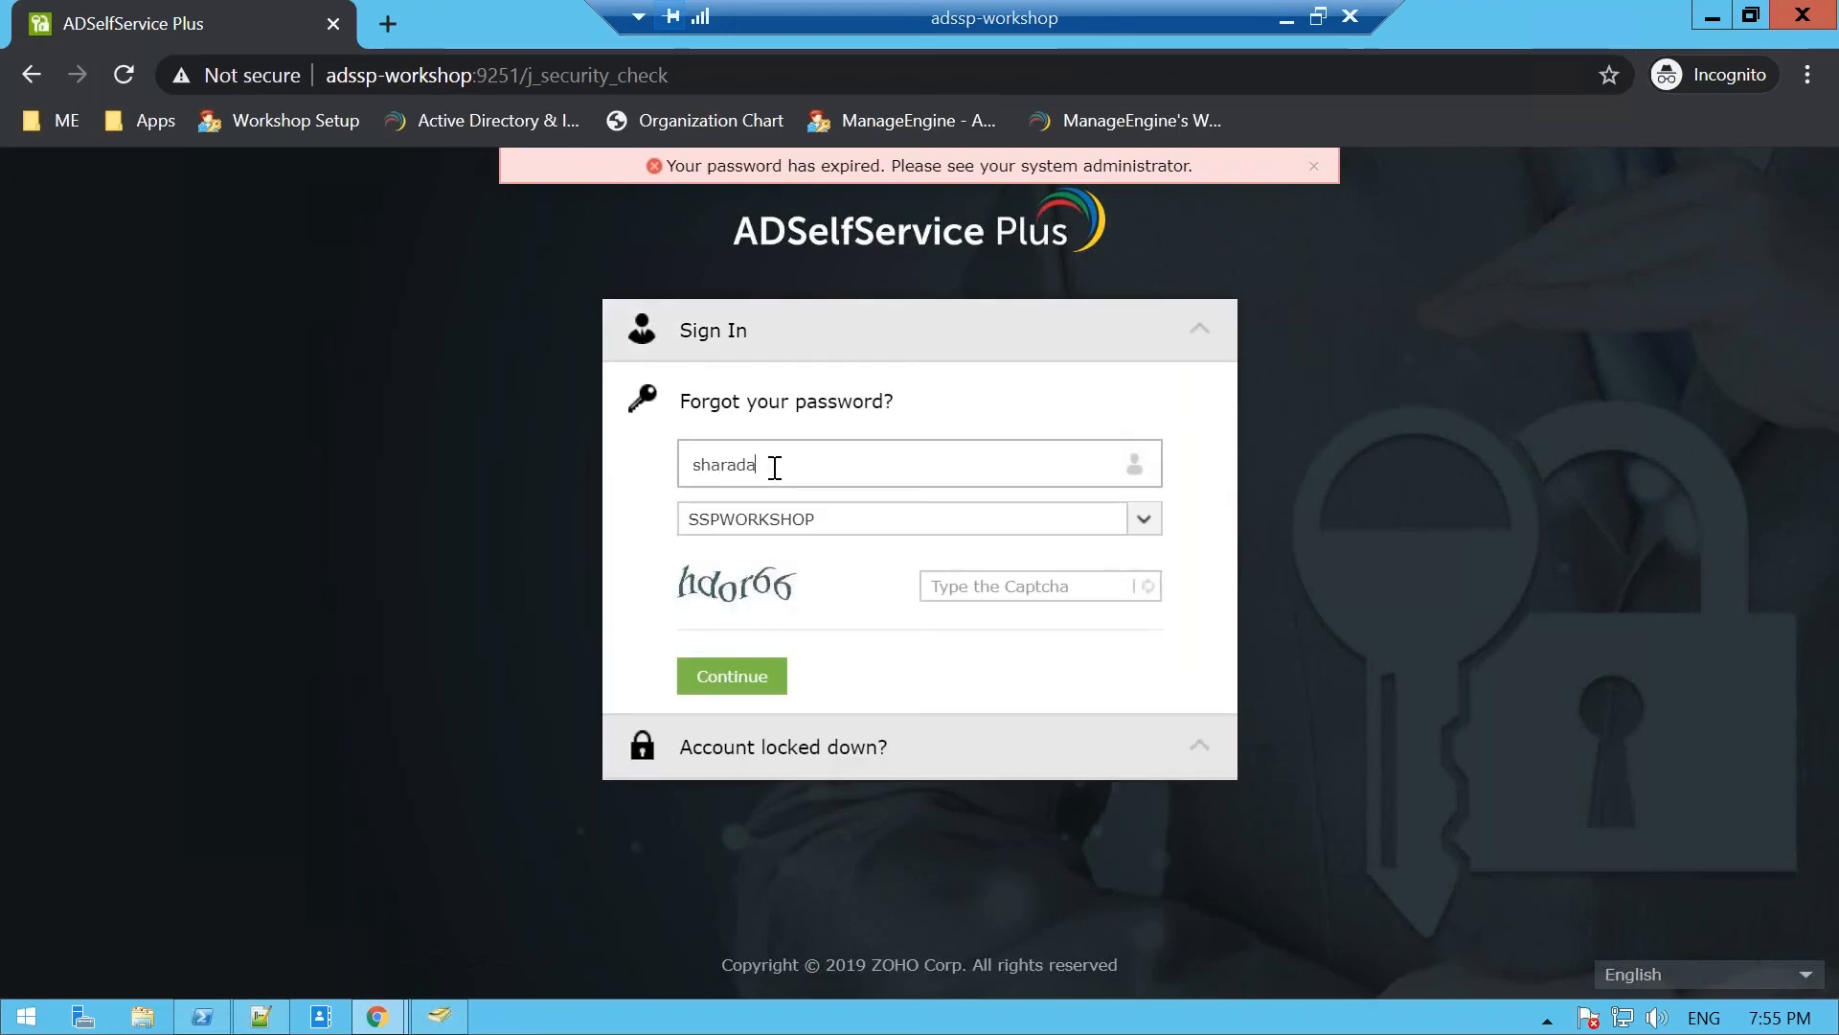
pyautogui.click(970, 575)
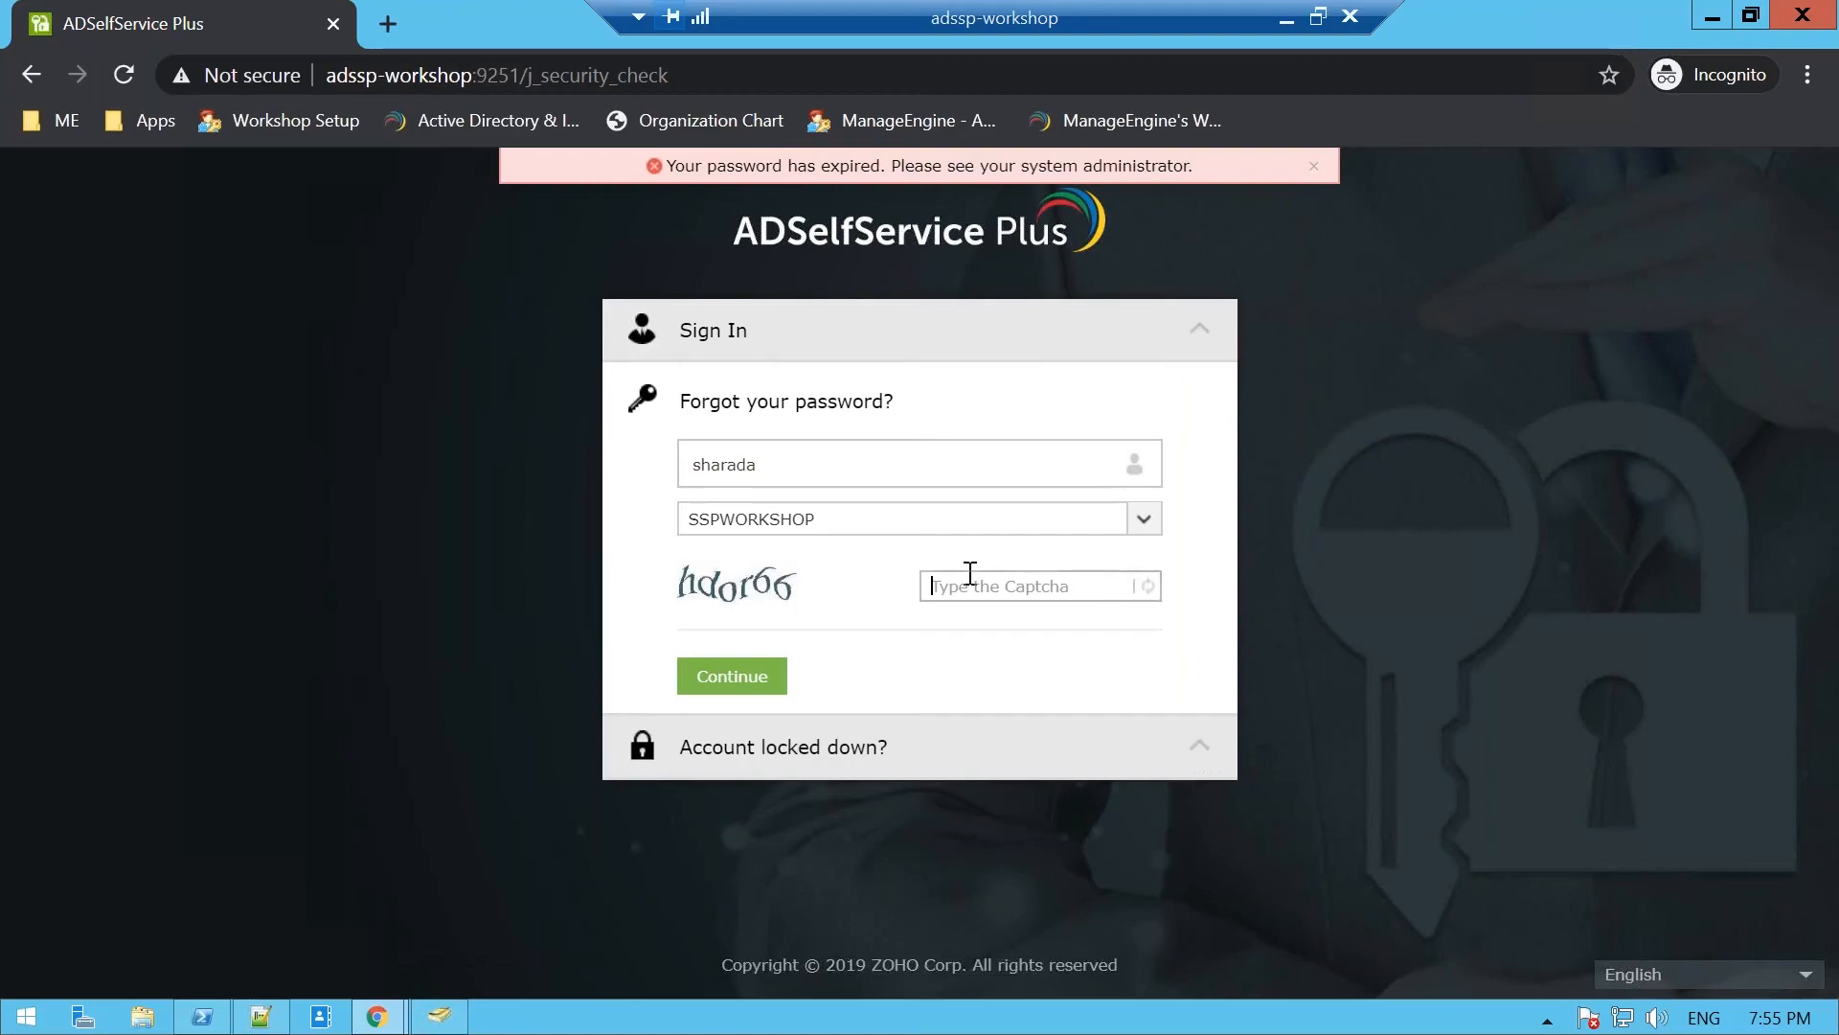
pyautogui.write('hdor66')
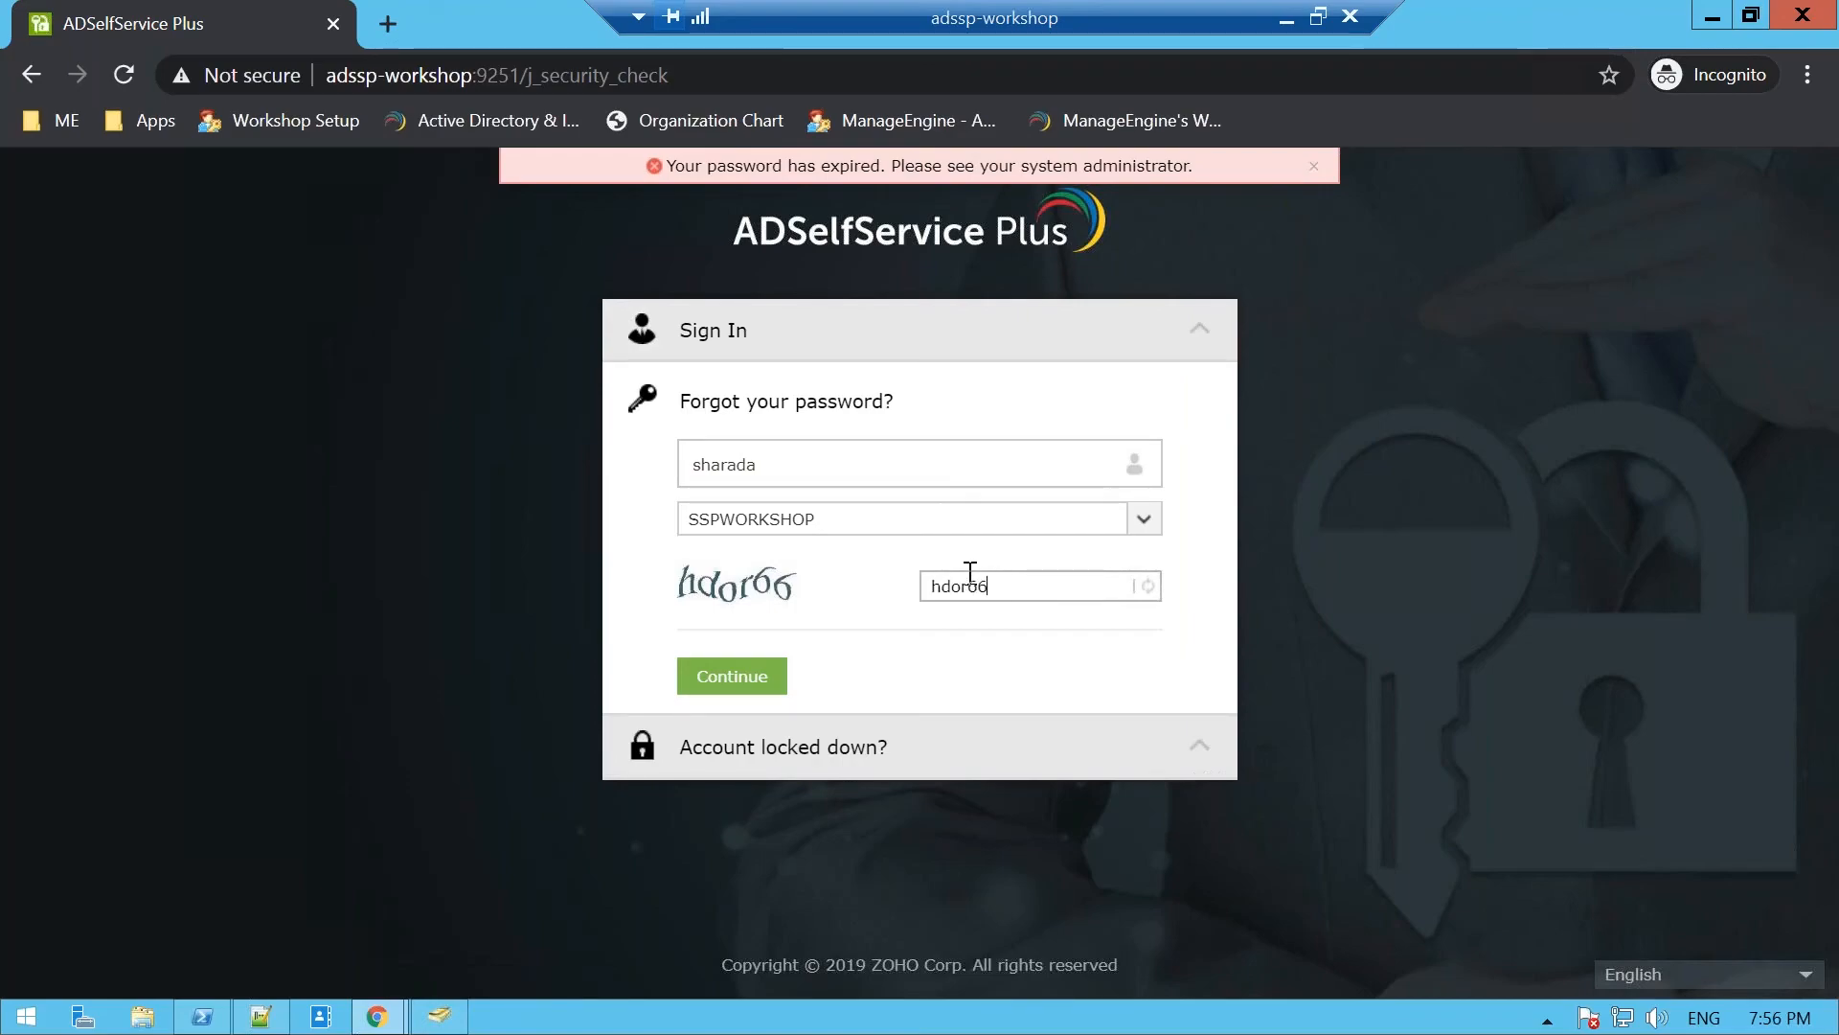
pyautogui.click(732, 675)
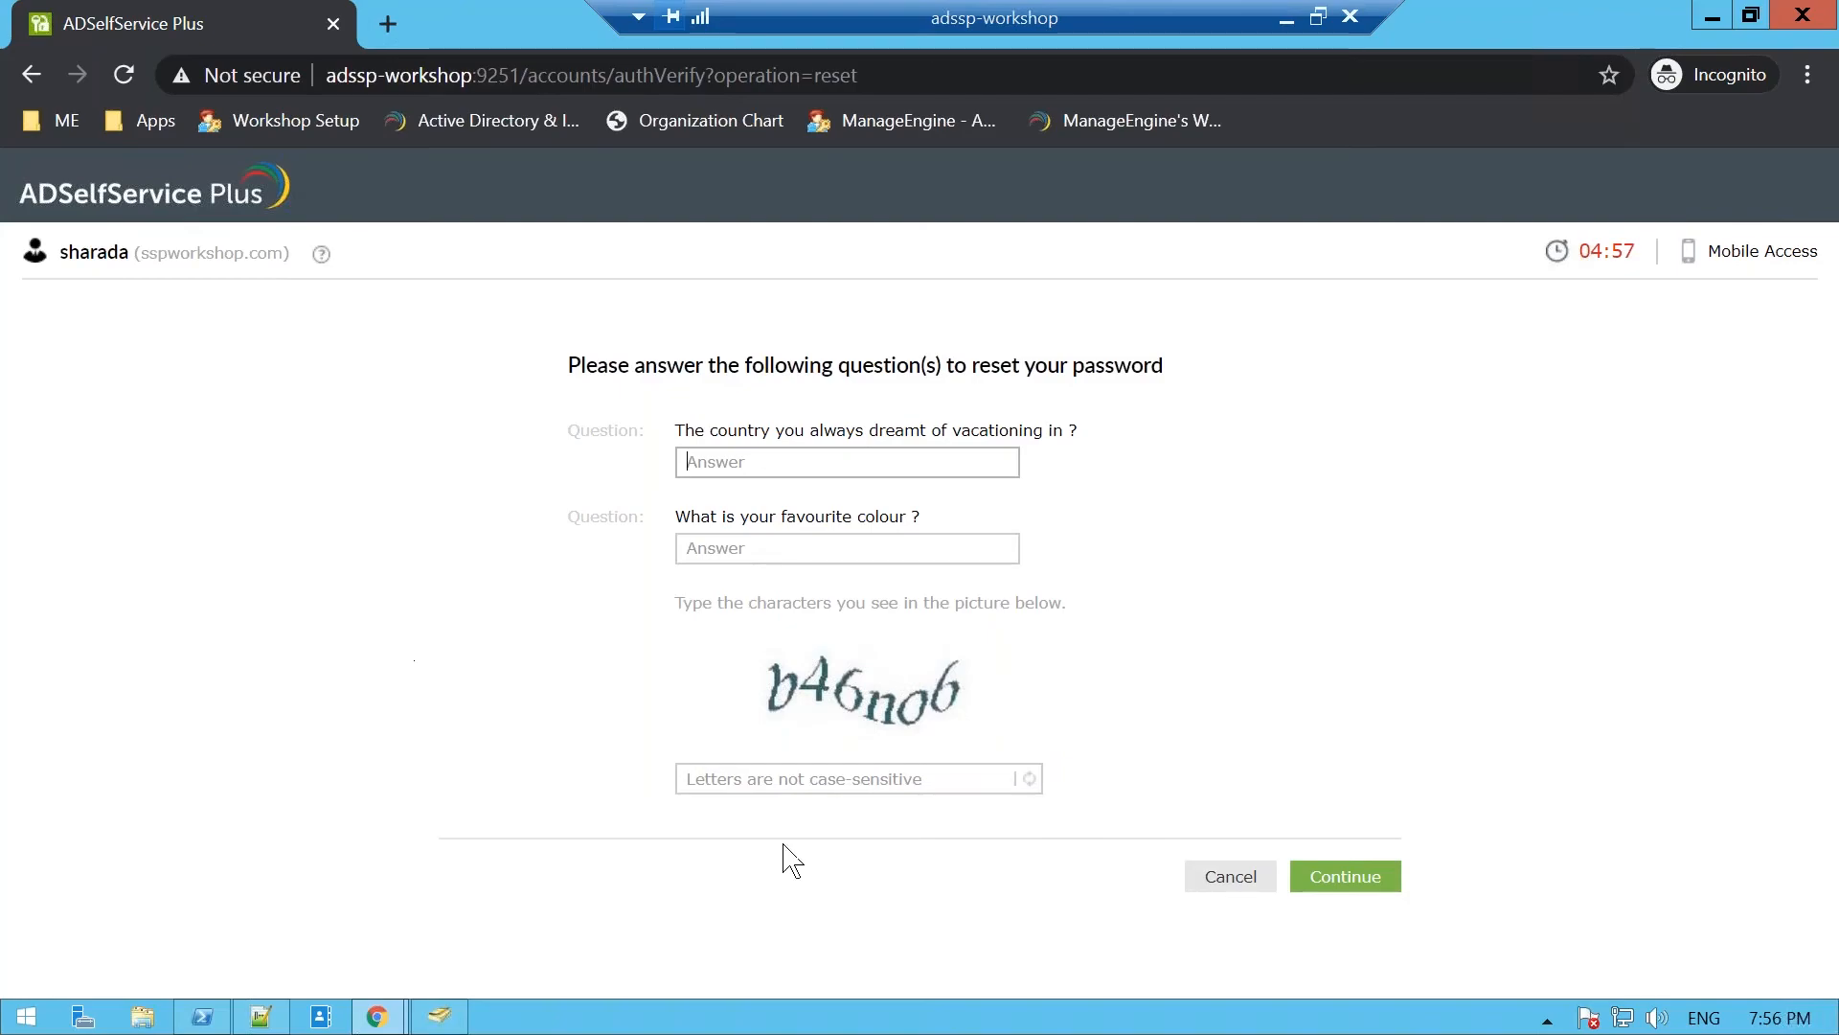
# Answer both security questions, enter the captcha characters, and continue.
pyautogui.click(893, 461)
pyautogui.write('••••••••')
pyautogui.press('Tab')
pyautogui.write('b')
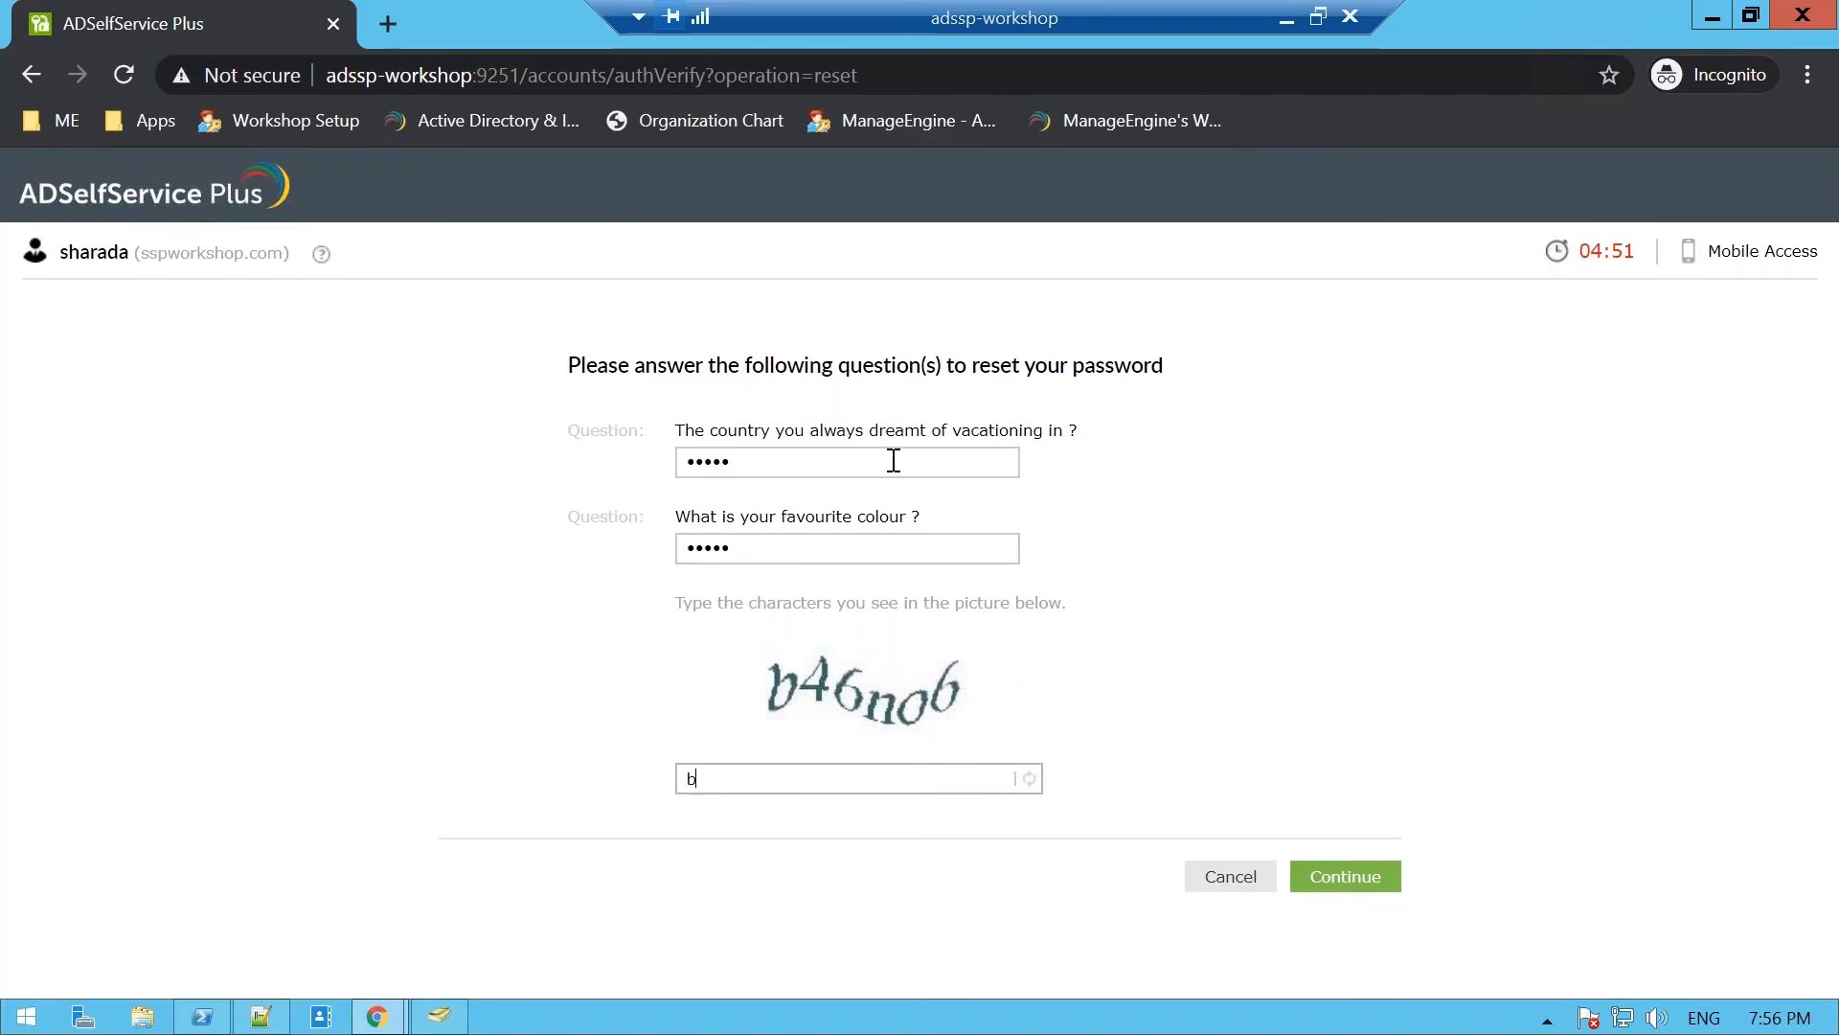
pyautogui.write('46no6')
pyautogui.click(1335, 876)
pyautogui.click(1341, 876)
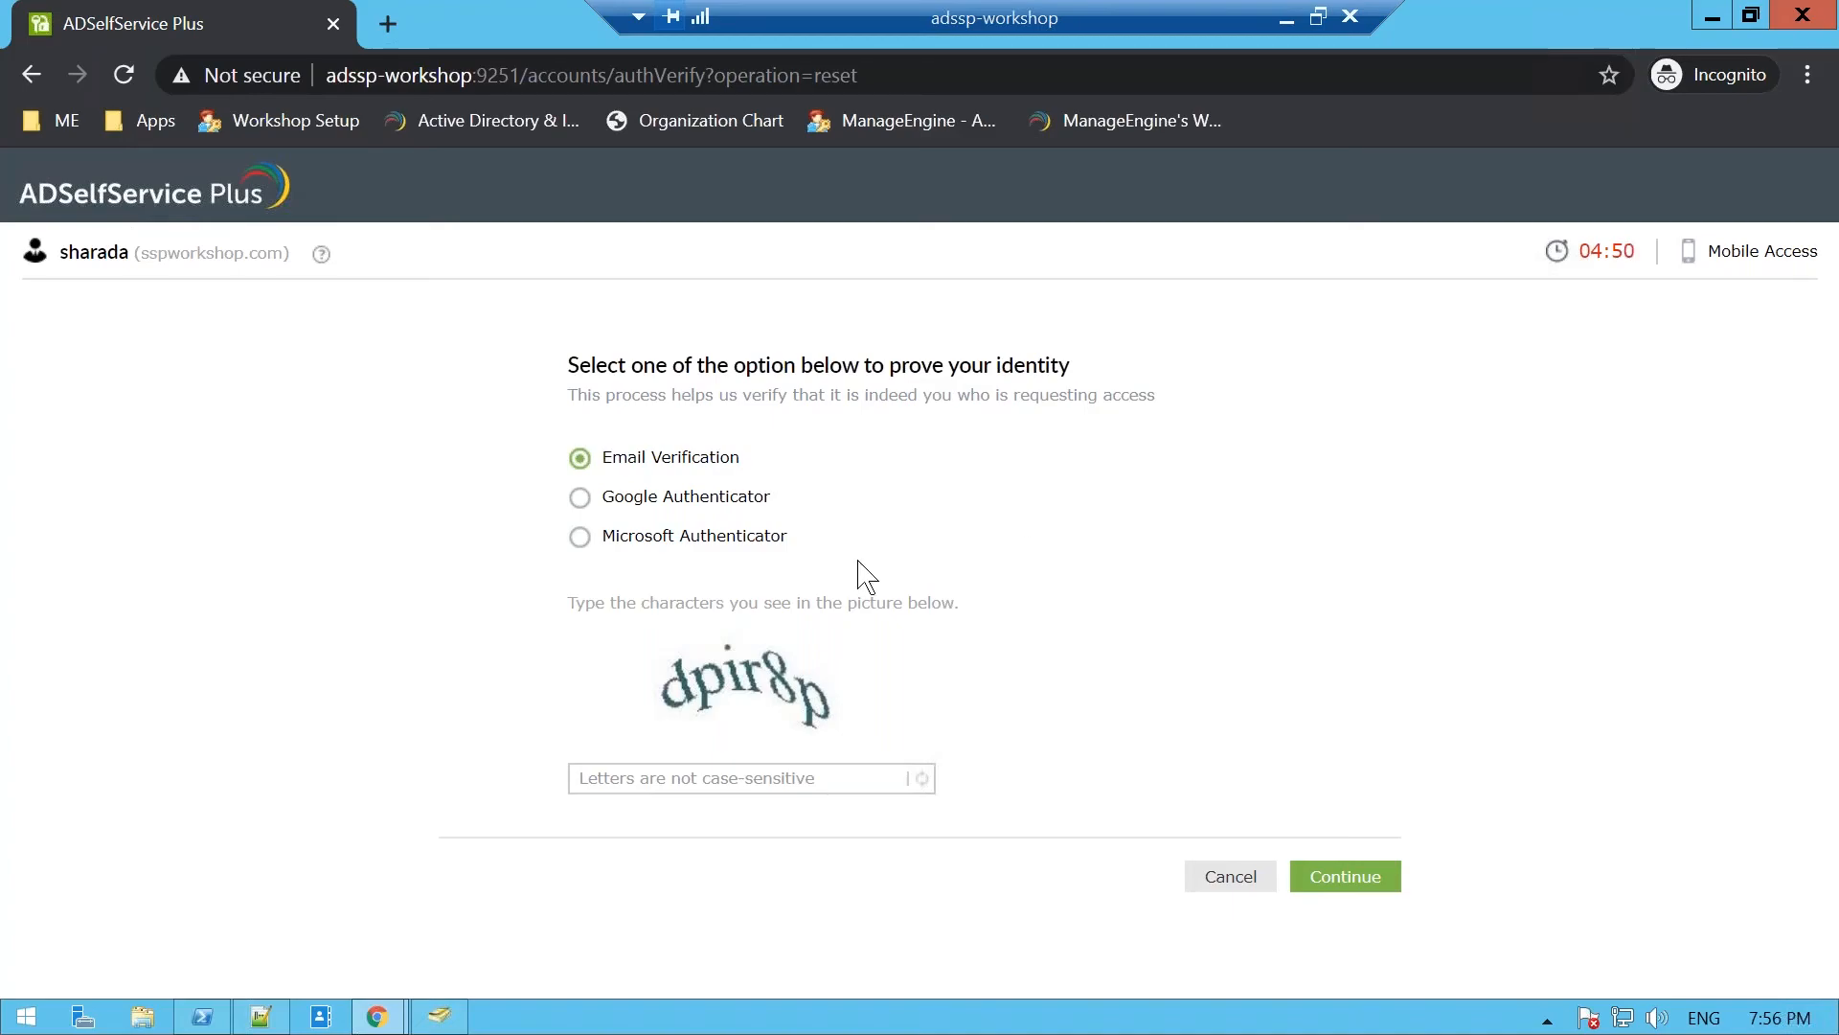
# Choose Microsoft Authenticator as the identity verification option, enter the captcha, and continue.
pyautogui.click(778, 539)
pyautogui.click(746, 777)
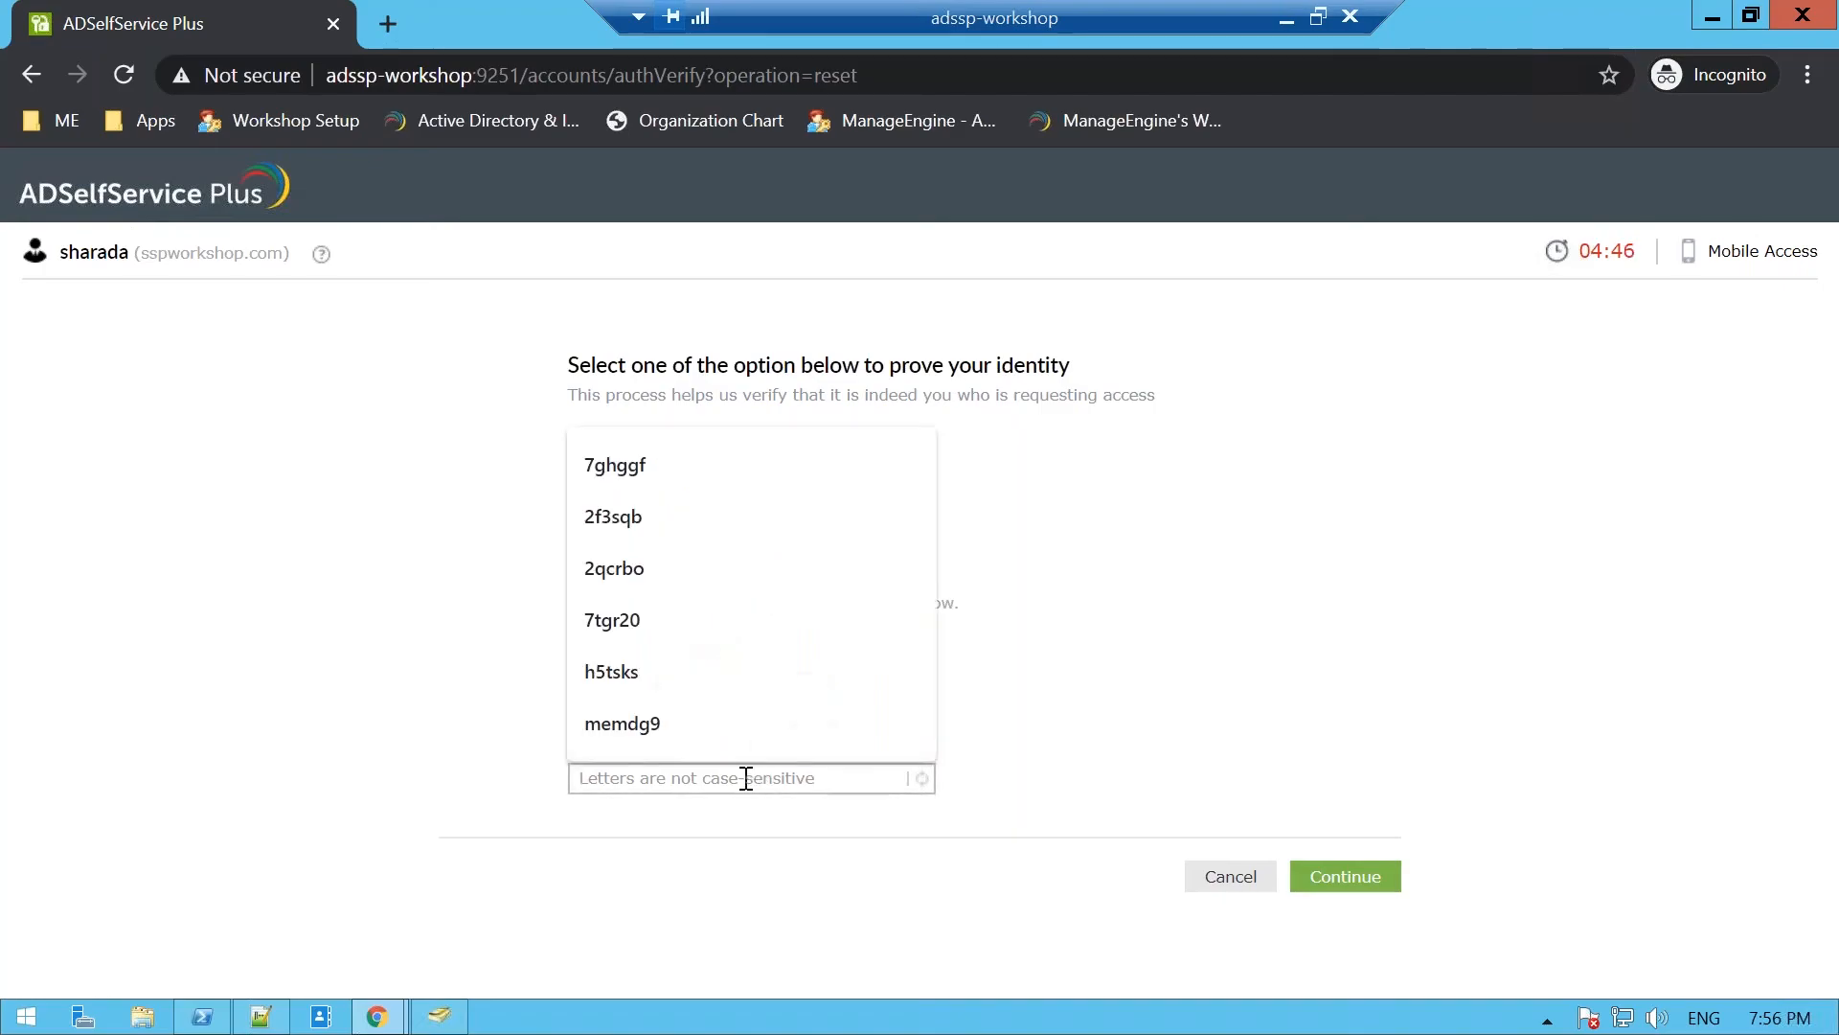
pyautogui.write('dp')
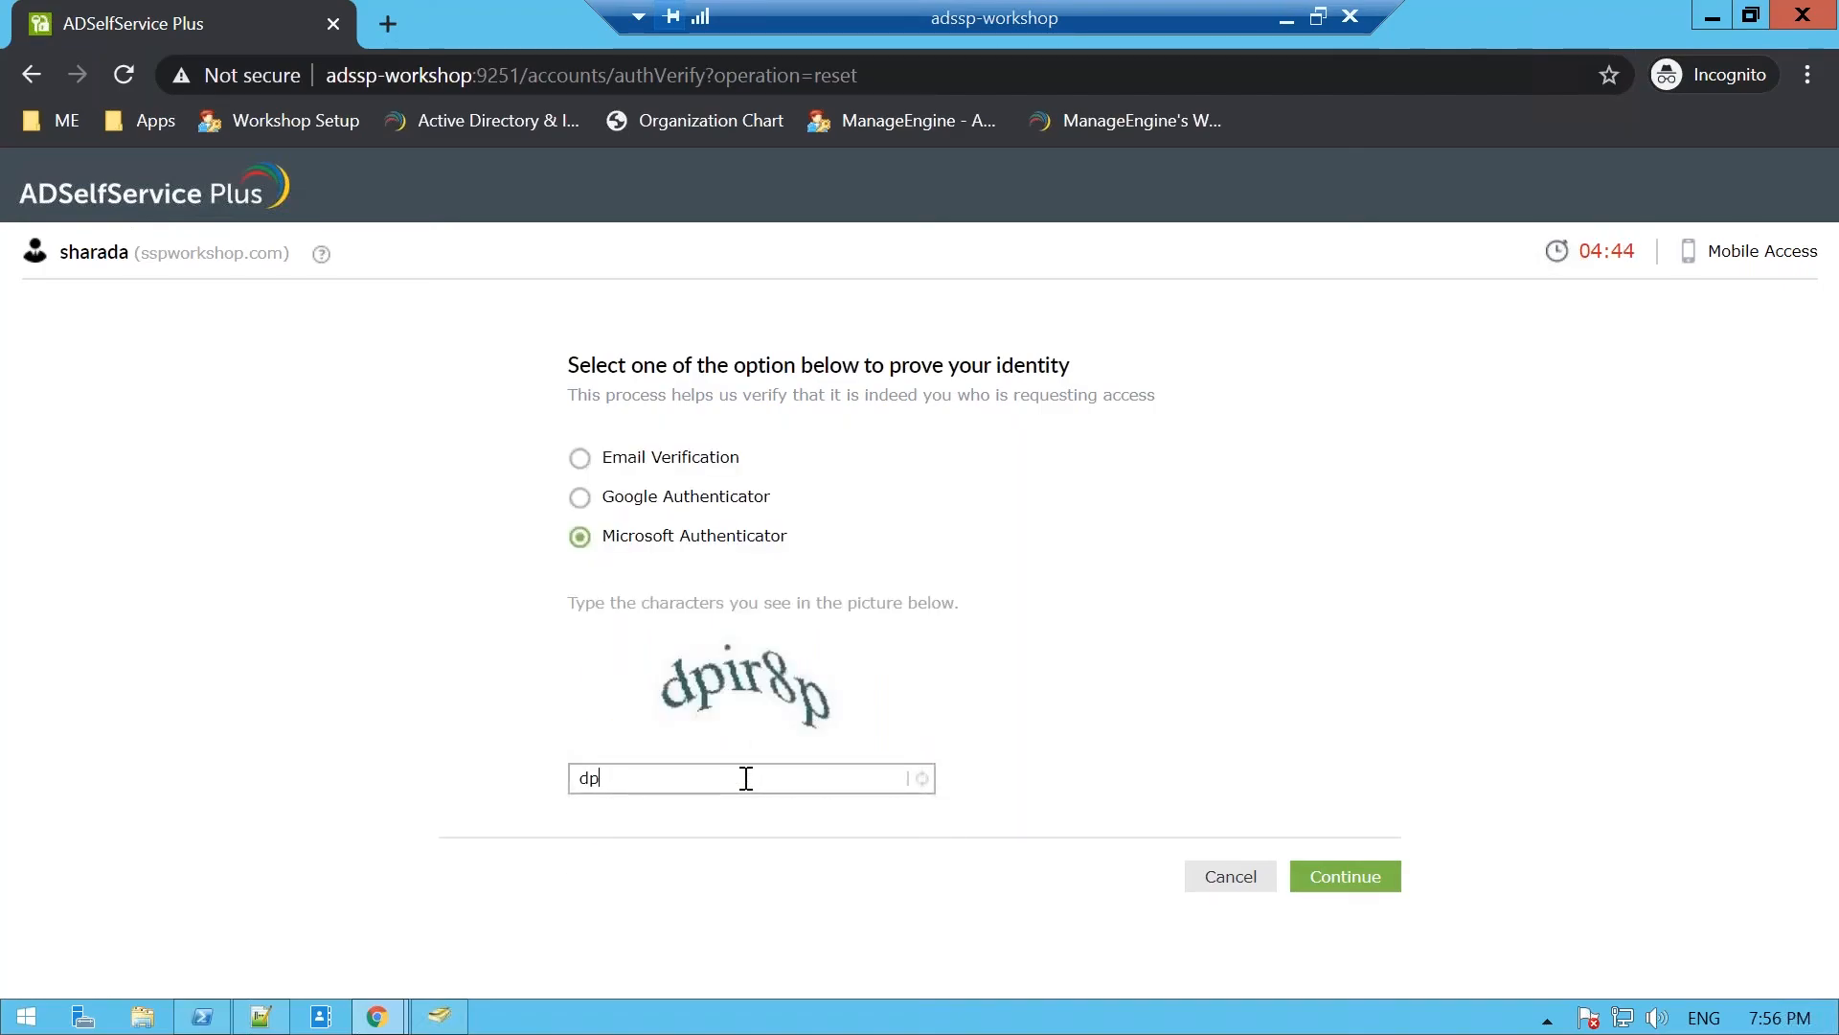
pyautogui.write('ir8p')
pyautogui.click(1390, 880)
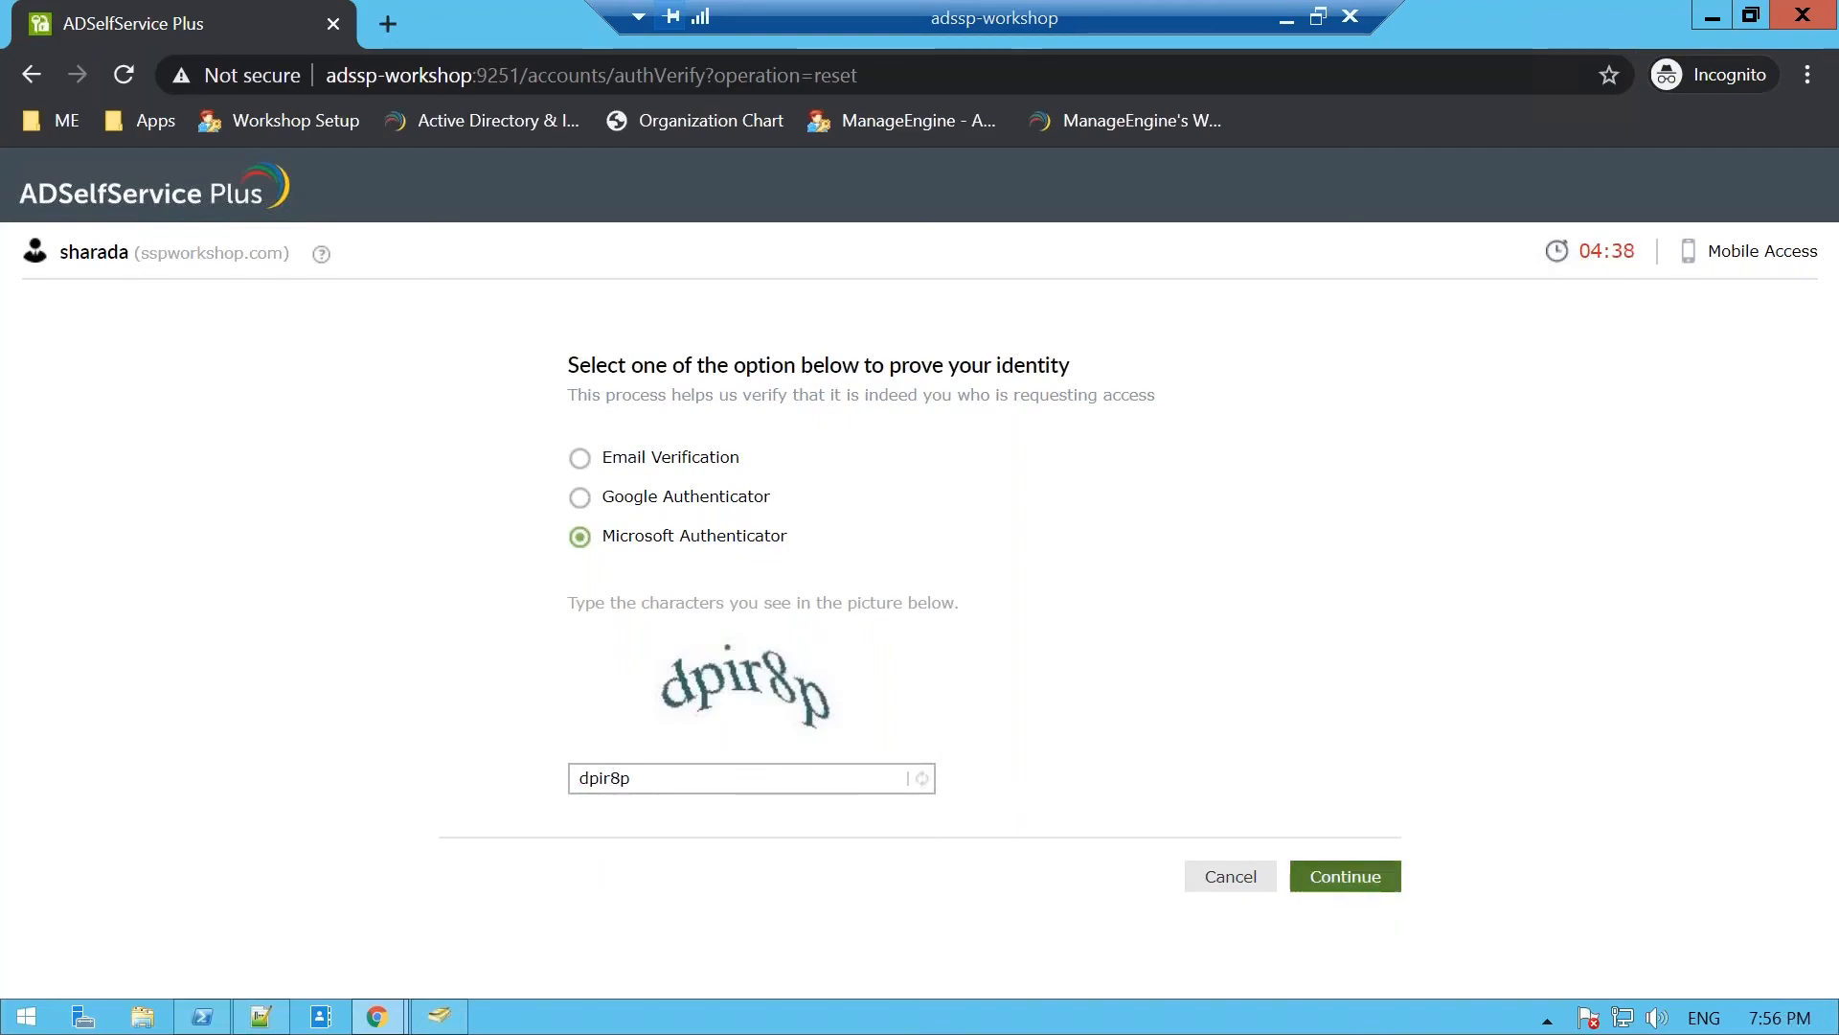
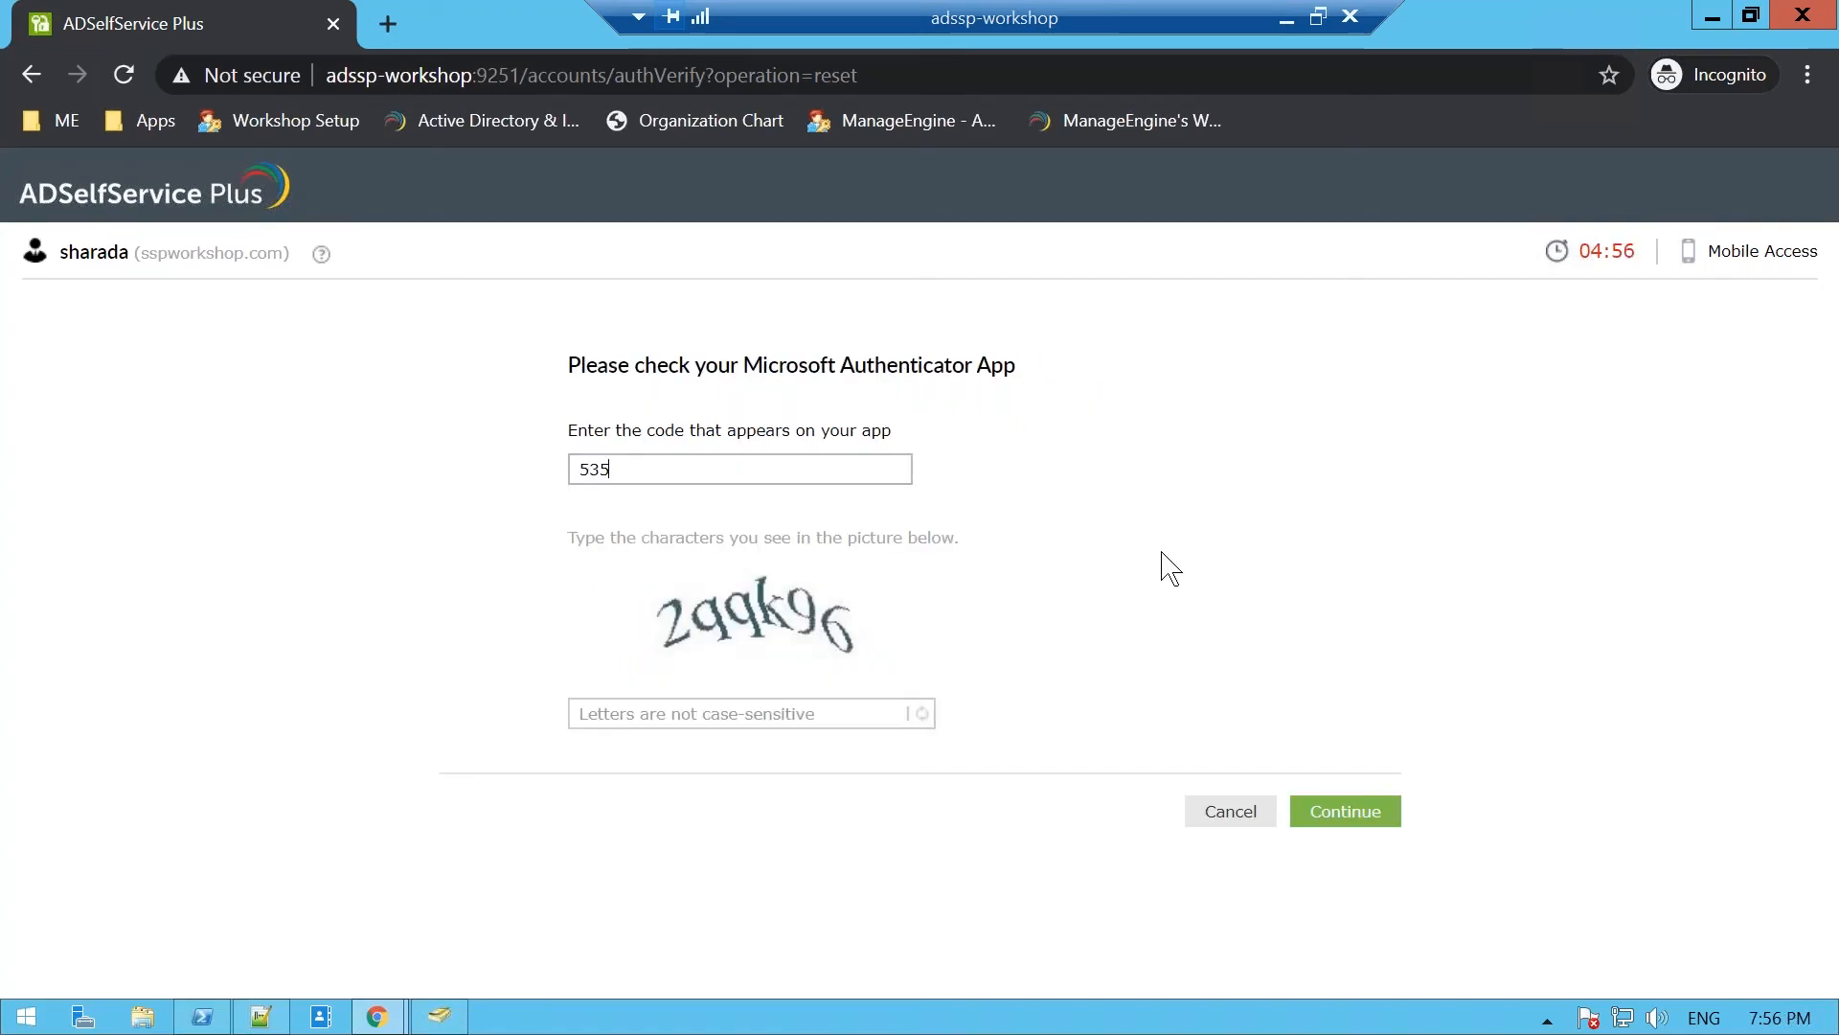
# Enter the verification code from the Microsoft Authenticator app, fill in the captcha, and continue.
pyautogui.click(861, 719)
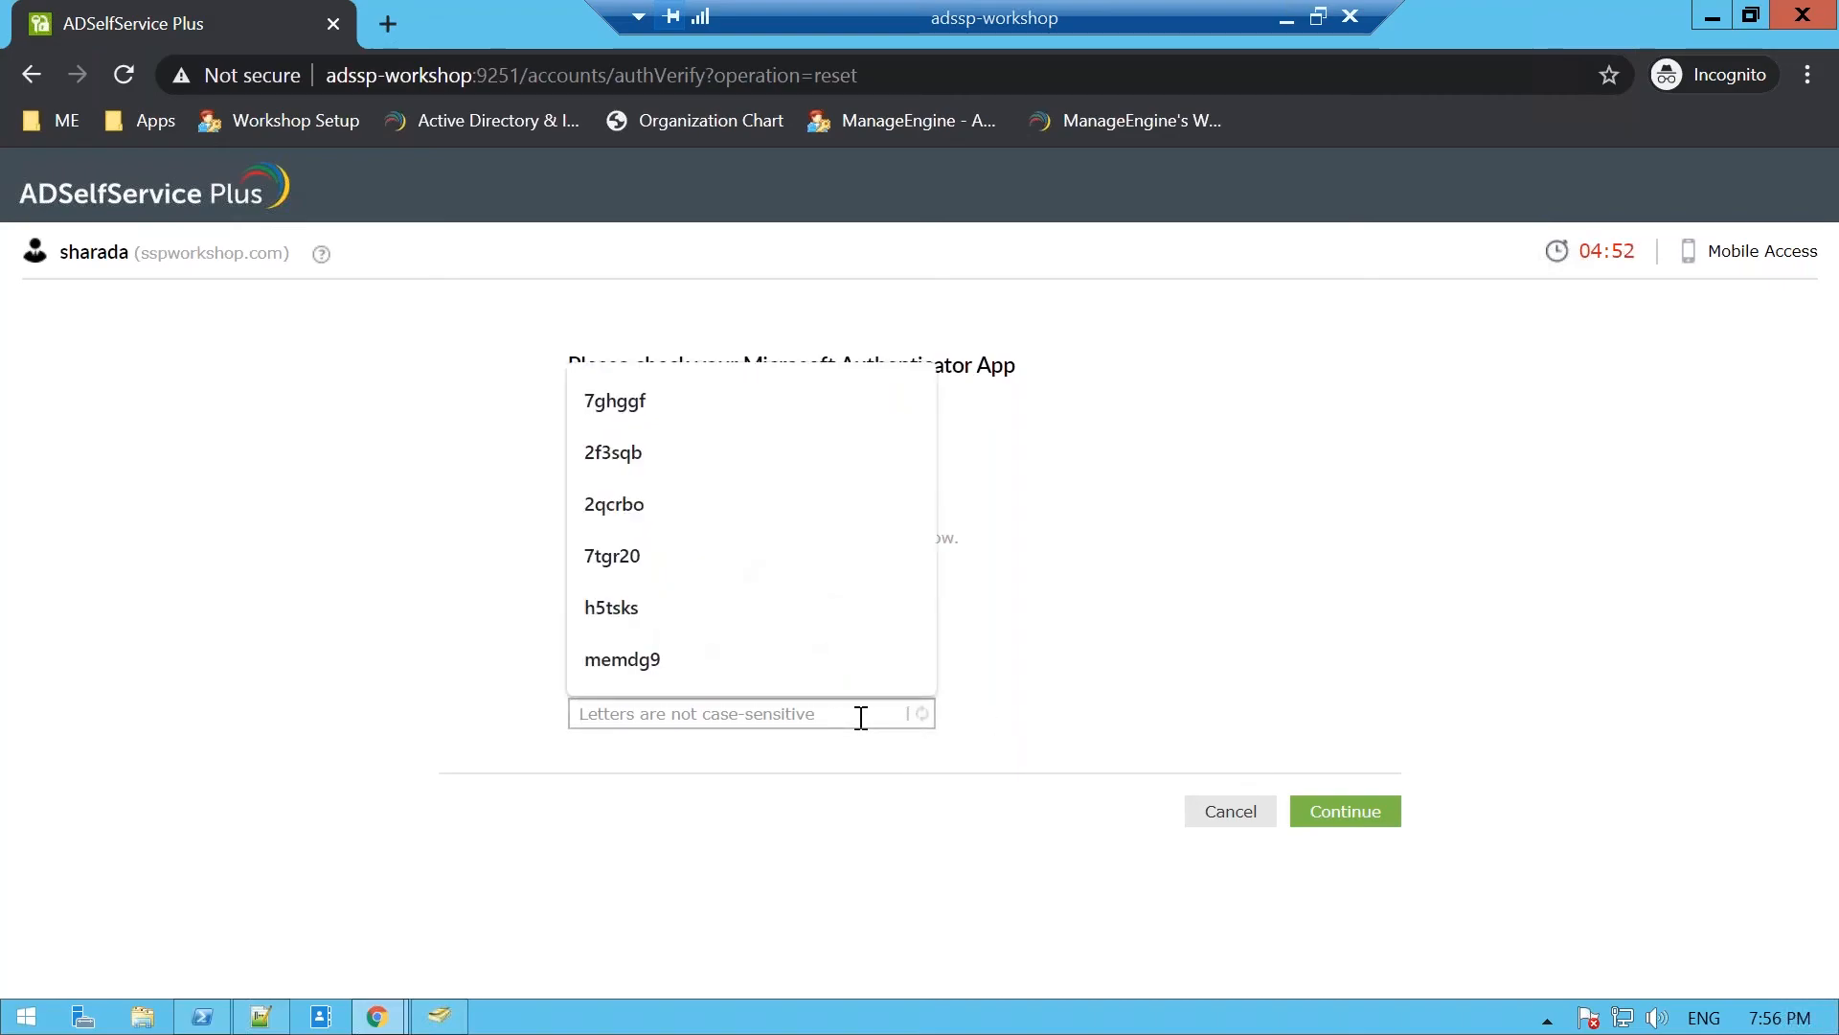
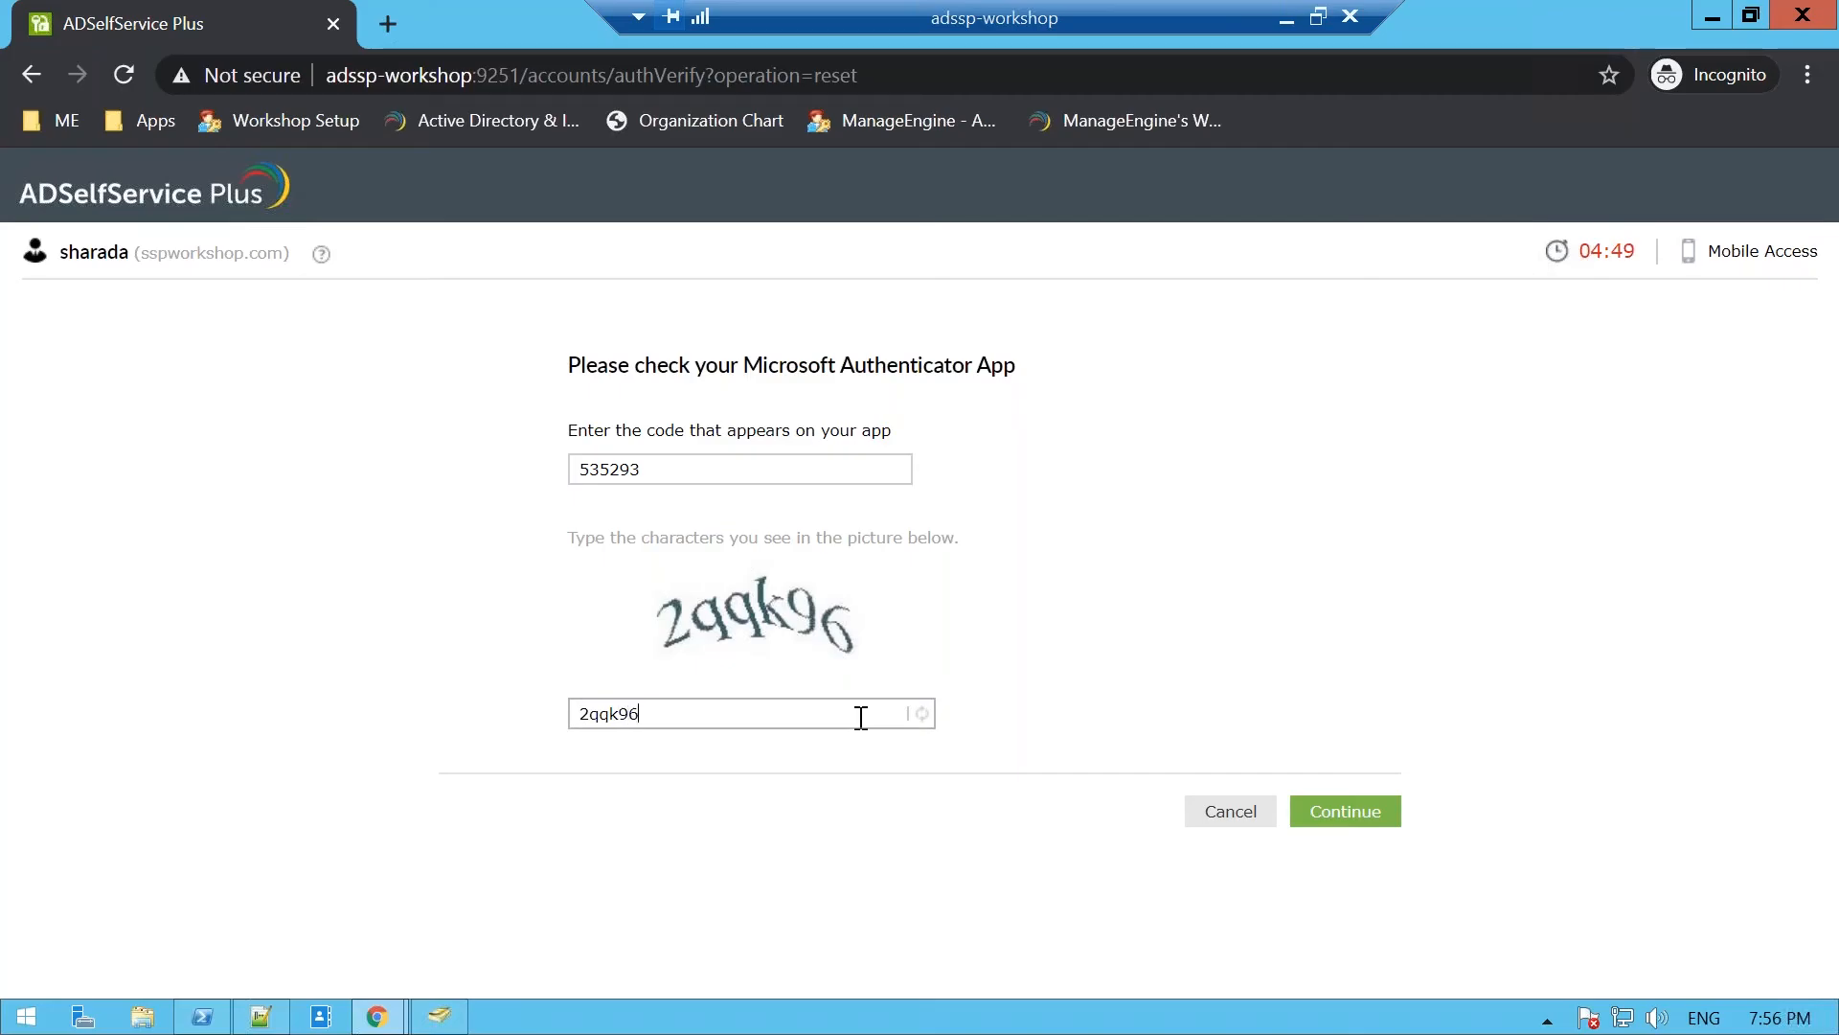
pyautogui.click(1312, 811)
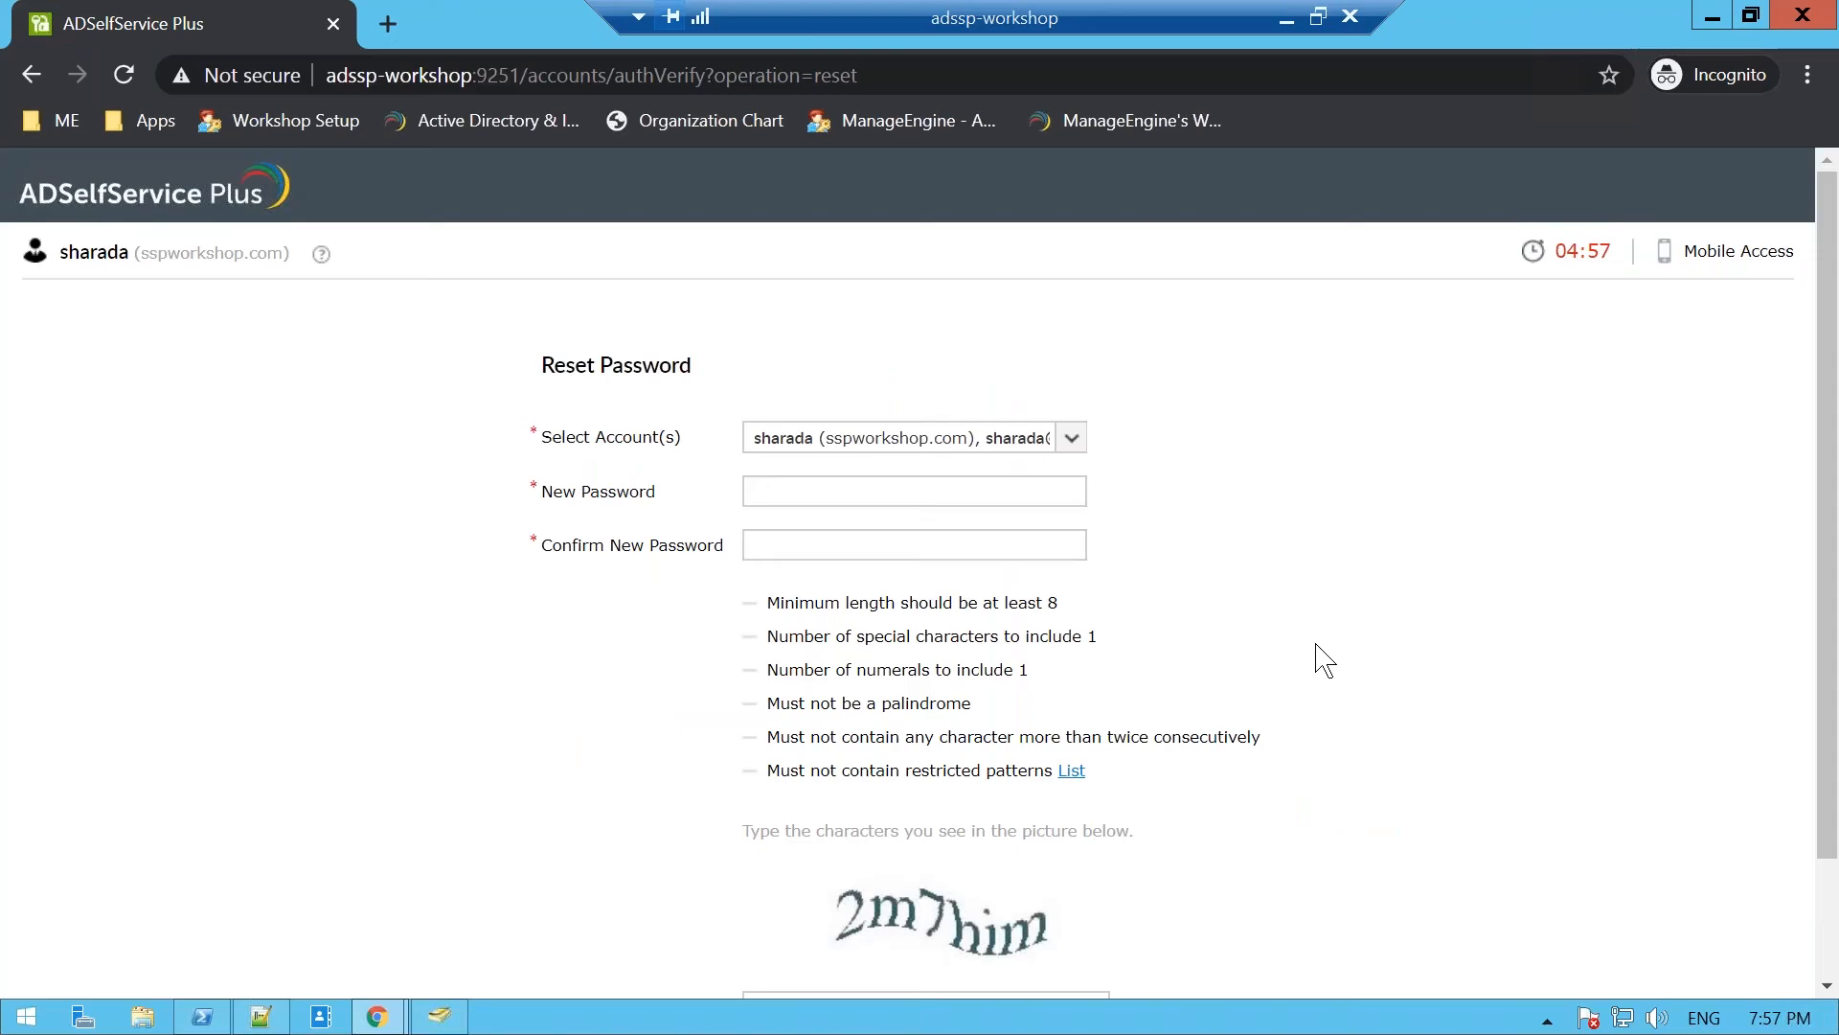
# Select only the Office 365 / Azure account for the password reset.
pyautogui.scroll(-2, 1325, 659)
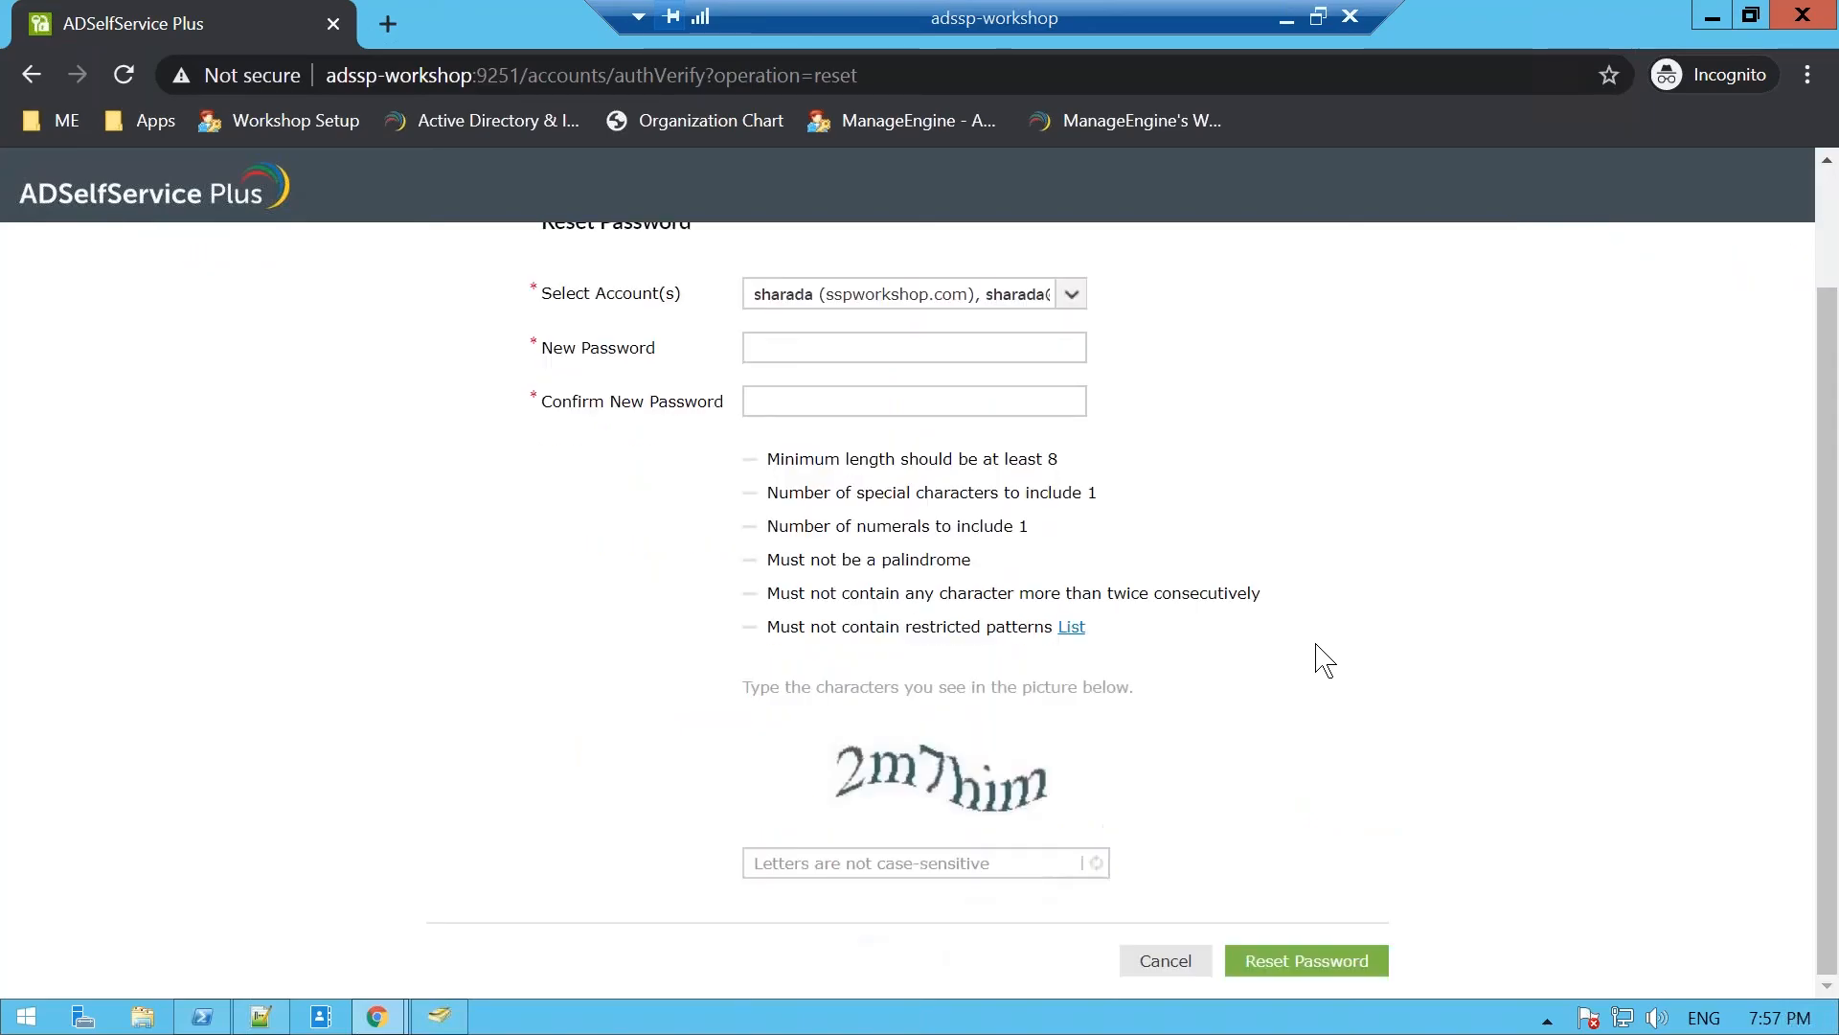
pyautogui.scroll(1, 1325, 659)
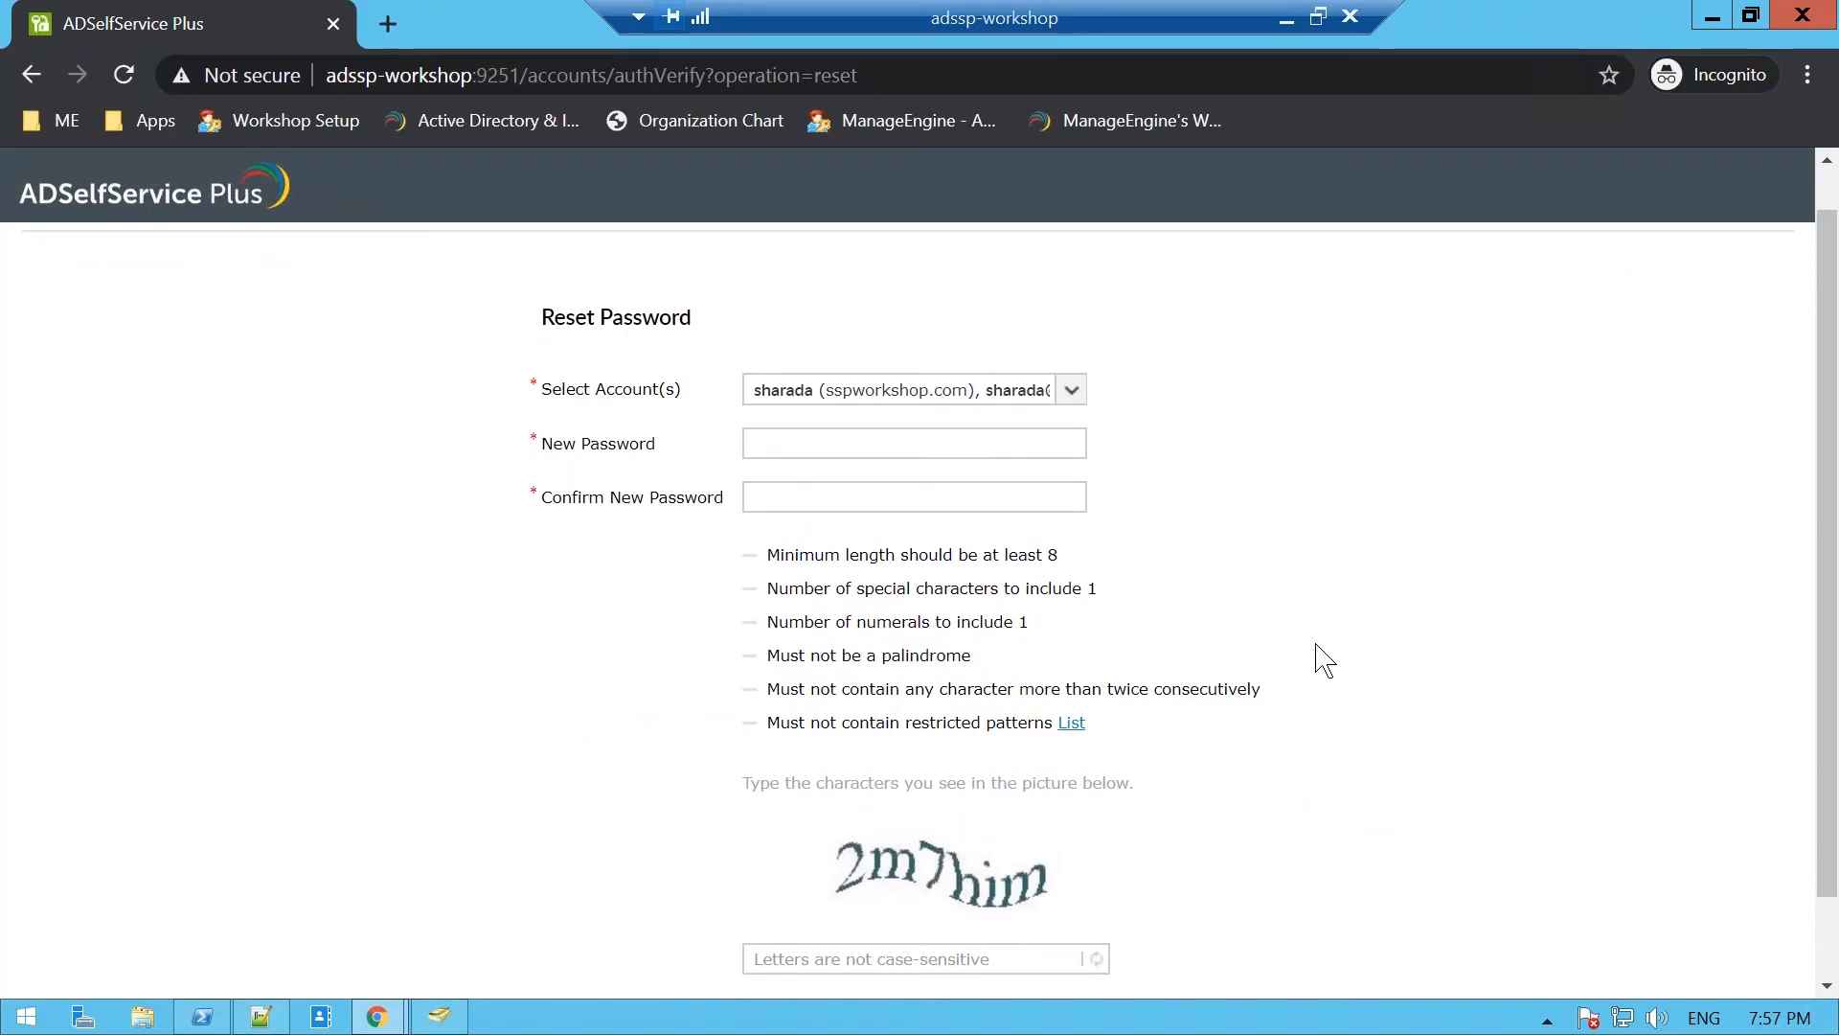
pyautogui.click(1072, 389)
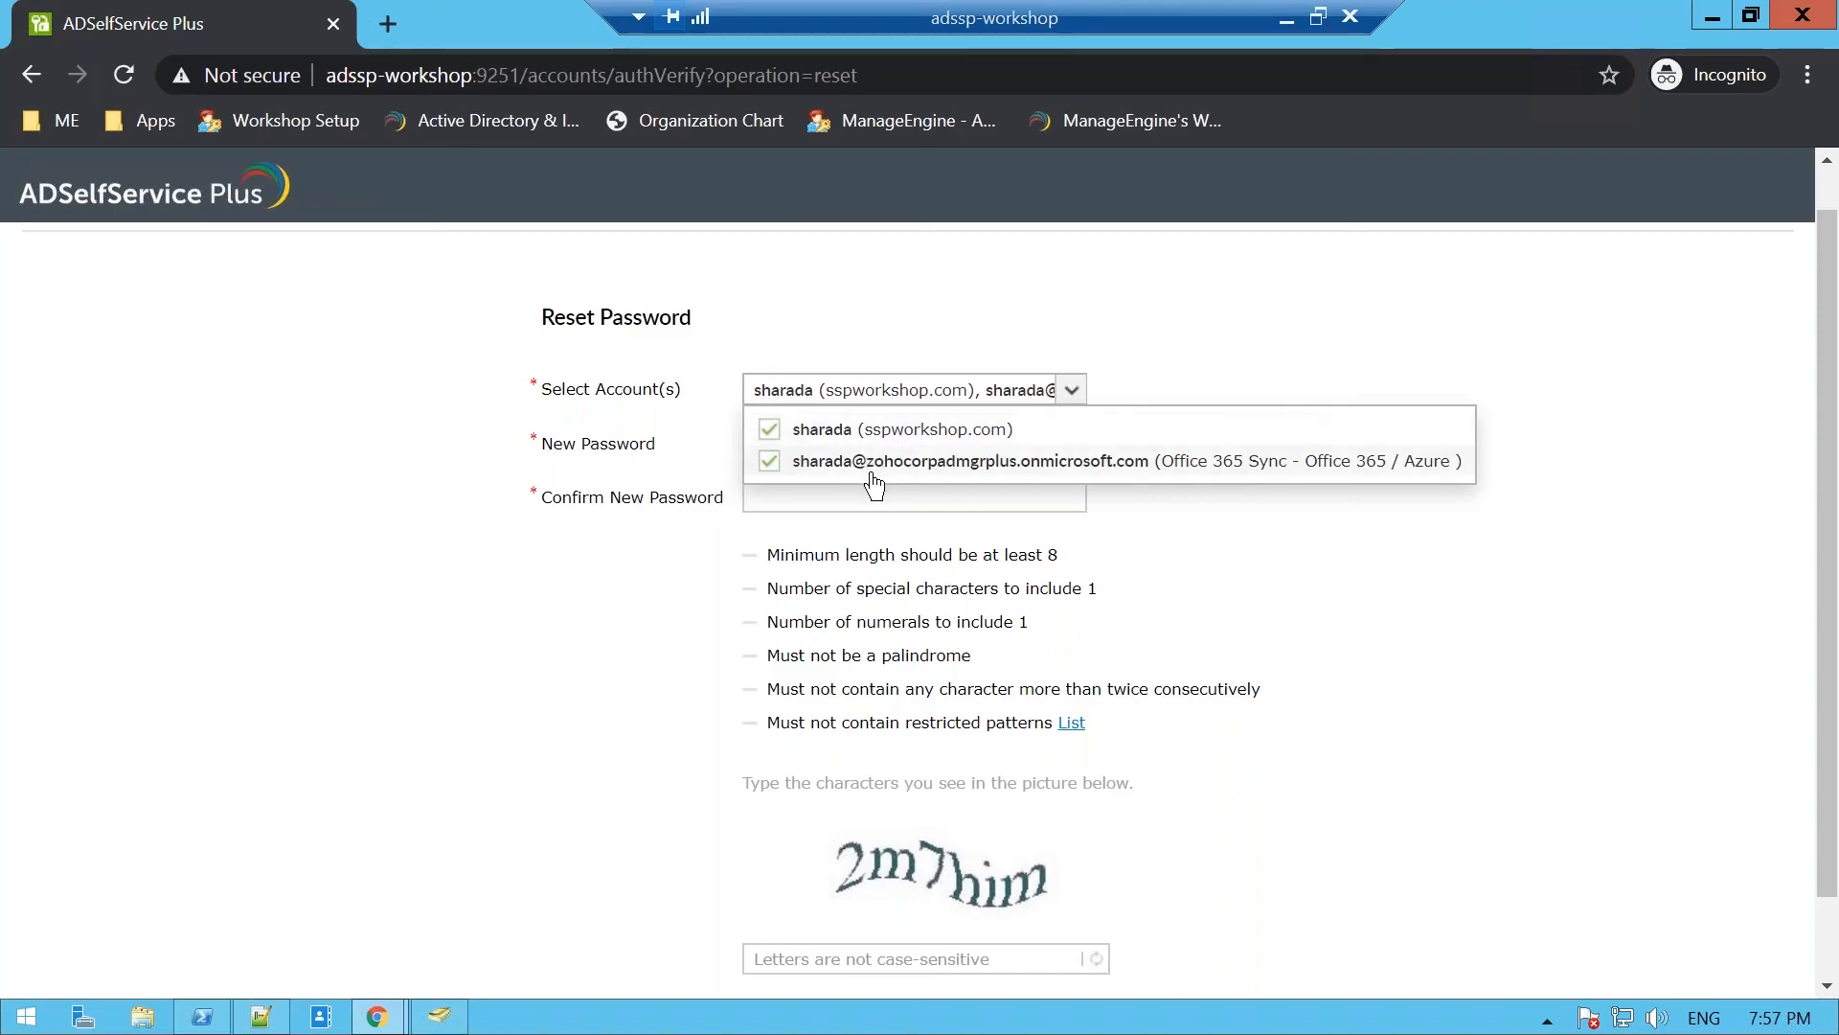
pyautogui.click(770, 431)
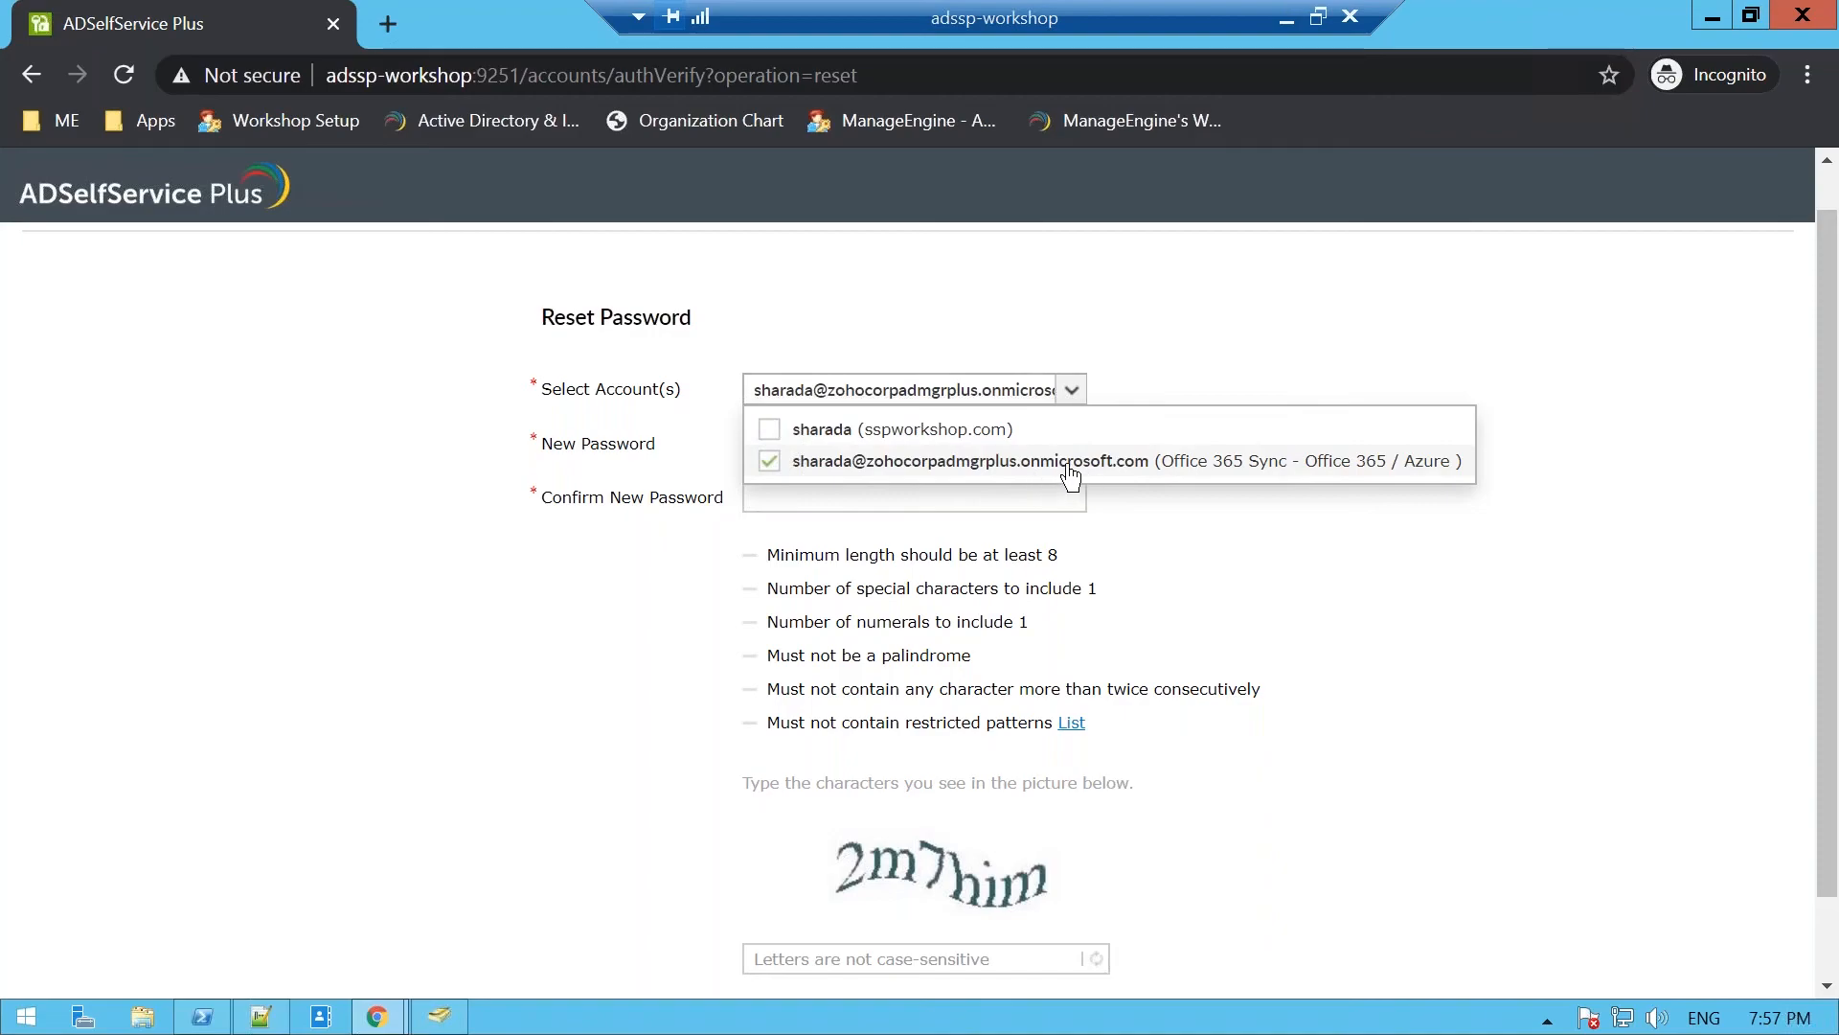
pyautogui.click(1305, 616)
# Enter a new password and confirm it.
pyautogui.click(886, 441)
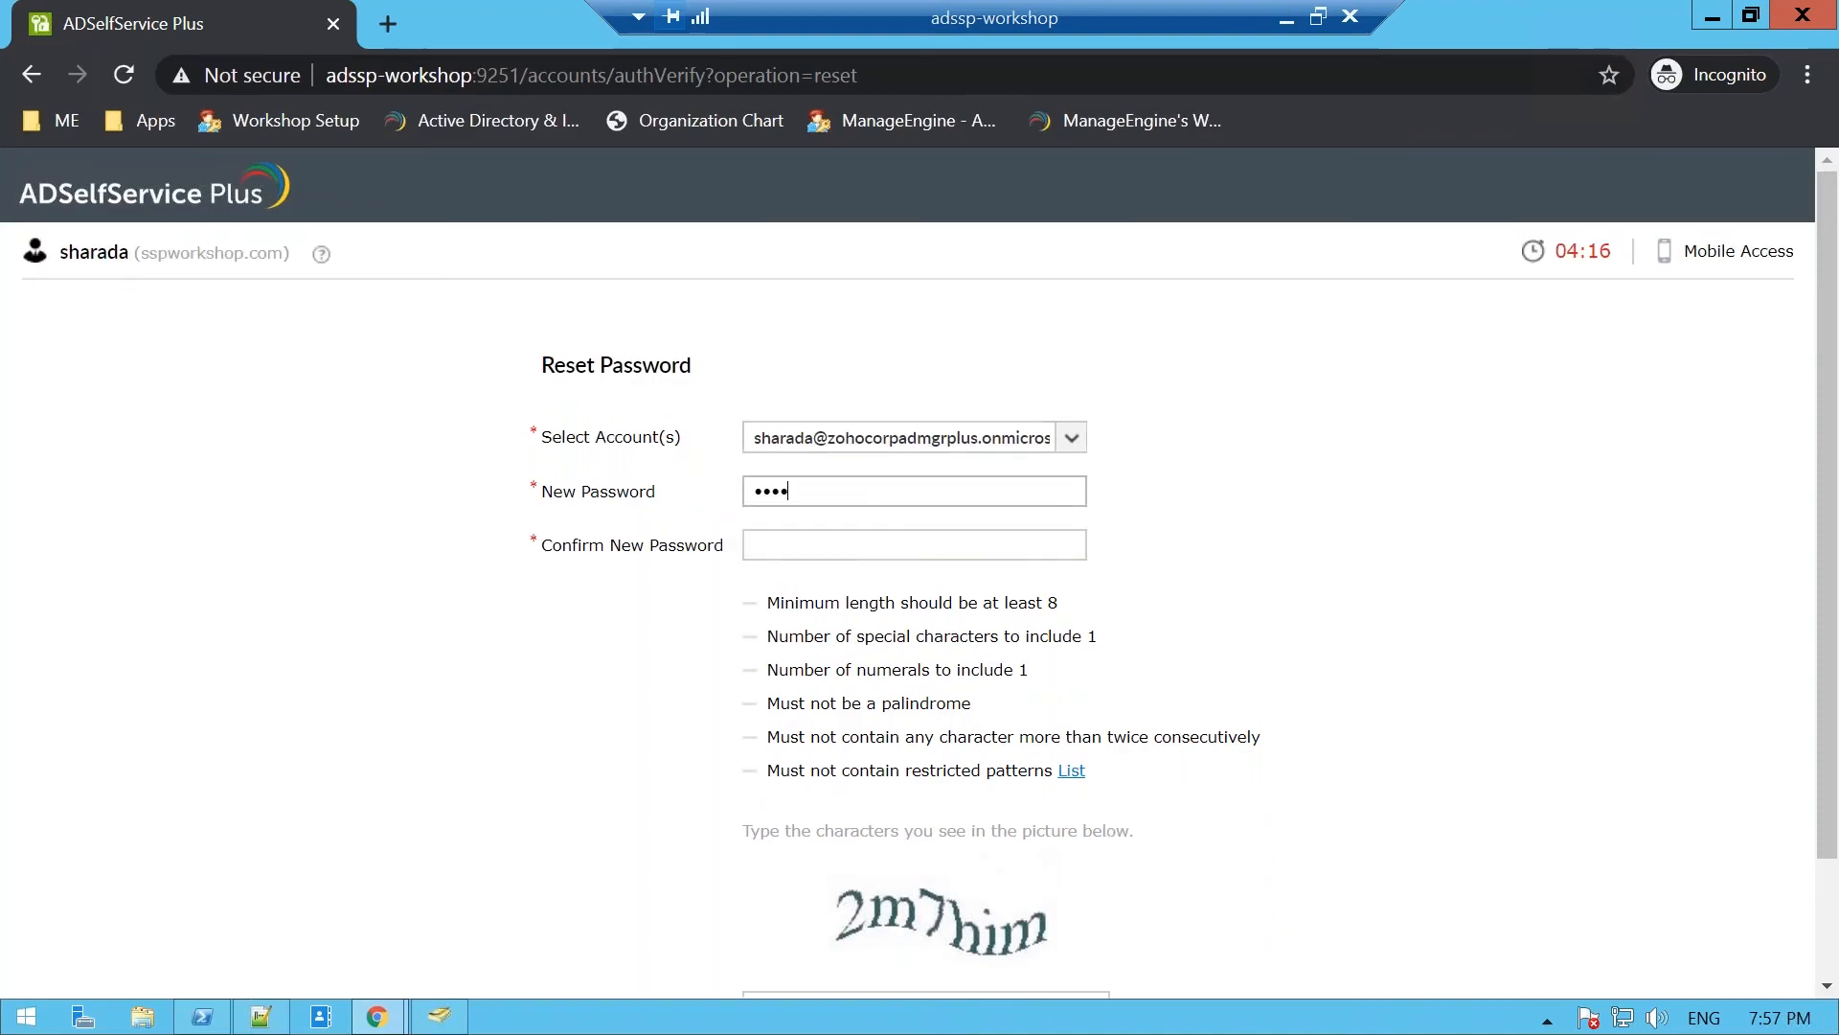
pyautogui.press('Tab')
# Clear the new password, then re-enter the new password and its confirmation.
pyautogui.scroll(-1, 920, 575)
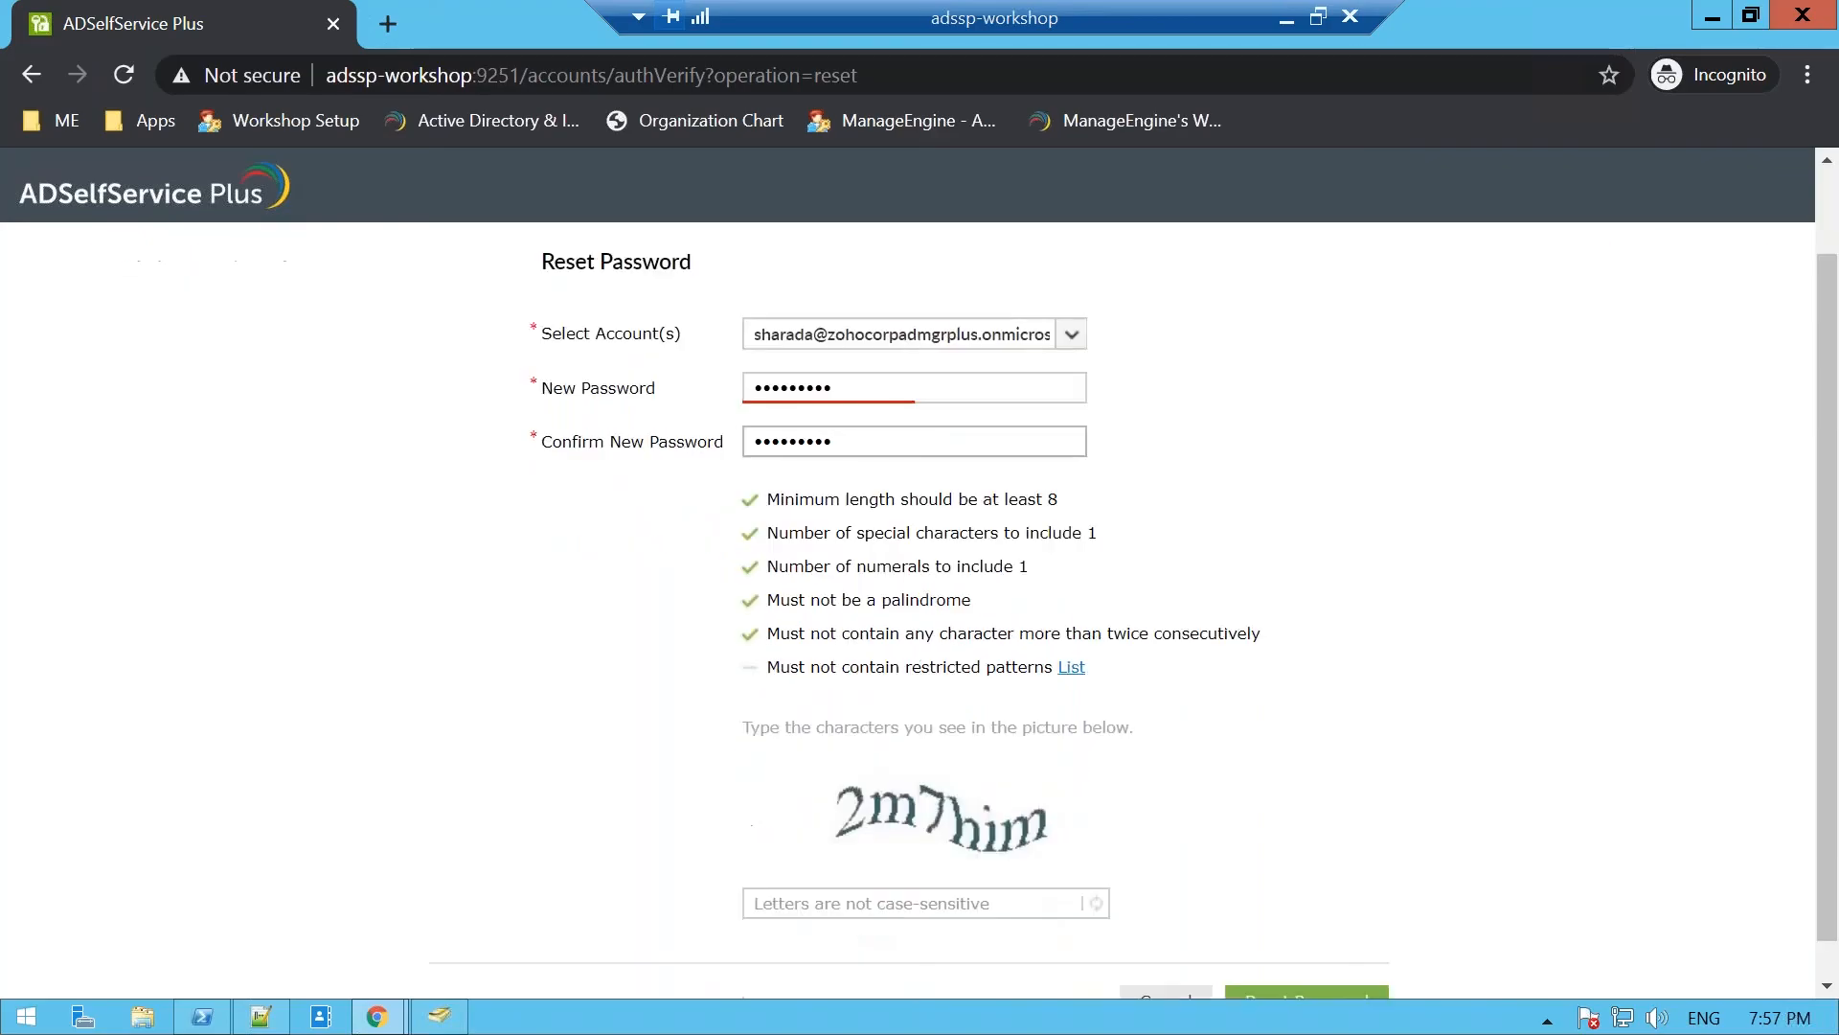
pyautogui.scroll(1, 862, 488)
pyautogui.click(860, 490)
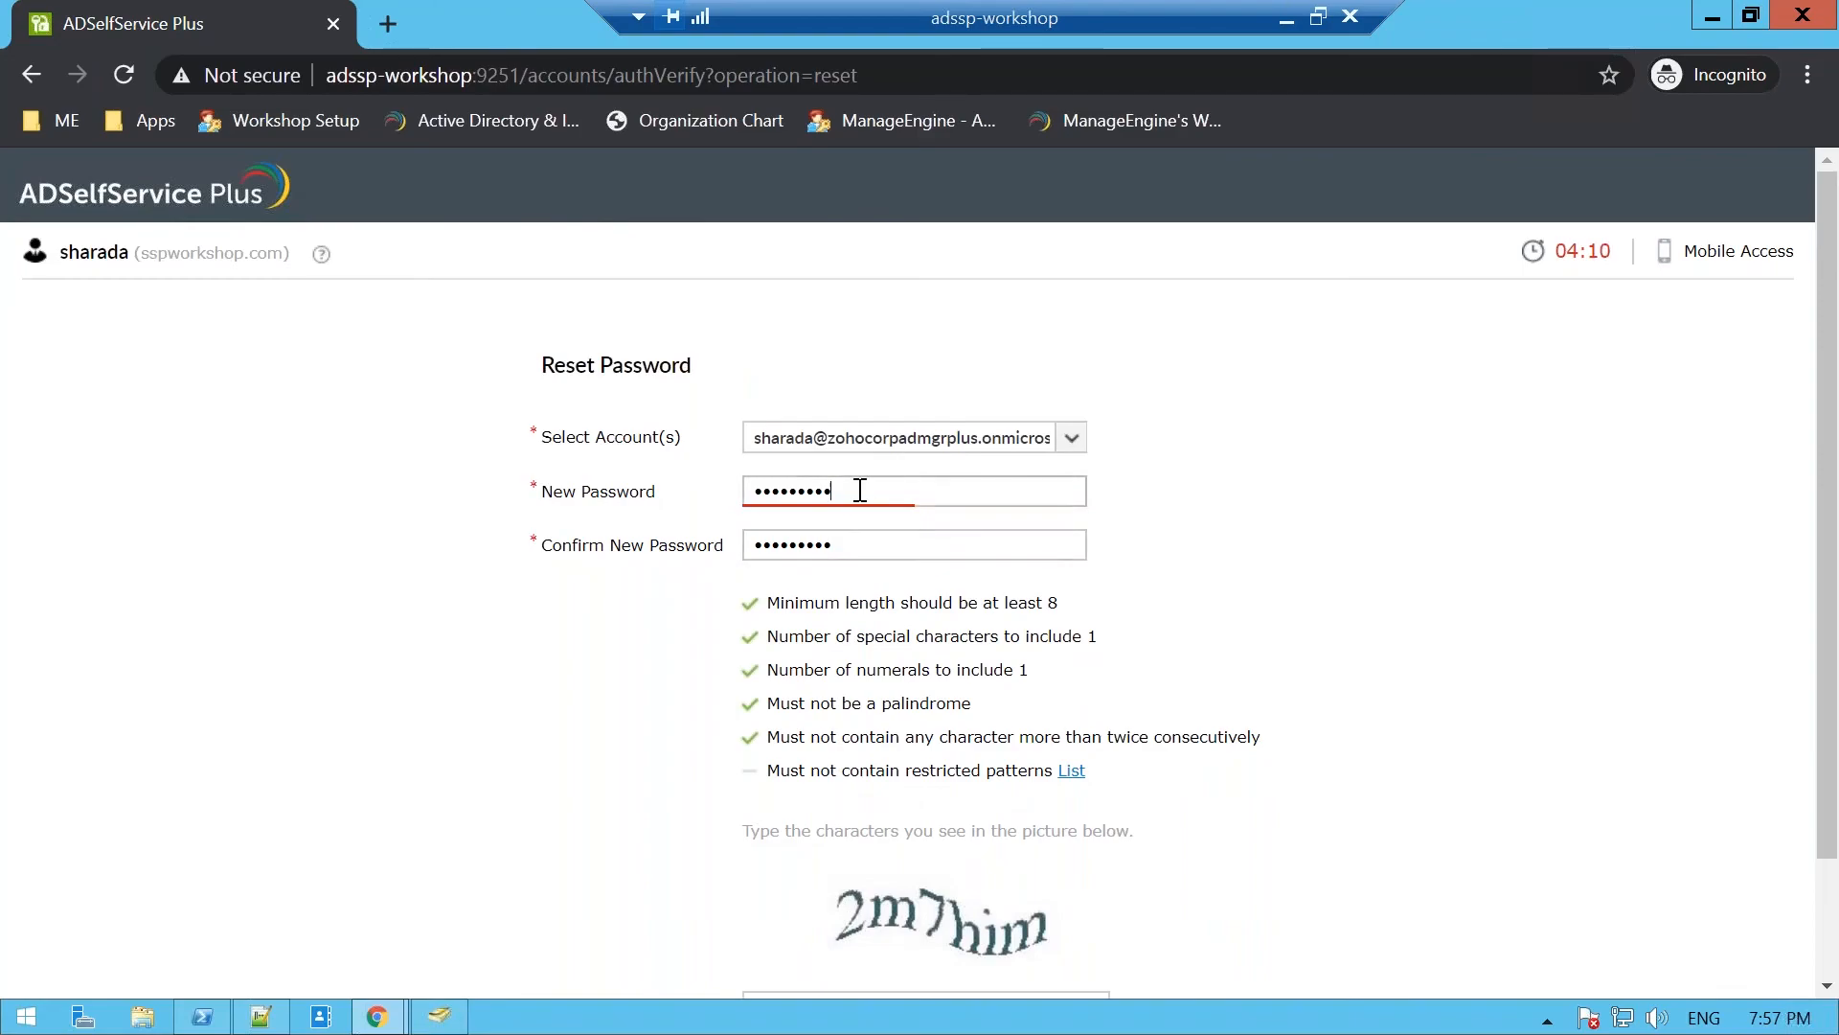
pyautogui.hotkey('ctrl', 'a')
pyautogui.press('BackSpace')
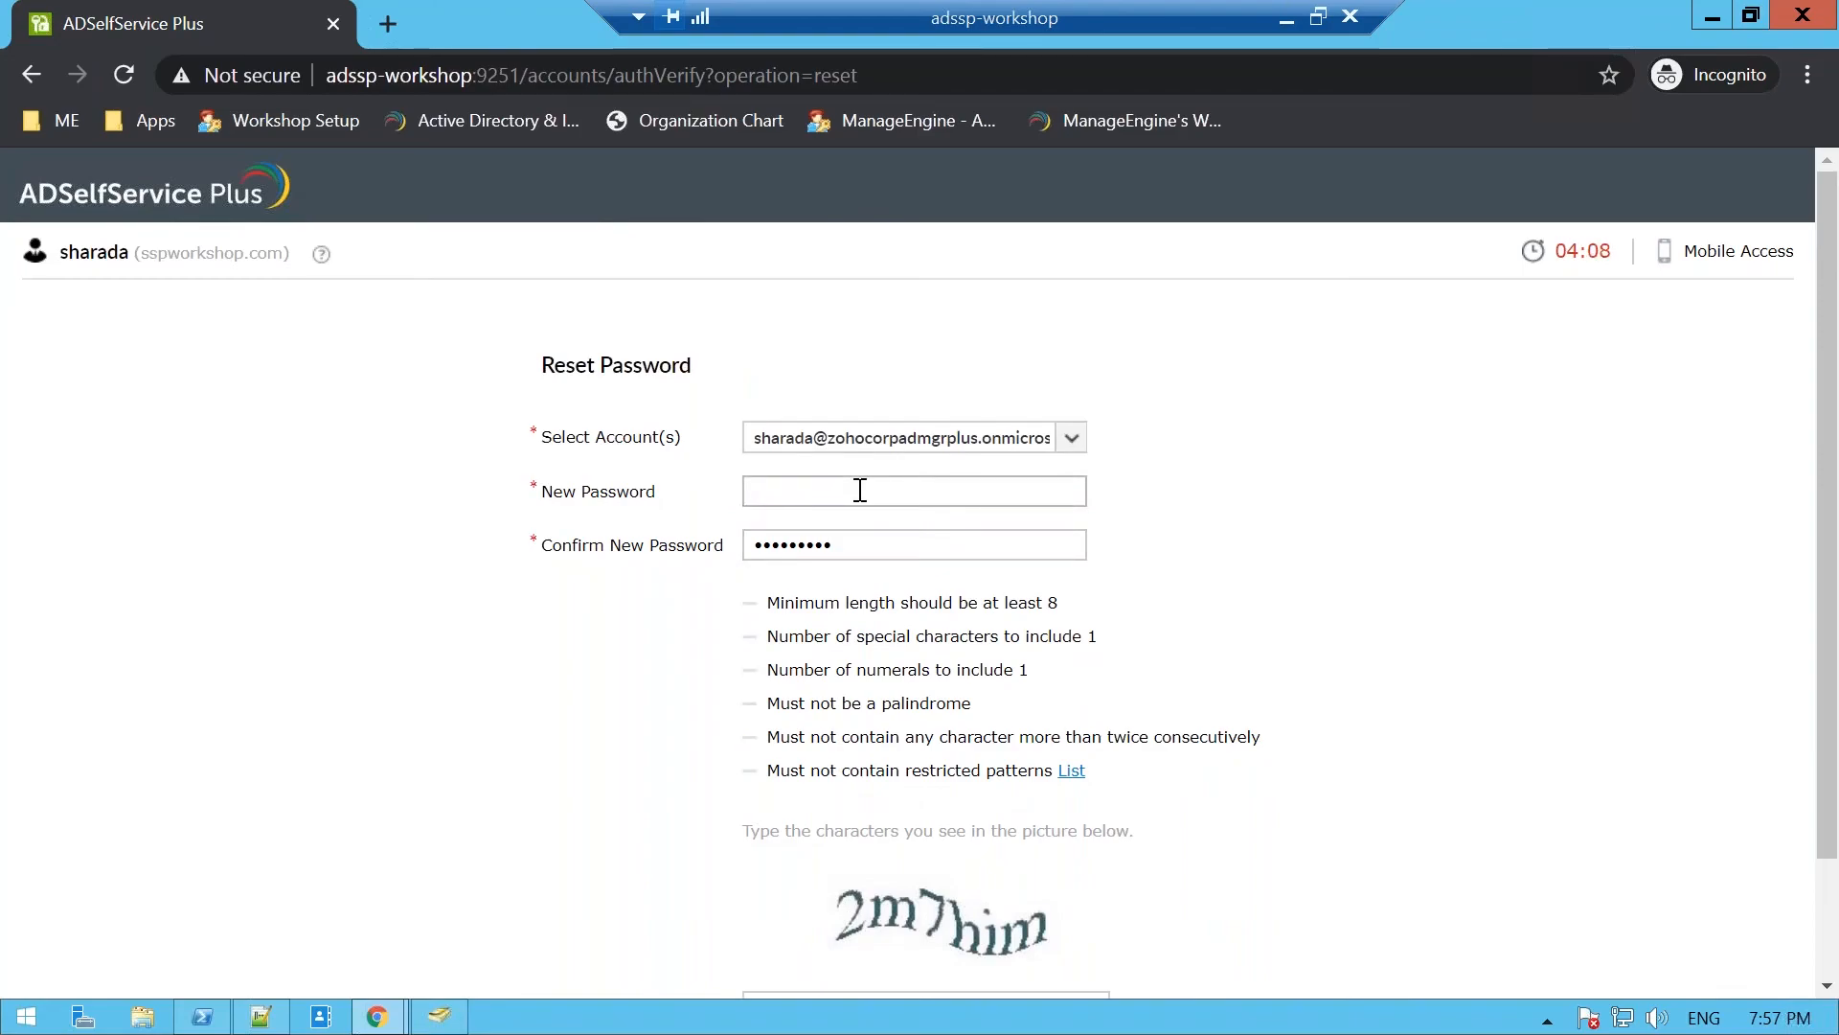
pyautogui.write('•••••••••••')
pyautogui.press('Tab')
pyautogui.write('••••••••••')
# Clear the new password field and cancel the password reset.
pyautogui.scroll(-2, 860, 490)
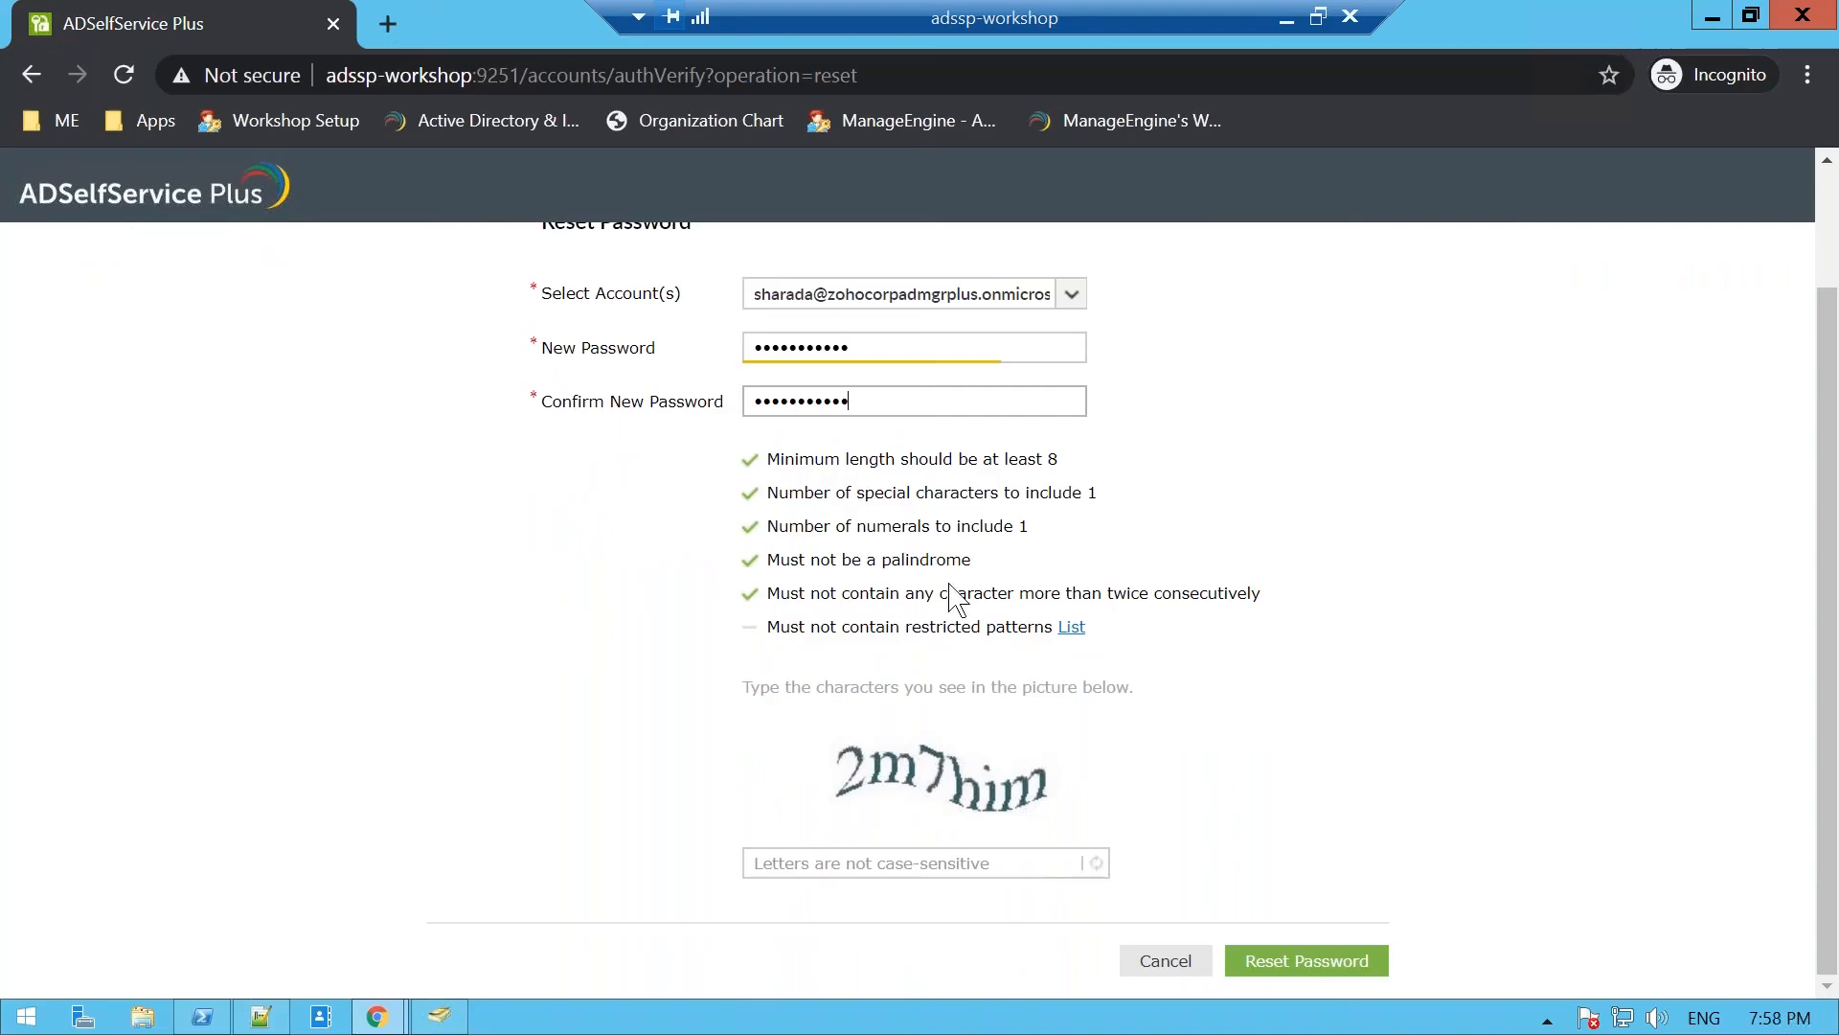
pyautogui.press('BackSpace')
pyautogui.scroll(2, 928, 553)
pyautogui.click(875, 492)
pyautogui.hotkey('ctrl', 'a')
pyautogui.press('BackSpace')
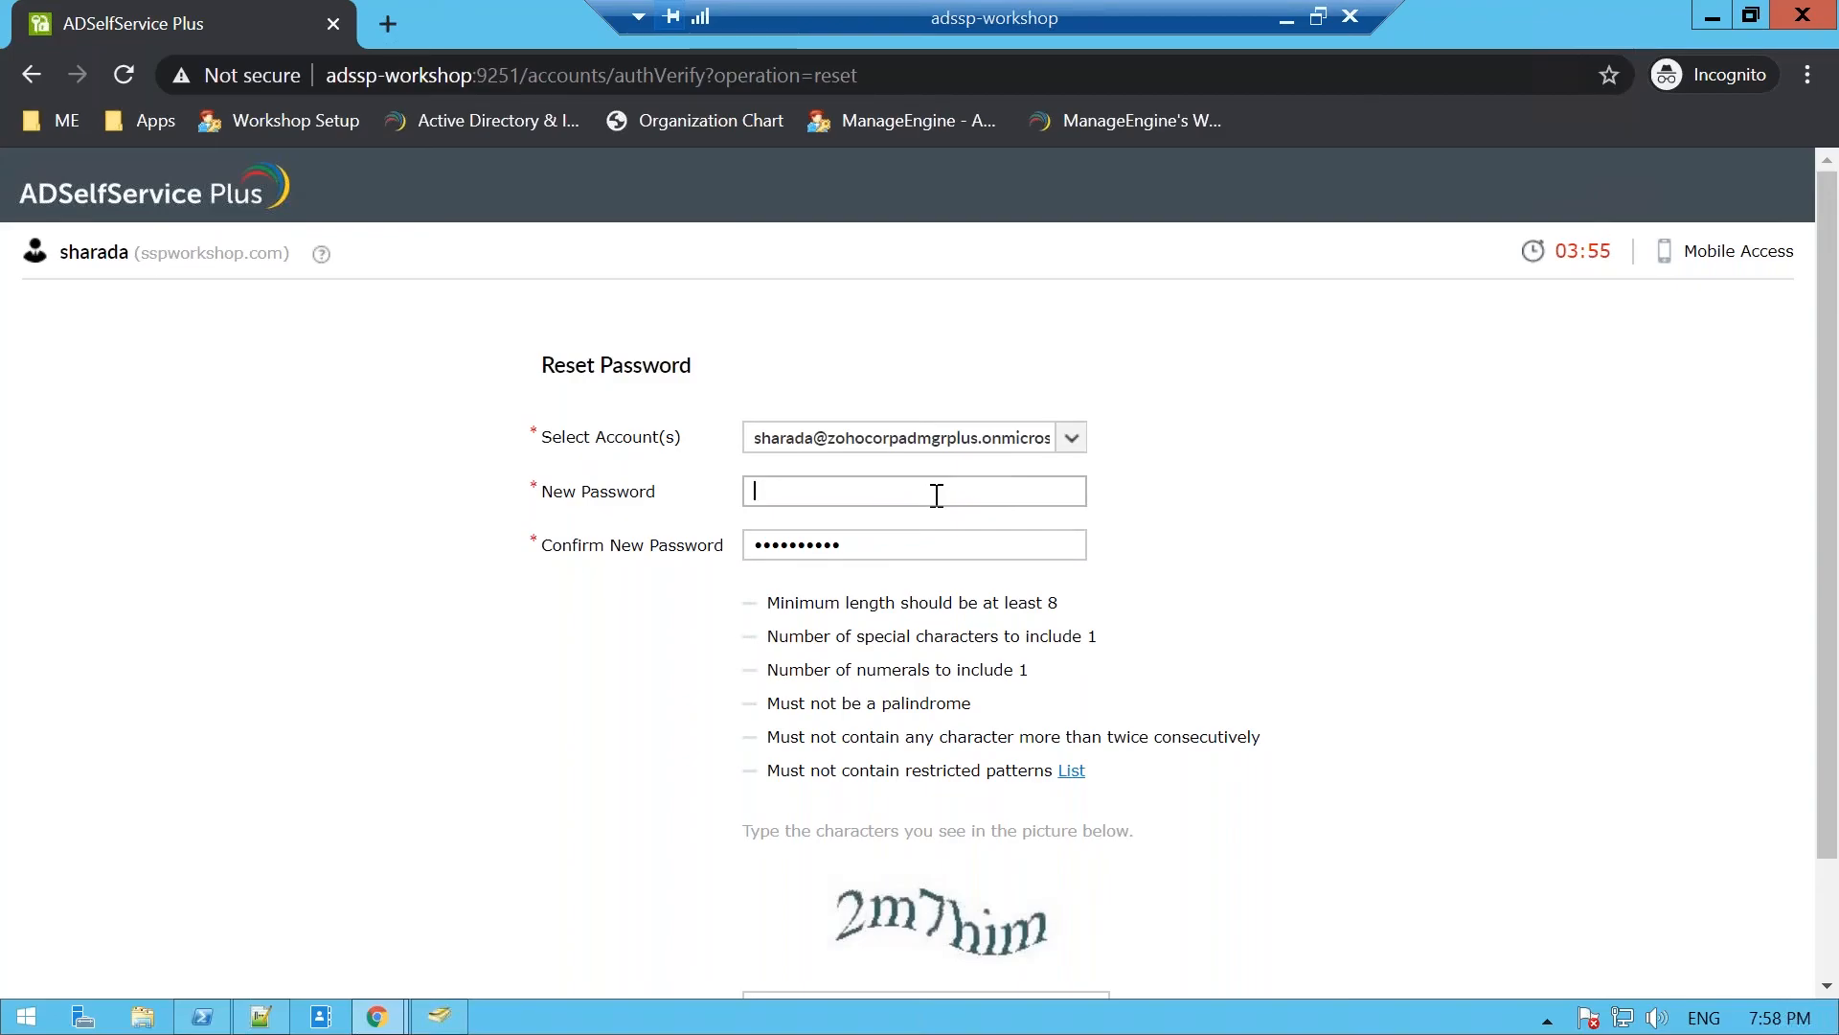
pyautogui.scroll(-2, 937, 495)
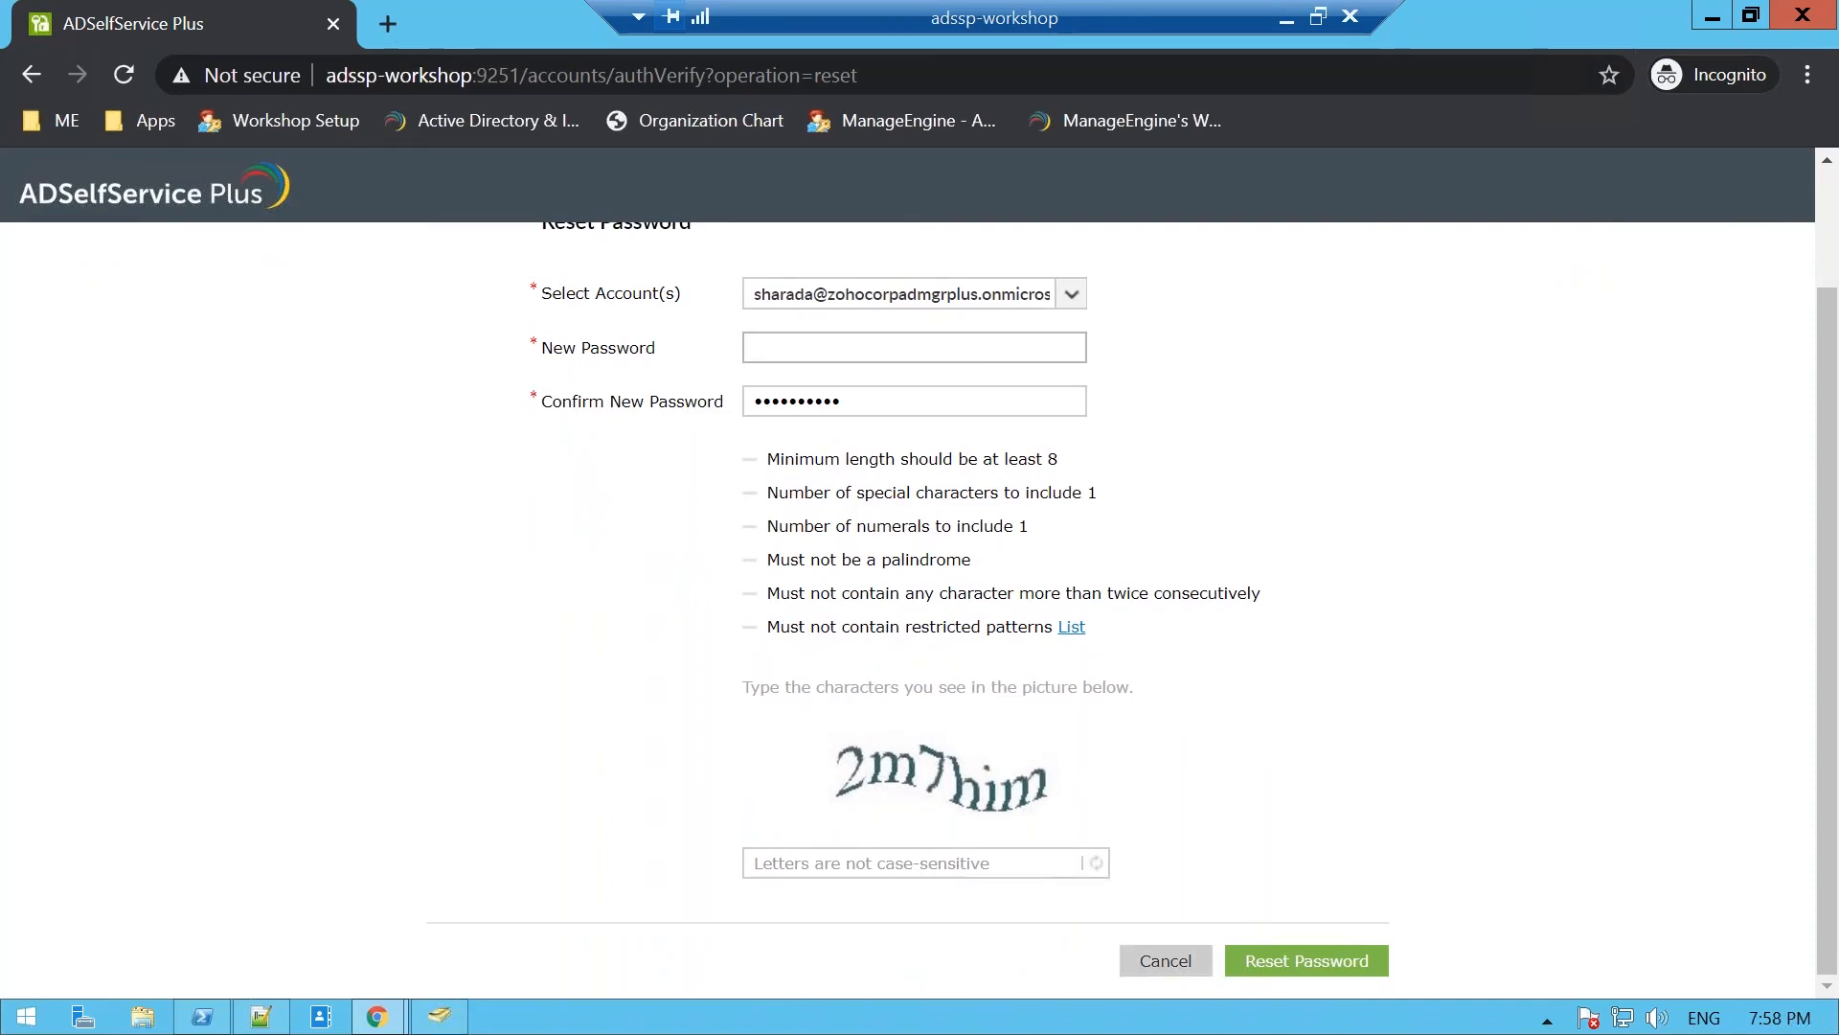
pyautogui.click(1166, 960)
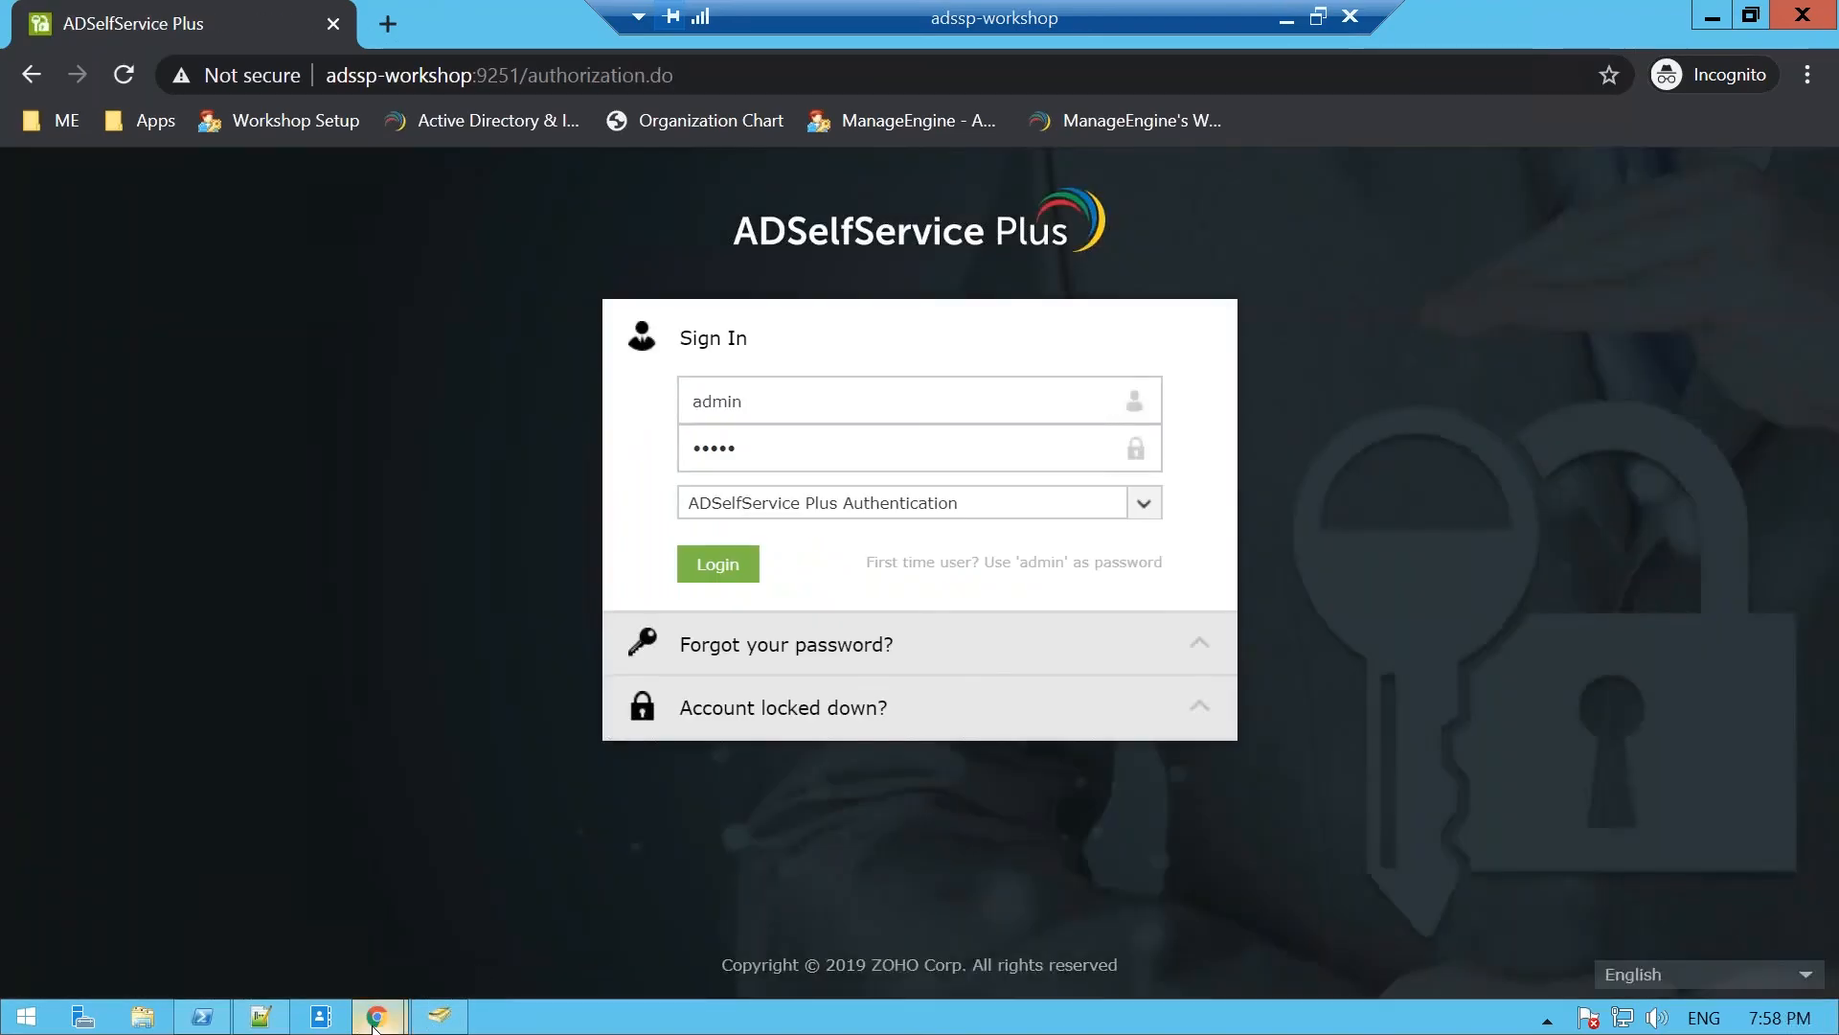
# Switch to the admin console window and open Password Policy Enforcer.
pyautogui.moveTo(378, 1015)
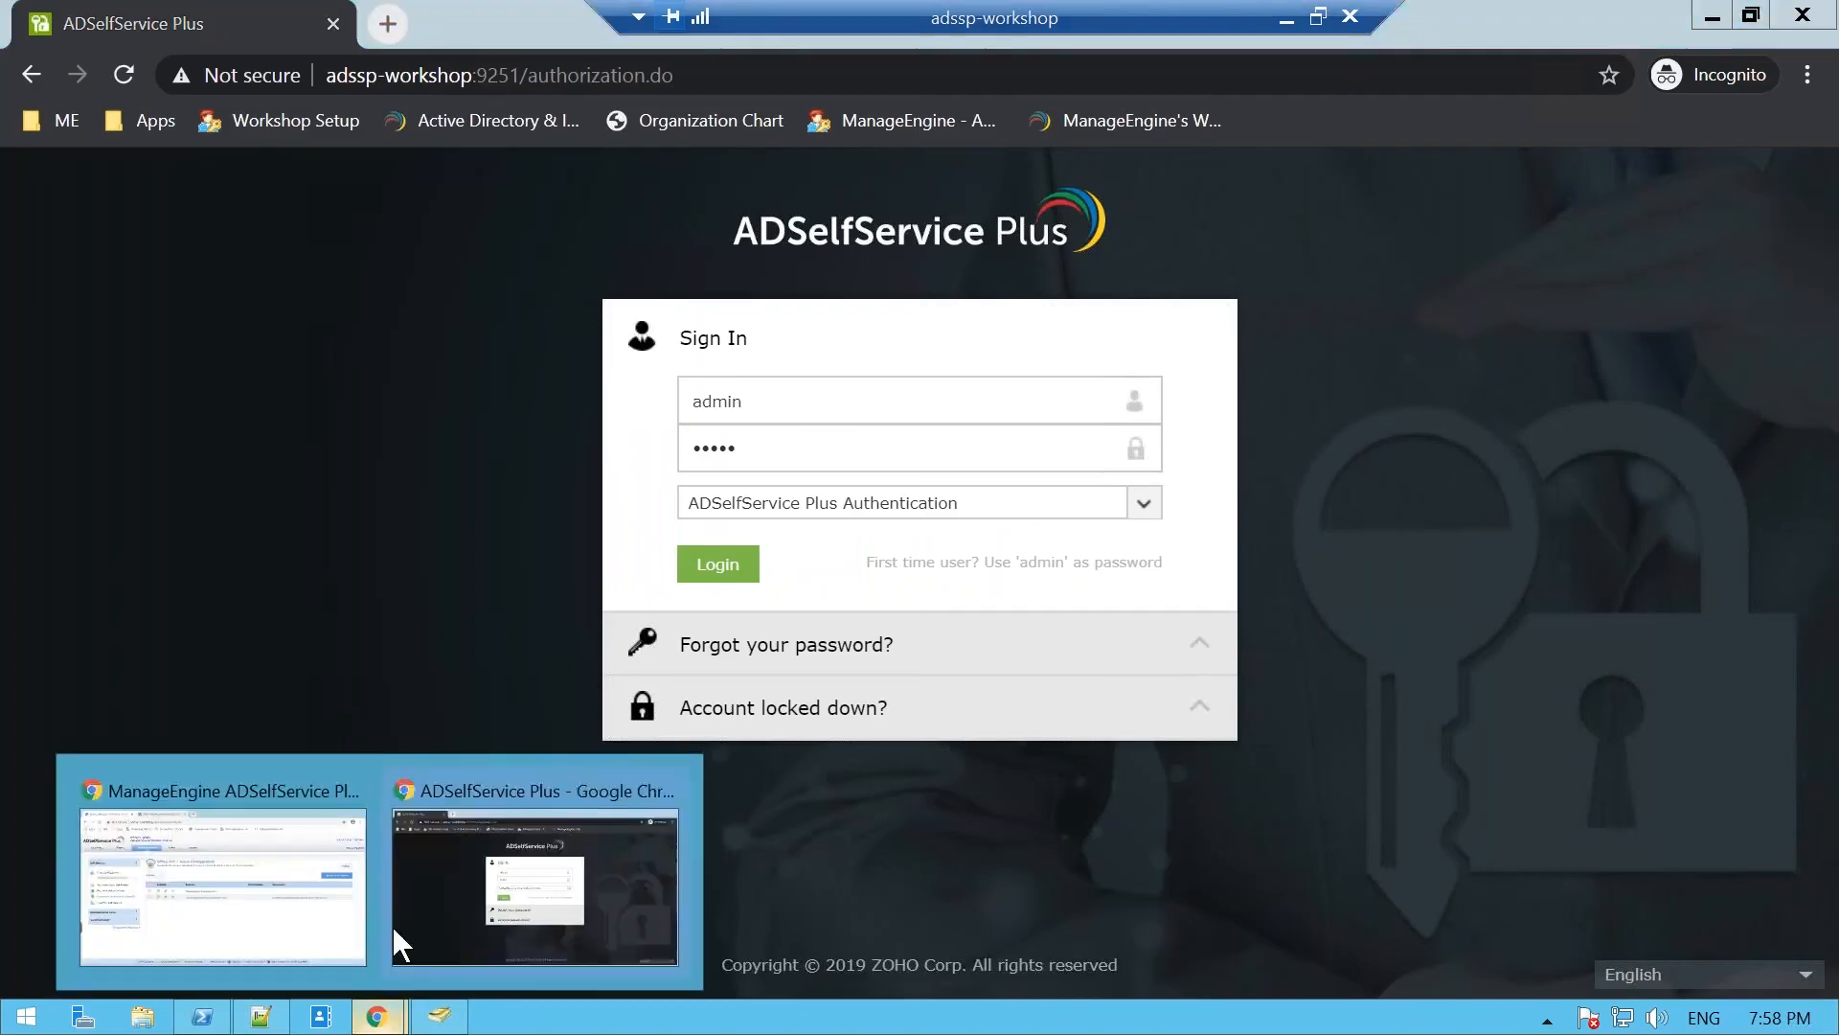
pyautogui.click(335, 905)
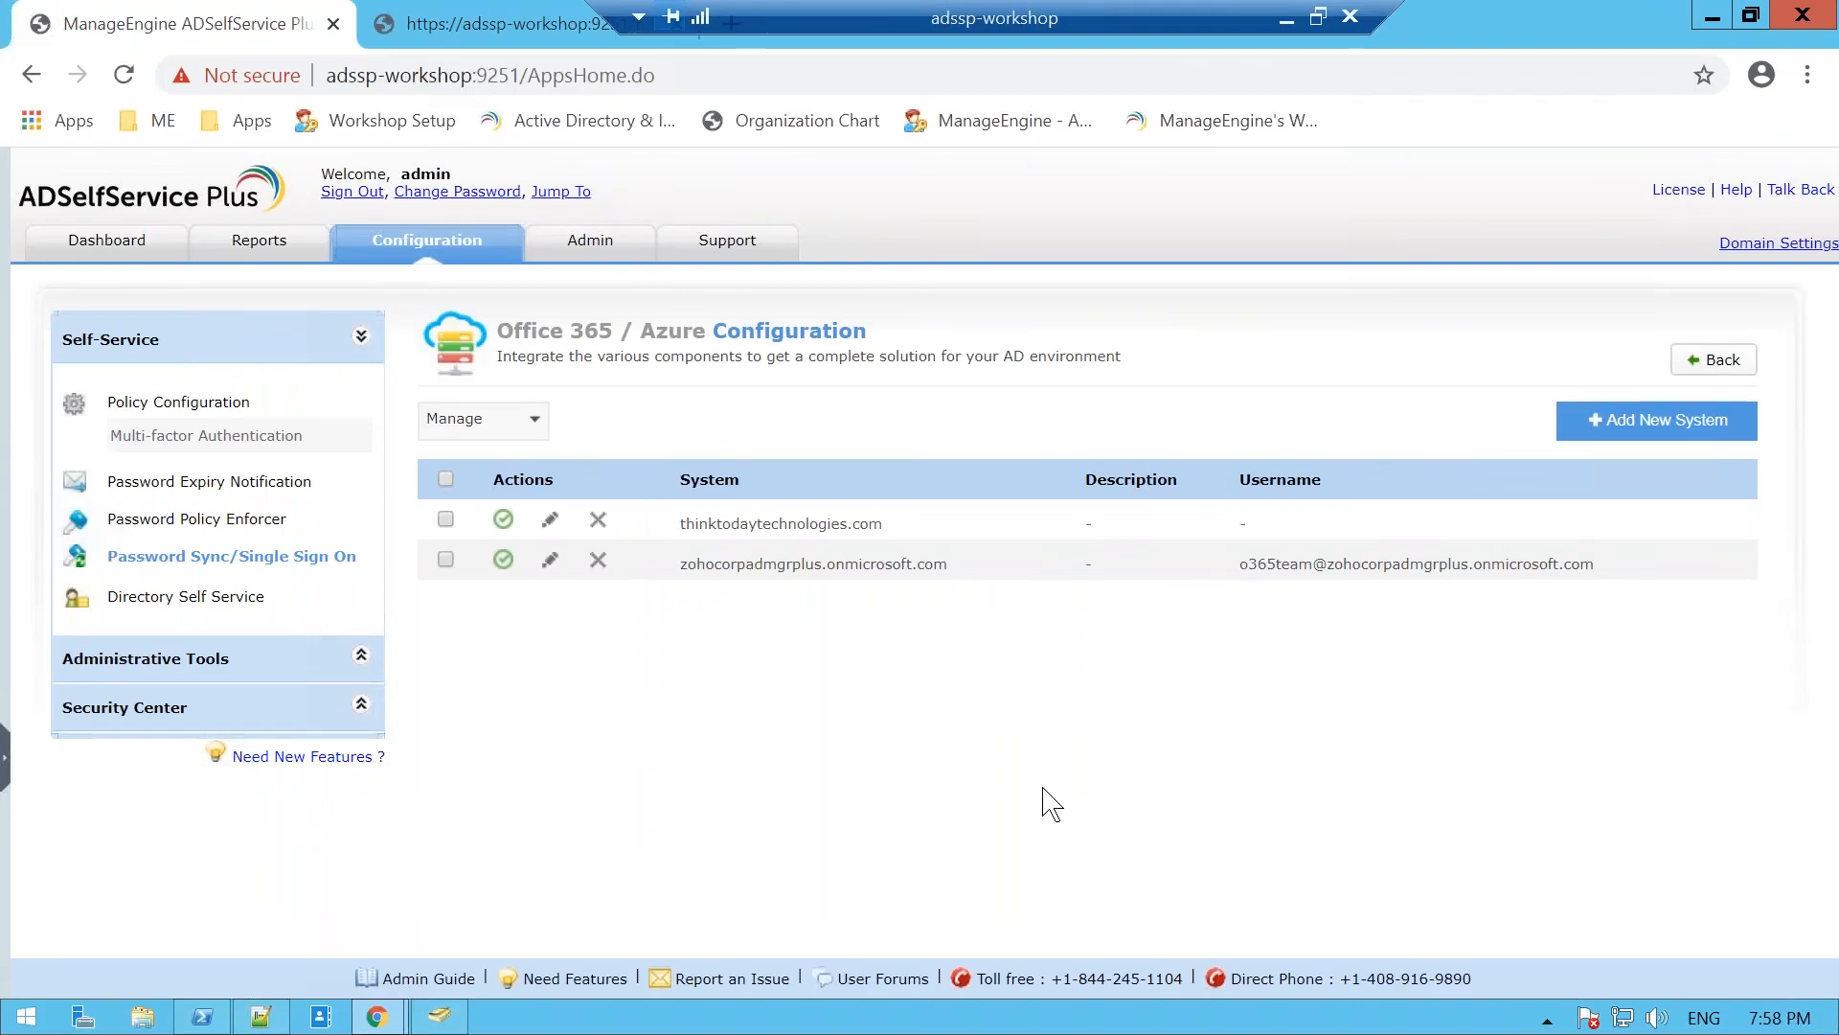
pyautogui.click(260, 526)
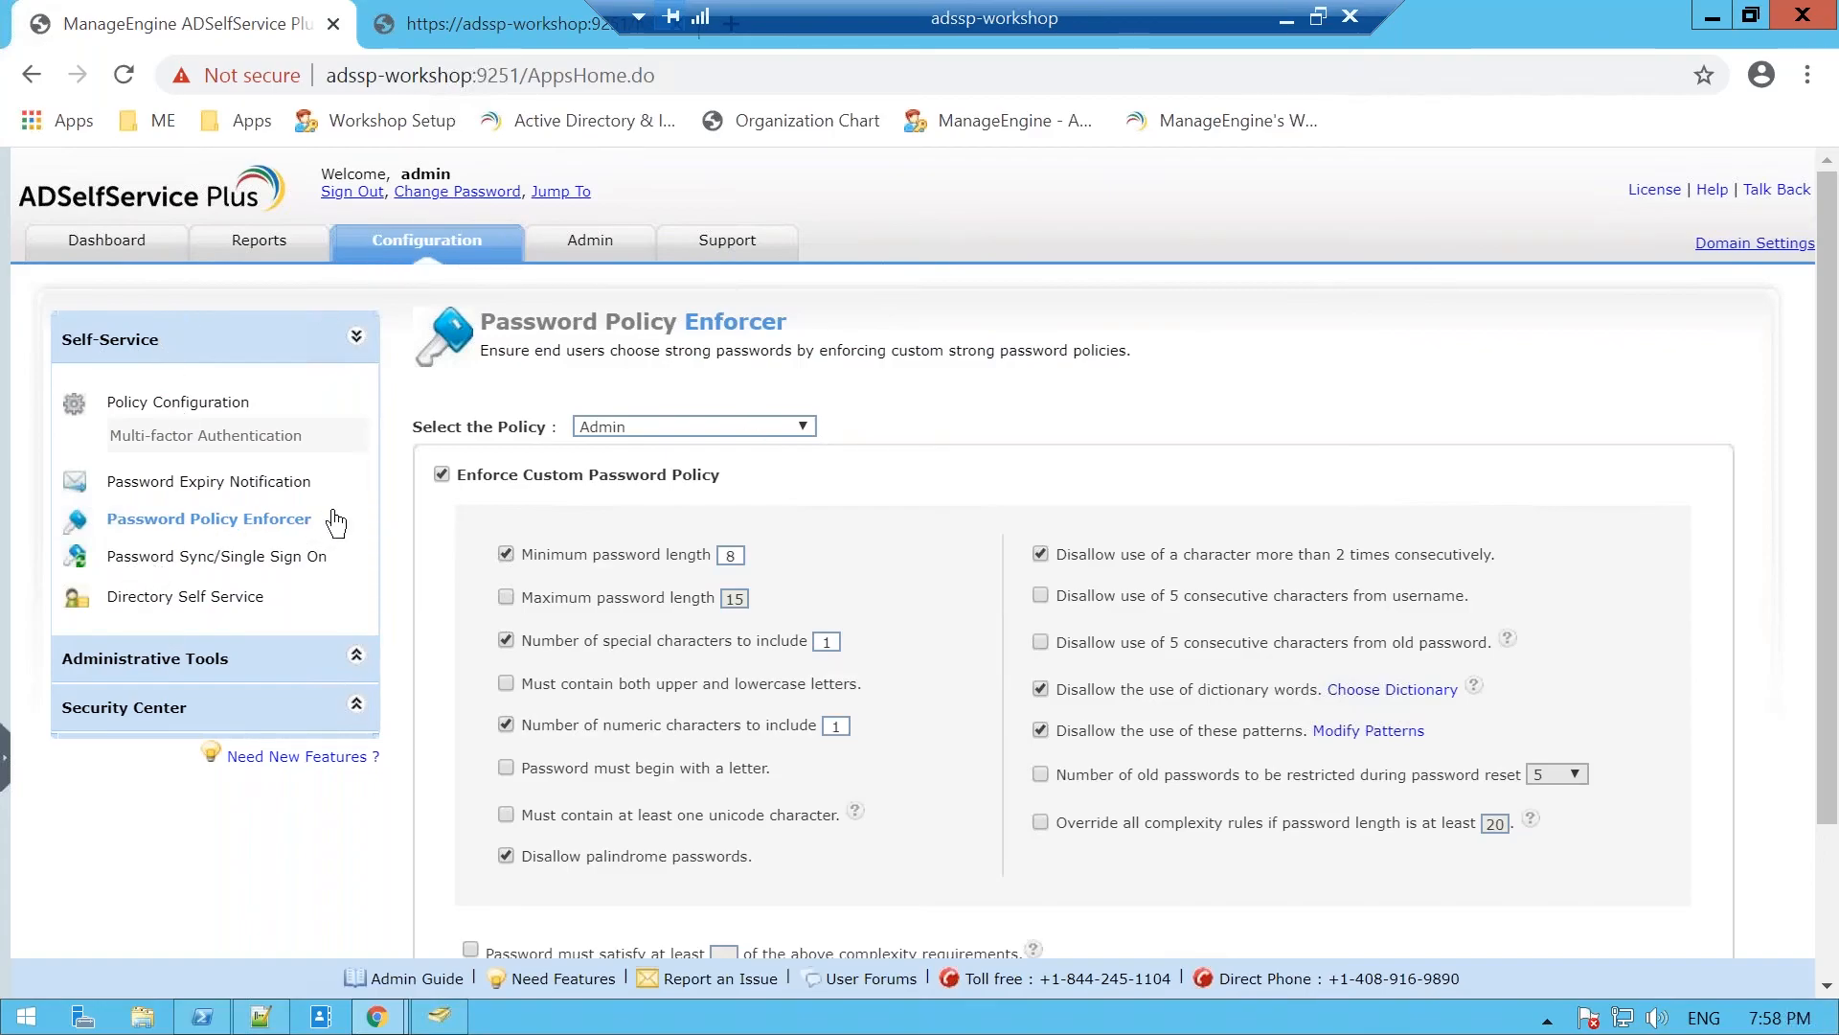
# Select the Finance policy and enable Enforce Custom Password Policy.
pyautogui.scroll(-2, 1044, 344)
pyautogui.click(801, 232)
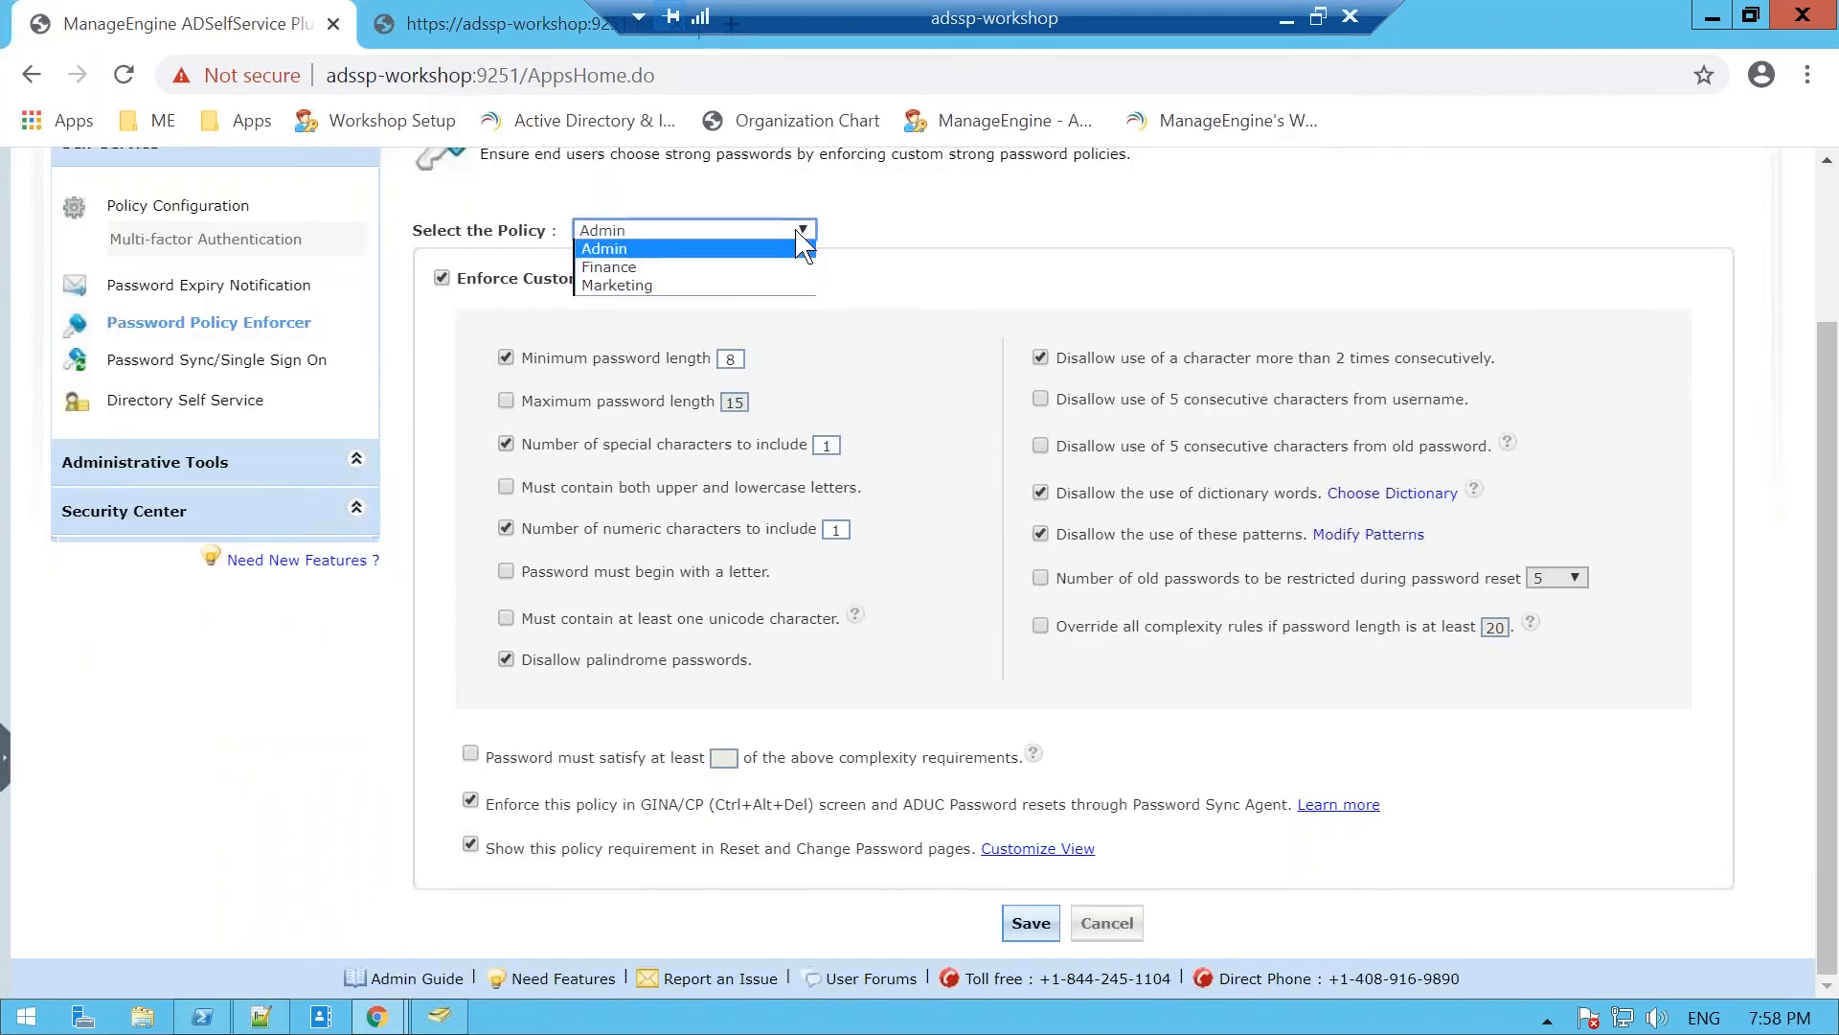
pyautogui.click(732, 268)
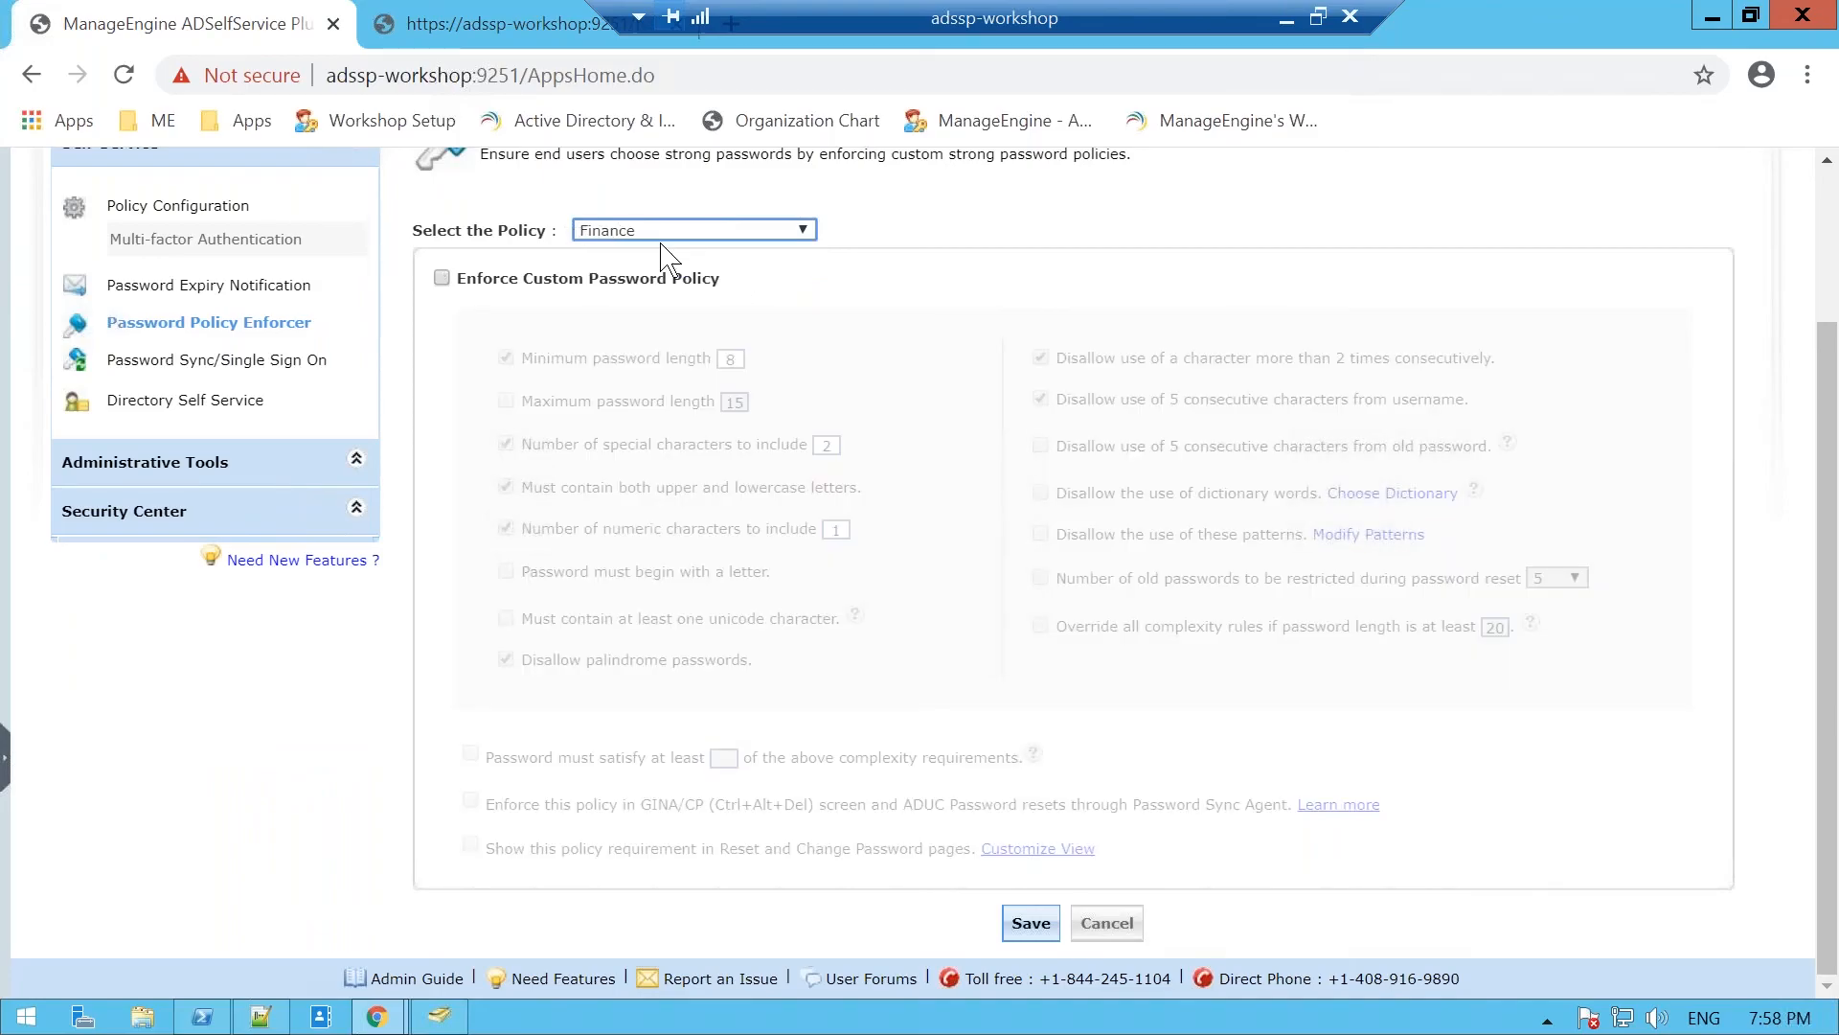
pyautogui.click(442, 278)
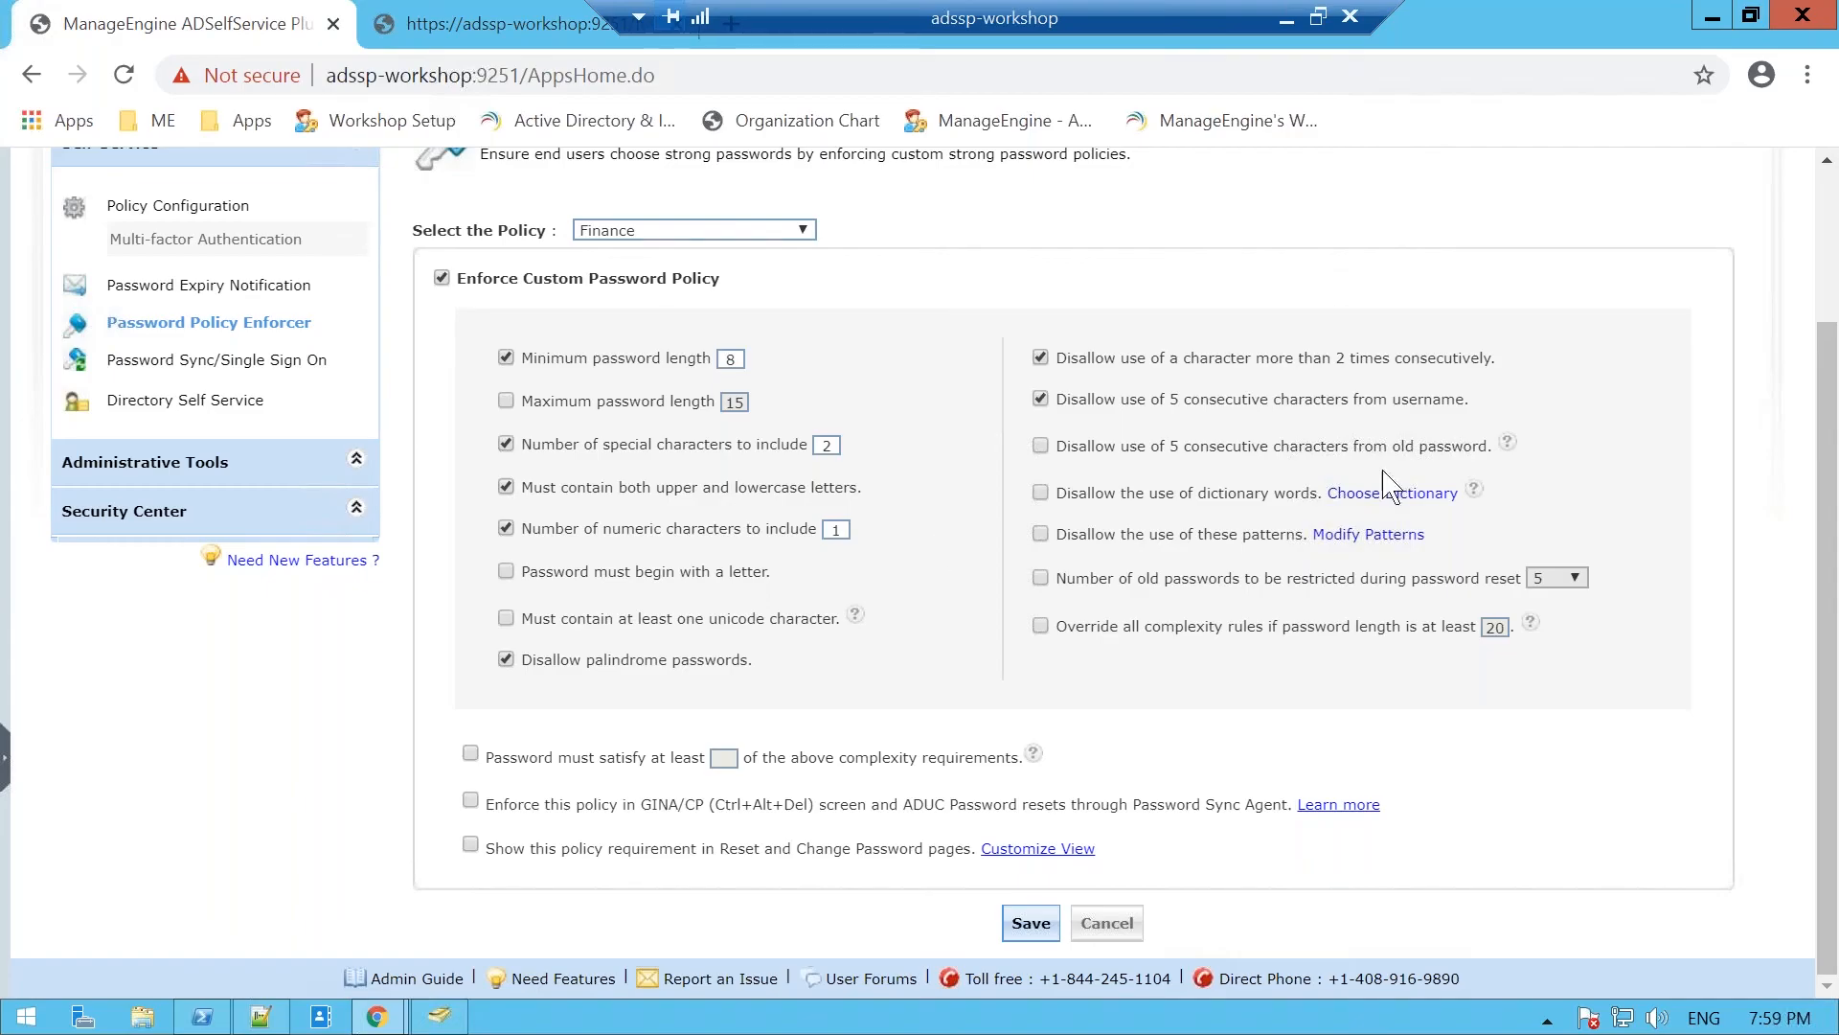
# Switch to the Admin policy, turn off Disallow the use of these patterns, and save.
pyautogui.click(781, 233)
pyautogui.click(747, 251)
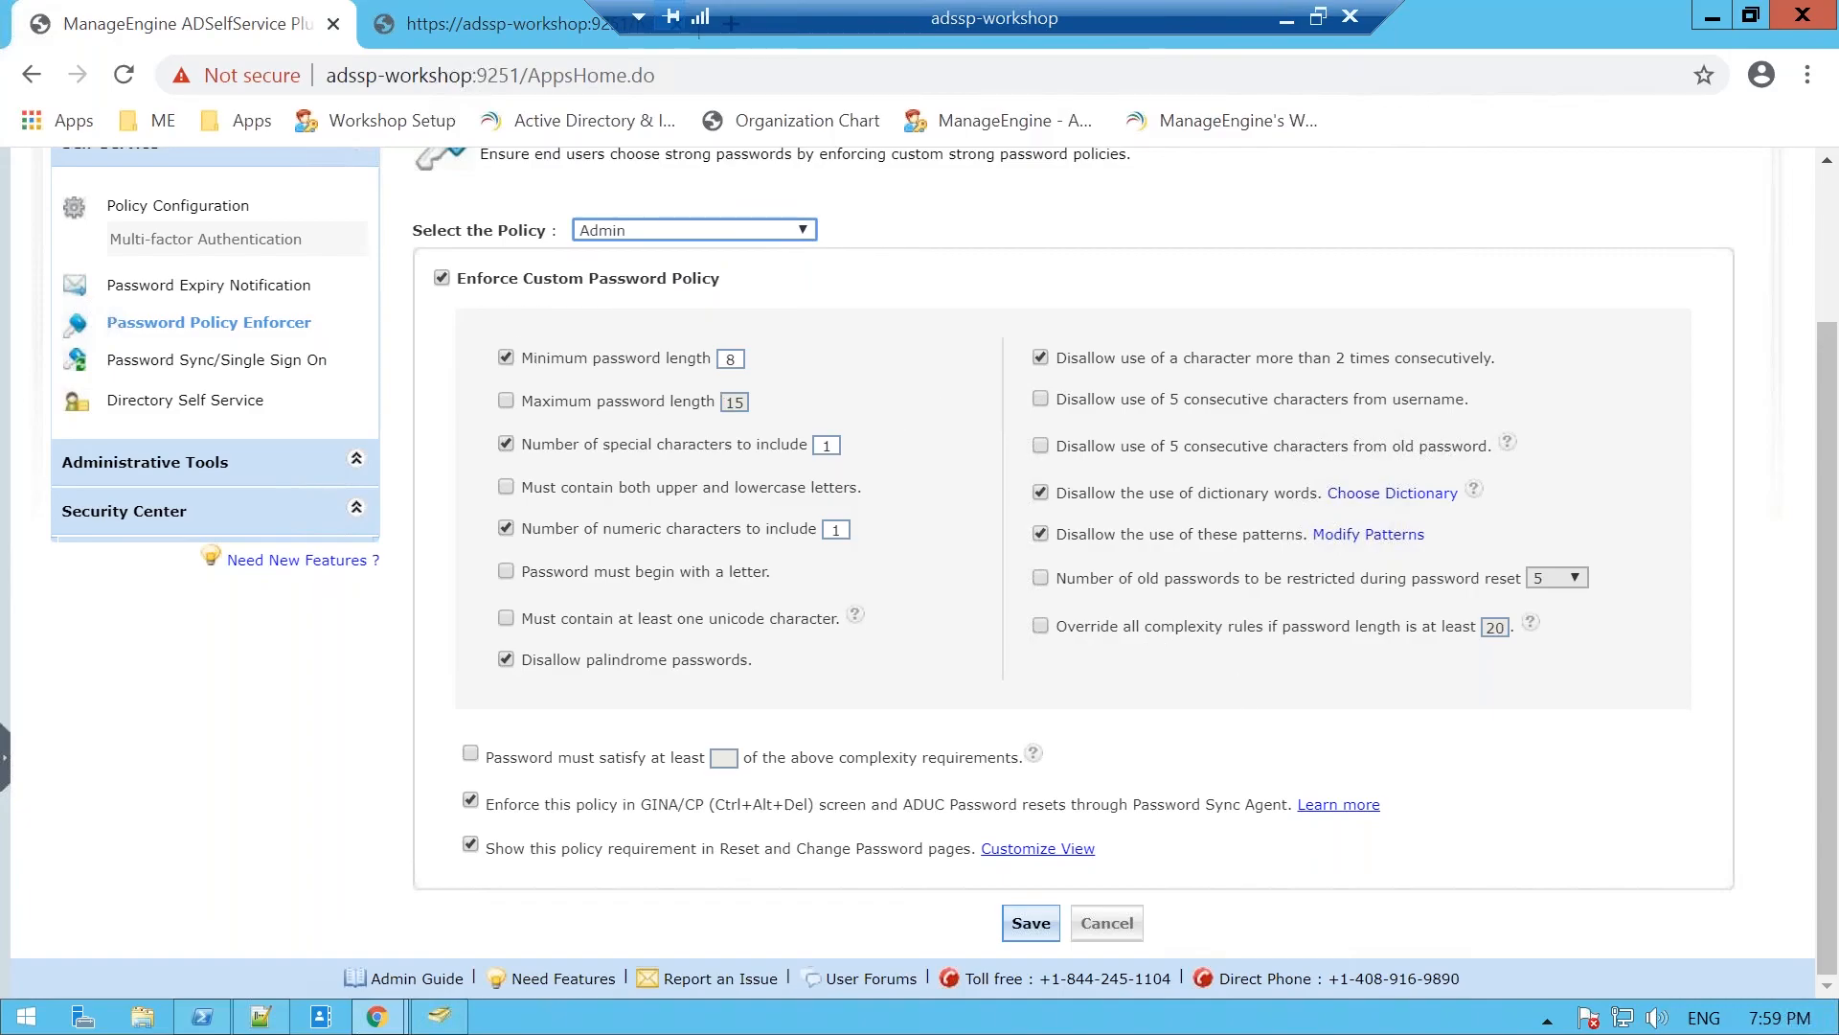
pyautogui.click(725, 759)
pyautogui.click(1039, 533)
pyautogui.click(1031, 923)
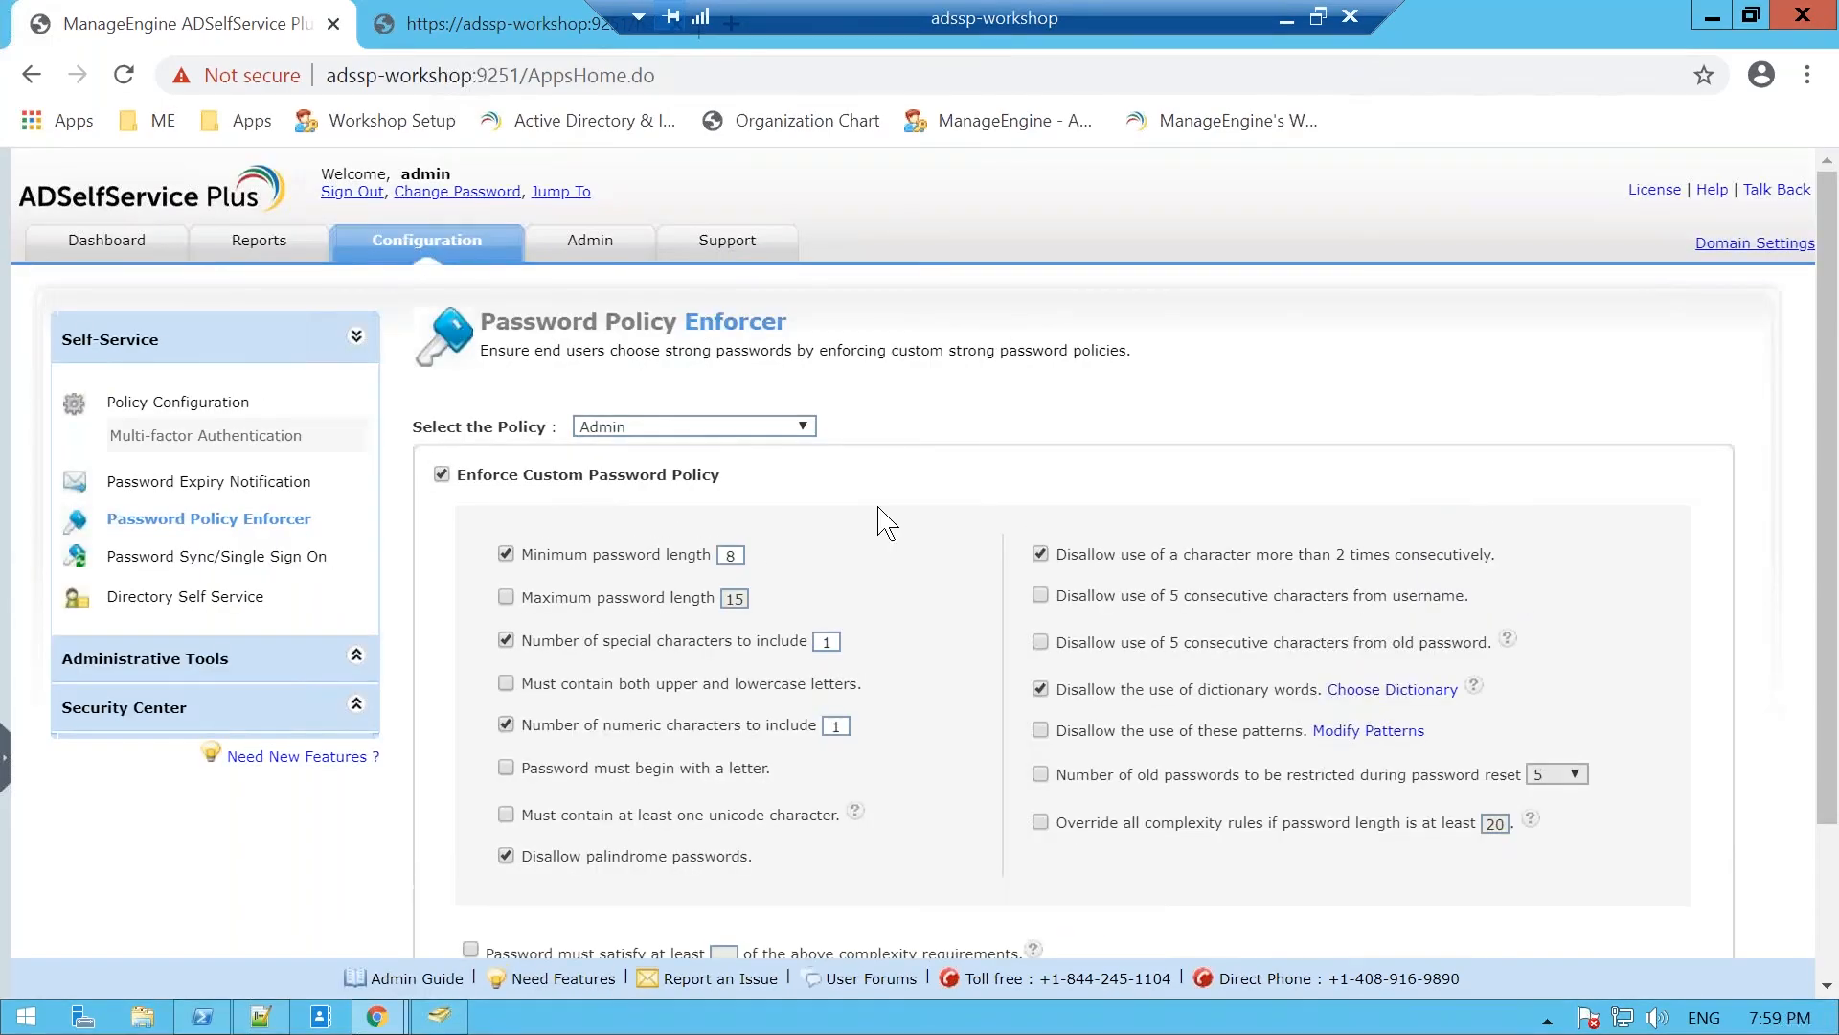
# Return to the end-user portal and try to sign in with the user's username and password.
pyautogui.scroll(-2, 877, 532)
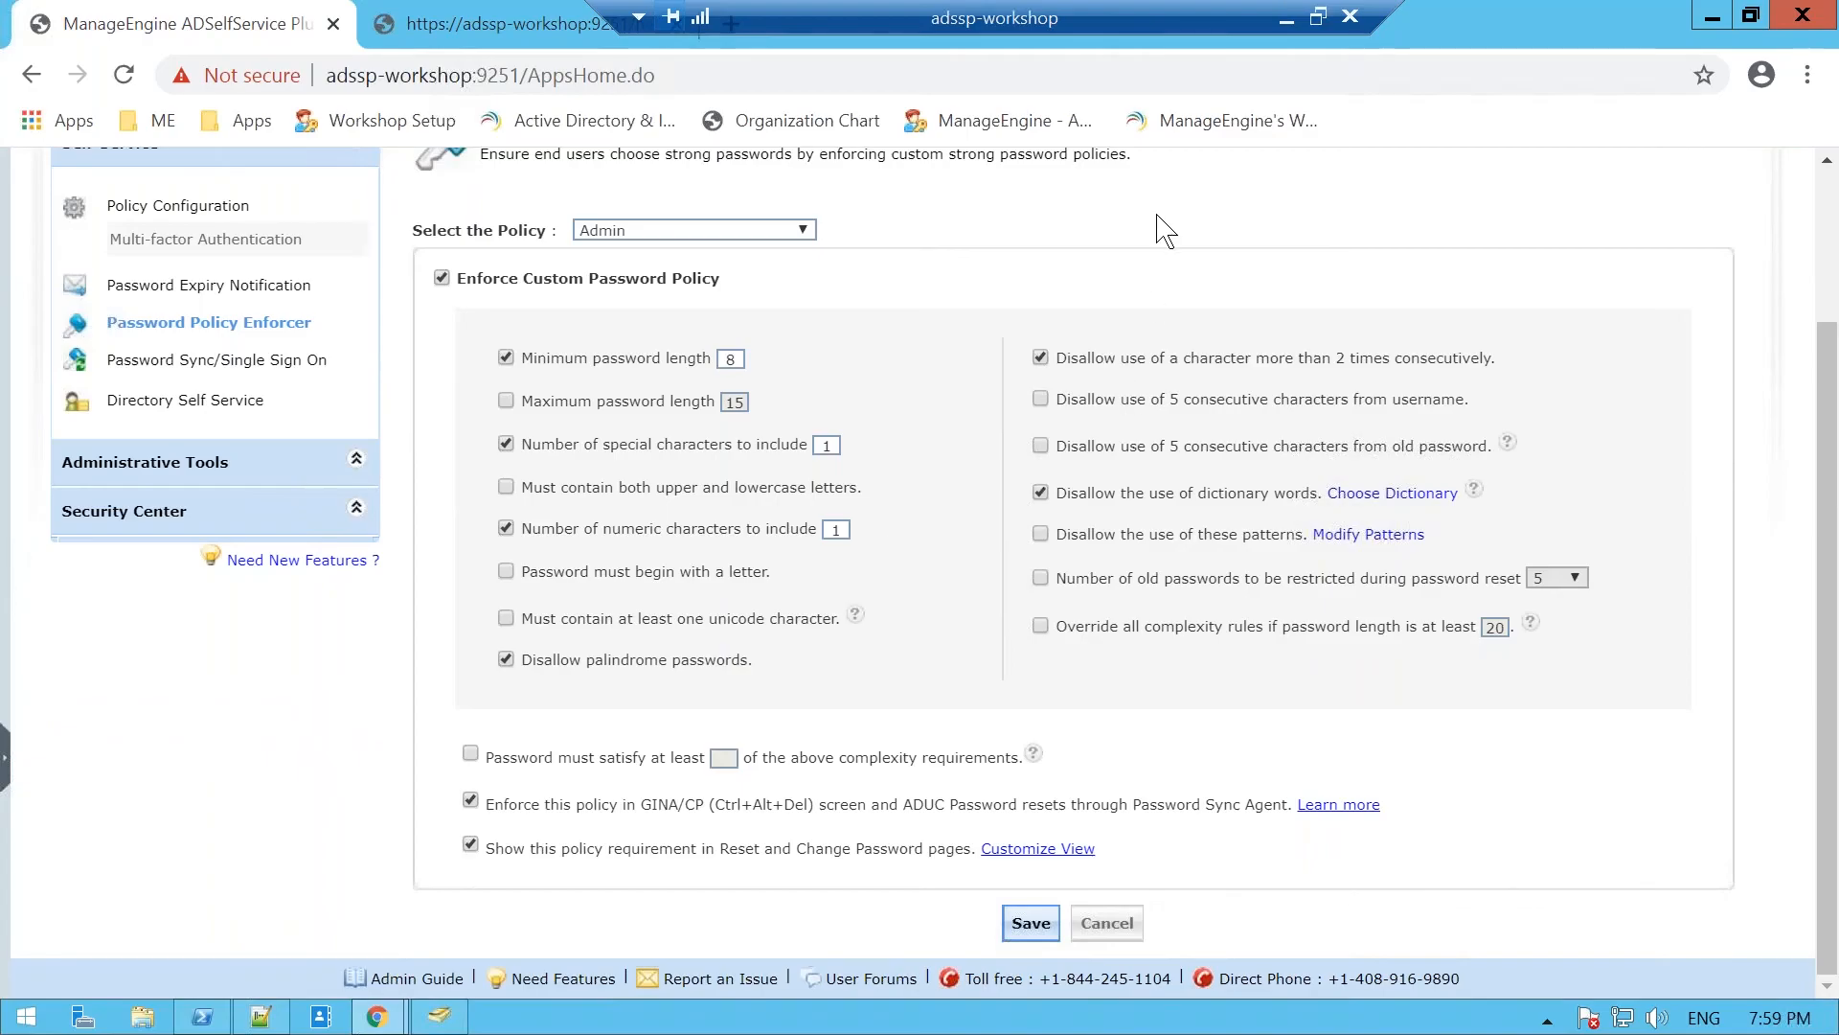
pyautogui.scroll(2, 1161, 230)
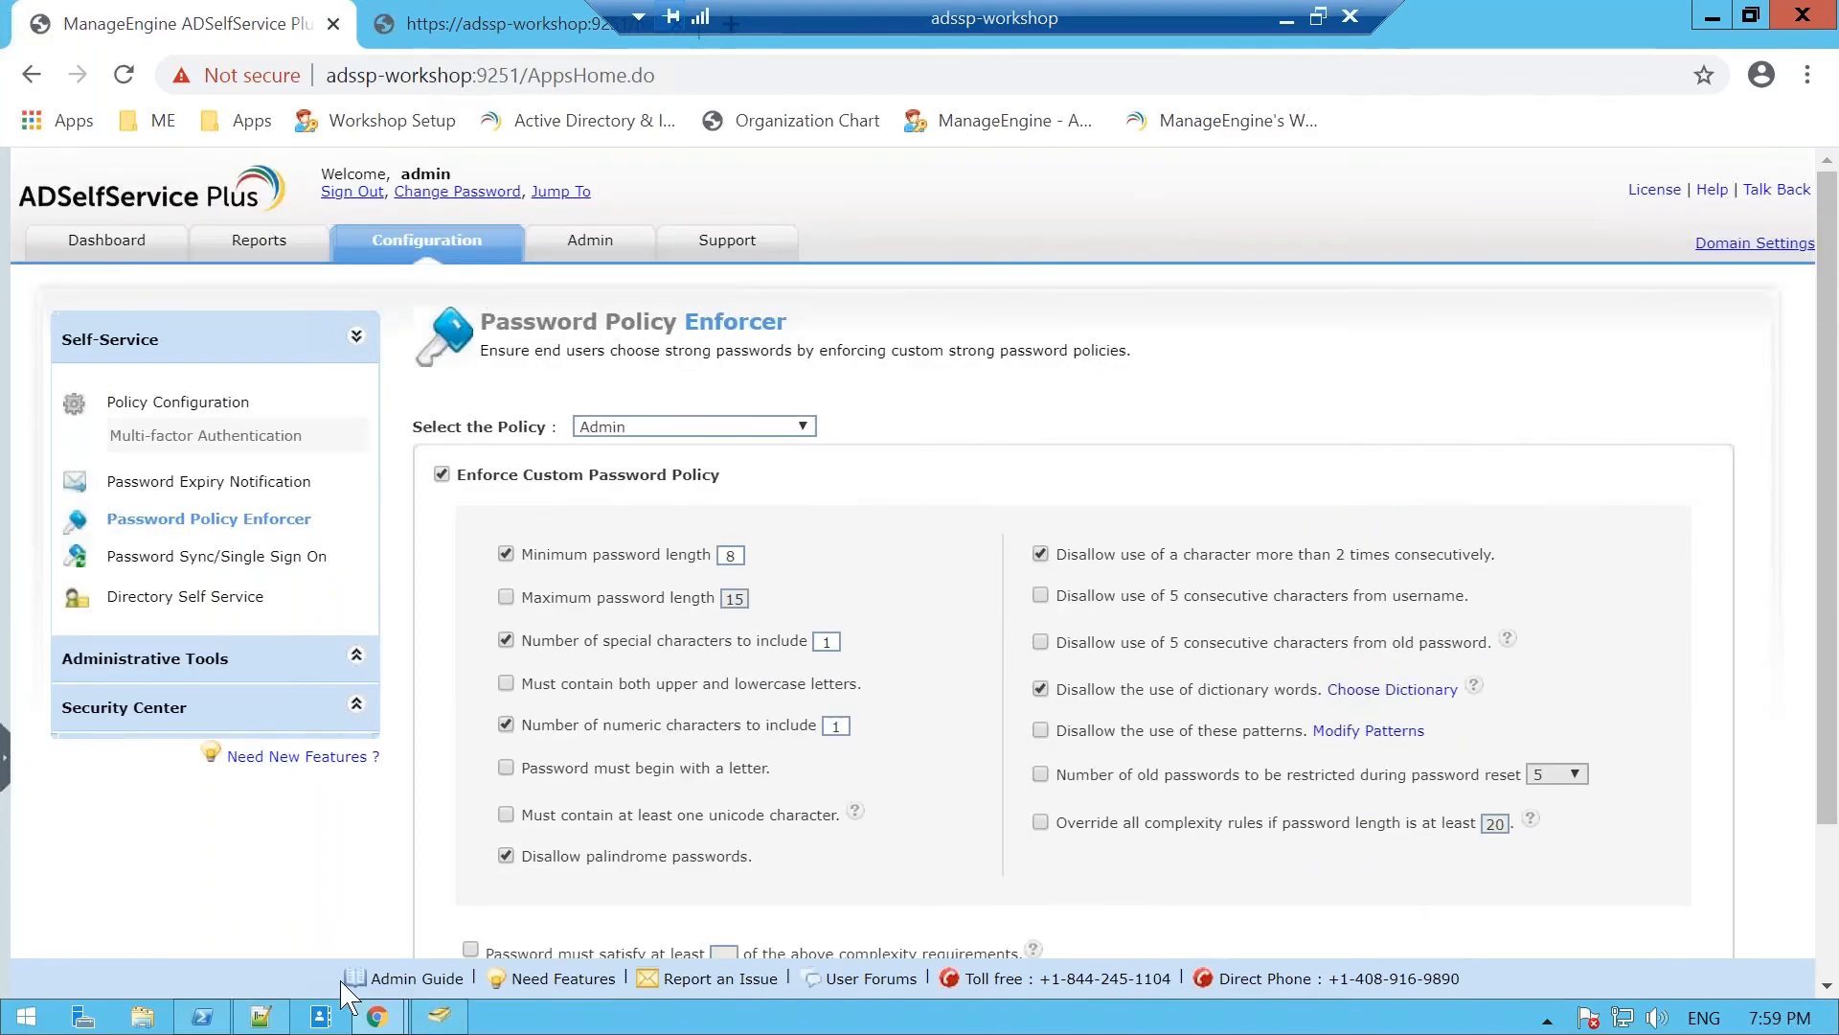
pyautogui.moveTo(378, 1017)
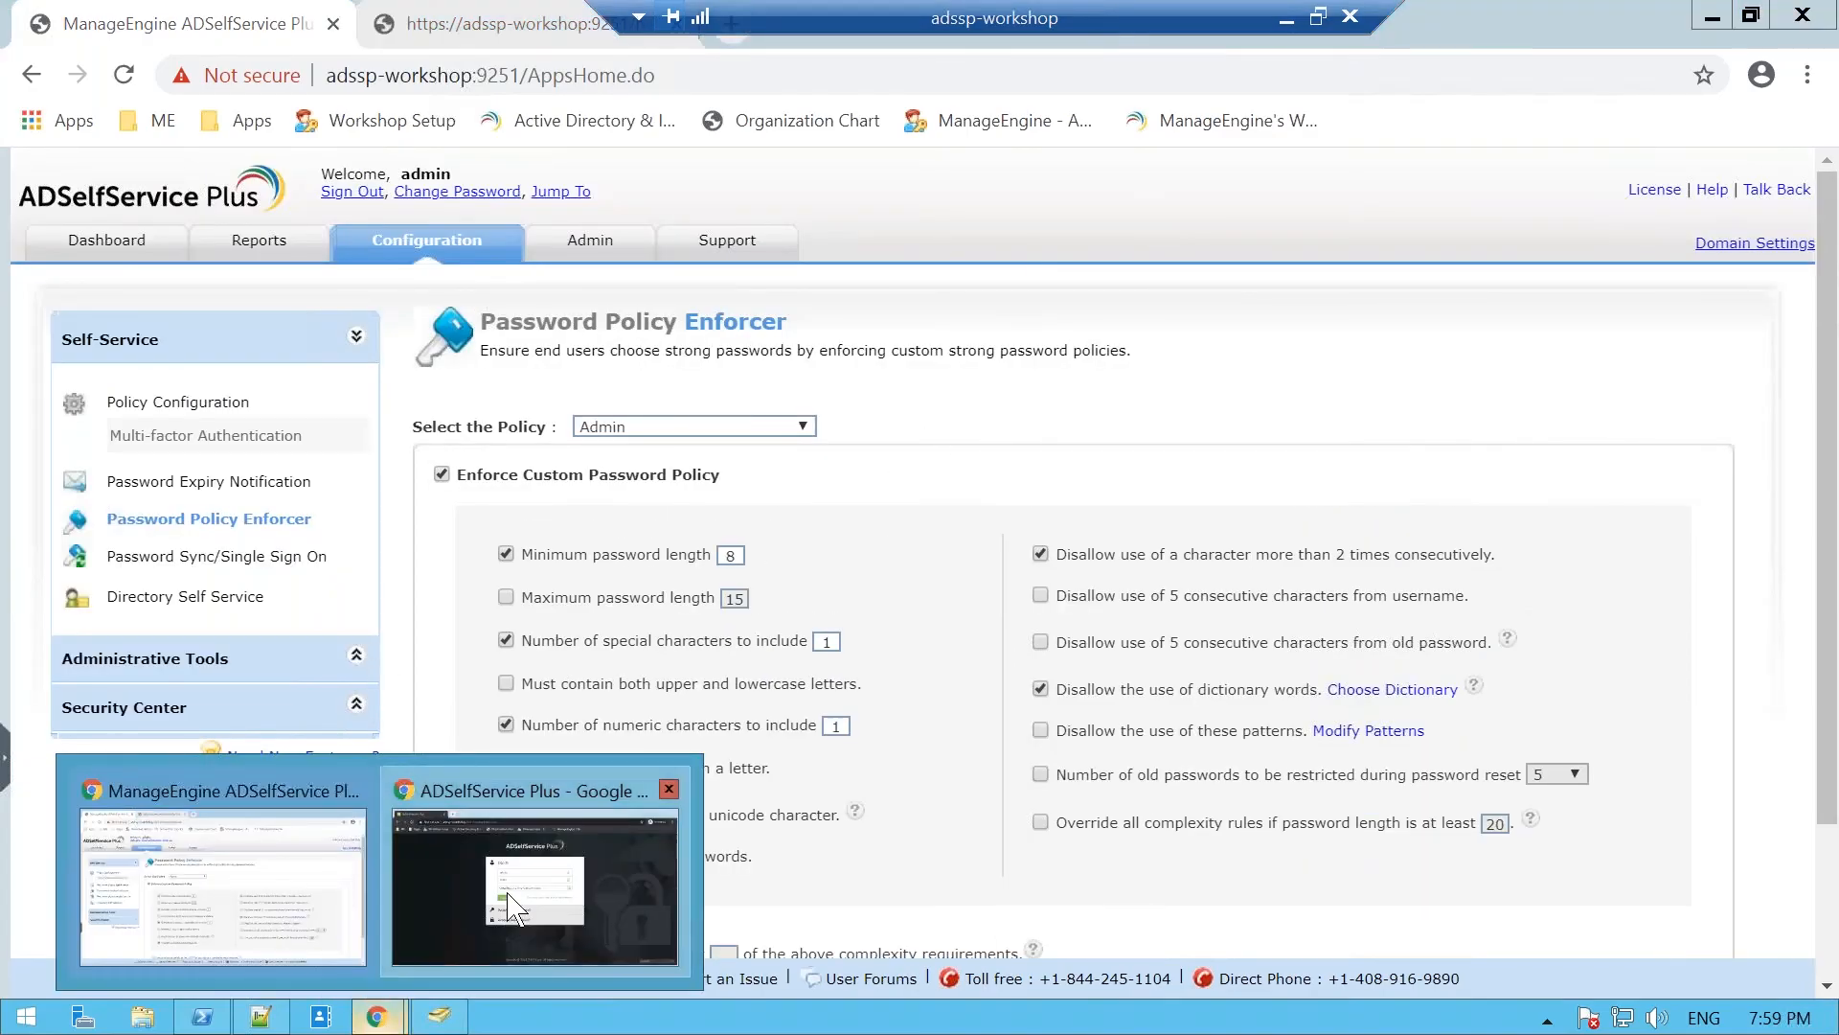
pyautogui.click(541, 876)
pyautogui.doubleClick(812, 400)
pyautogui.write('sharada')
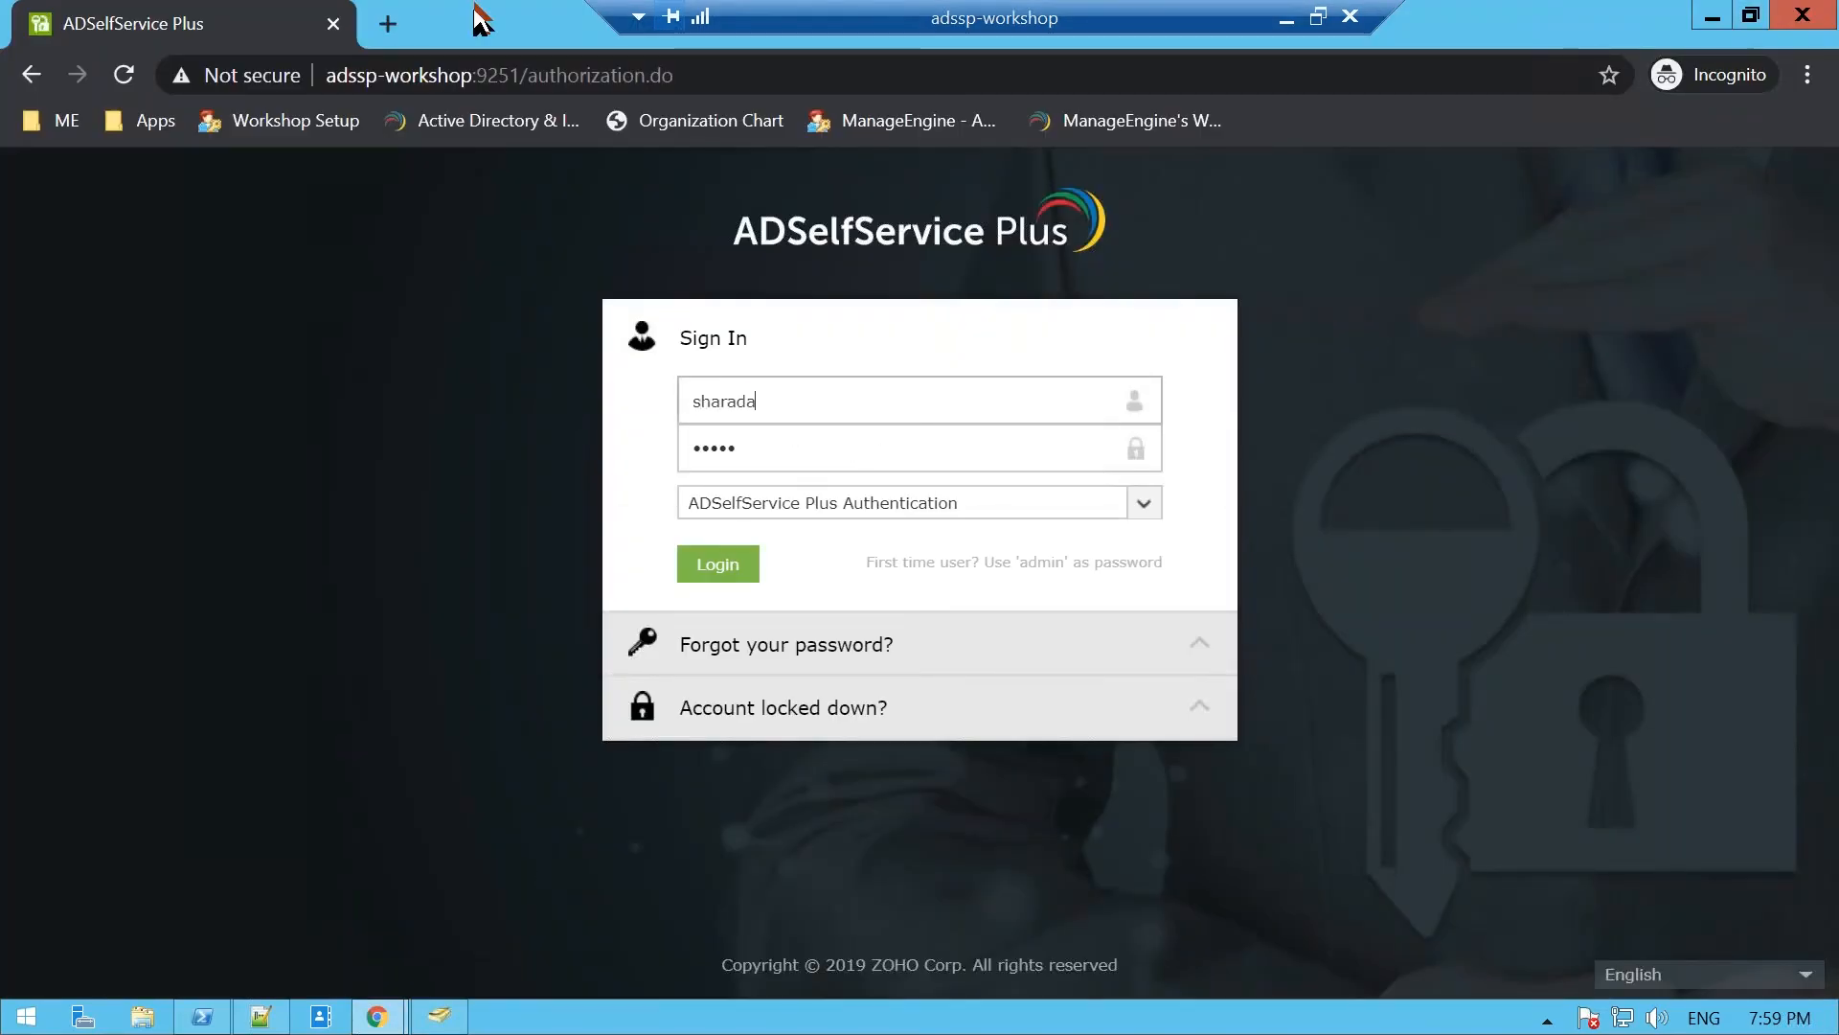
pyautogui.press('Tab')
pyautogui.write('••••••')
pyautogui.press('Return')
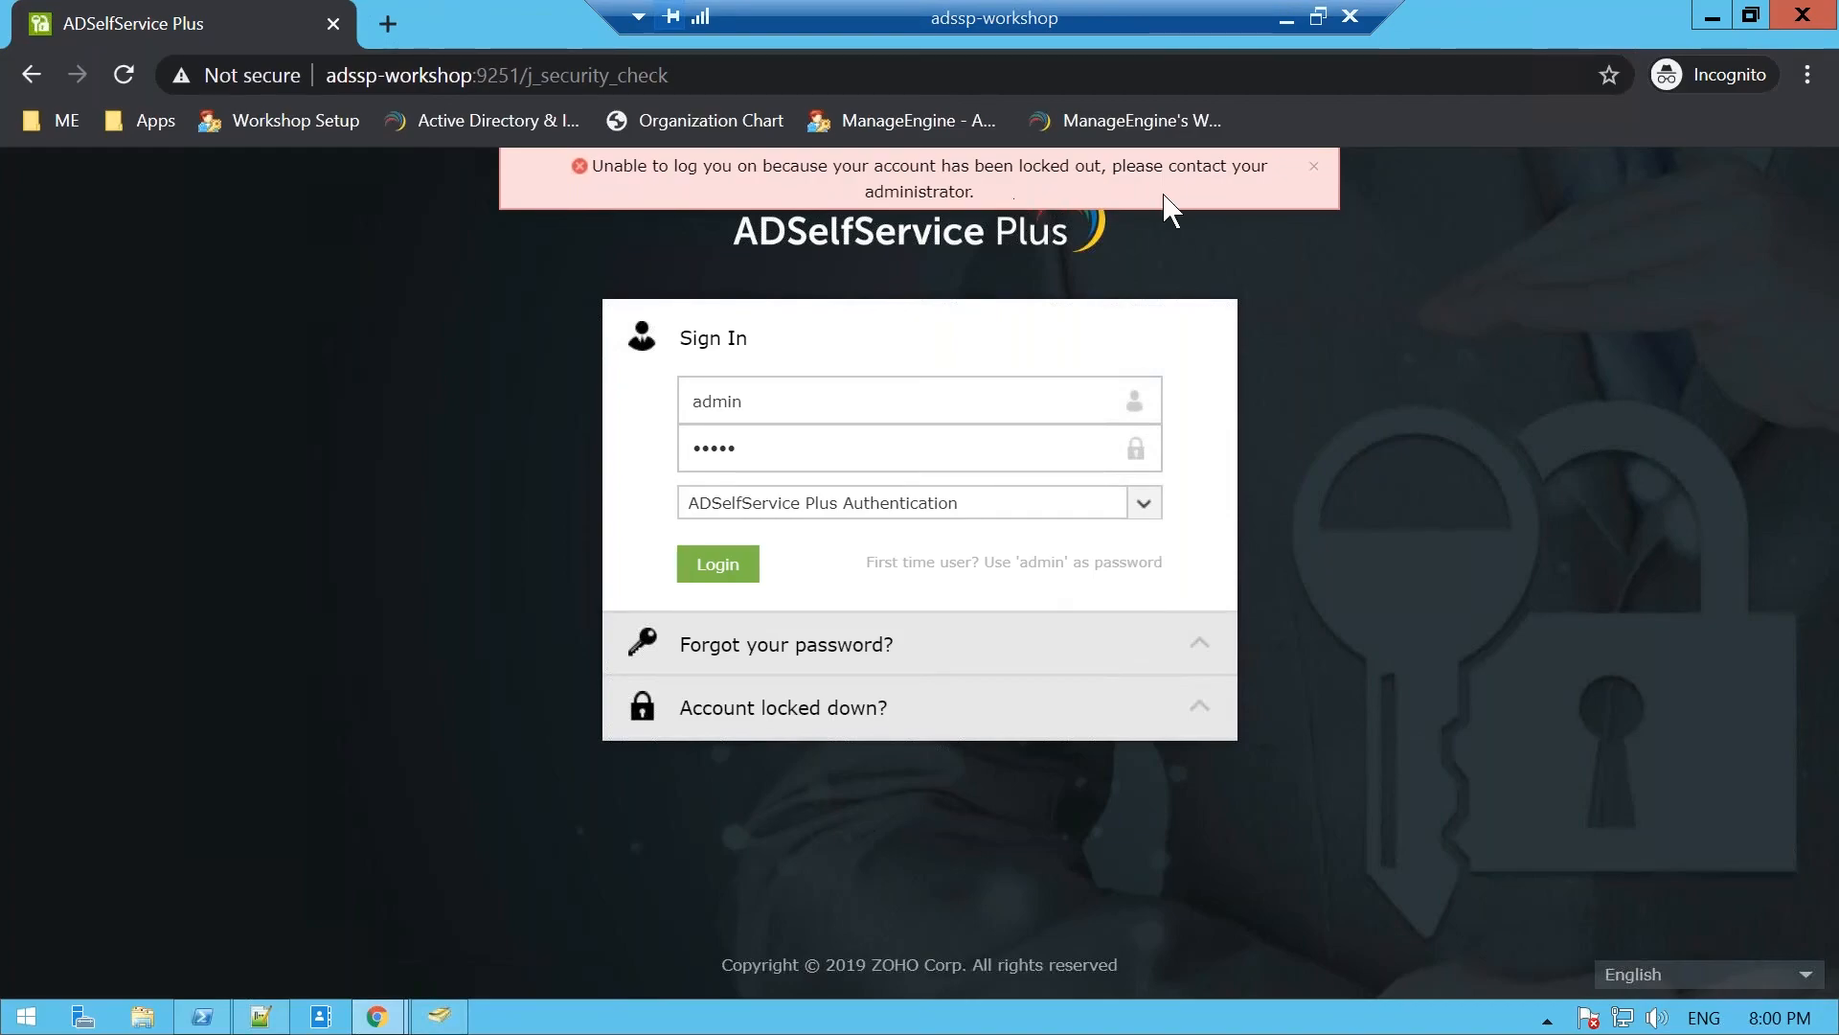
# Start Account locked down?, enter the user's username on SSPWORKSHOP, fill in the captcha, and continue.
pyautogui.click(843, 708)
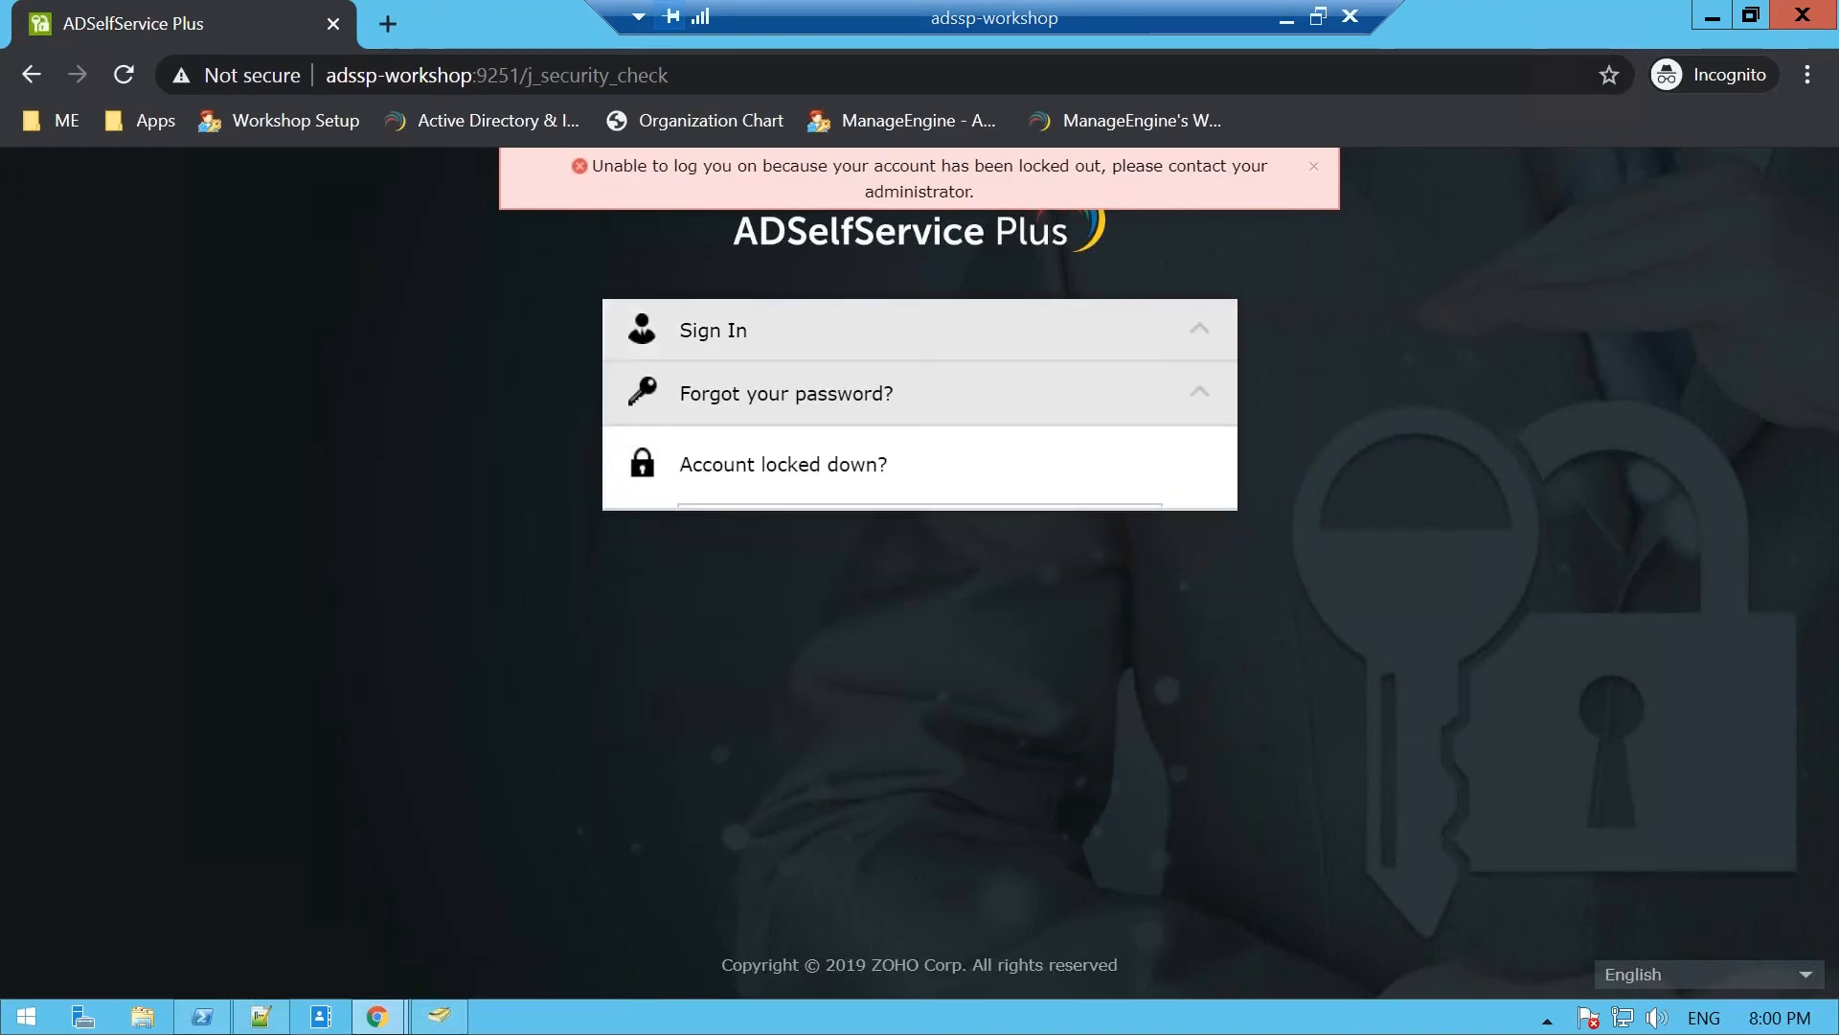
pyautogui.click(795, 521)
pyautogui.write('sharada')
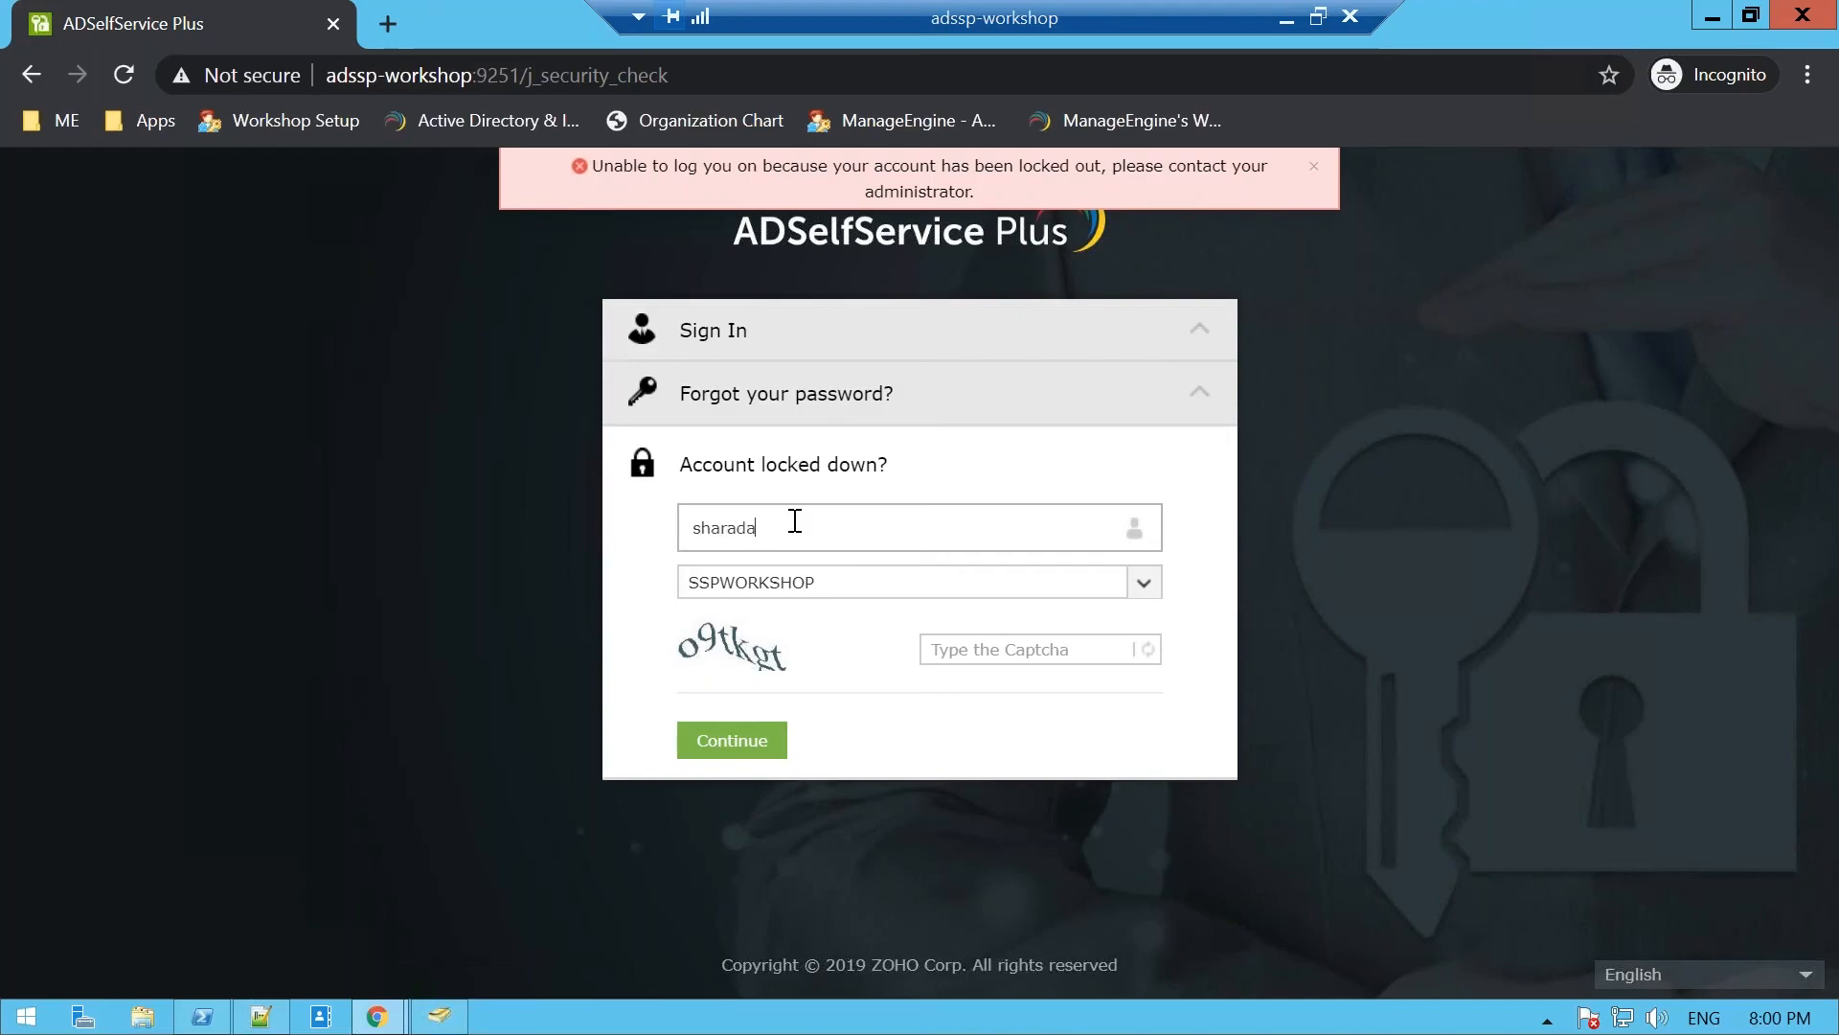
pyautogui.press('Tab')
pyautogui.press('Tab')
pyautogui.write('o')
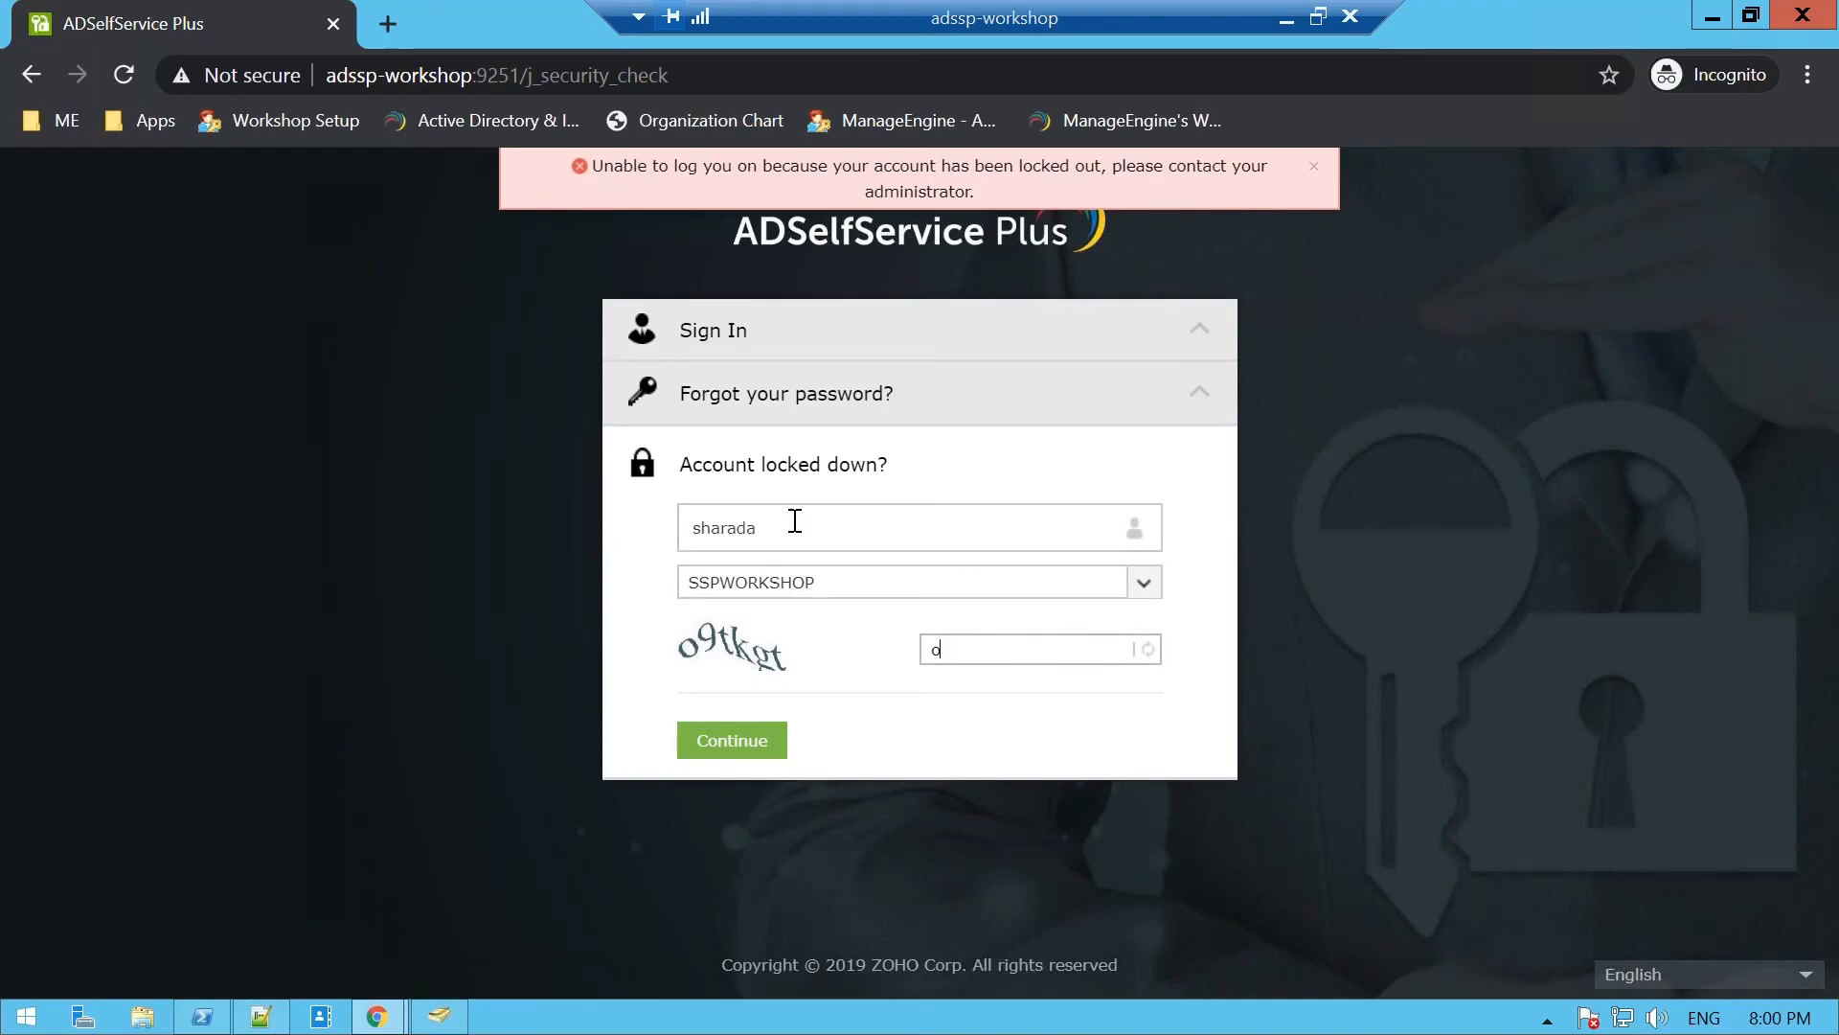
pyautogui.write('9tkgt')
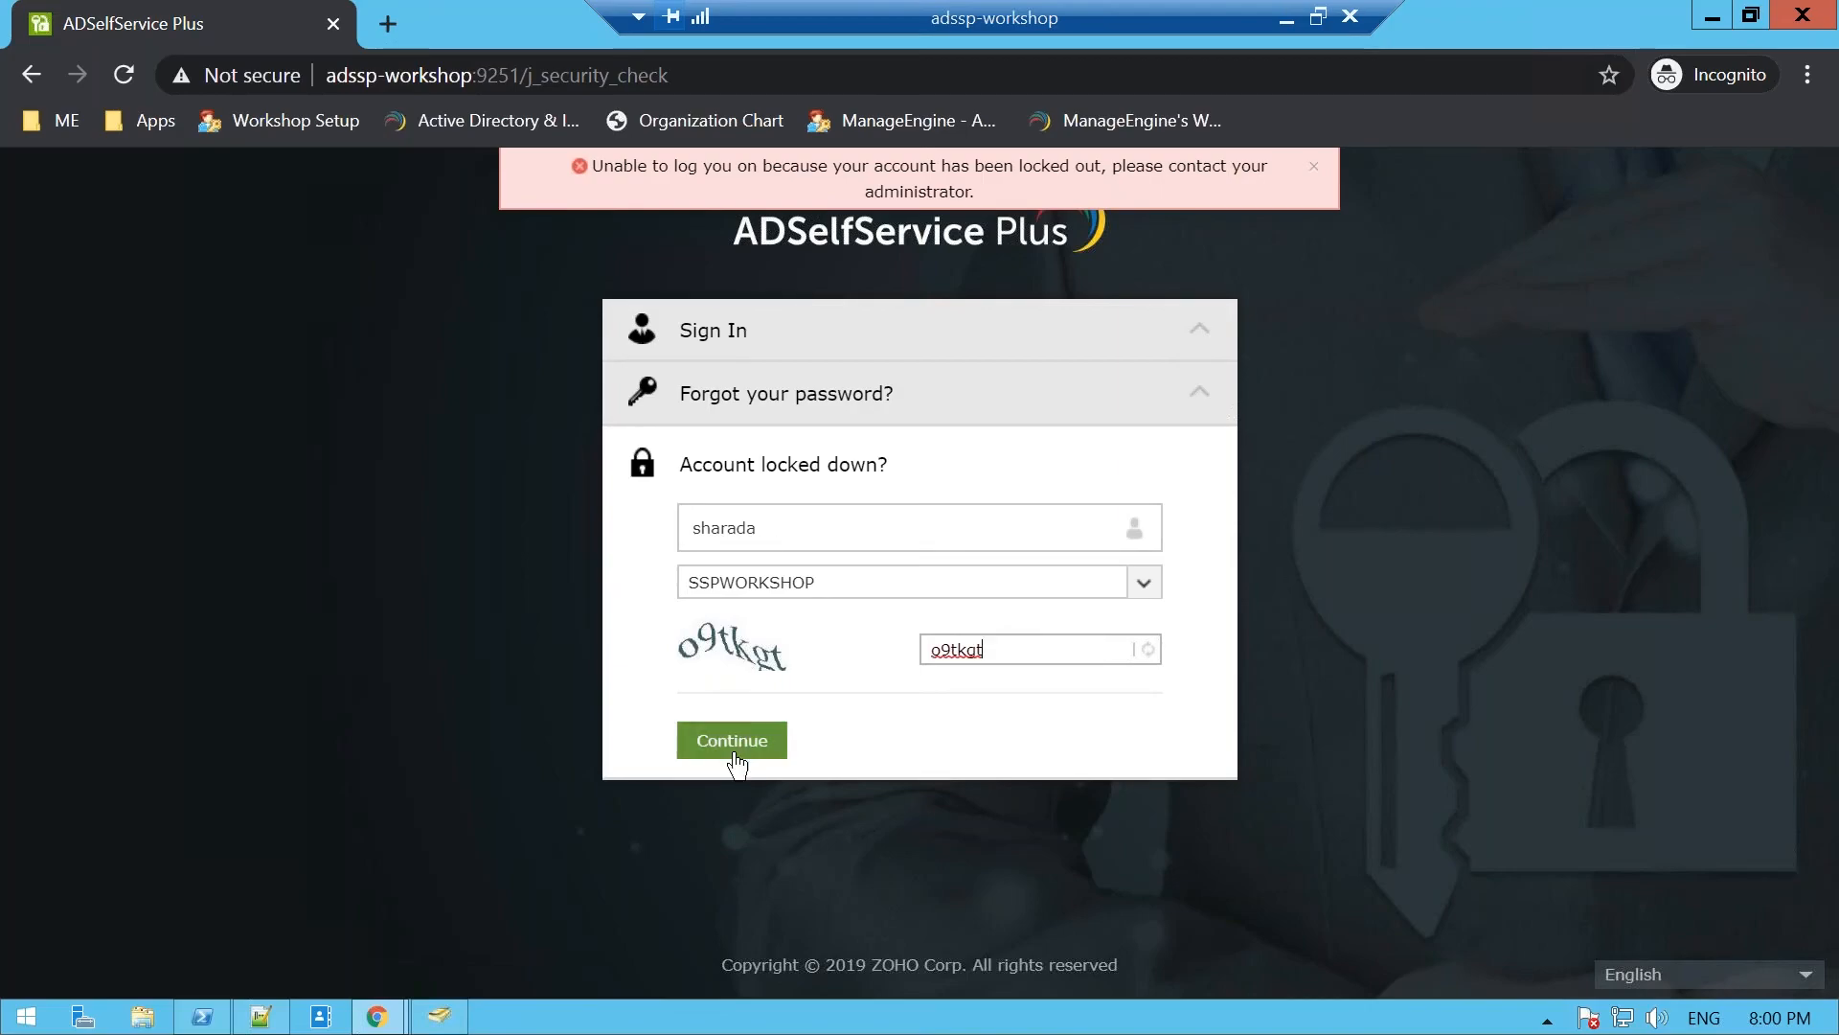
pyautogui.click(709, 756)
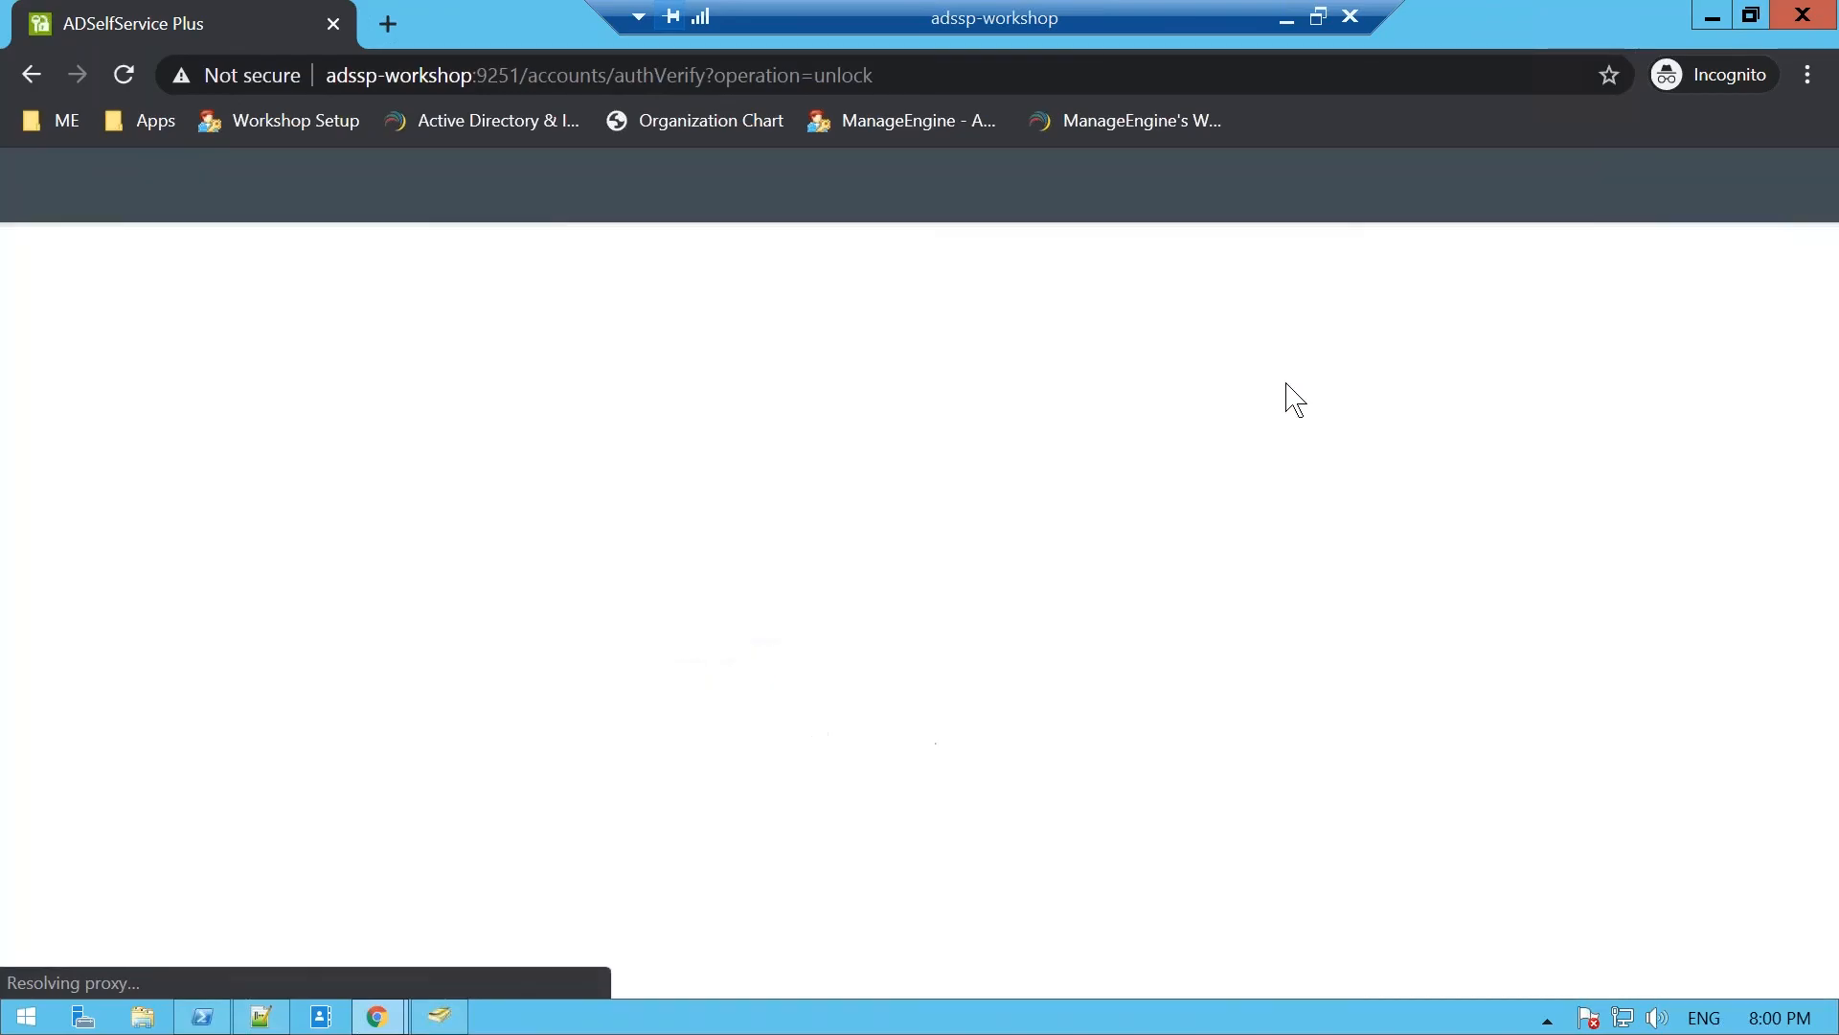
# Answer both security questions with the user's secret answers, fill in the captcha e9rsc9, and continue.
pyautogui.write('•••••')
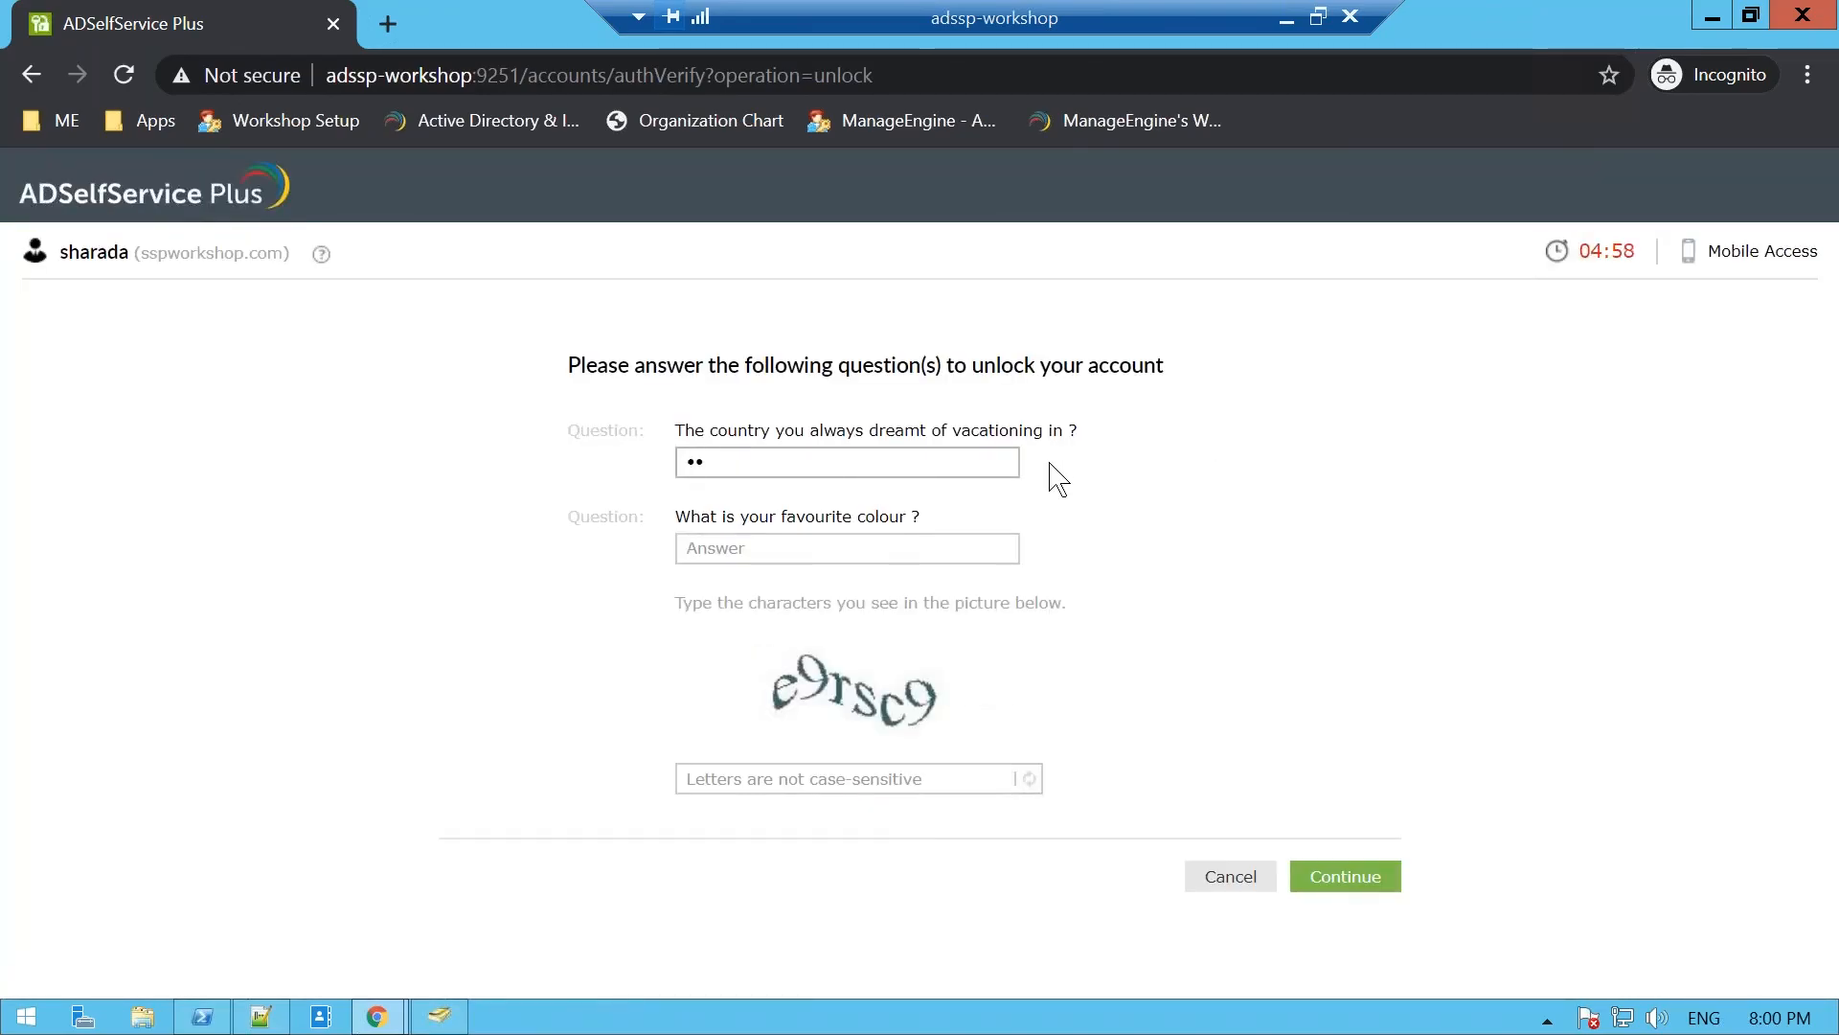
pyautogui.press('Tab')
pyautogui.write('•••••')
pyautogui.press('Tab')
pyautogui.write('e9rsc9')
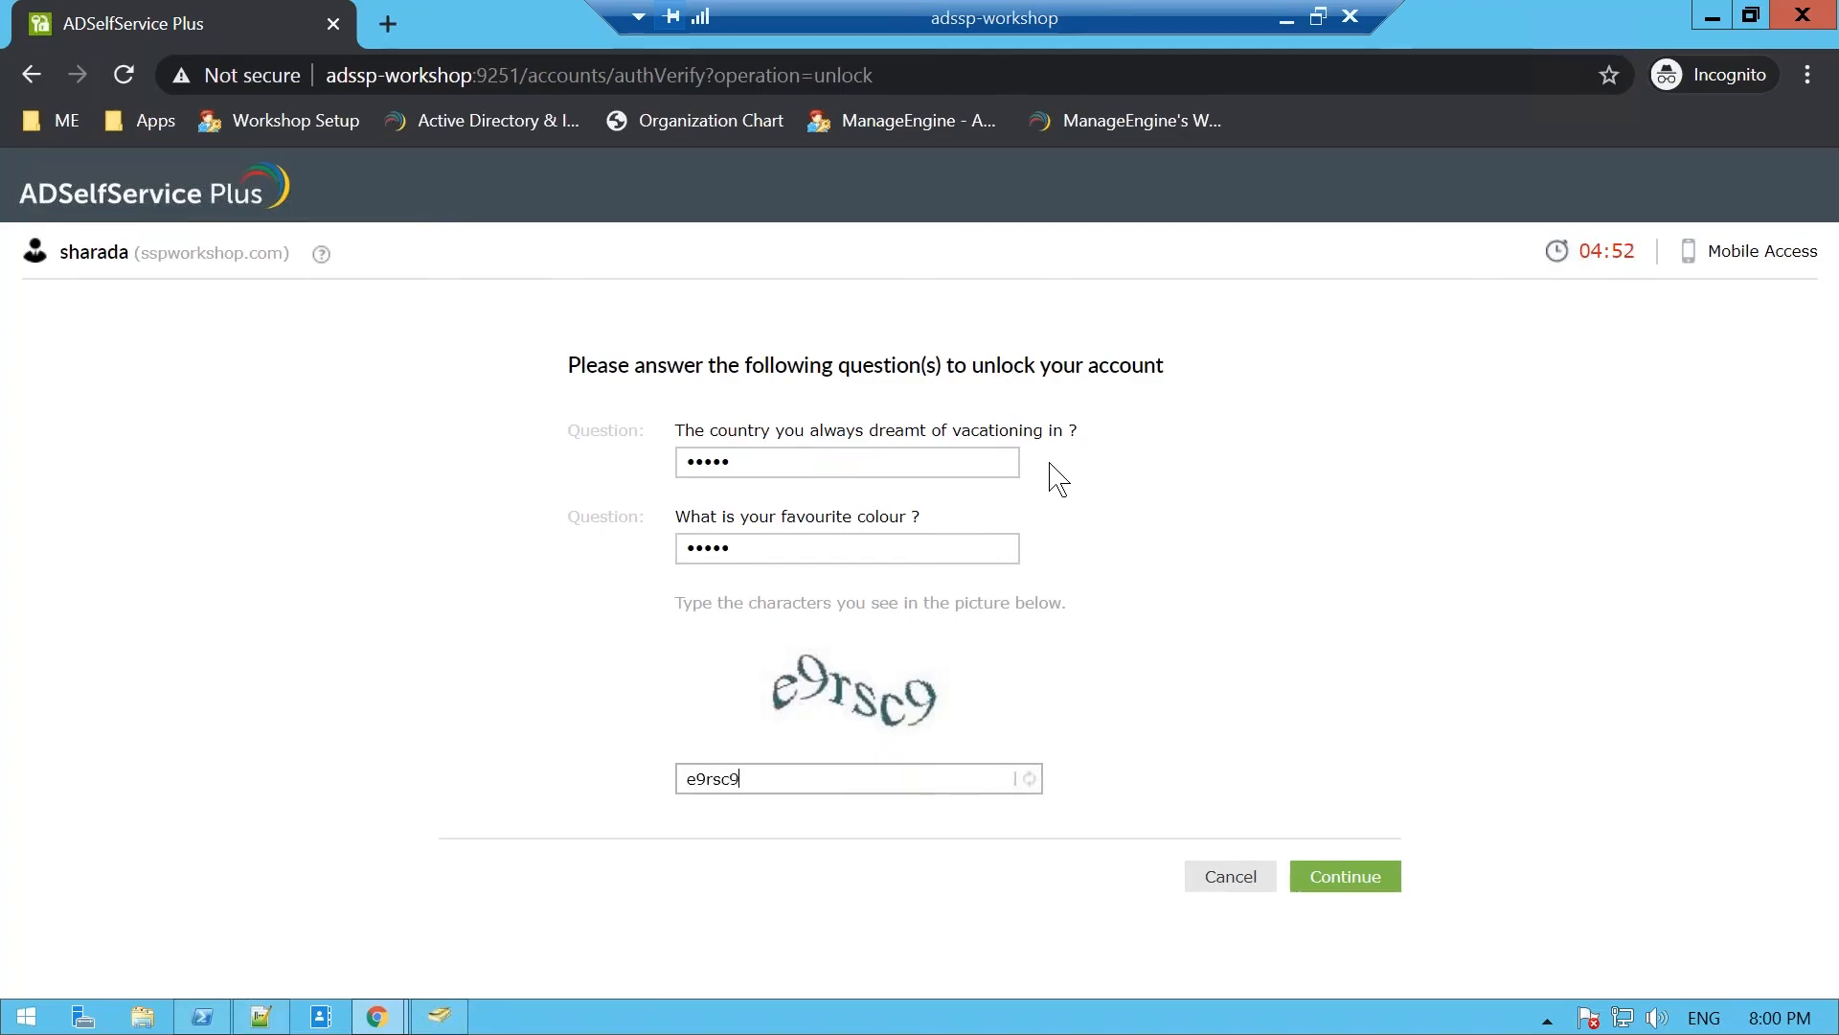
pyautogui.click(1332, 874)
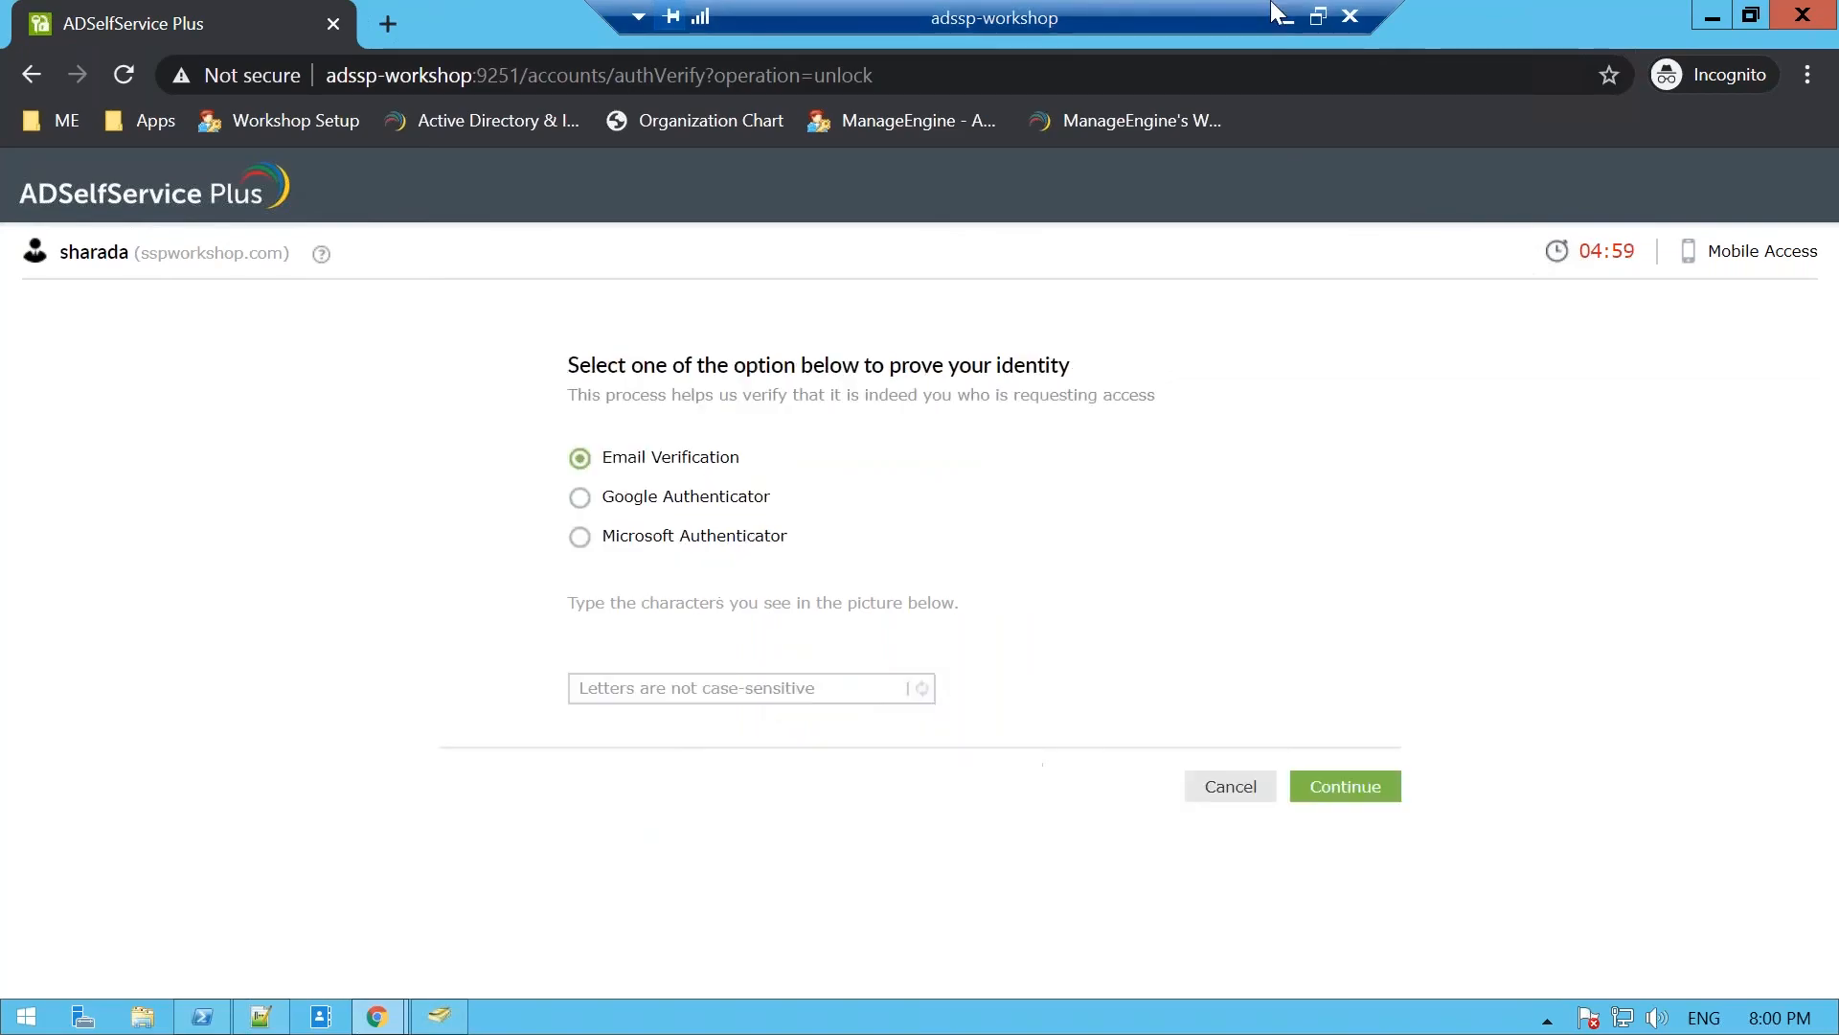
# Choose Microsoft Authenticator to prove identity, fill in the captcha qt3e9d, and continue.
pyautogui.click(687, 539)
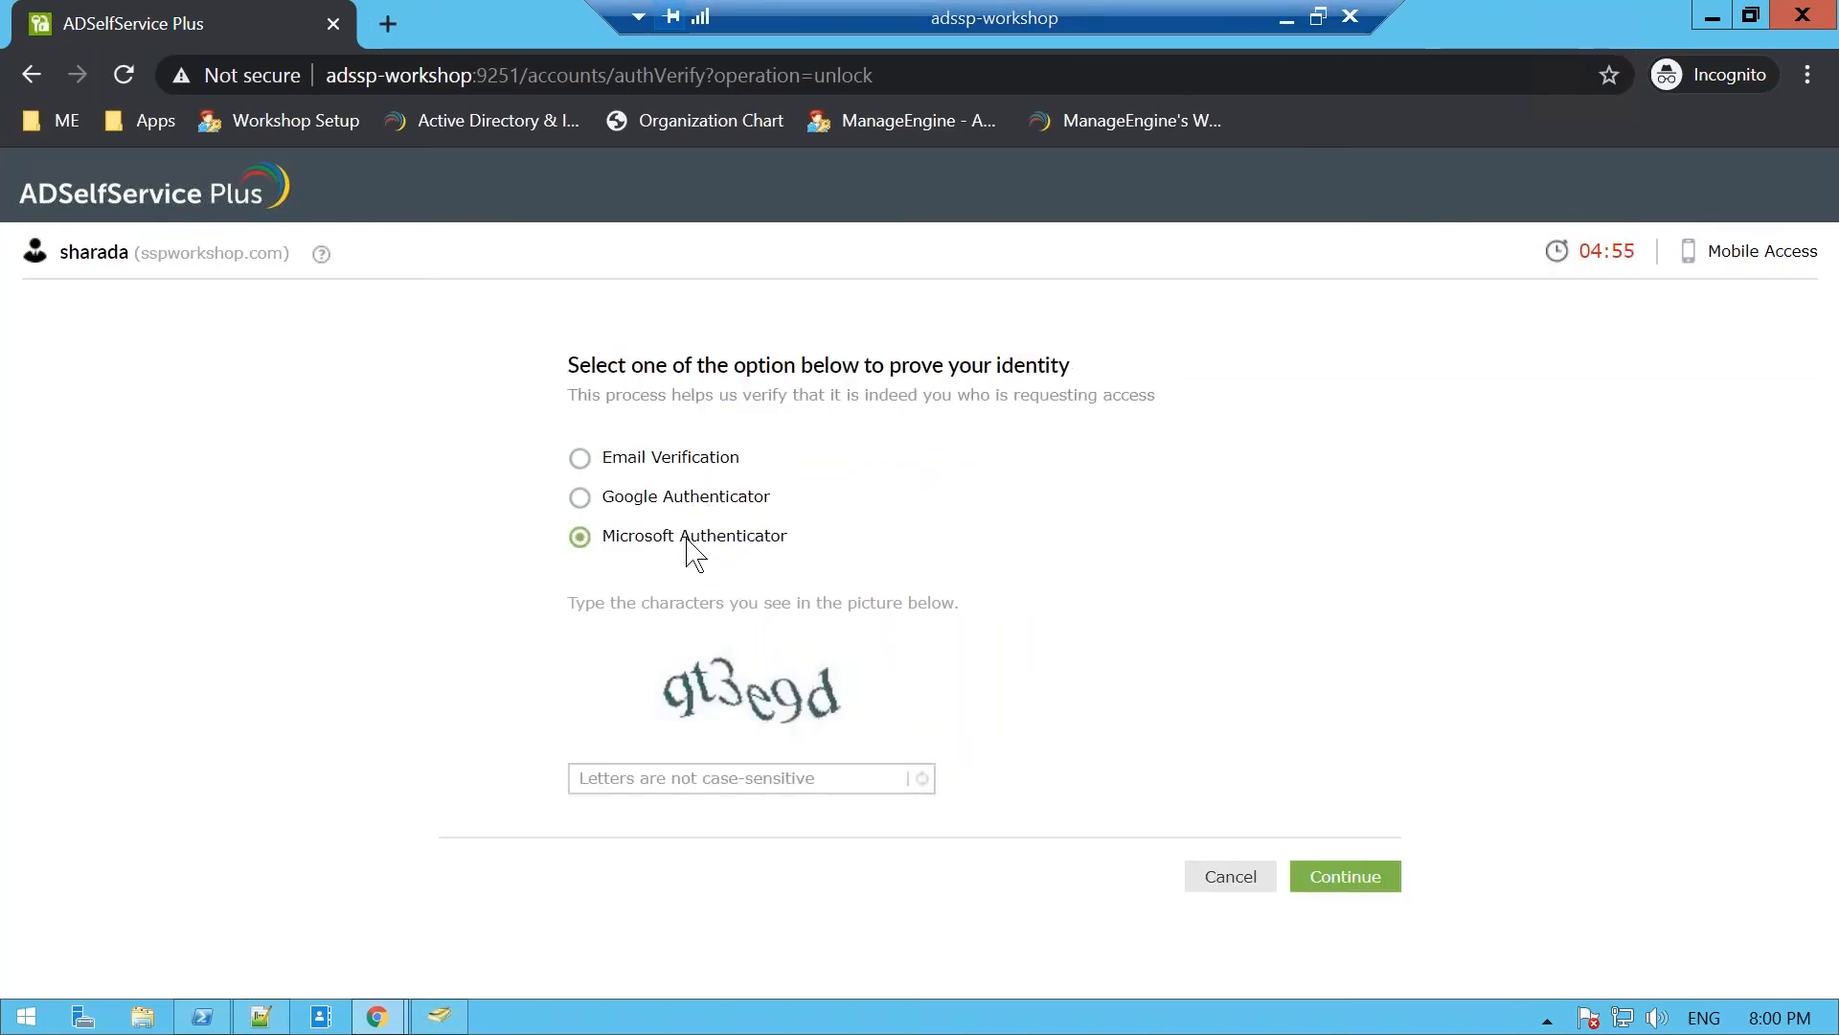
pyautogui.click(725, 775)
pyautogui.write('qt')
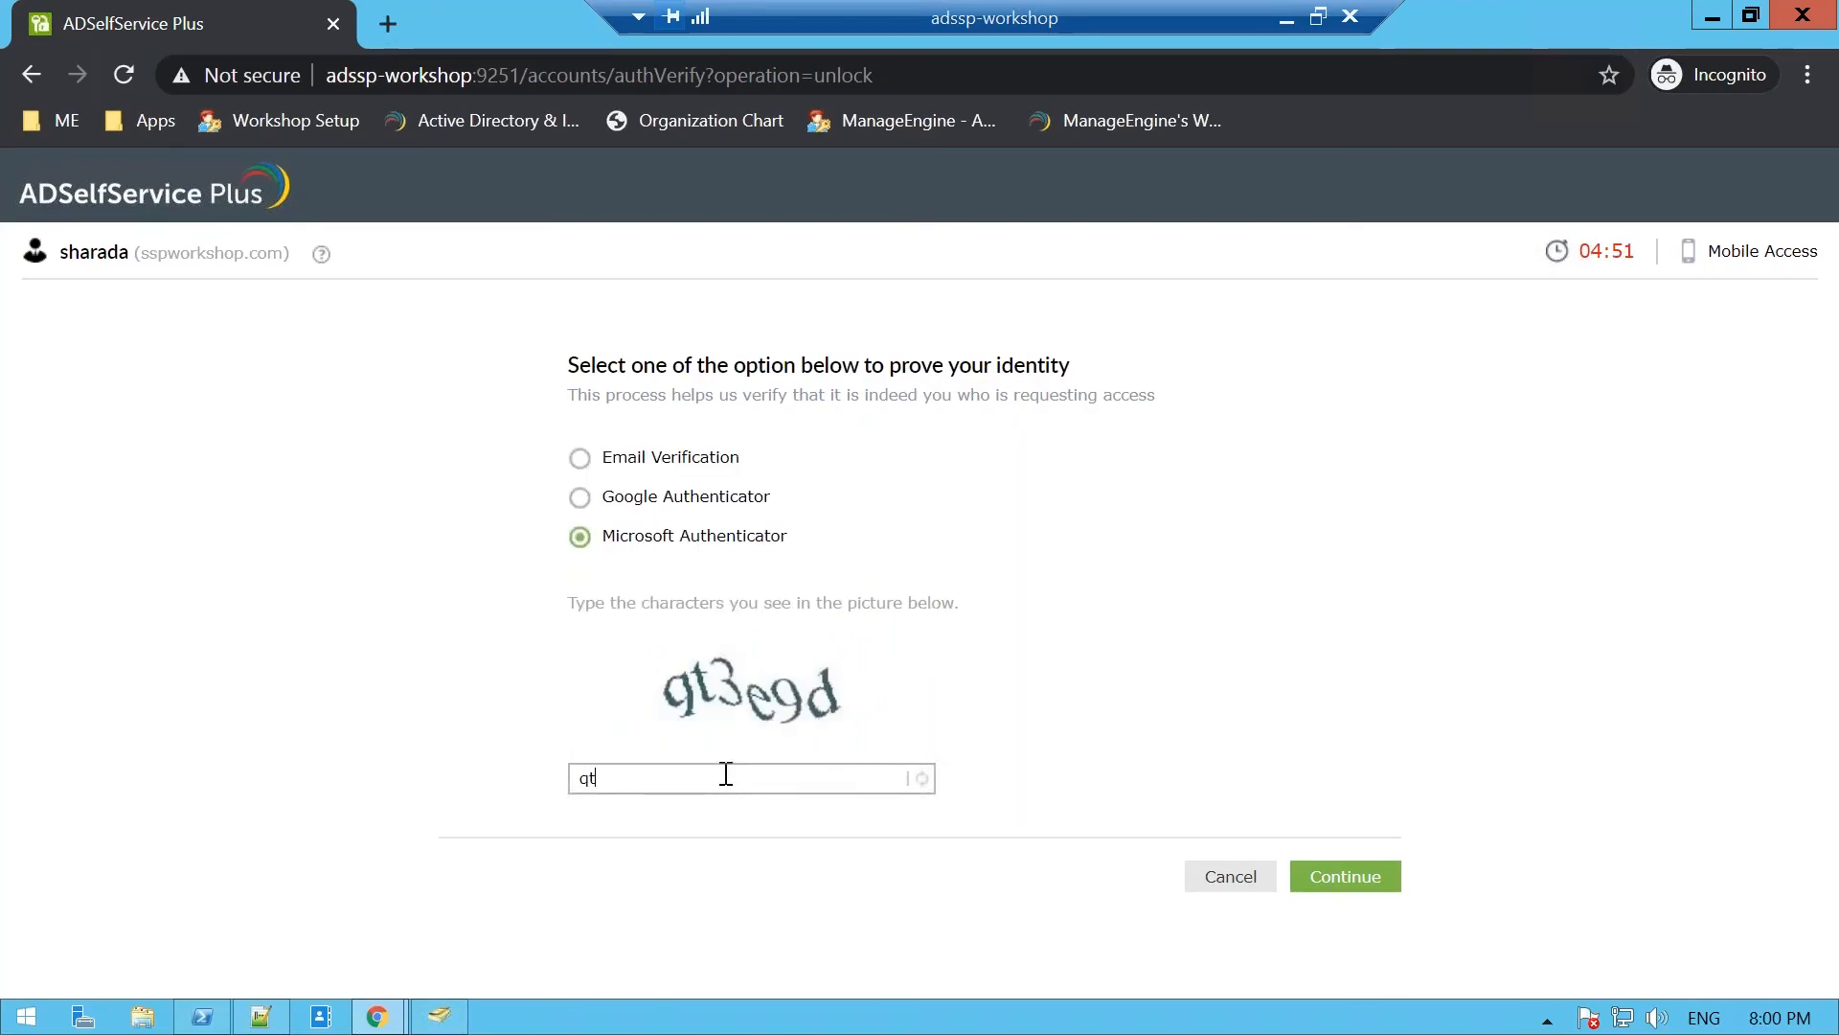
pyautogui.write('3e9d')
pyautogui.click(1365, 875)
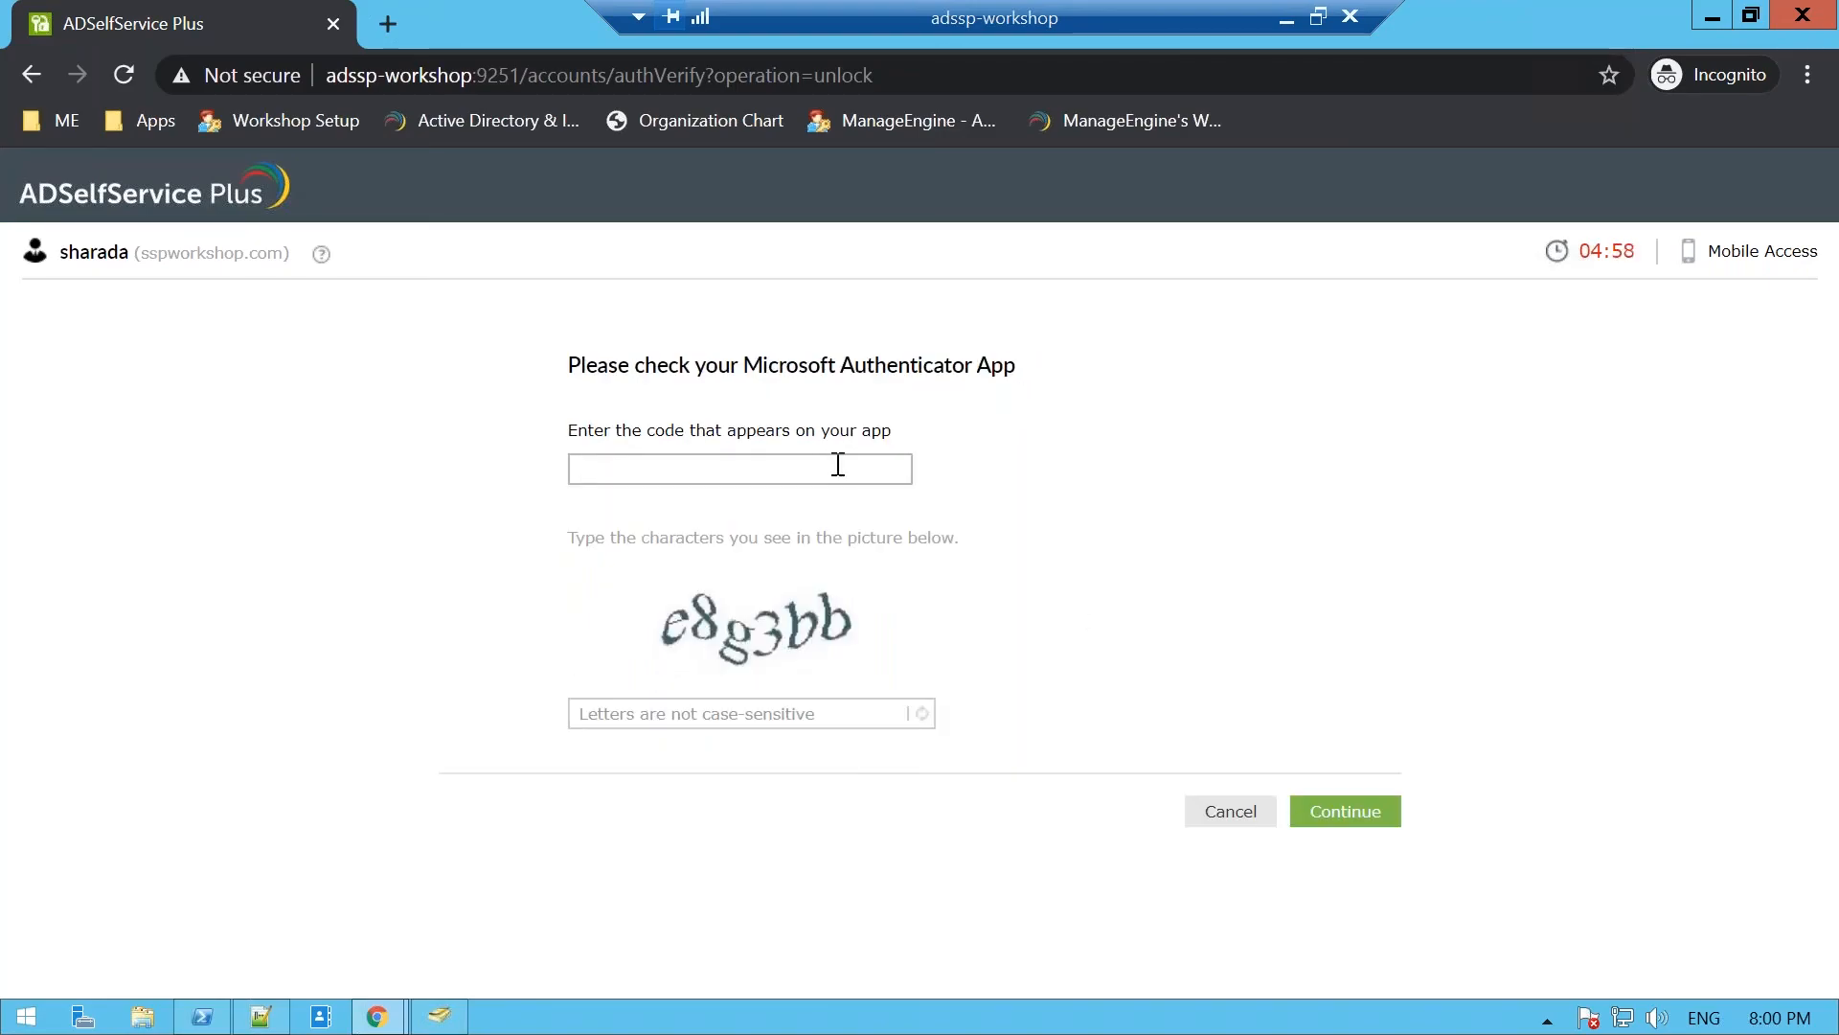
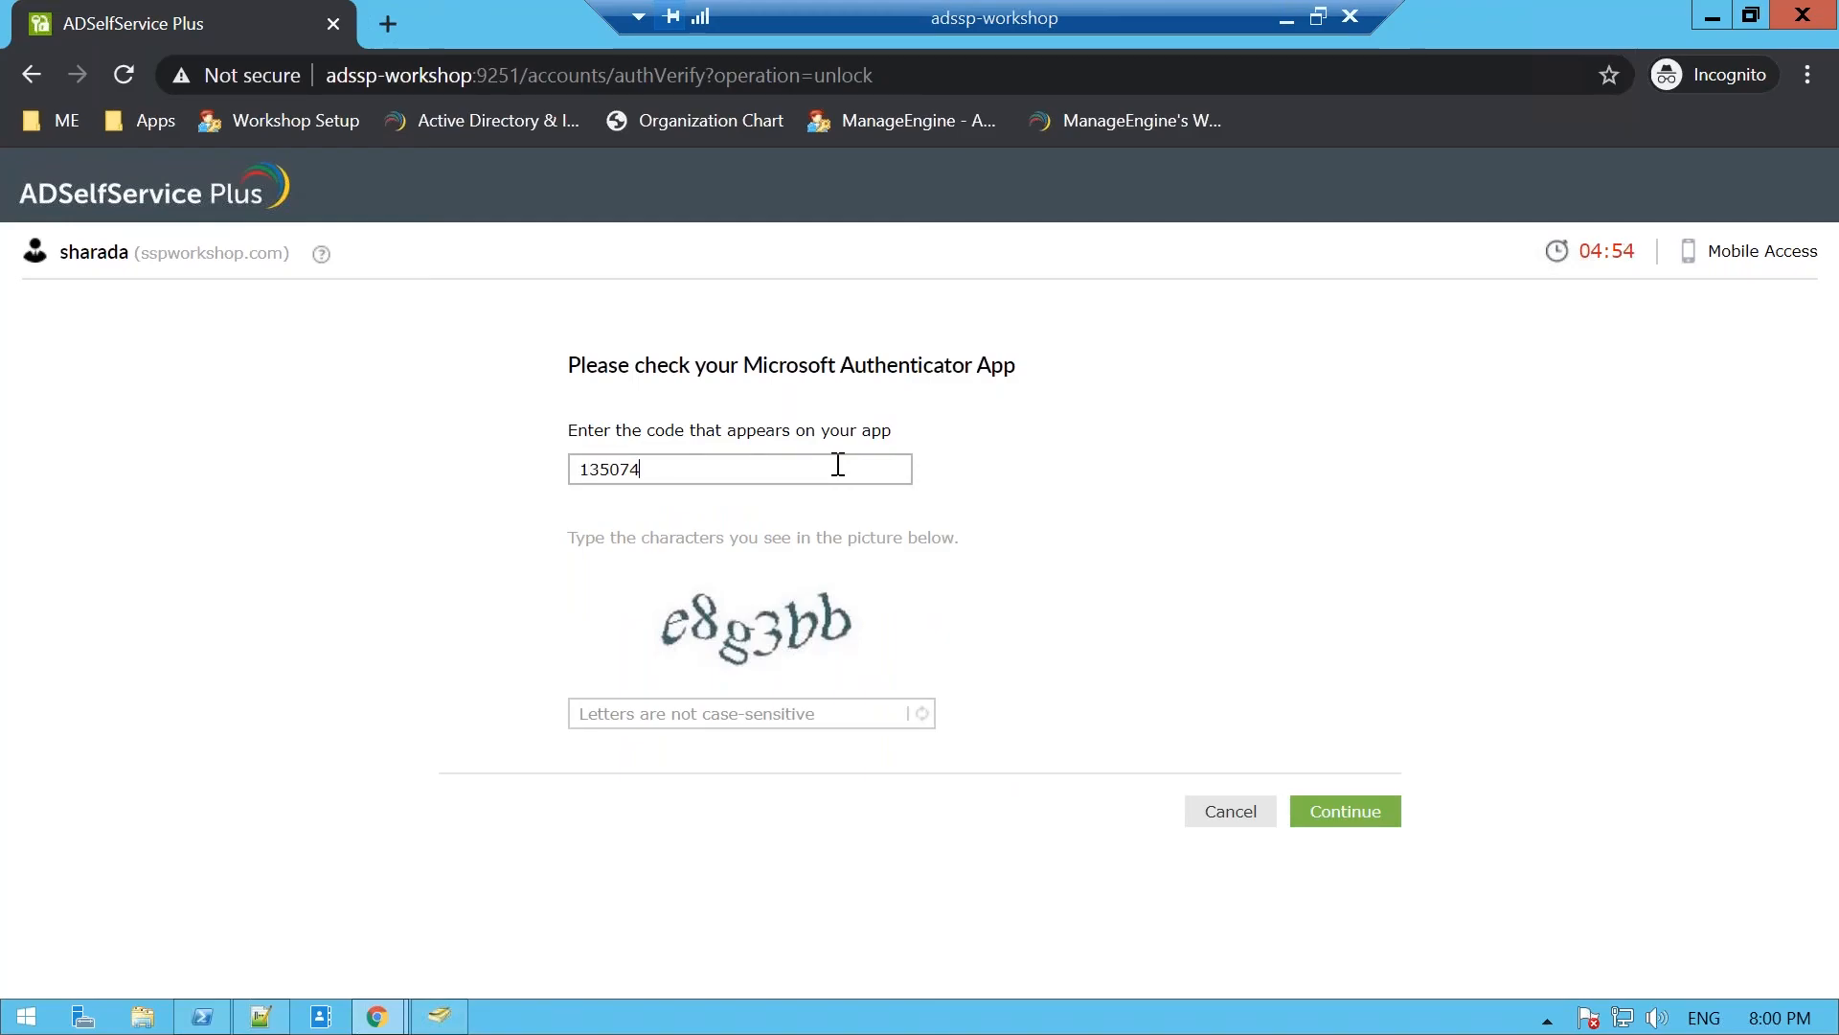
# Enter the Microsoft Authenticator verification code, fill in the captcha e8g3bb, and continue.
pyautogui.press('Tab')
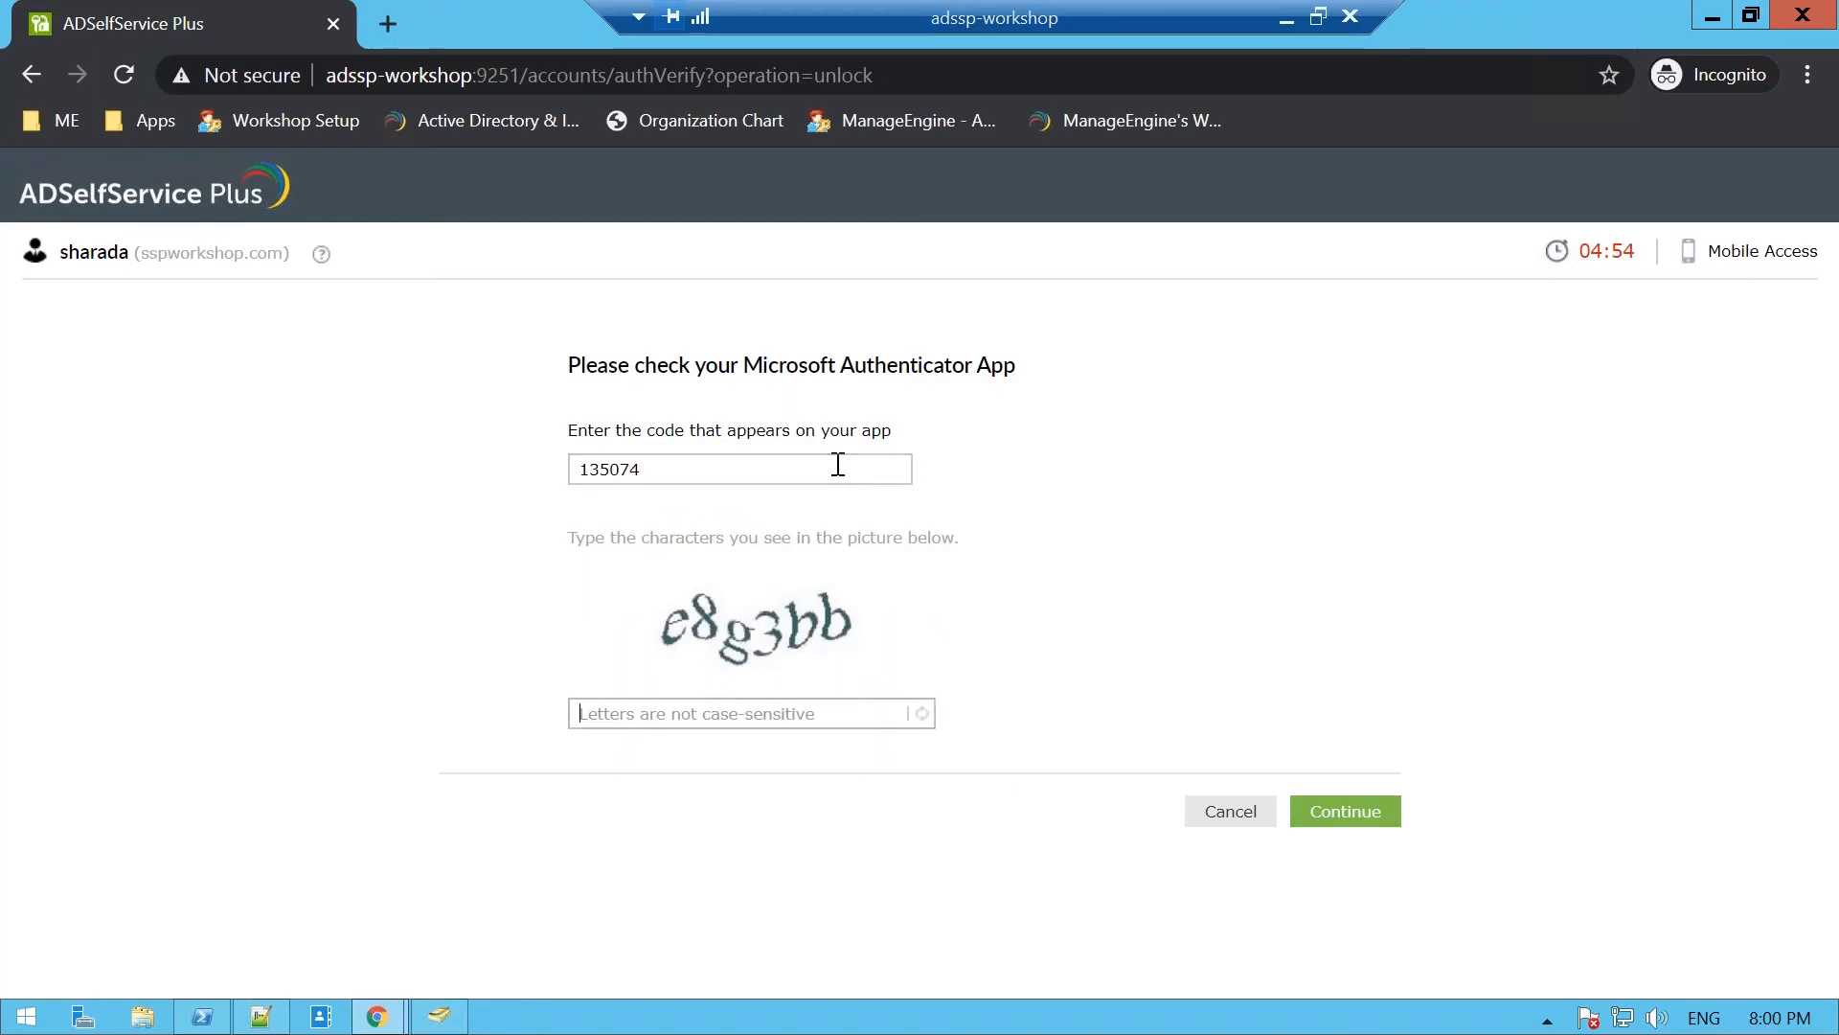
pyautogui.write('e8')
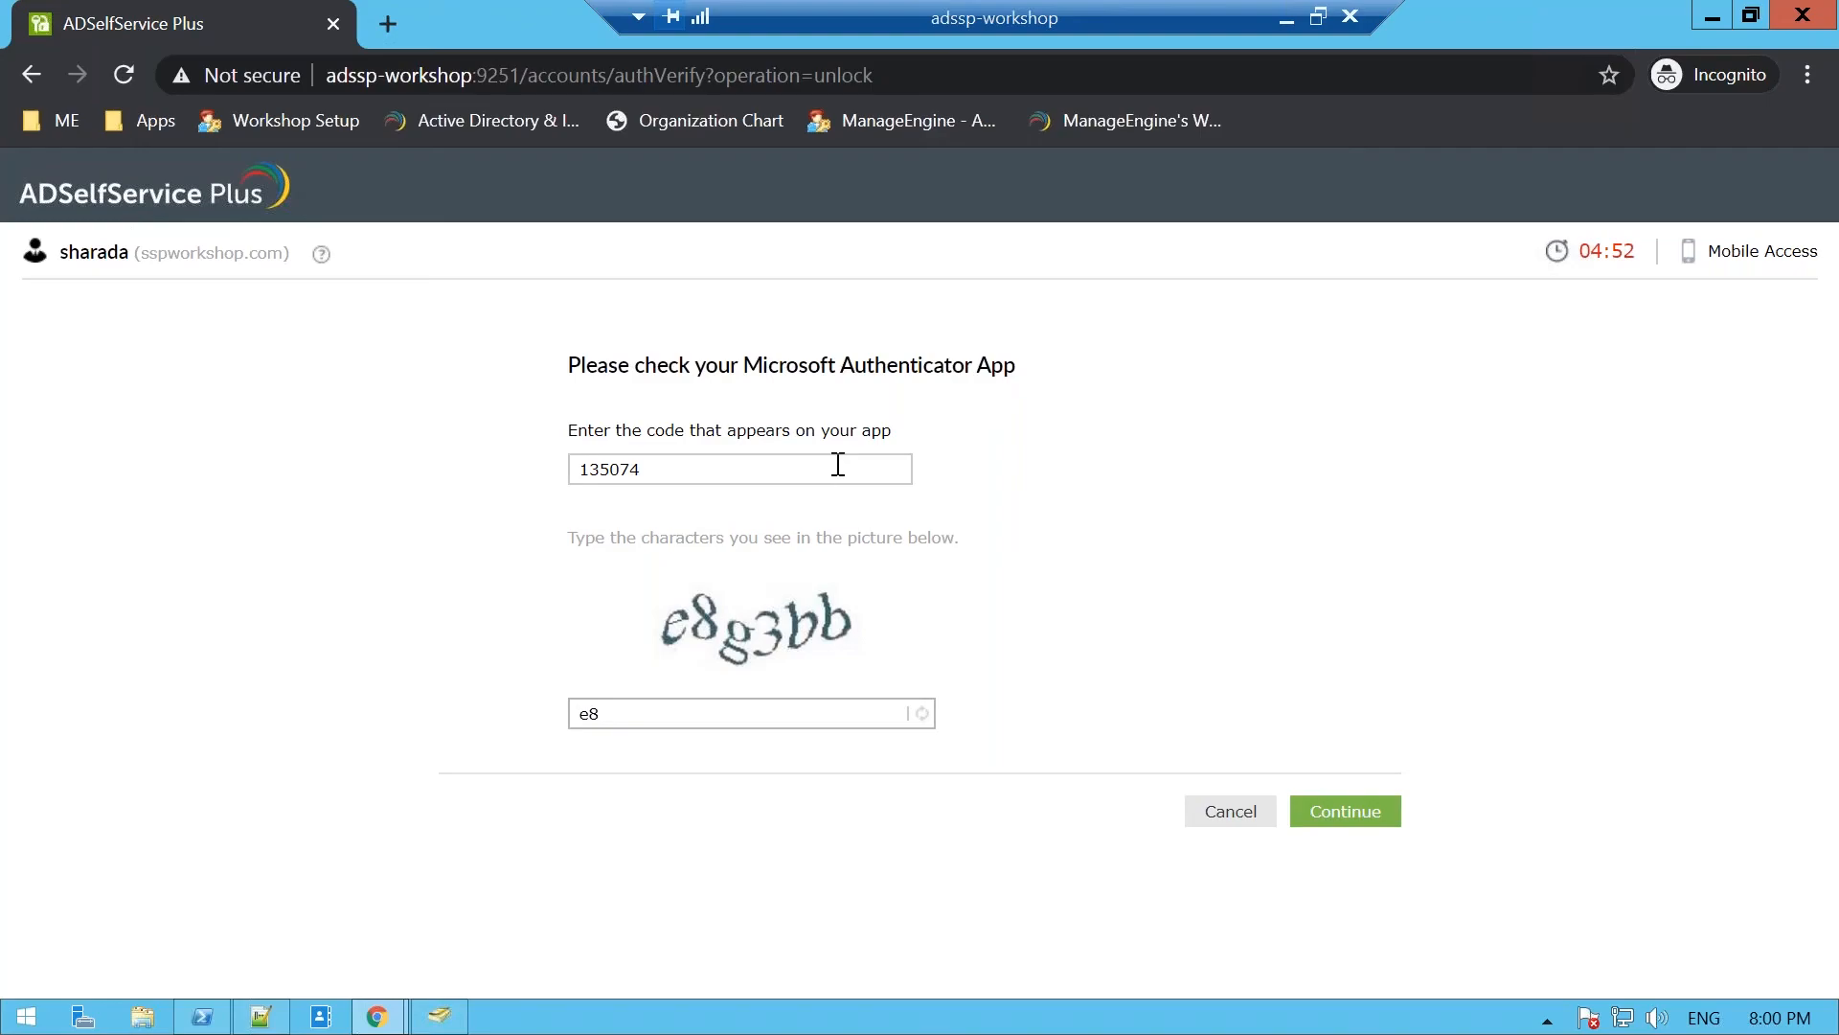
pyautogui.write('g3bb')
pyautogui.click(1326, 813)
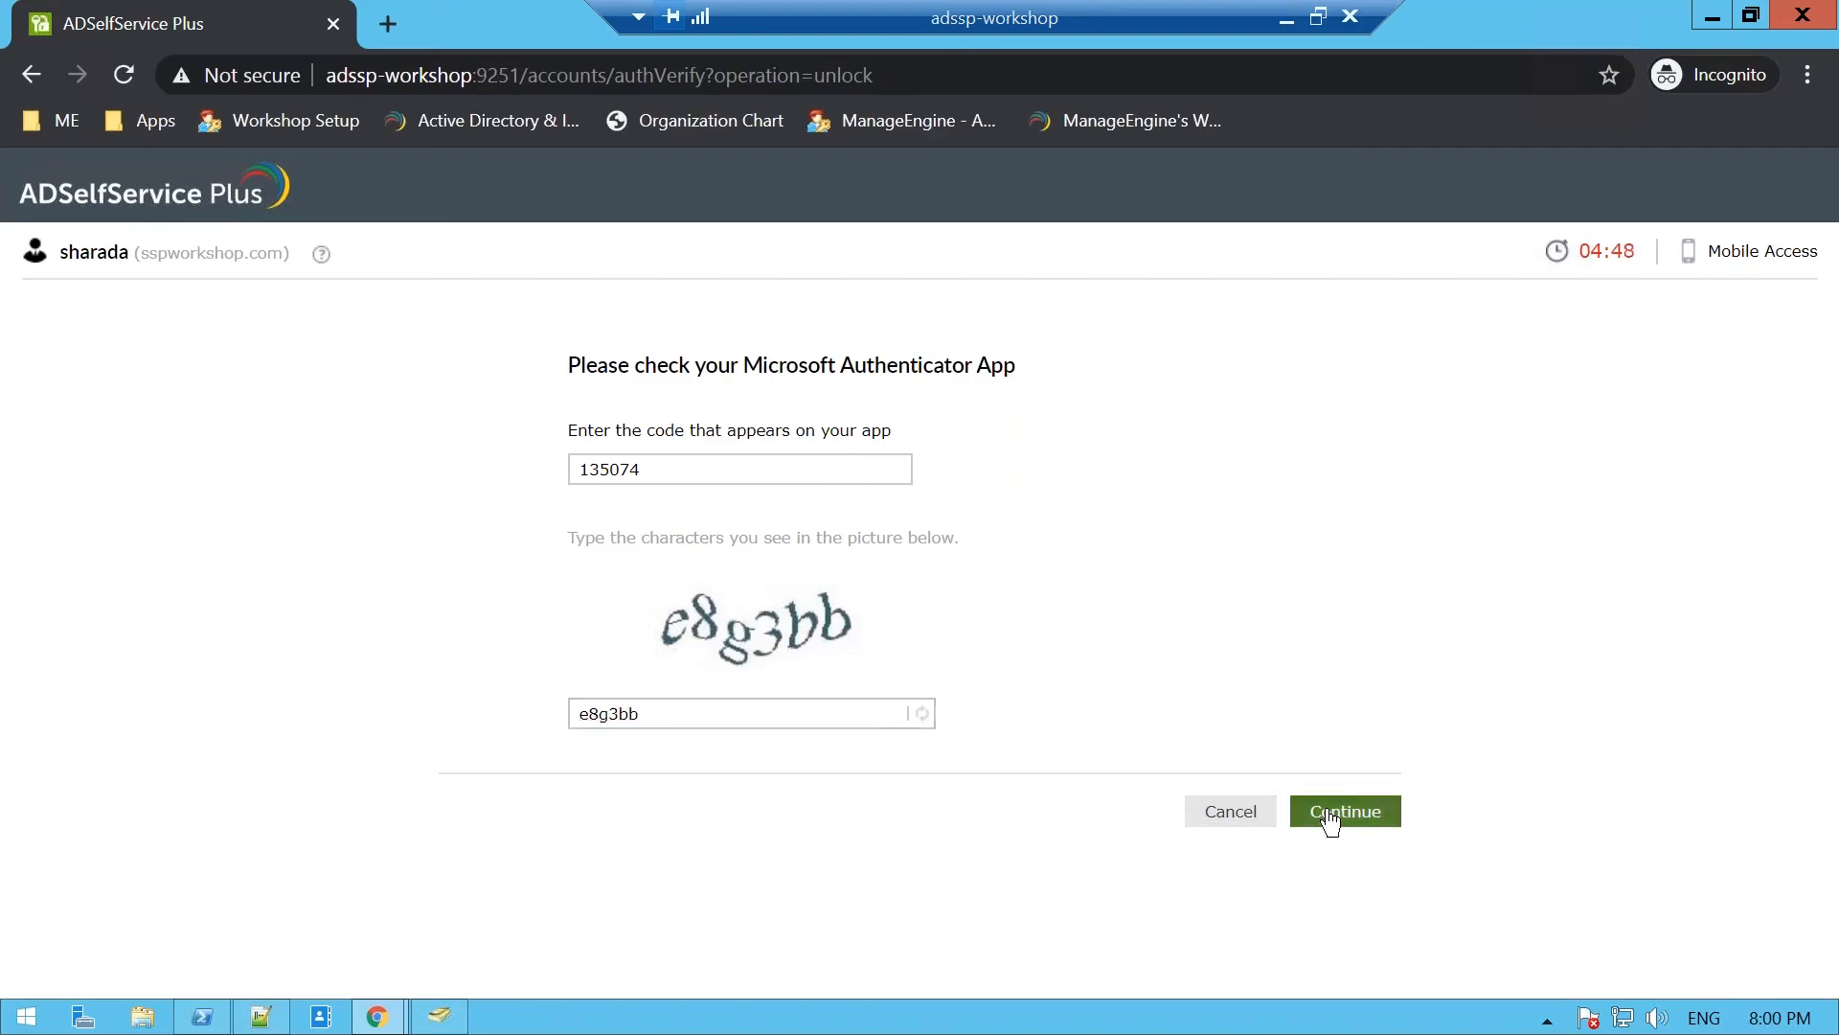
# Fill in the captcha s49km7 and unlock the account.
pyautogui.click(990, 639)
pyautogui.write('s49')
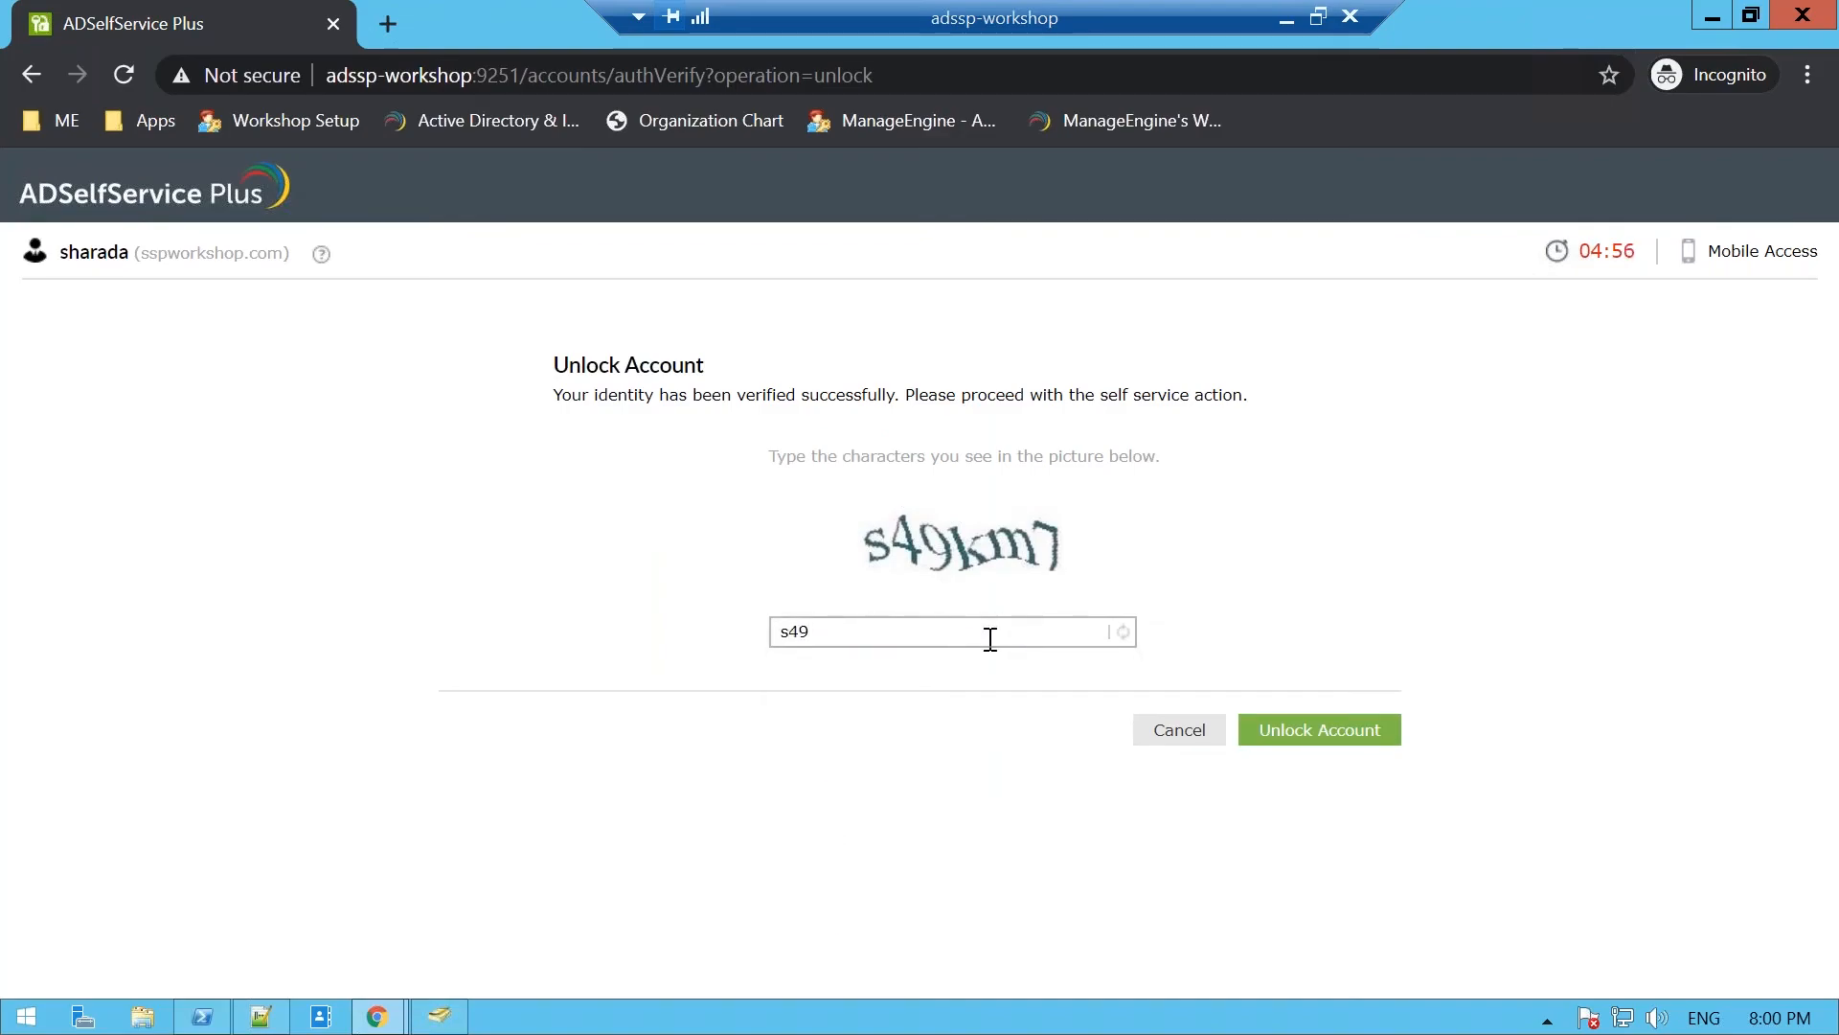
pyautogui.write('km7')
pyautogui.click(1283, 733)
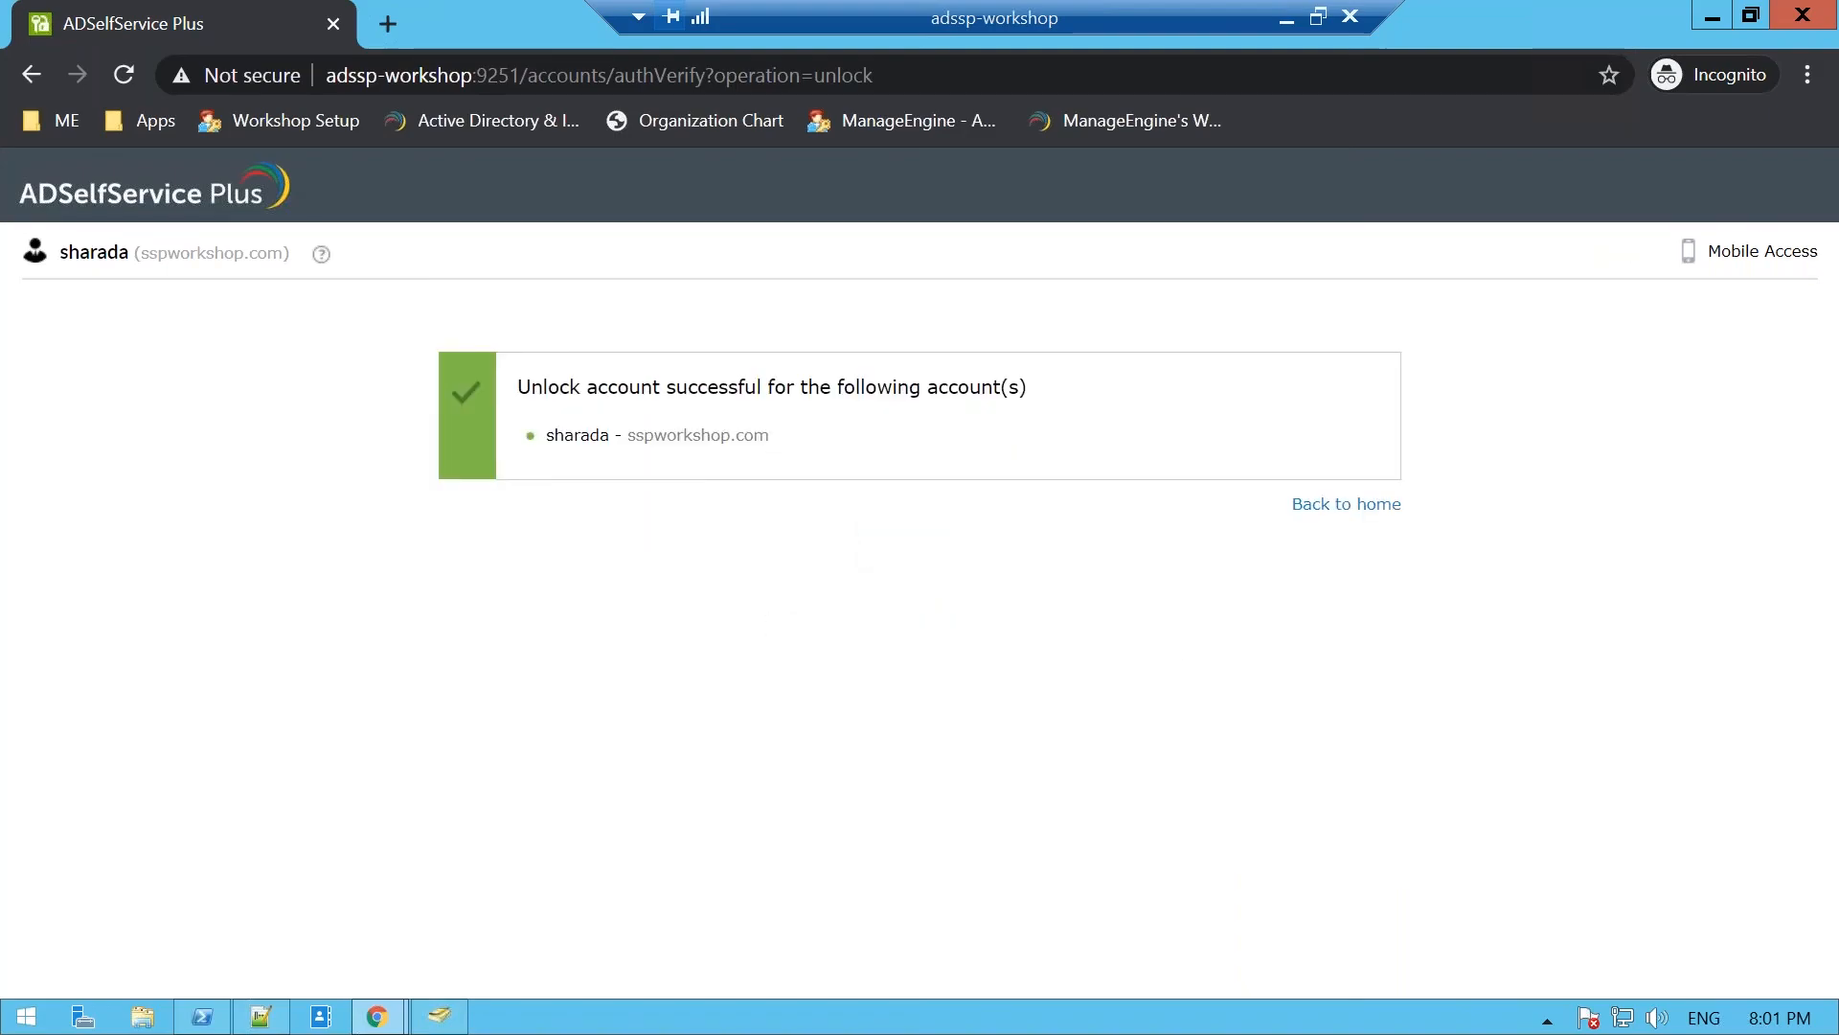
# Return to the home page and try Forgot your password? with username sharada and captcha jqcqif.
pyautogui.click(1336, 518)
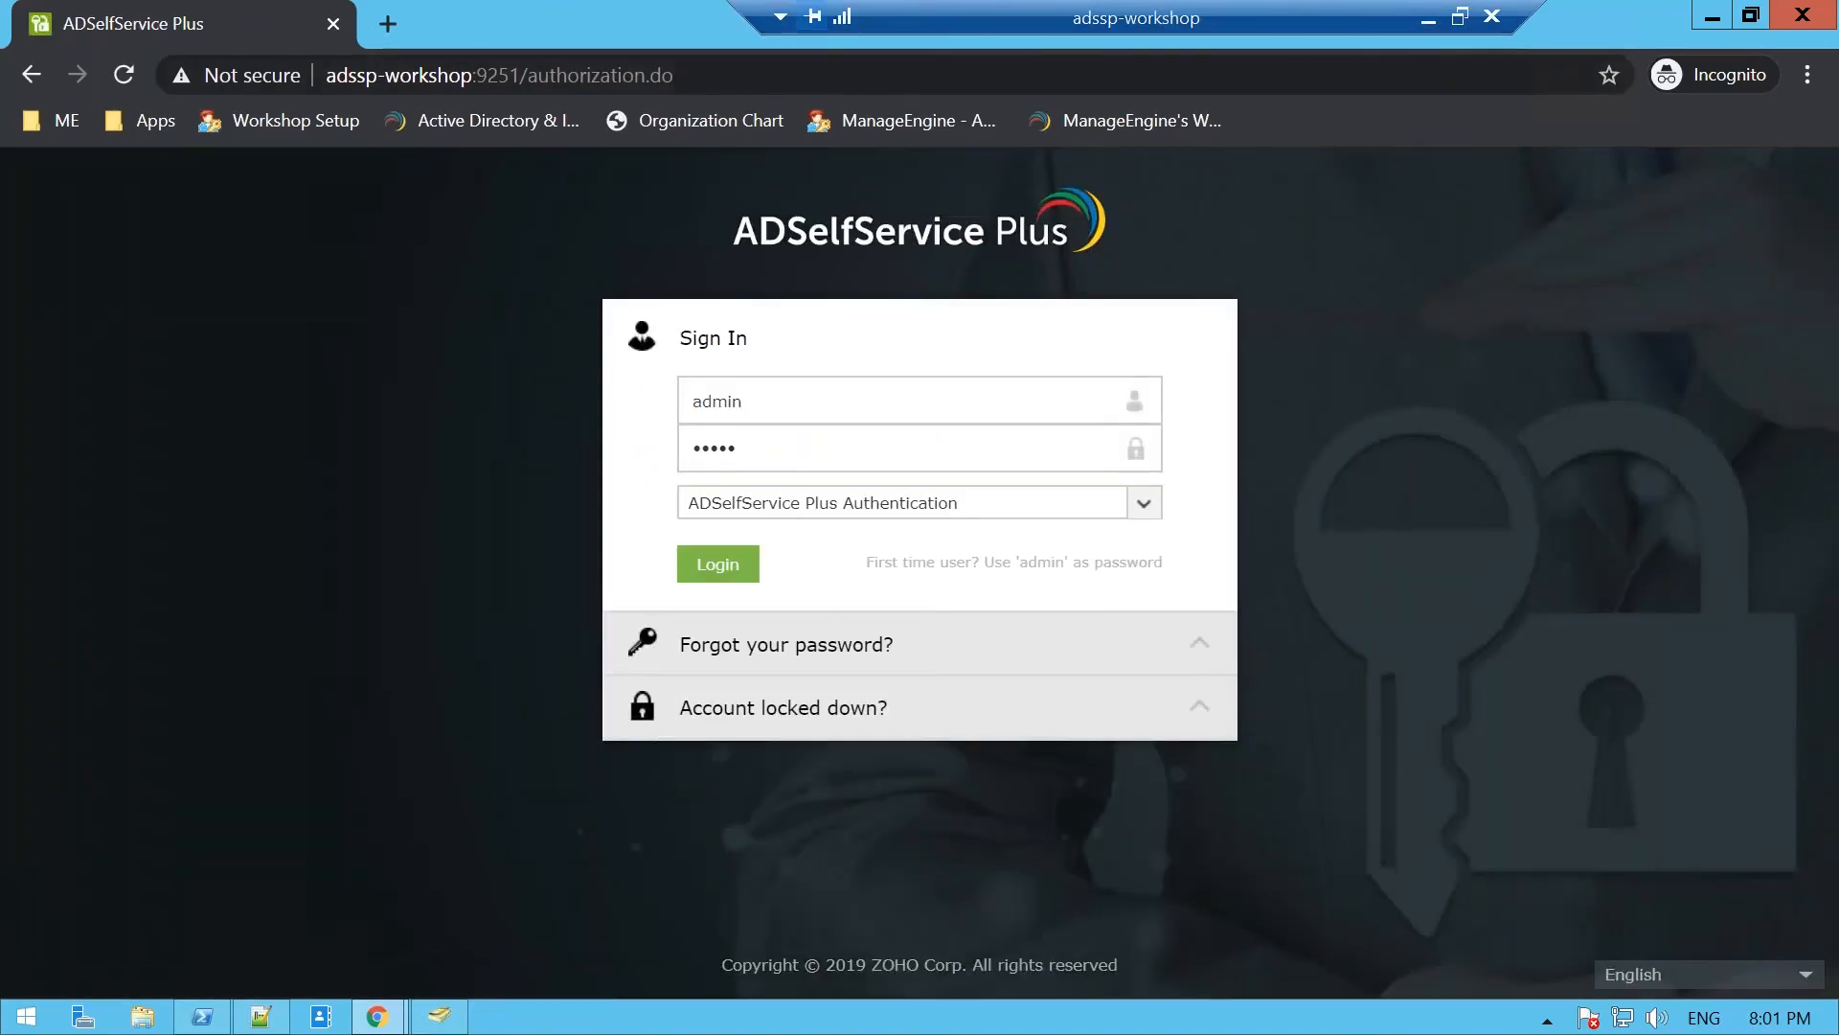
pyautogui.click(786, 643)
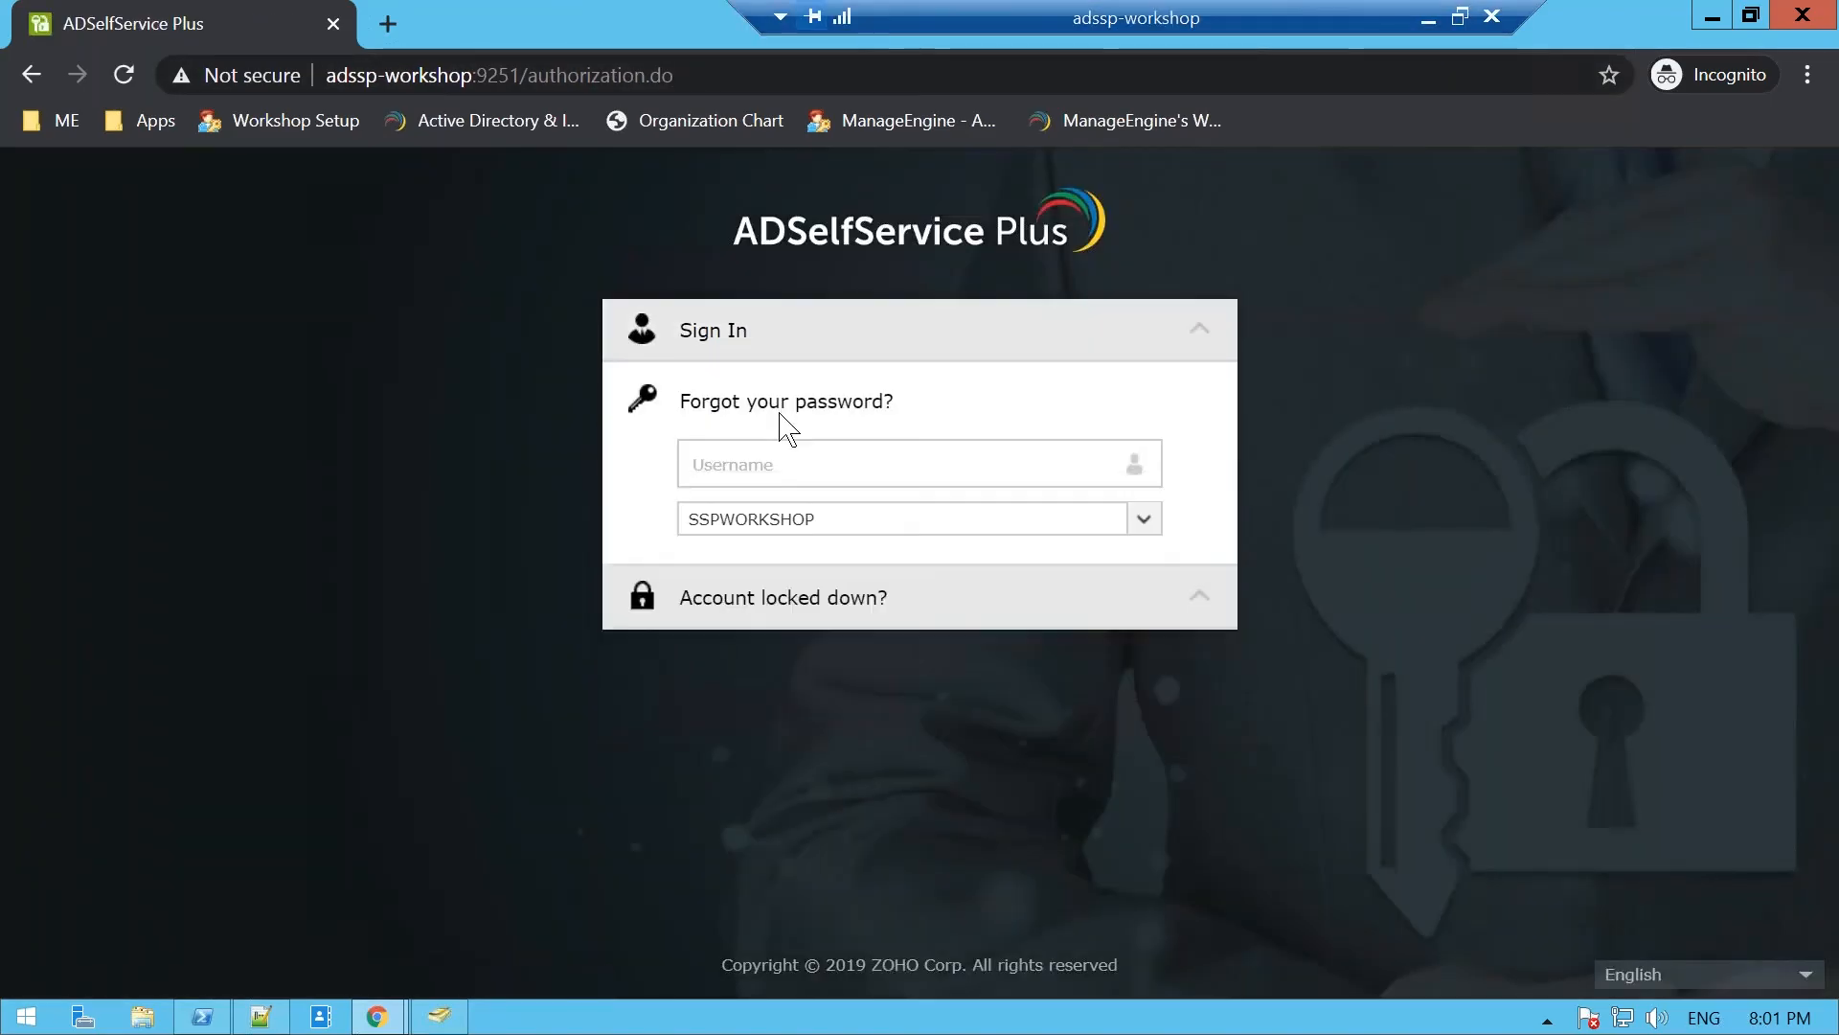
pyautogui.click(777, 450)
pyautogui.write('sharada')
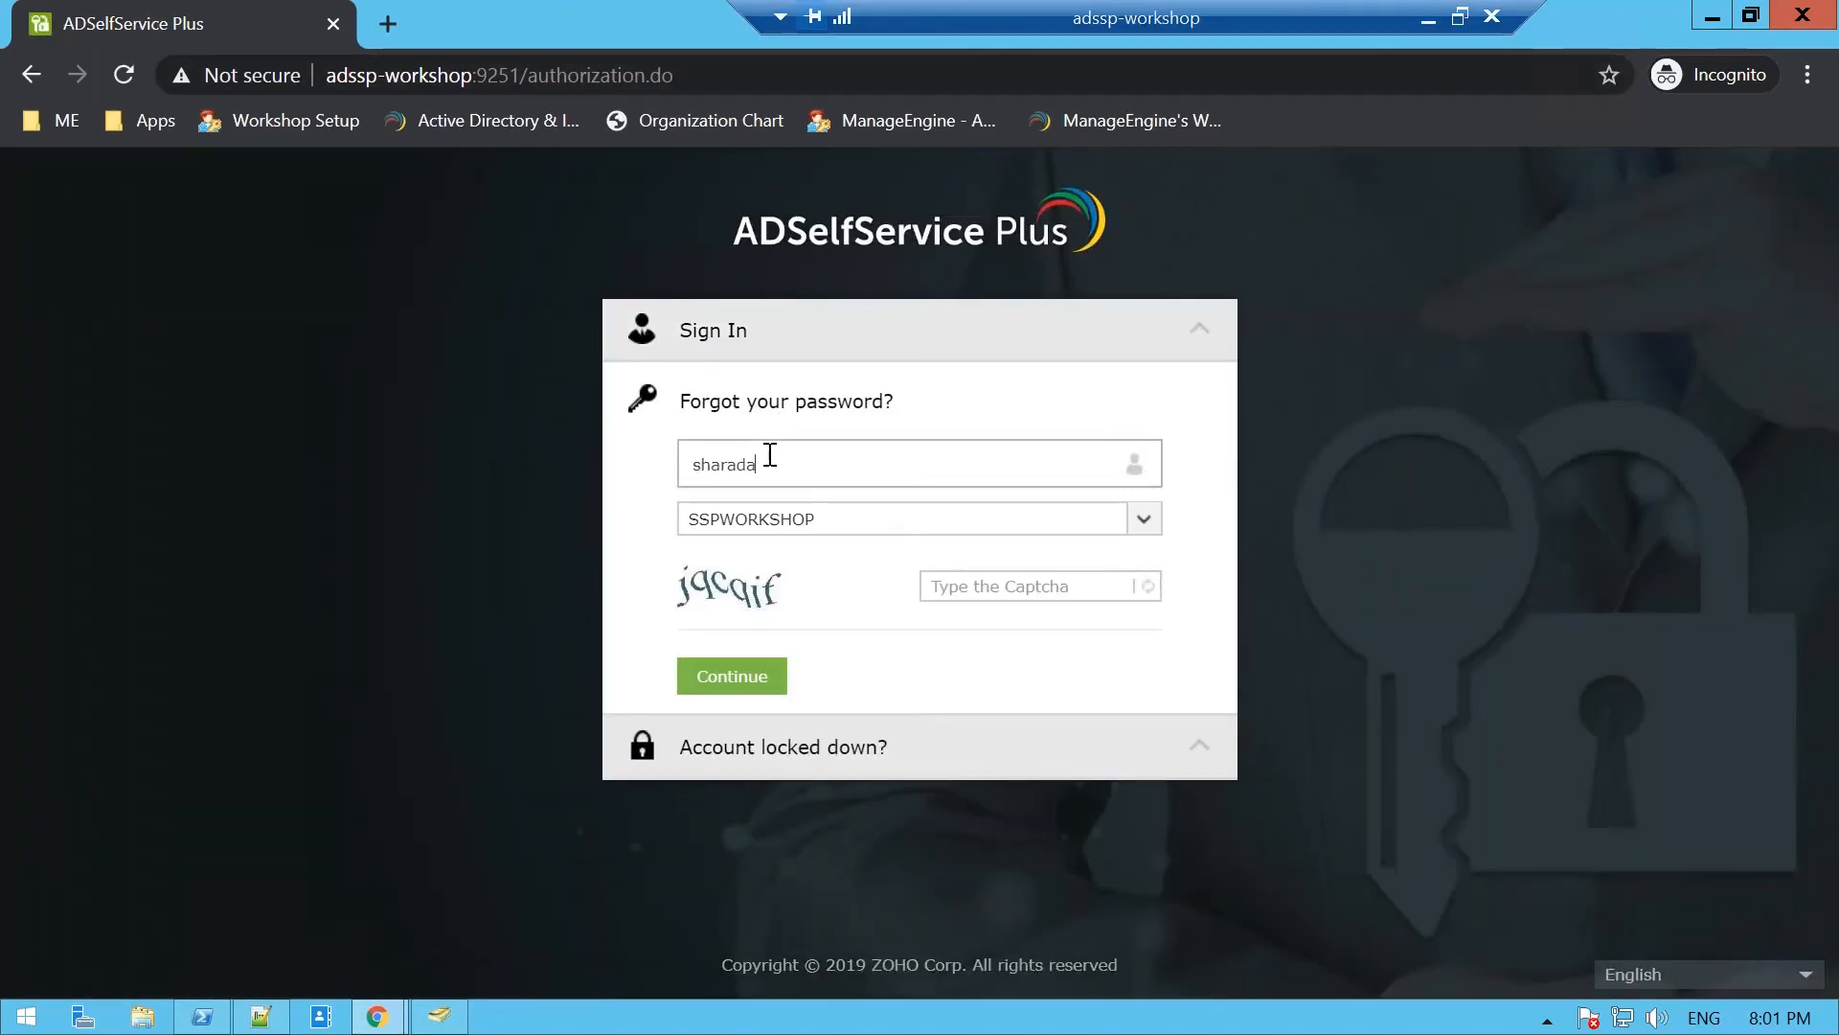
pyautogui.click(978, 586)
pyautogui.write('jqcq')
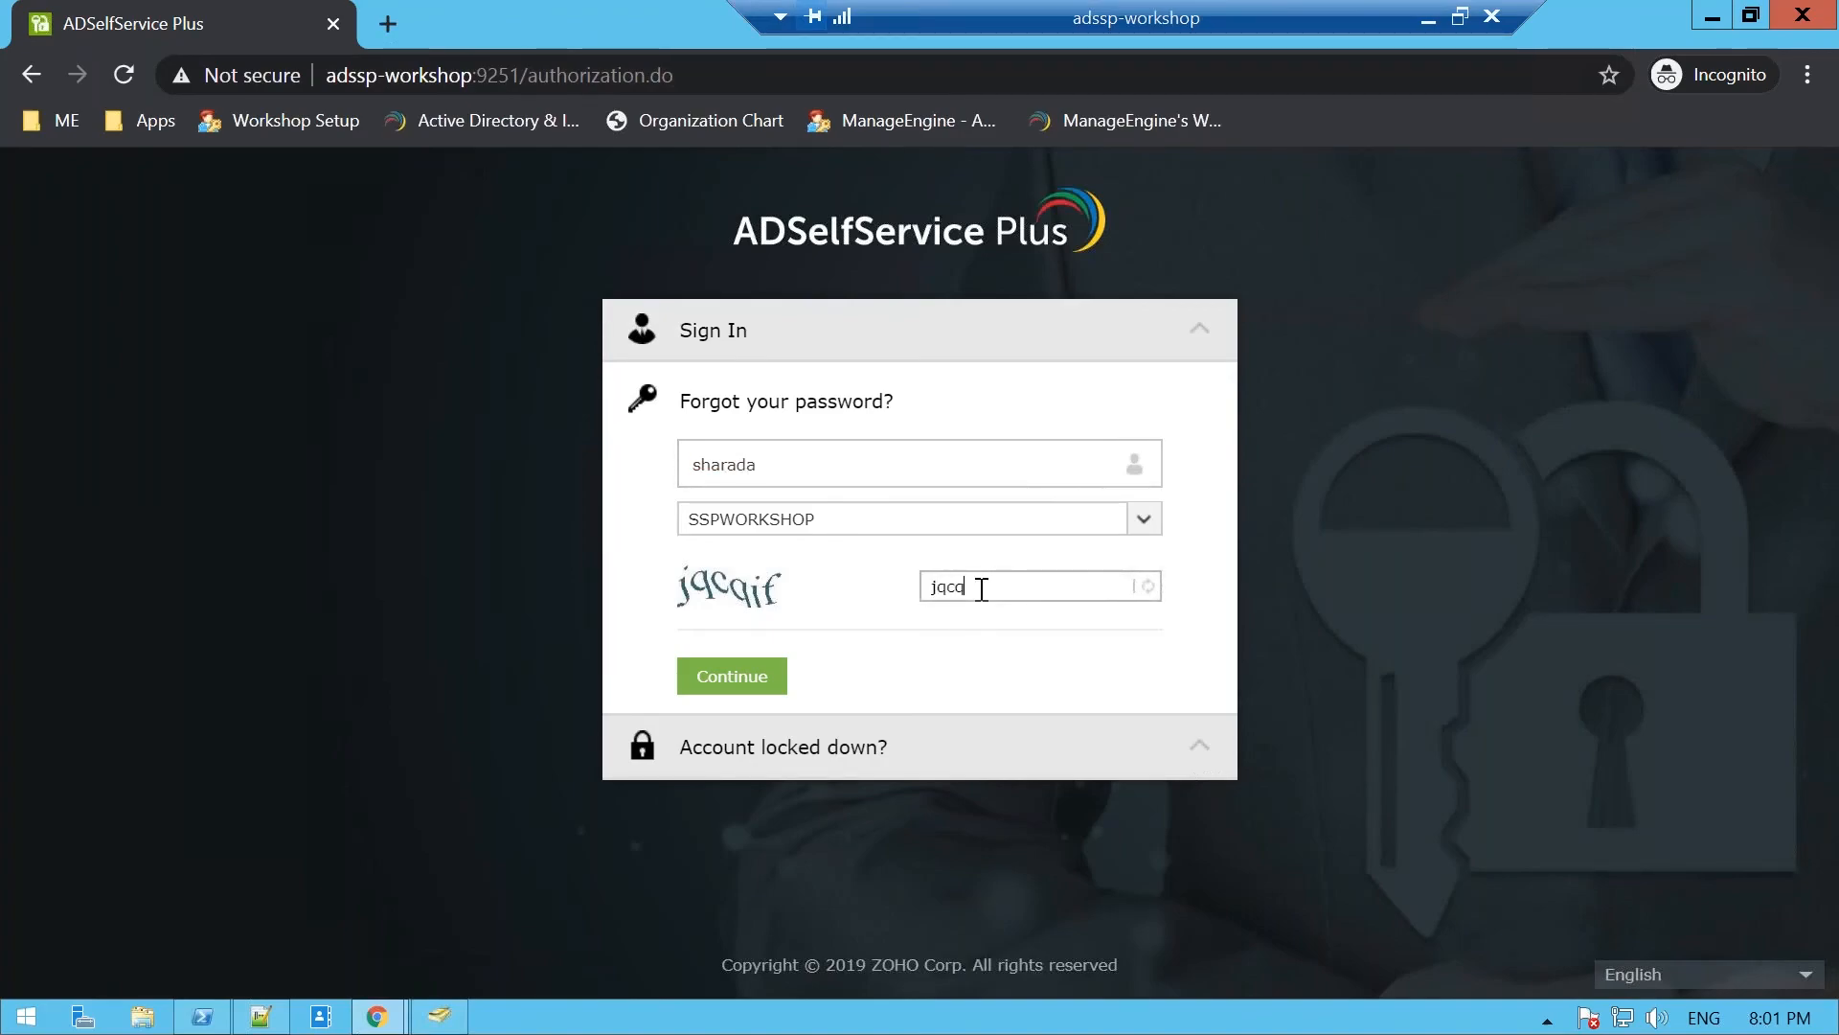
pyautogui.write('if')
pyautogui.click(739, 680)
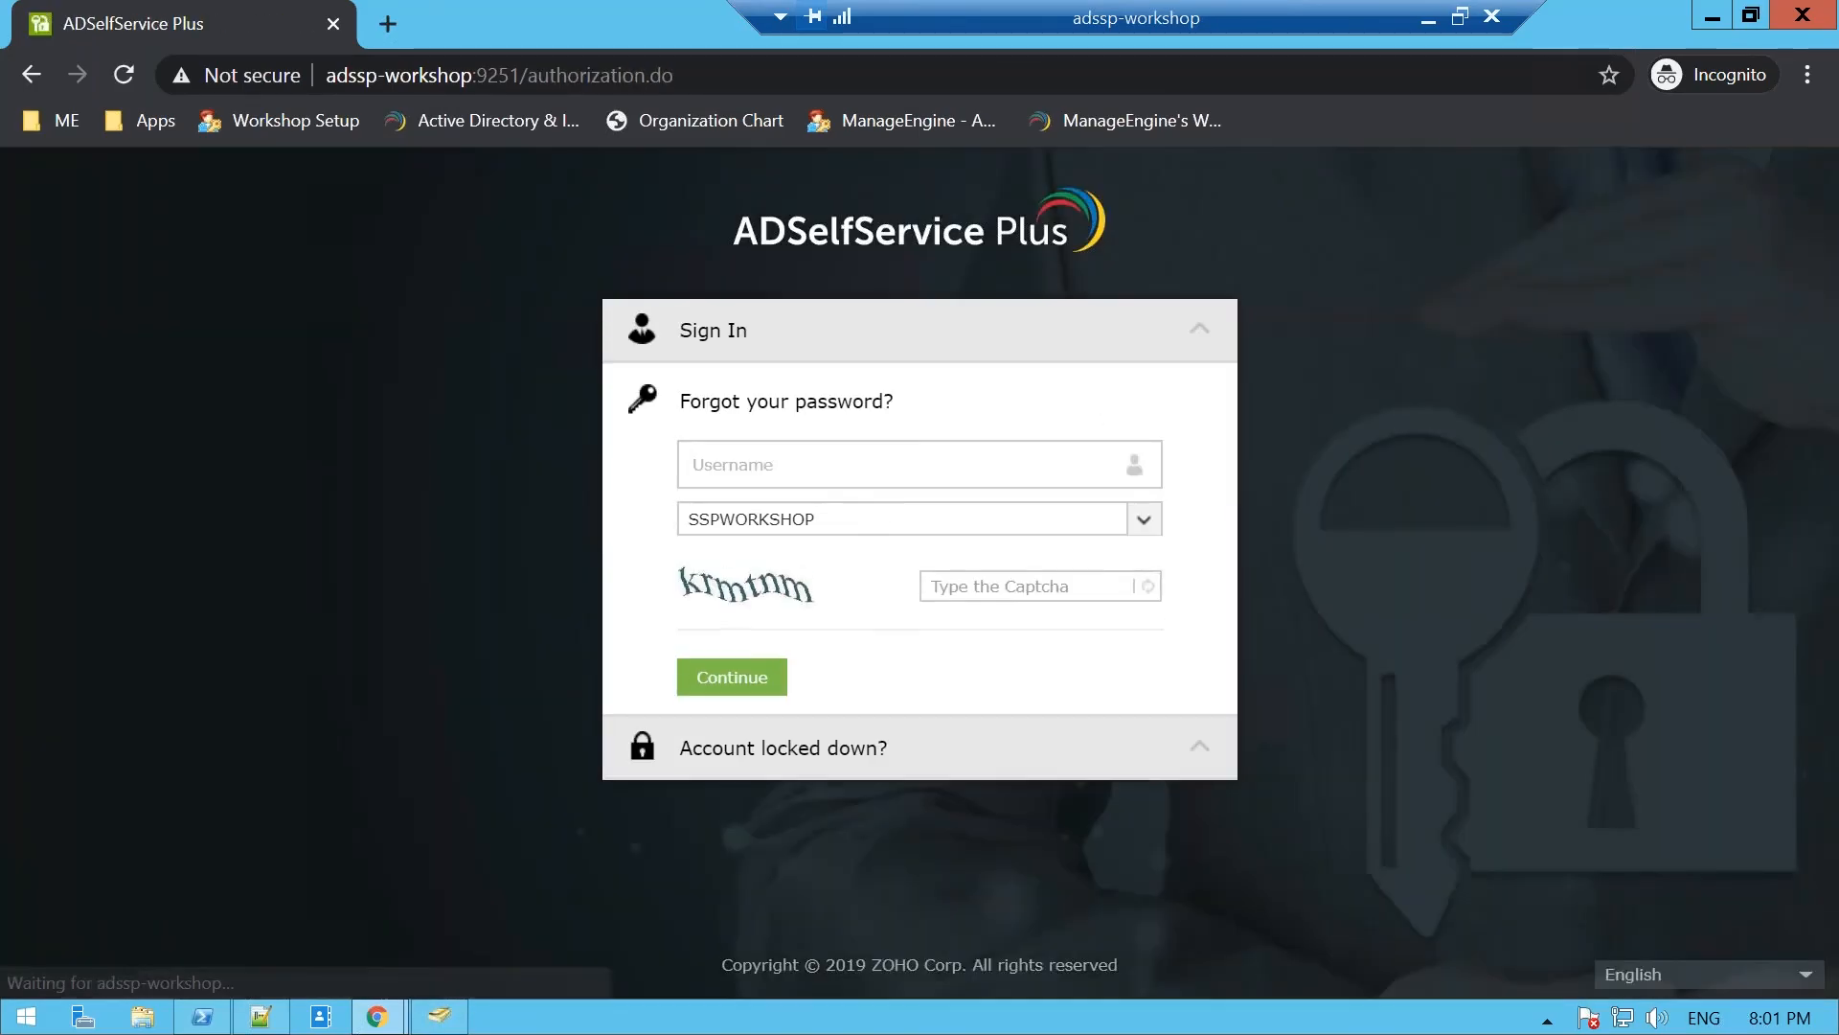
# Re-enter username sharada and the new captcha krmtnm for the password reset, and continue.
pyautogui.click(890, 467)
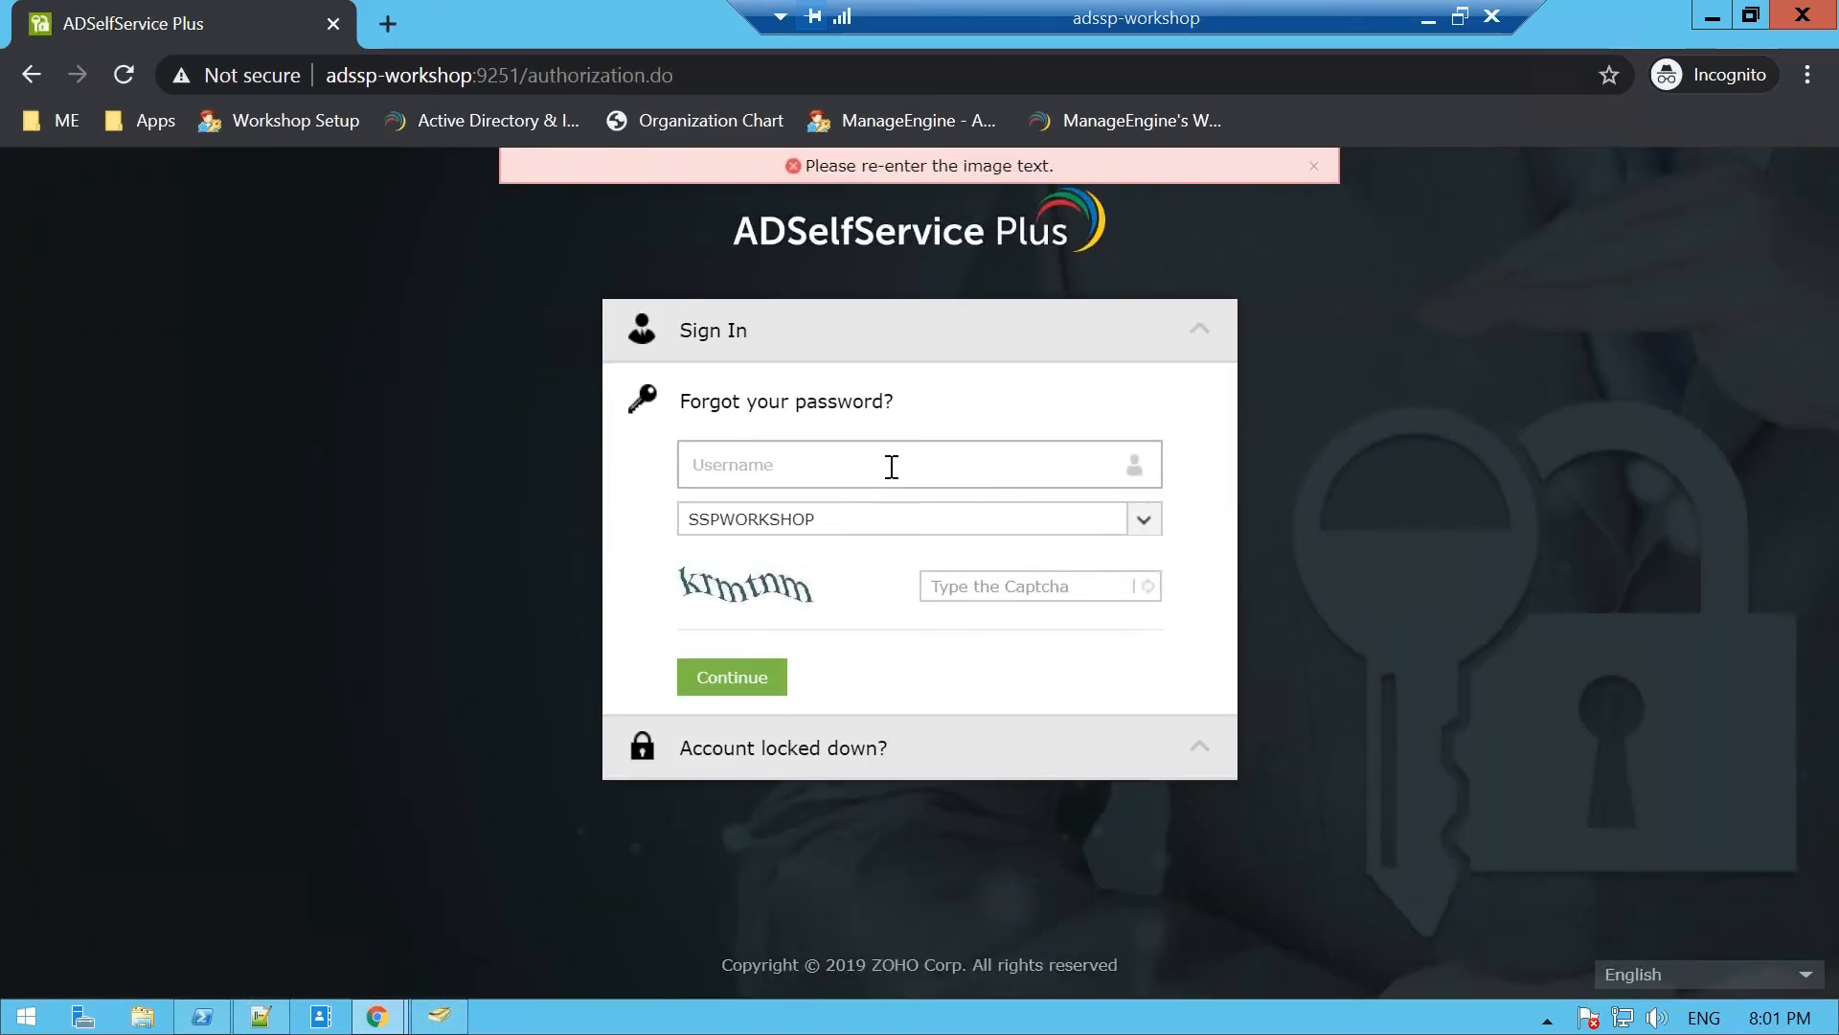
pyautogui.write('sharada')
pyautogui.press('Tab')
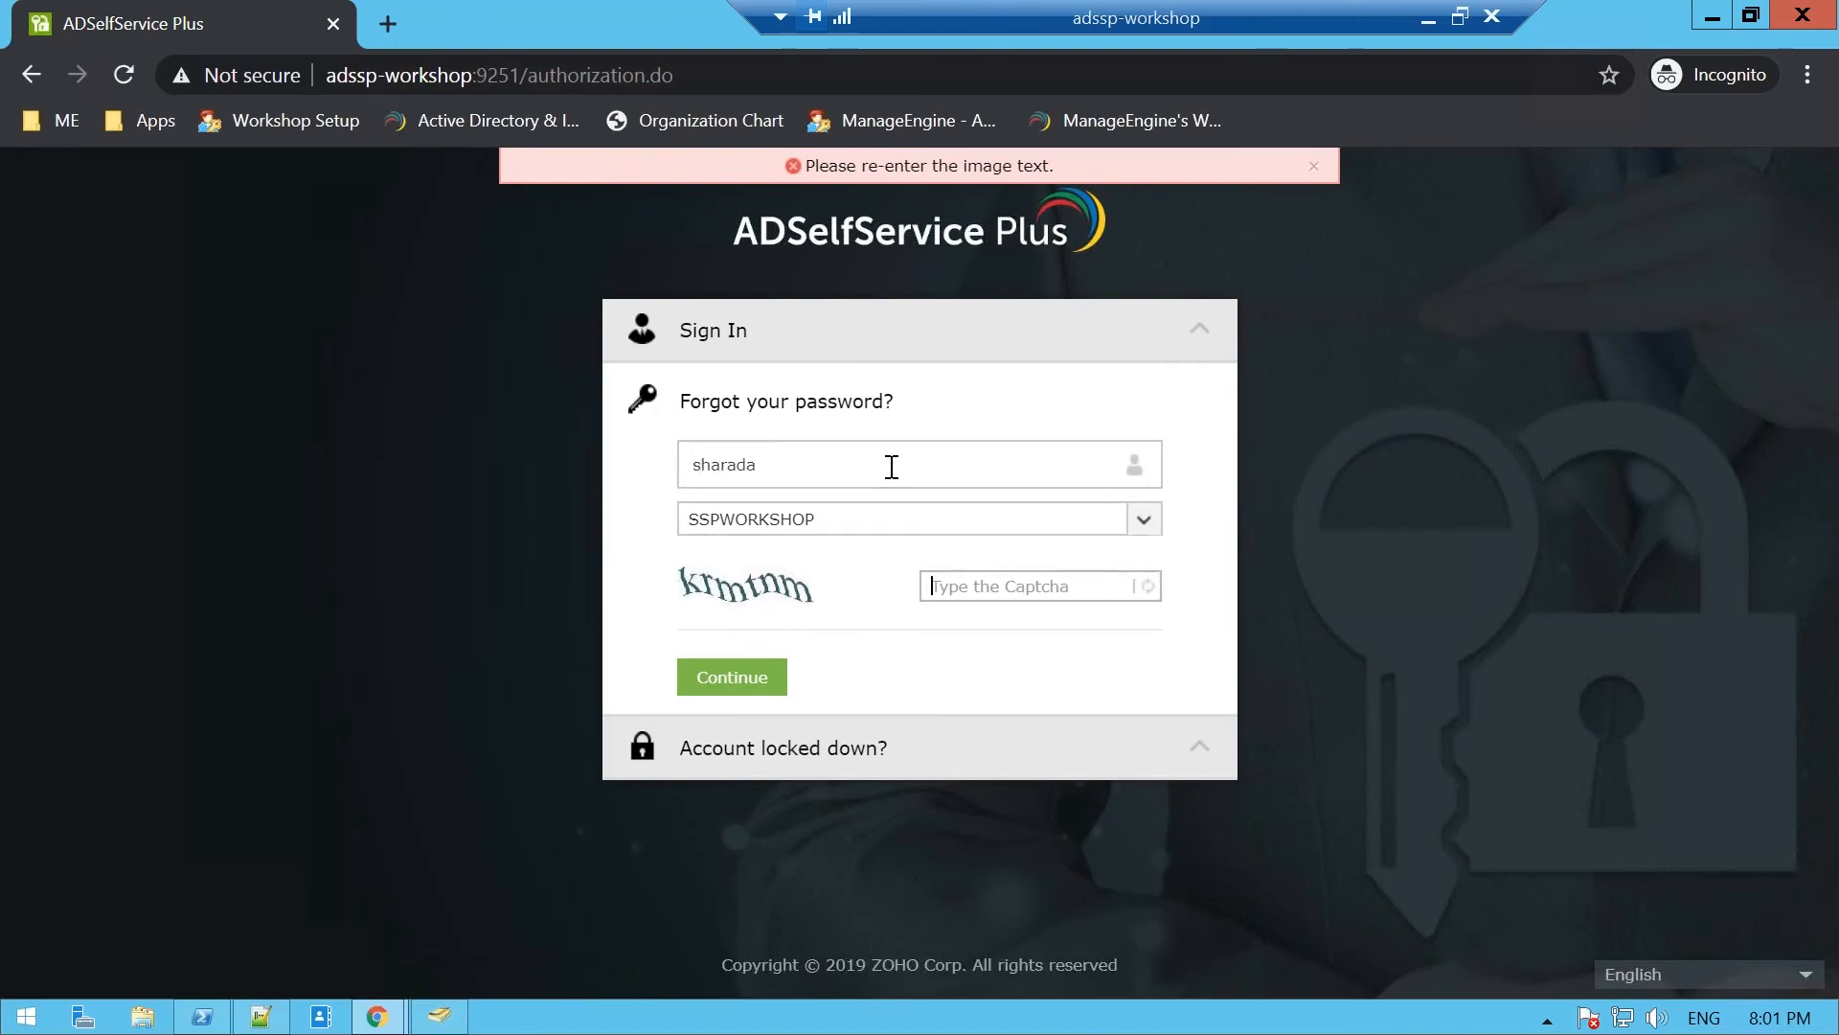
pyautogui.write('krmtnm')
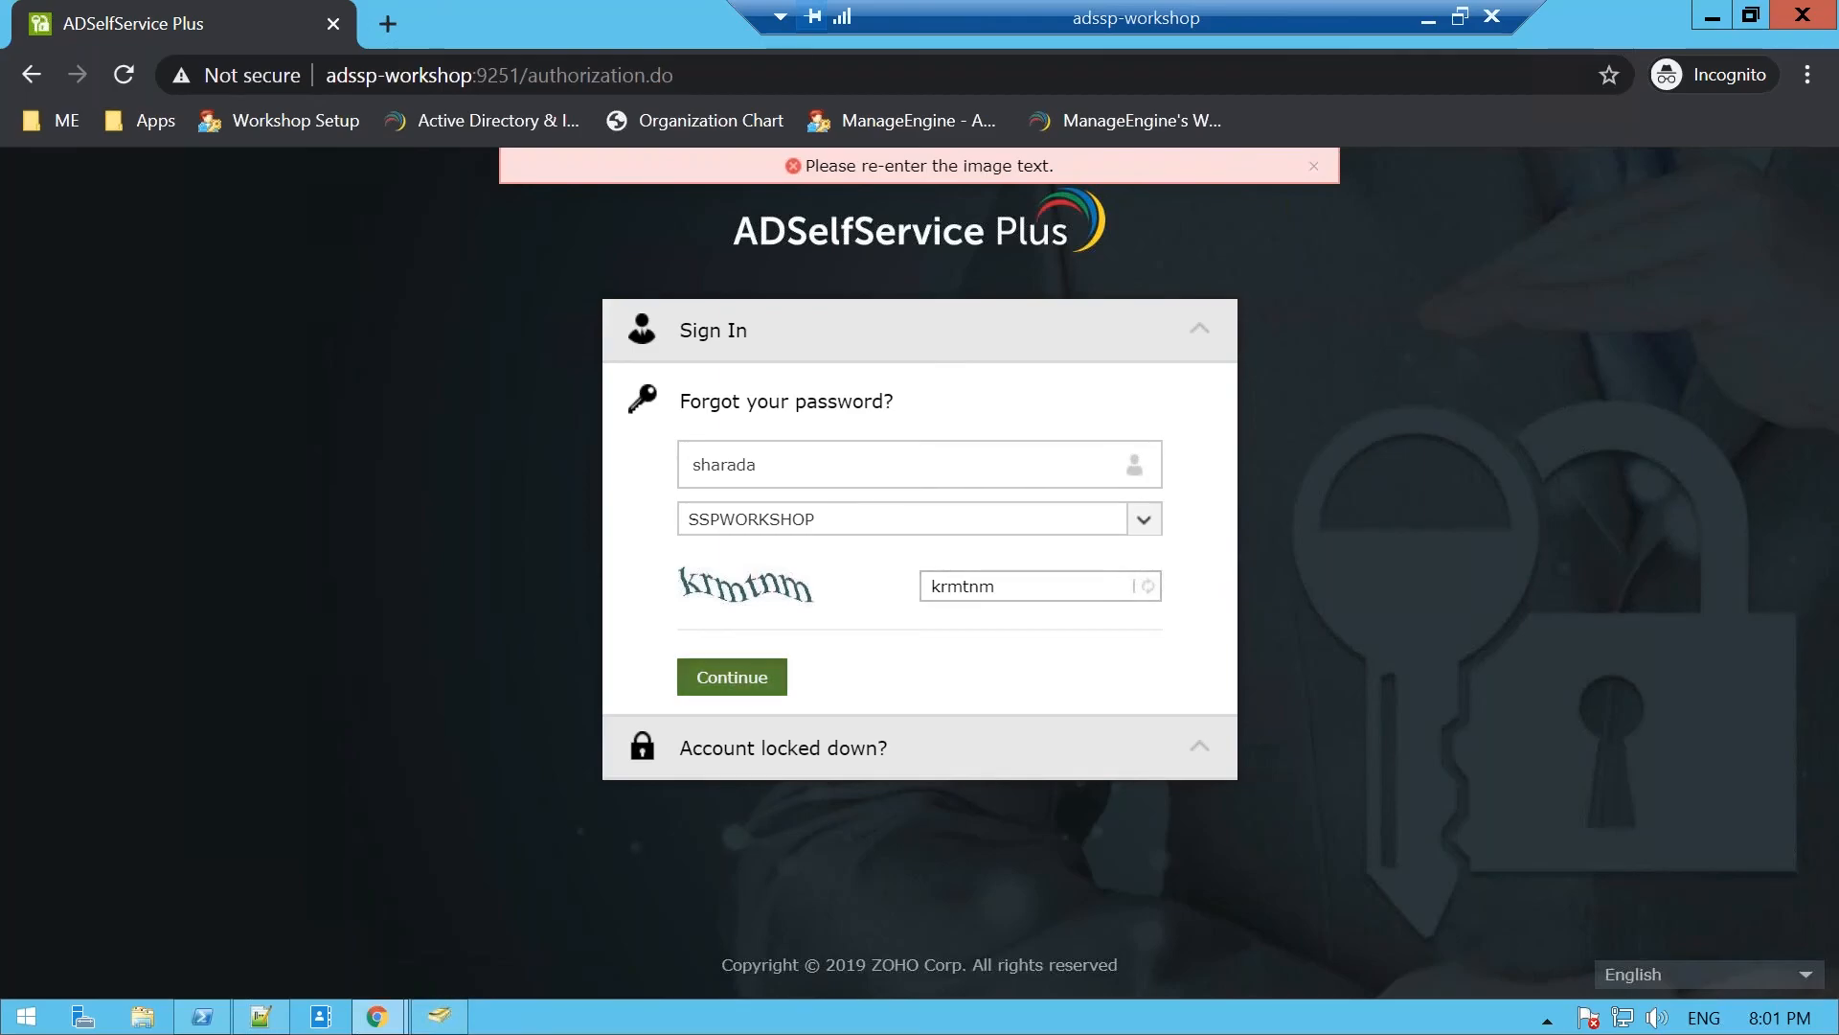
pyautogui.click(740, 678)
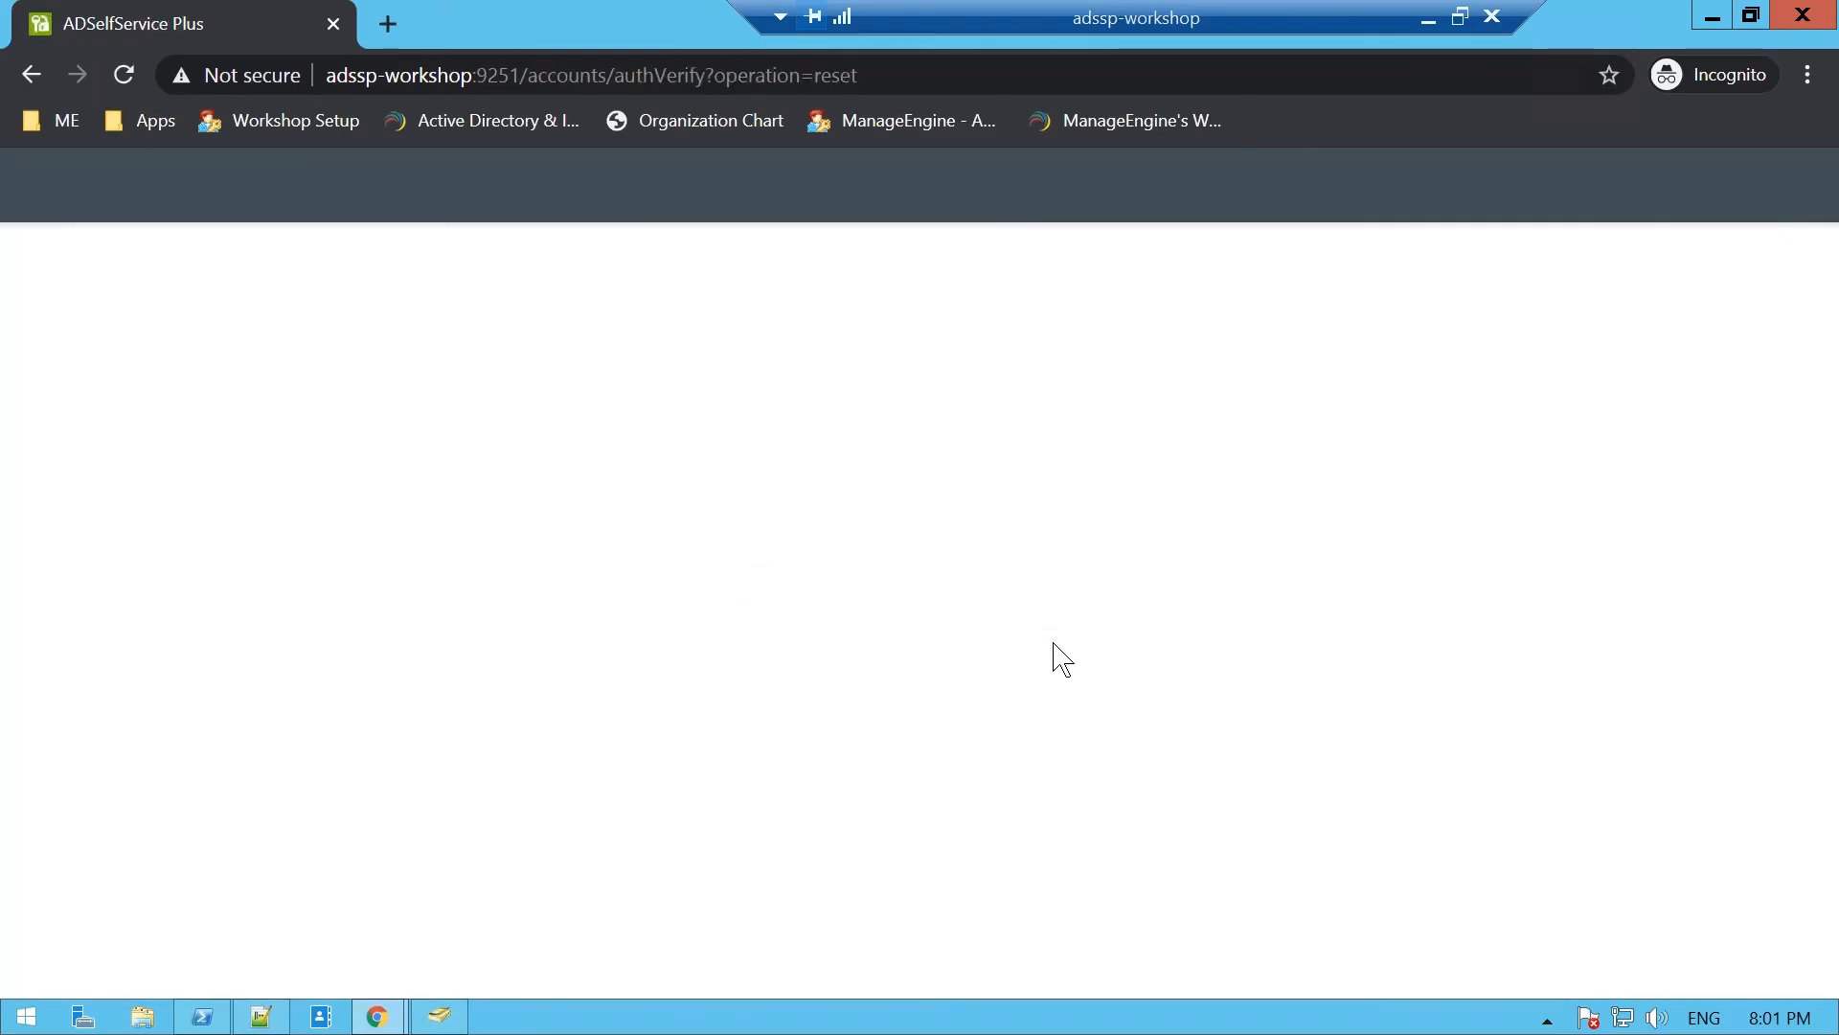
# Answer both security questions with the user's secret answers, fill in the captcha t6686g, and continue.
pyautogui.click(816, 462)
pyautogui.write('•••••')
pyautogui.press('Tab')
pyautogui.write('•')
pyautogui.press('Tab')
pyautogui.write('5')
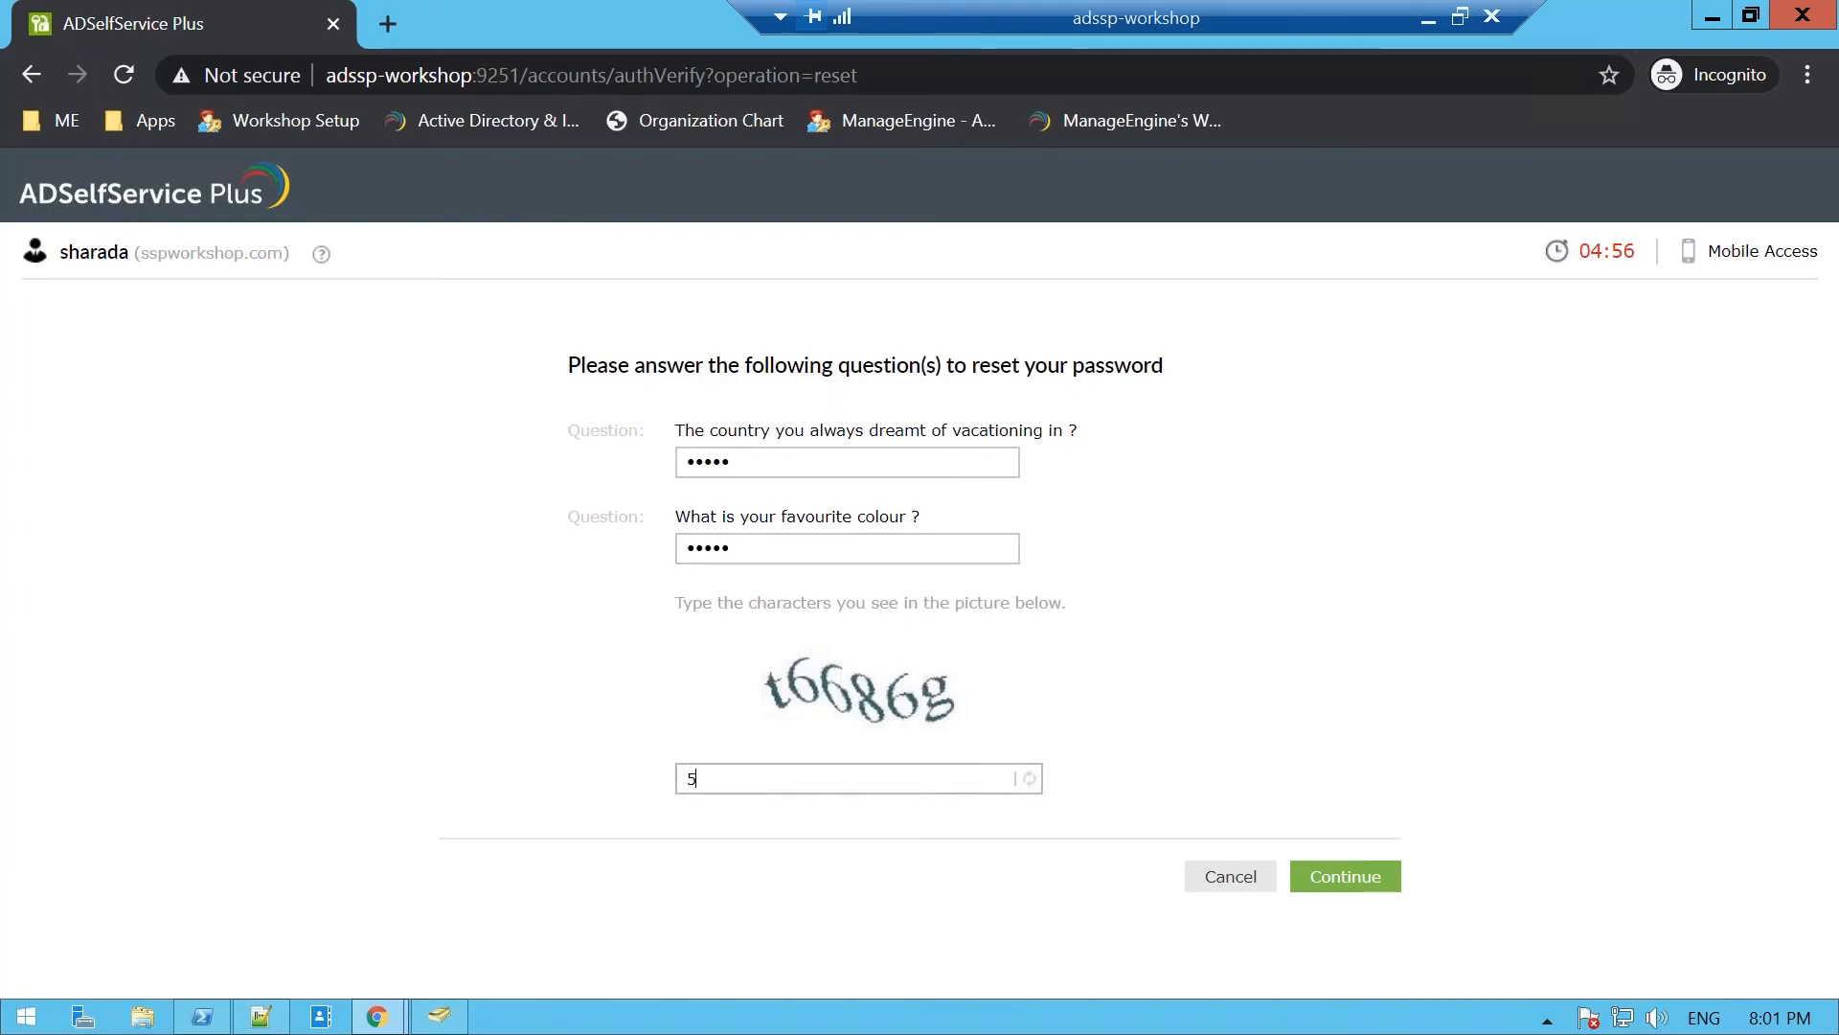
pyautogui.press('BackSpace')
pyautogui.write('t77')
pyautogui.press('BackSpace')
pyautogui.press('BackSpace')
pyautogui.write('6686g')
pyautogui.click(1322, 874)
# Choose Microsoft Authenticator for identity verification, fill in the captcha 3pjeos, and continue.
pyautogui.click(784, 548)
pyautogui.click(697, 777)
pyautogui.write('3')
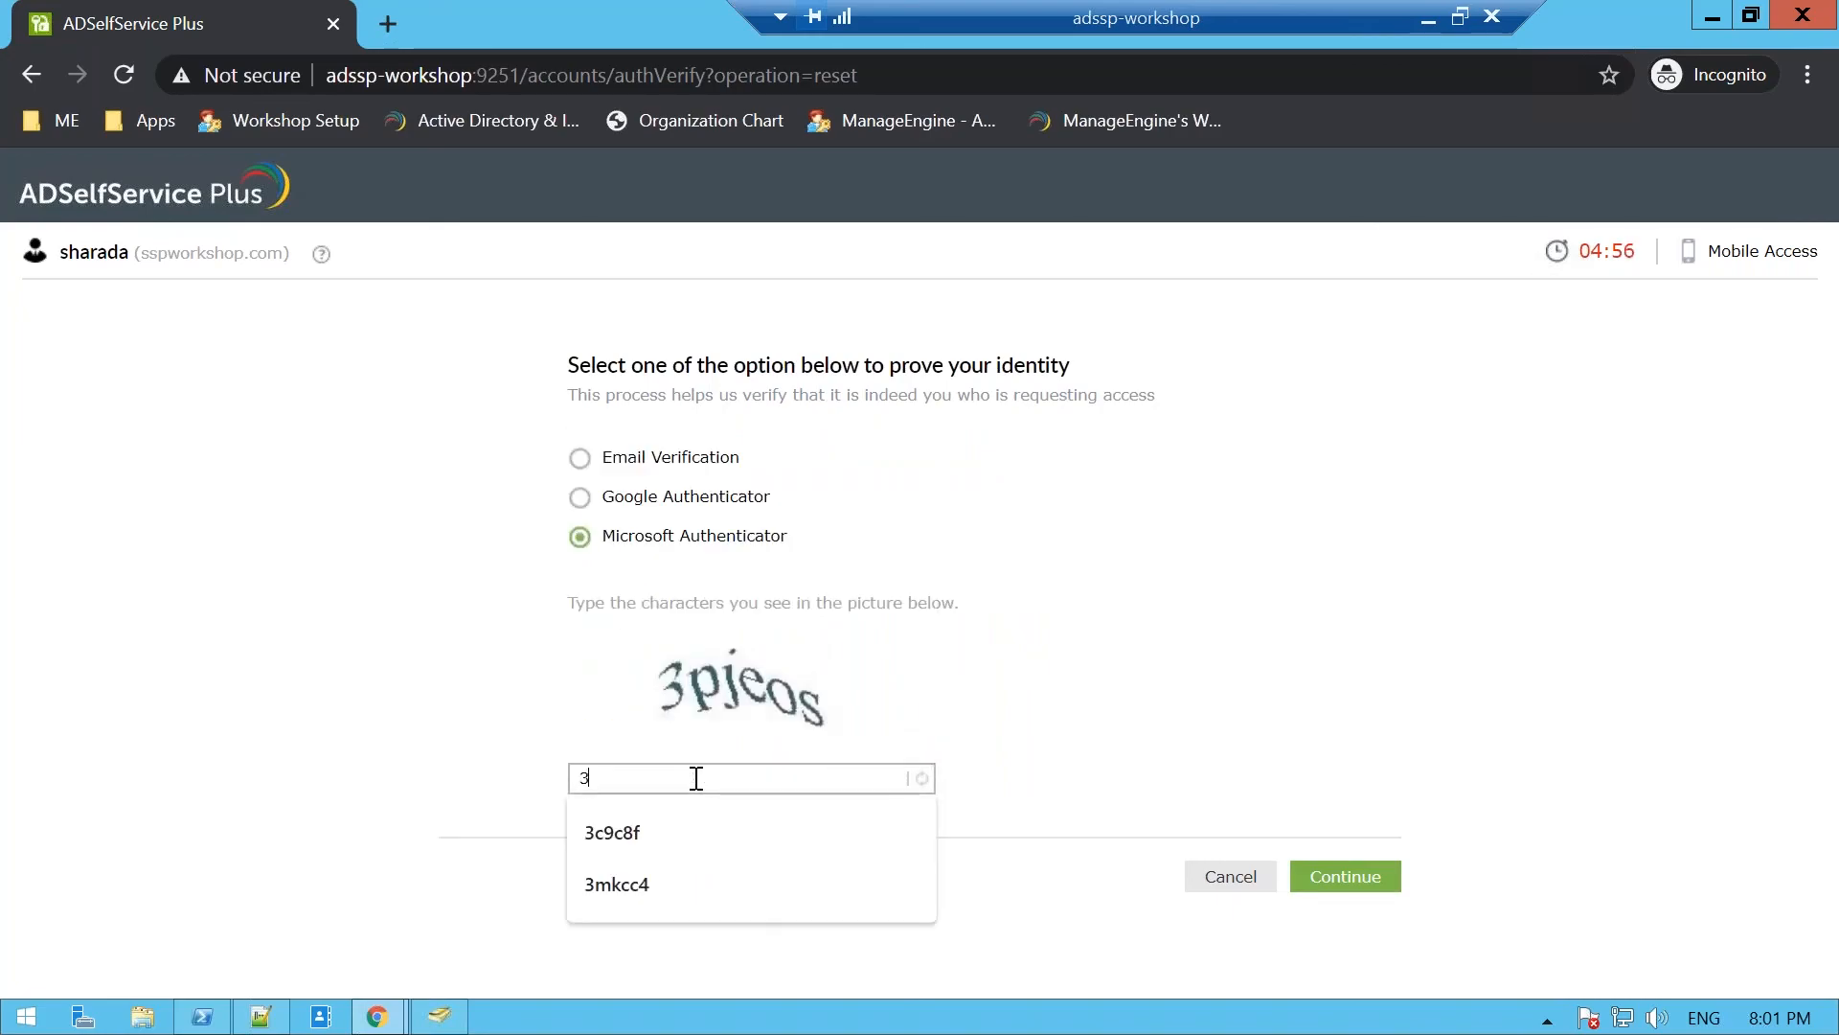
pyautogui.write('pjeos')
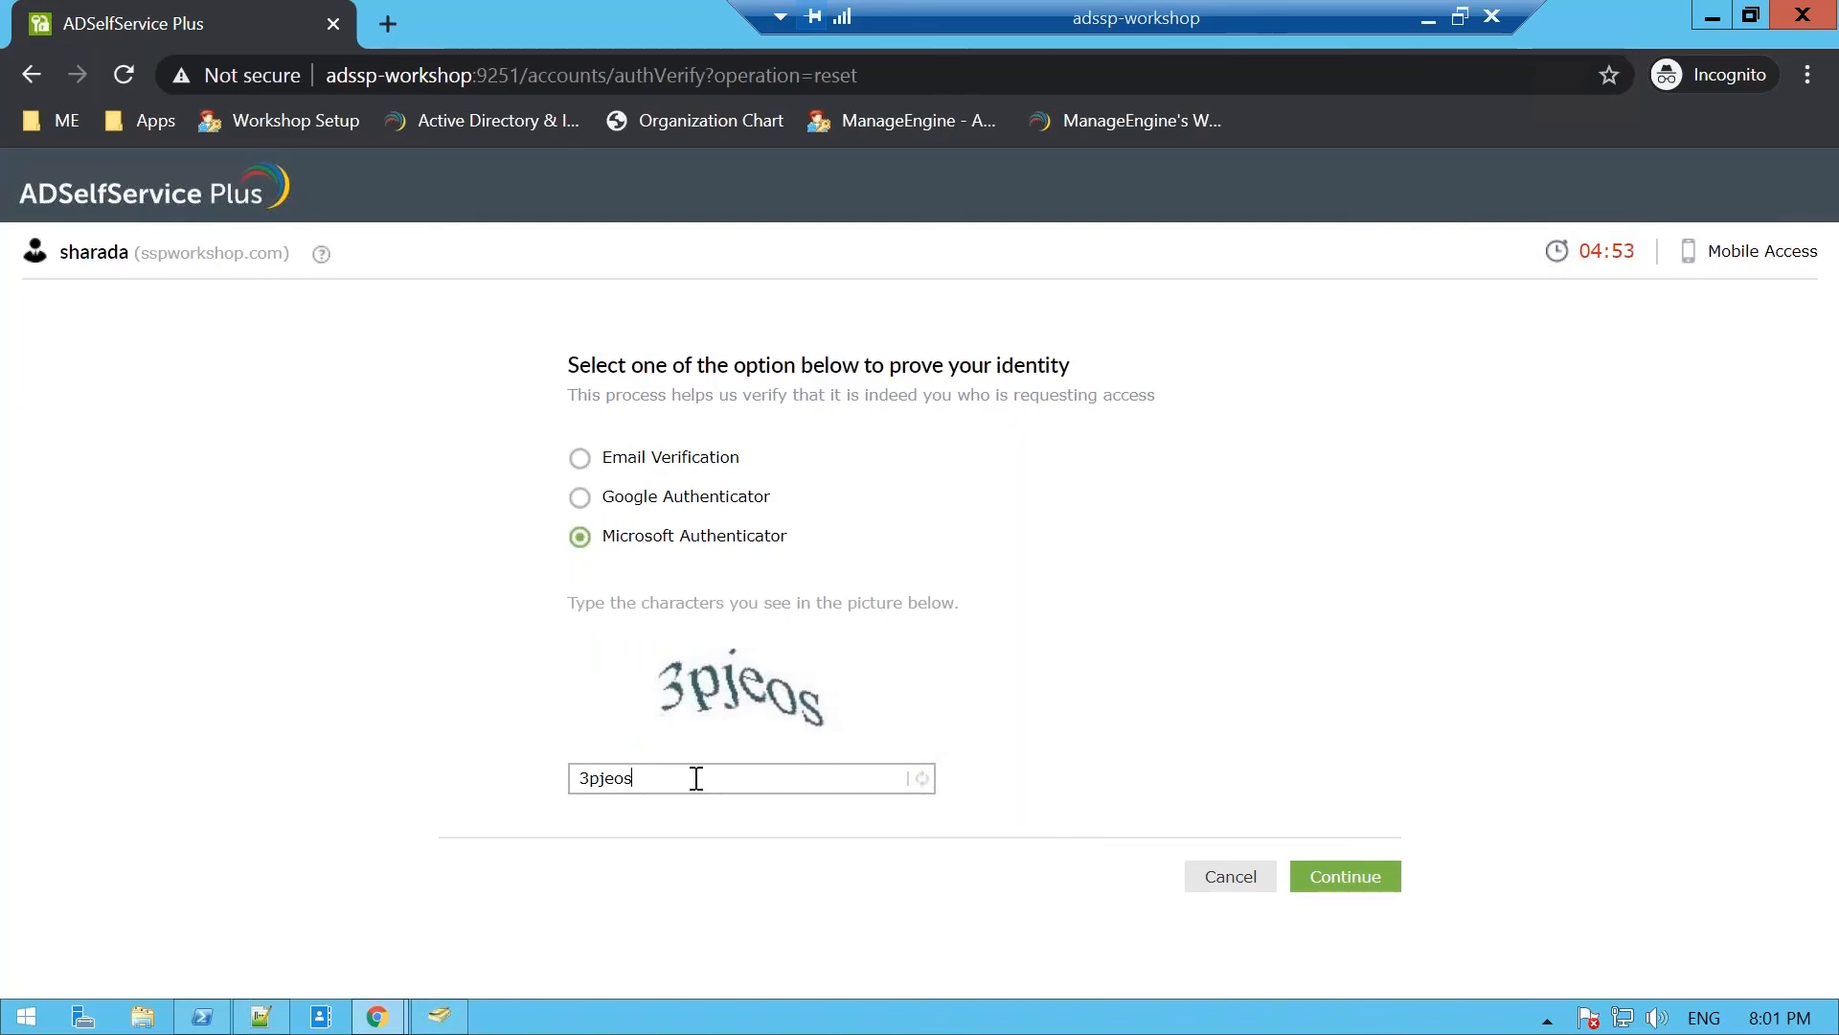
pyautogui.press('Return')
# Enter the Microsoft Authenticator verification code, fill in the captcha qg995o, and continue.
pyautogui.press('Tab')
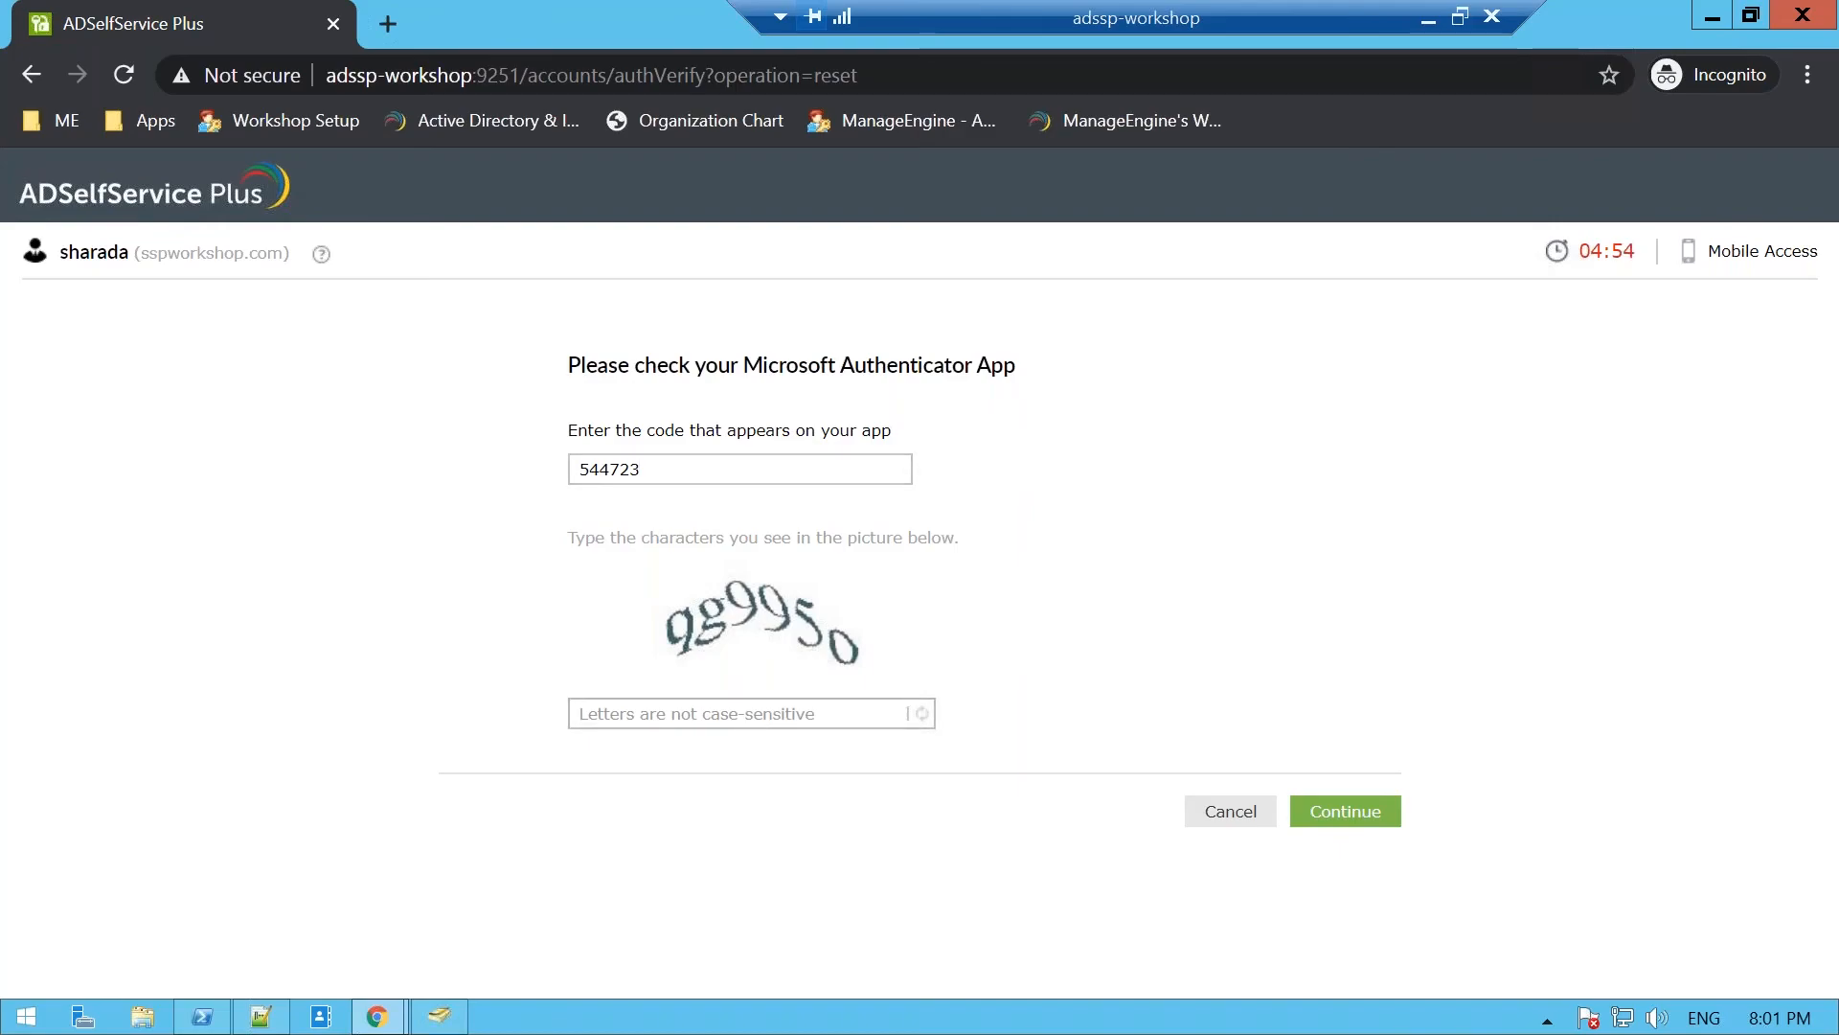
pyautogui.write('qg9950')
pyautogui.press('BackSpace')
pyautogui.write('o')
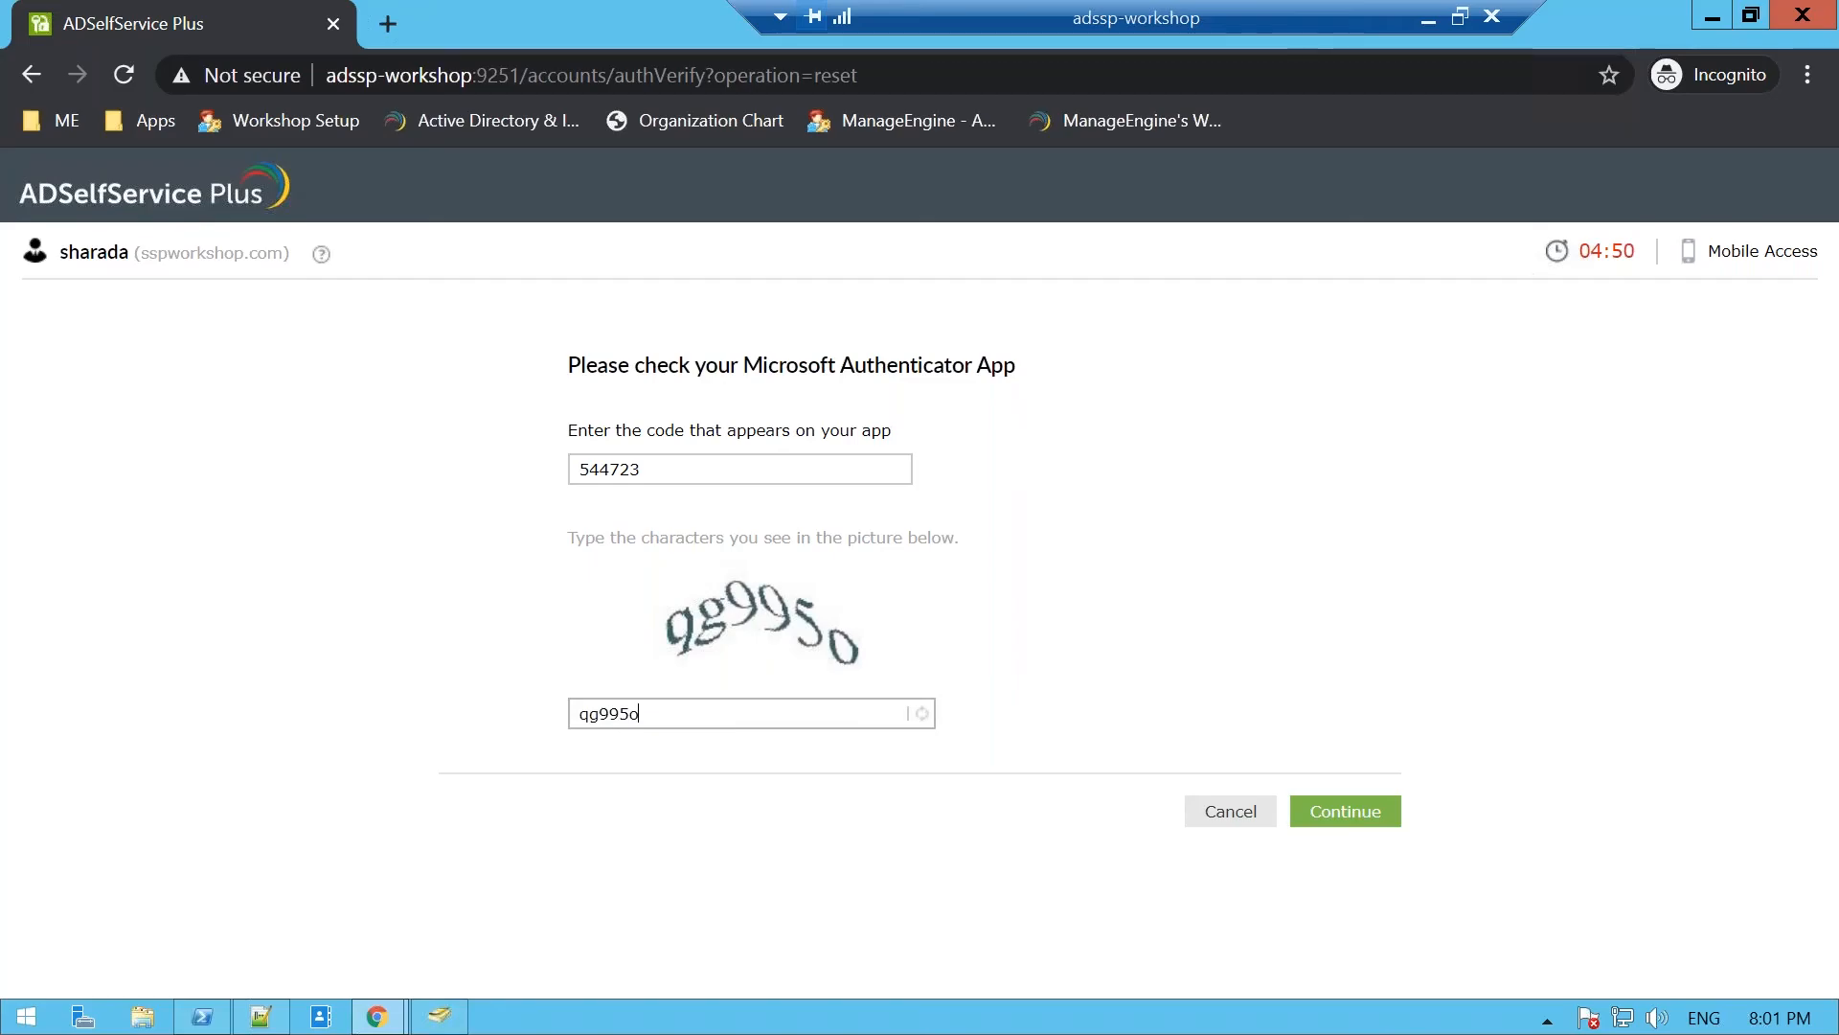
pyautogui.click(1326, 814)
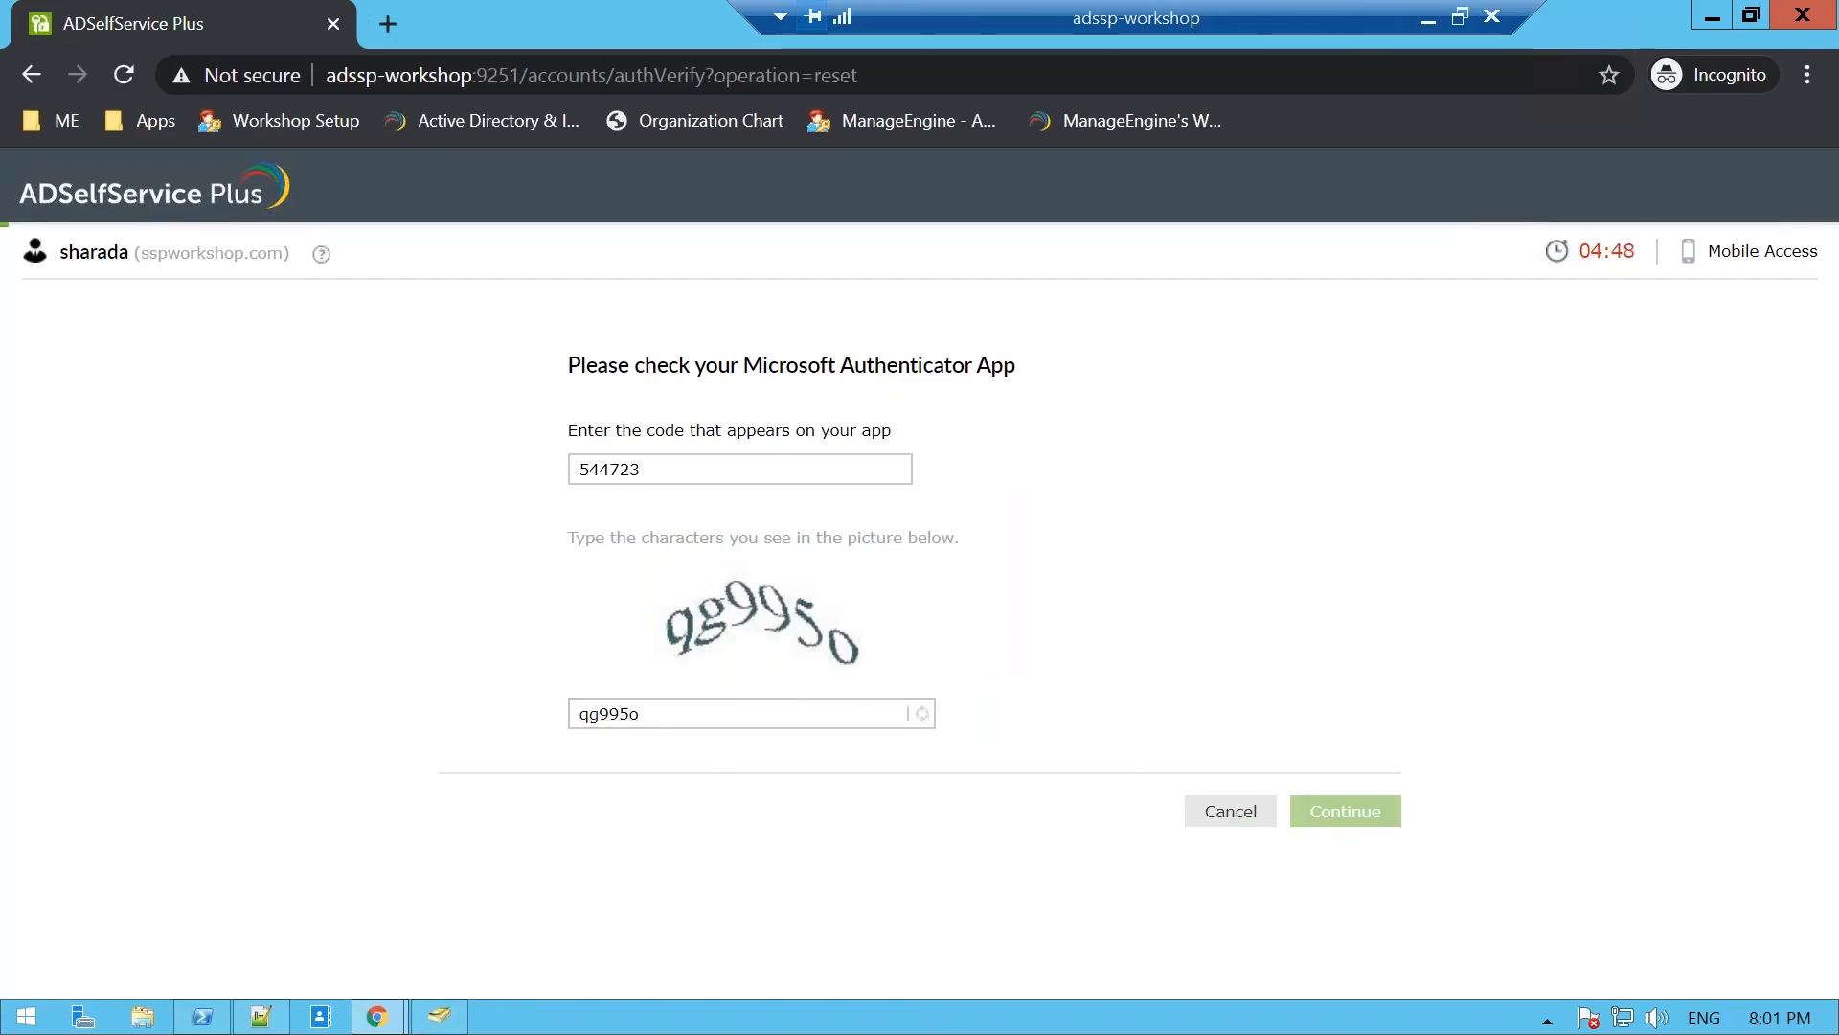
# Enter and confirm a new password for both selected accounts in the Reset Password form.
pyautogui.click(1070, 437)
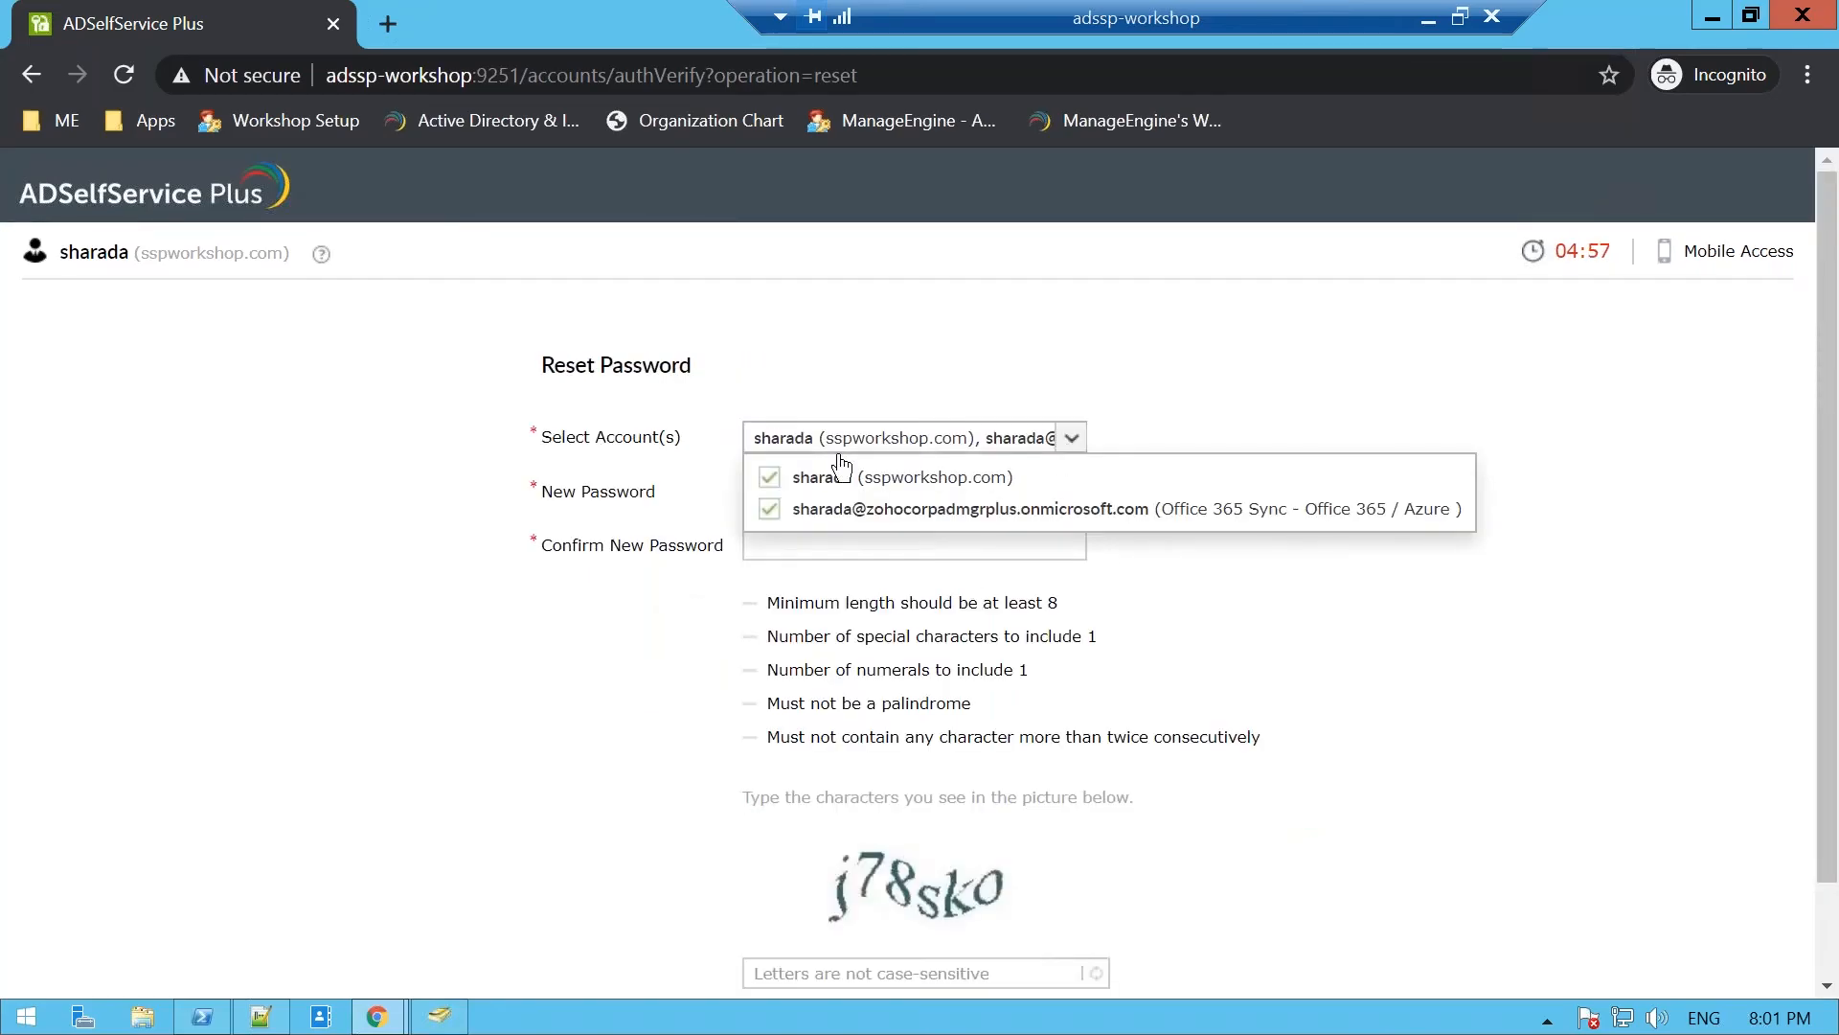
pyautogui.click(812, 491)
pyautogui.write('•••••••••')
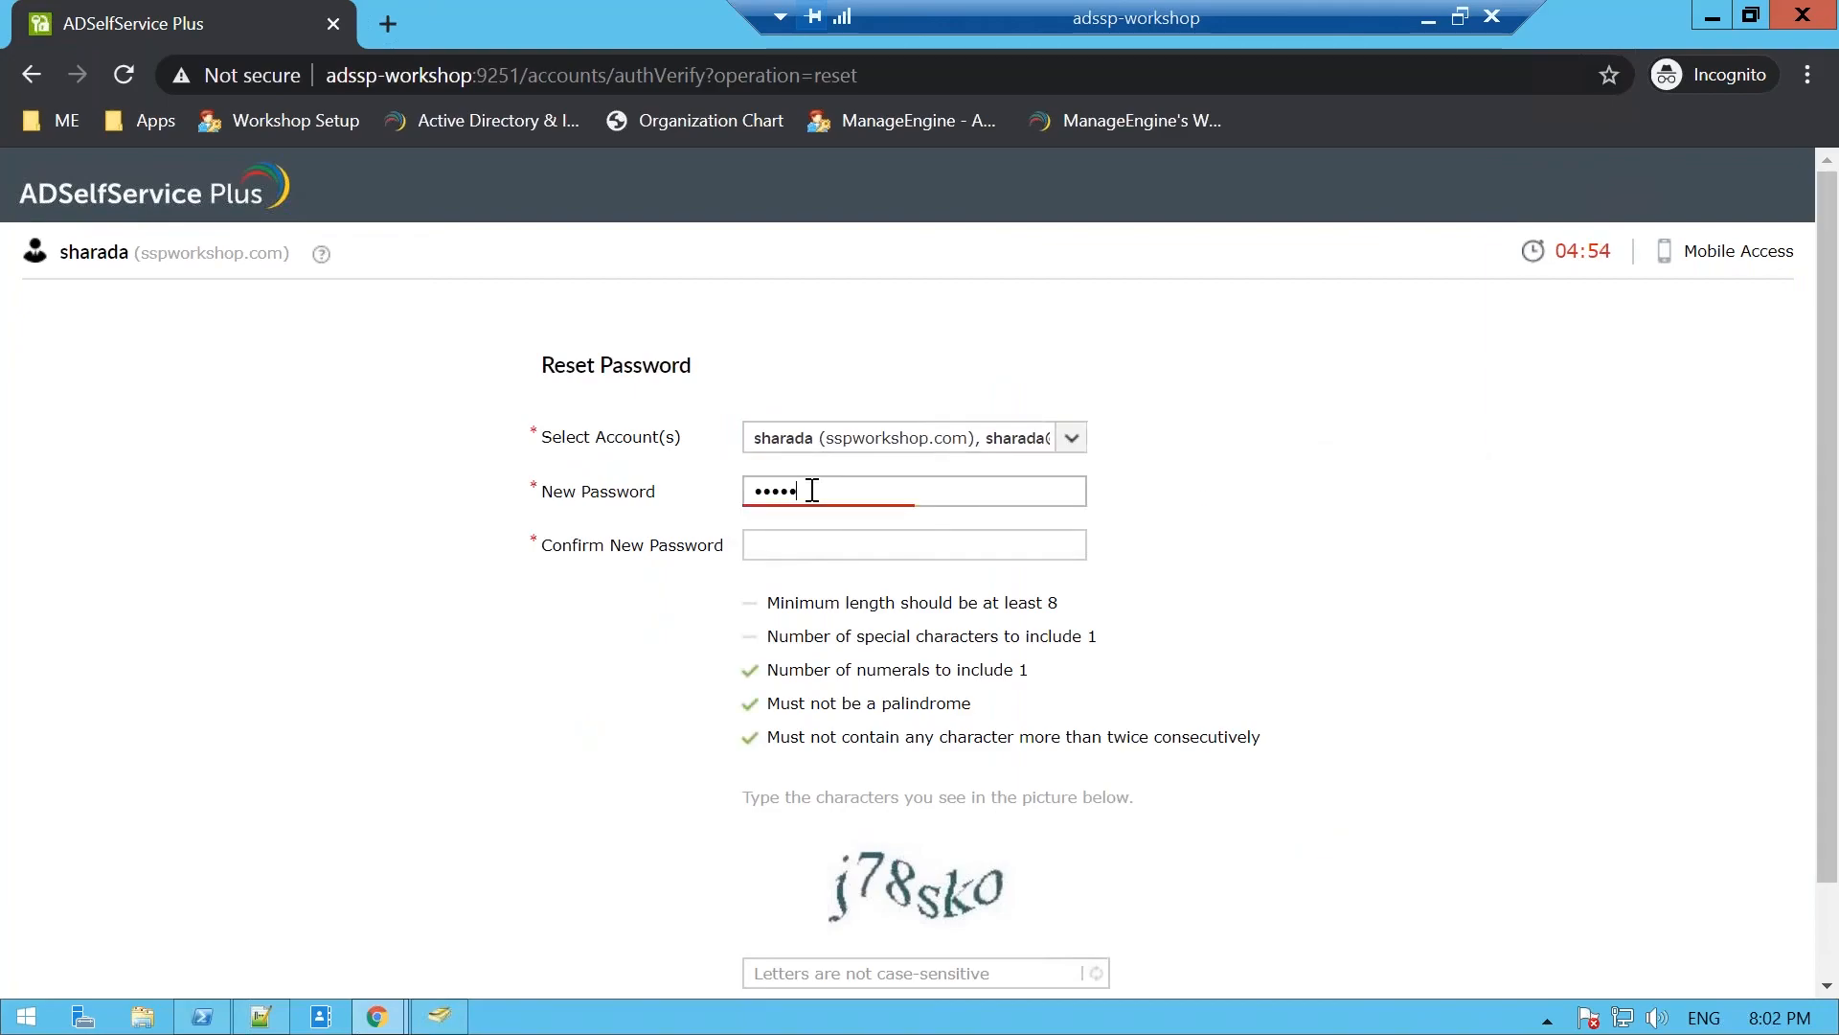
pyautogui.press('Tab')
pyautogui.write('•••••')
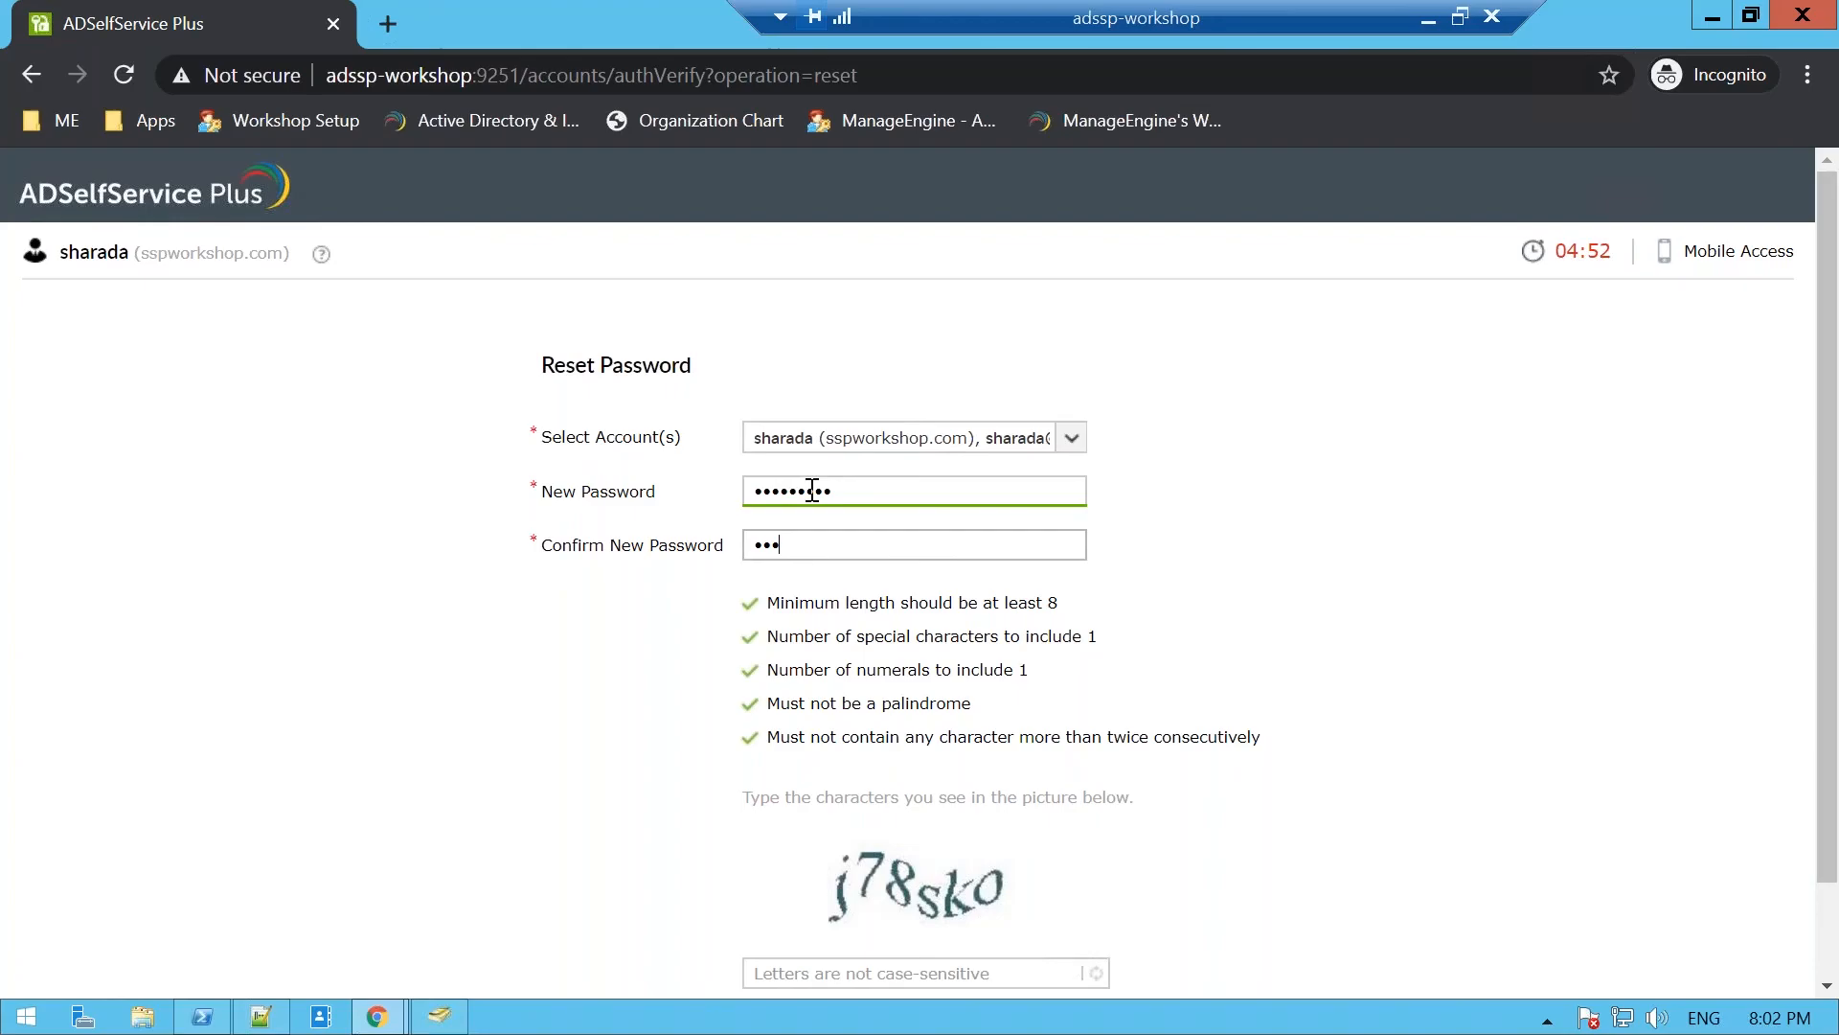
pyautogui.write('••••')
# Check the selected accounts list and fill in the captcha j78sko.
pyautogui.scroll(-2, 813, 491)
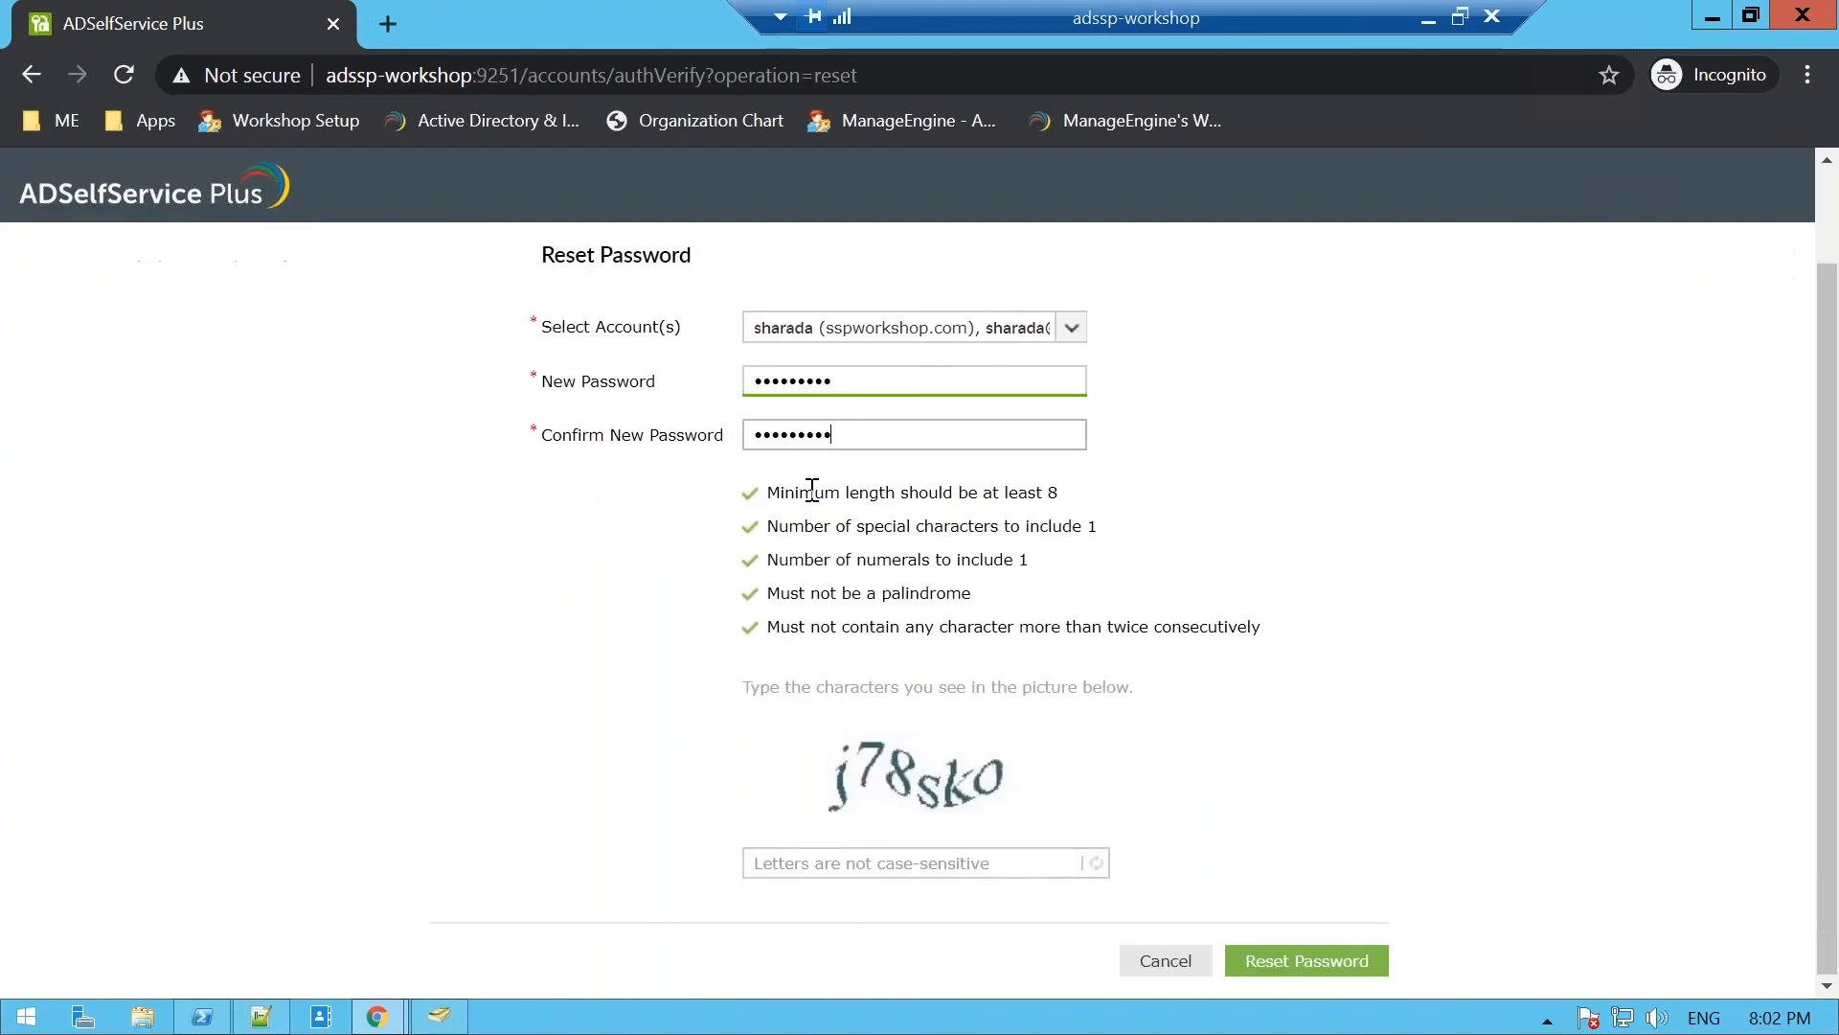
pyautogui.click(1072, 327)
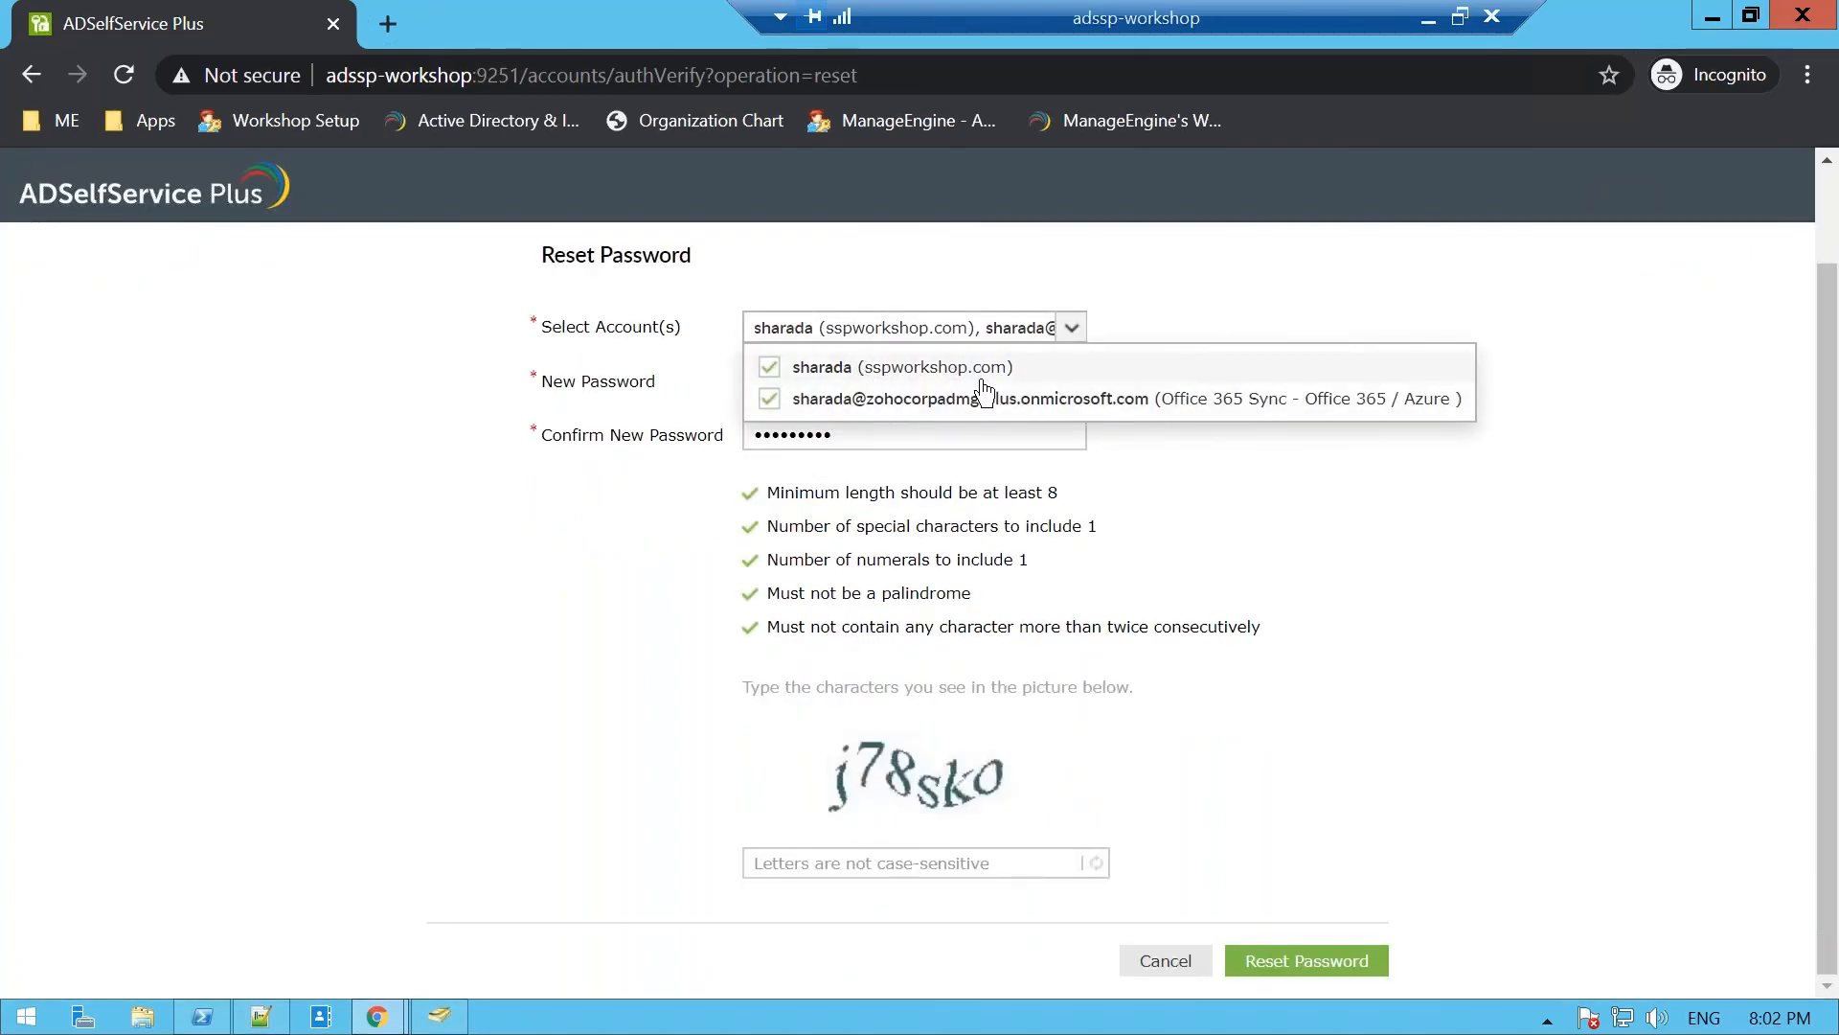
pyautogui.click(1180, 294)
pyautogui.click(879, 865)
pyautogui.write('j')
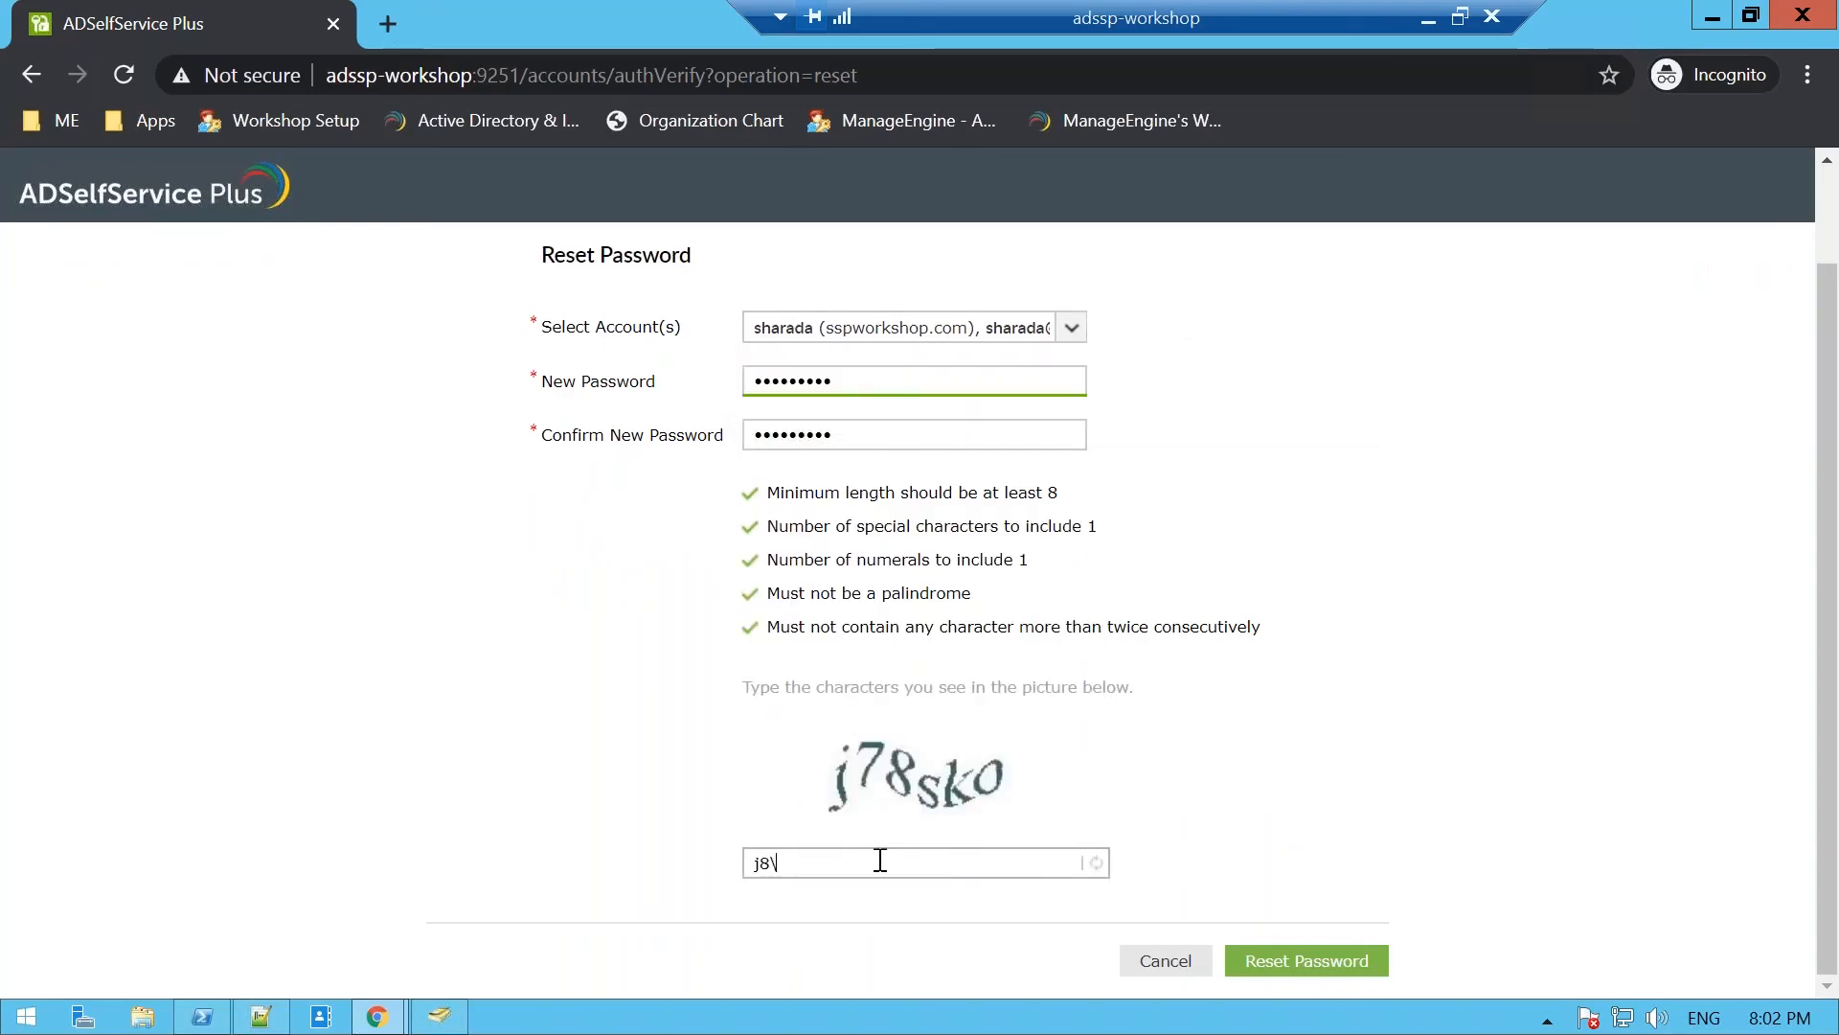
pyautogui.write('78sk')
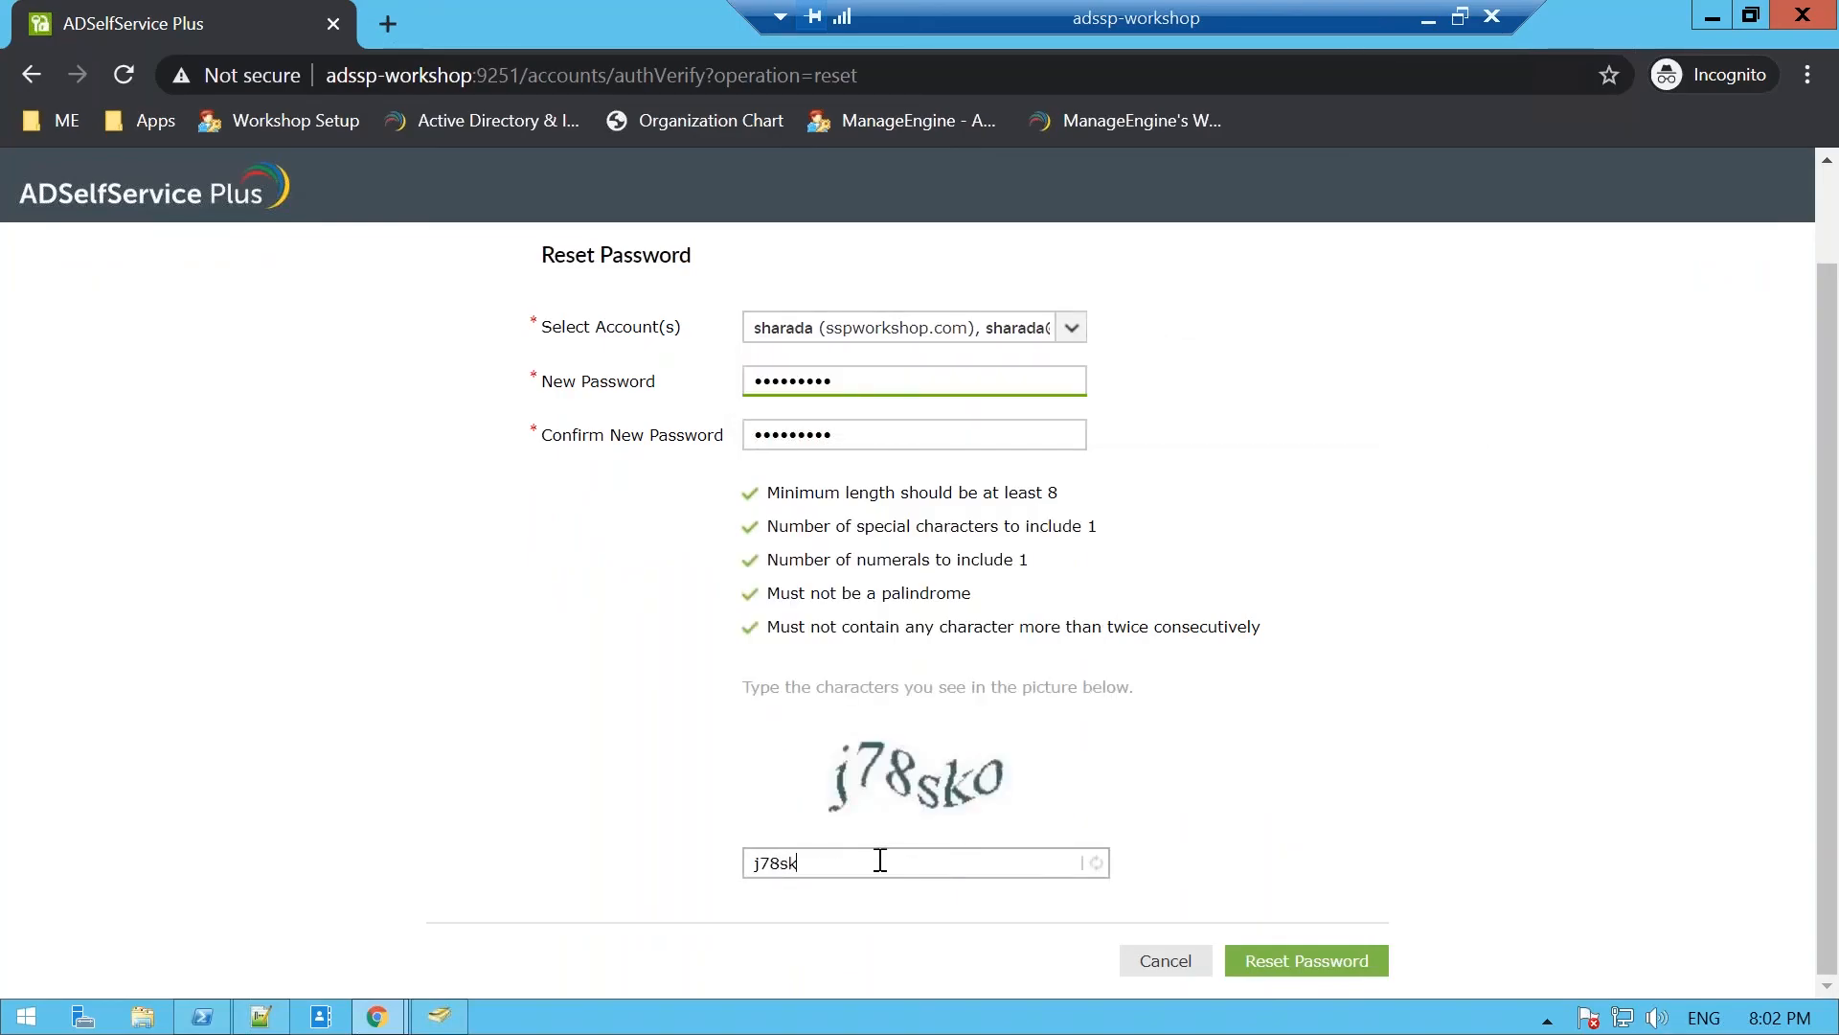
pyautogui.write('o')
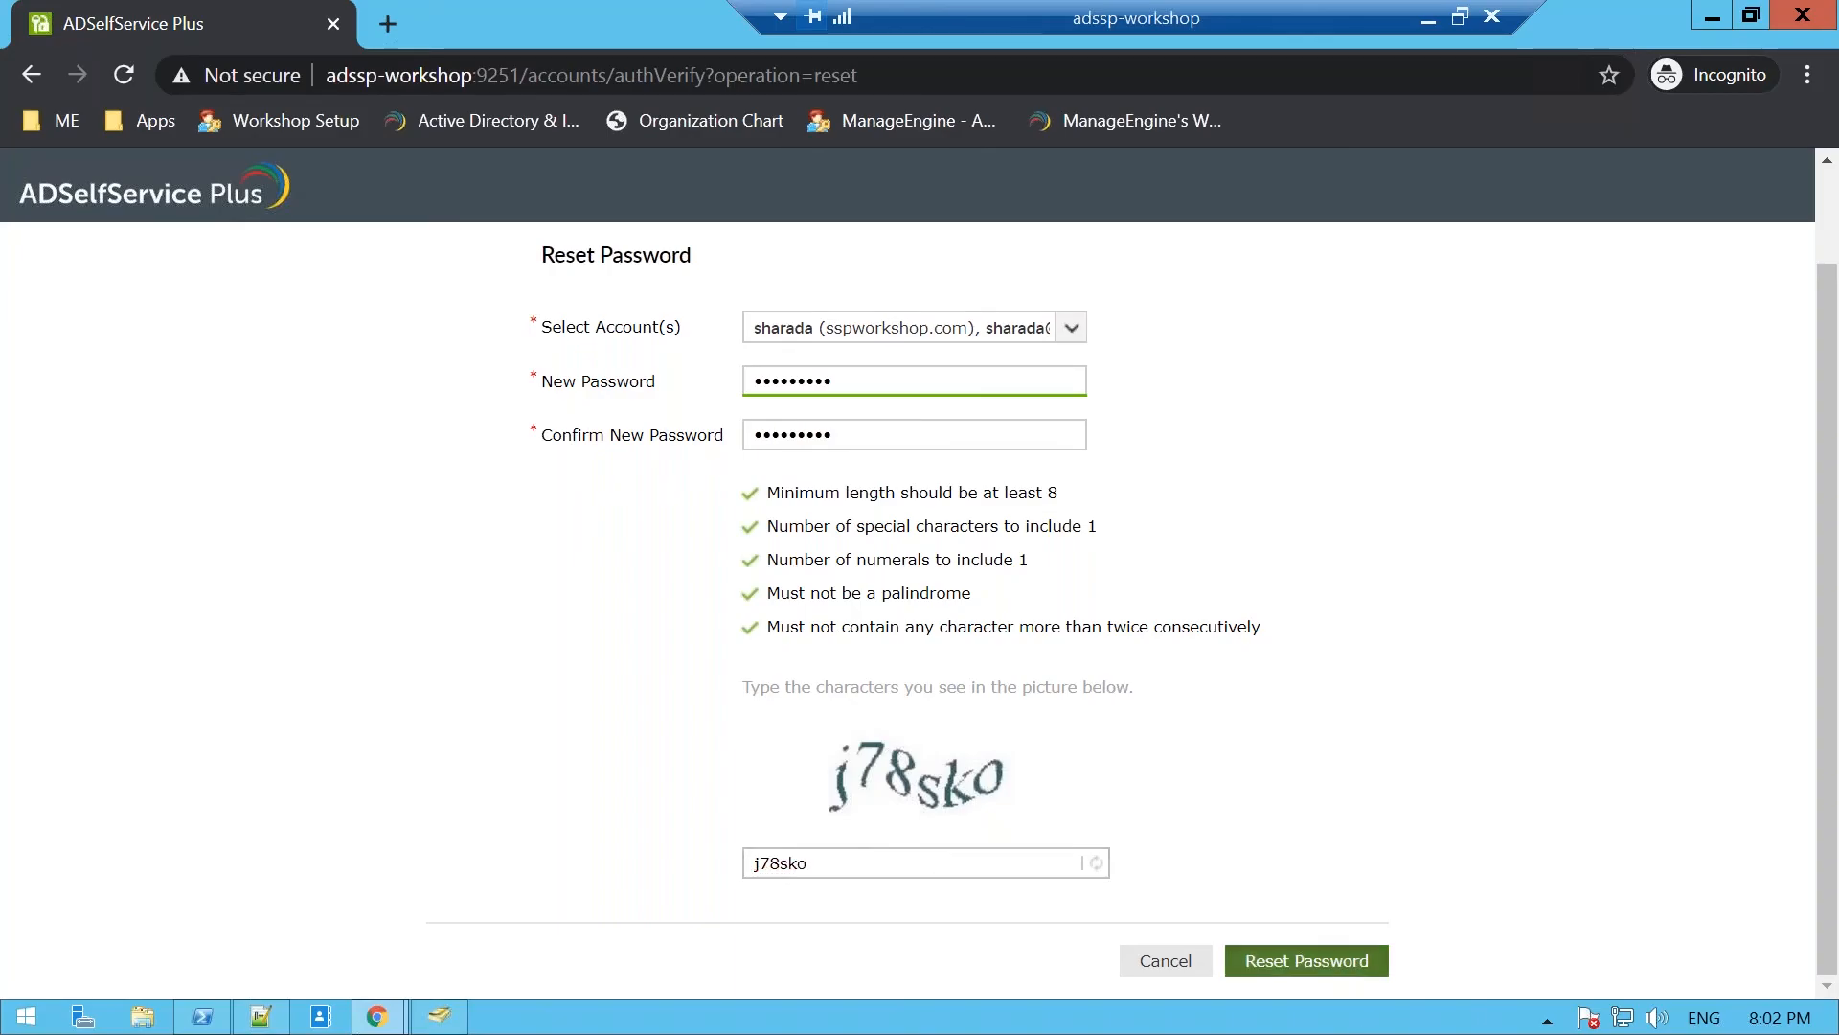
# Submit the password reset and select the Office 365 account's username to copy it.
pyautogui.click(1307, 960)
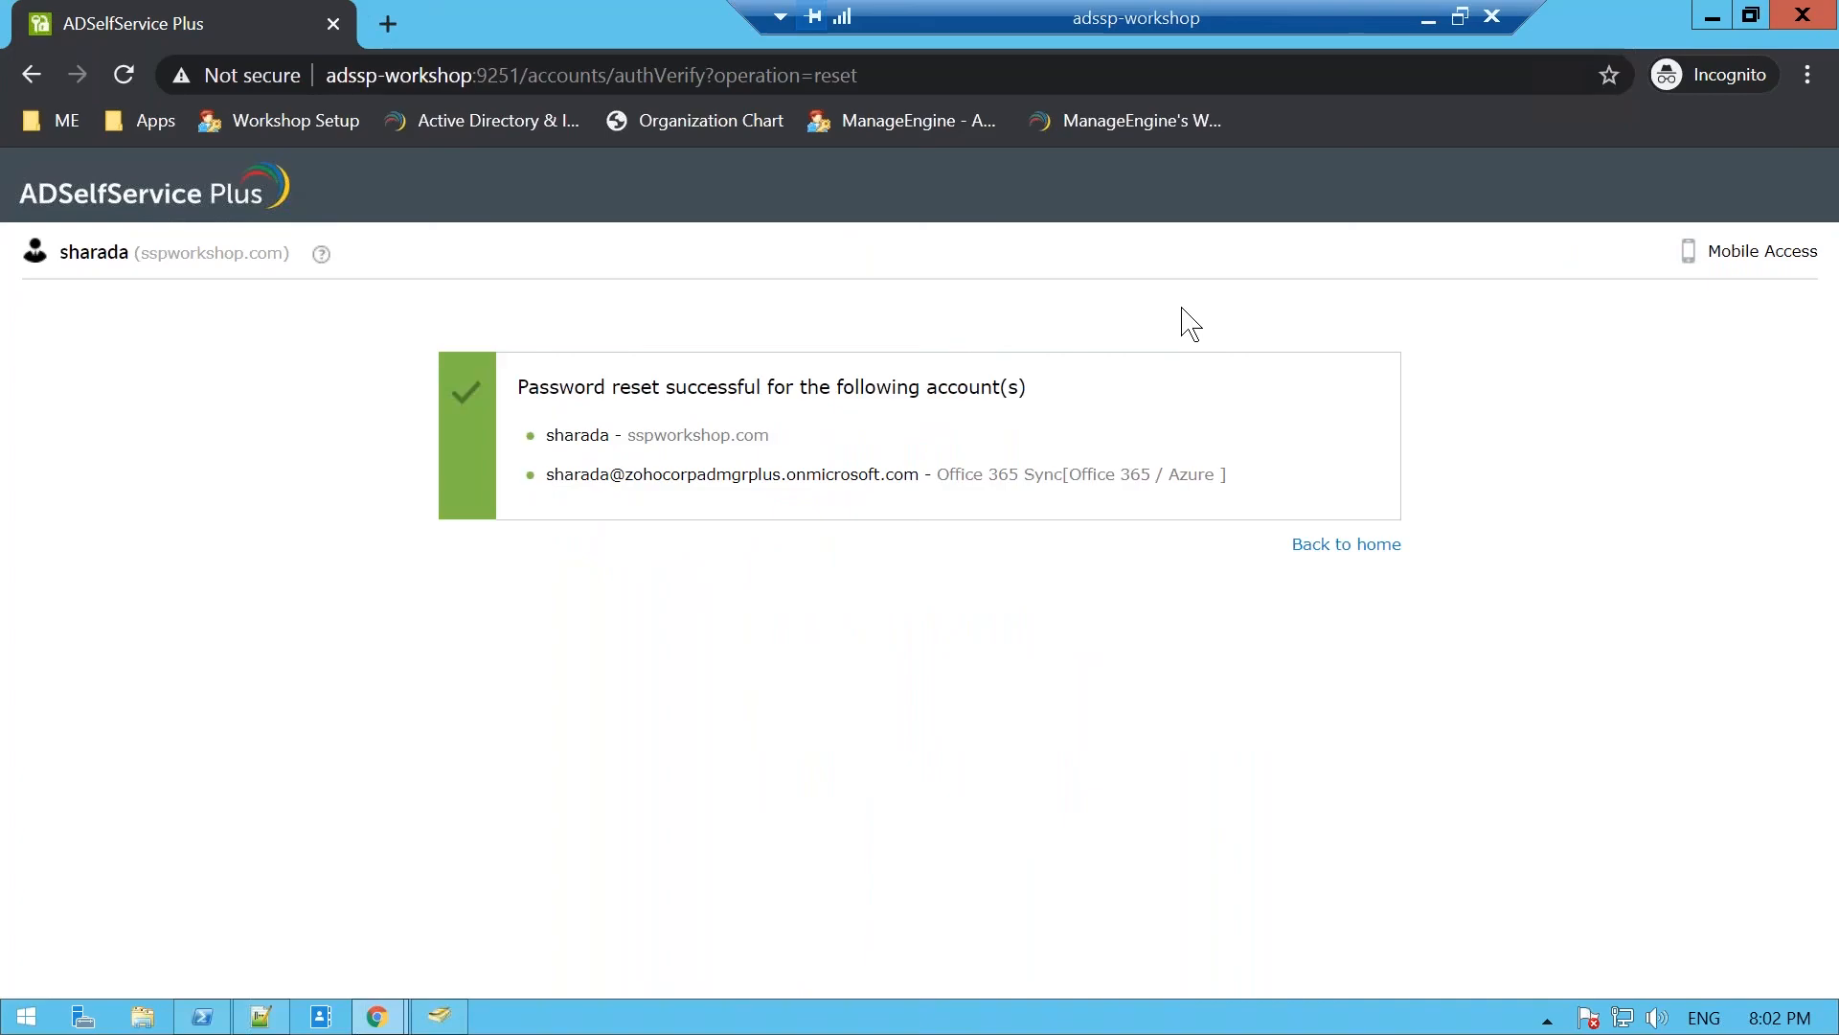
pyautogui.moveTo(548, 476); pyautogui.dragTo(921, 476)
pyautogui.hotkey('ctrl', 'c')
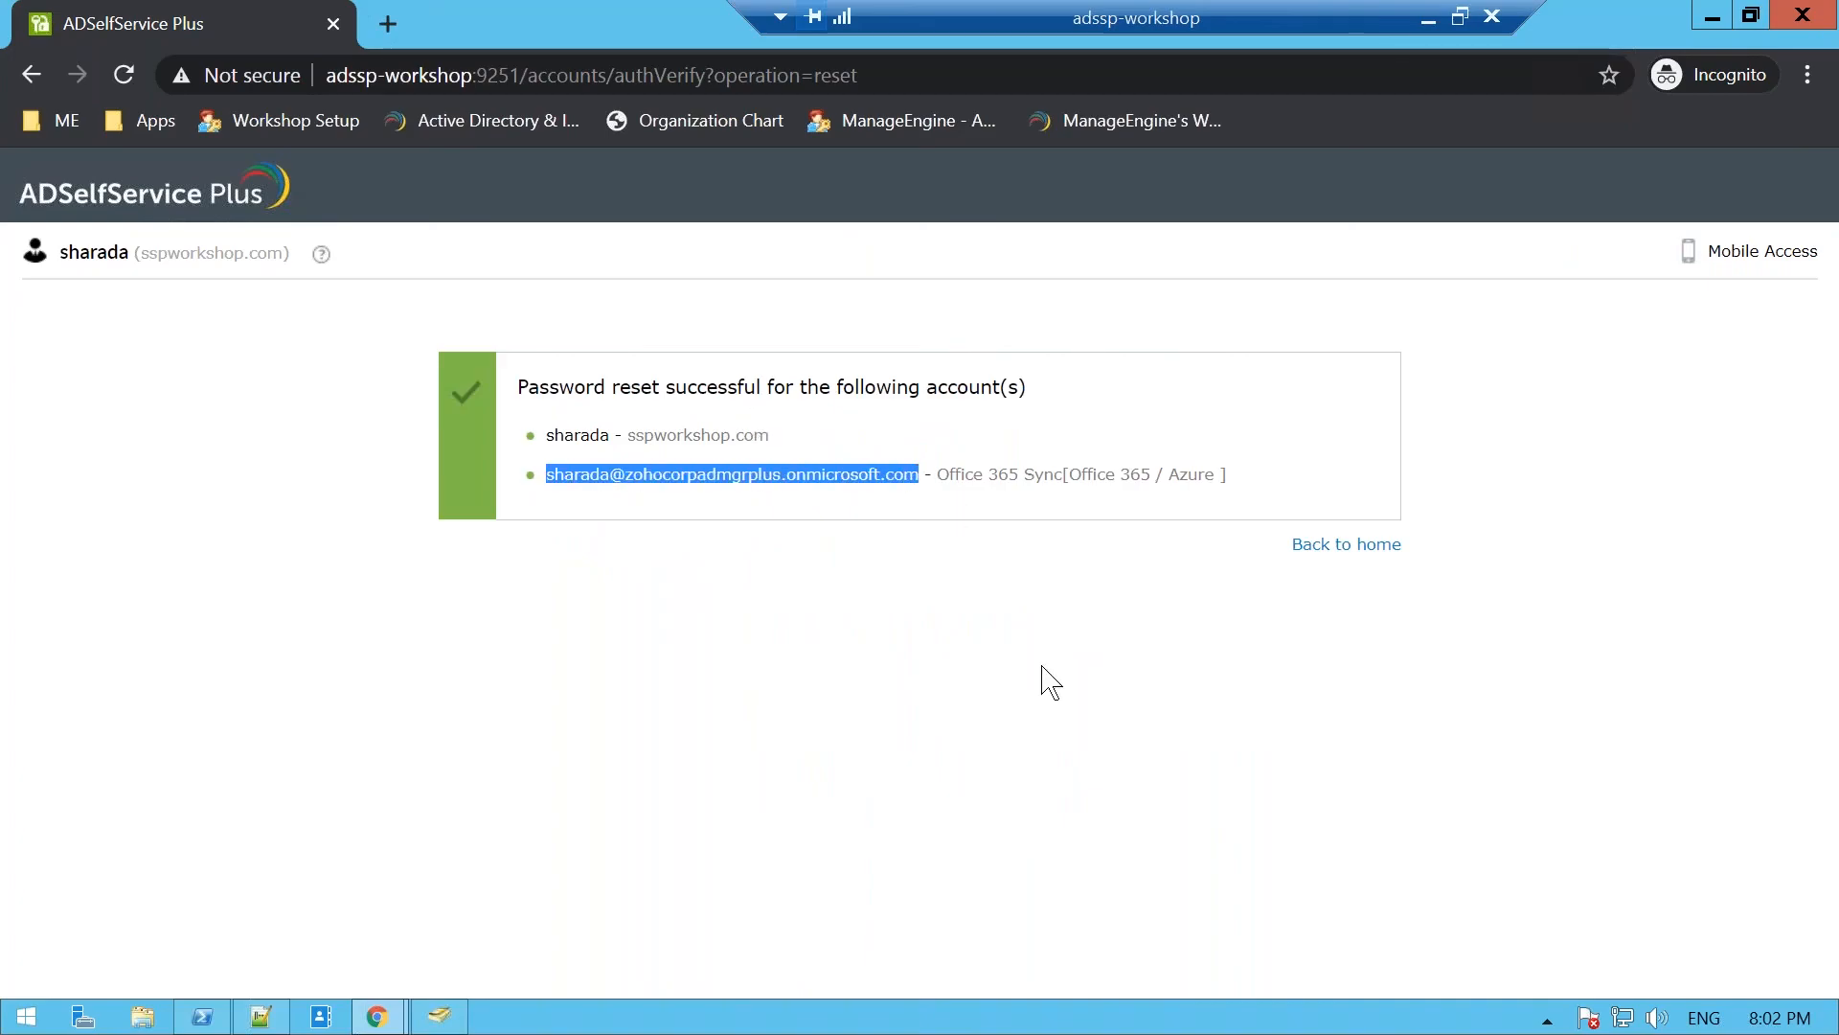
# Open the Office 365 sign-in page in a new tab and paste the copied username.
pyautogui.click(383, 29)
pyautogui.click(139, 119)
pyautogui.click(139, 119)
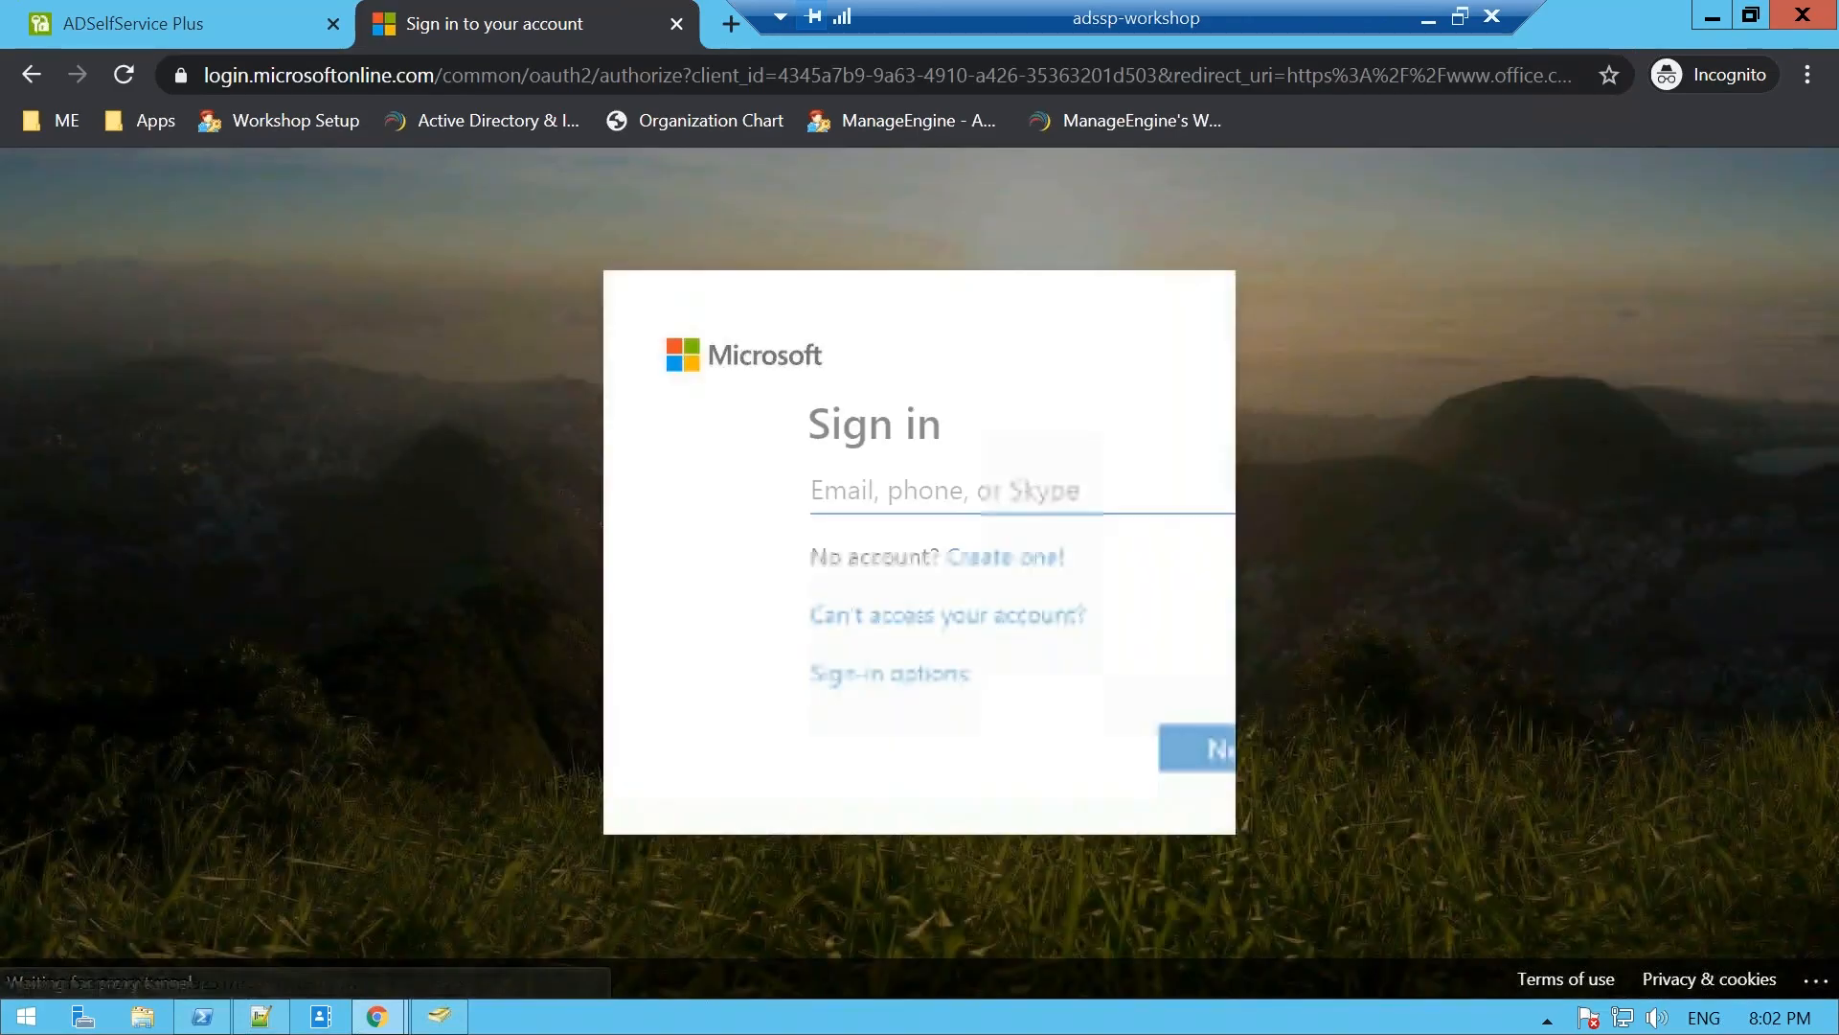
pyautogui.click(969, 497)
pyautogui.hotkey('ctrl', 'v')
pyautogui.press('Return')
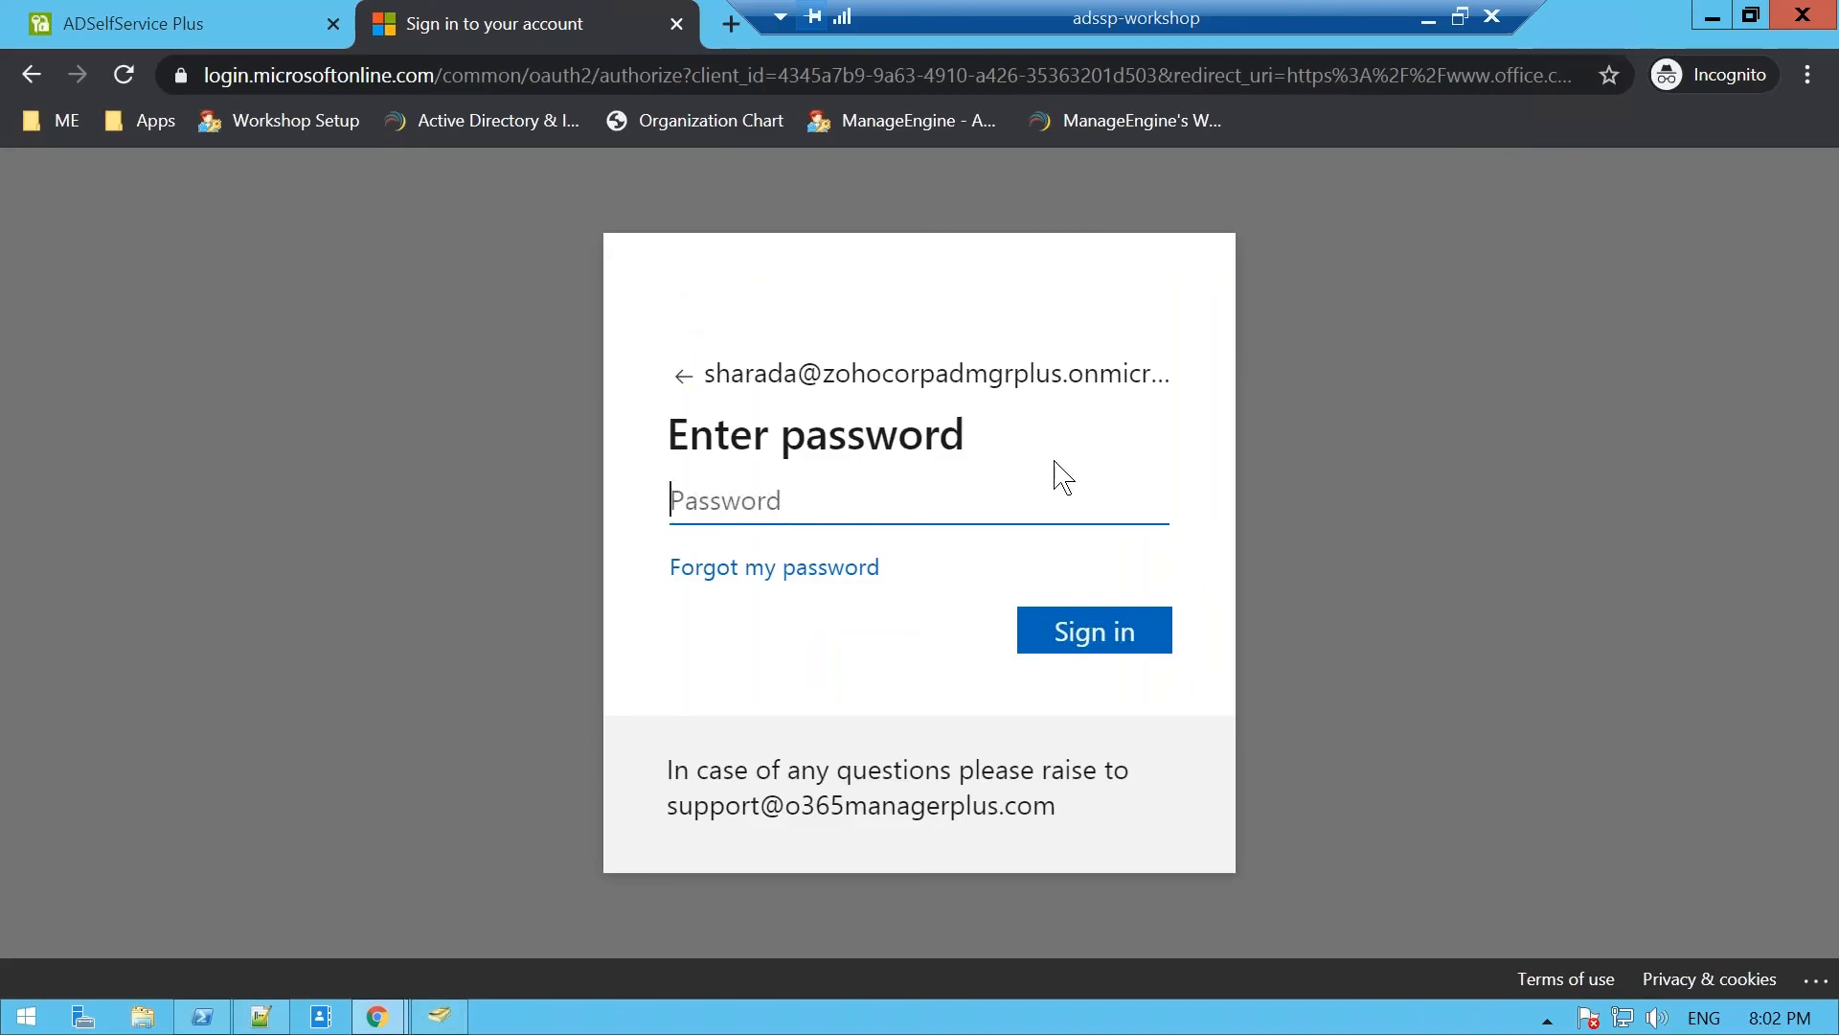
# Enter the newly reset account password on the Office 365 sign-in page and sign in.
pyautogui.write('•••••')
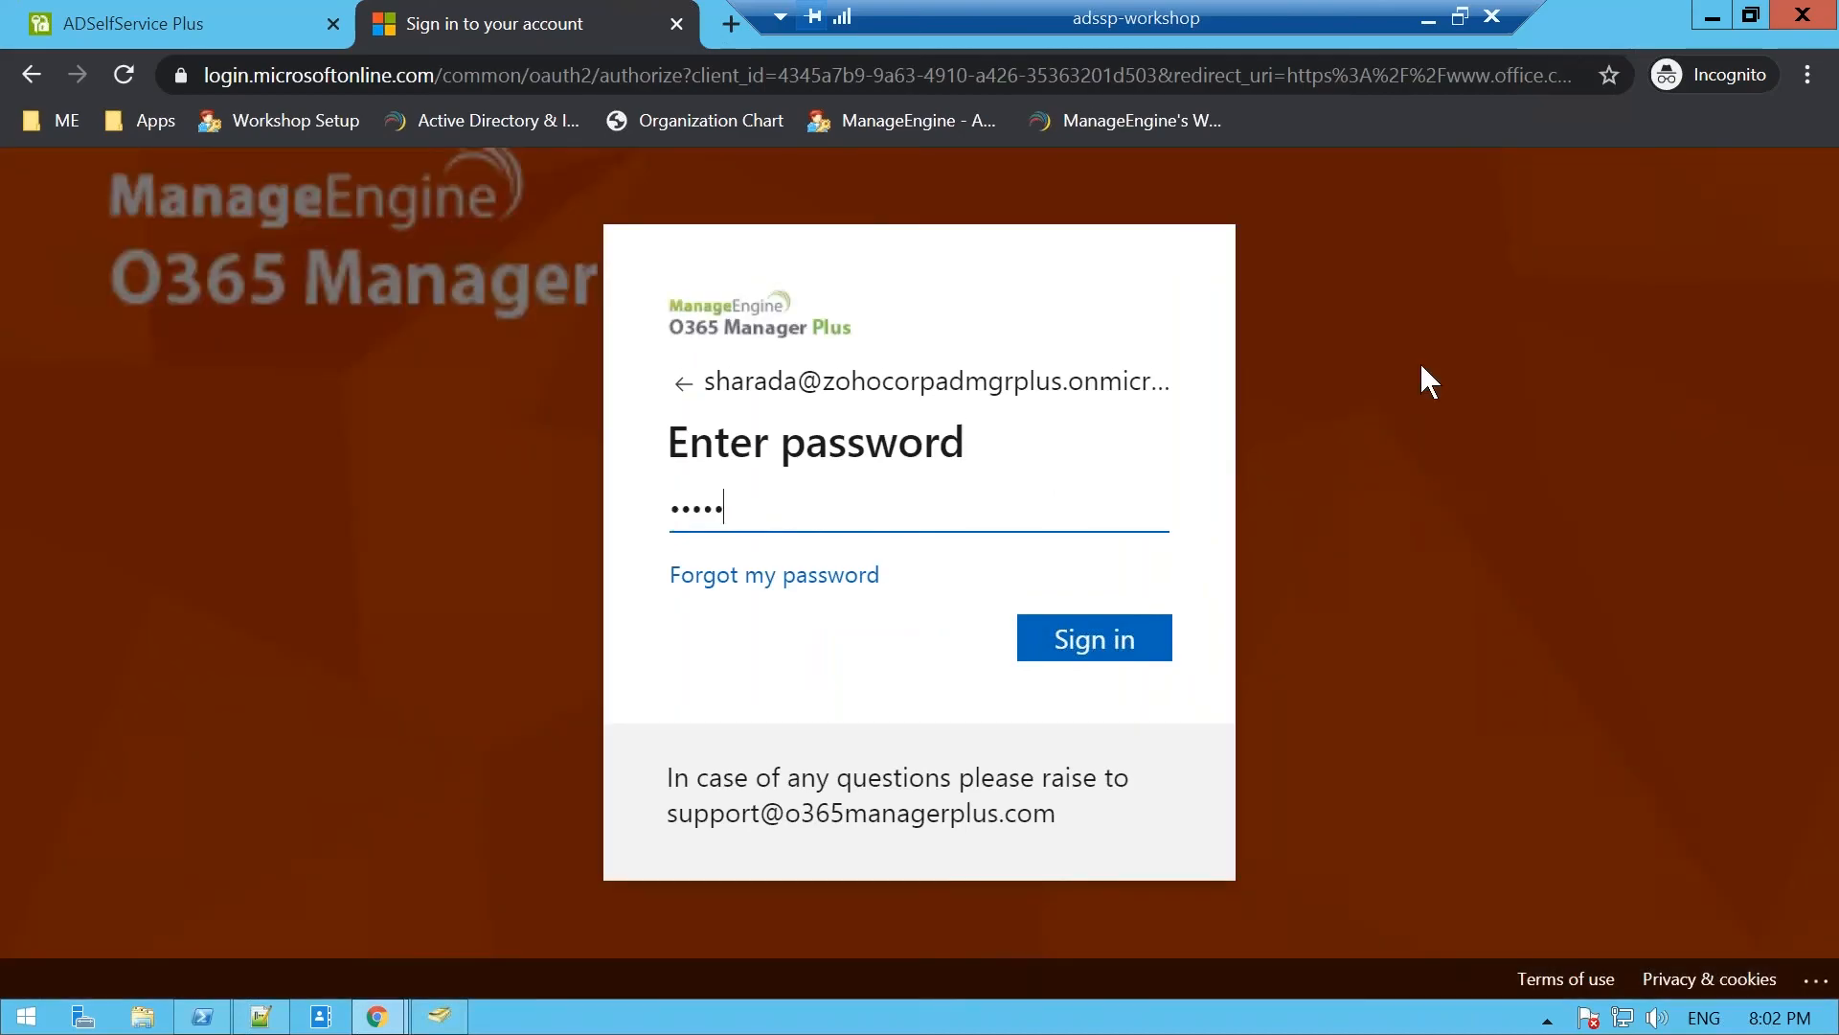
pyautogui.write('•••')
pyautogui.press('Return')
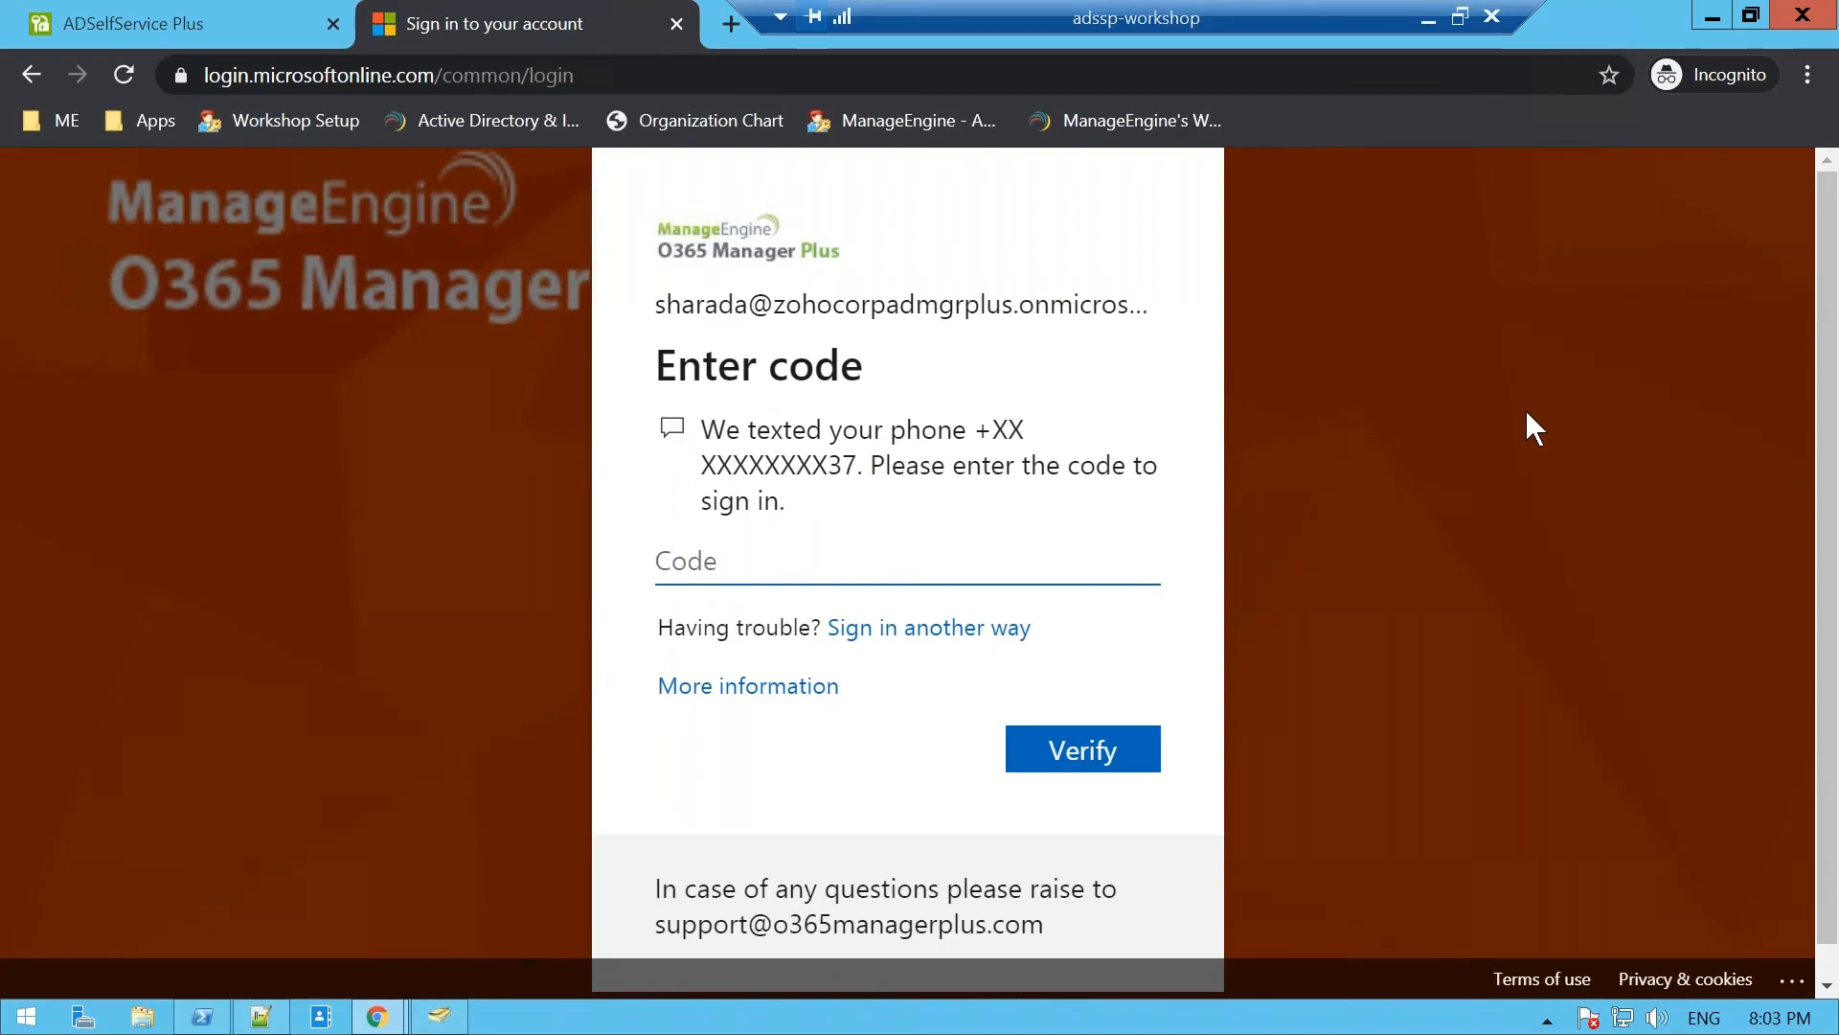
# Enter the texted verification code, verify it, and choose to stay signed in.
pyautogui.click(1088, 750)
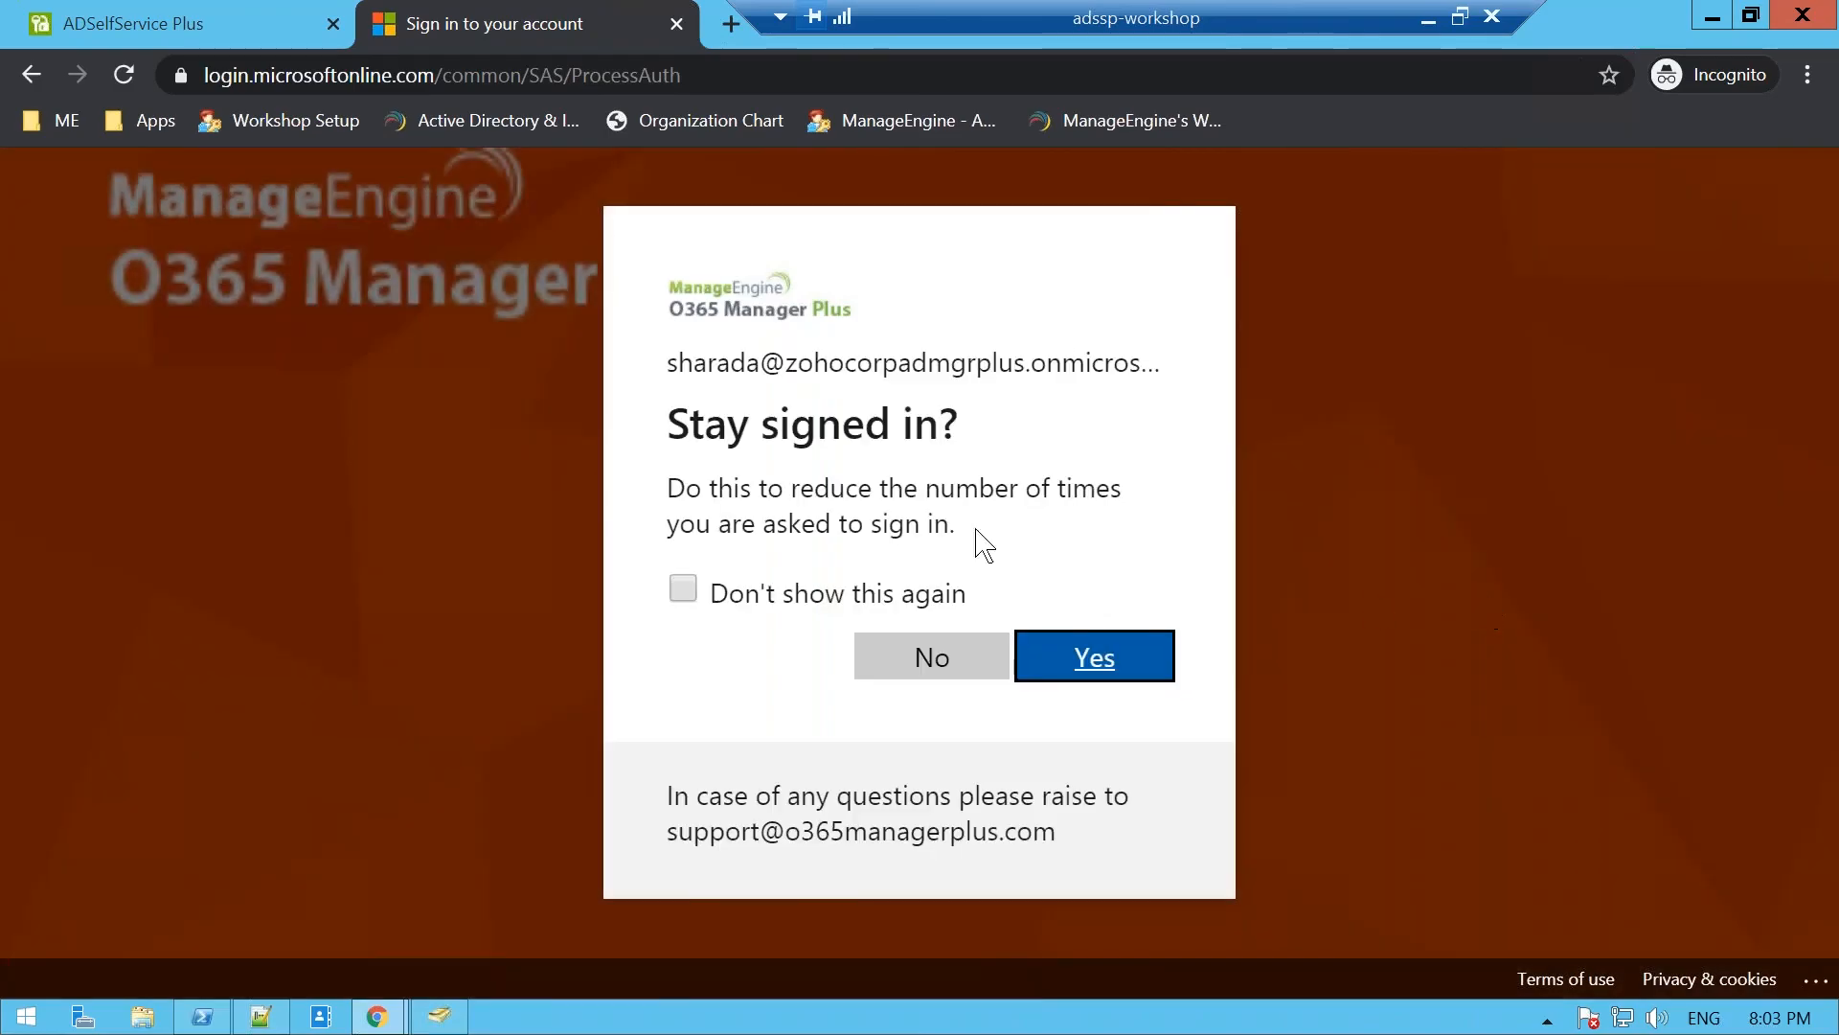
pyautogui.click(1065, 640)
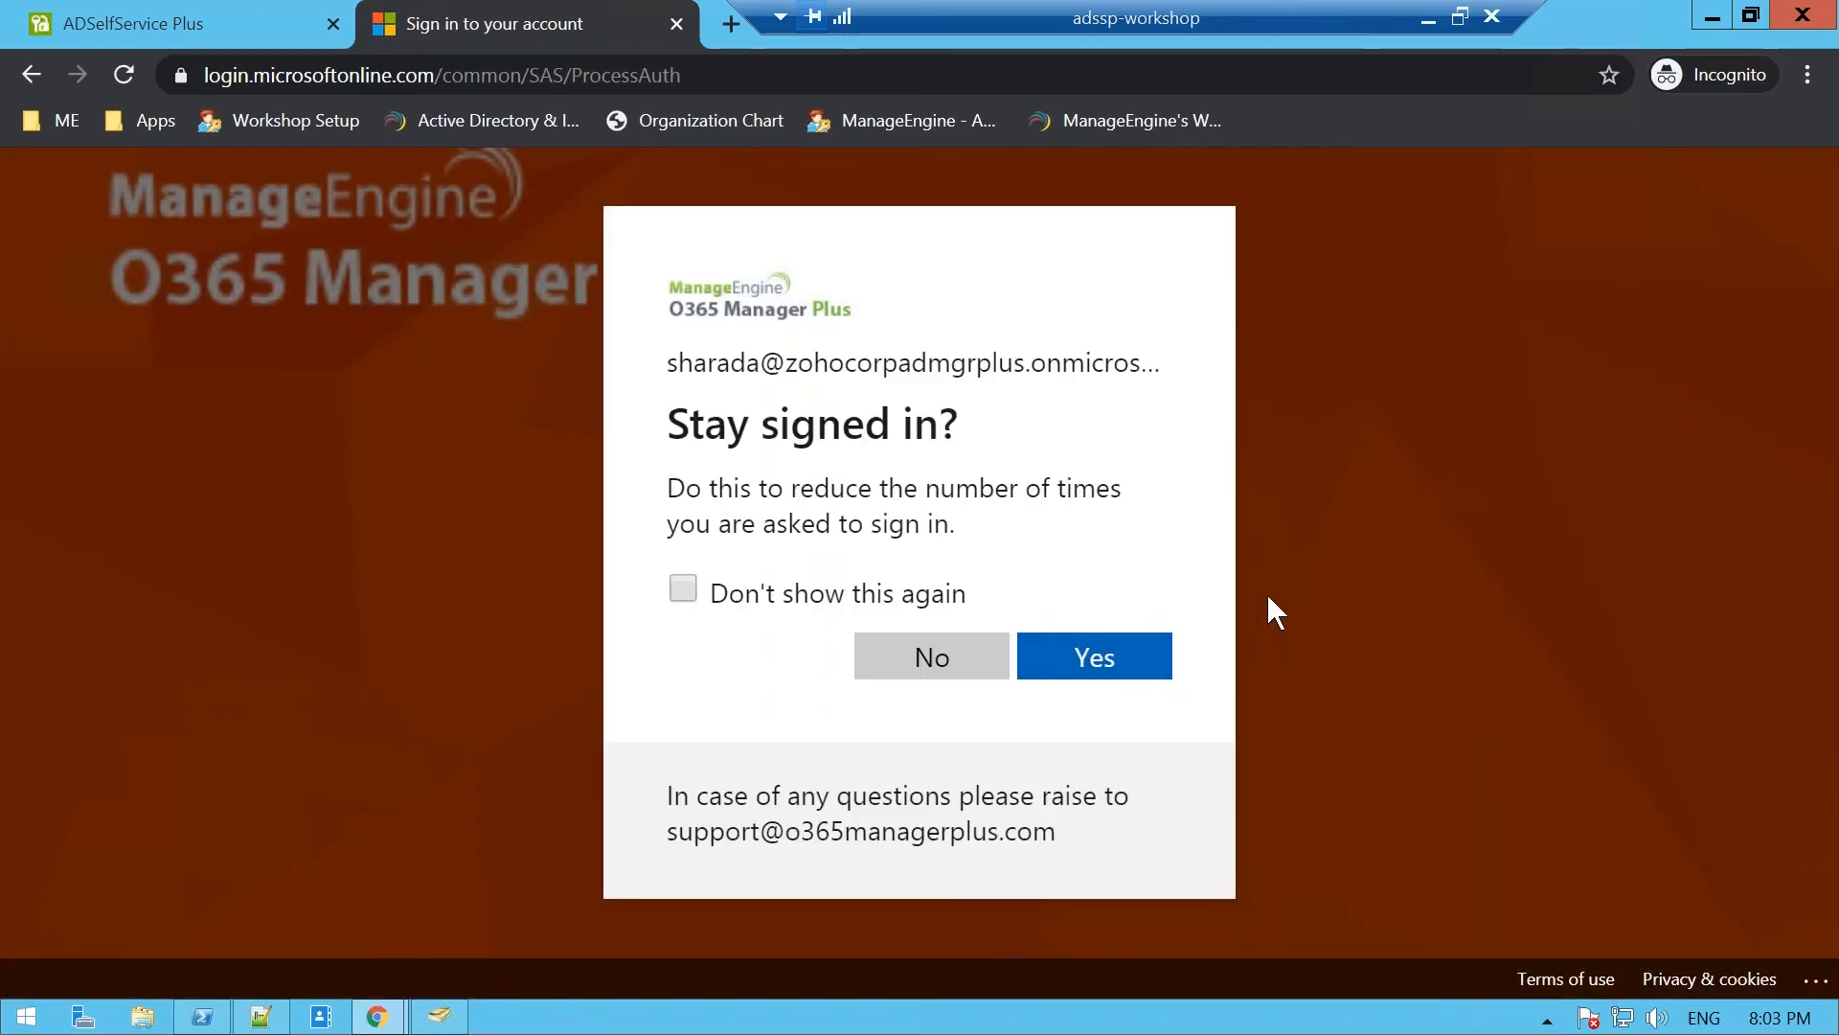
pyautogui.click(1112, 658)
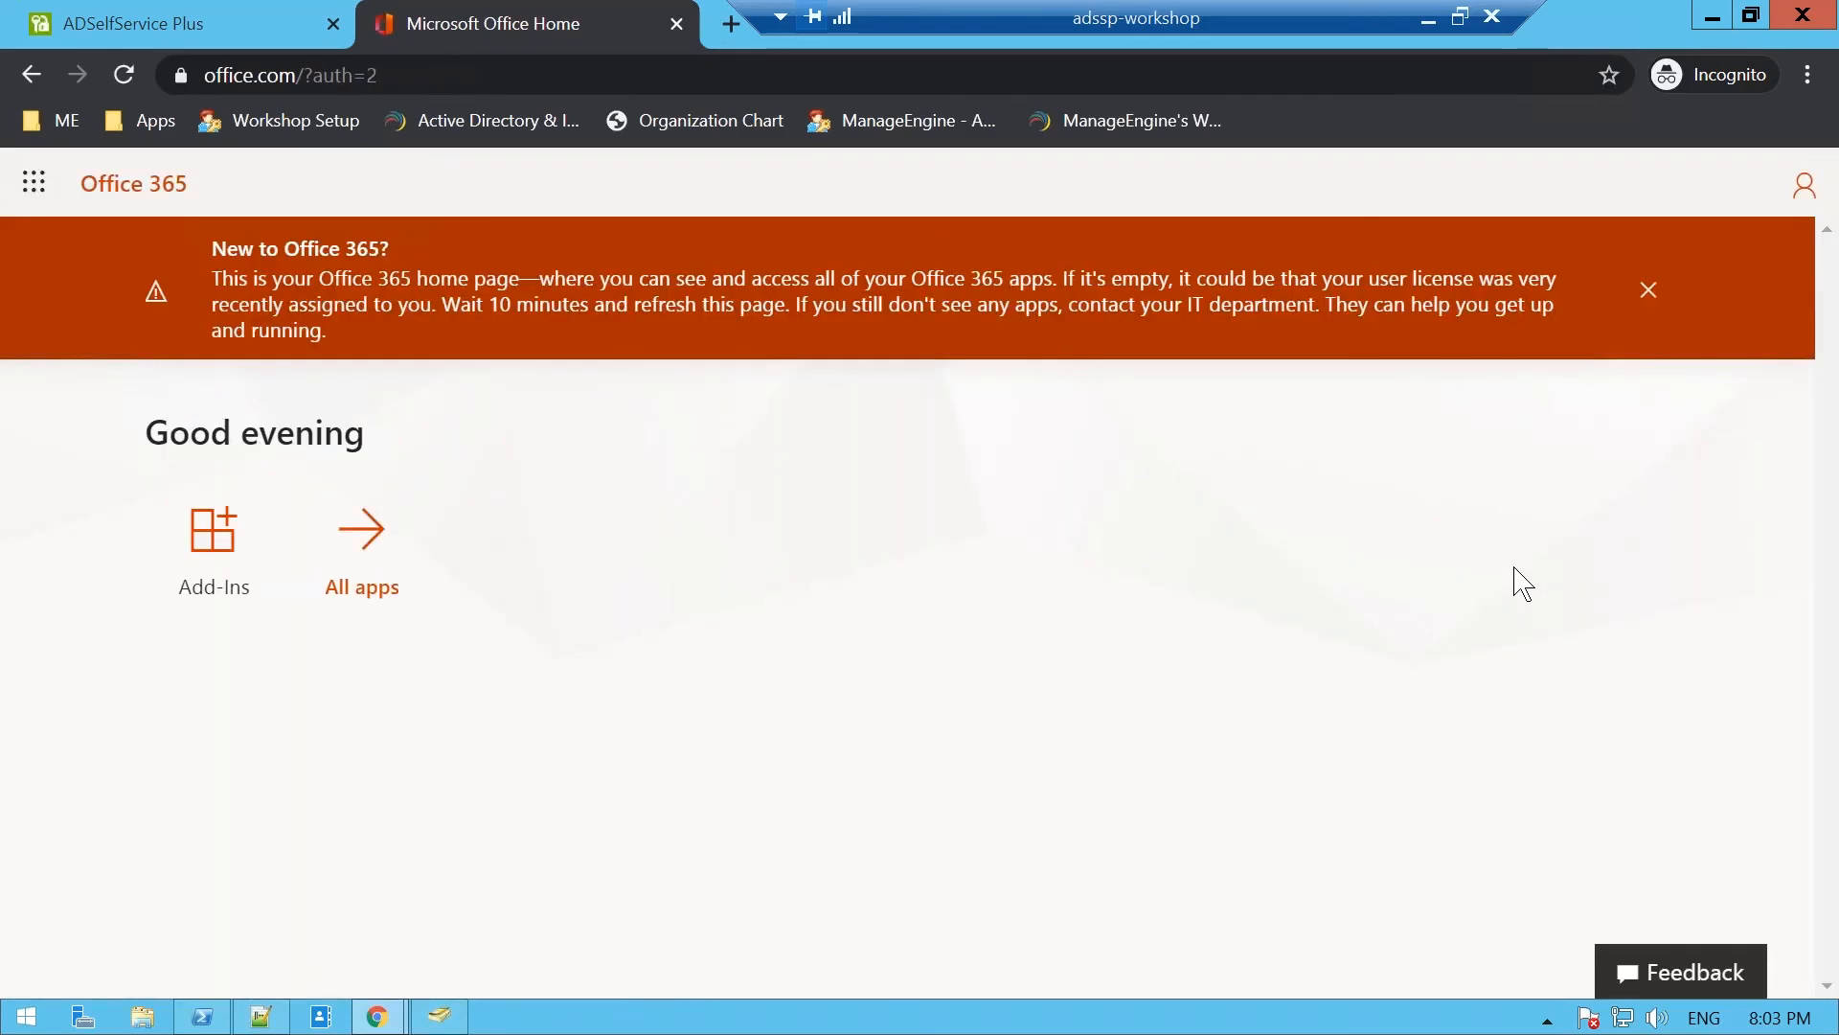
# Sign out of Office 365 from the account menu and close its tab.
pyautogui.click(1803, 184)
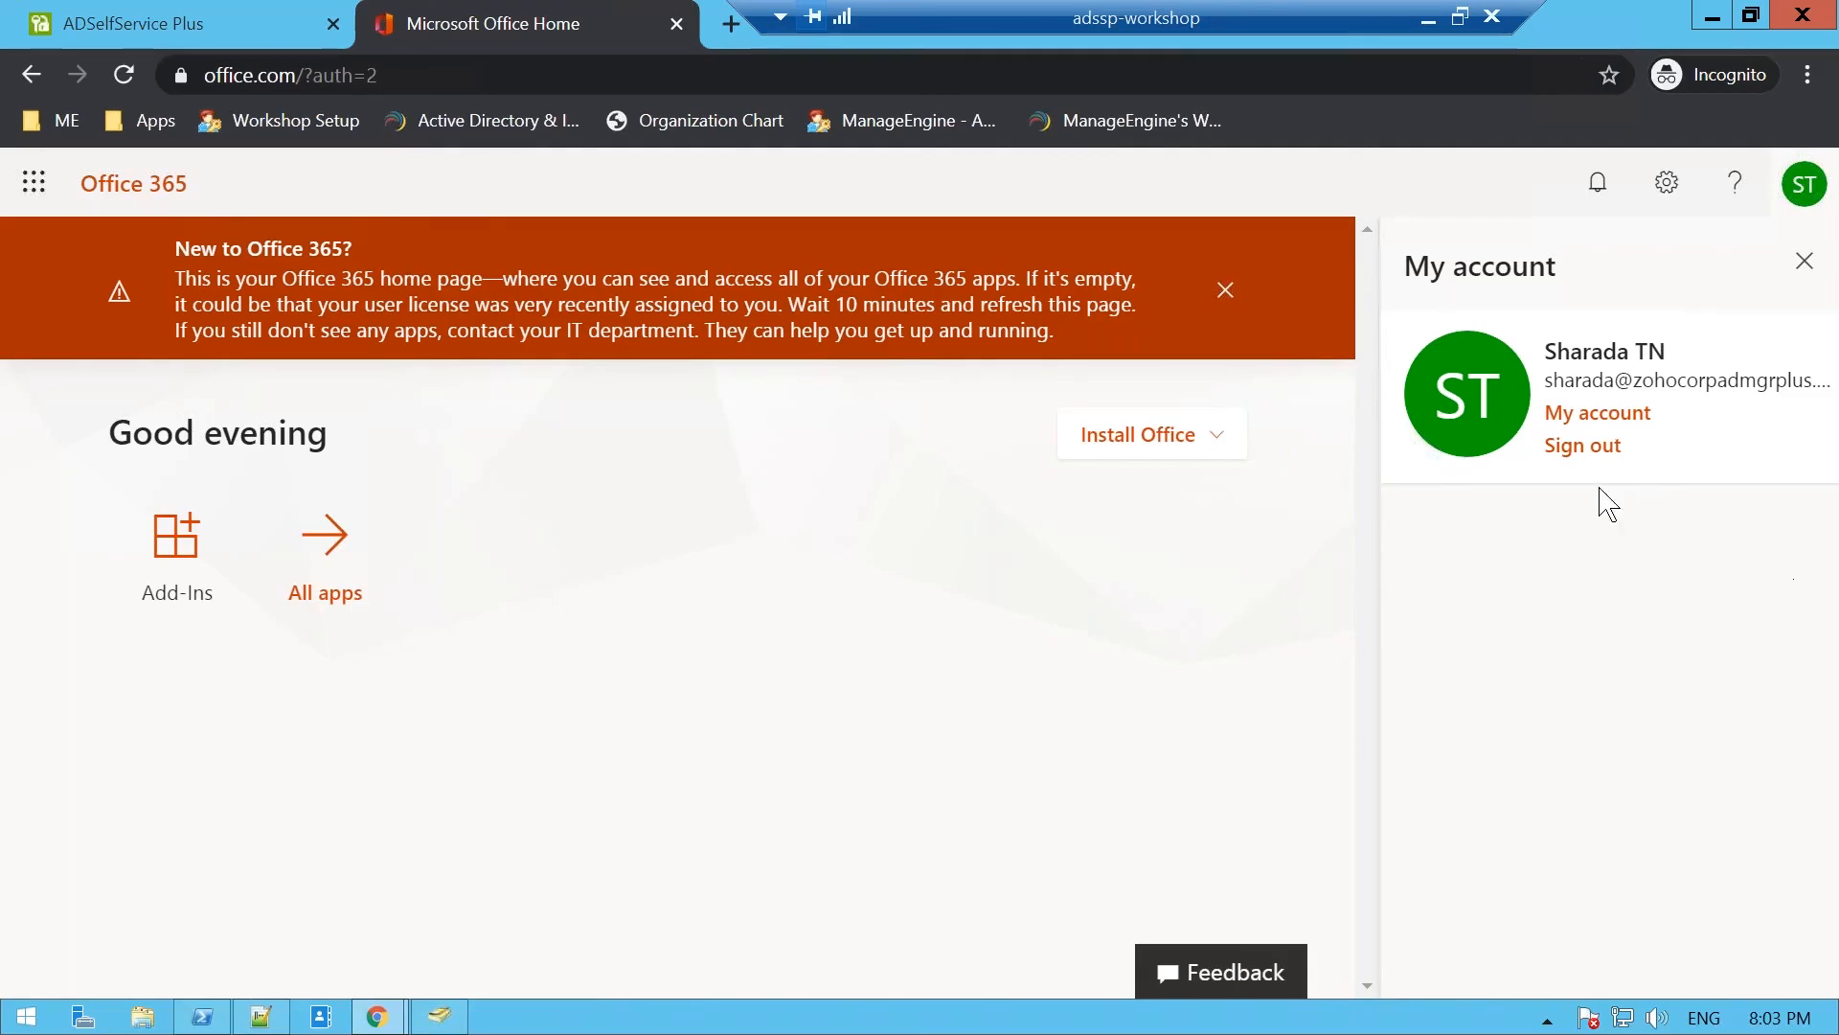
pyautogui.click(1583, 445)
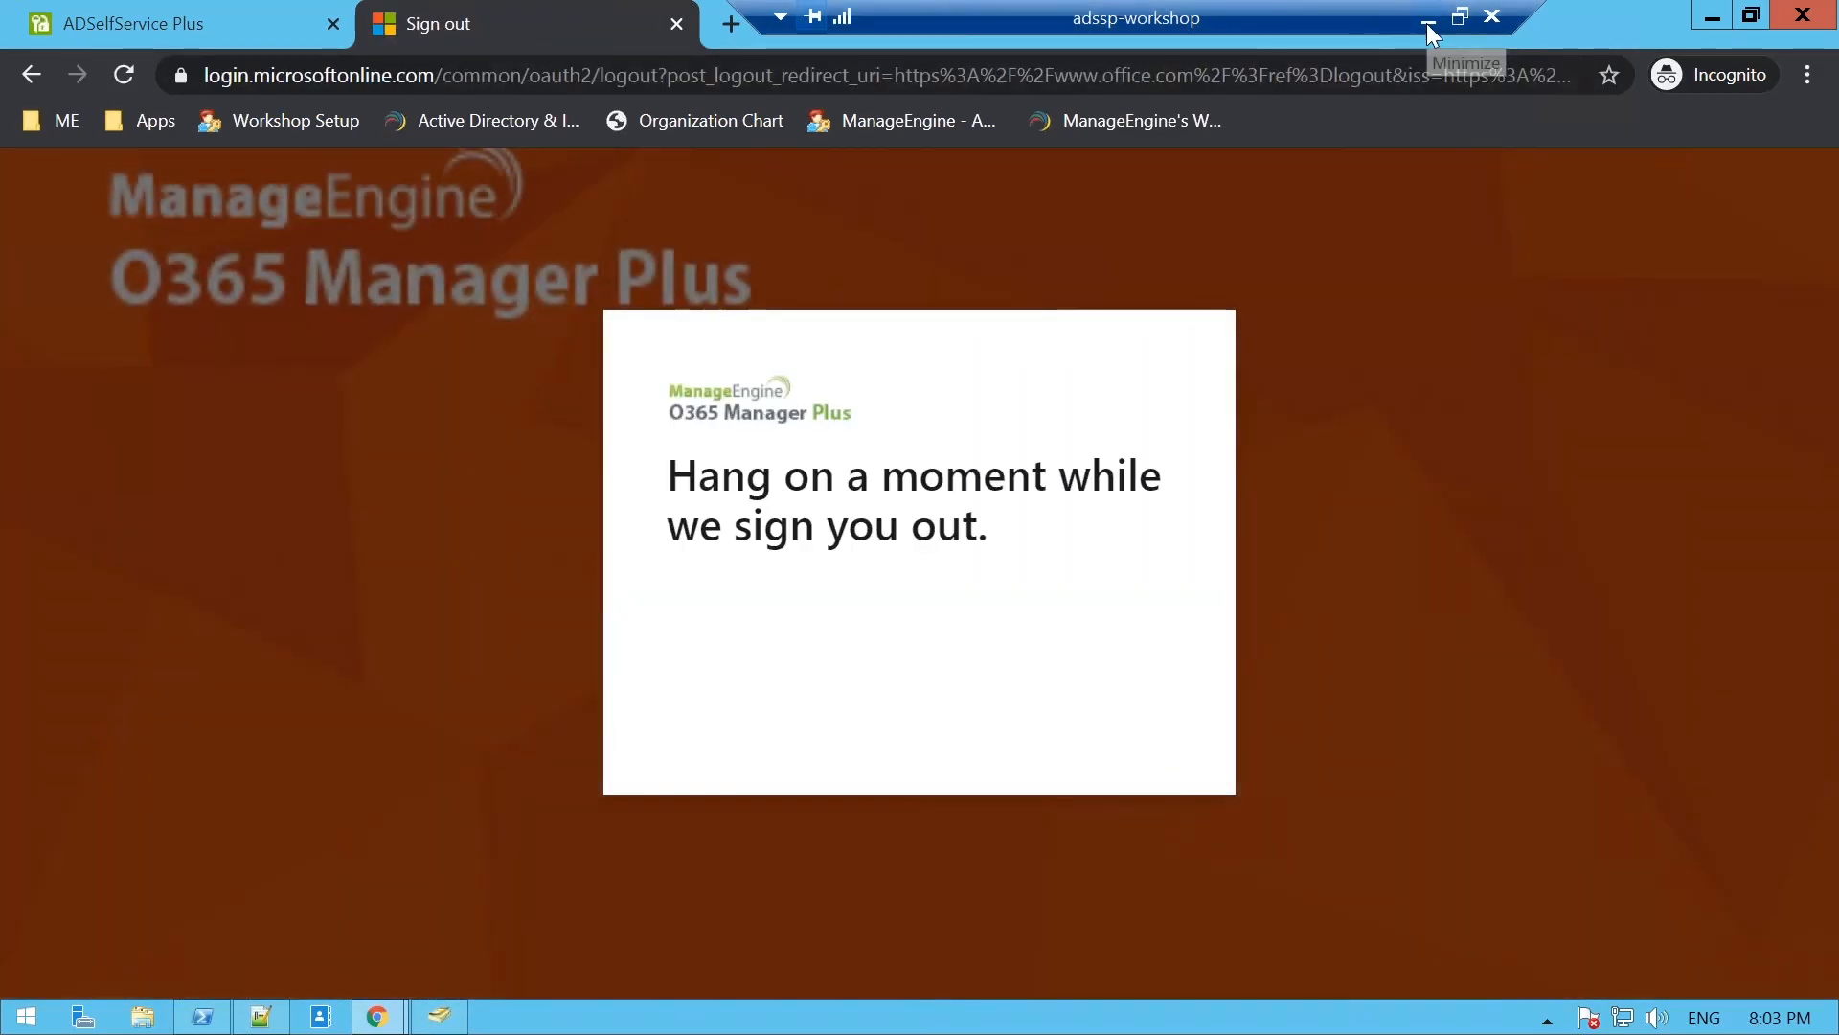
pyautogui.click(676, 24)
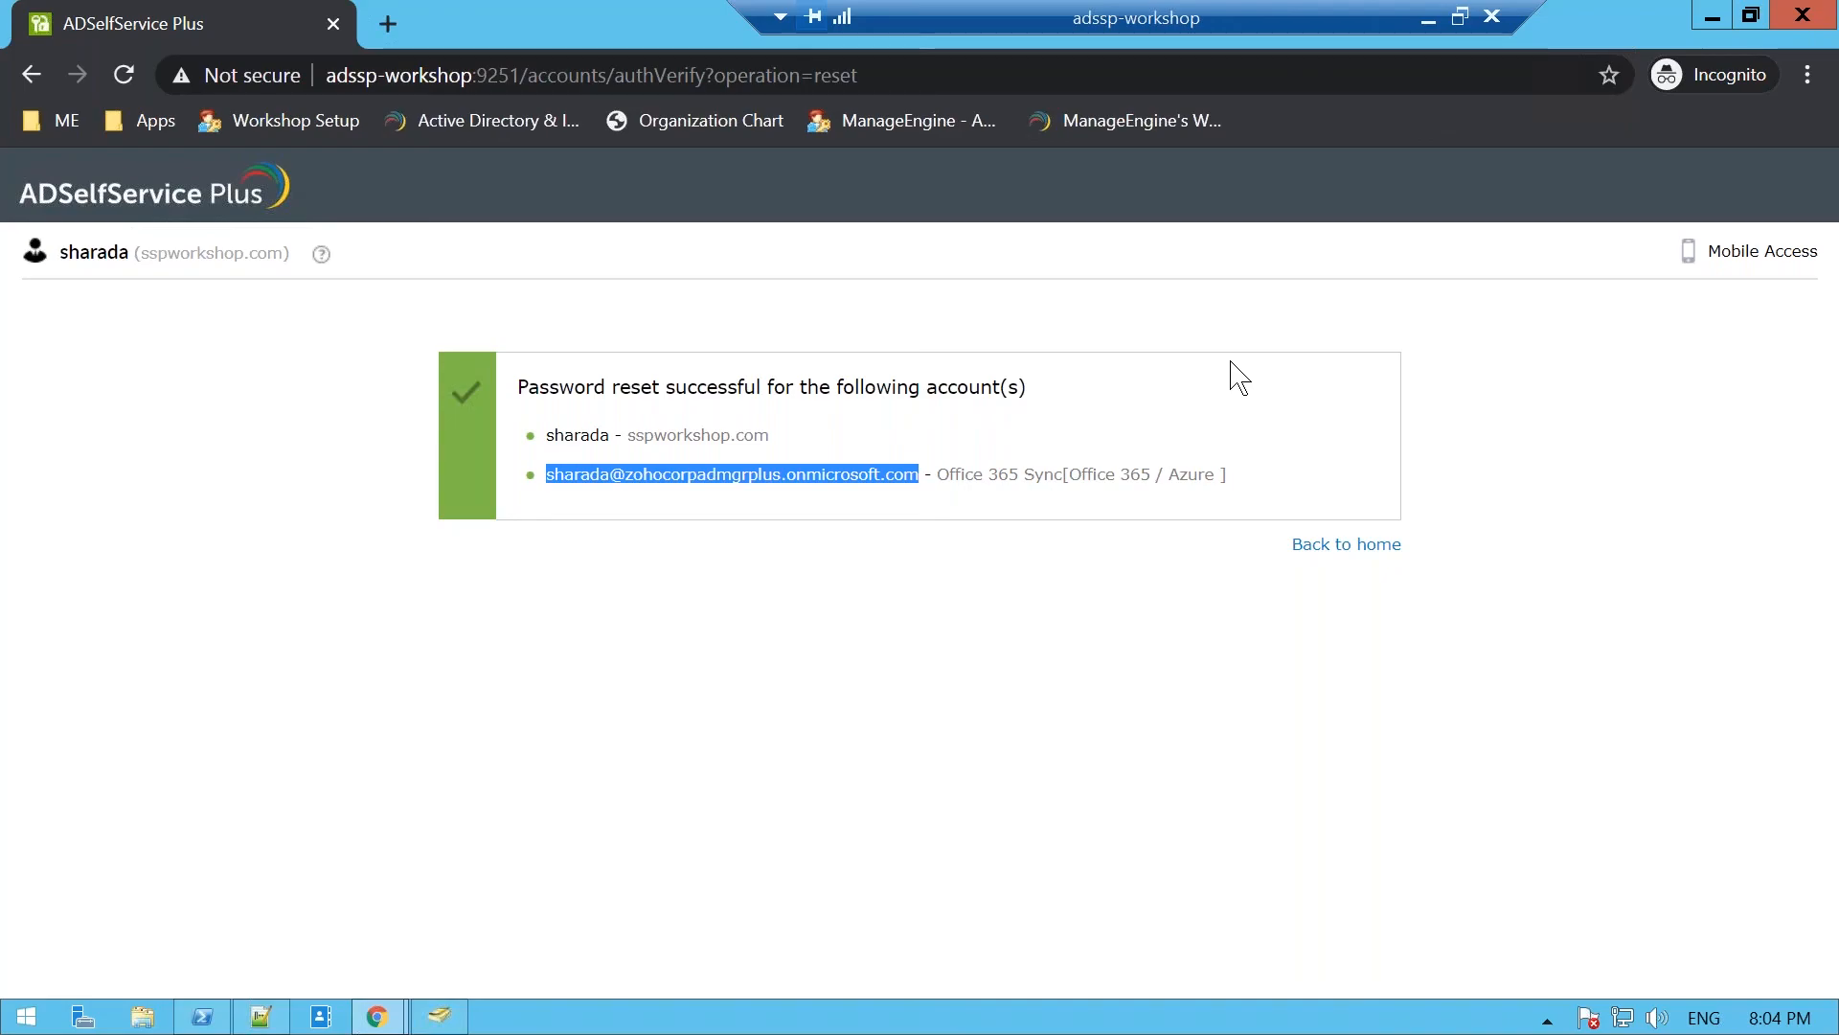
# Open Change a password from the server's security screen and enter the user's account name.
pyautogui.moveTo(1076, 11); pyautogui.dragTo(930, 8)
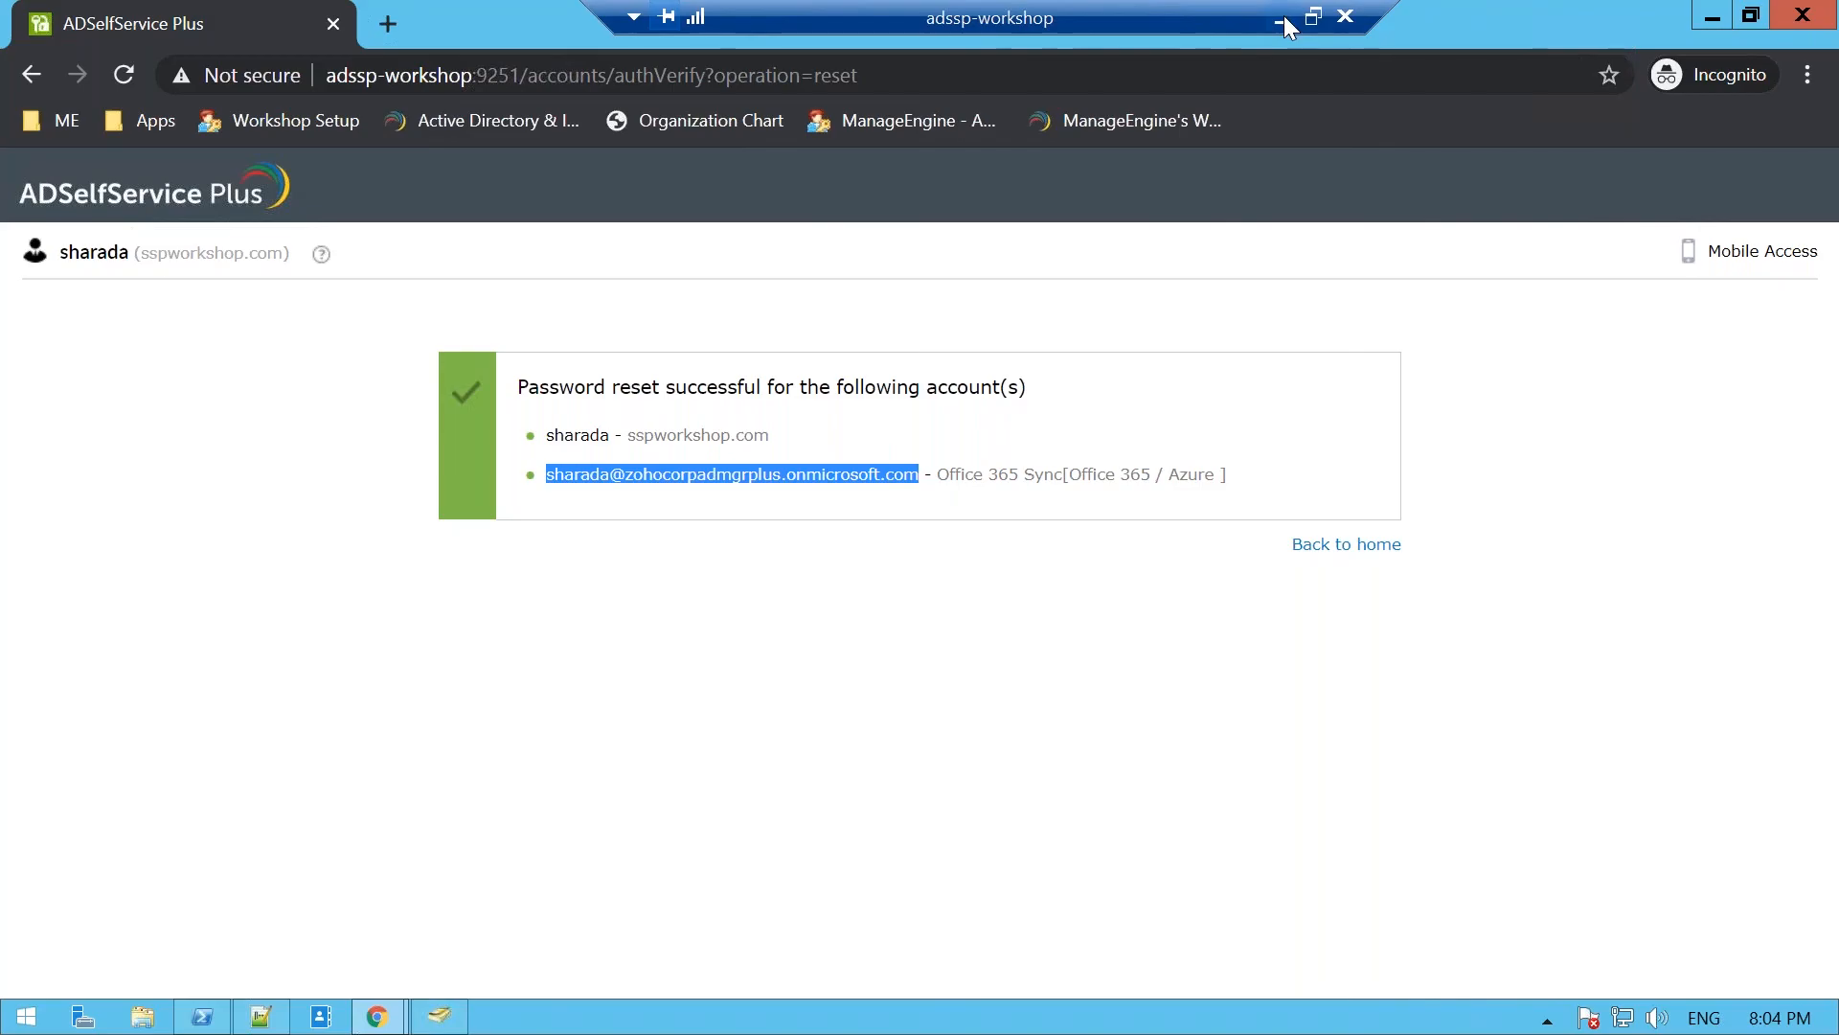
pyautogui.click(1281, 19)
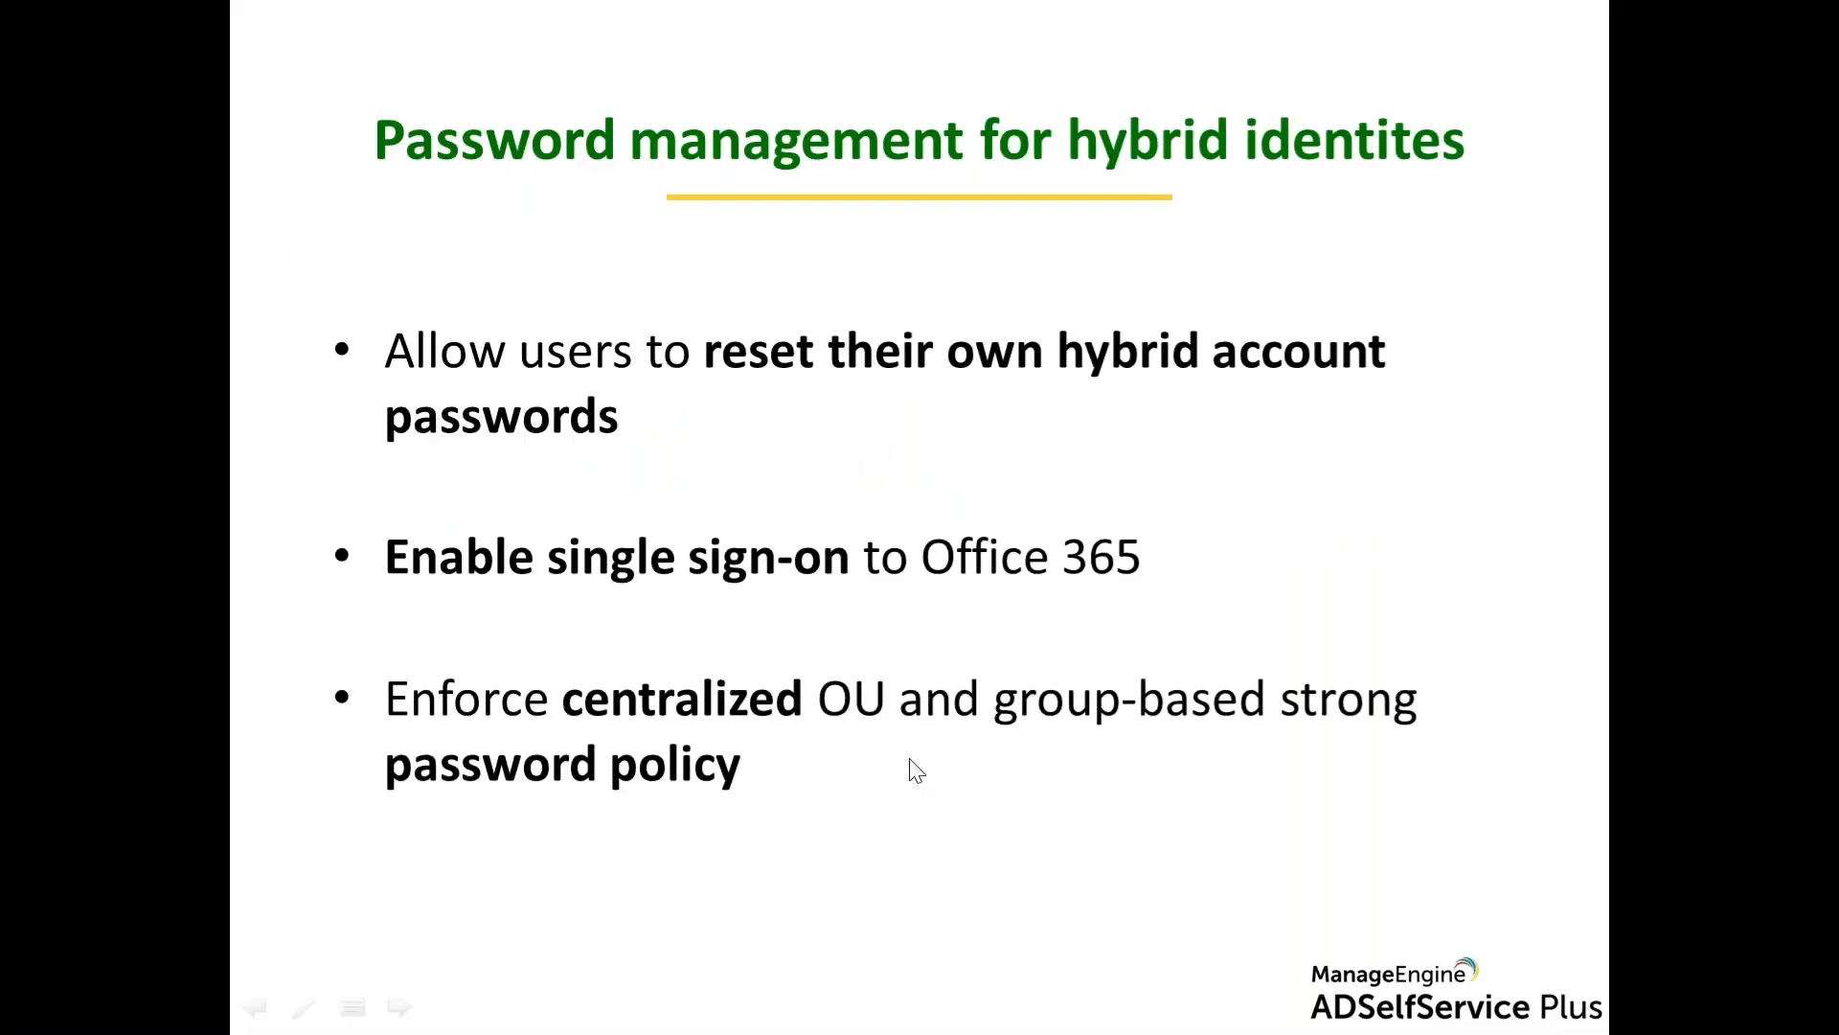
pyautogui.hotkey('alt', 'Tab')
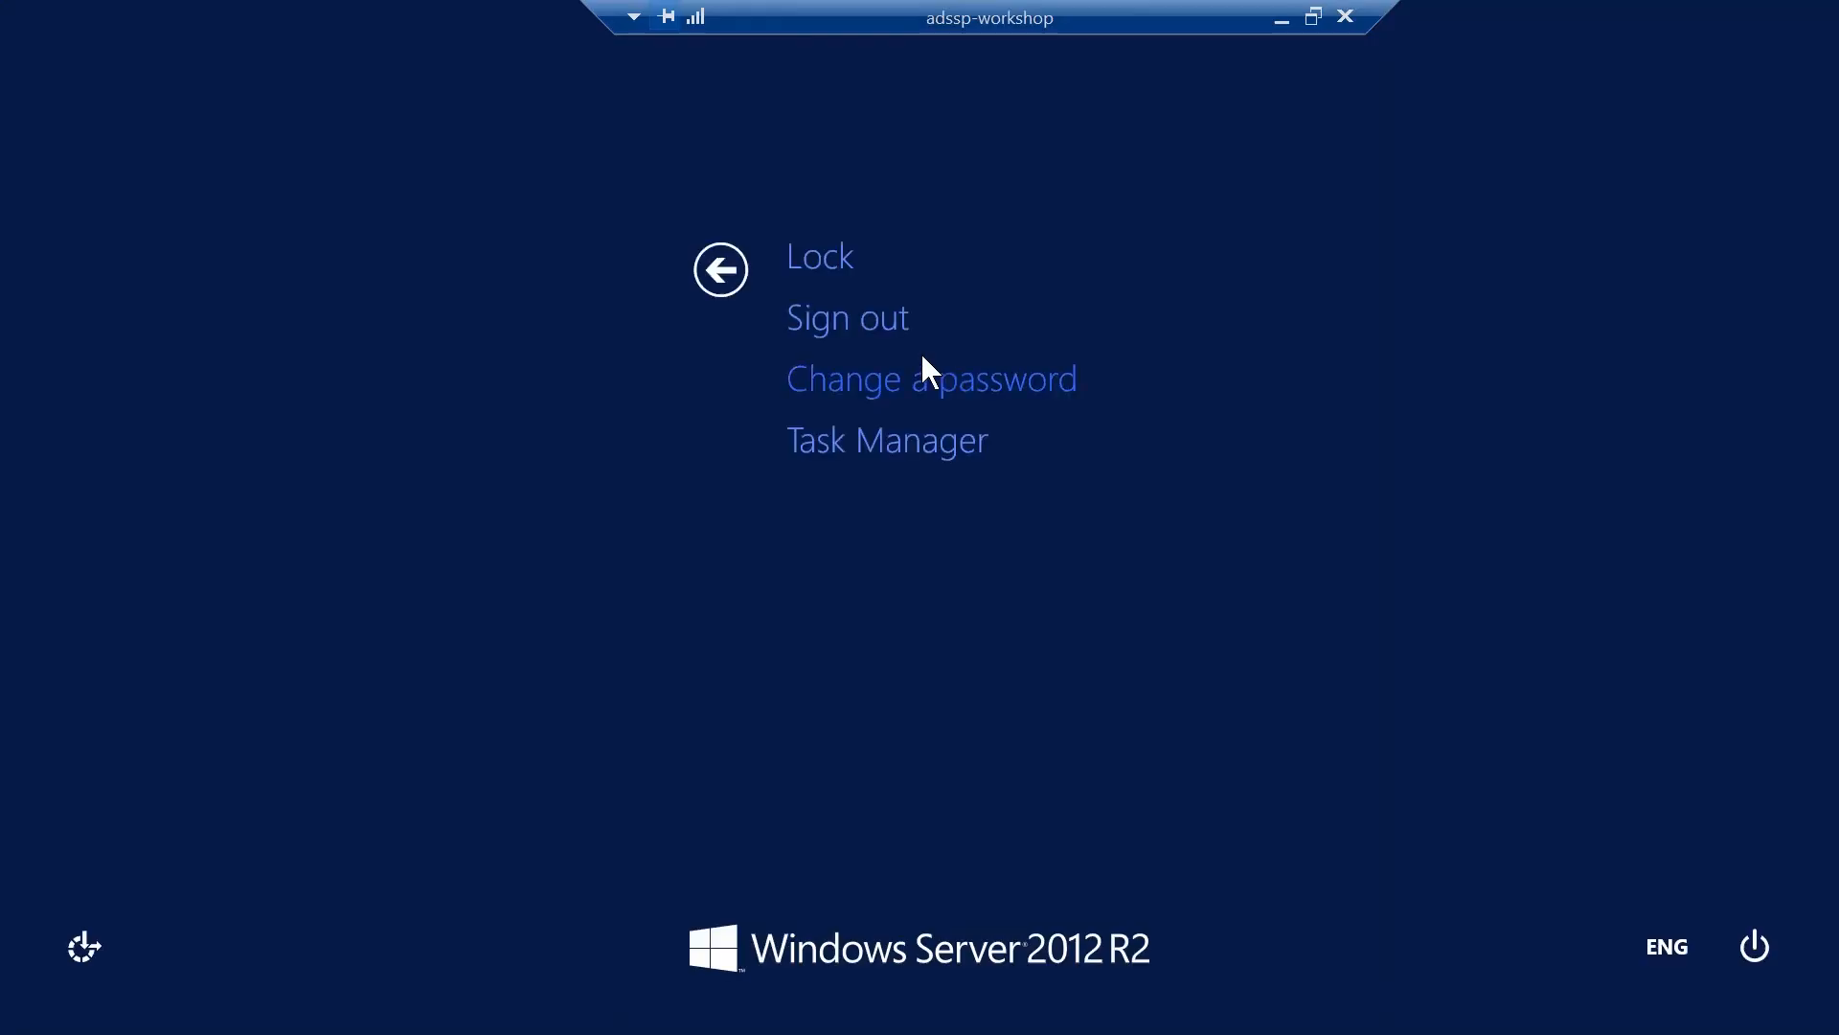
pyautogui.click(917, 373)
pyautogui.moveTo(1038, 334); pyautogui.dragTo(1245, 336)
pyautogui.write('Sharada')
pyautogui.press('Tab')
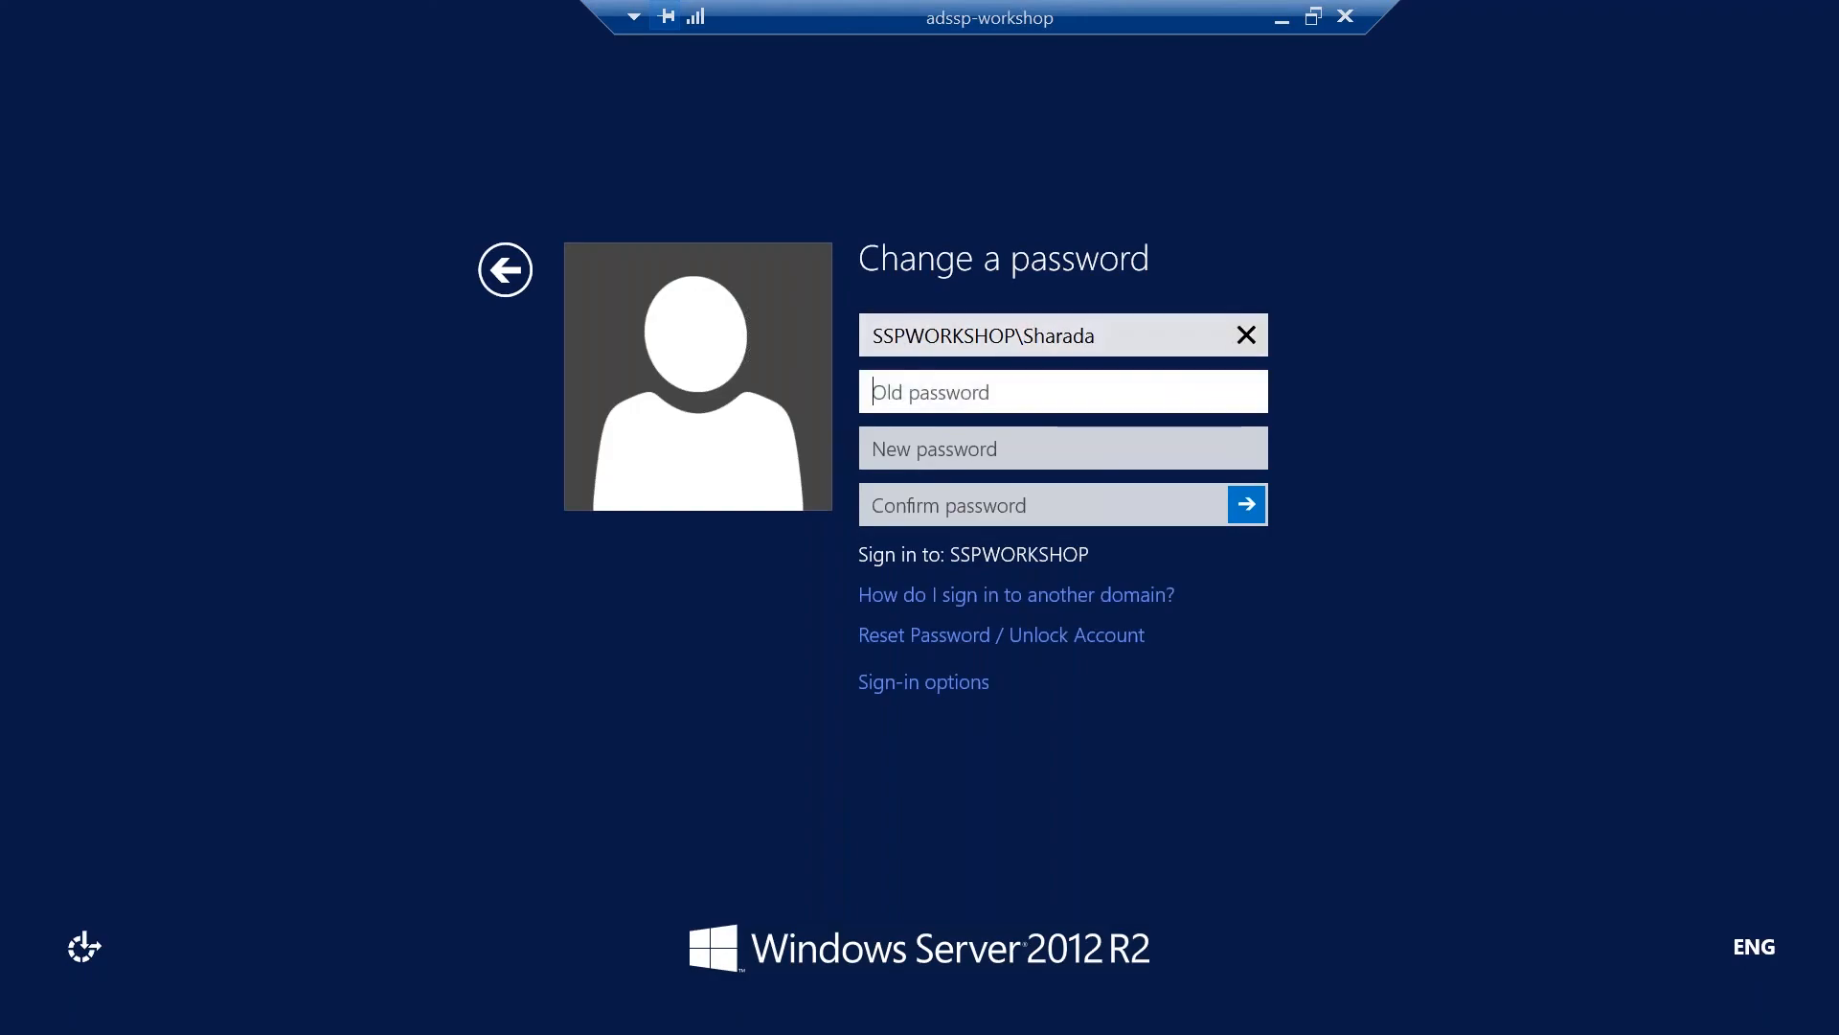
# Try to change the password by entering the old password and a new password twice, then acknowledge the result.
pyautogui.write('•••••••••')
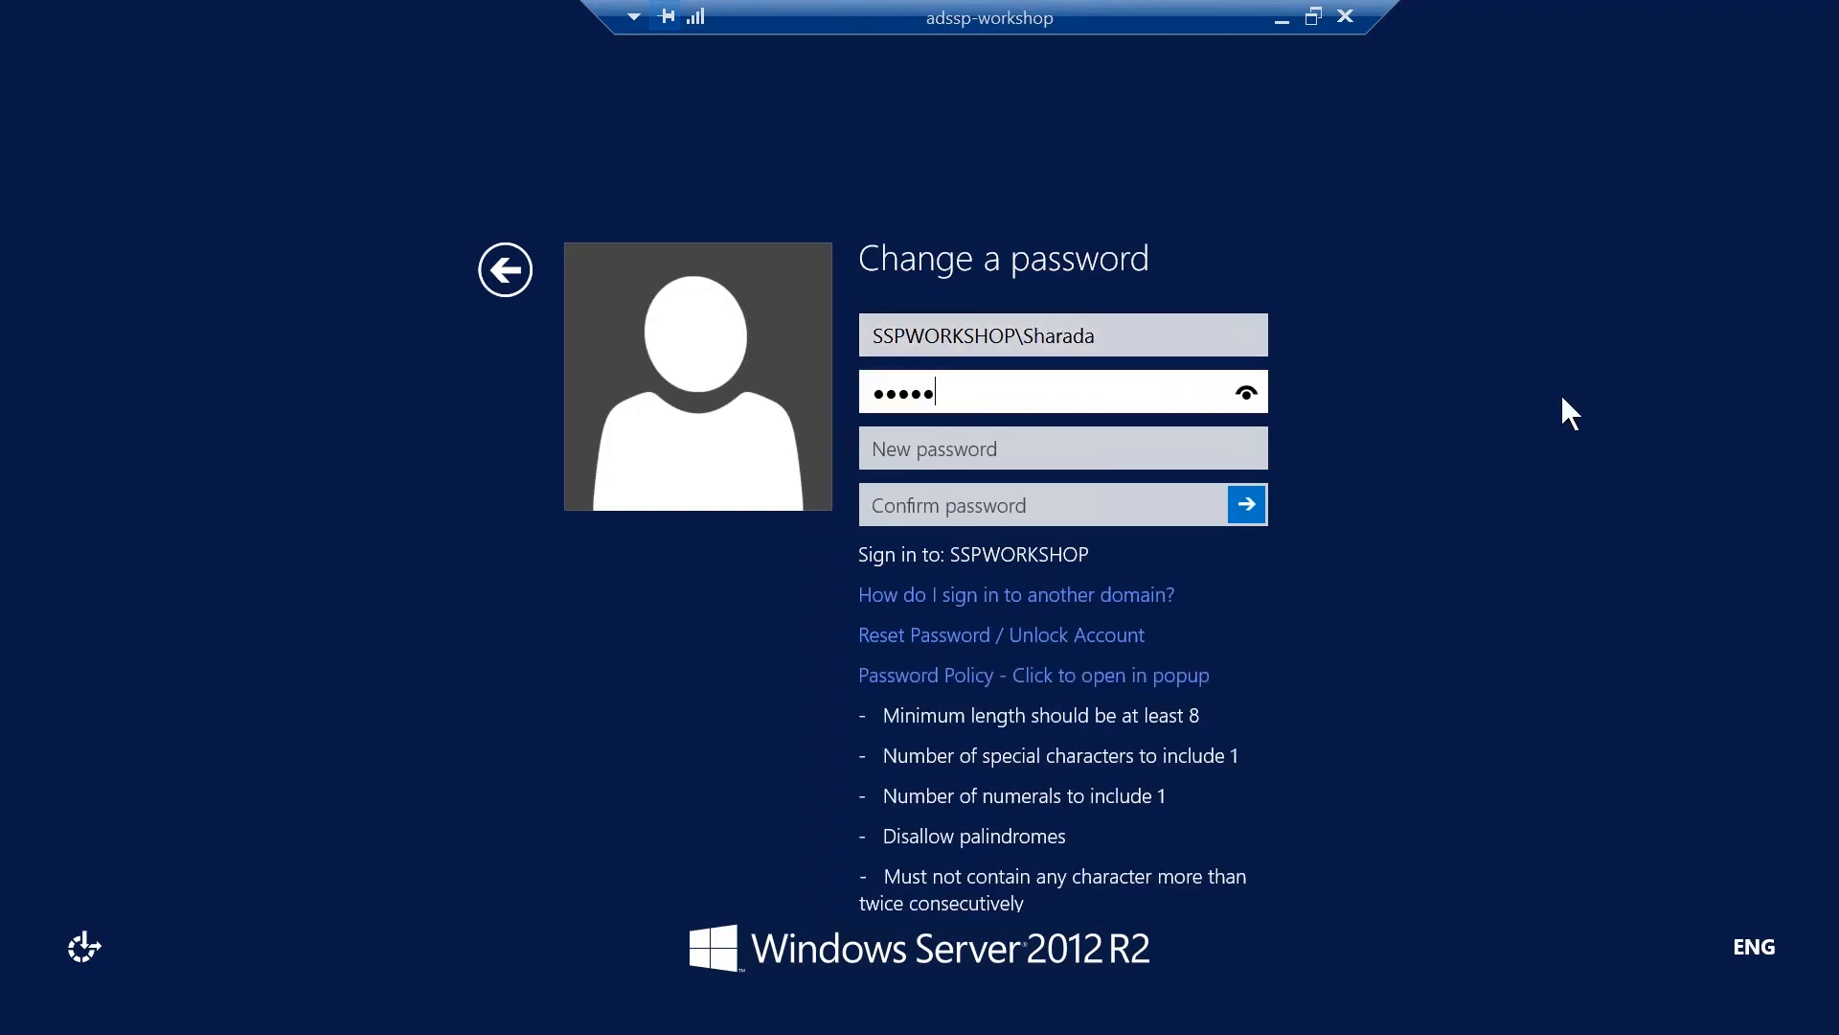
pyautogui.press('Tab')
pyautogui.write('•••••••••••••')
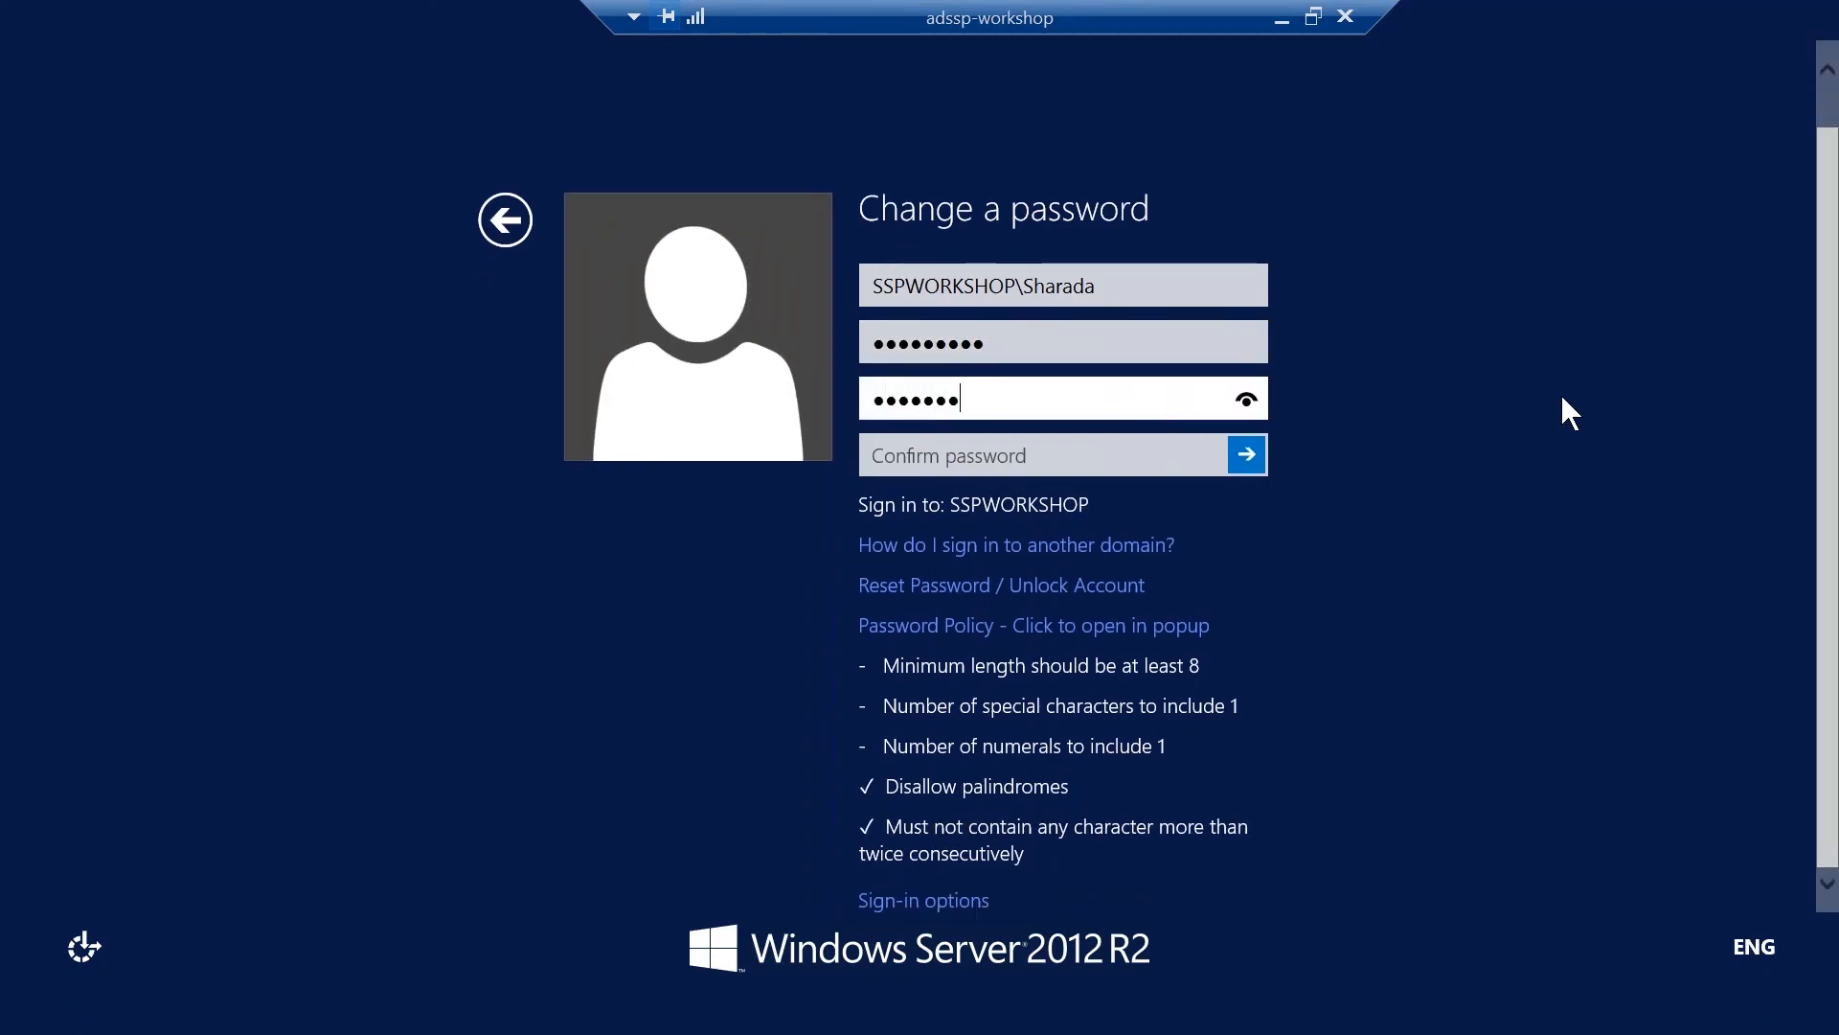
pyautogui.press('Tab')
pyautogui.write('••••••••••••')
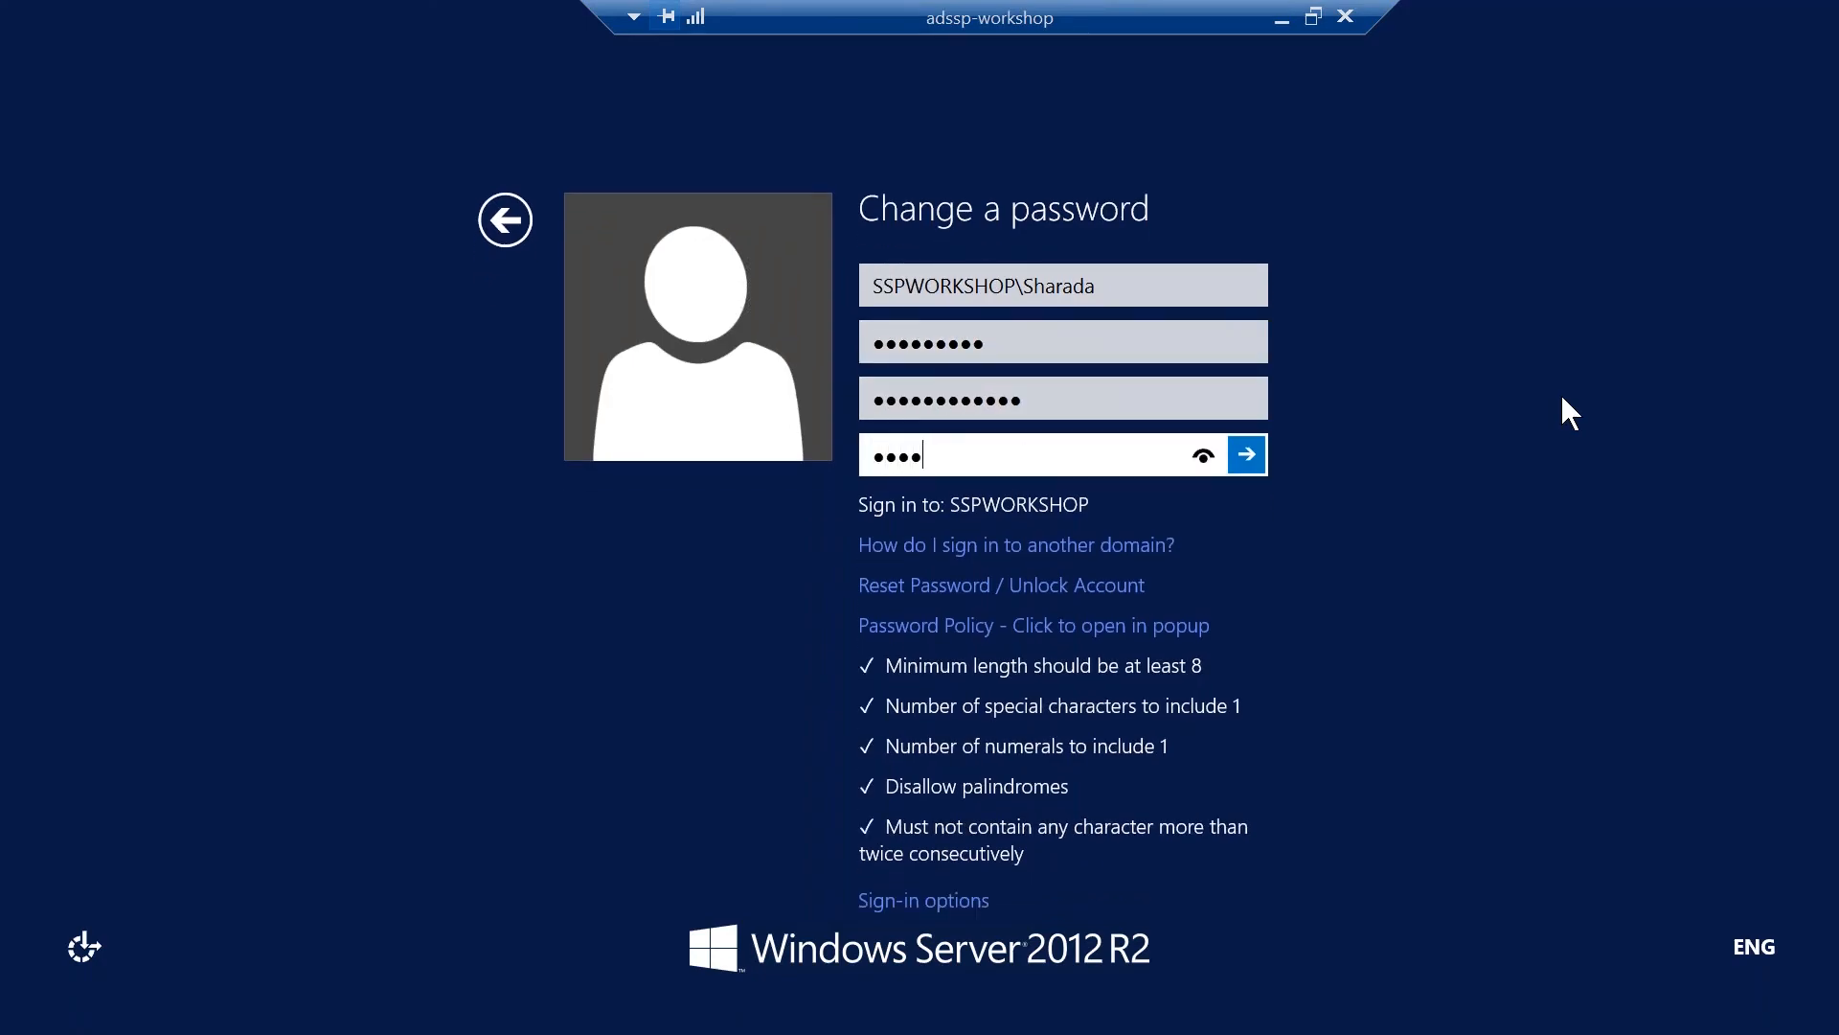
pyautogui.write('•')
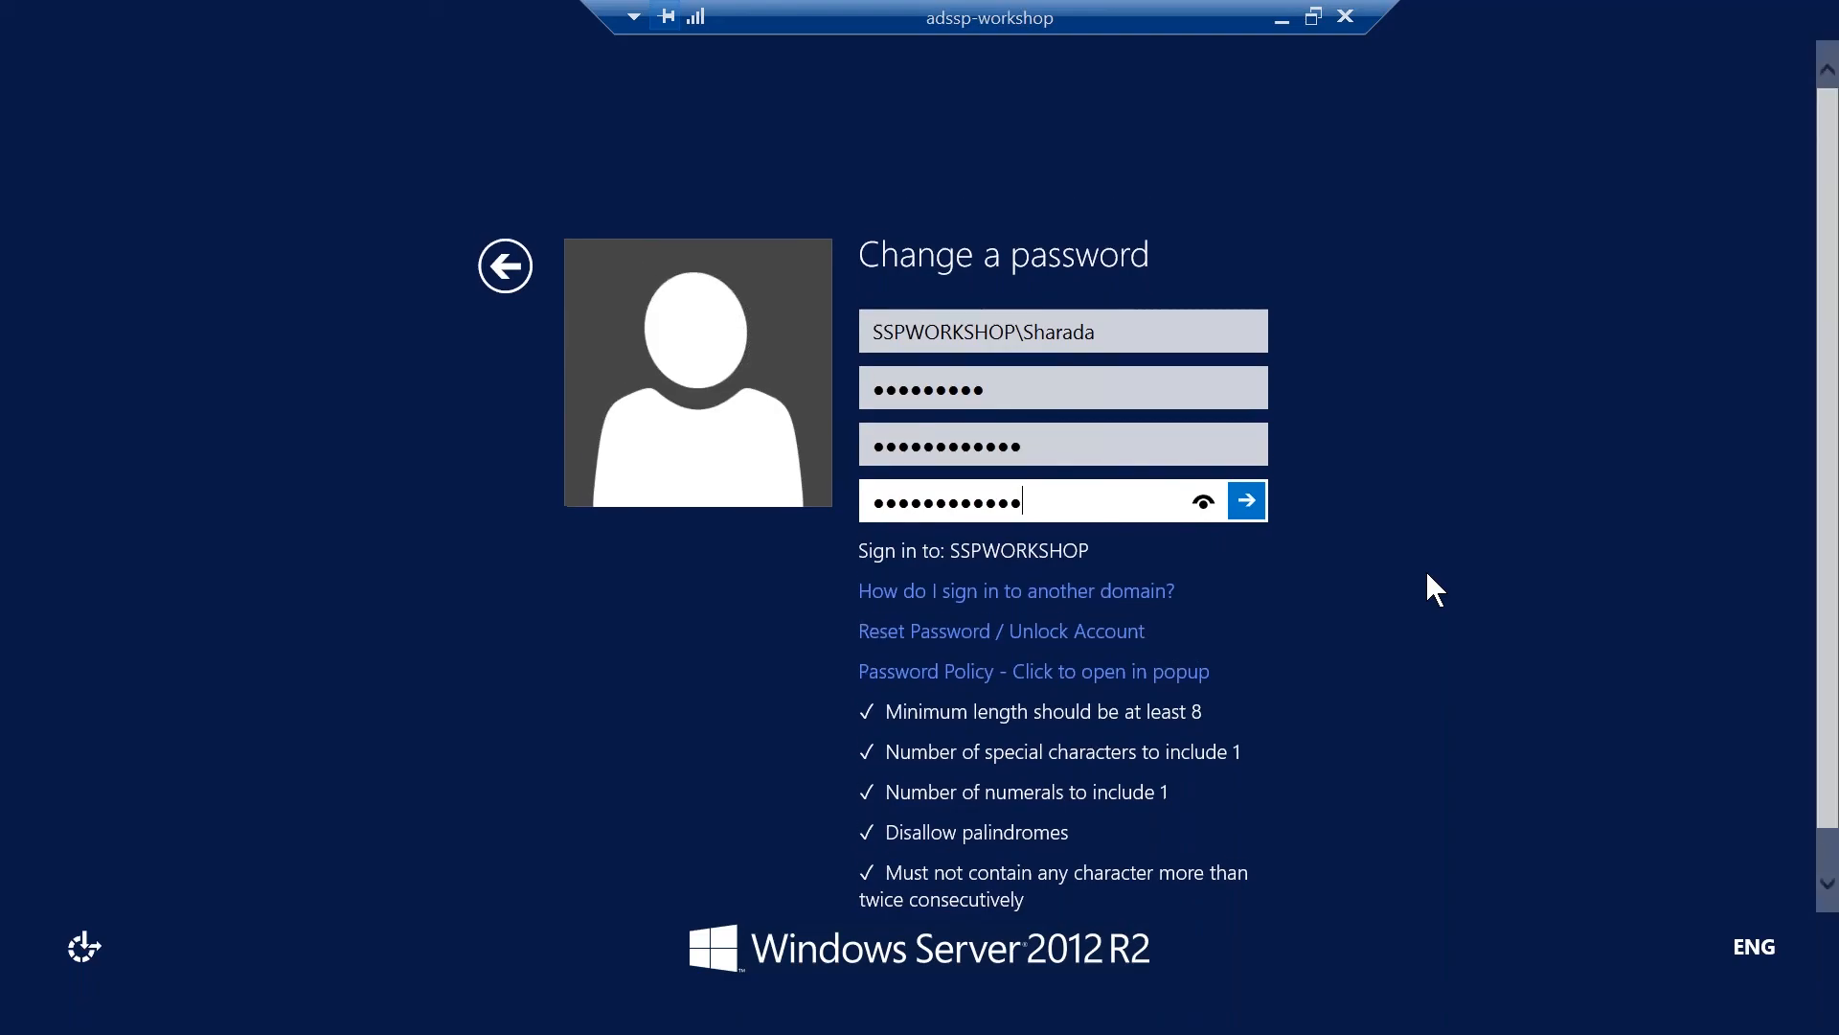
pyautogui.click(1257, 464)
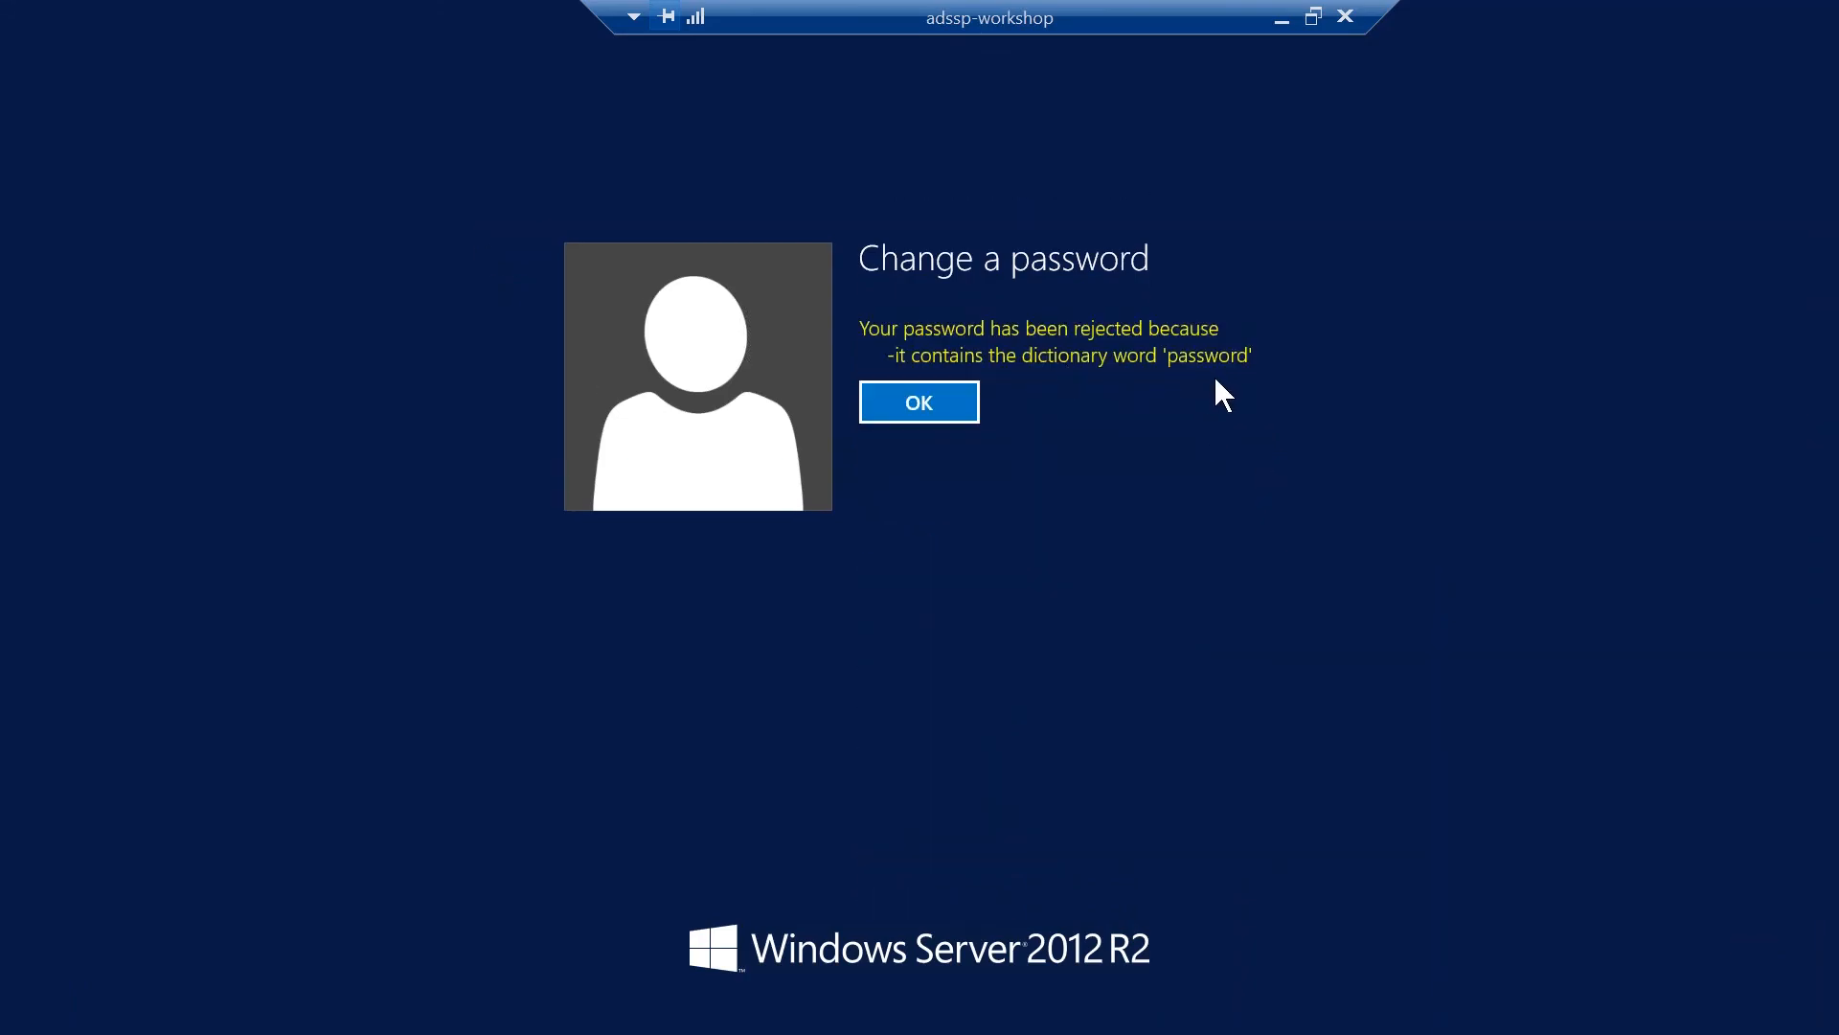
pyautogui.click(972, 410)
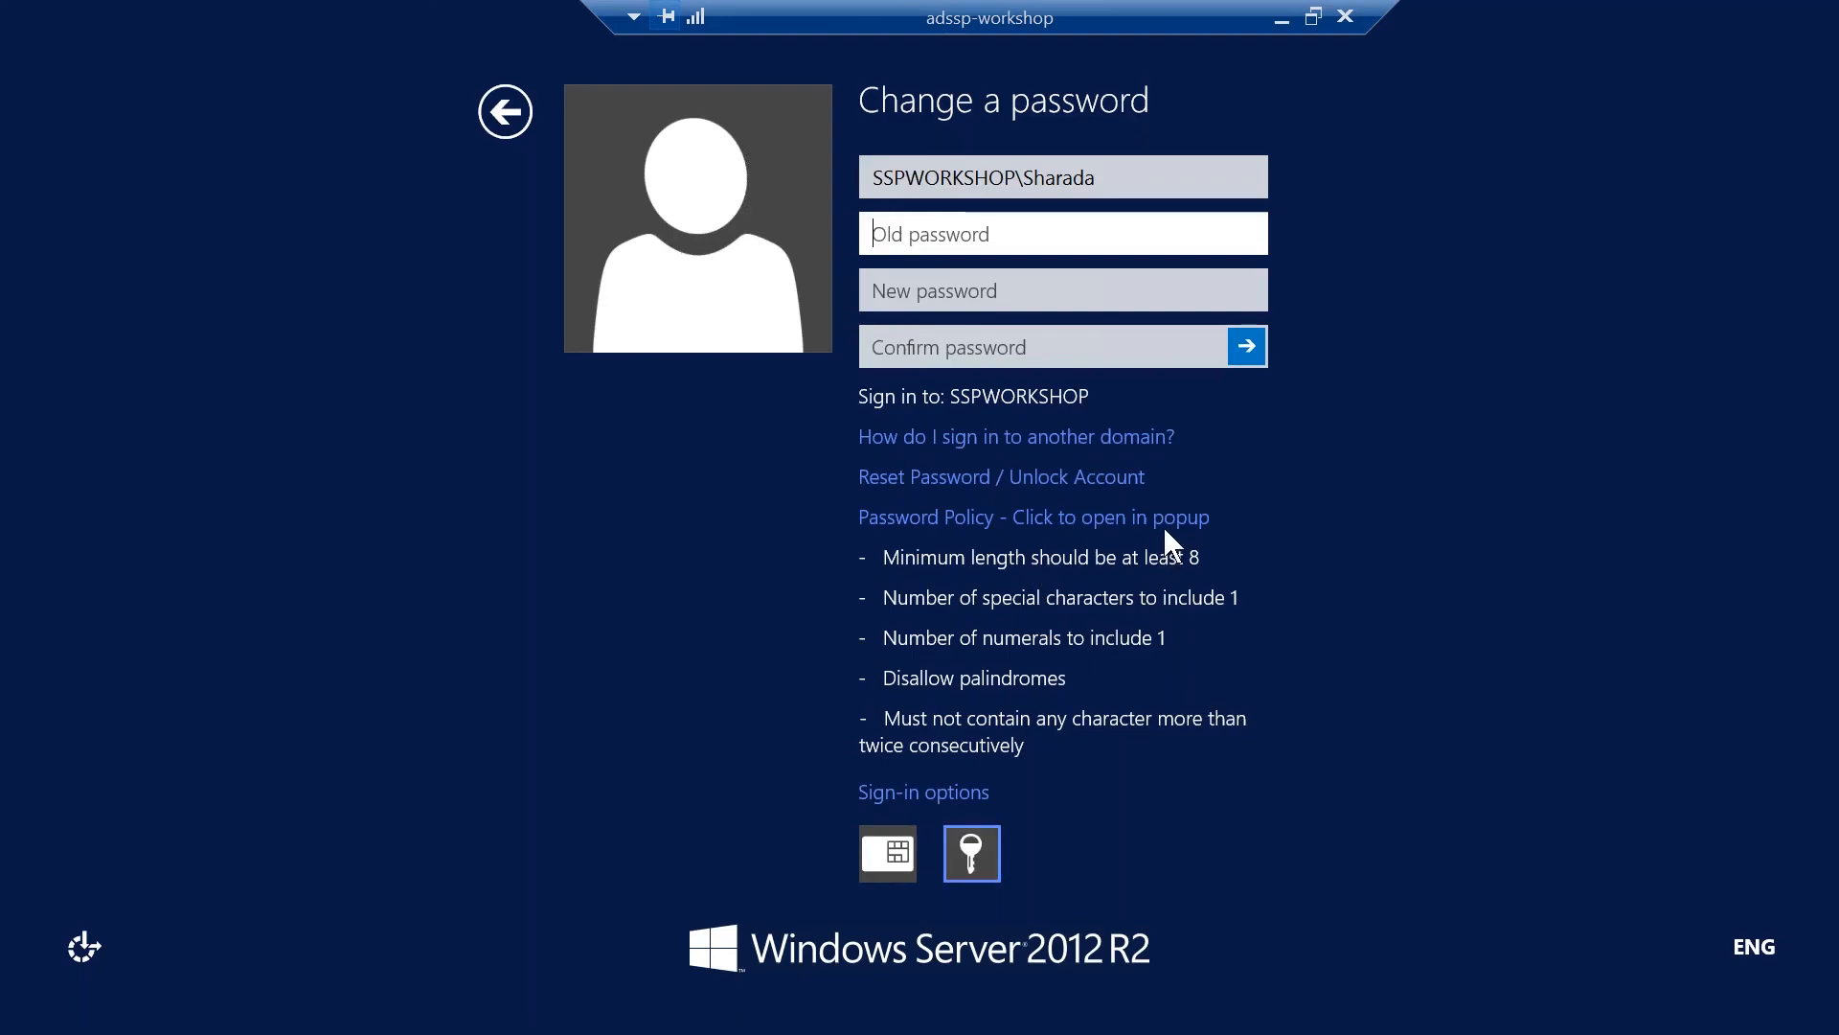
# Re-enter the old password and a new password twice, check the password policy popup, and submit the change.
pyautogui.write('•••••••••')
pyautogui.press('Tab')
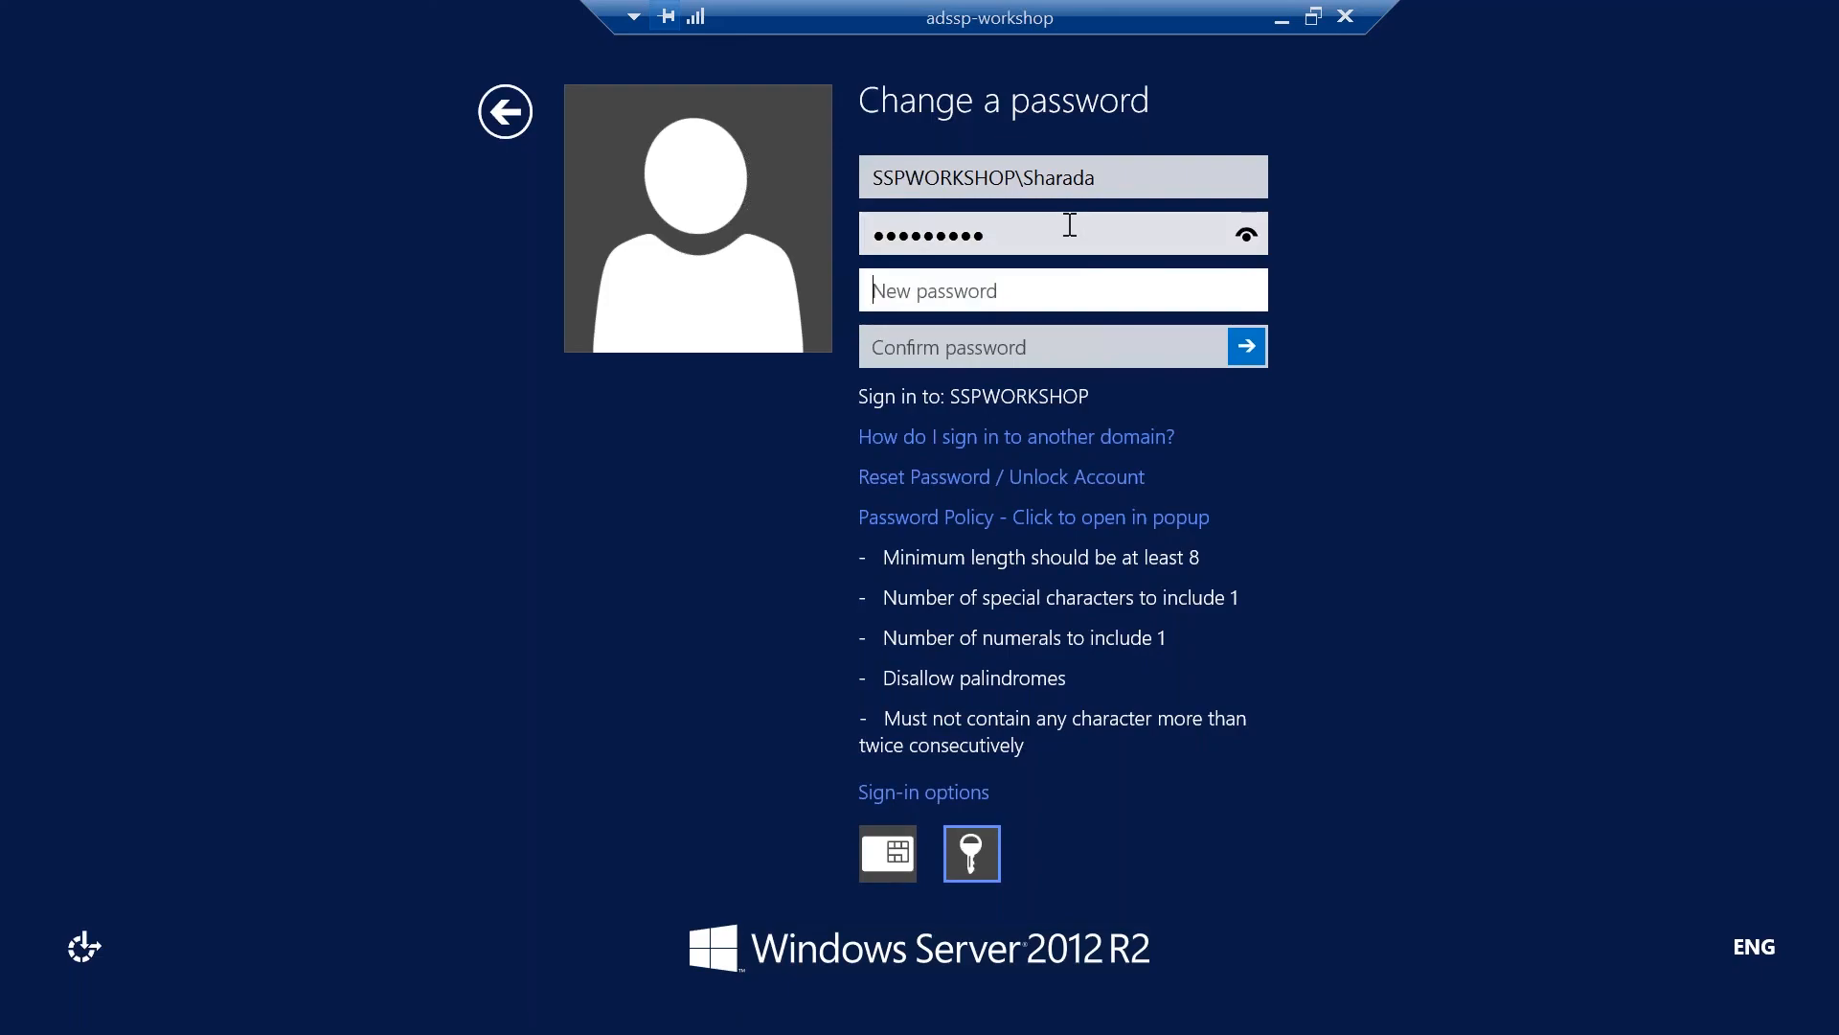
pyautogui.write('••••••••••••')
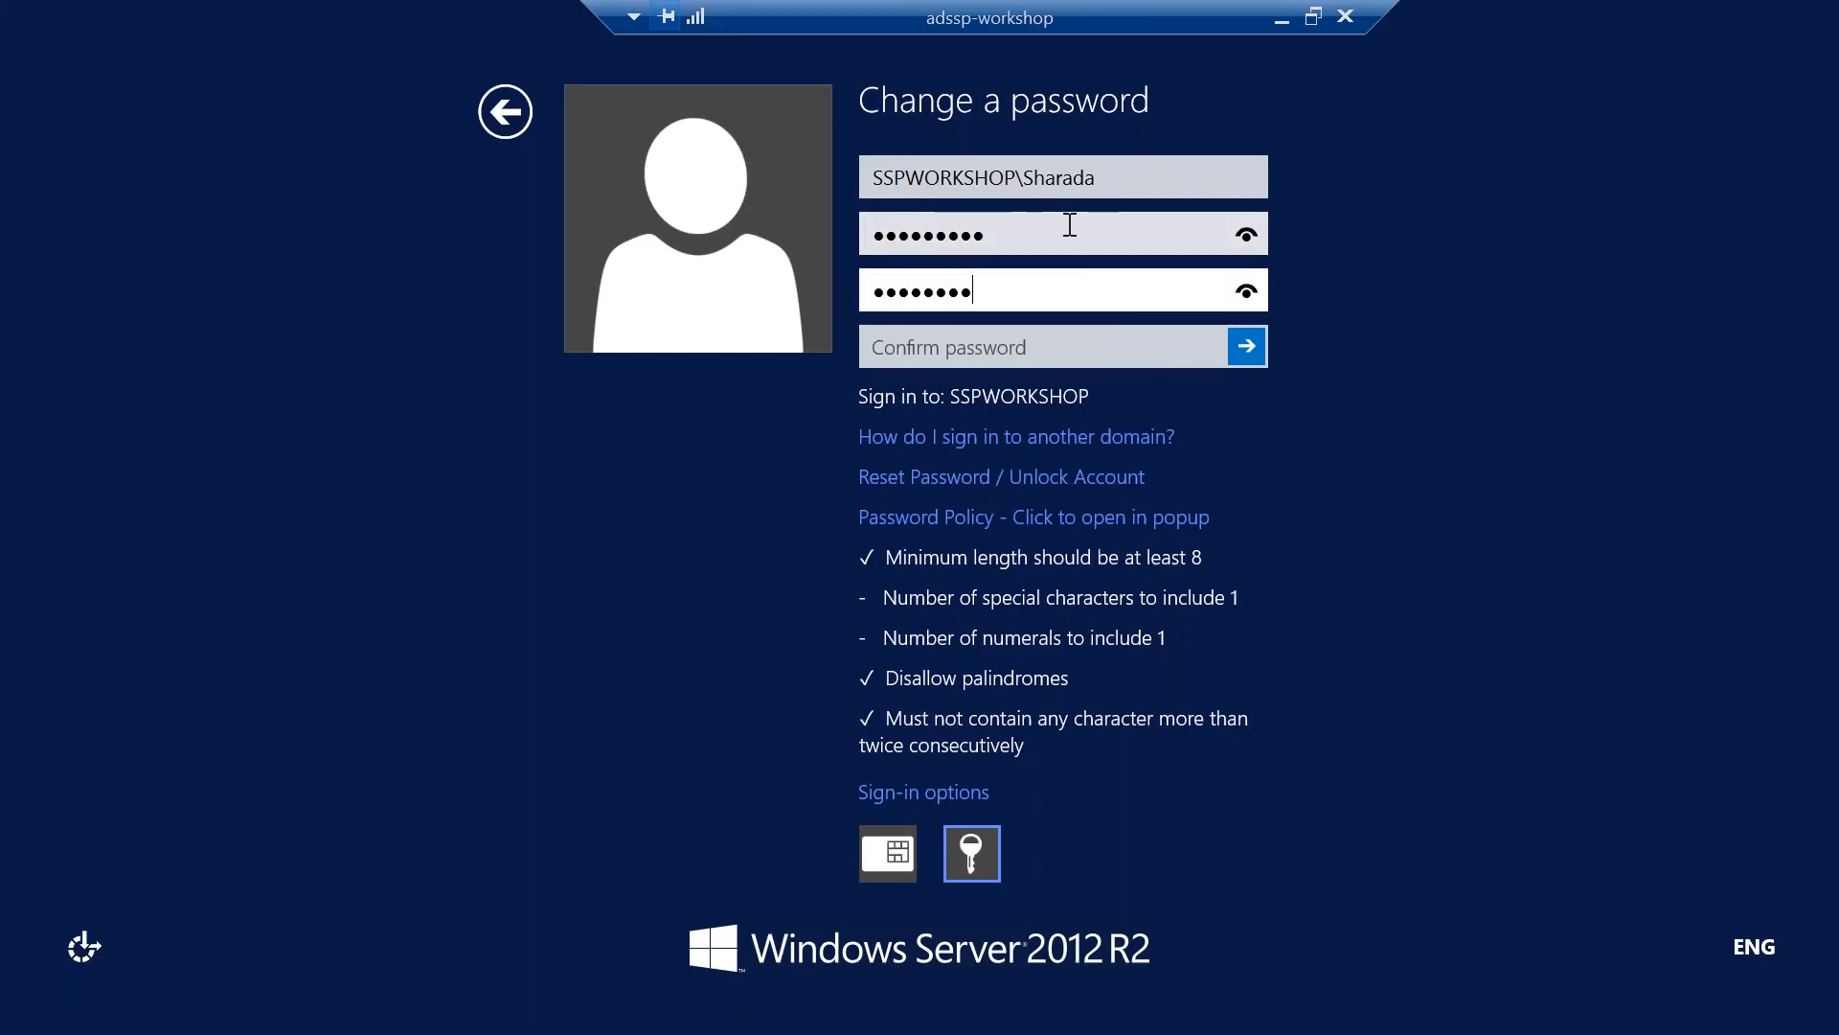
pyautogui.write('•')
pyautogui.press('Tab')
pyautogui.write('•••••')
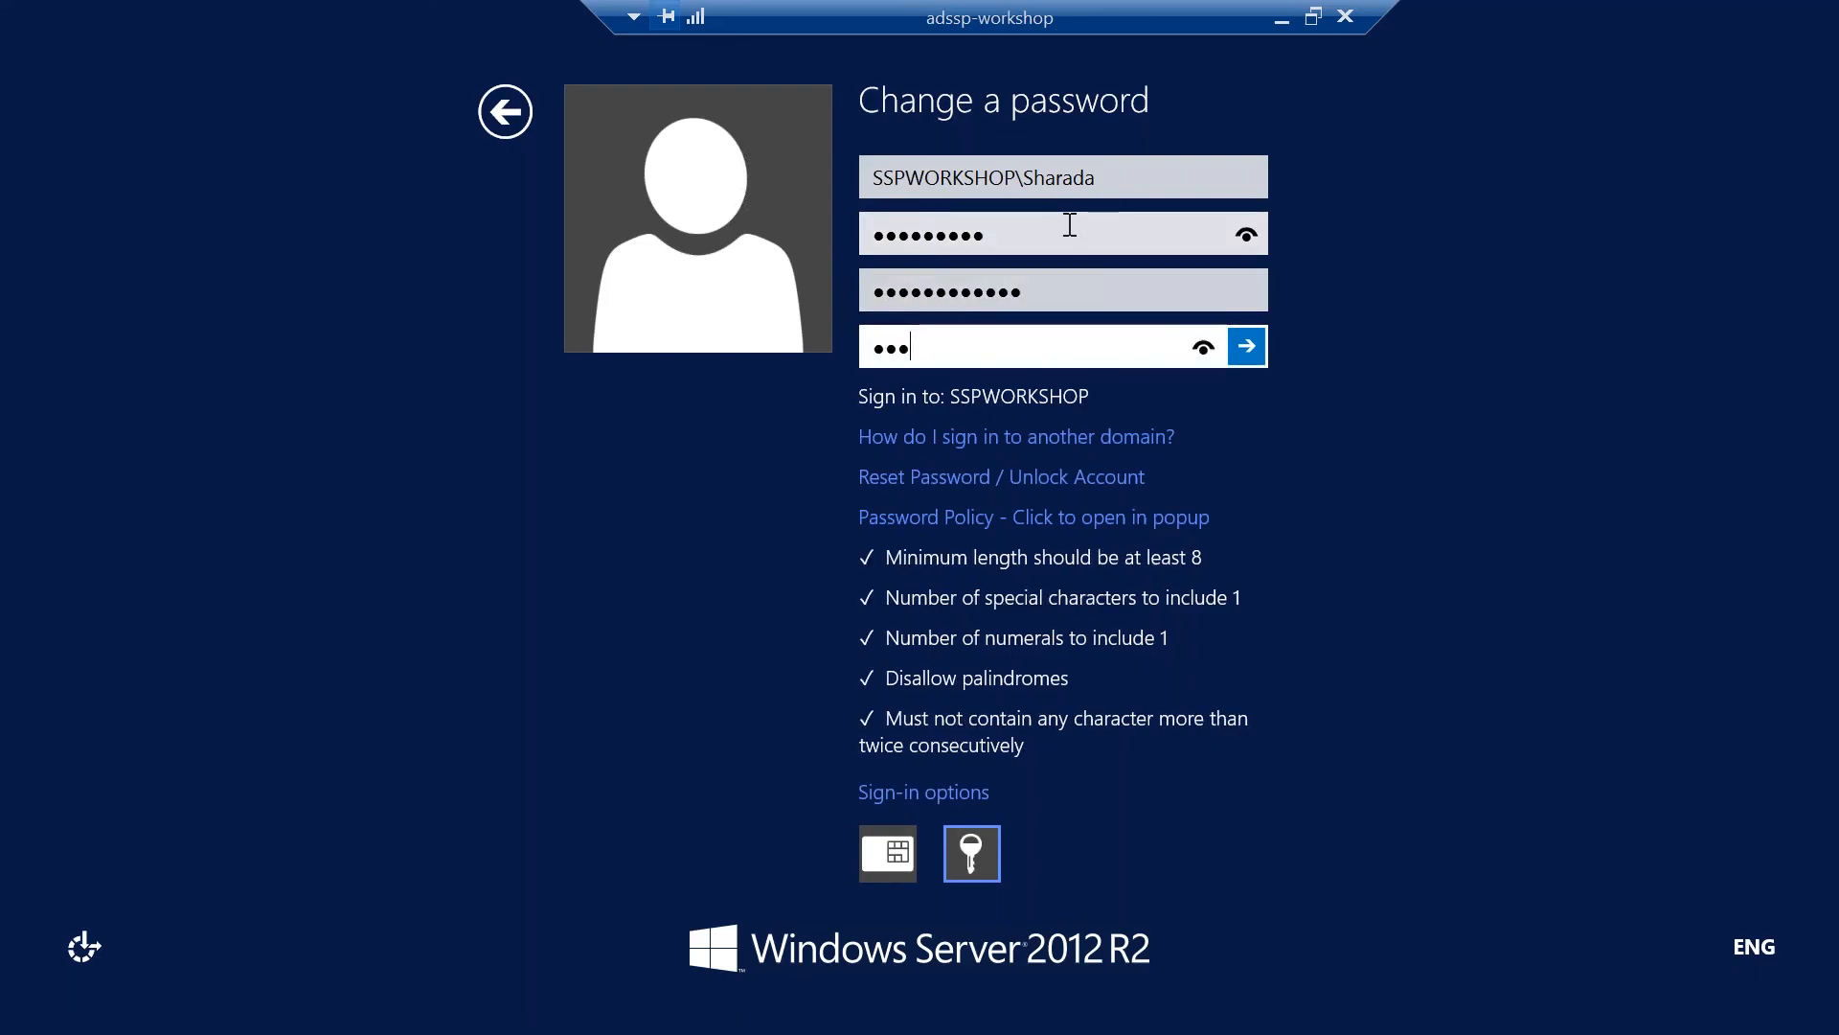
pyautogui.write('••••••••')
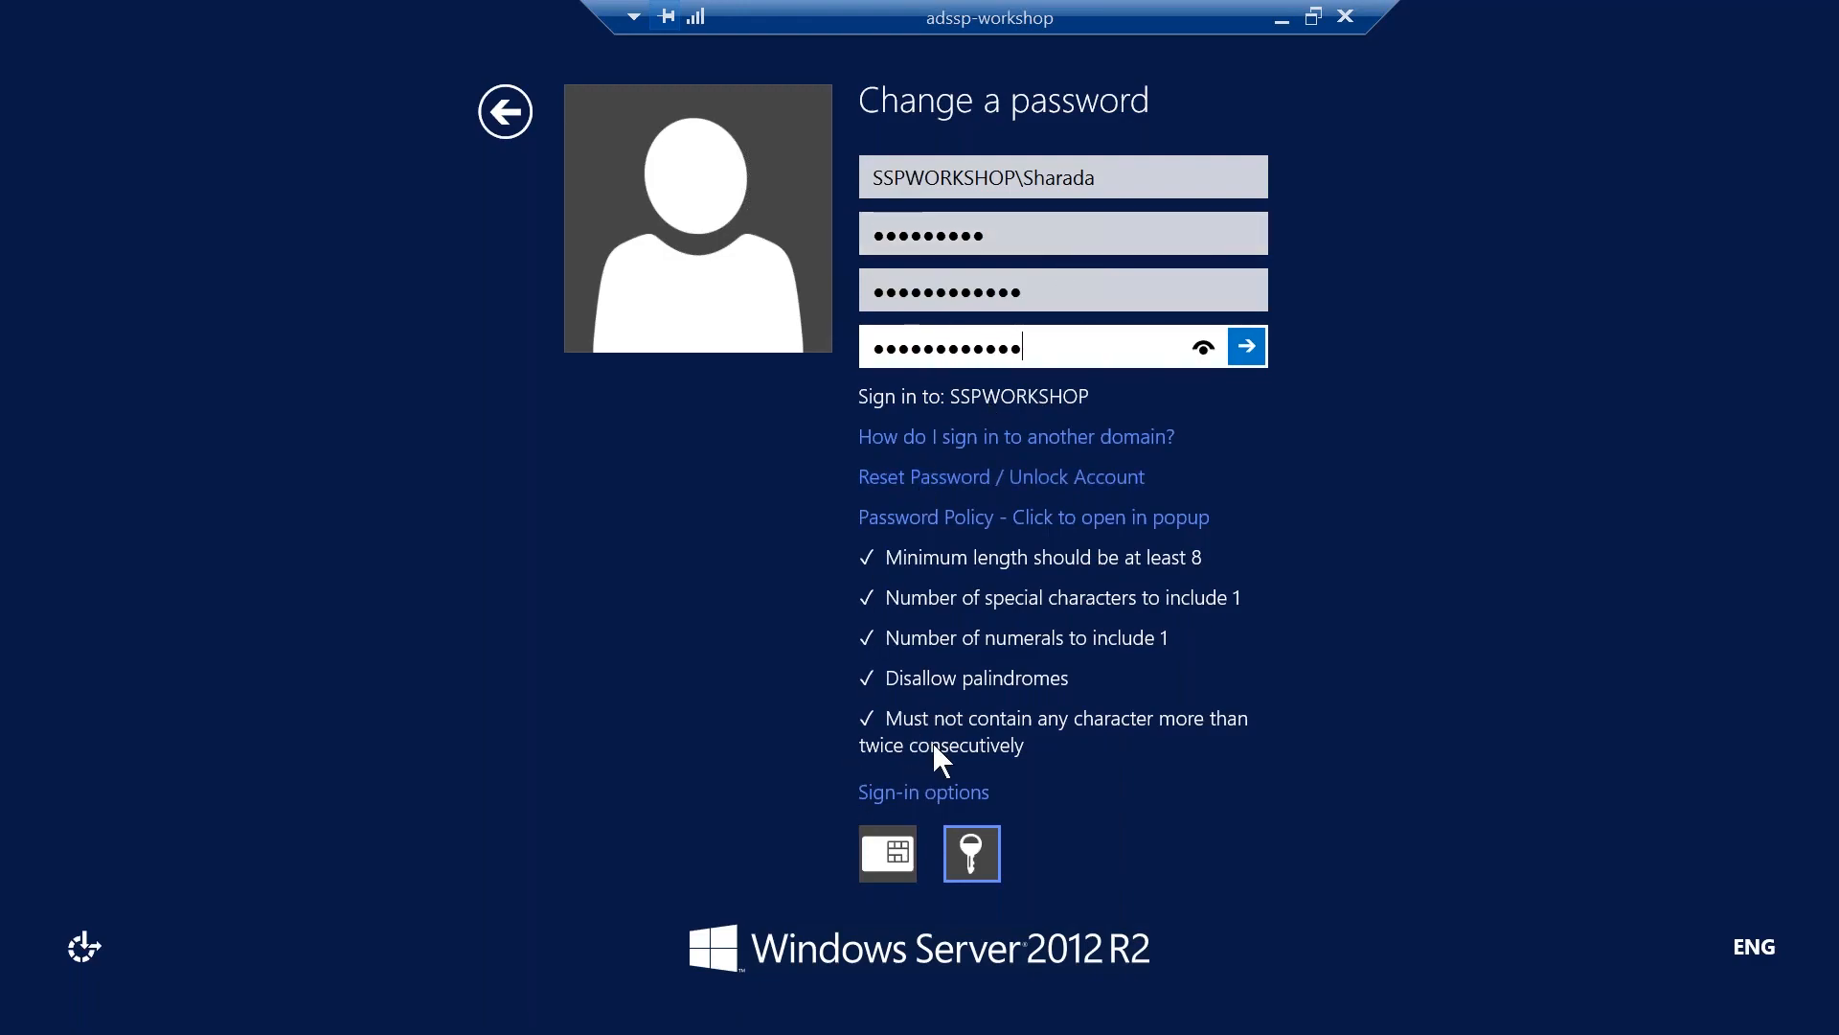
pyautogui.click(977, 520)
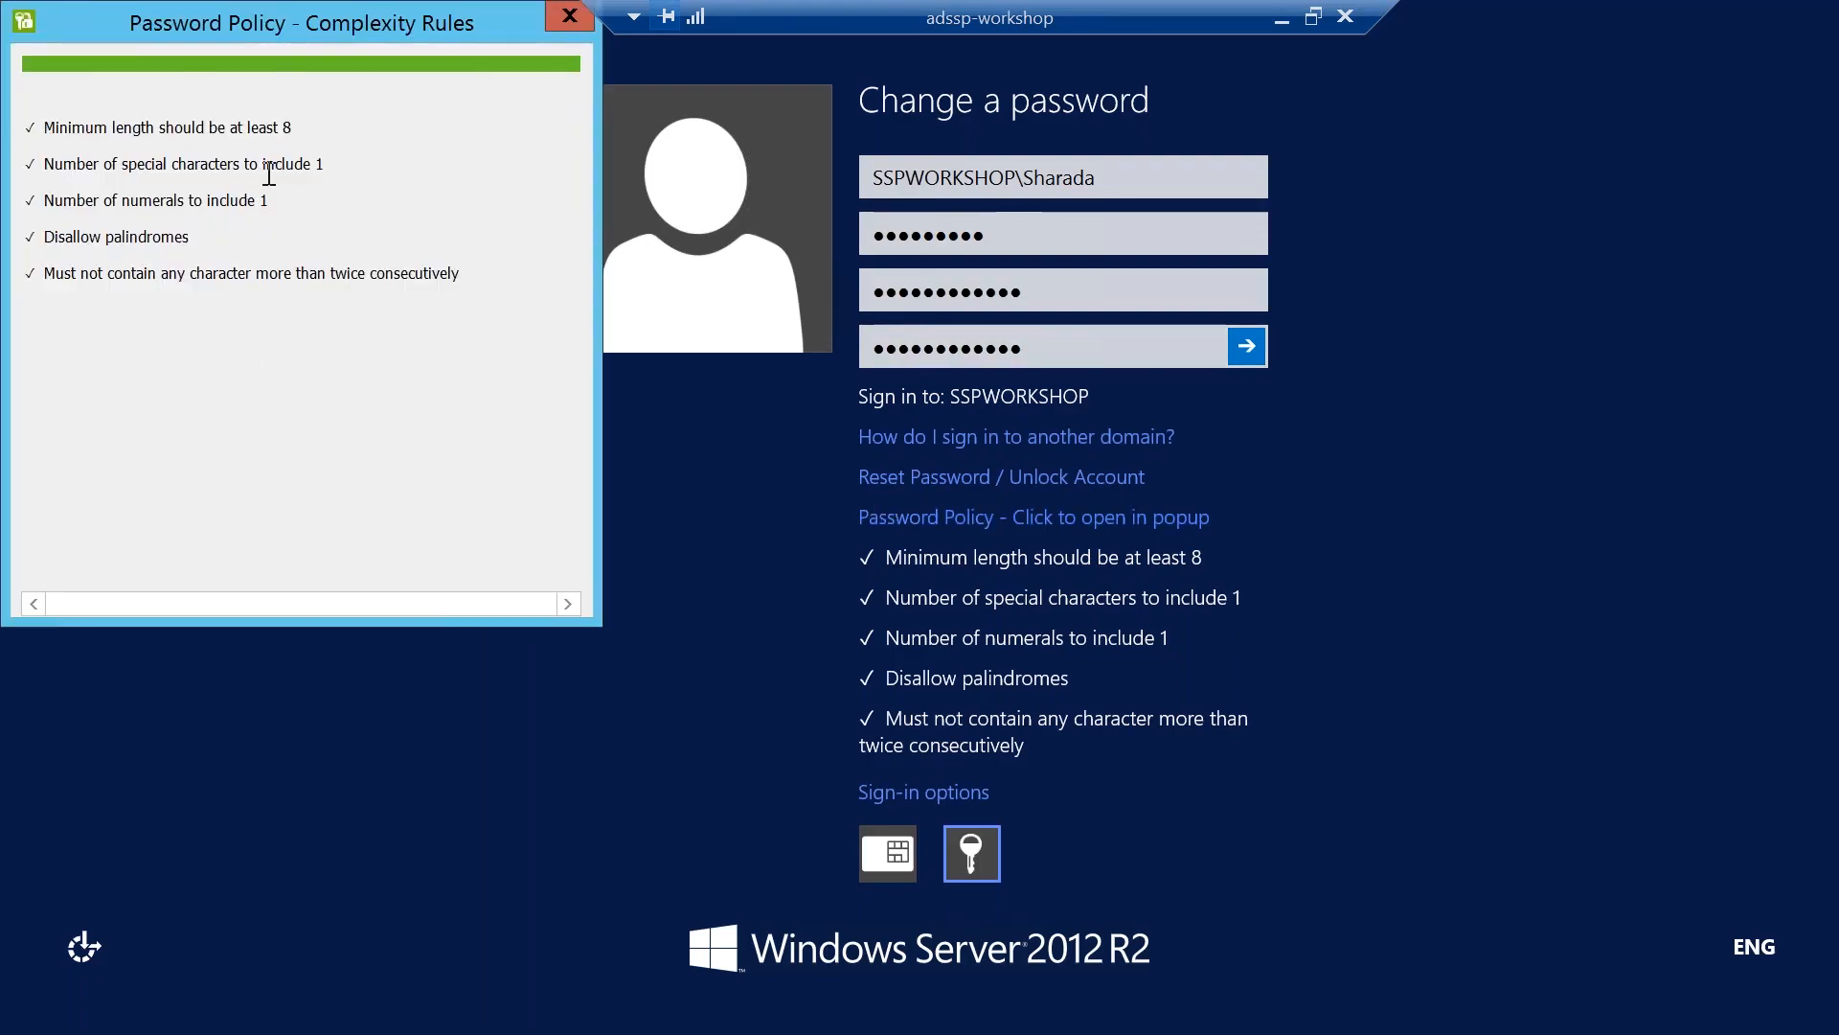
pyautogui.click(569, 15)
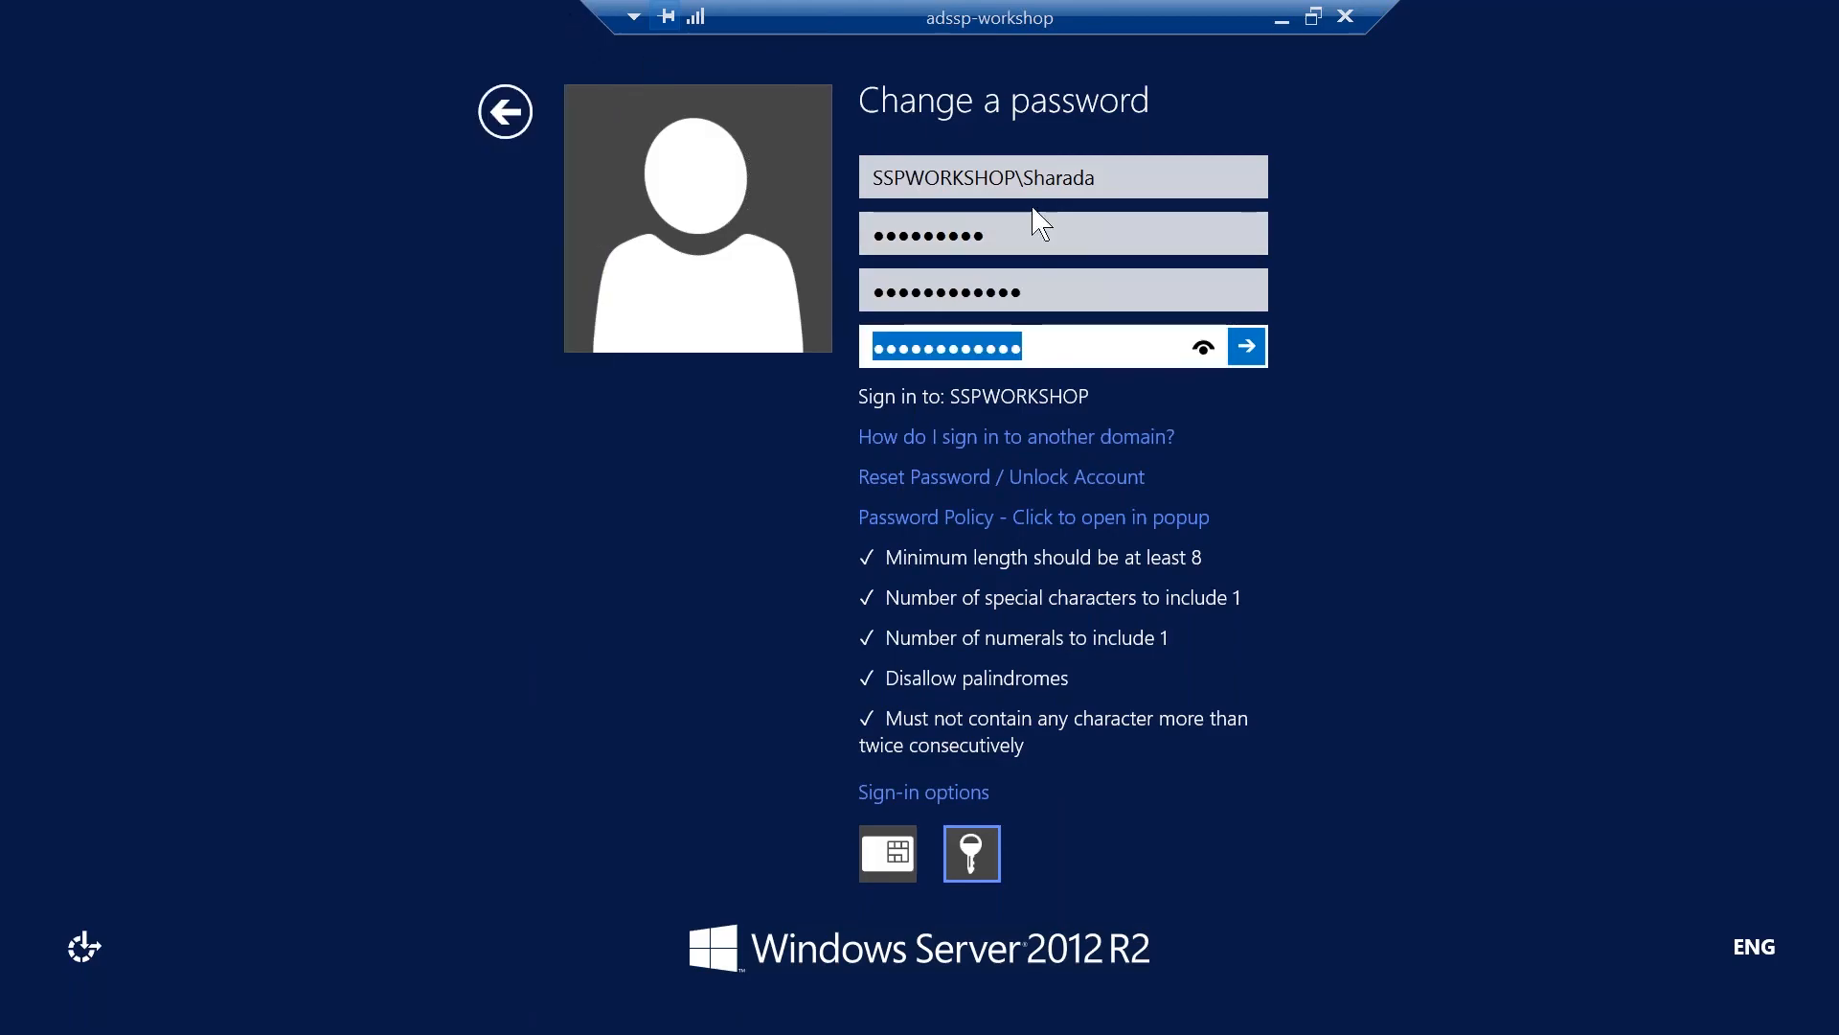
pyautogui.click(1257, 347)
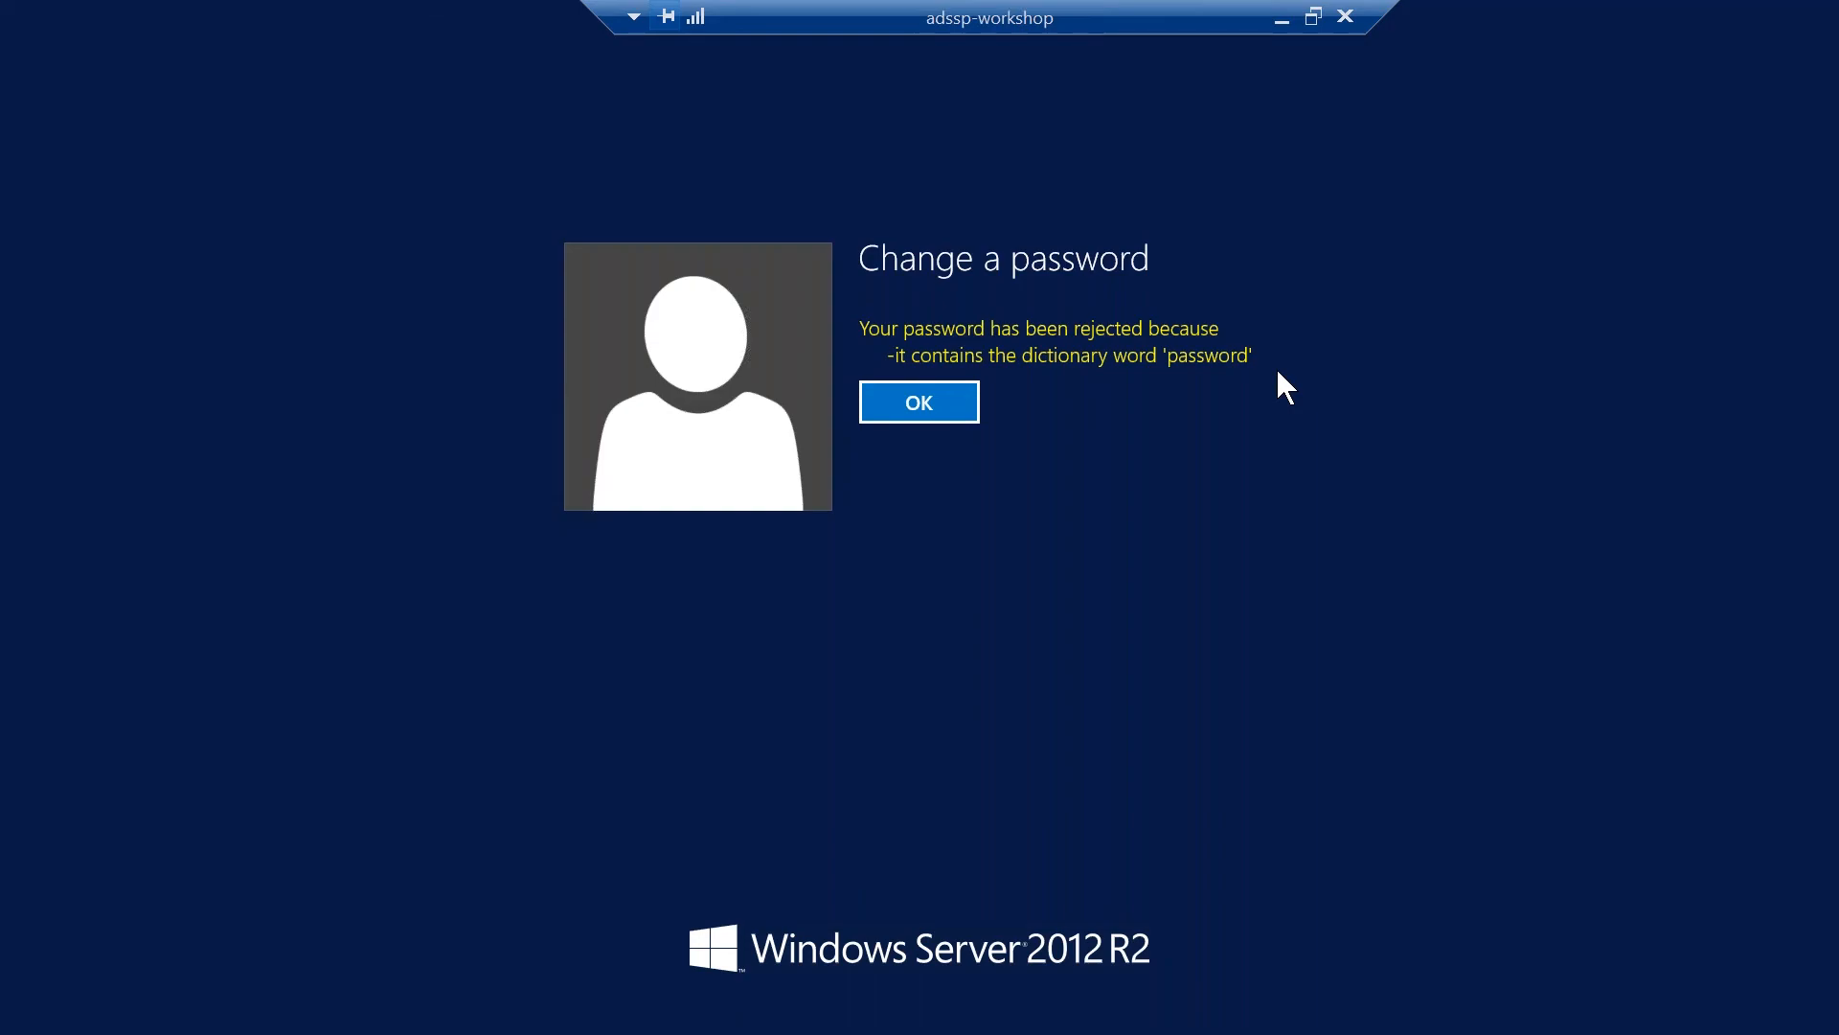
# Leave the password change screen and open Password Sync/Single Sign On in the admin console.
pyautogui.press('Escape')
pyautogui.press('Escape')
pyautogui.press('Escape')
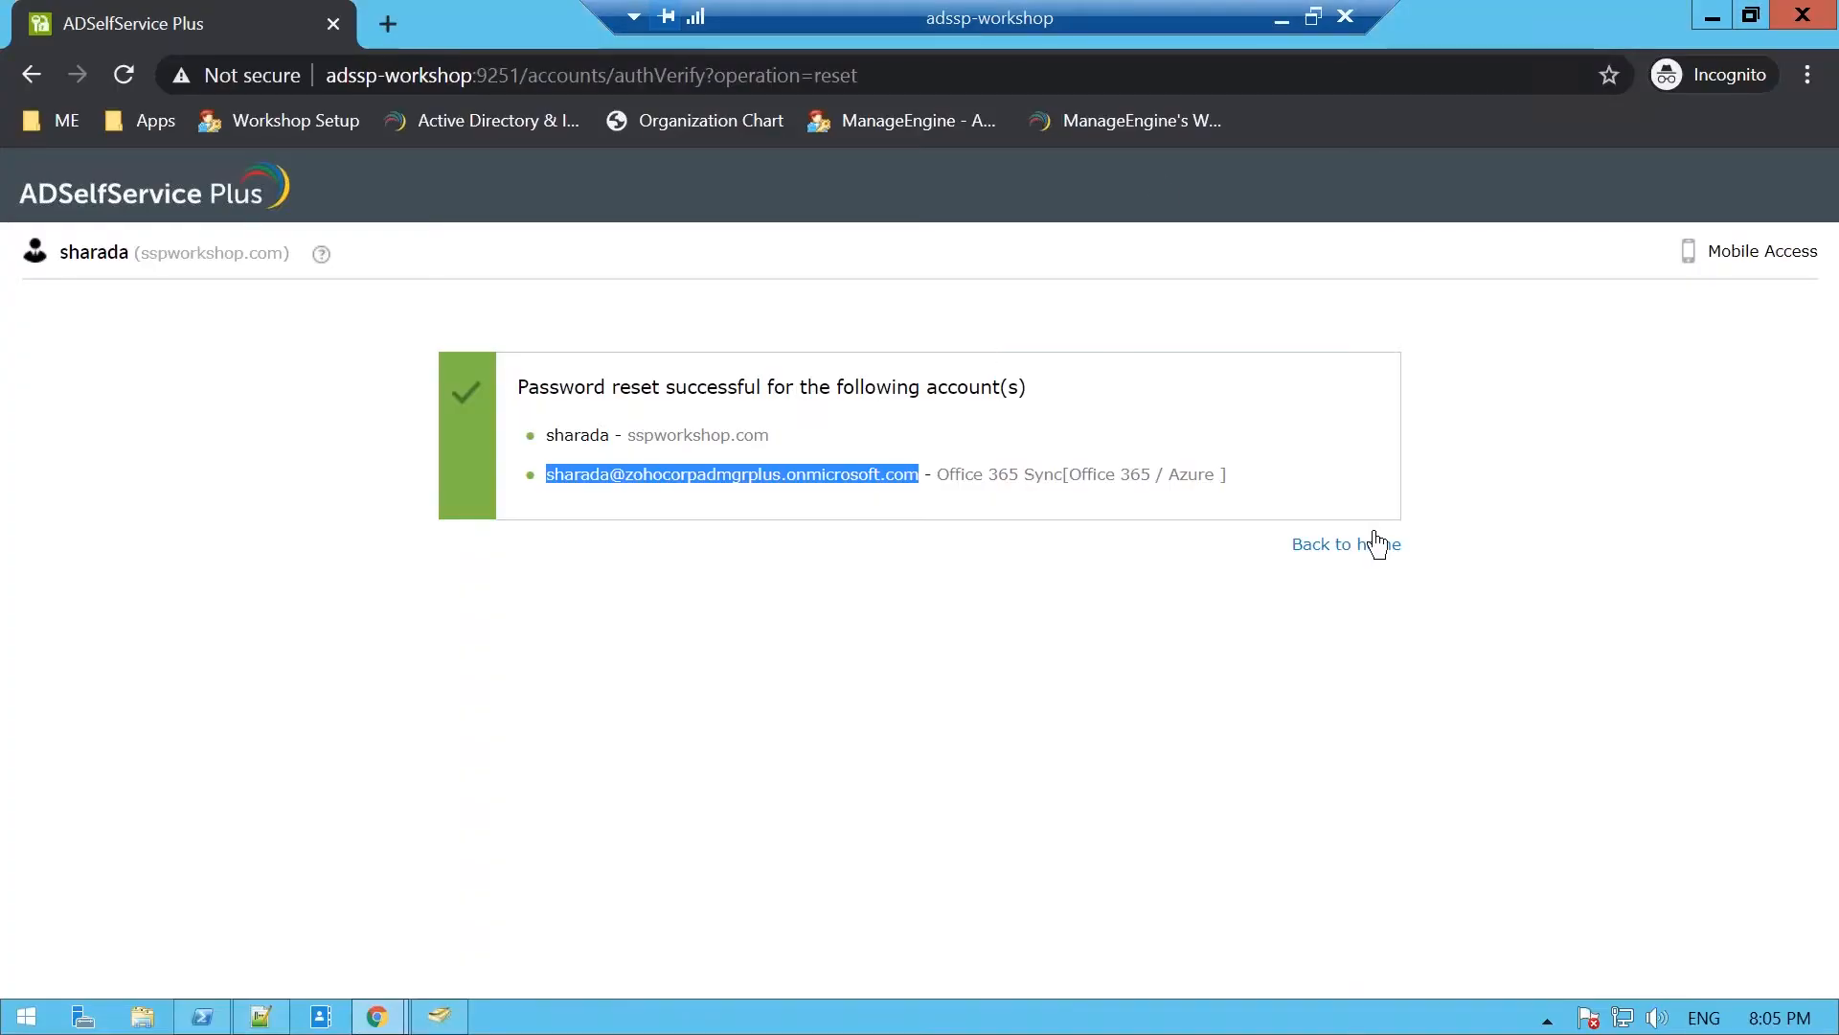
pyautogui.click(1774, 27)
pyautogui.scroll(-2, 1213, 424)
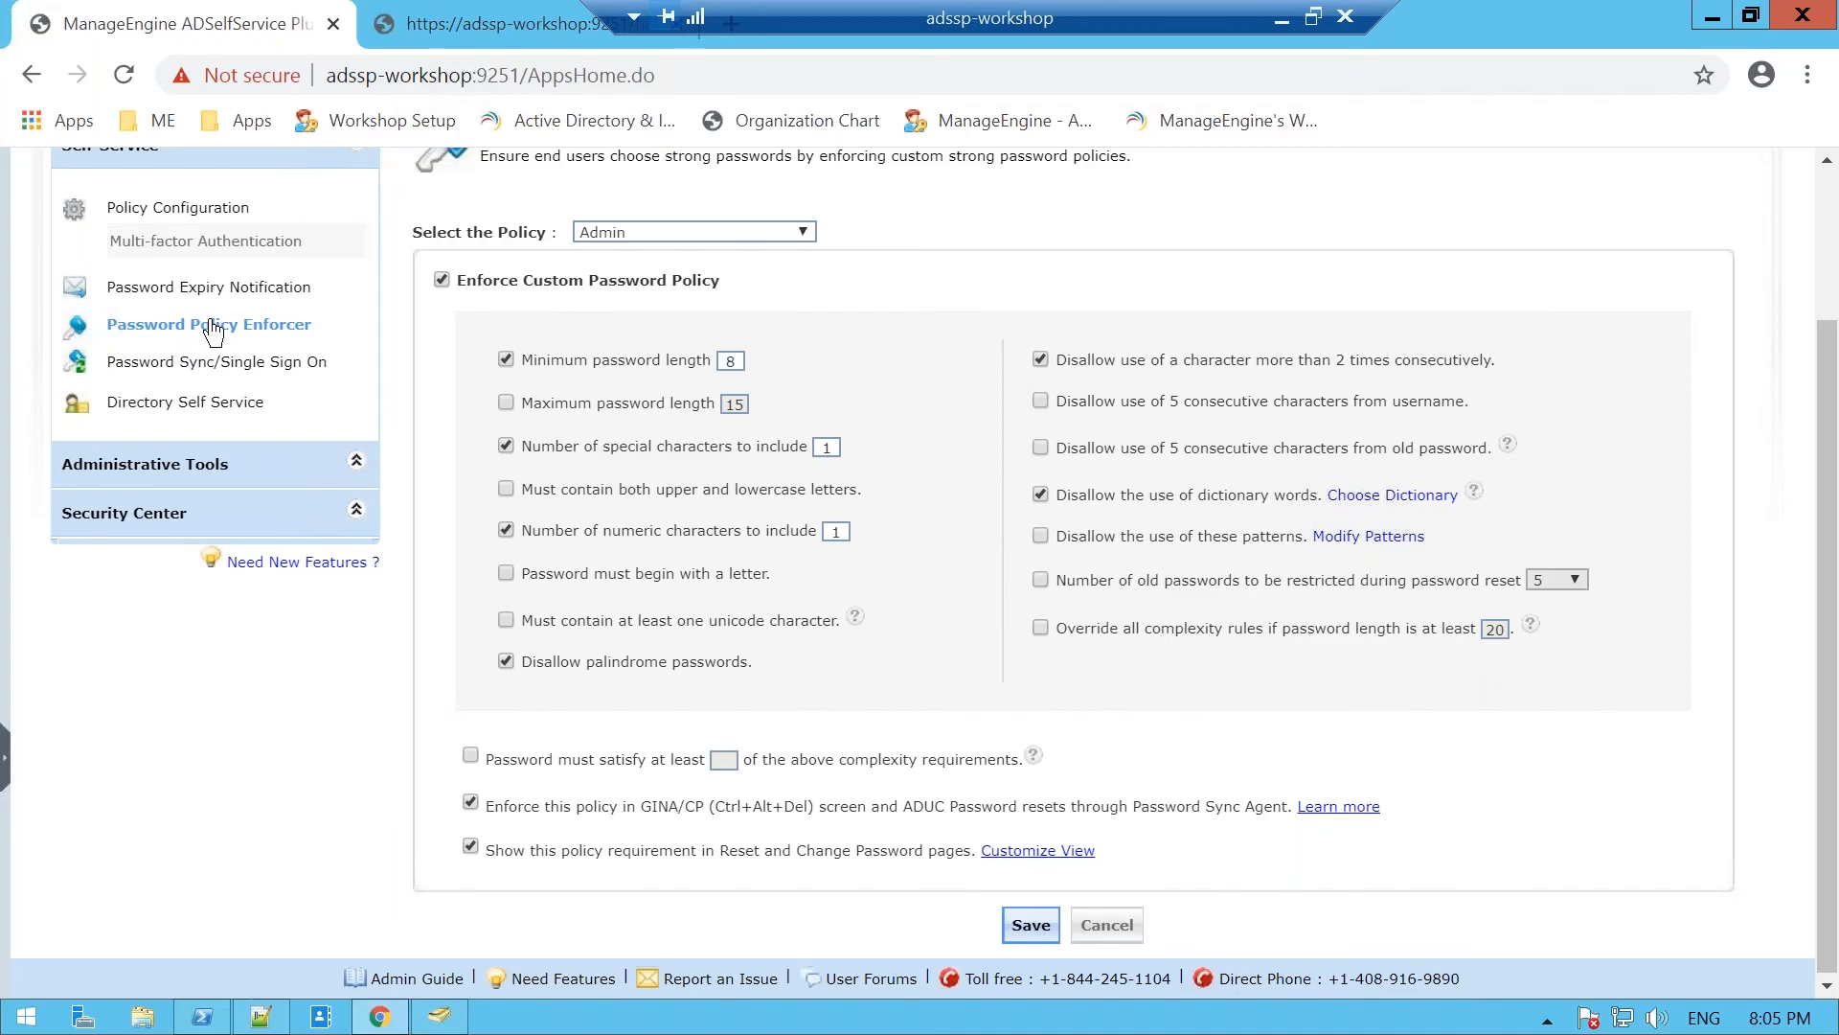
pyautogui.click(216, 369)
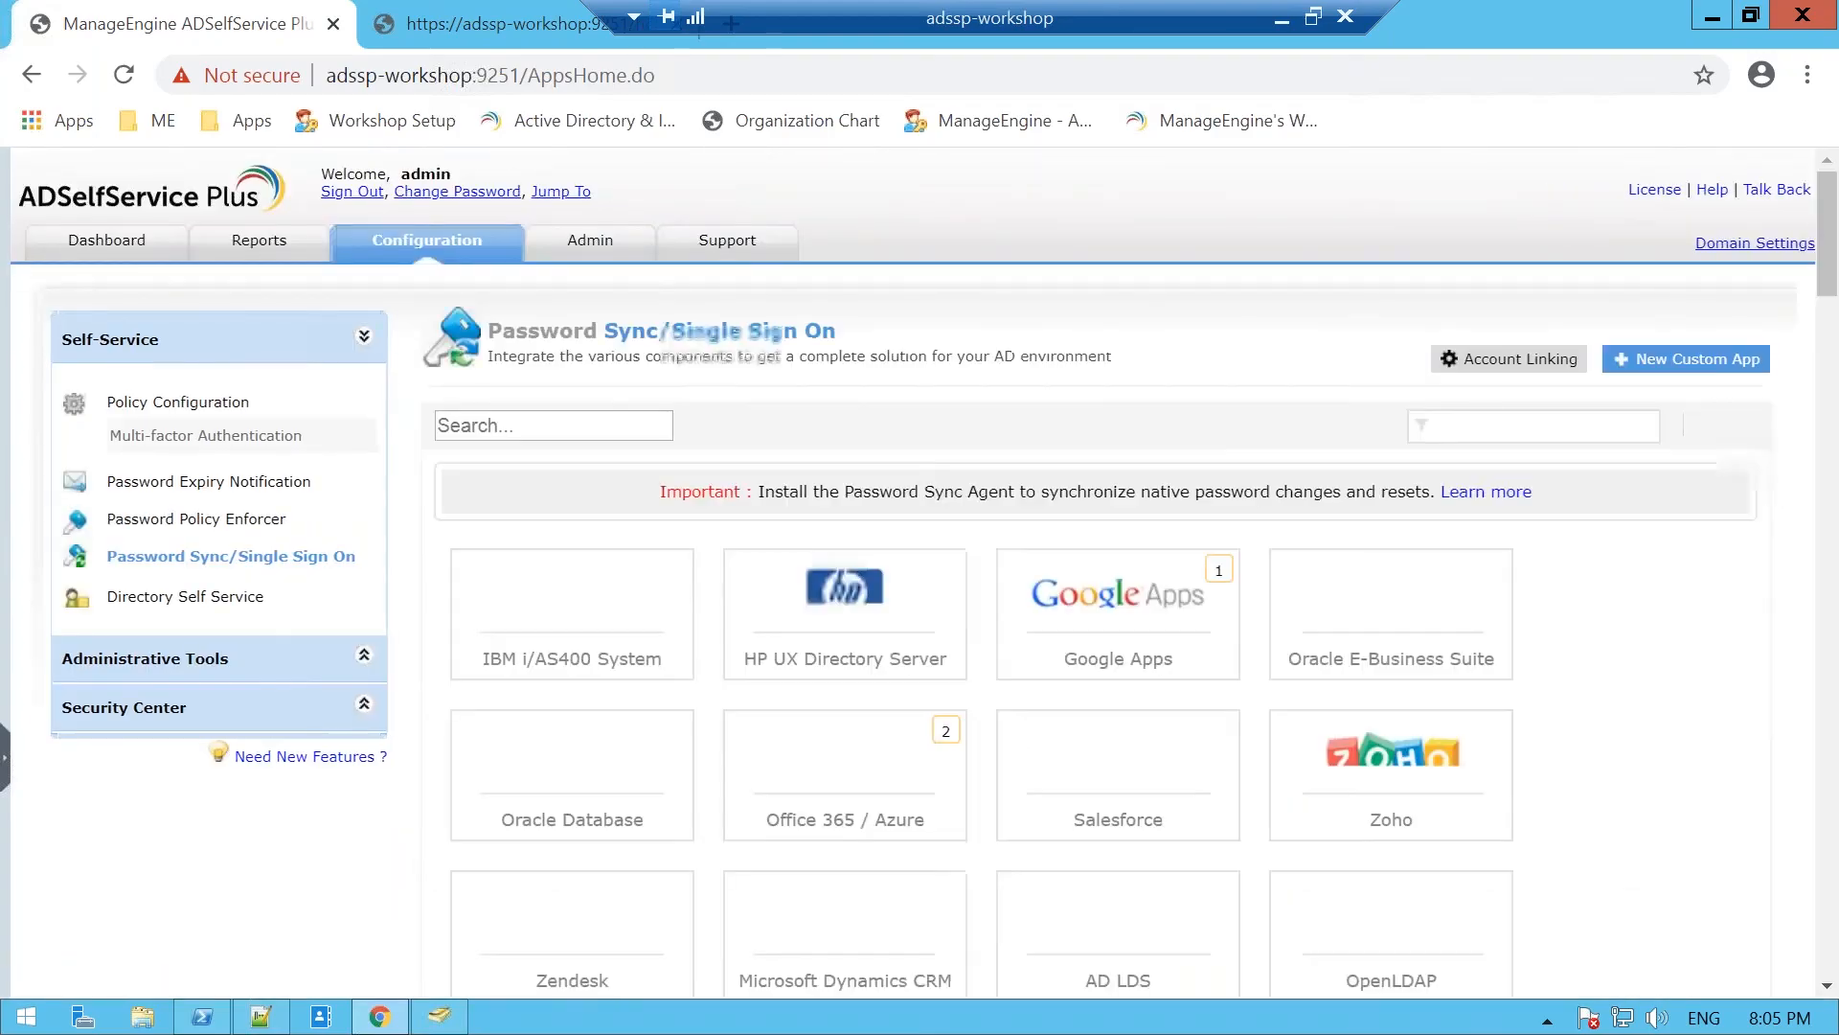
# Filter the application list to Password Sync Apps and browse the available applications.
pyautogui.scroll(-4, 886, 433)
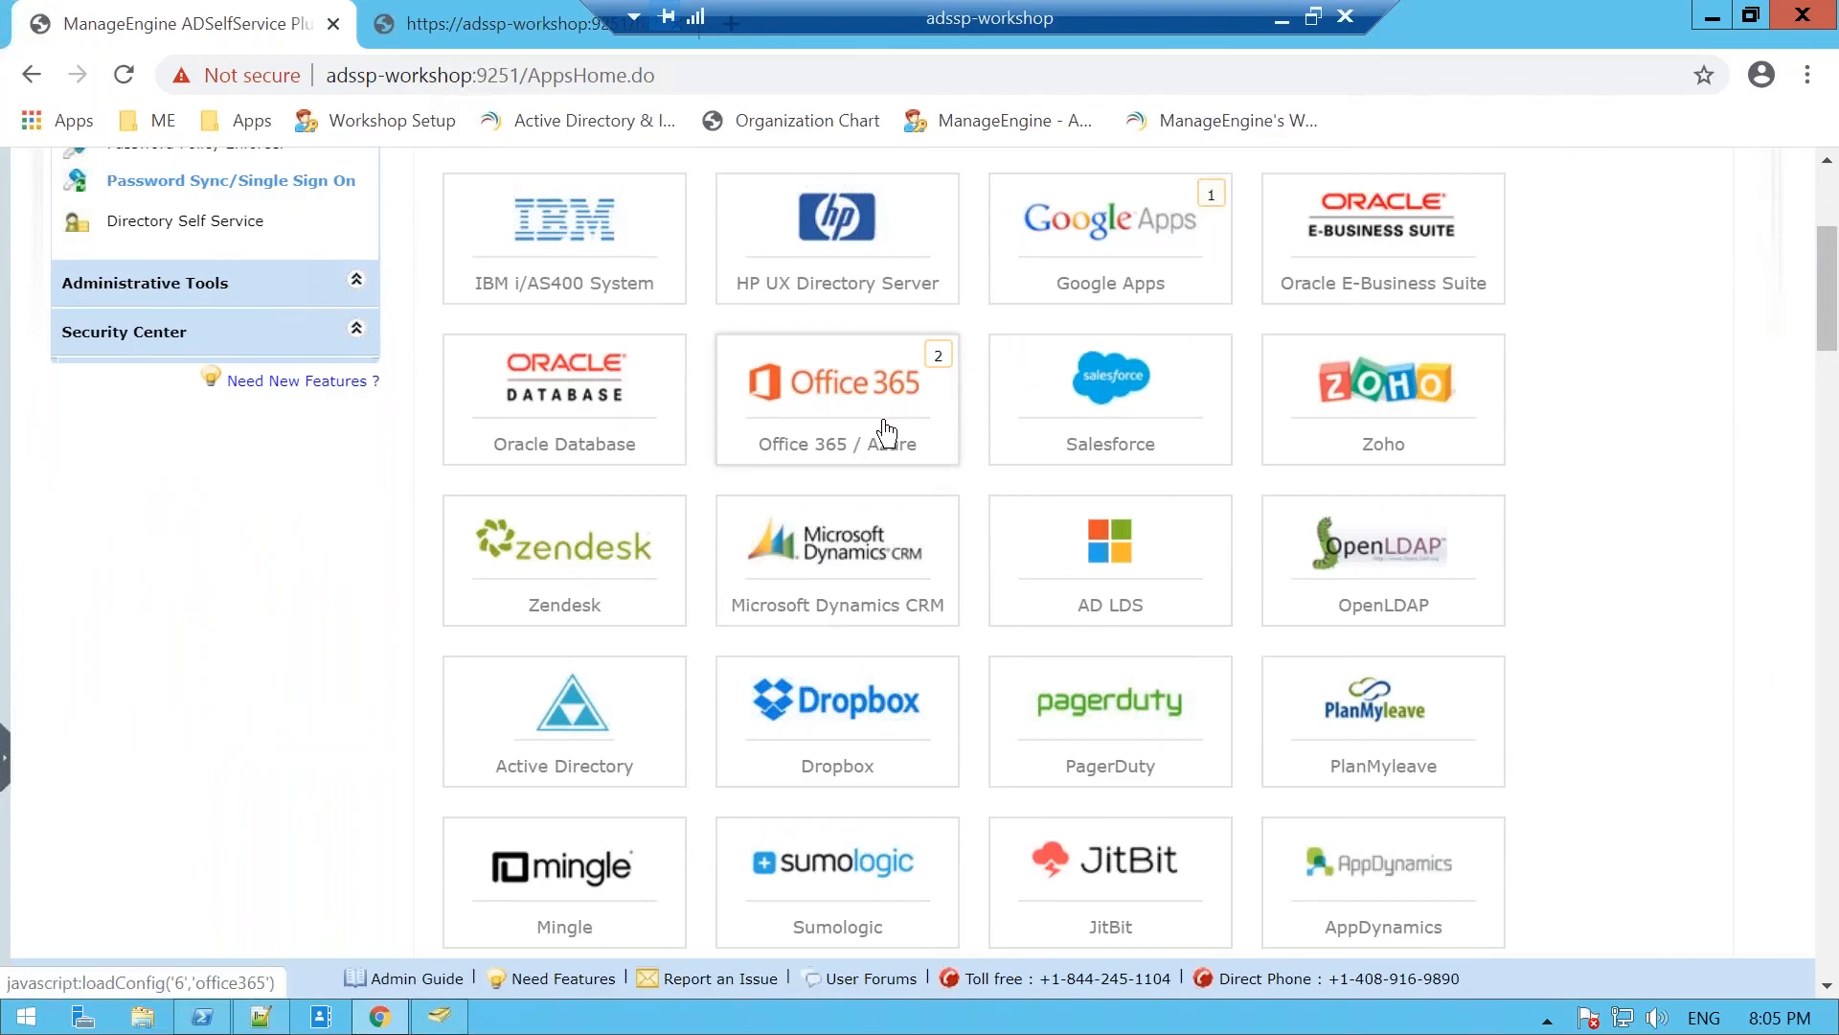
pyautogui.scroll(4, 1504, 427)
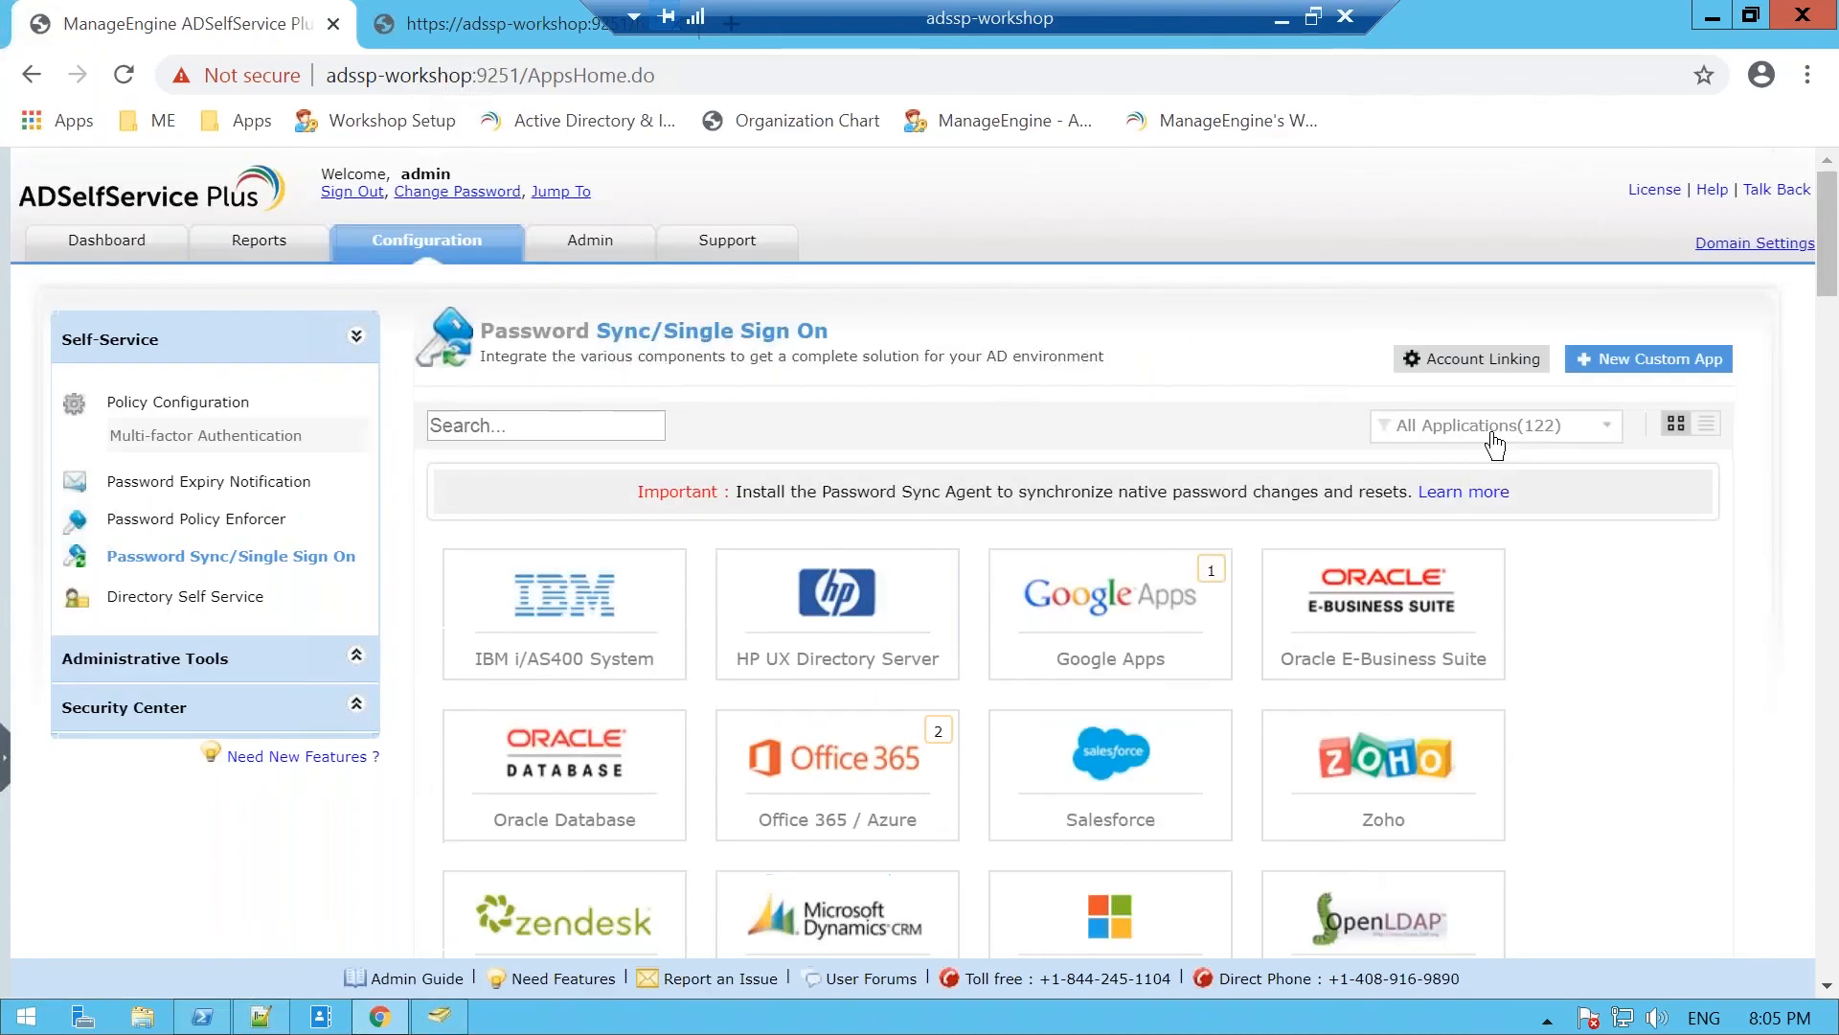
pyautogui.click(1492, 427)
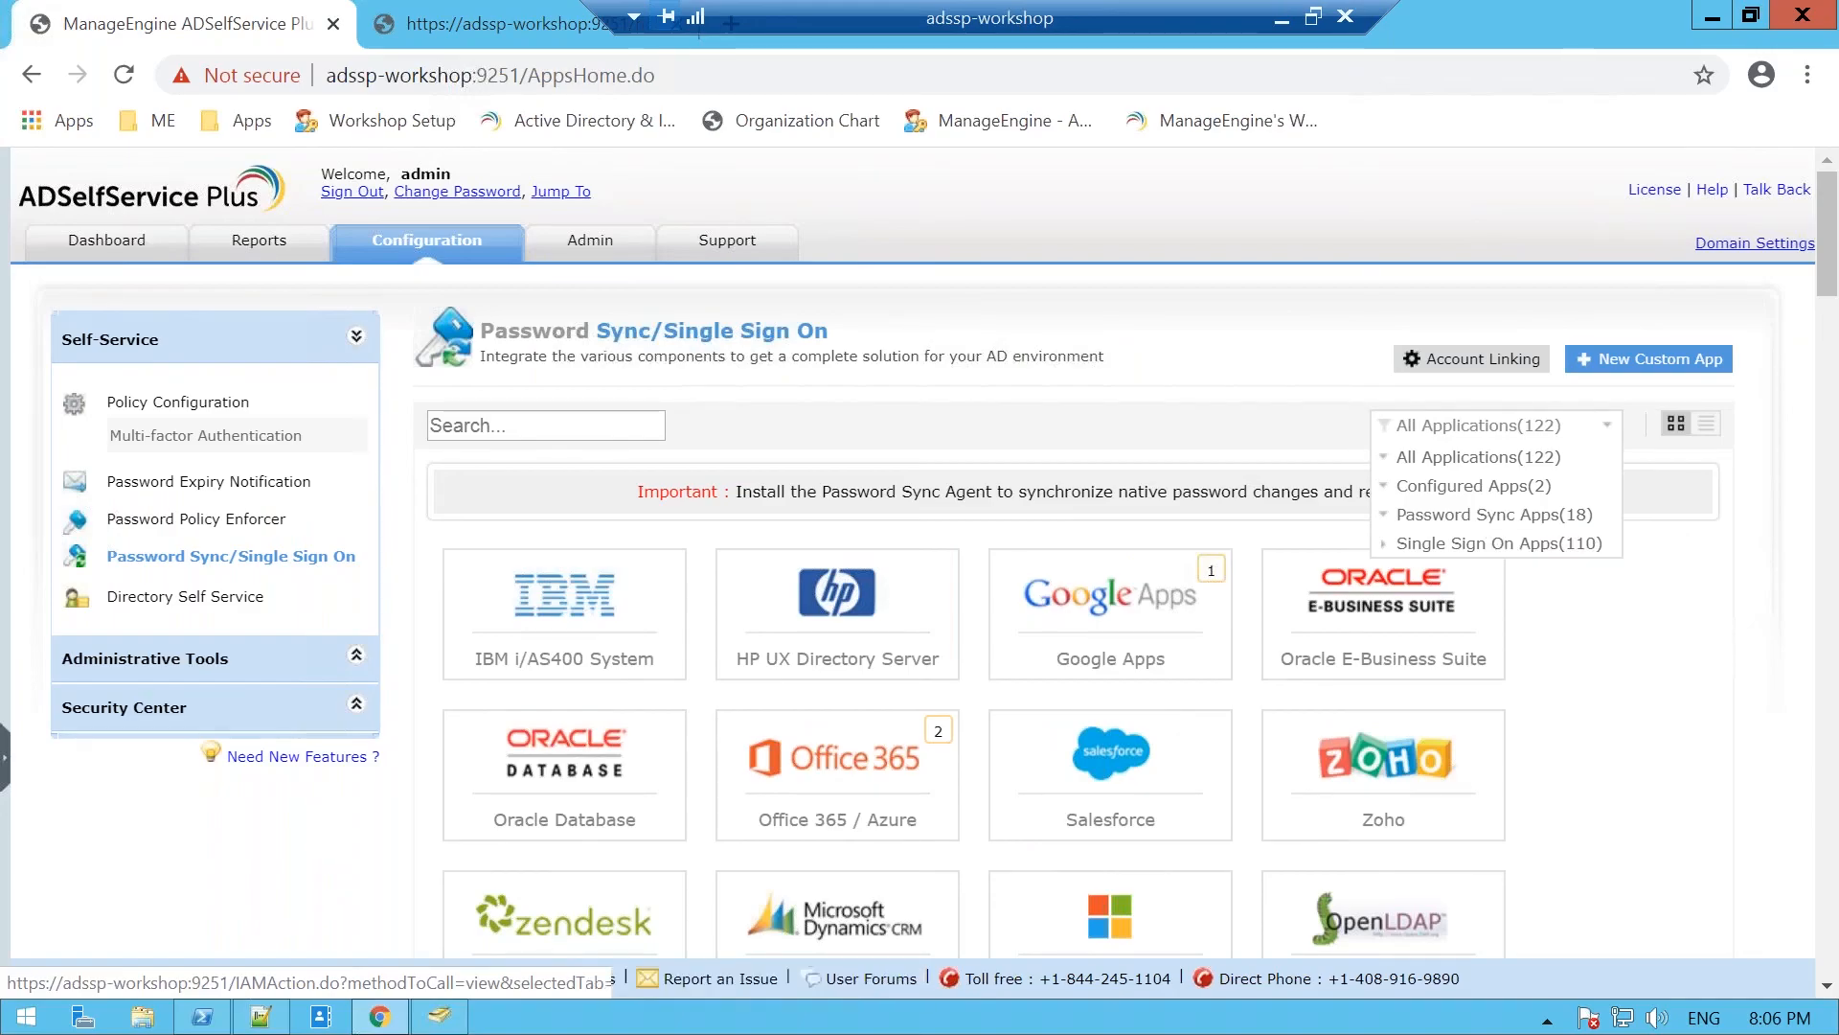
pyautogui.click(1495, 514)
pyautogui.scroll(-5, 1647, 661)
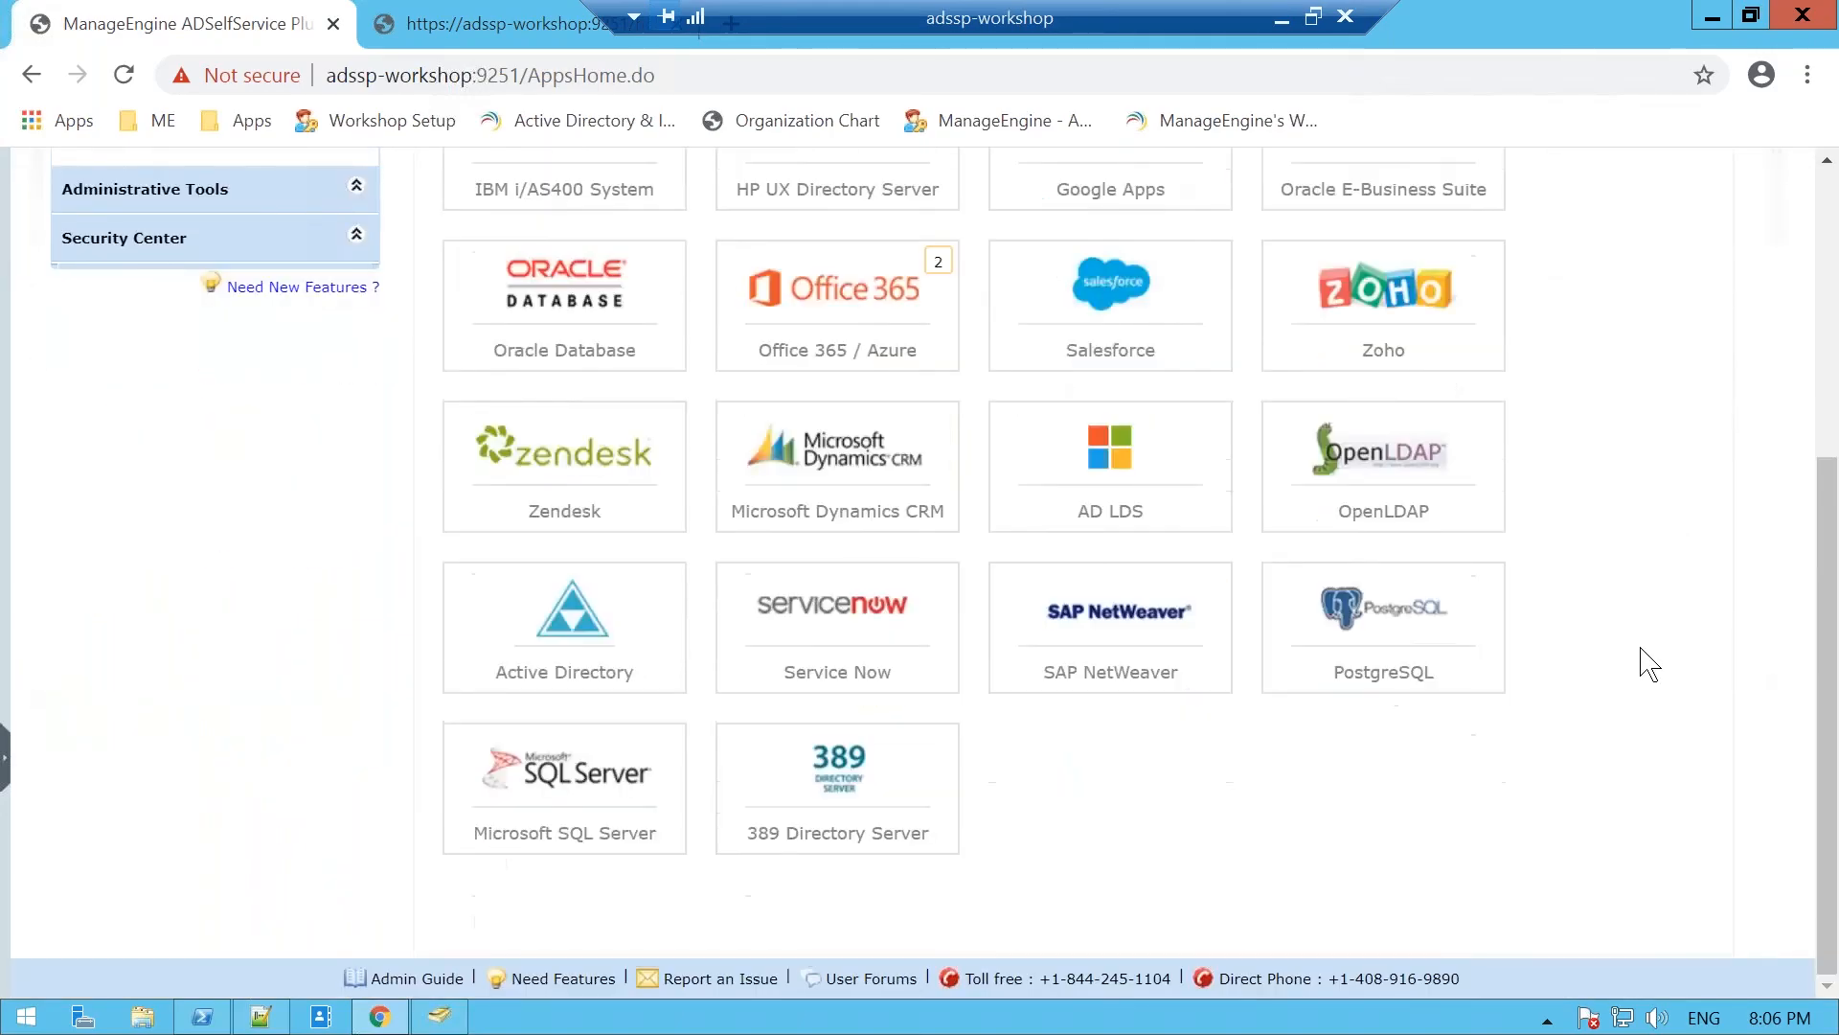
pyautogui.scroll(1, 1645, 661)
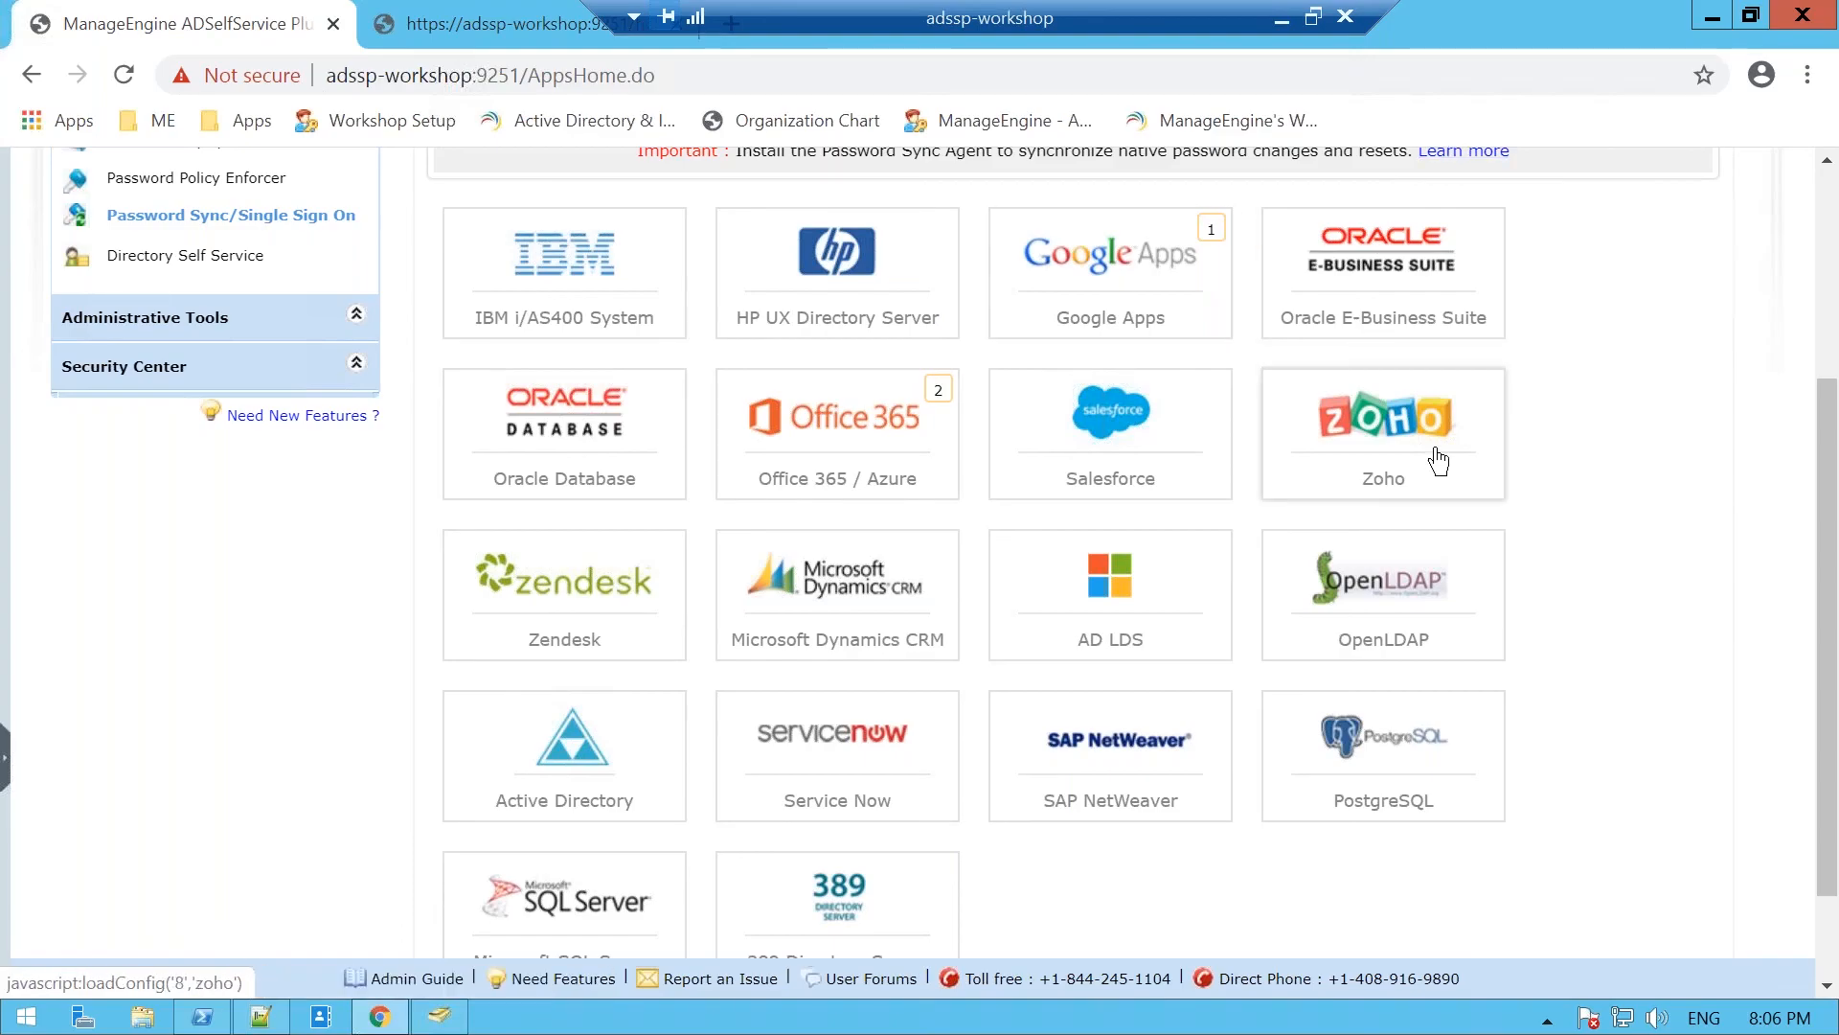
pyautogui.scroll(-2, 1437, 464)
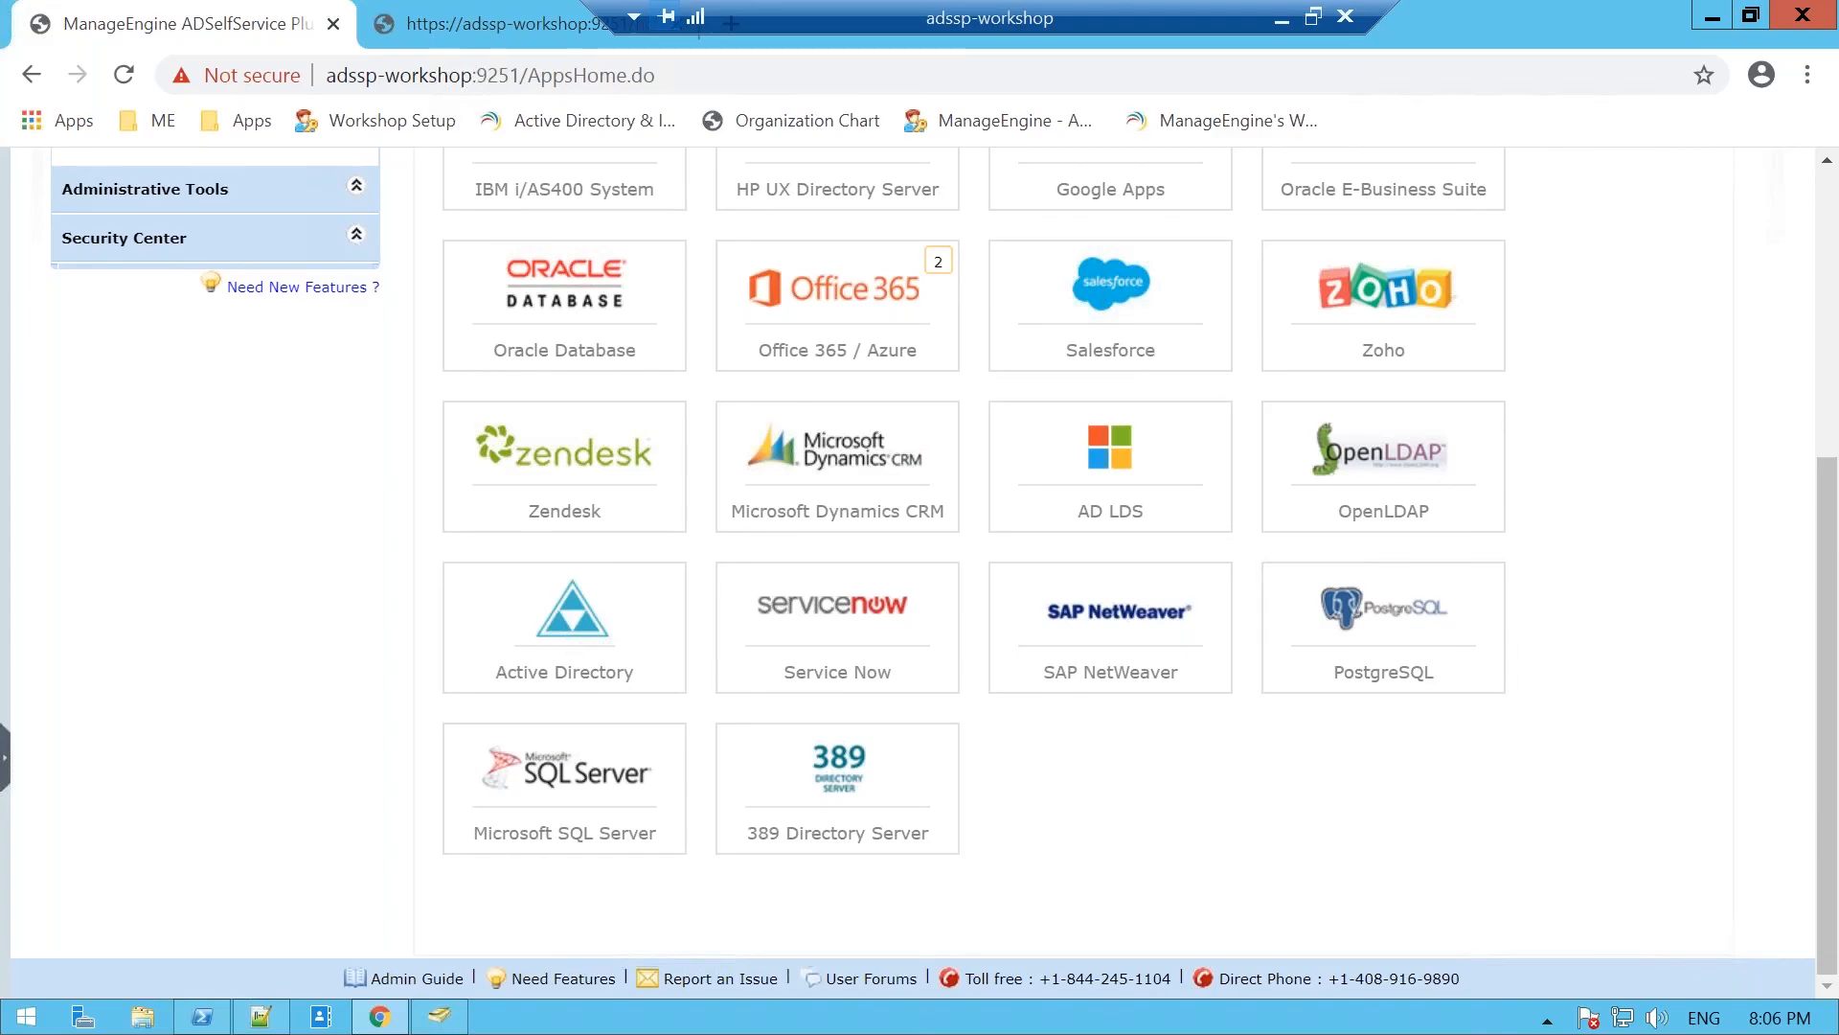
pyautogui.scroll(4, 1688, 554)
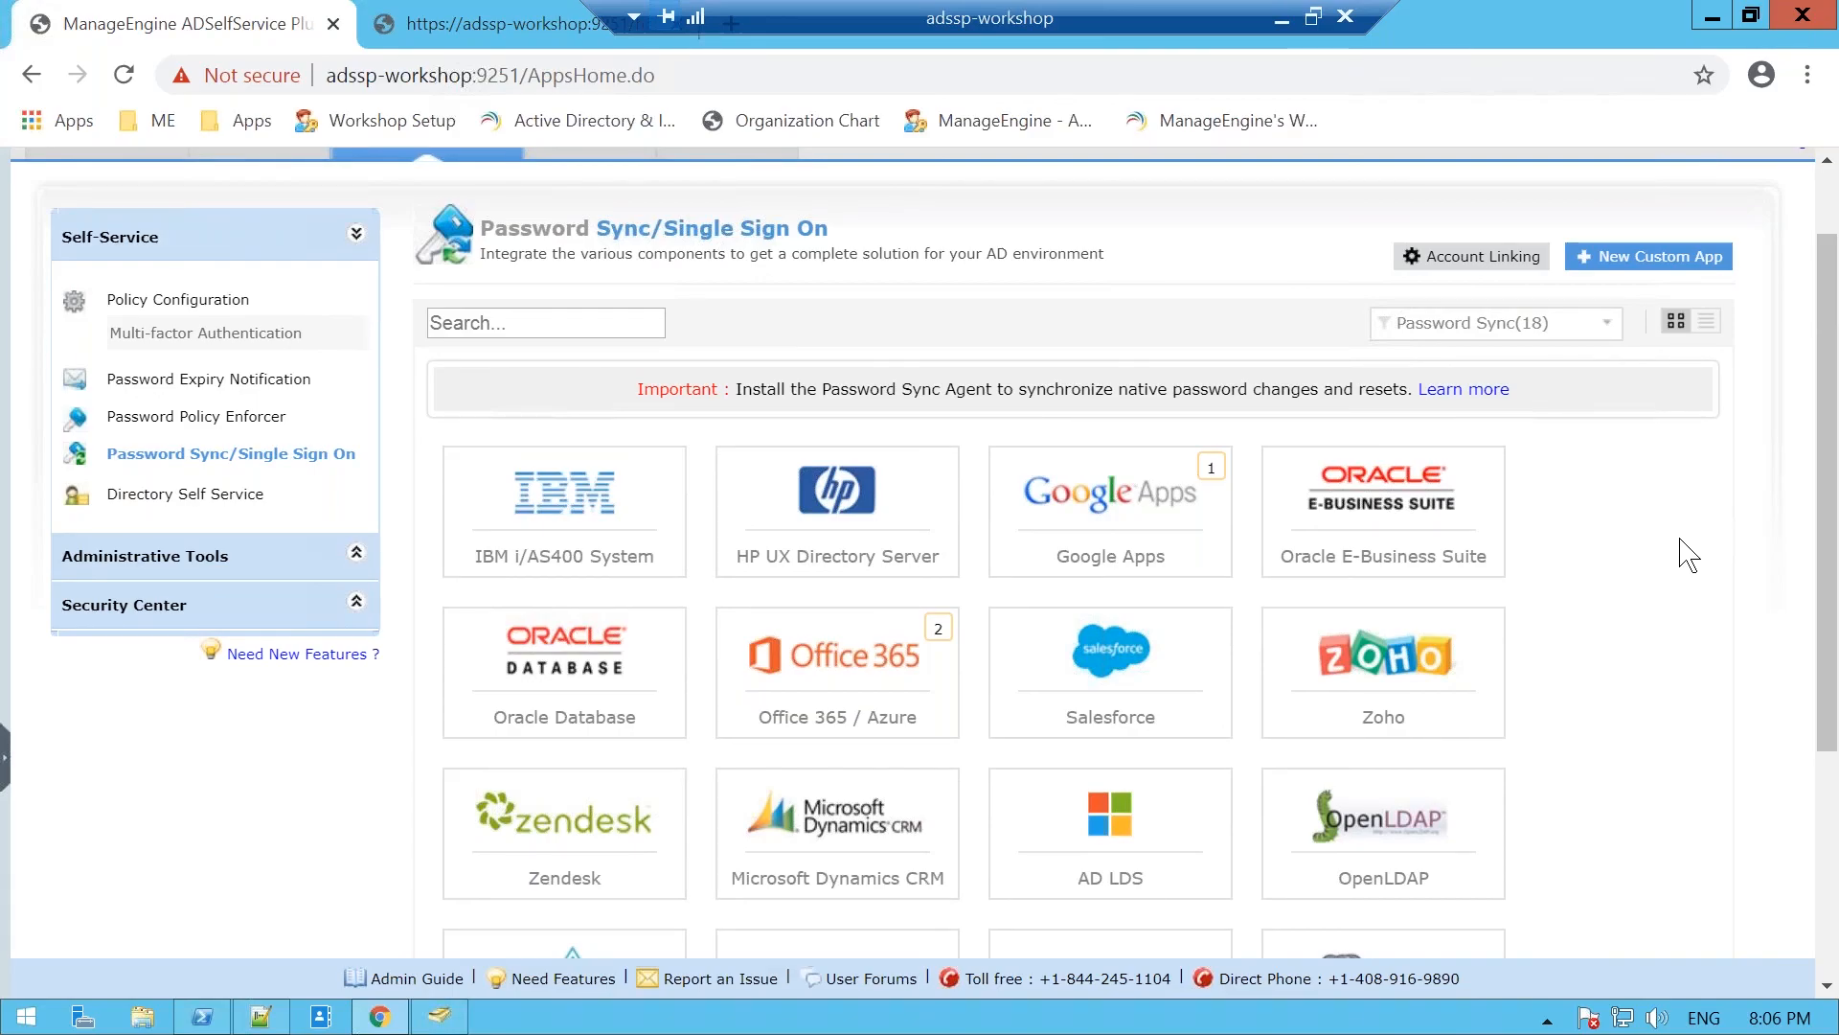
pyautogui.scroll(-4, 1689, 554)
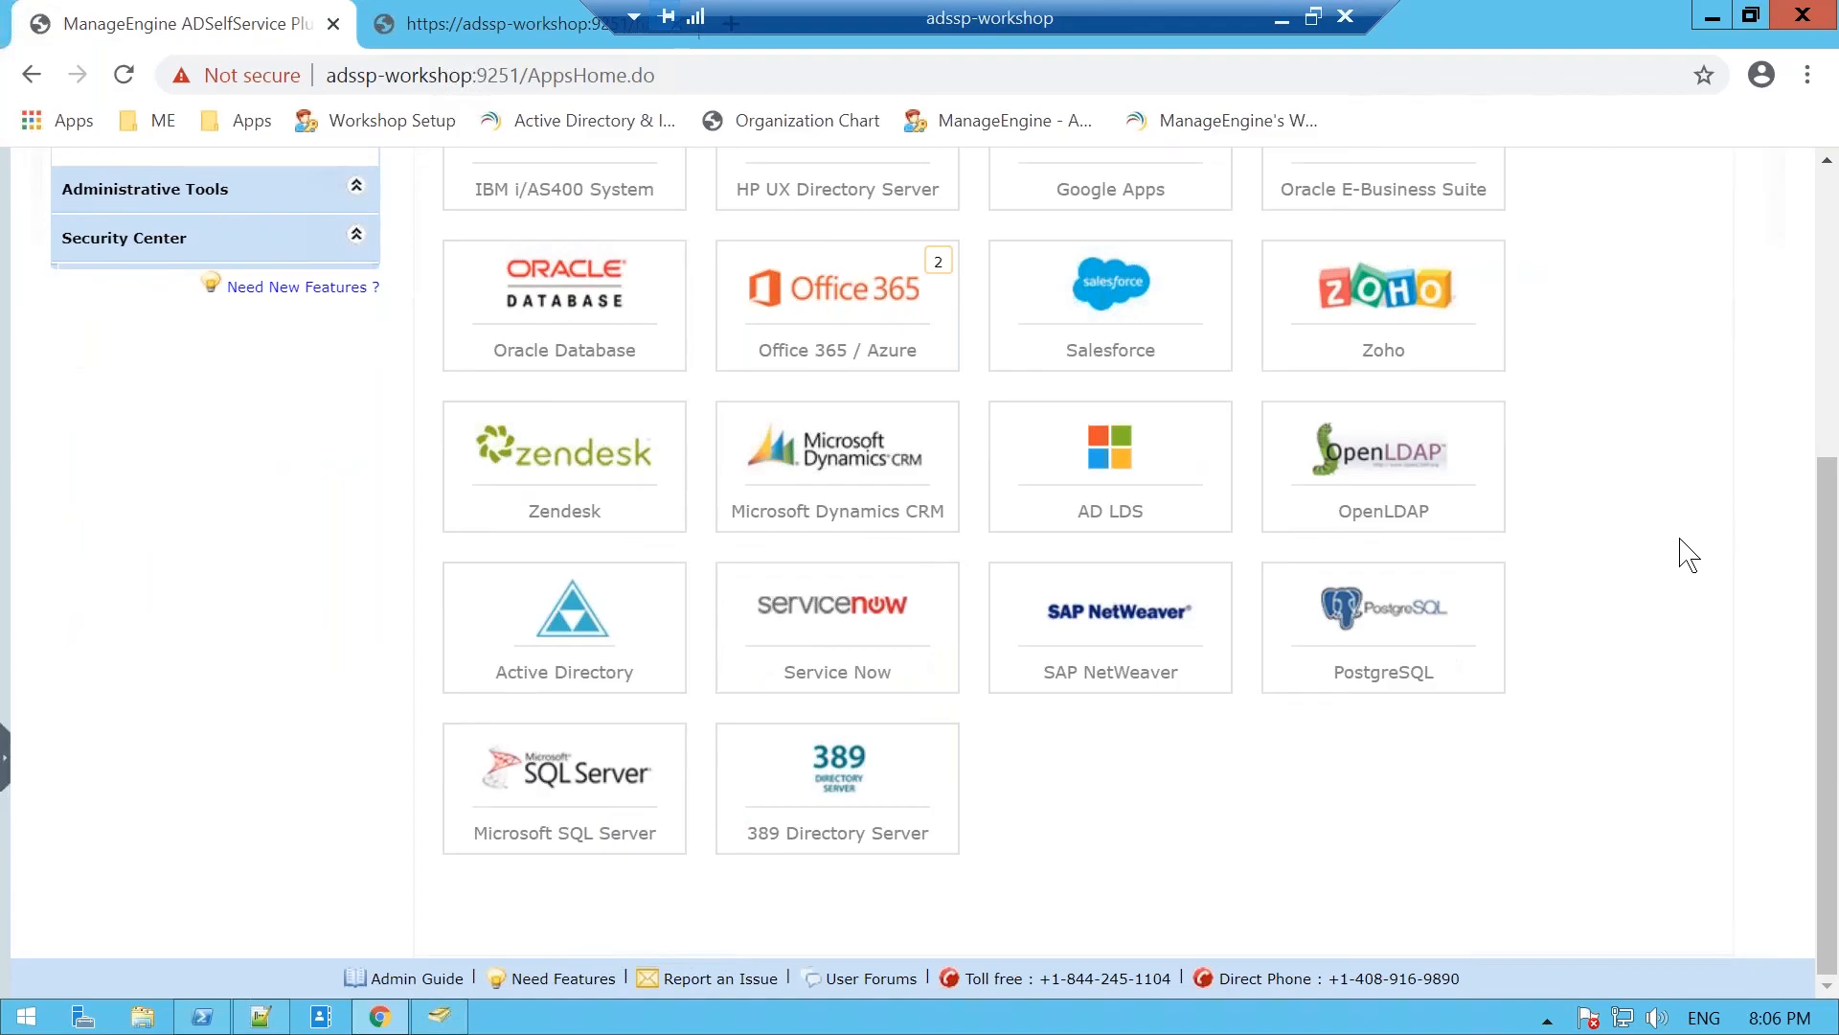
pyautogui.scroll(2, 1689, 554)
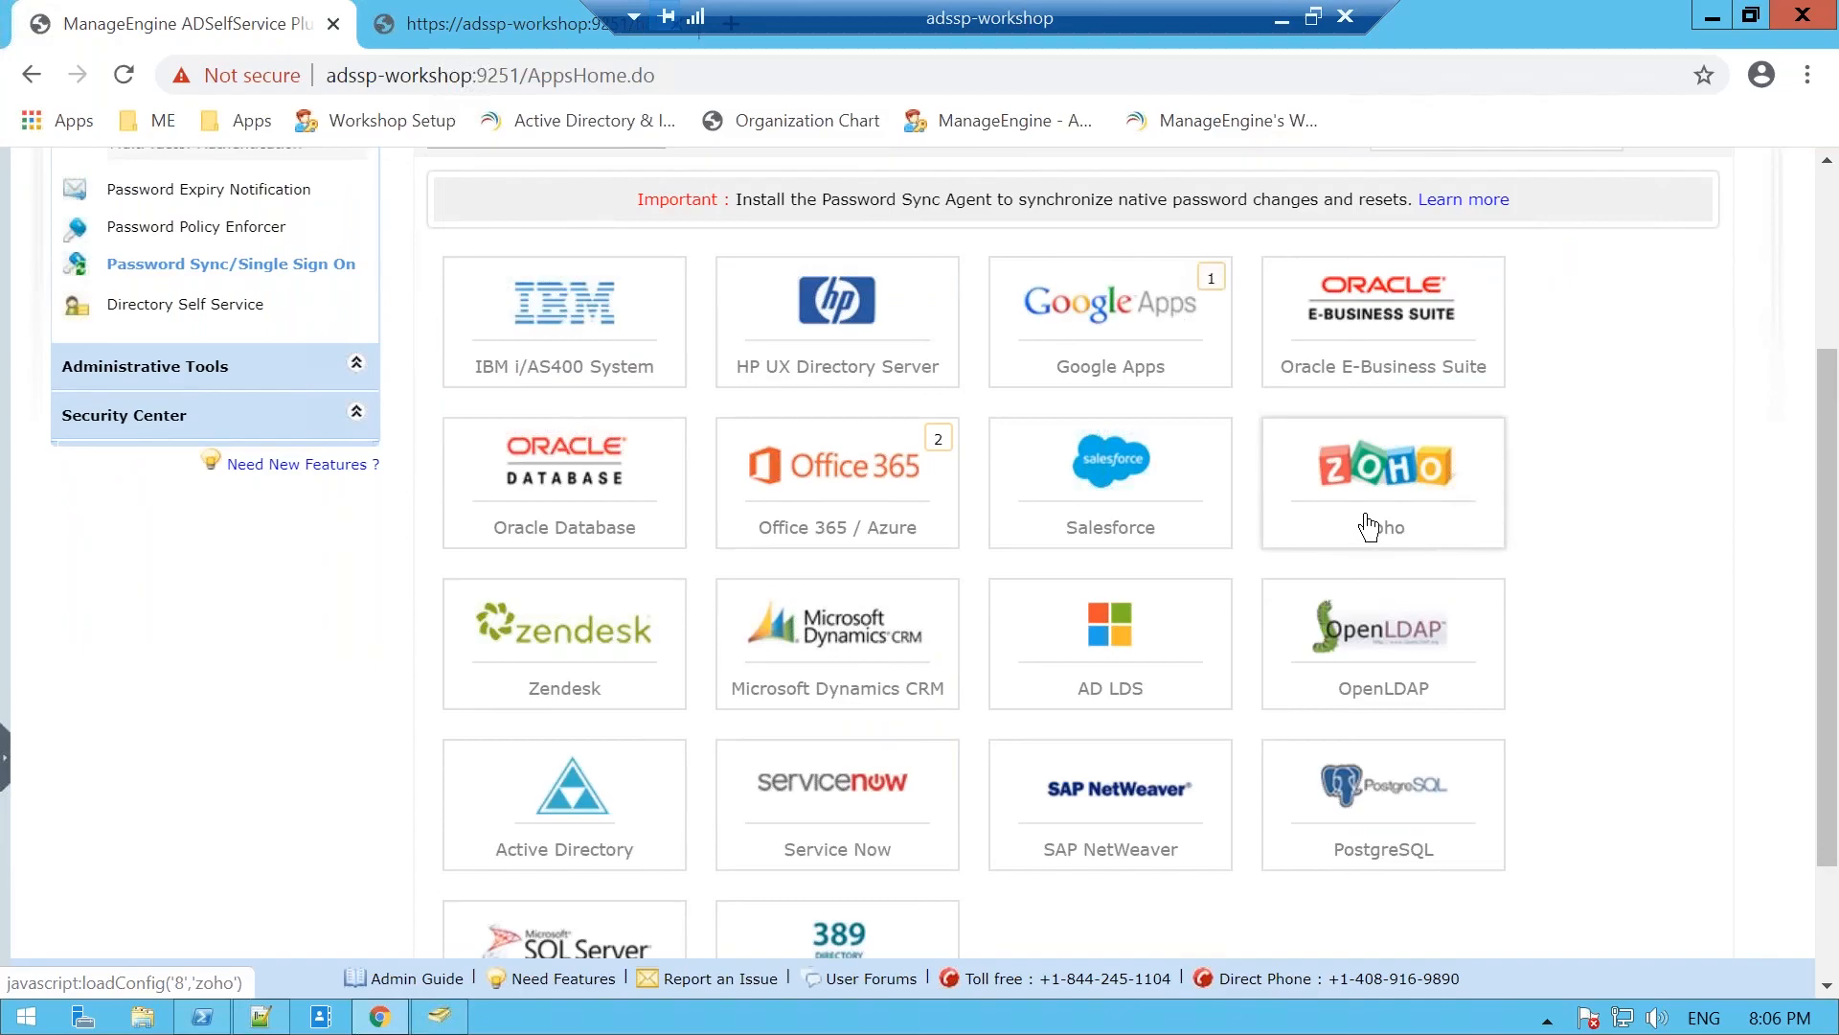
# Open the Salesforce configuration and review its Modules options and required fields.
pyautogui.click(1203, 487)
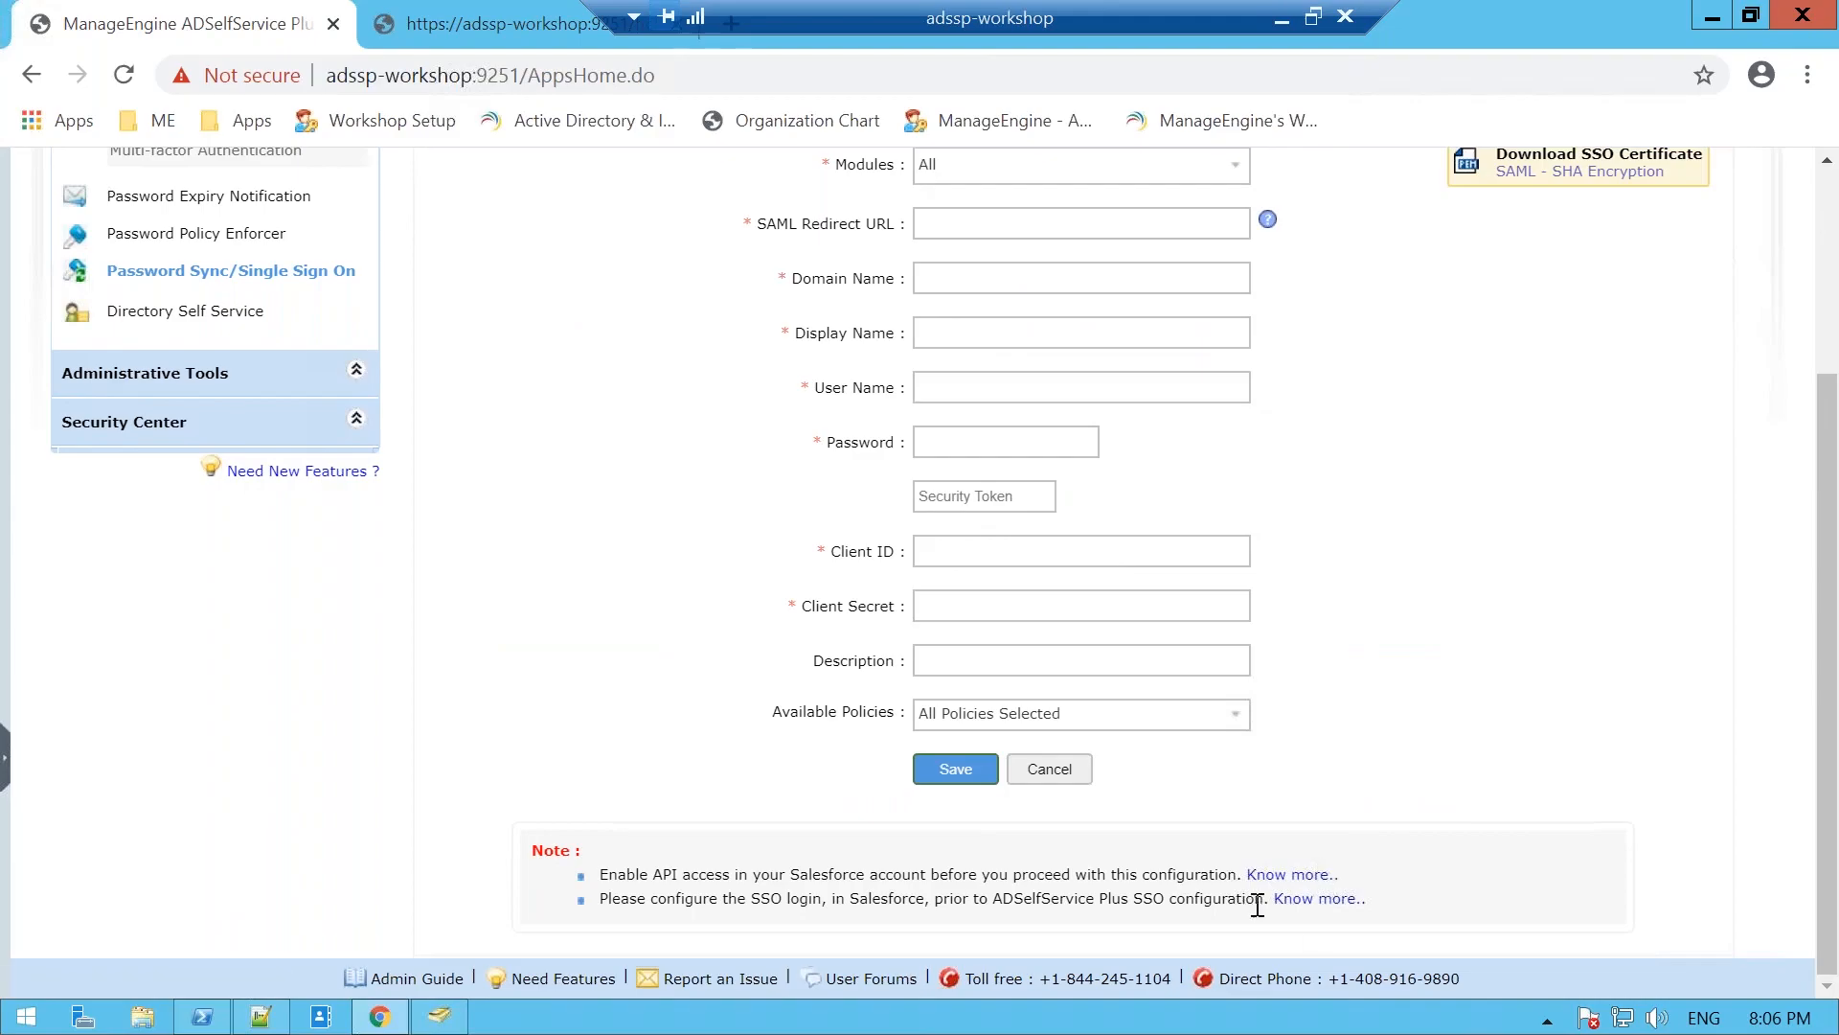
pyautogui.scroll(3, 1245, 498)
pyautogui.click(1150, 456)
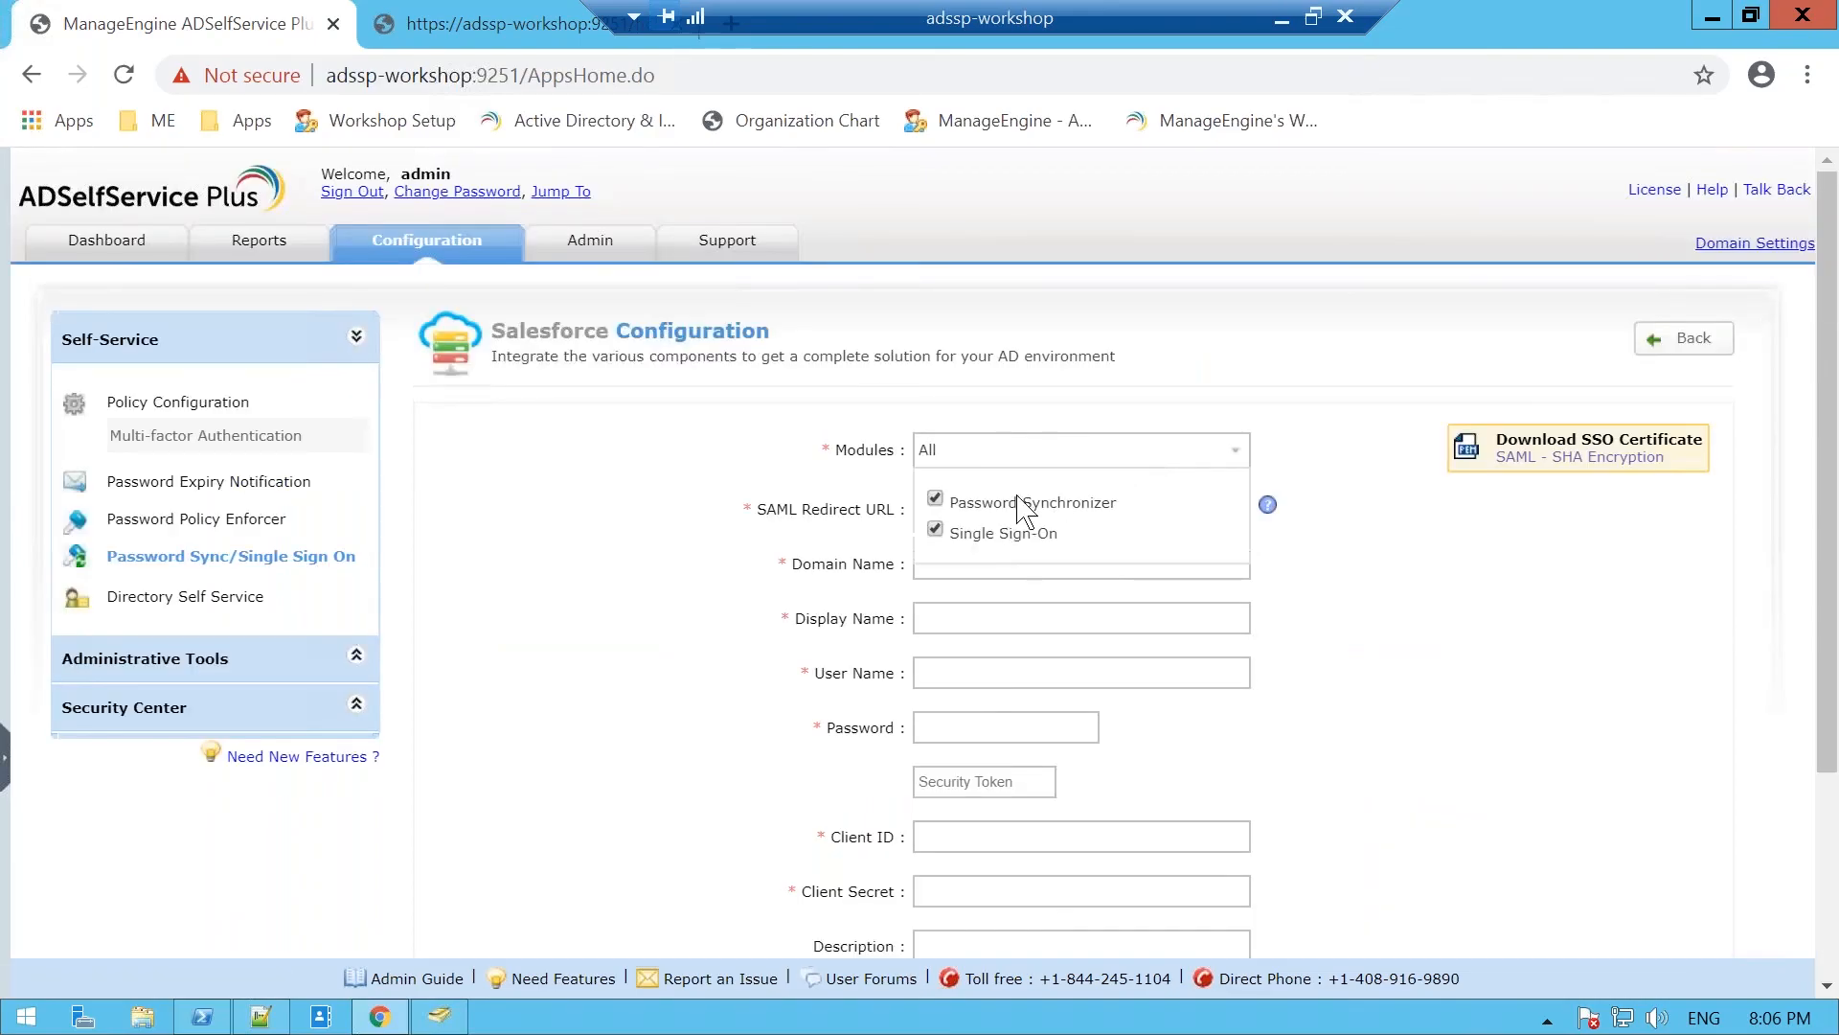
pyautogui.click(1466, 640)
pyautogui.scroll(-3, 1461, 637)
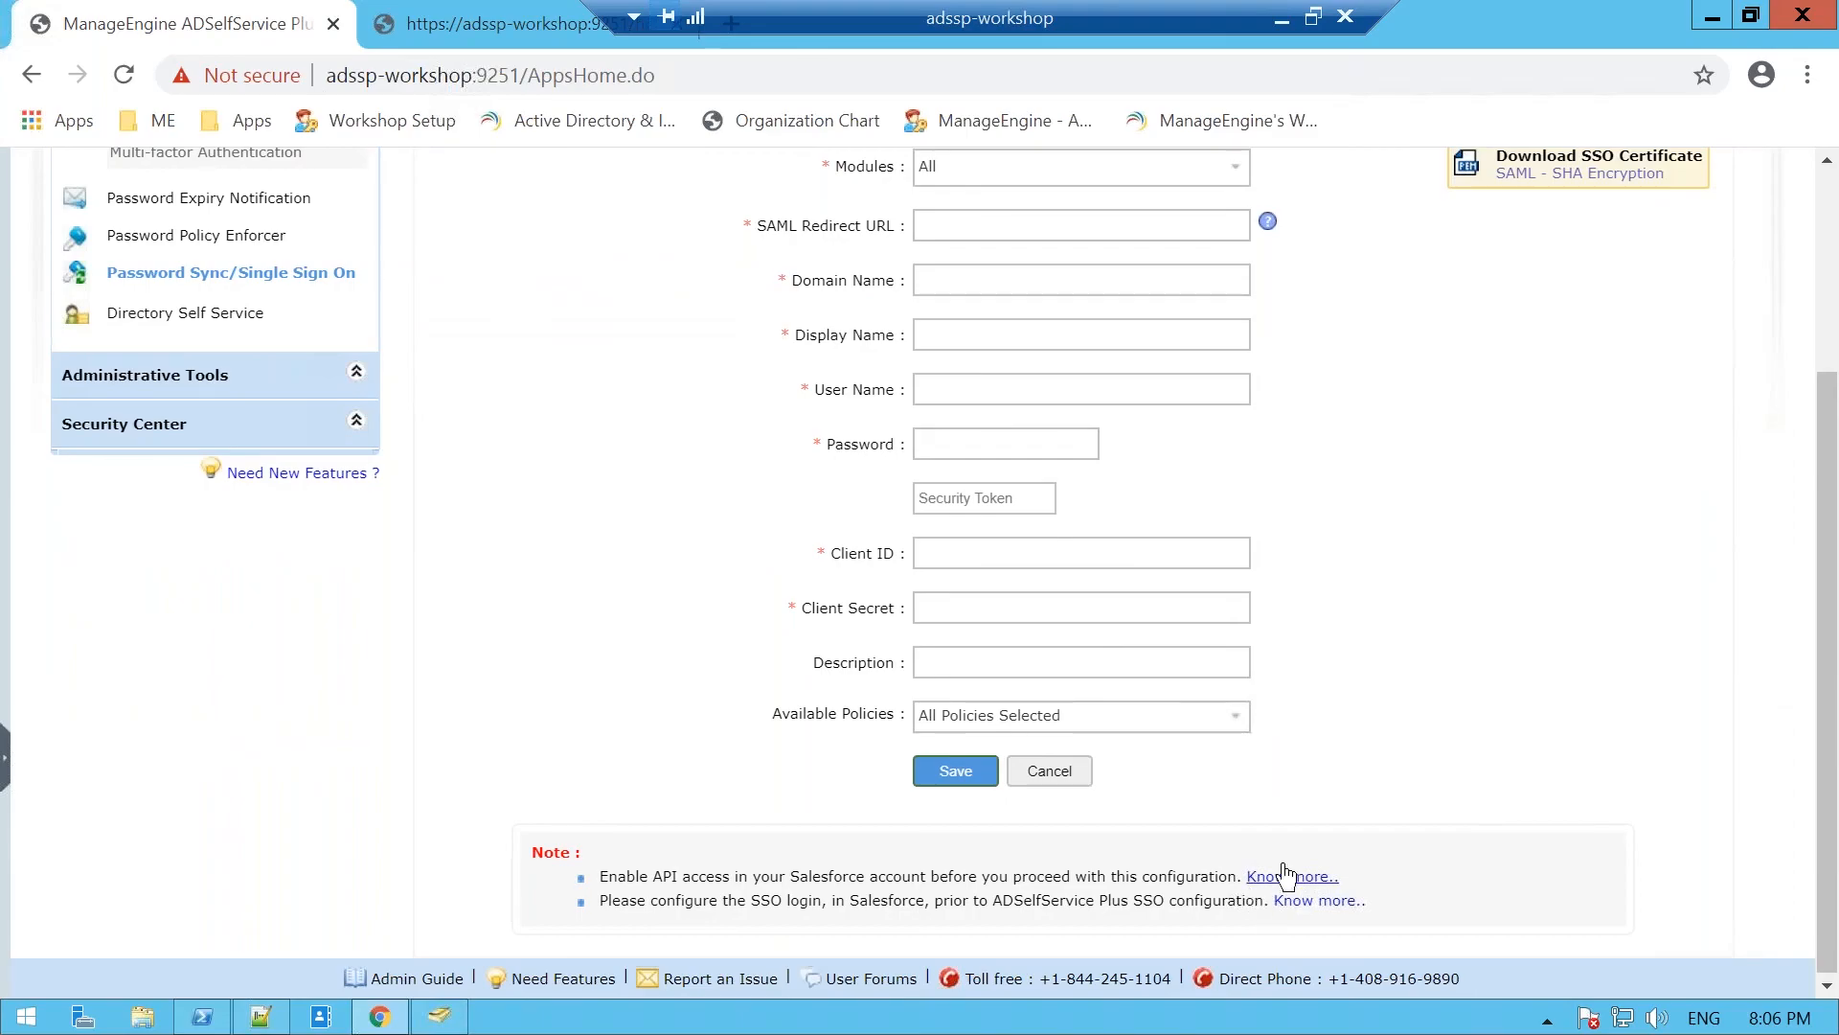
# Open the Salesforce SSO help page, read the configuration steps, and close the help tab.
pyautogui.click(1305, 899)
pyautogui.moveTo(1054, 8); pyautogui.dragTo(1371, 7)
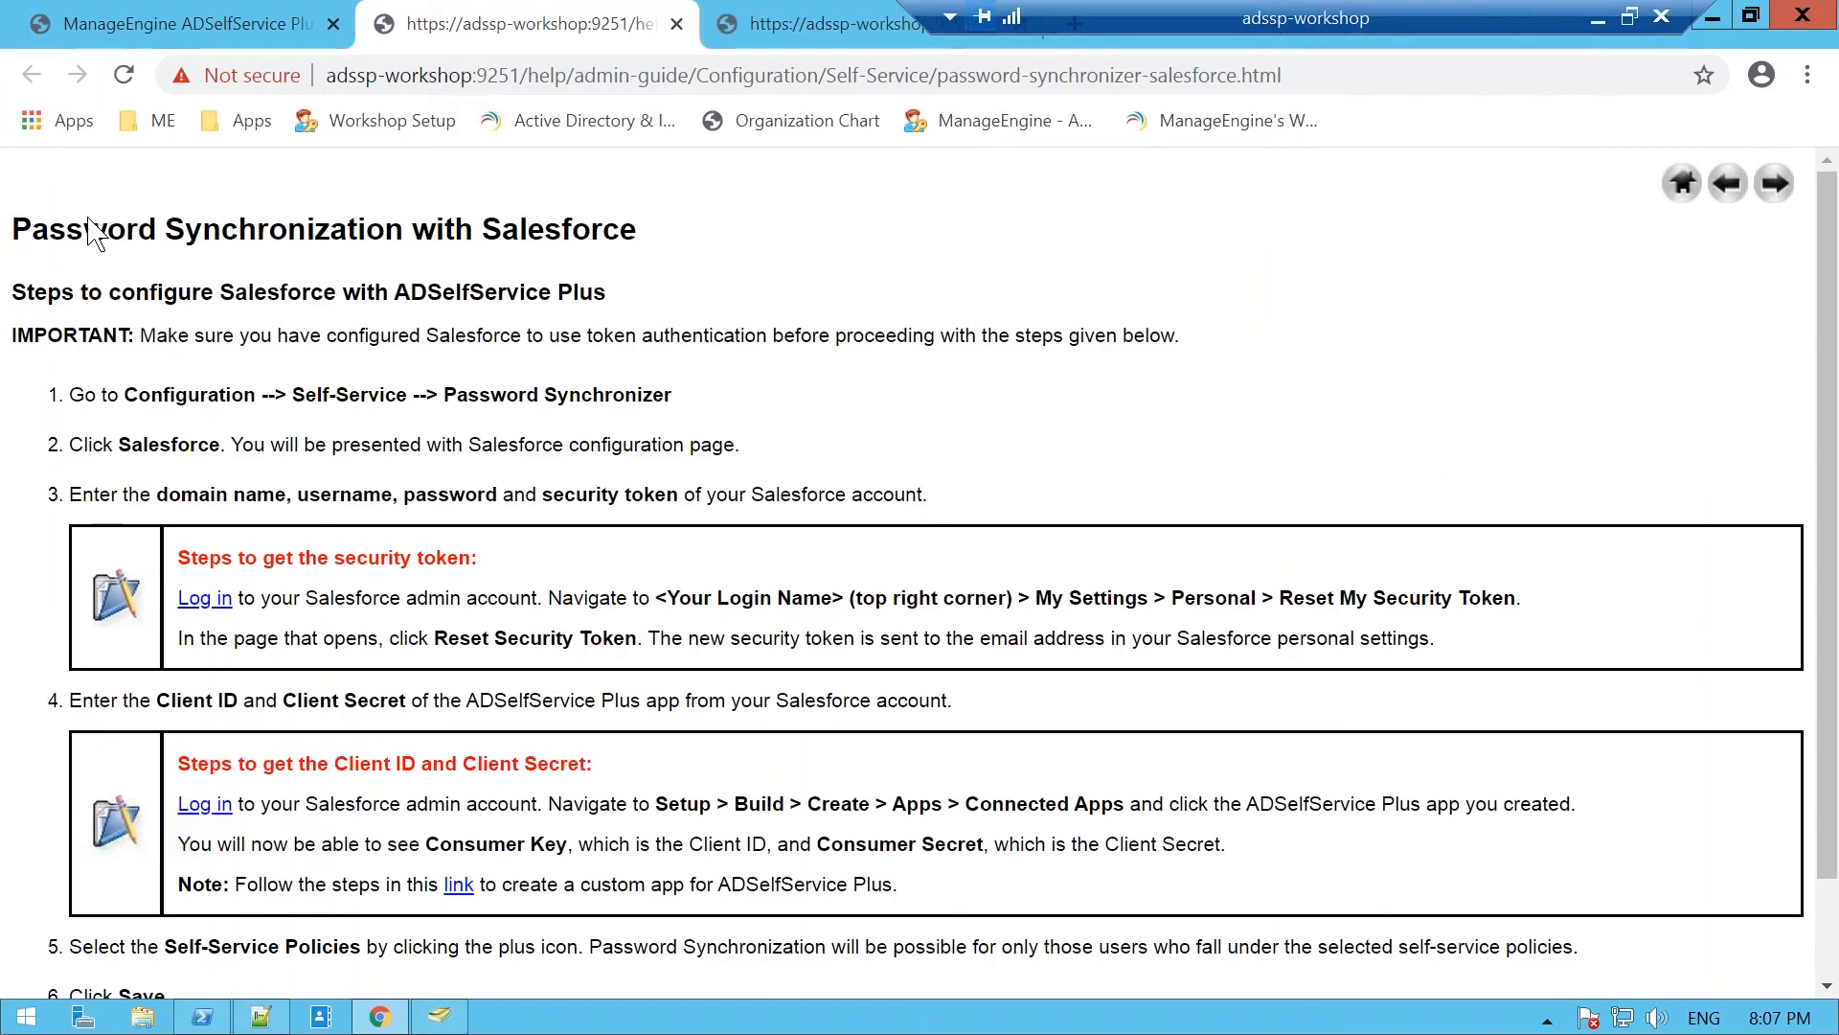
pyautogui.moveTo(13, 230); pyautogui.dragTo(677, 267)
pyautogui.click(690, 269)
pyautogui.scroll(-1, 369, 439)
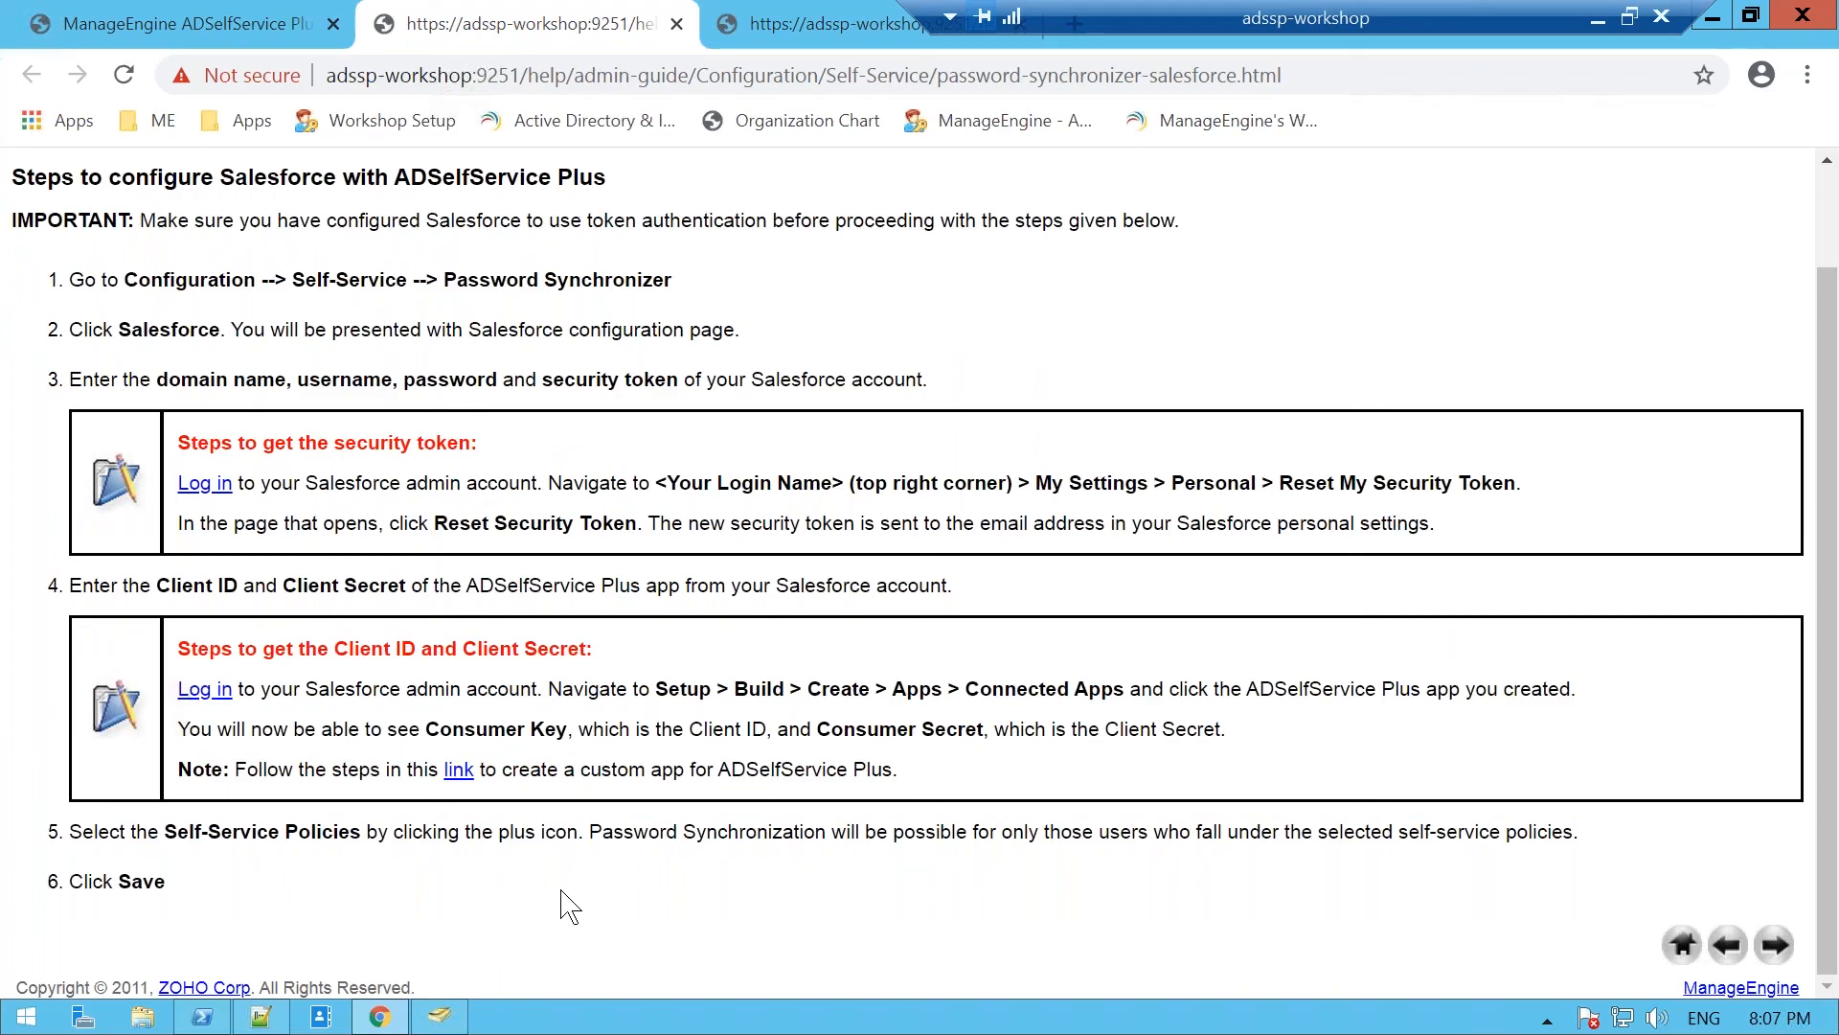
pyautogui.hotkey('ctrl', 'w')
pyautogui.click(234, 29)
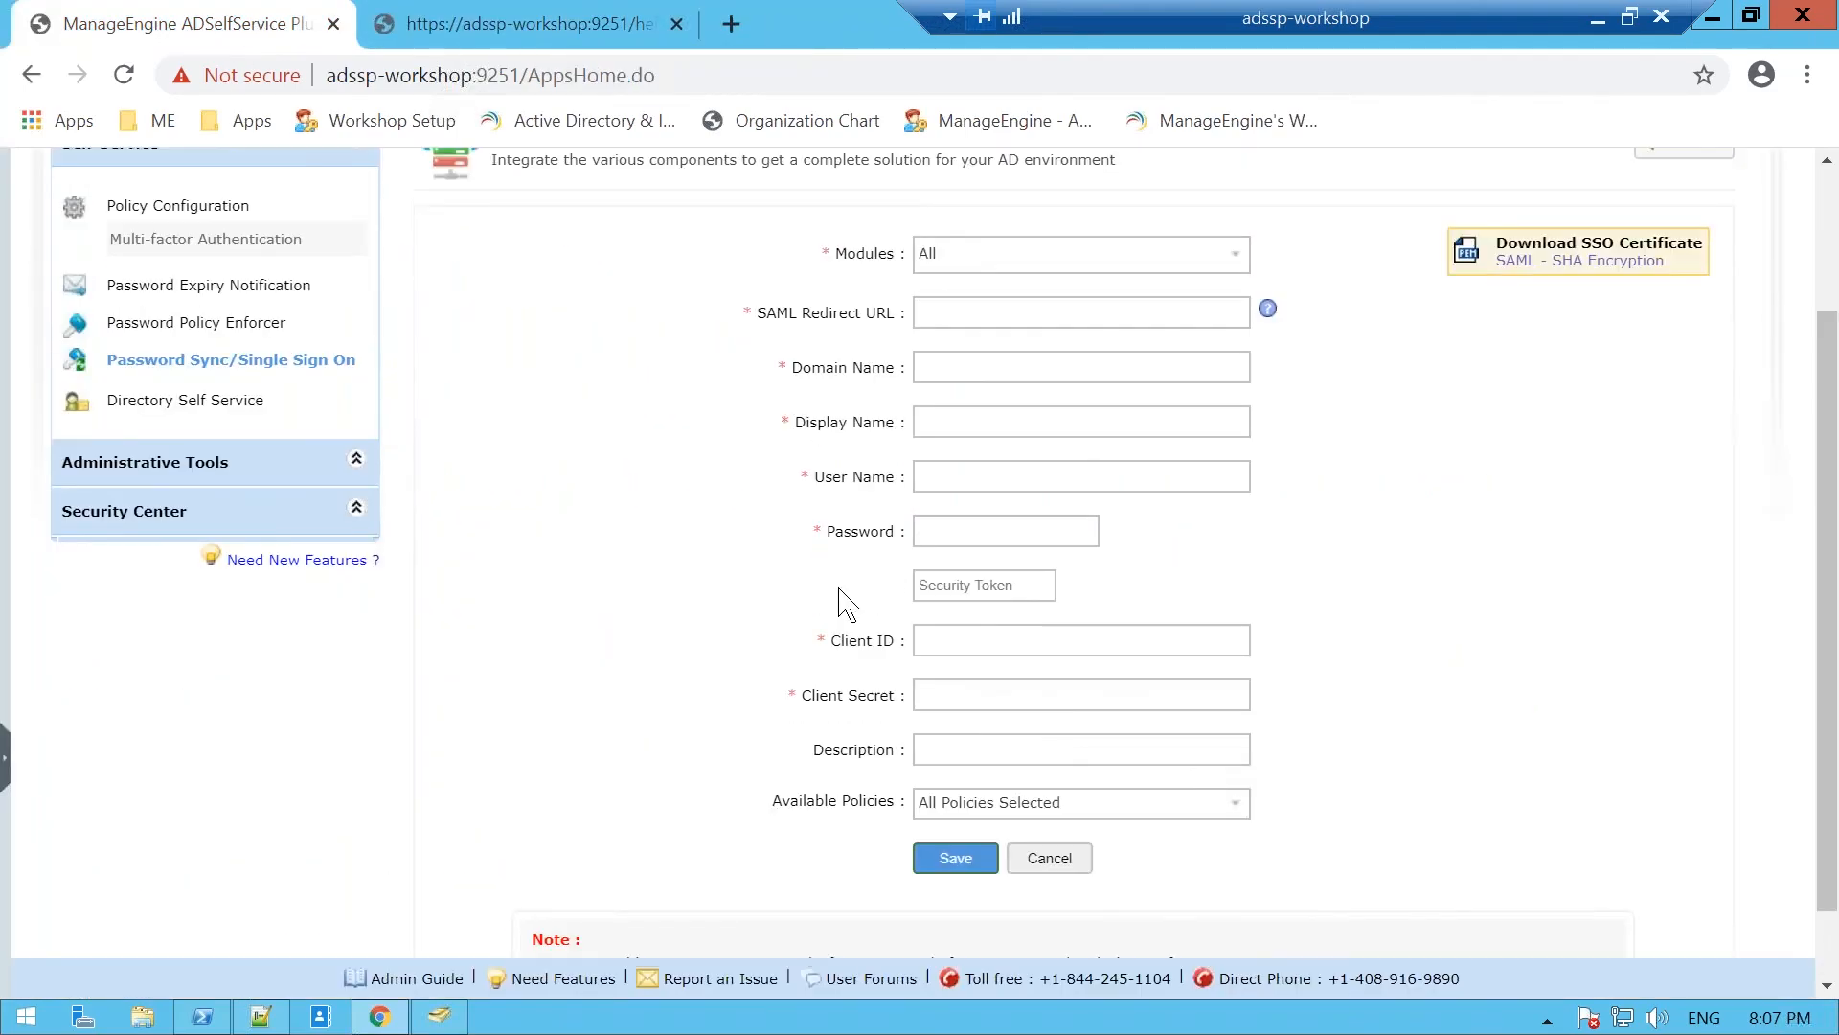
# Return to Password Sync/Single Sign On, filter the list to Single Sign On Apps, and browse them.
pyautogui.scroll(2, 326, 574)
pyautogui.click(308, 557)
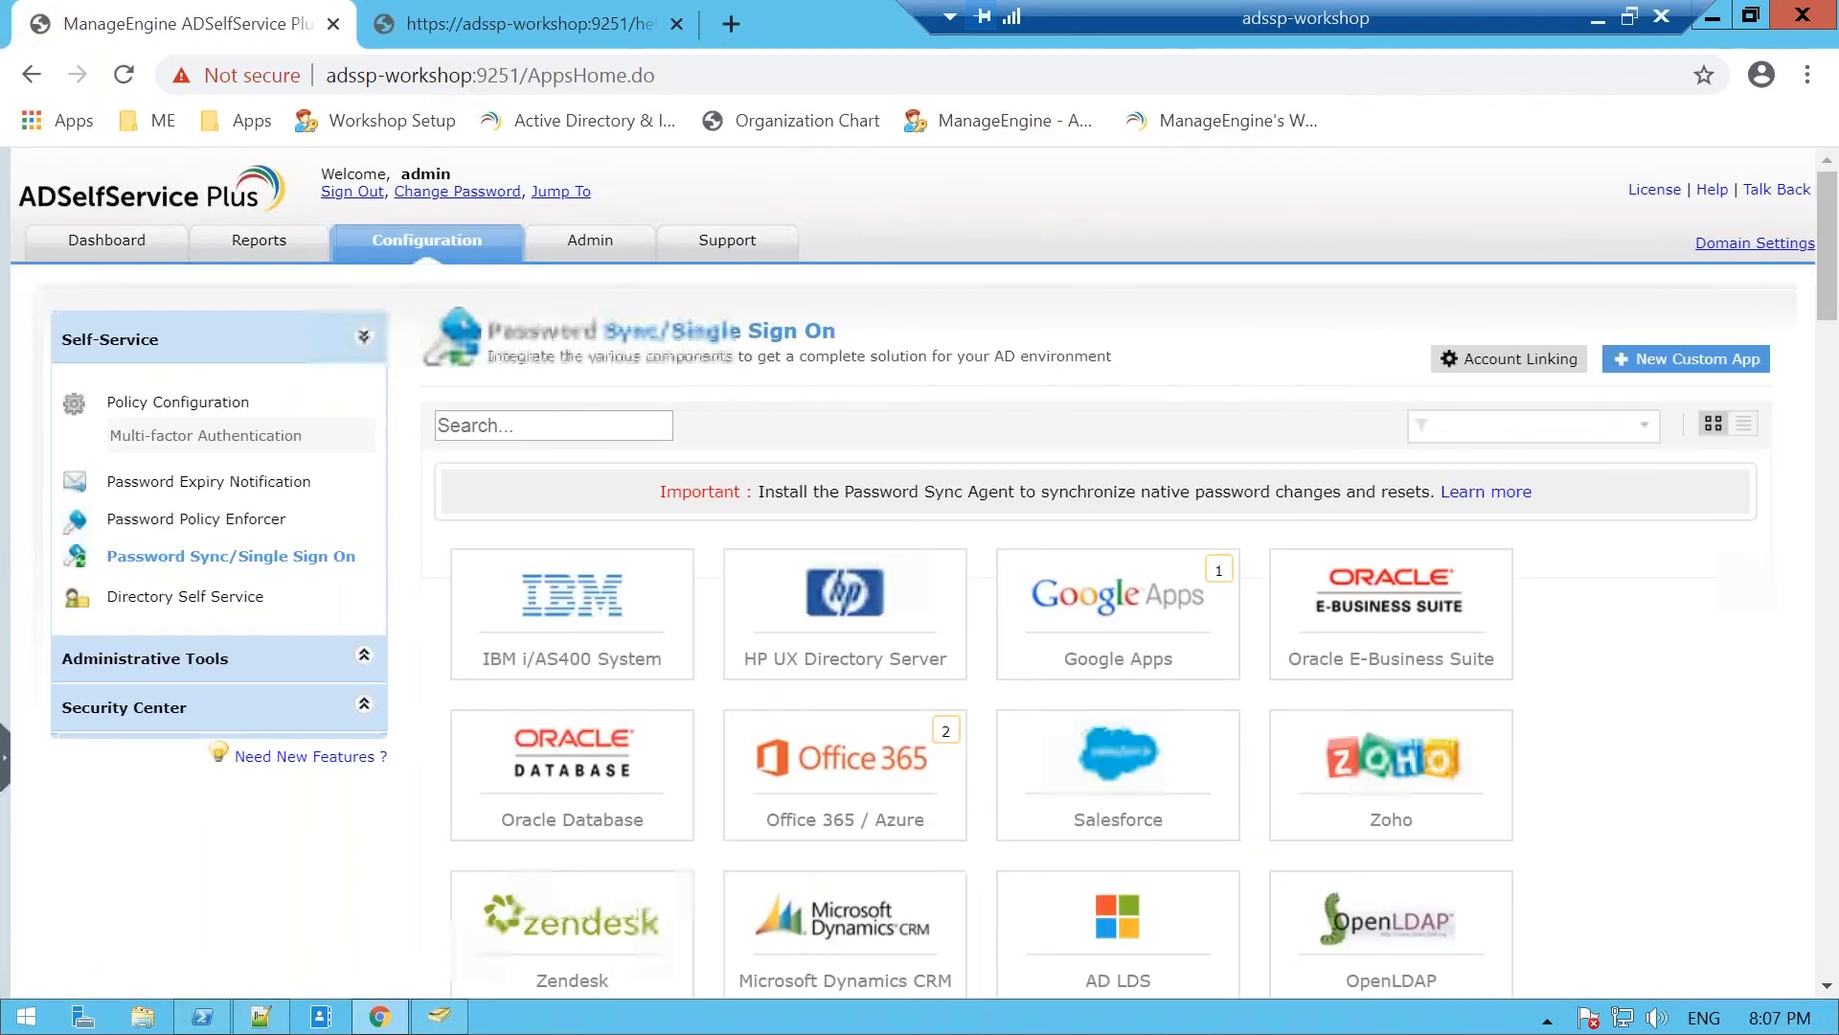
pyautogui.scroll(-1, 1647, 649)
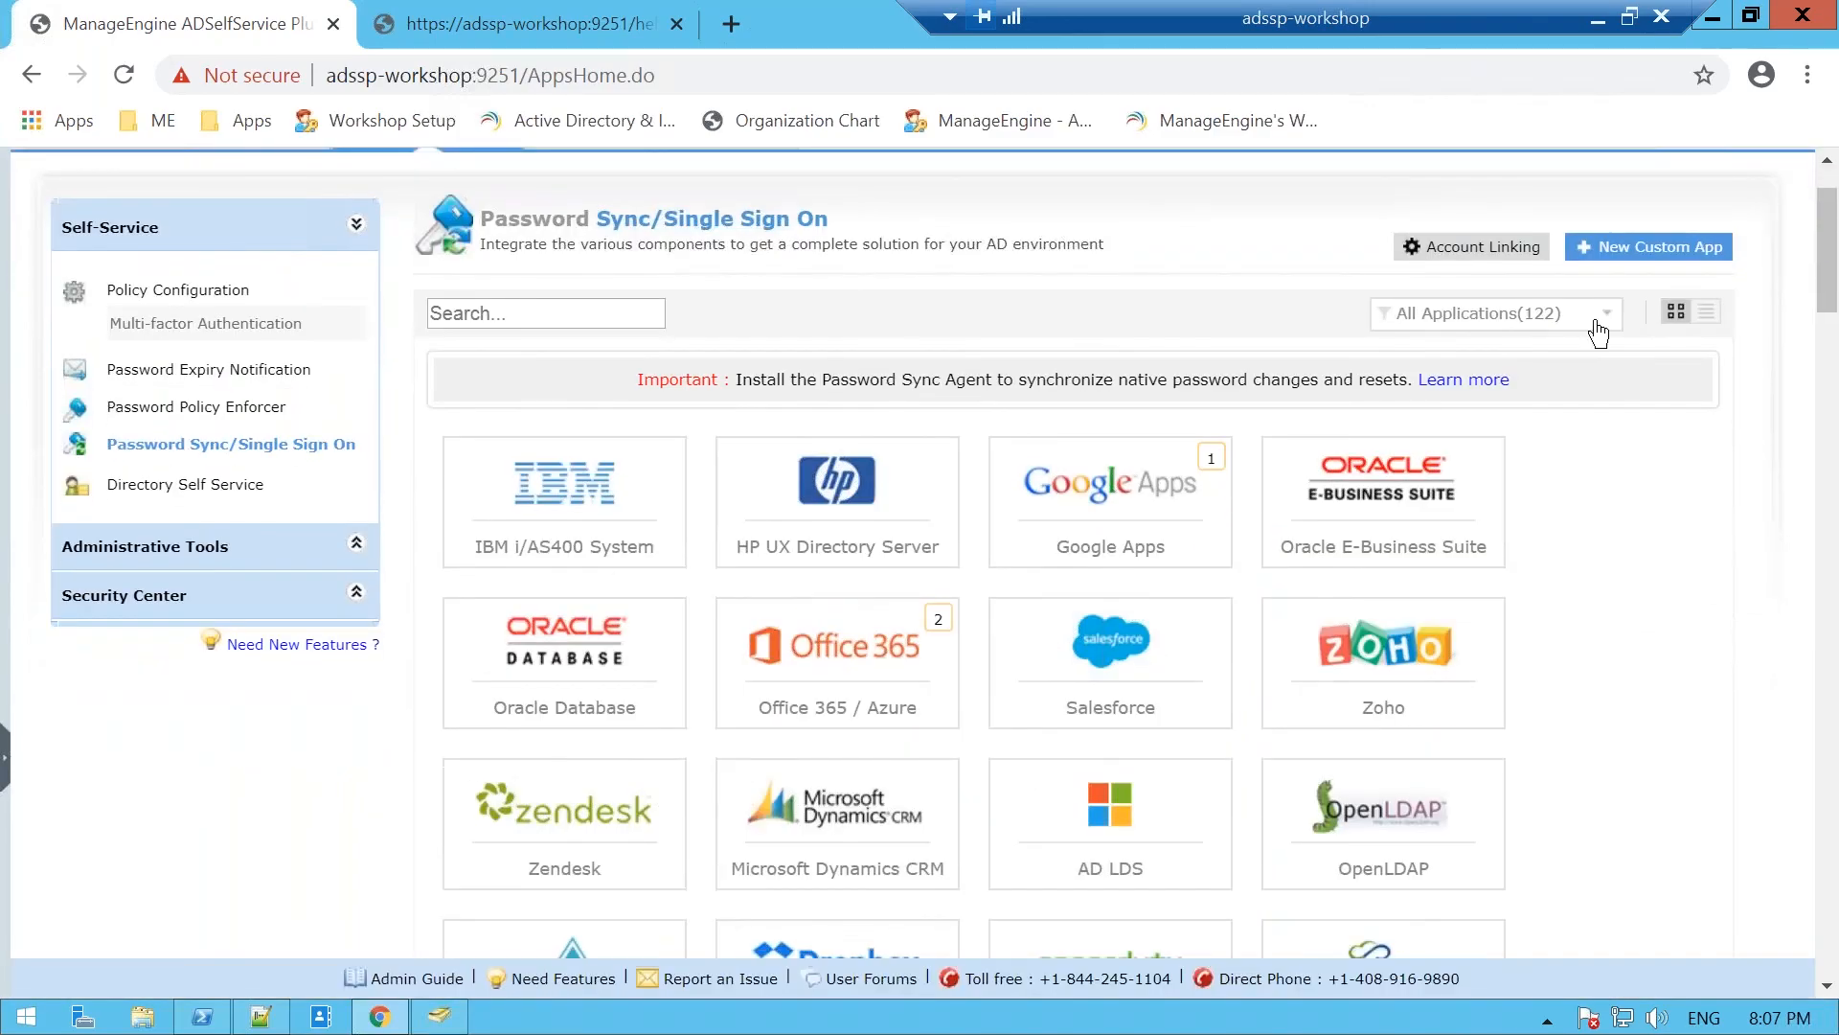
pyautogui.click(1614, 322)
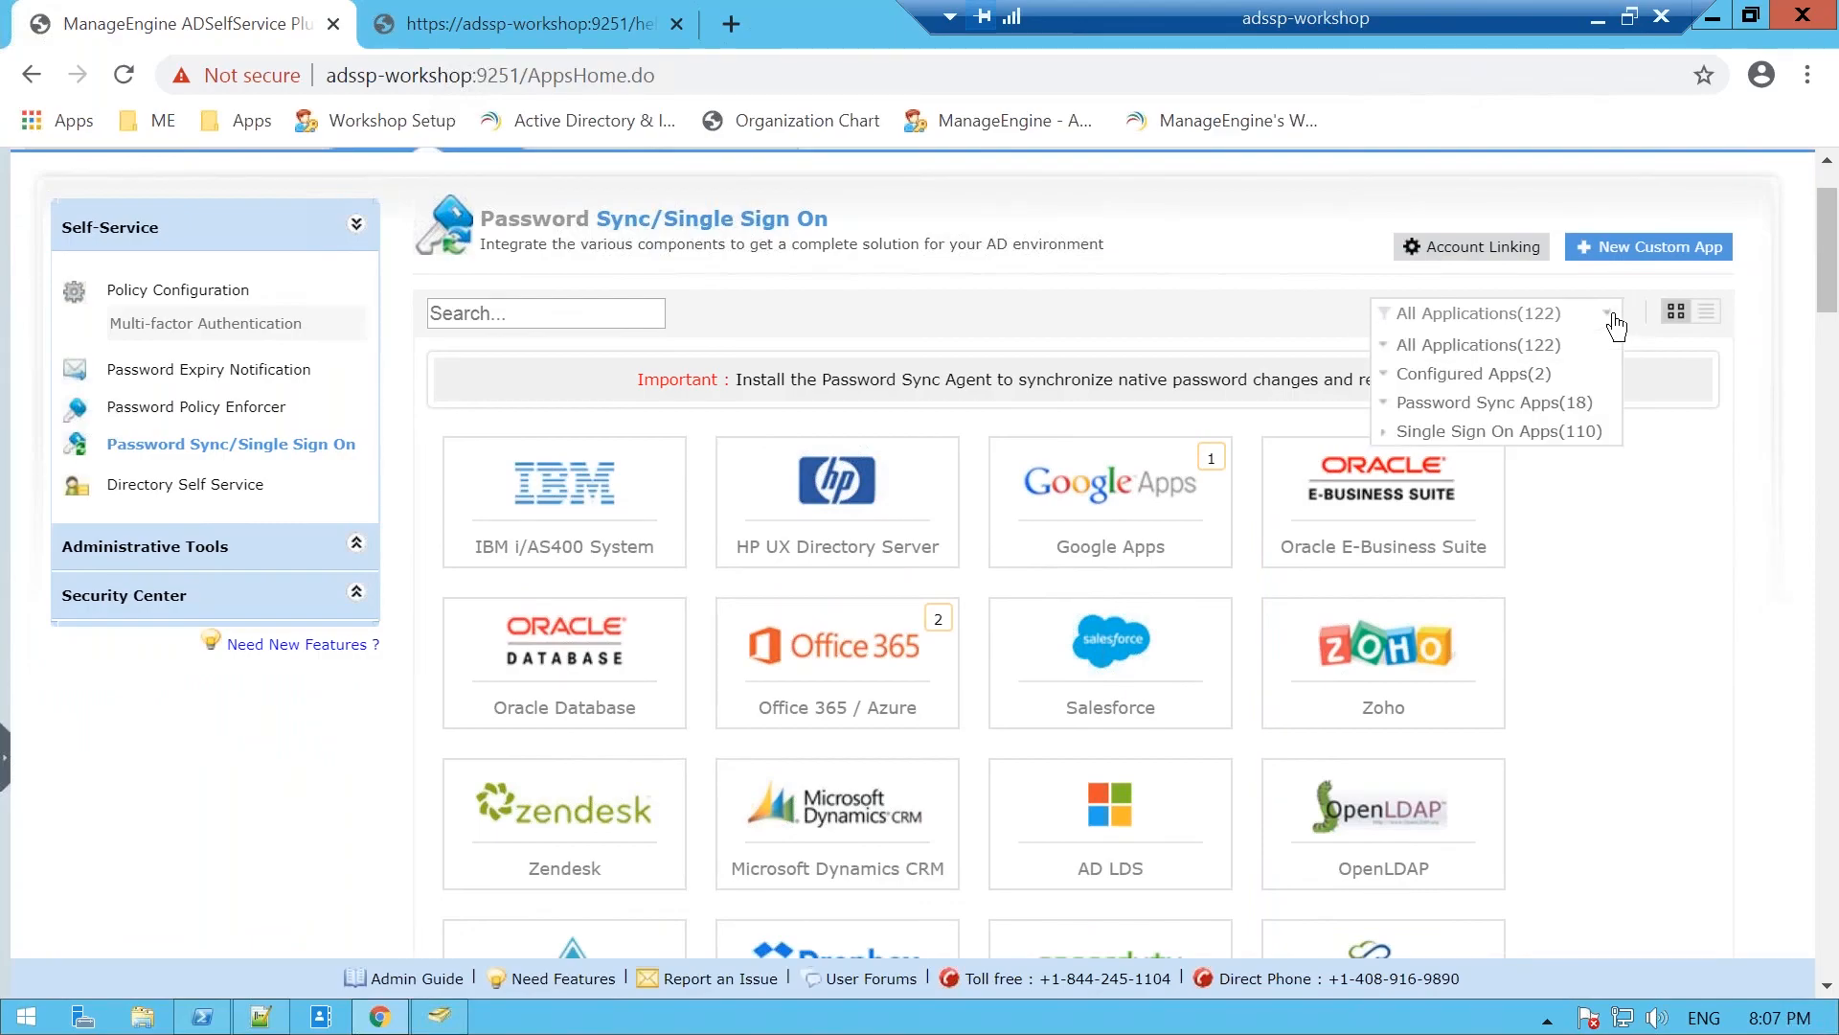
pyautogui.click(1502, 429)
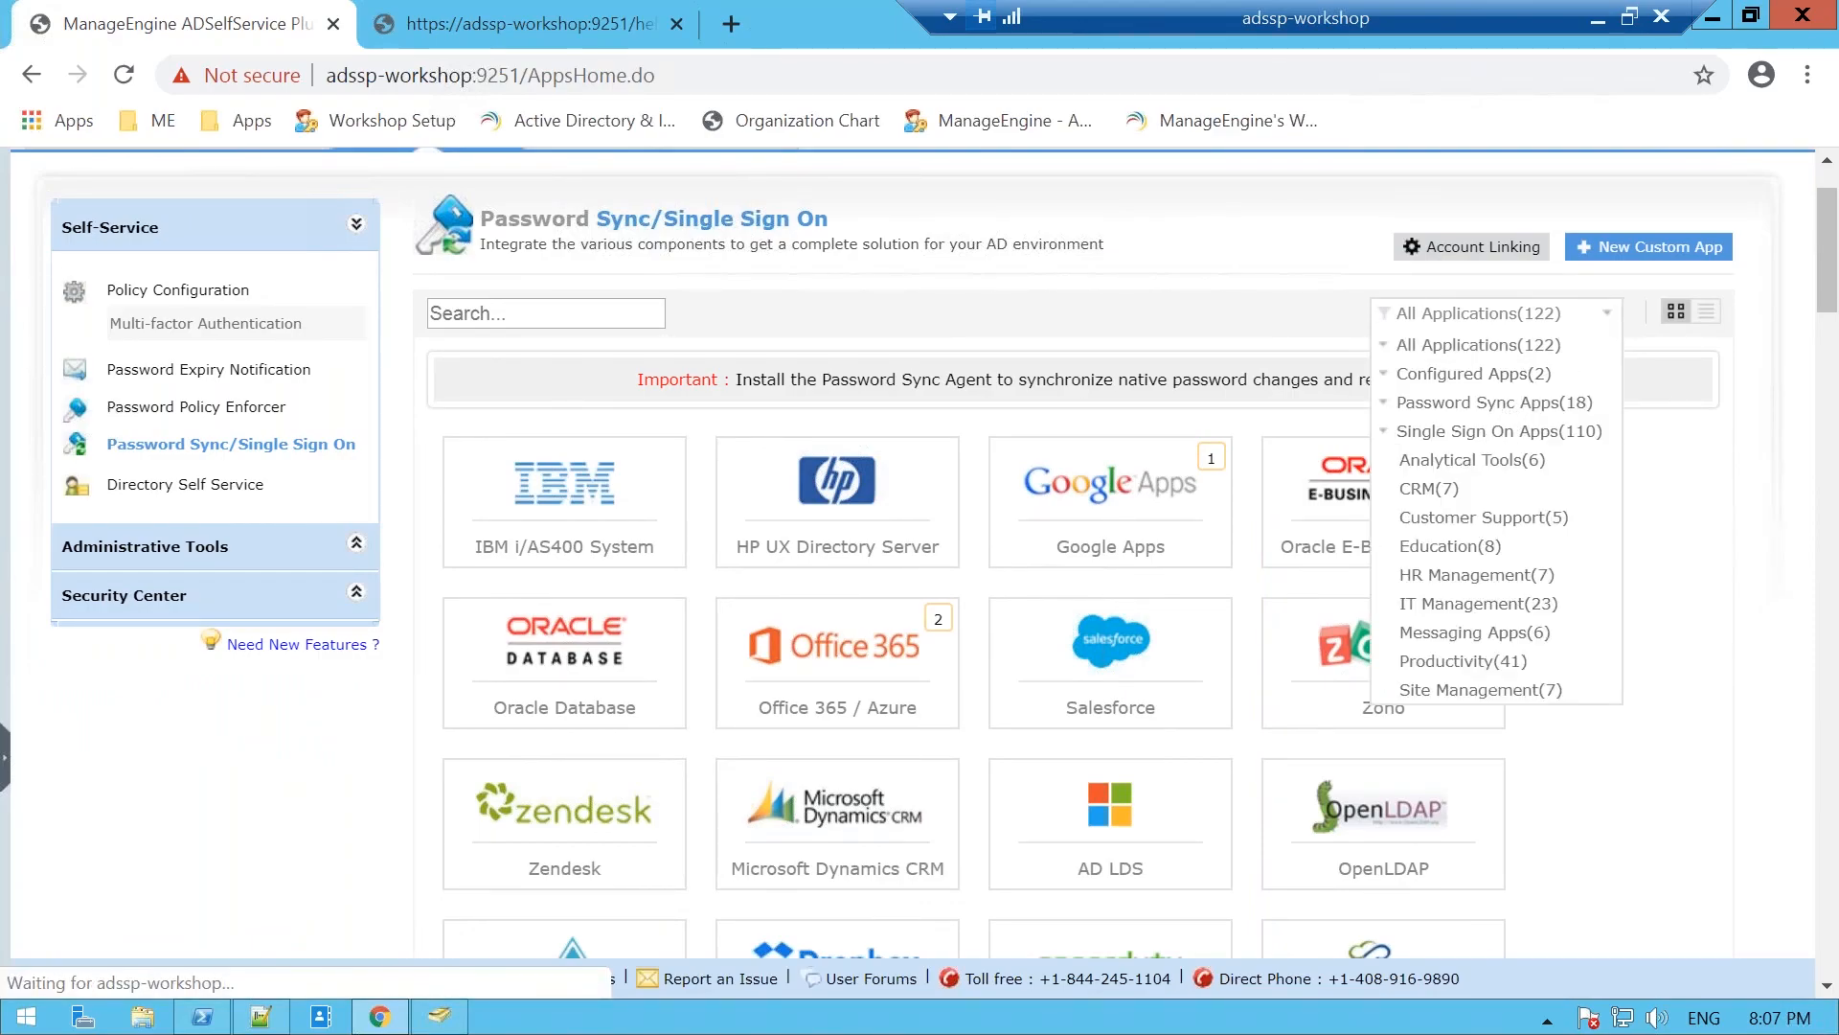
pyautogui.scroll(-2, 1662, 633)
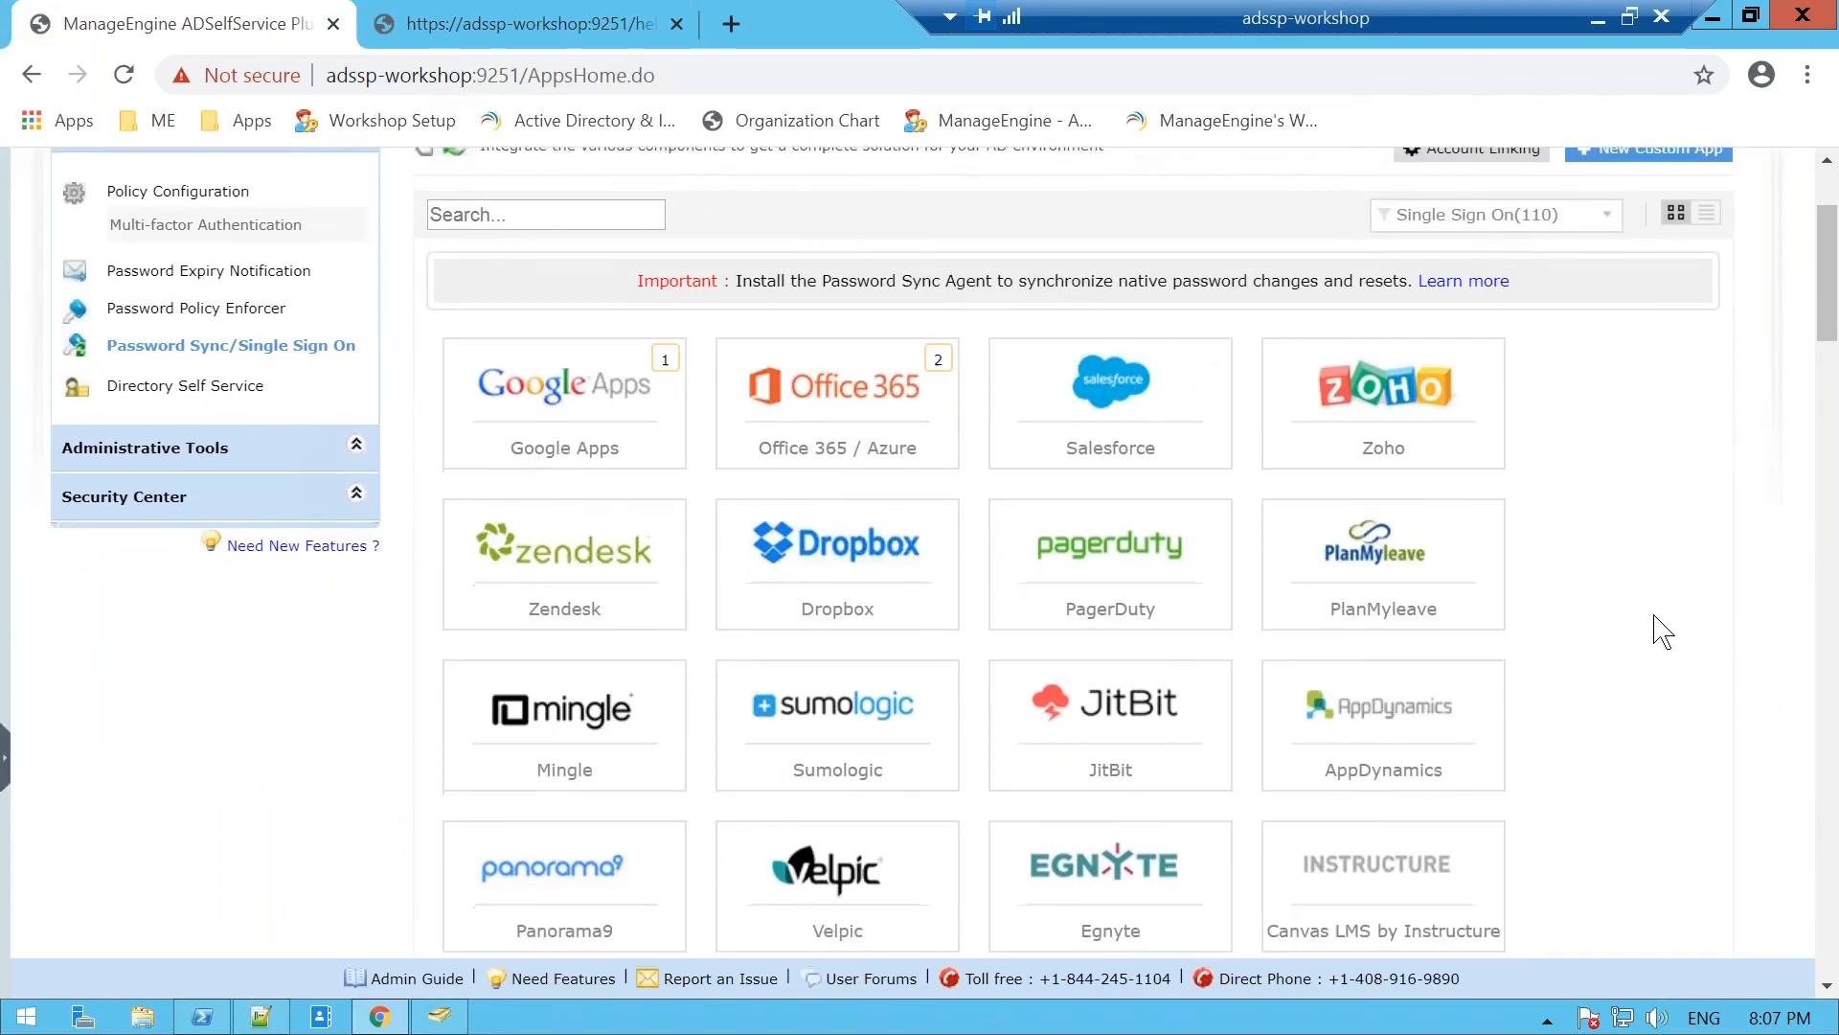
pyautogui.scroll(-2, 1662, 632)
pyautogui.scroll(-7, 1662, 632)
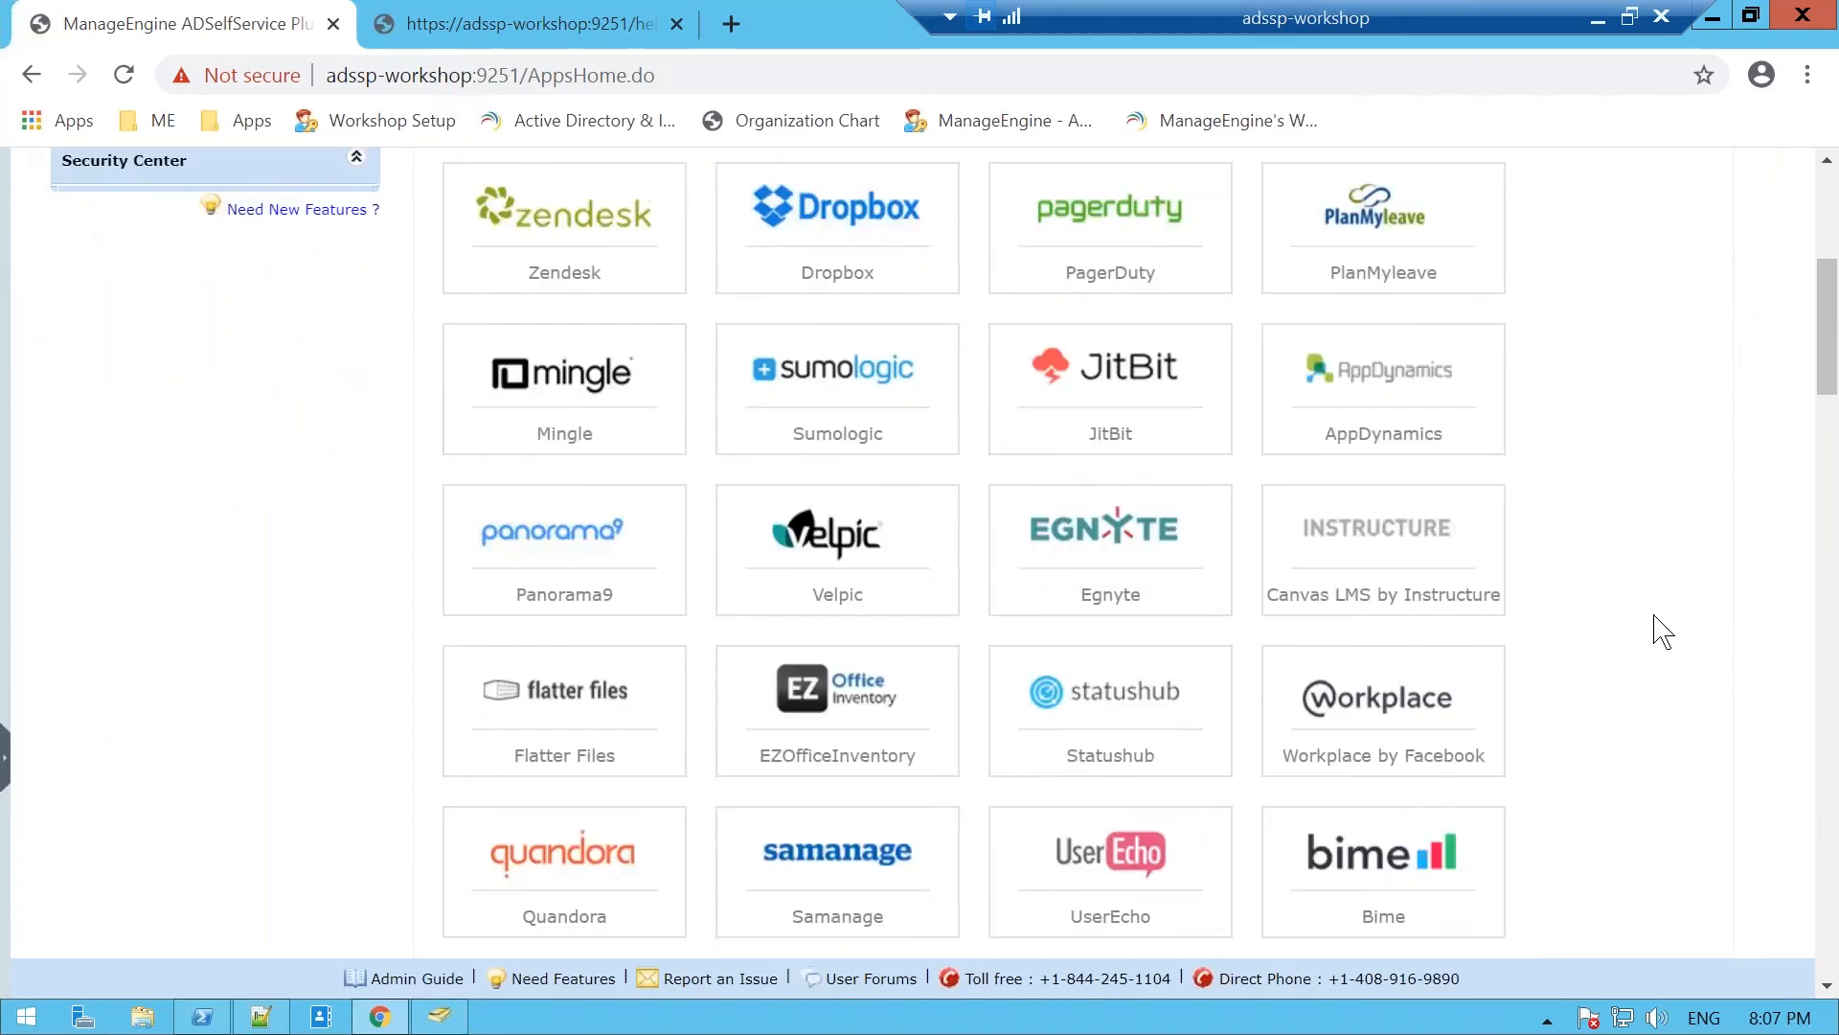
pyautogui.scroll(-16, 1662, 632)
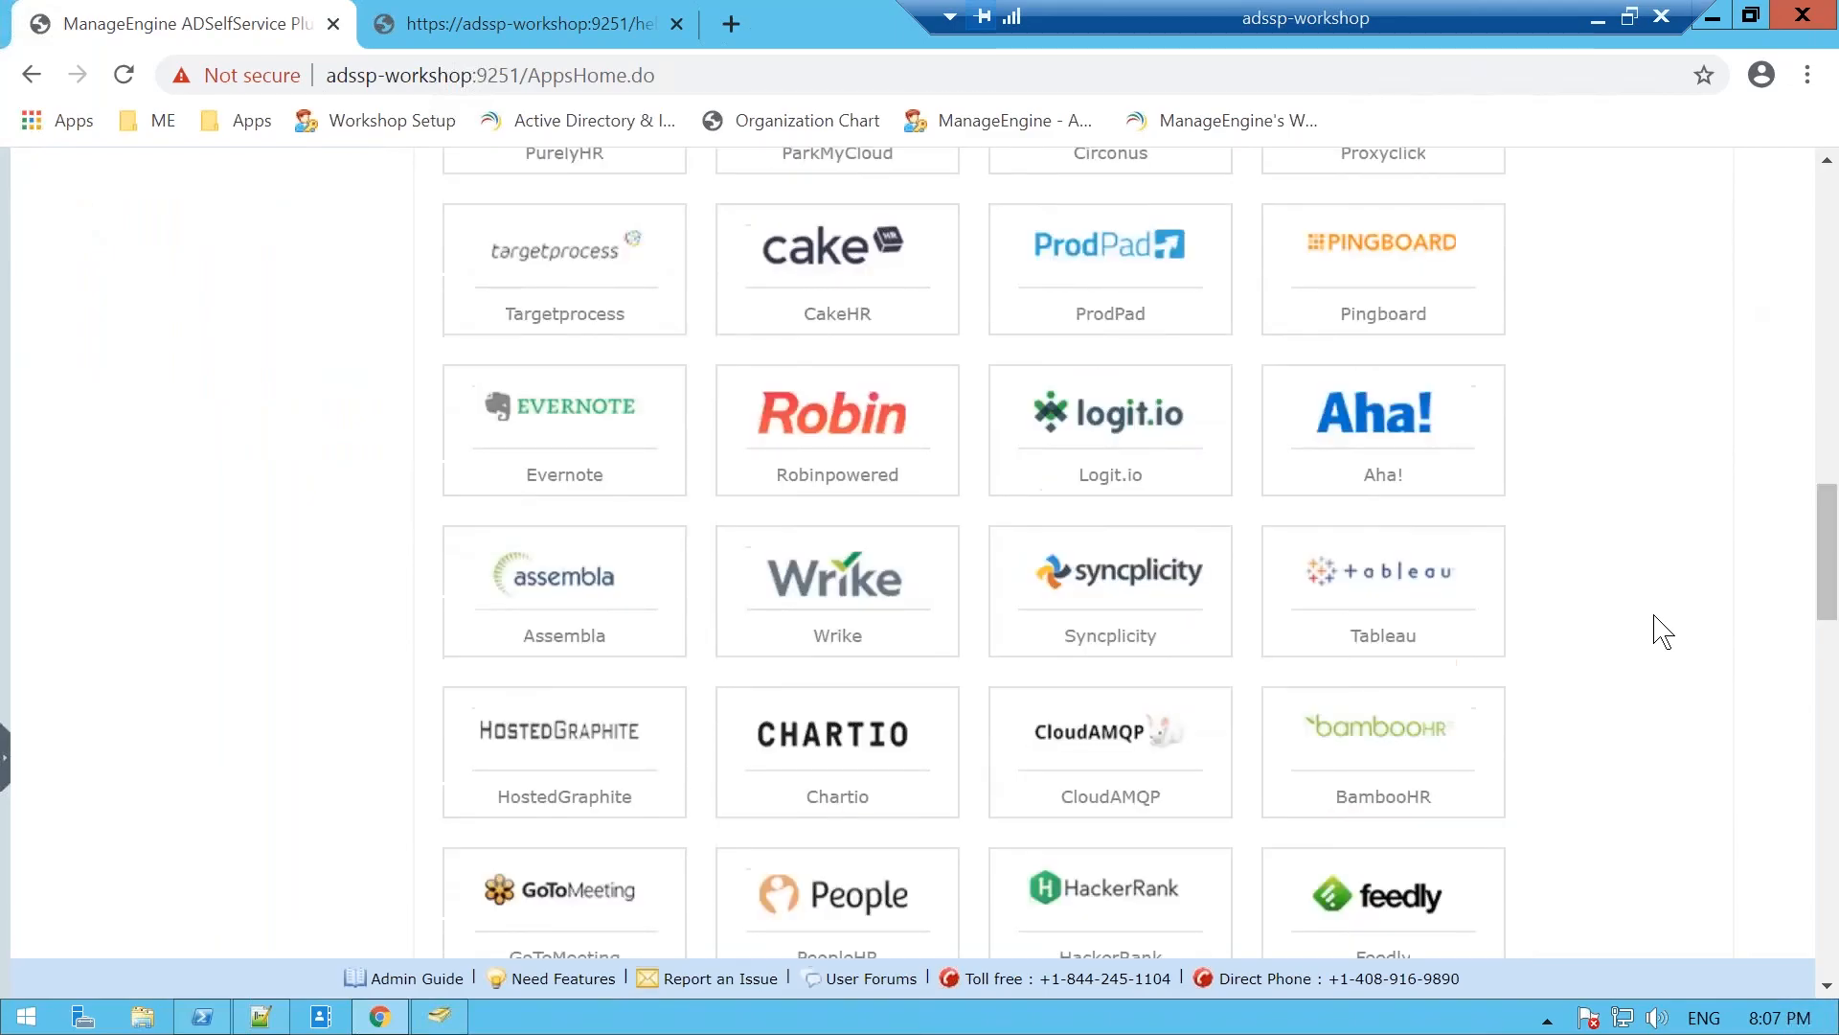
pyautogui.scroll(-15, 1662, 632)
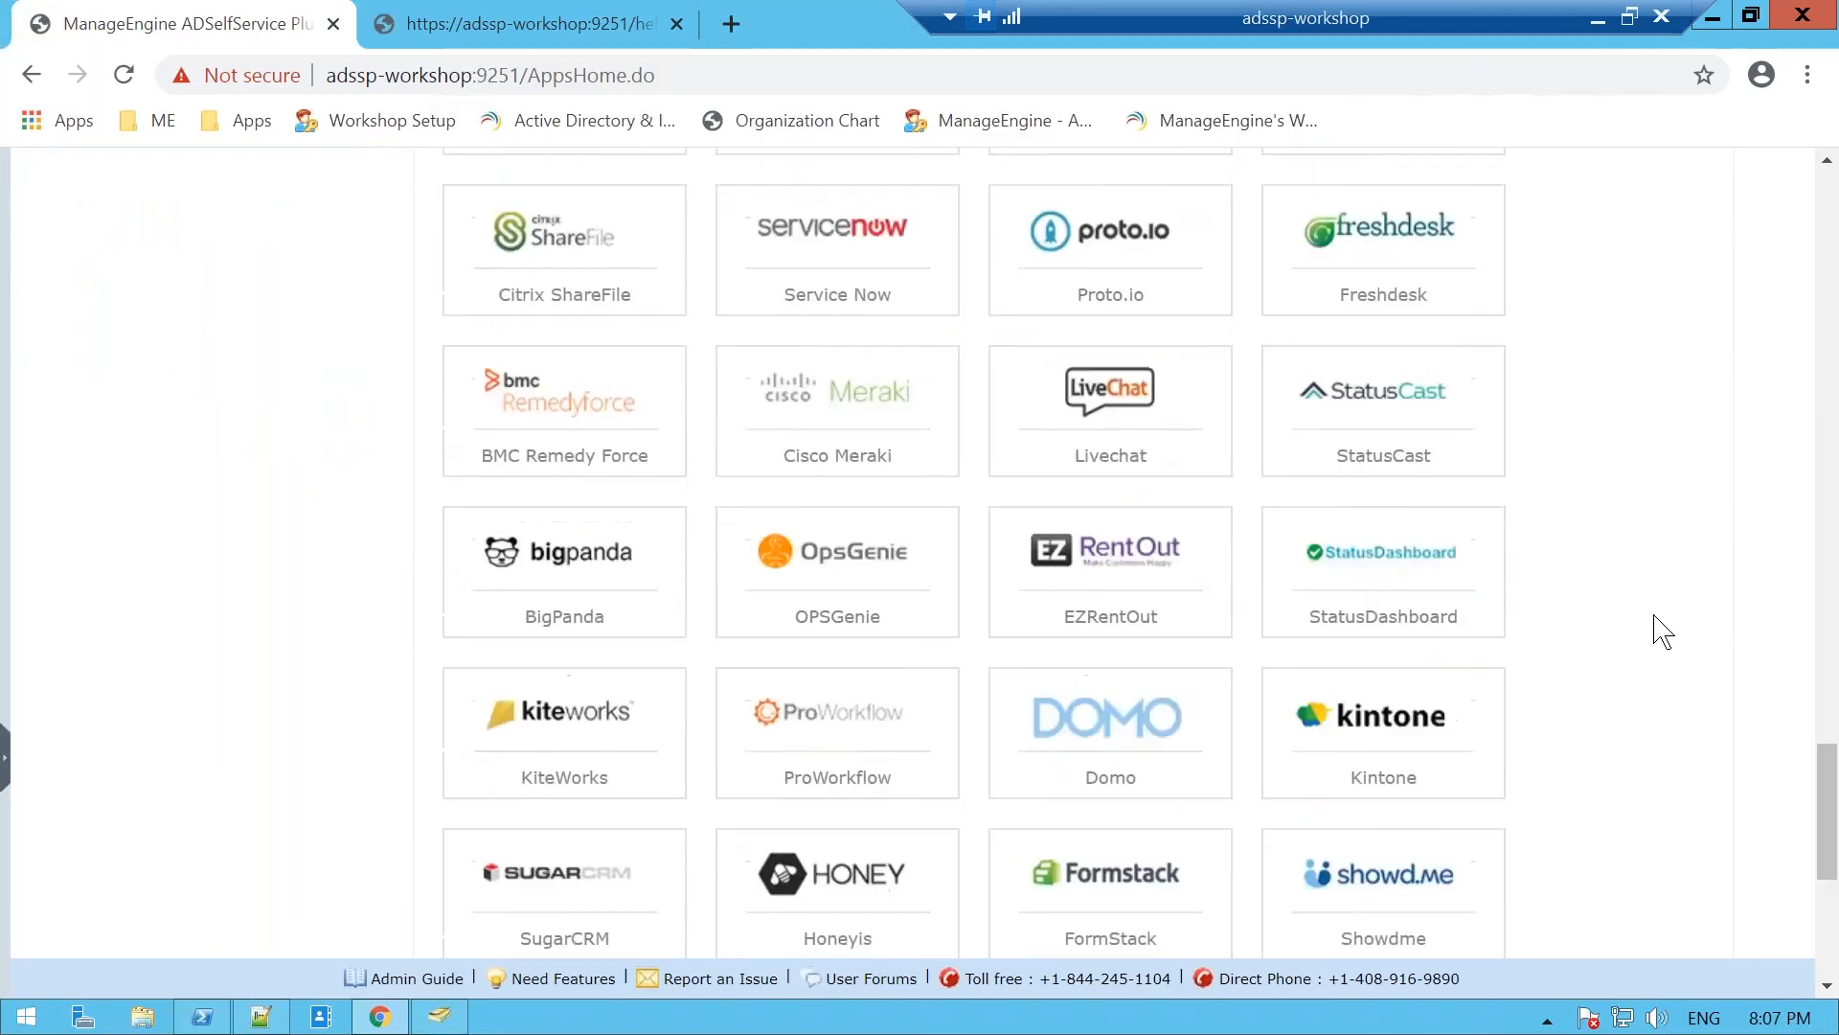
pyautogui.scroll(20, 1661, 632)
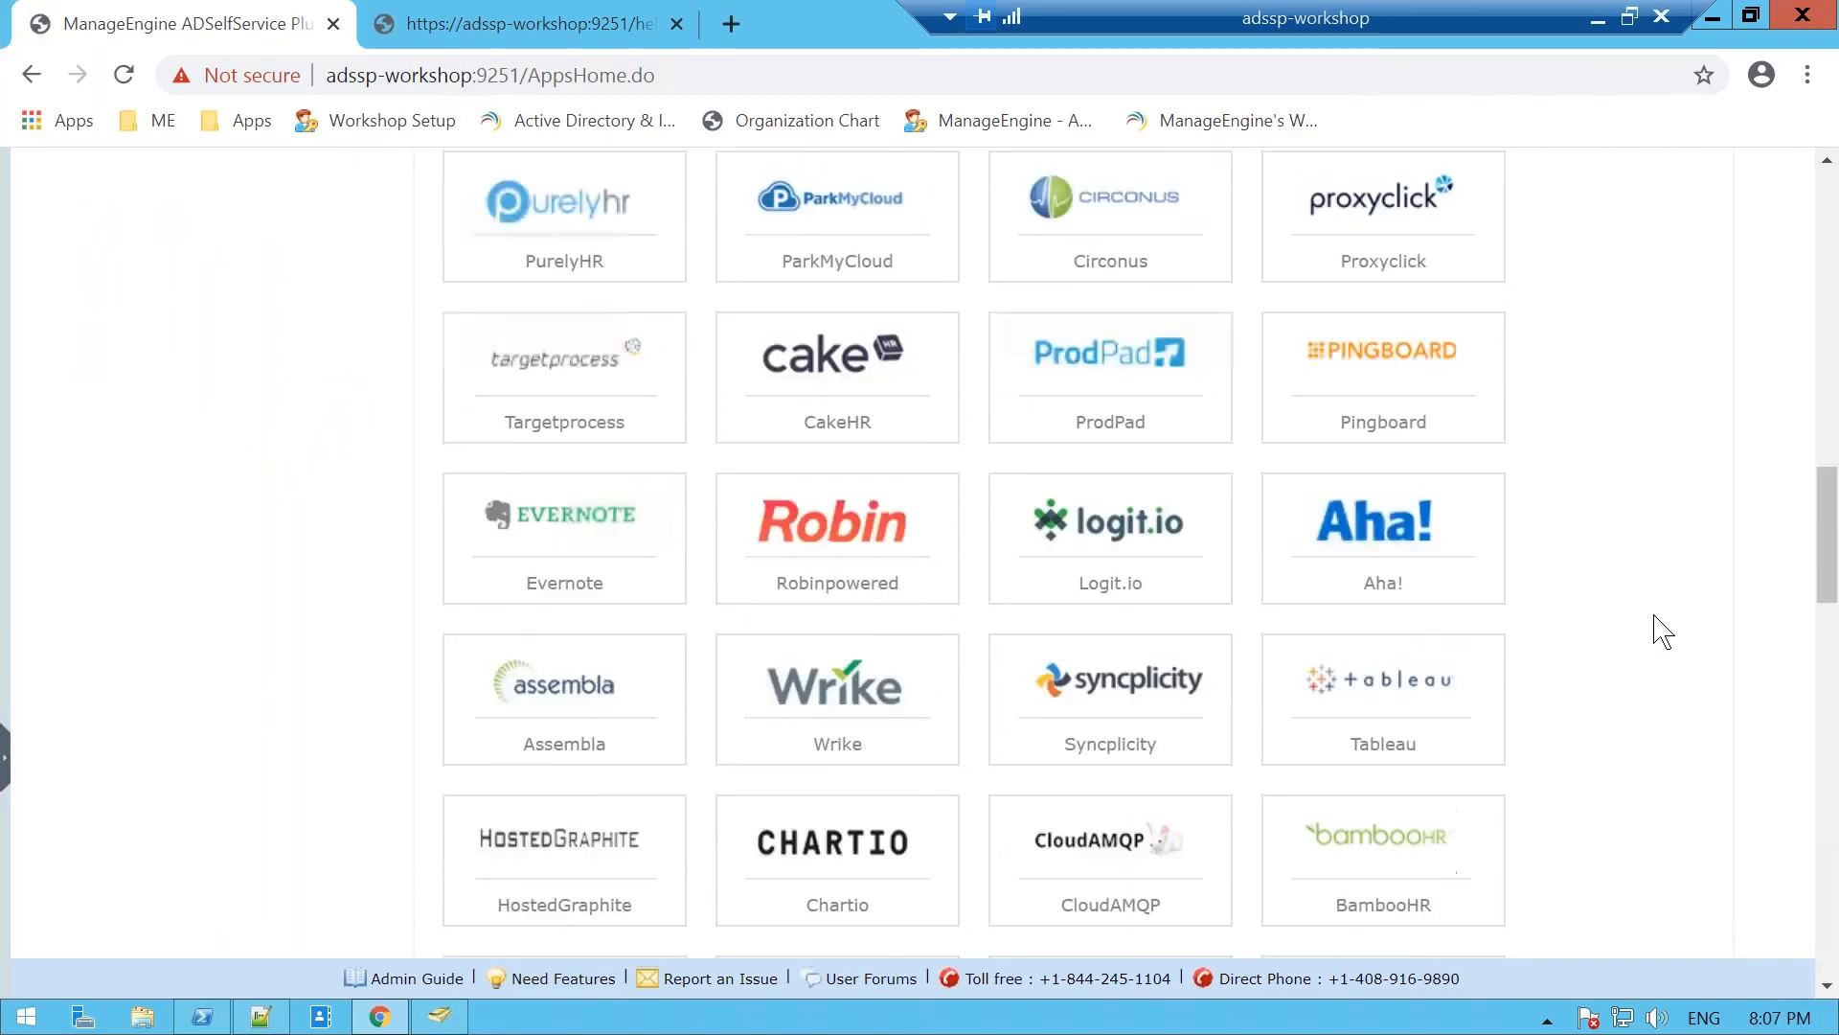
# Open the New Custom App form for a SAML application and return to the application list.
pyautogui.click(1657, 362)
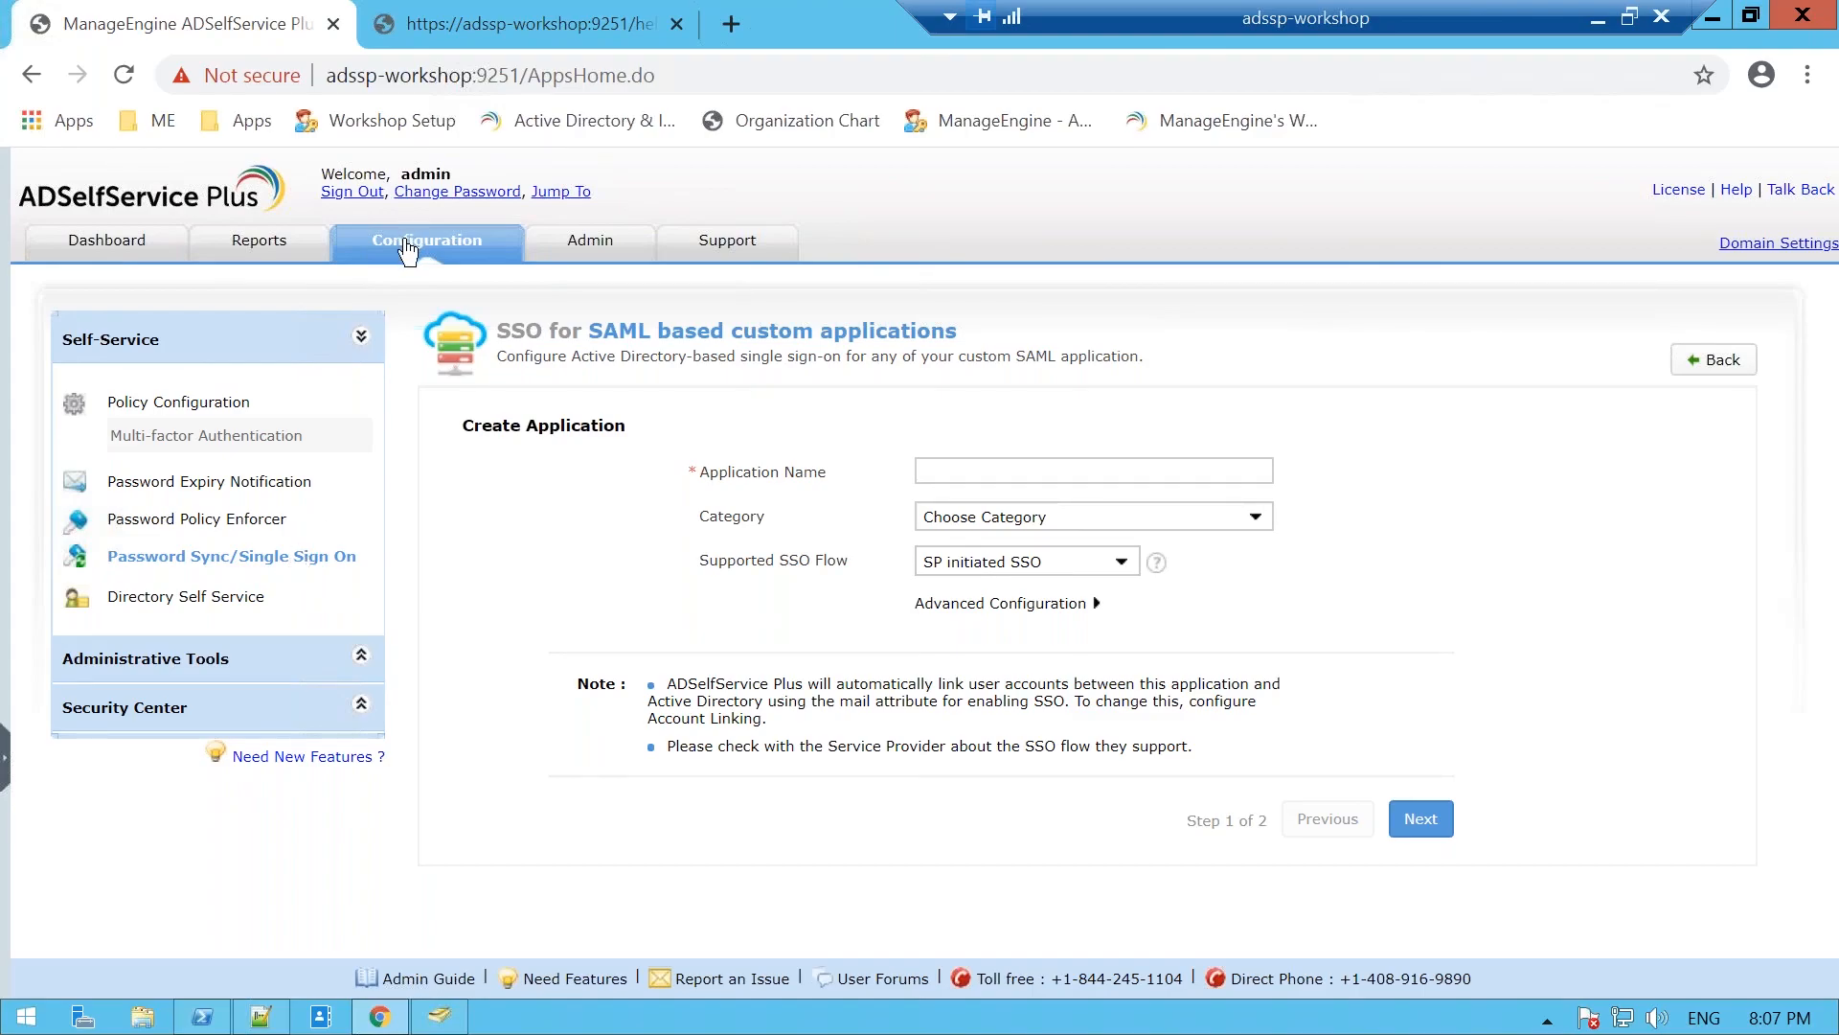
pyautogui.click(185, 564)
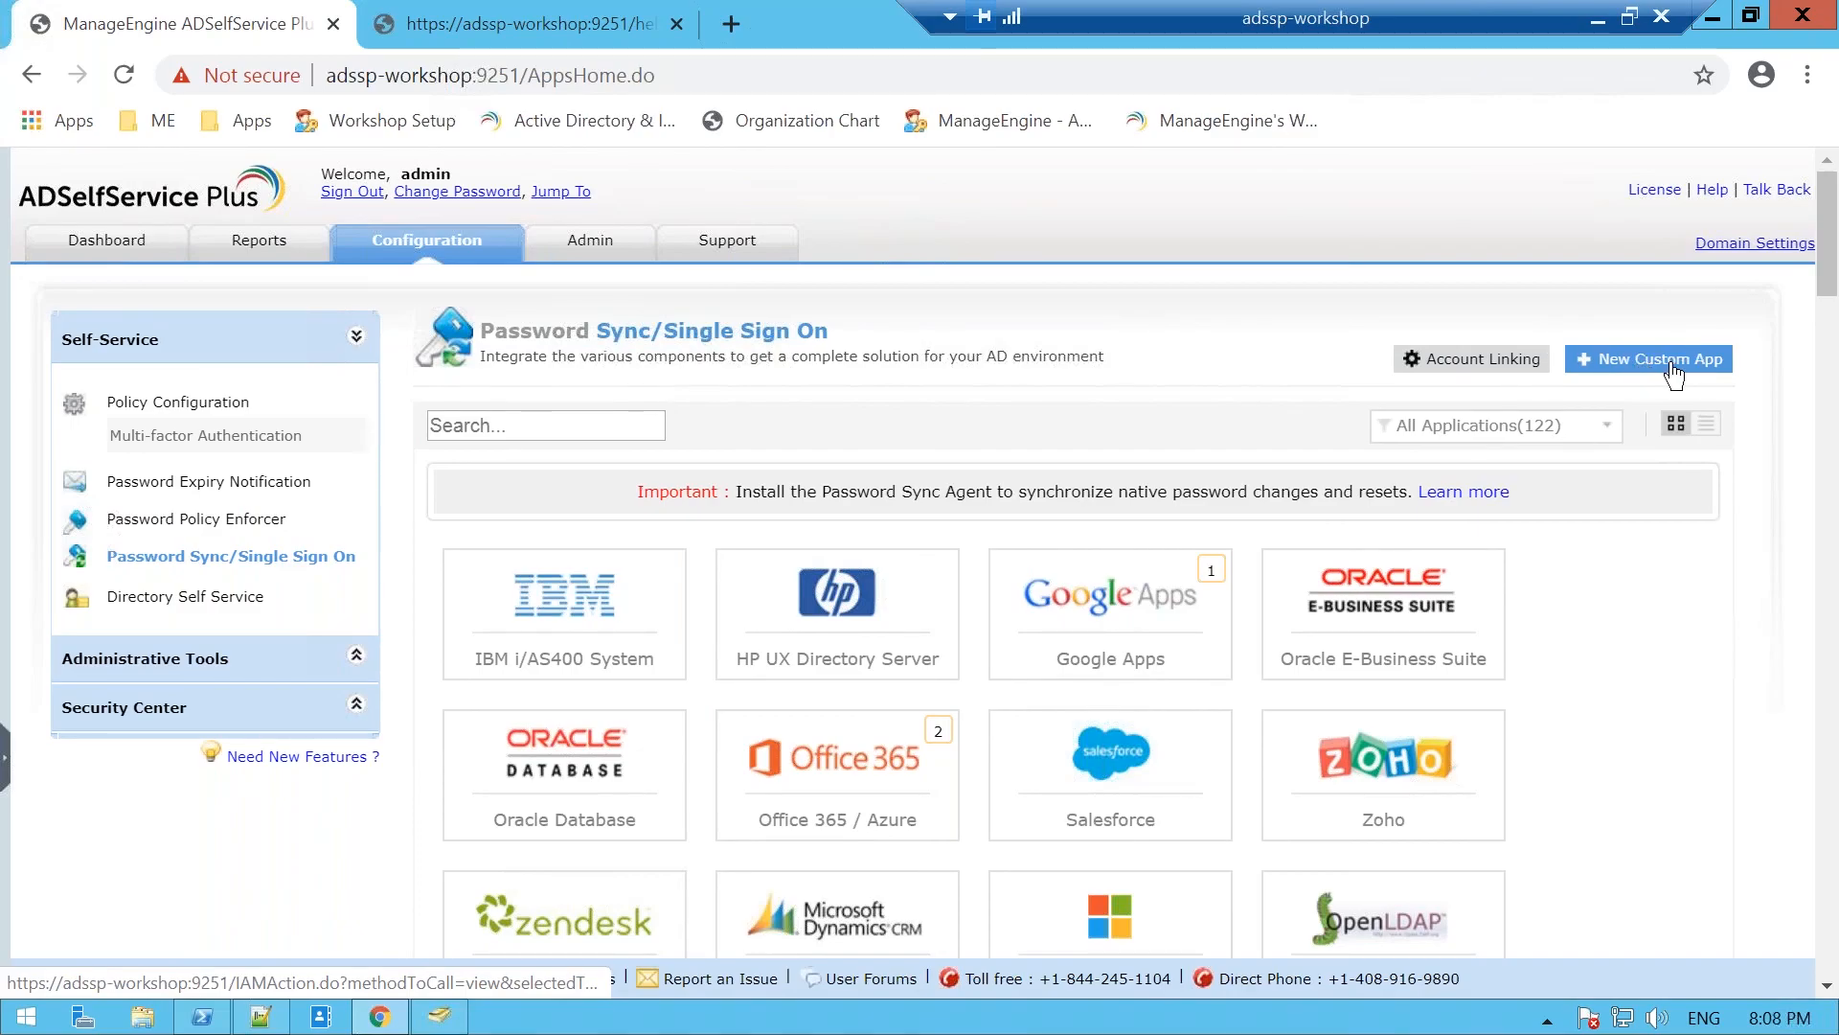
# Open Office 365 / Azure, edit the thinktodaytechnologies.com system, and view its SSO certificate details.
pyautogui.scroll(-2, 1672, 371)
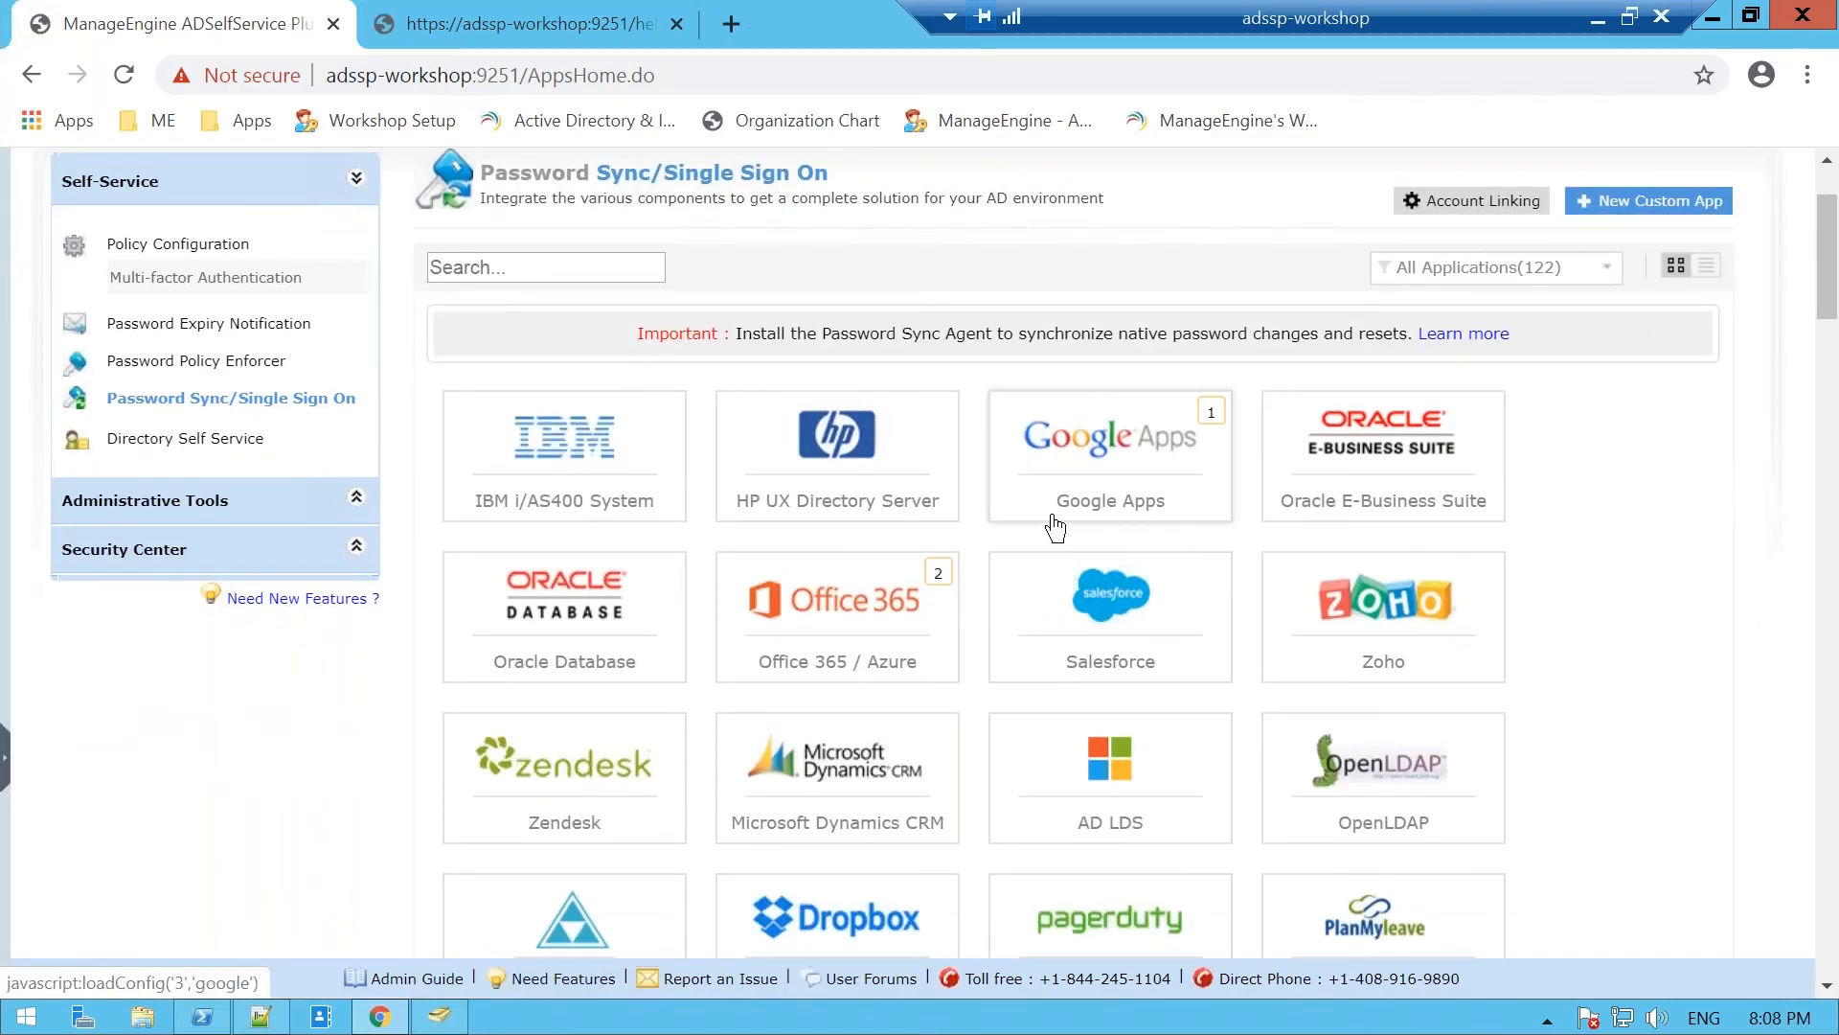
pyautogui.click(875, 635)
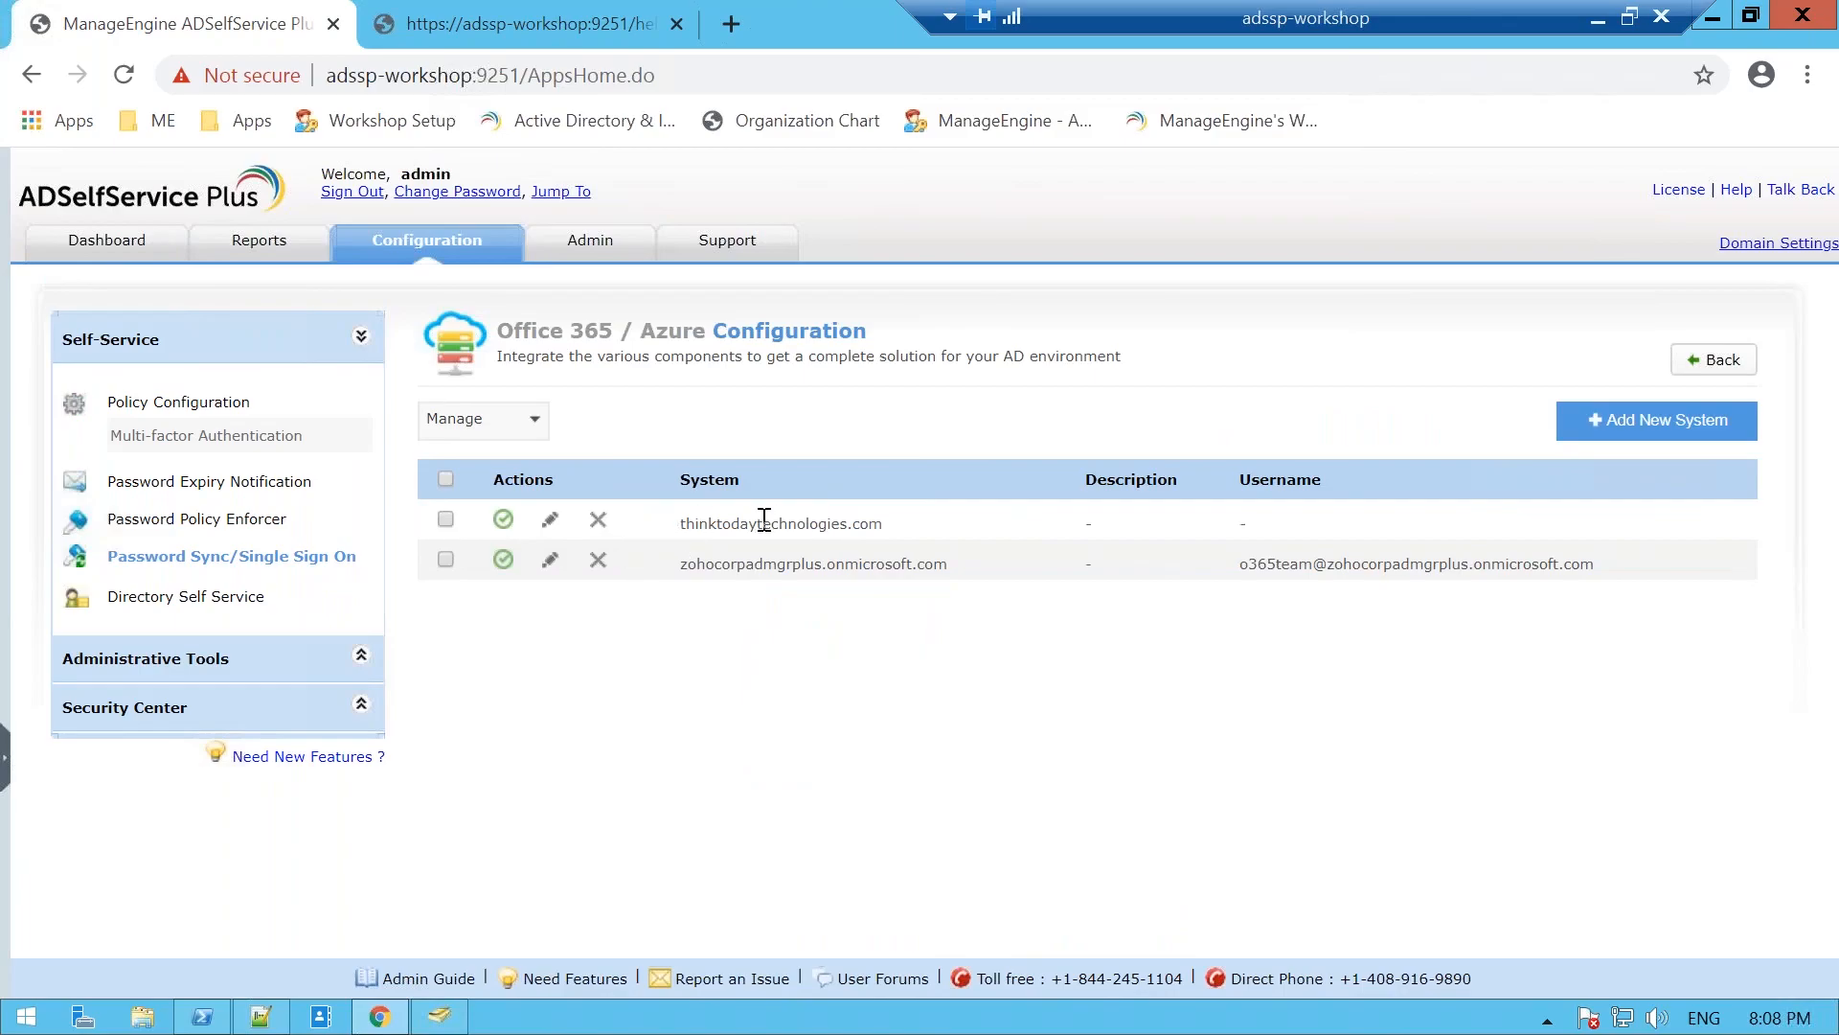
pyautogui.click(551, 523)
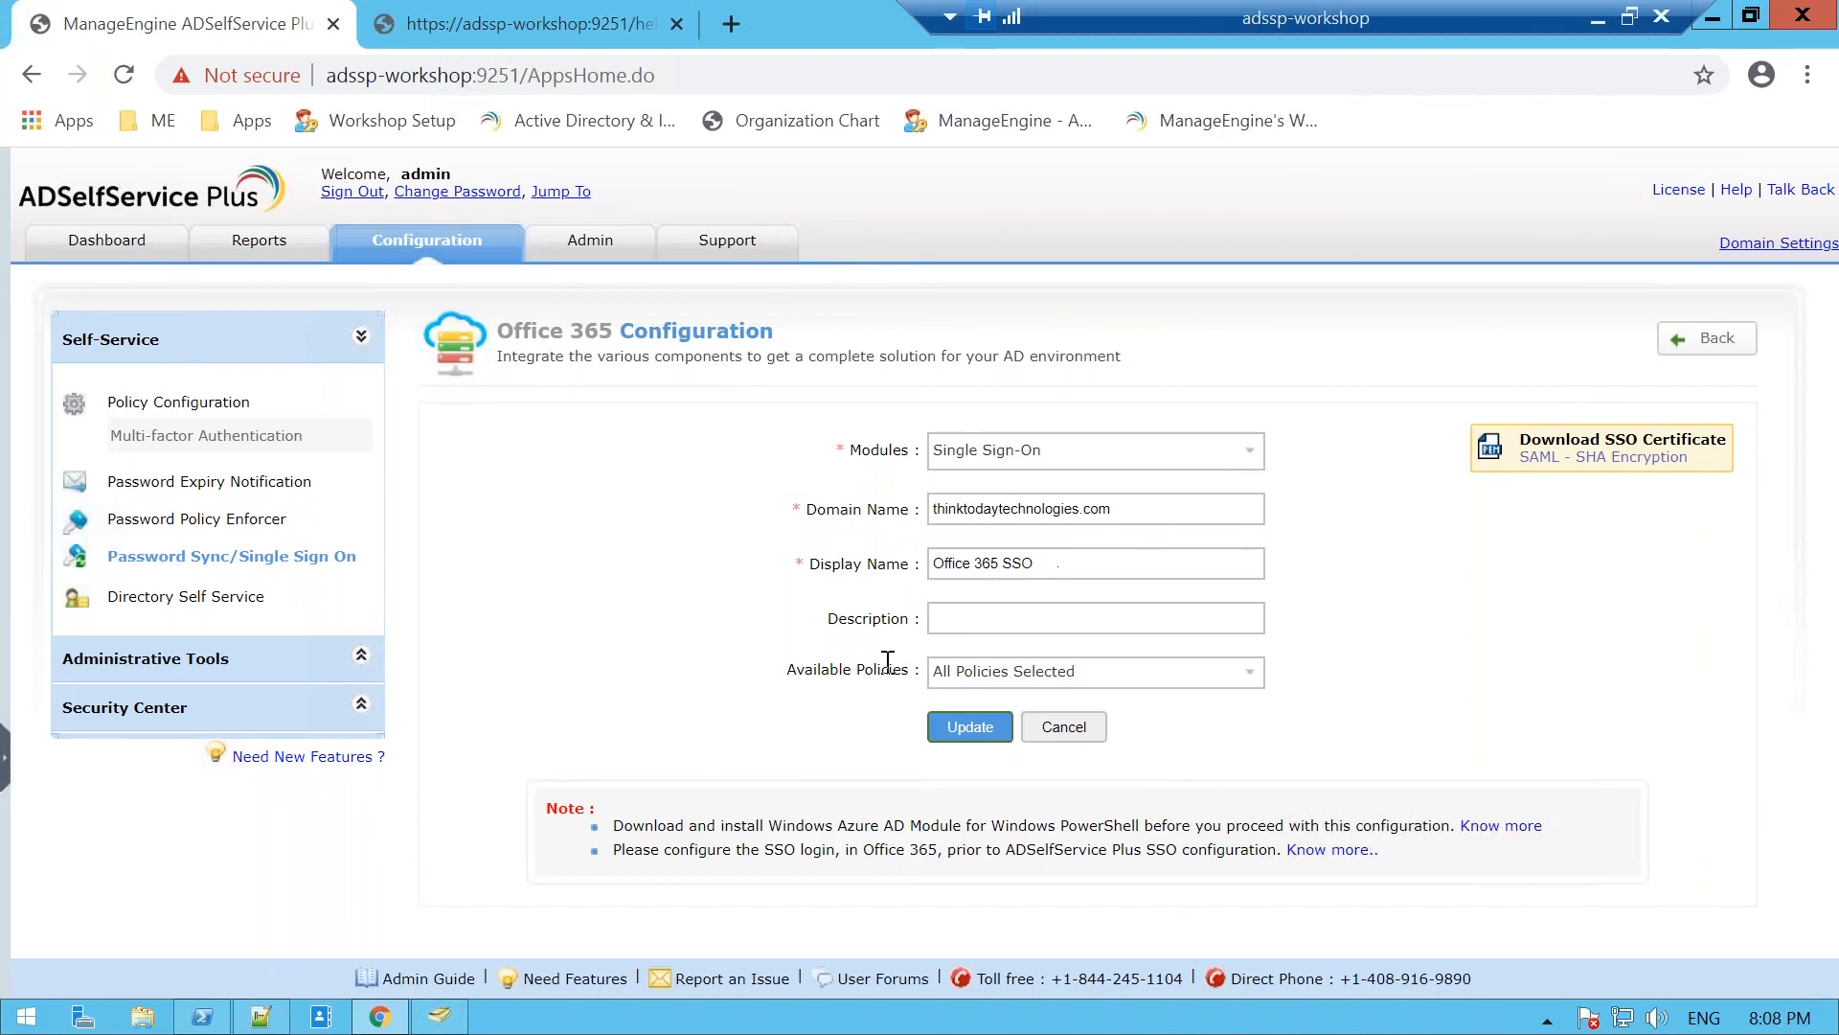
pyautogui.click(1128, 690)
pyautogui.click(1644, 473)
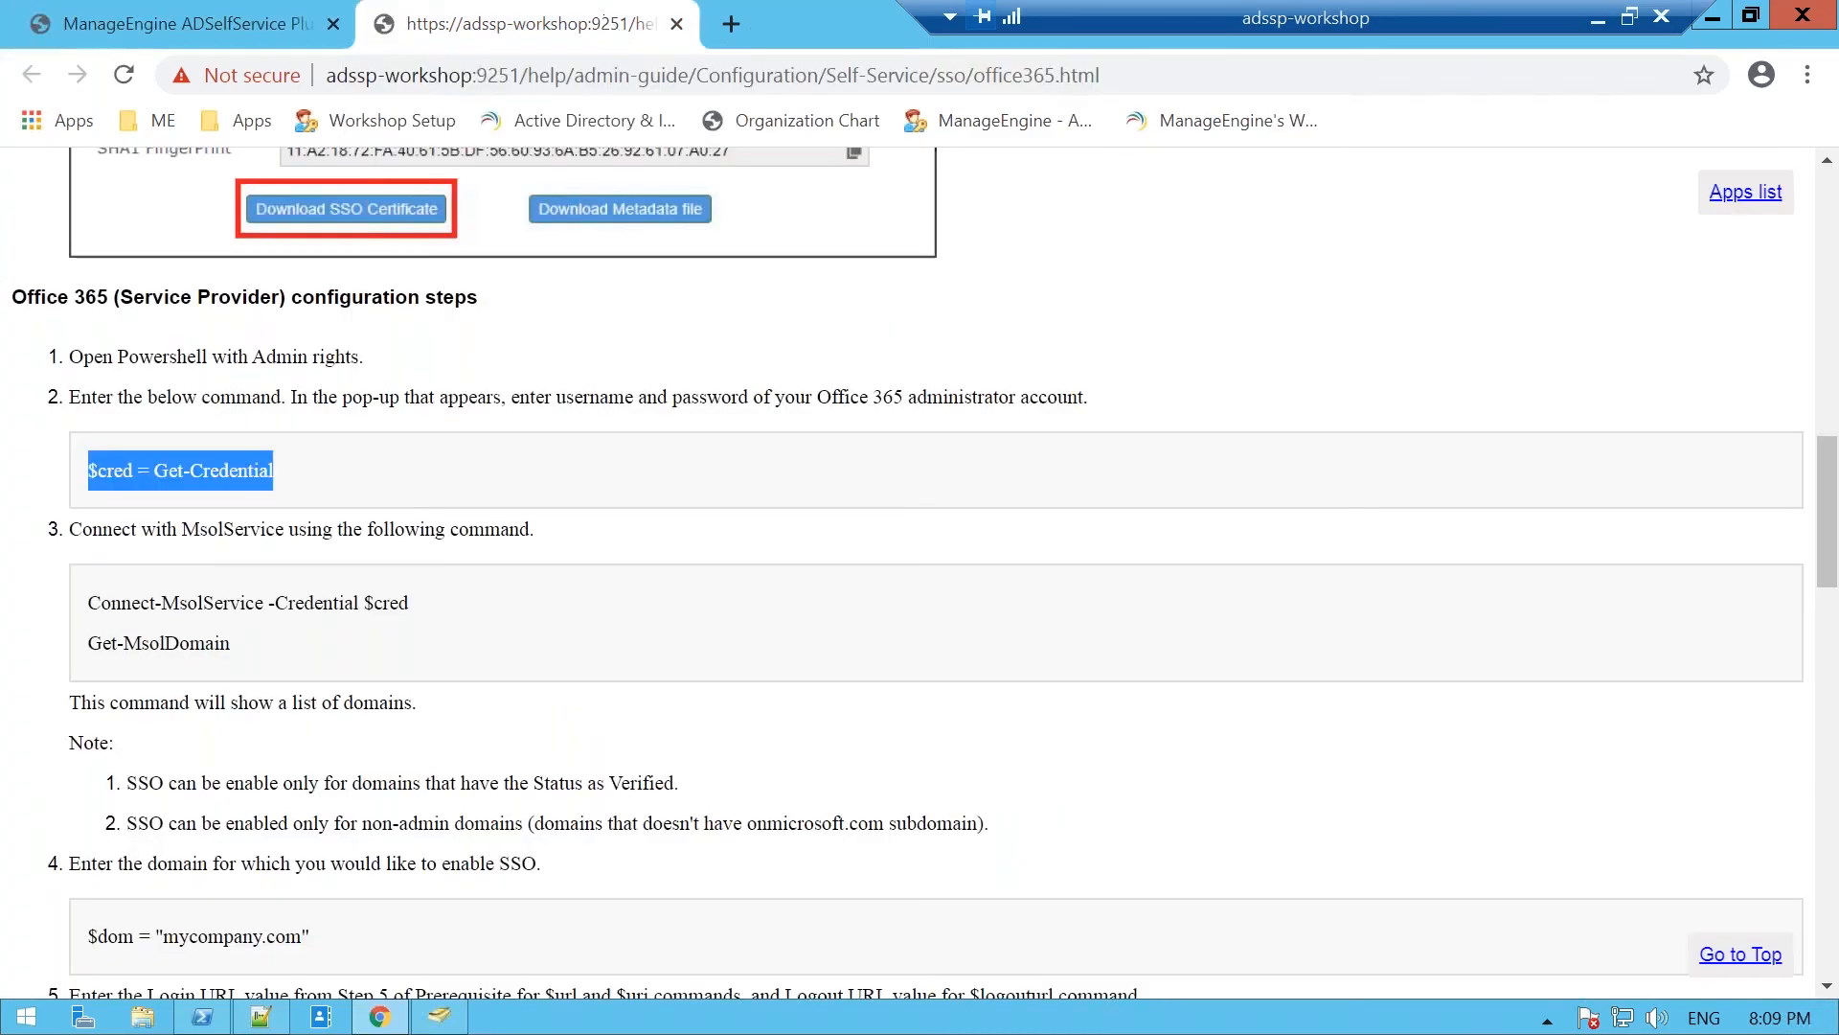
# Switch to the Office 365 SSO help tab and read the prerequisite and service provider configuration steps.
pyautogui.click(603, 15)
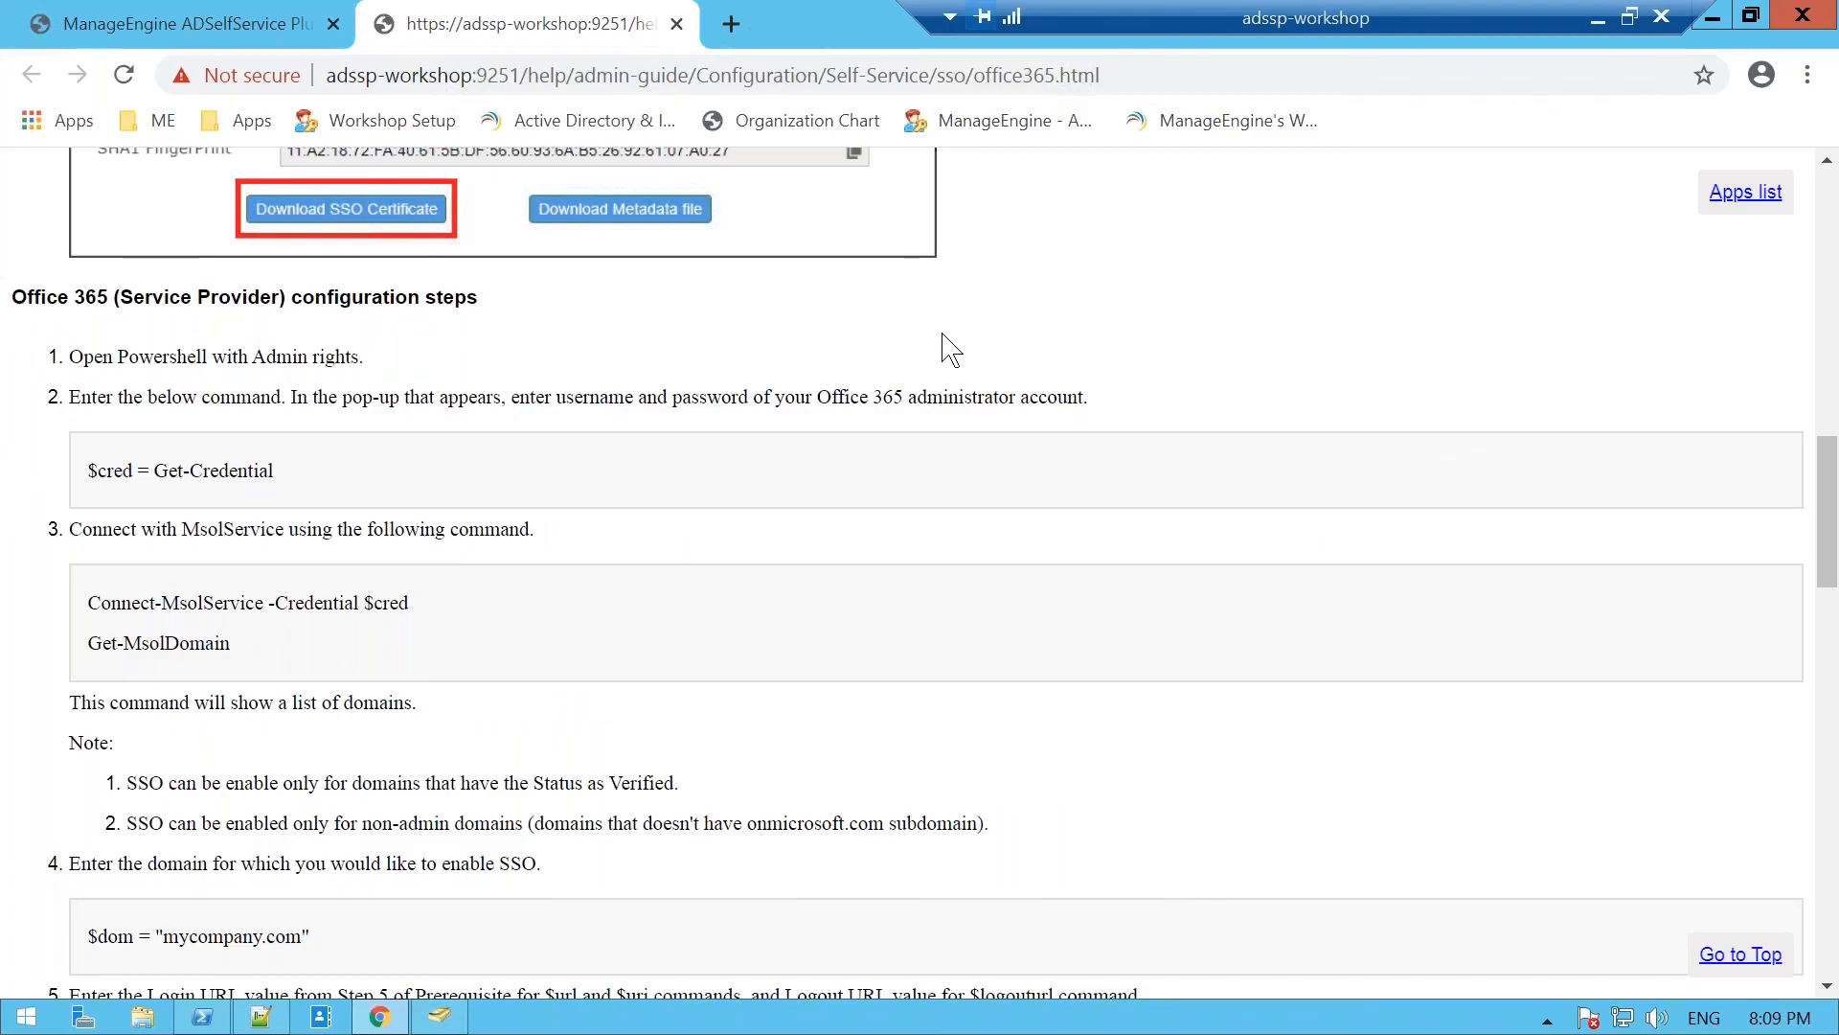
pyautogui.scroll(2, 944, 347)
pyautogui.scroll(6, 944, 347)
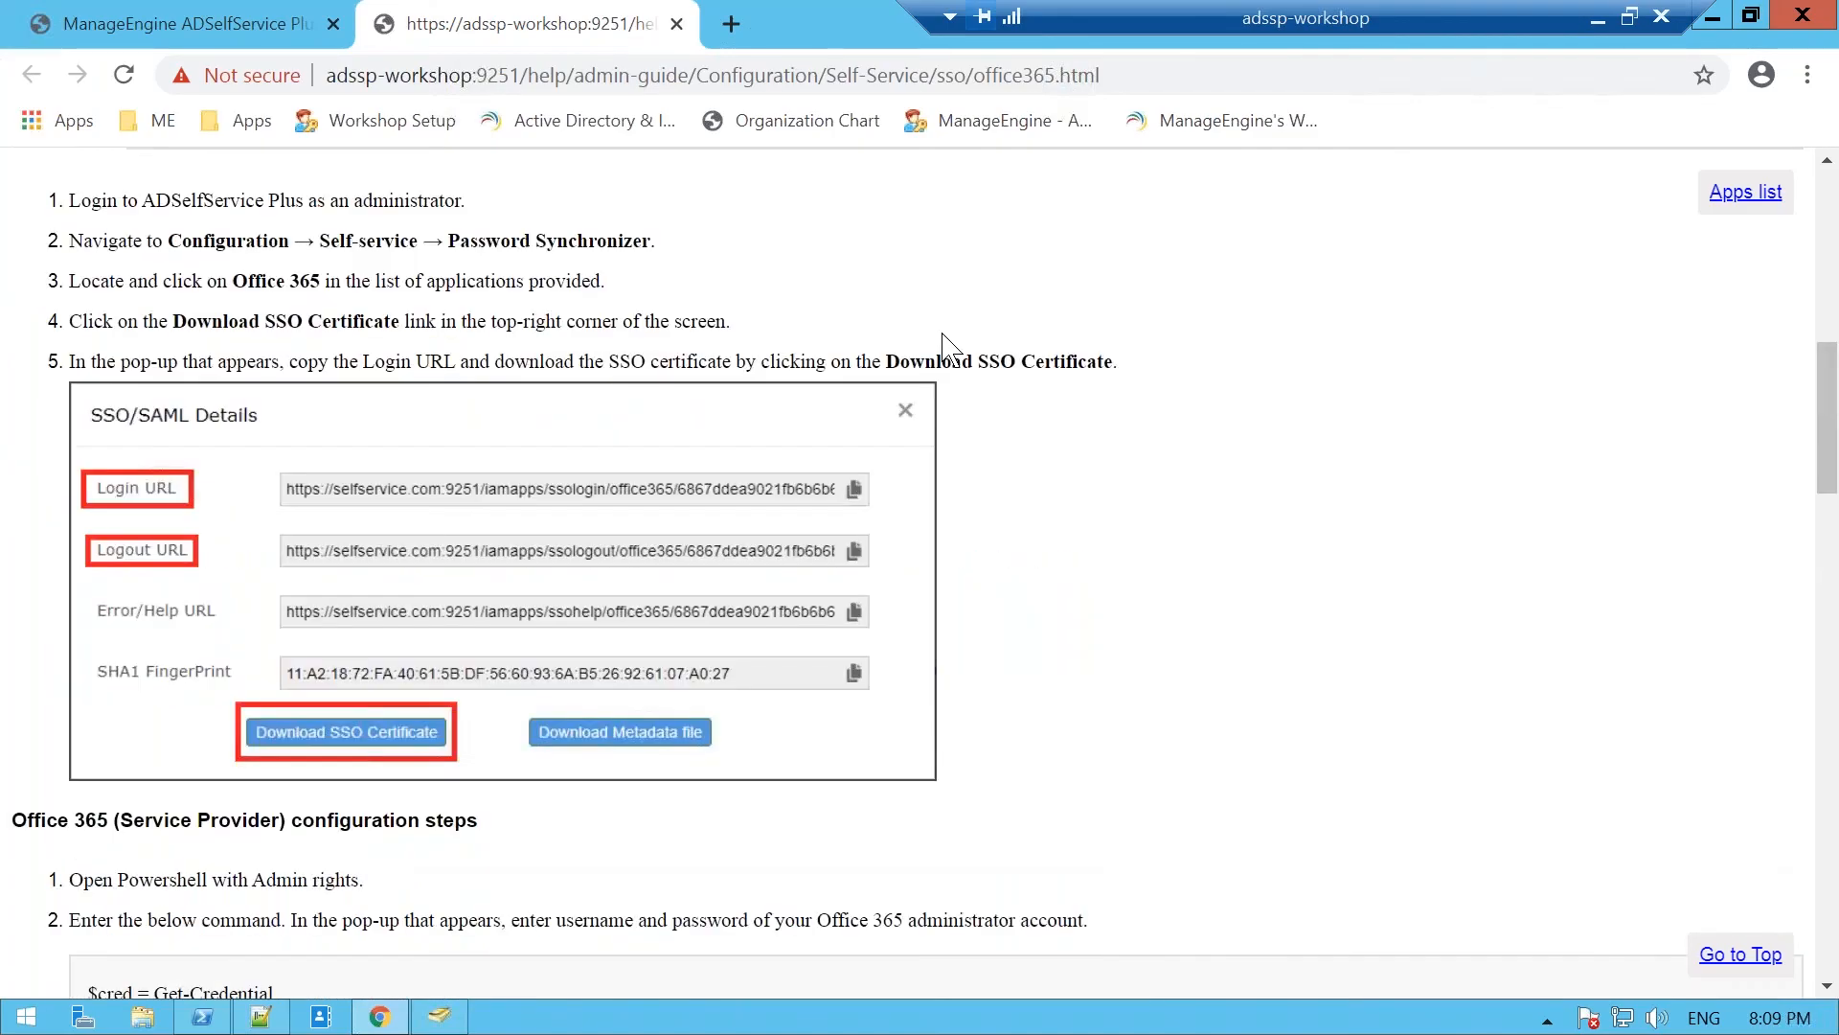
pyautogui.scroll(-1, 951, 350)
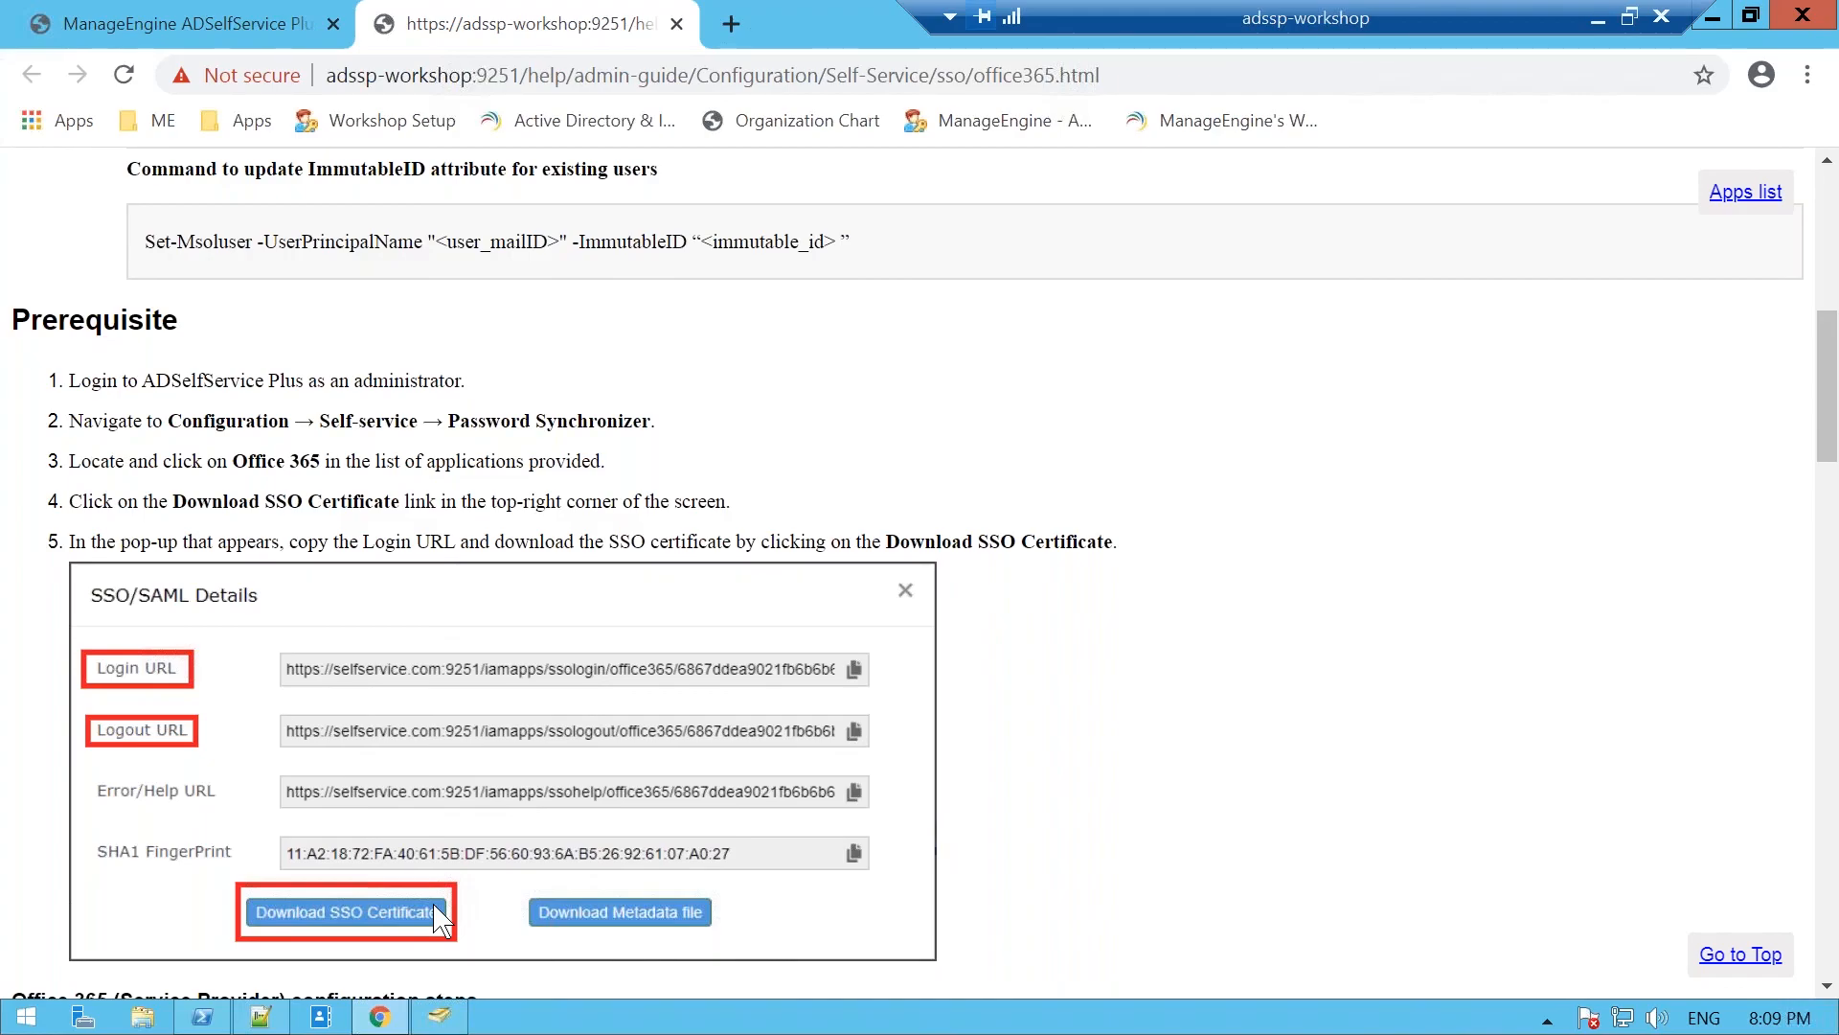
pyautogui.scroll(-7, 441, 919)
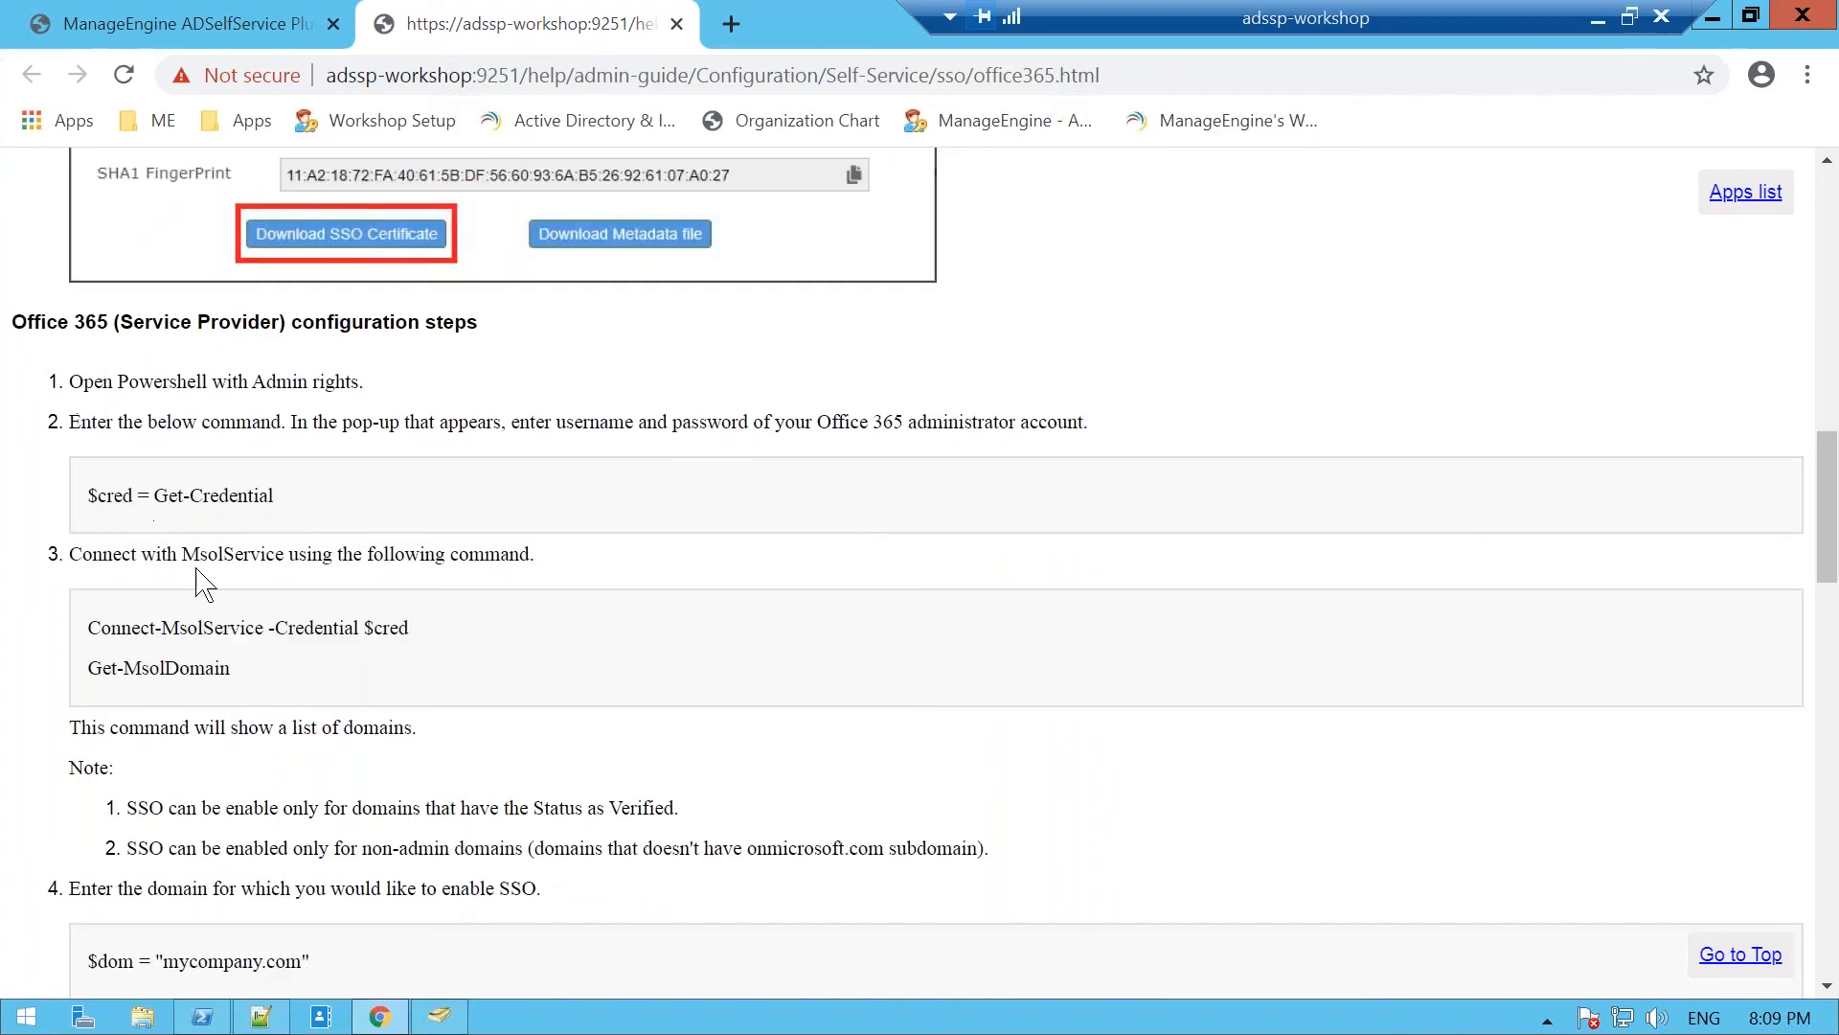
pyautogui.scroll(-1, 384, 807)
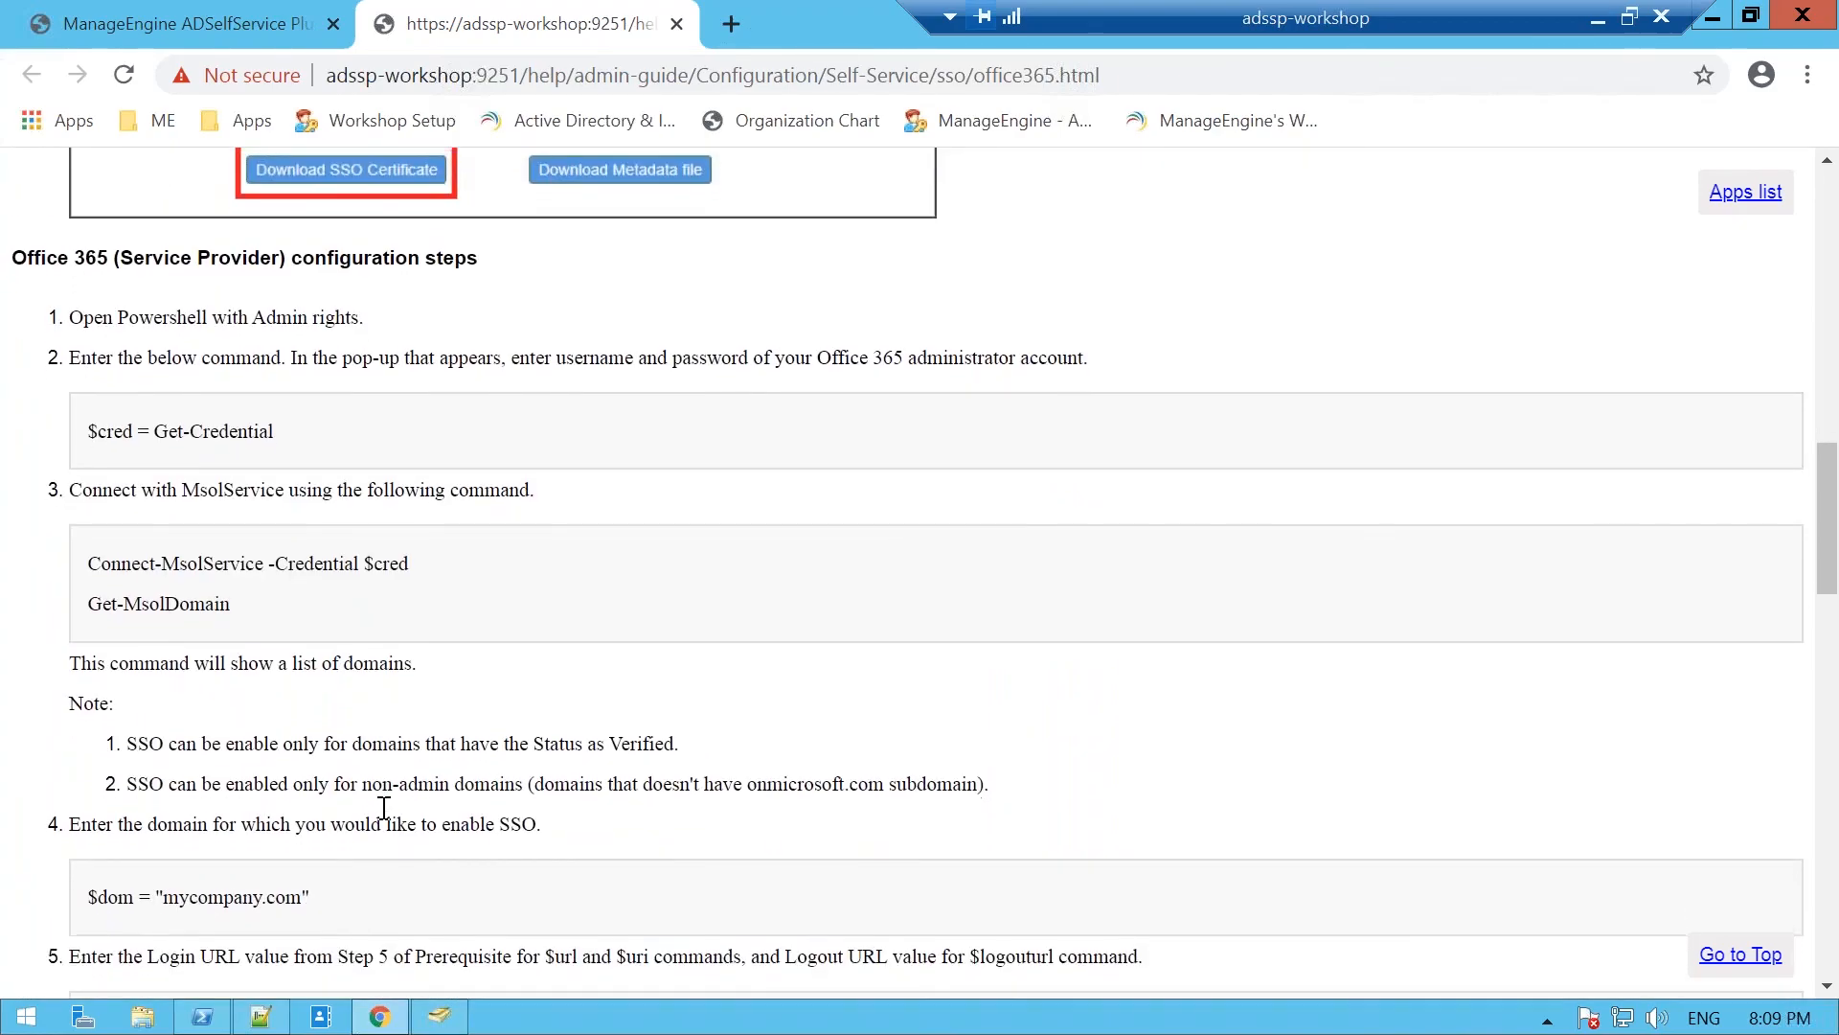
# Compare the help page's Office 365 PowerShell steps with the commands already run in the administrator PowerShell window.
pyautogui.scroll(-3, 383, 807)
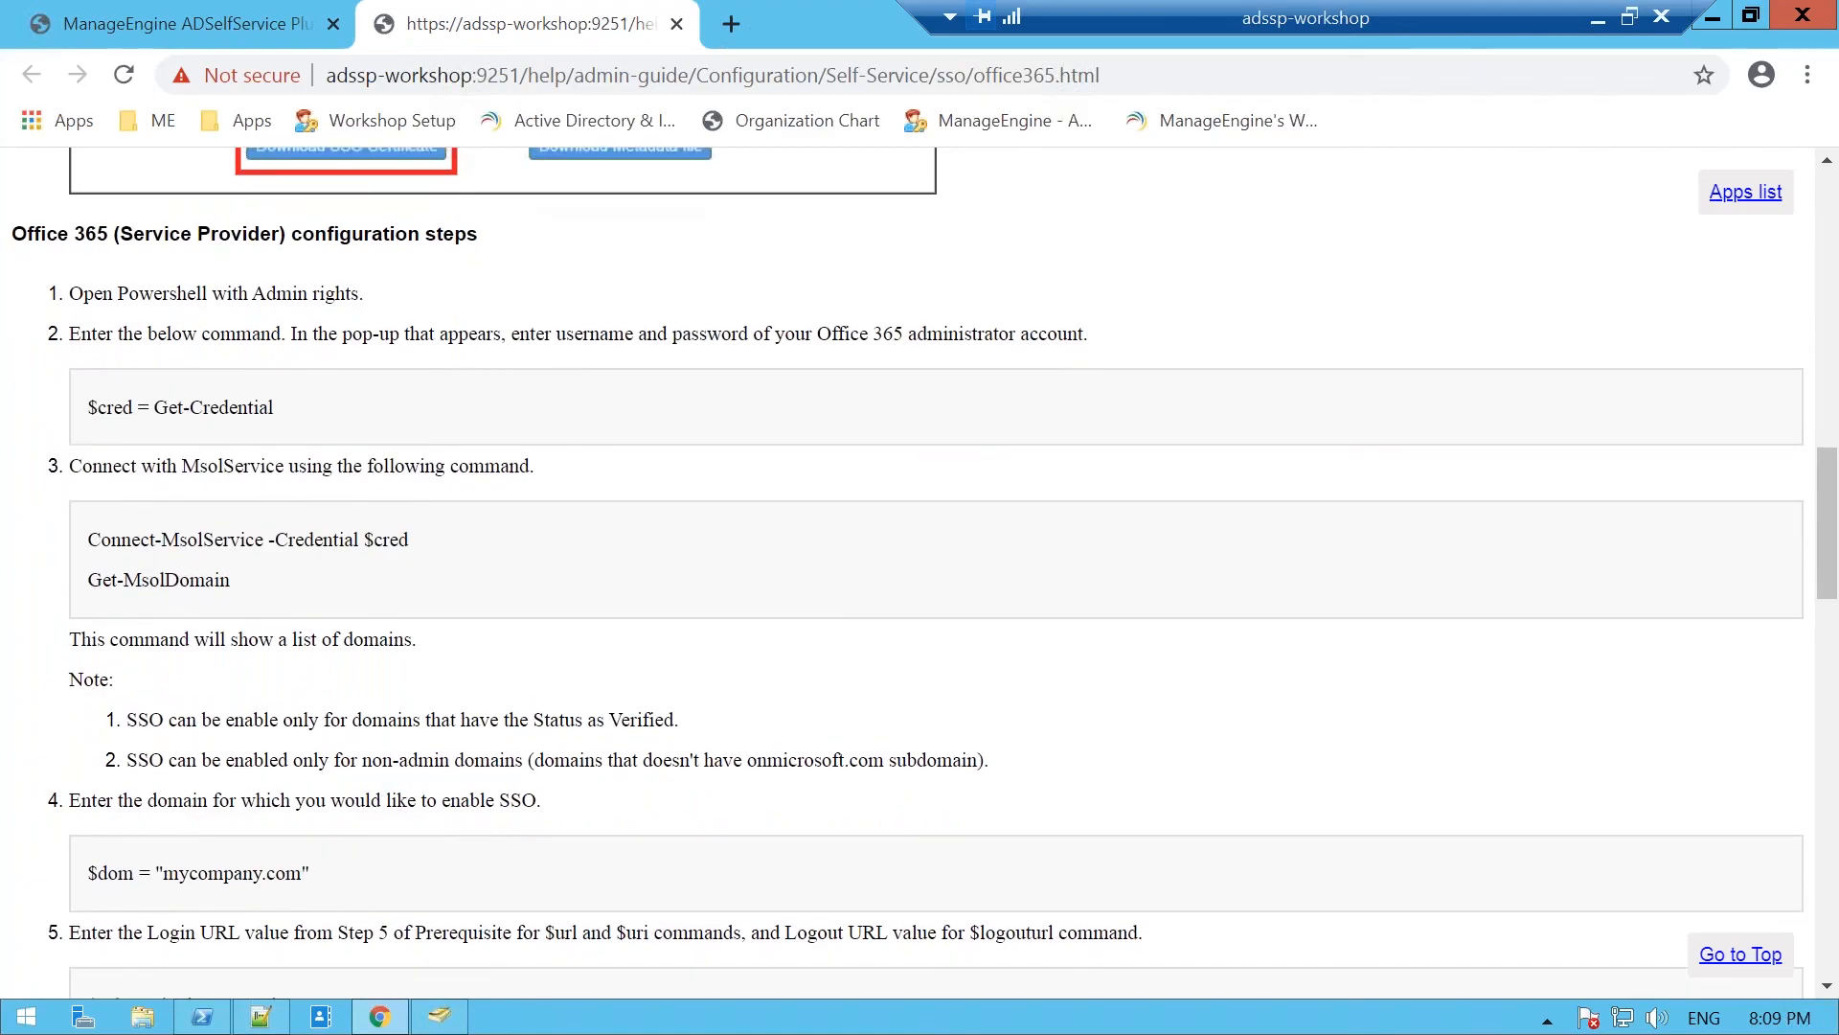
pyautogui.click(222, 1021)
pyautogui.scroll(2, 1243, 506)
pyautogui.scroll(7, 1245, 514)
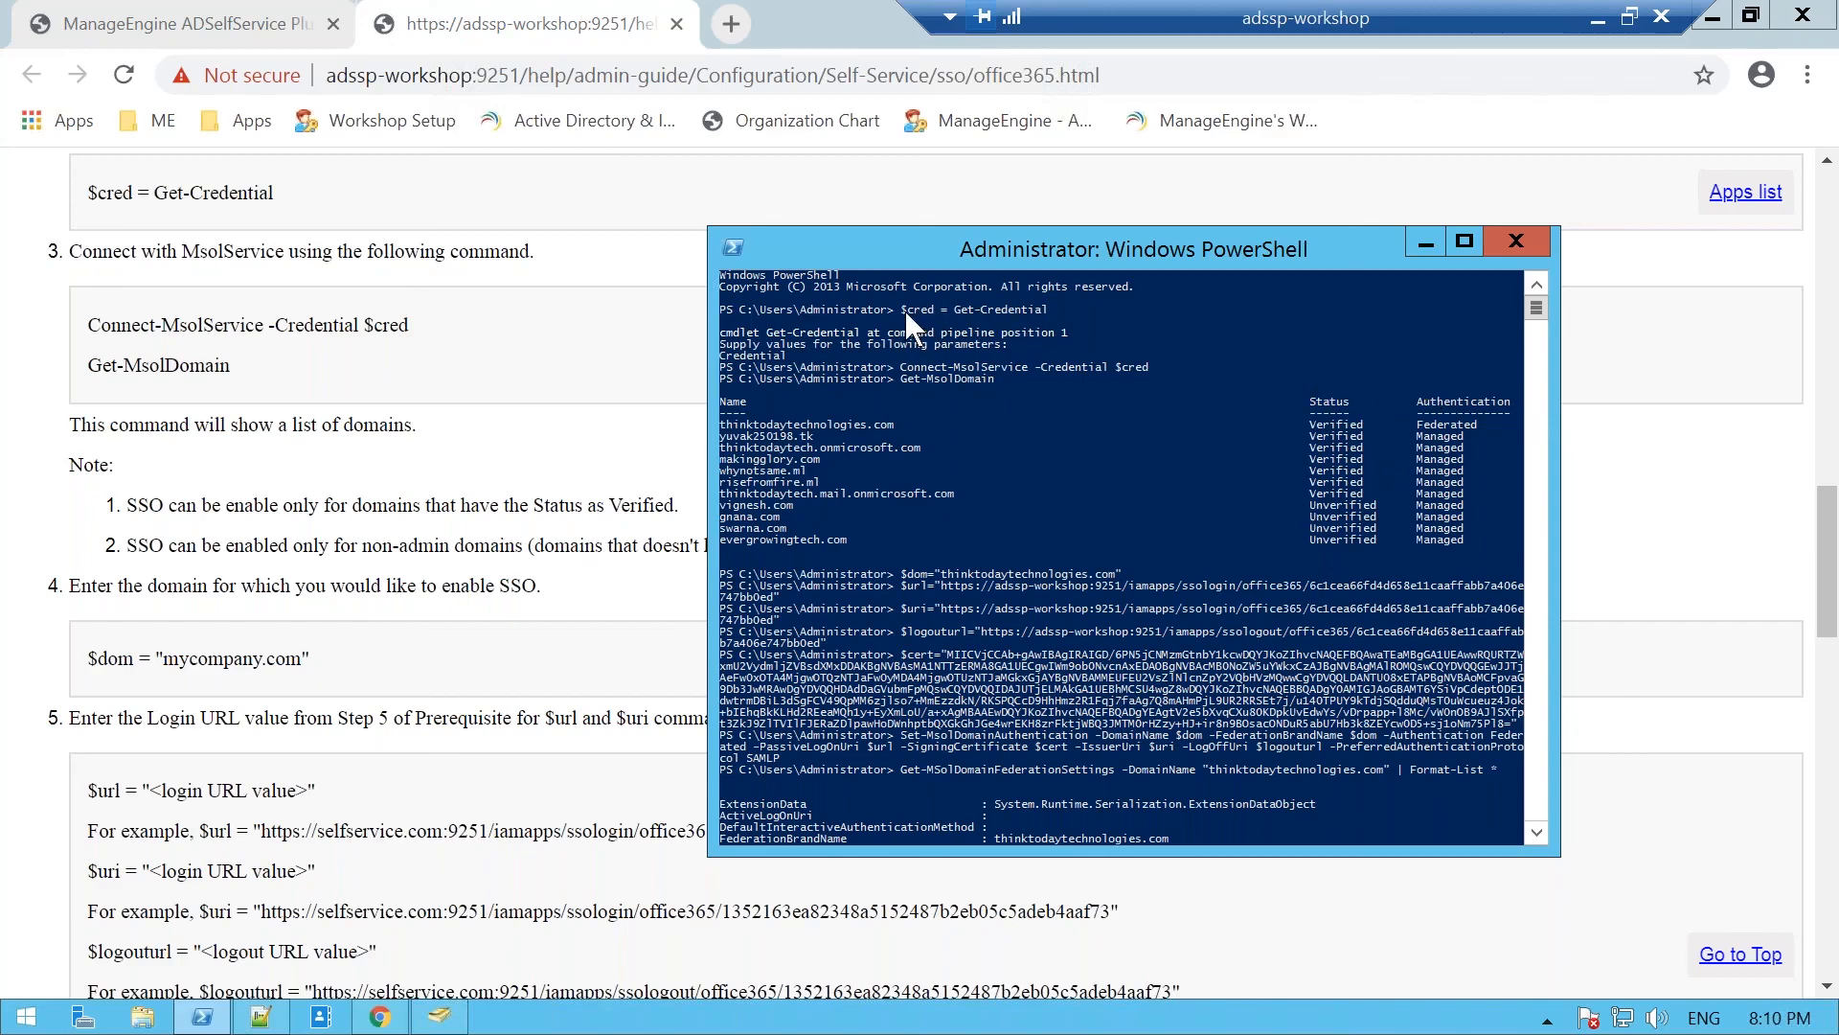
pyautogui.click(551, 289)
pyautogui.scroll(3, 288, 487)
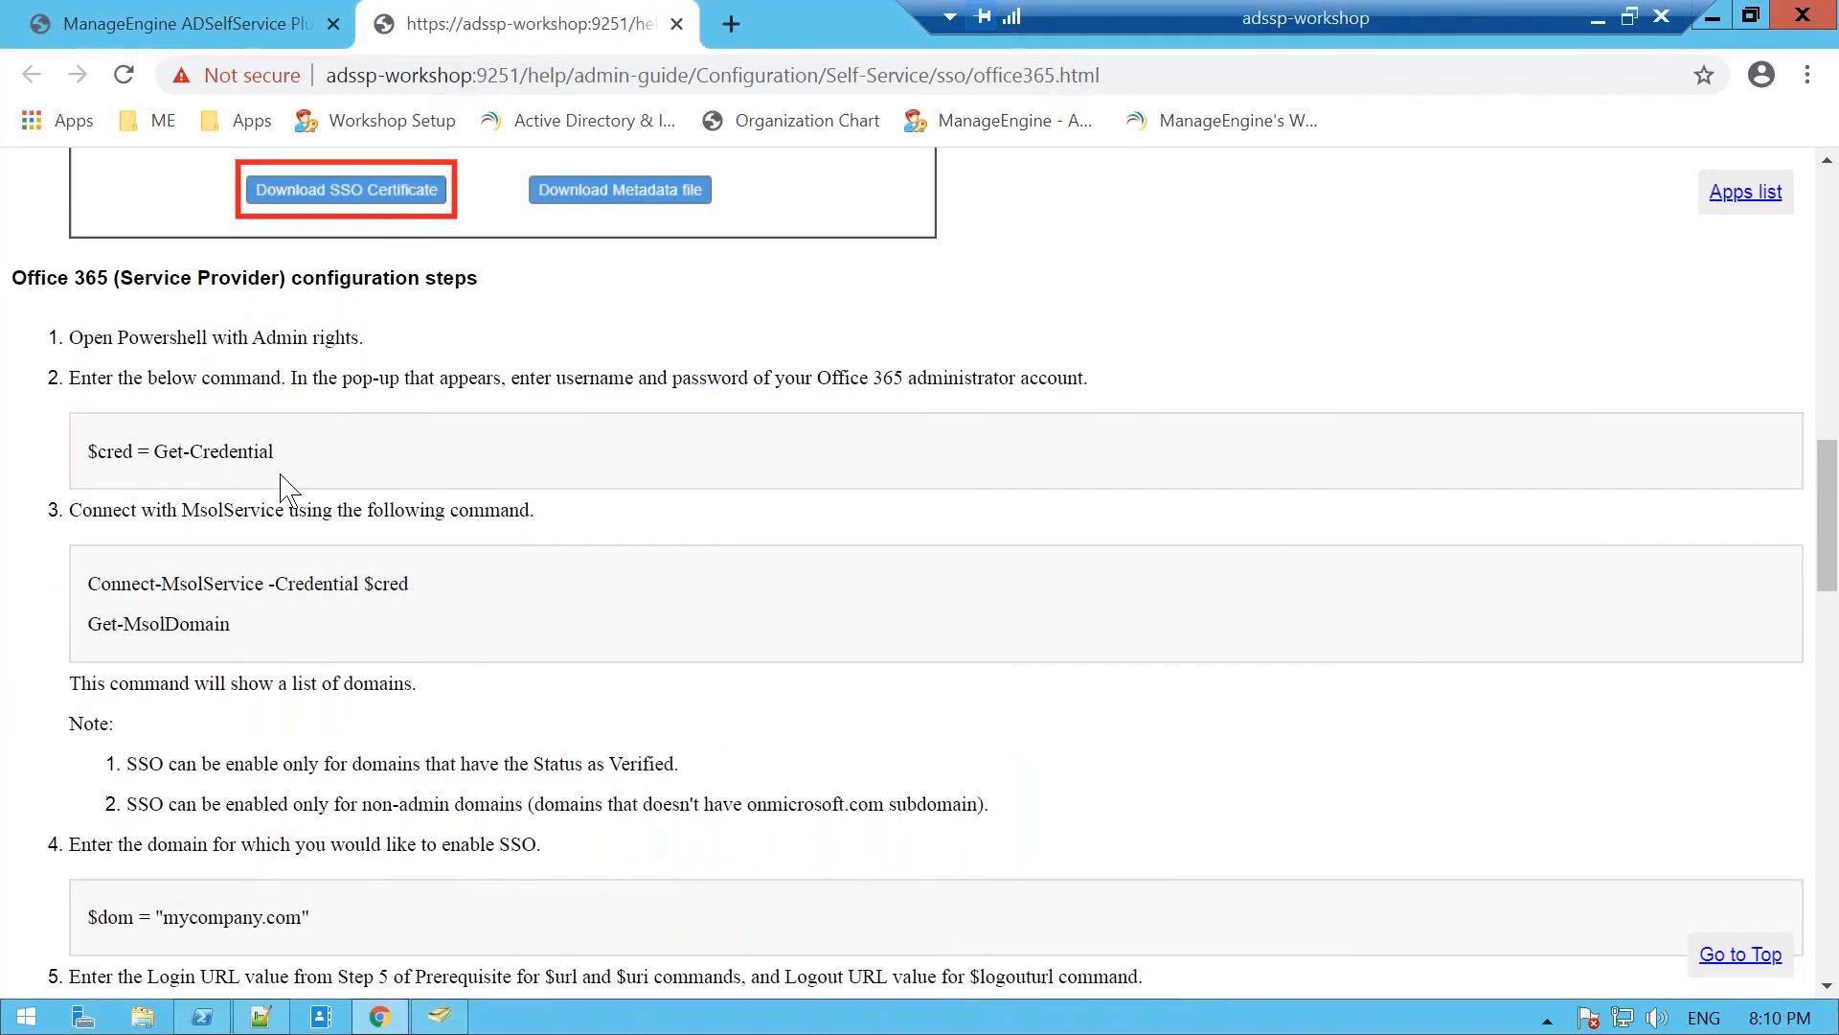
# Read through the Office 365 service provider configuration steps, highlighting the PowerShell requirement and the domain notes.
pyautogui.moveTo(113, 337); pyautogui.dragTo(364, 337)
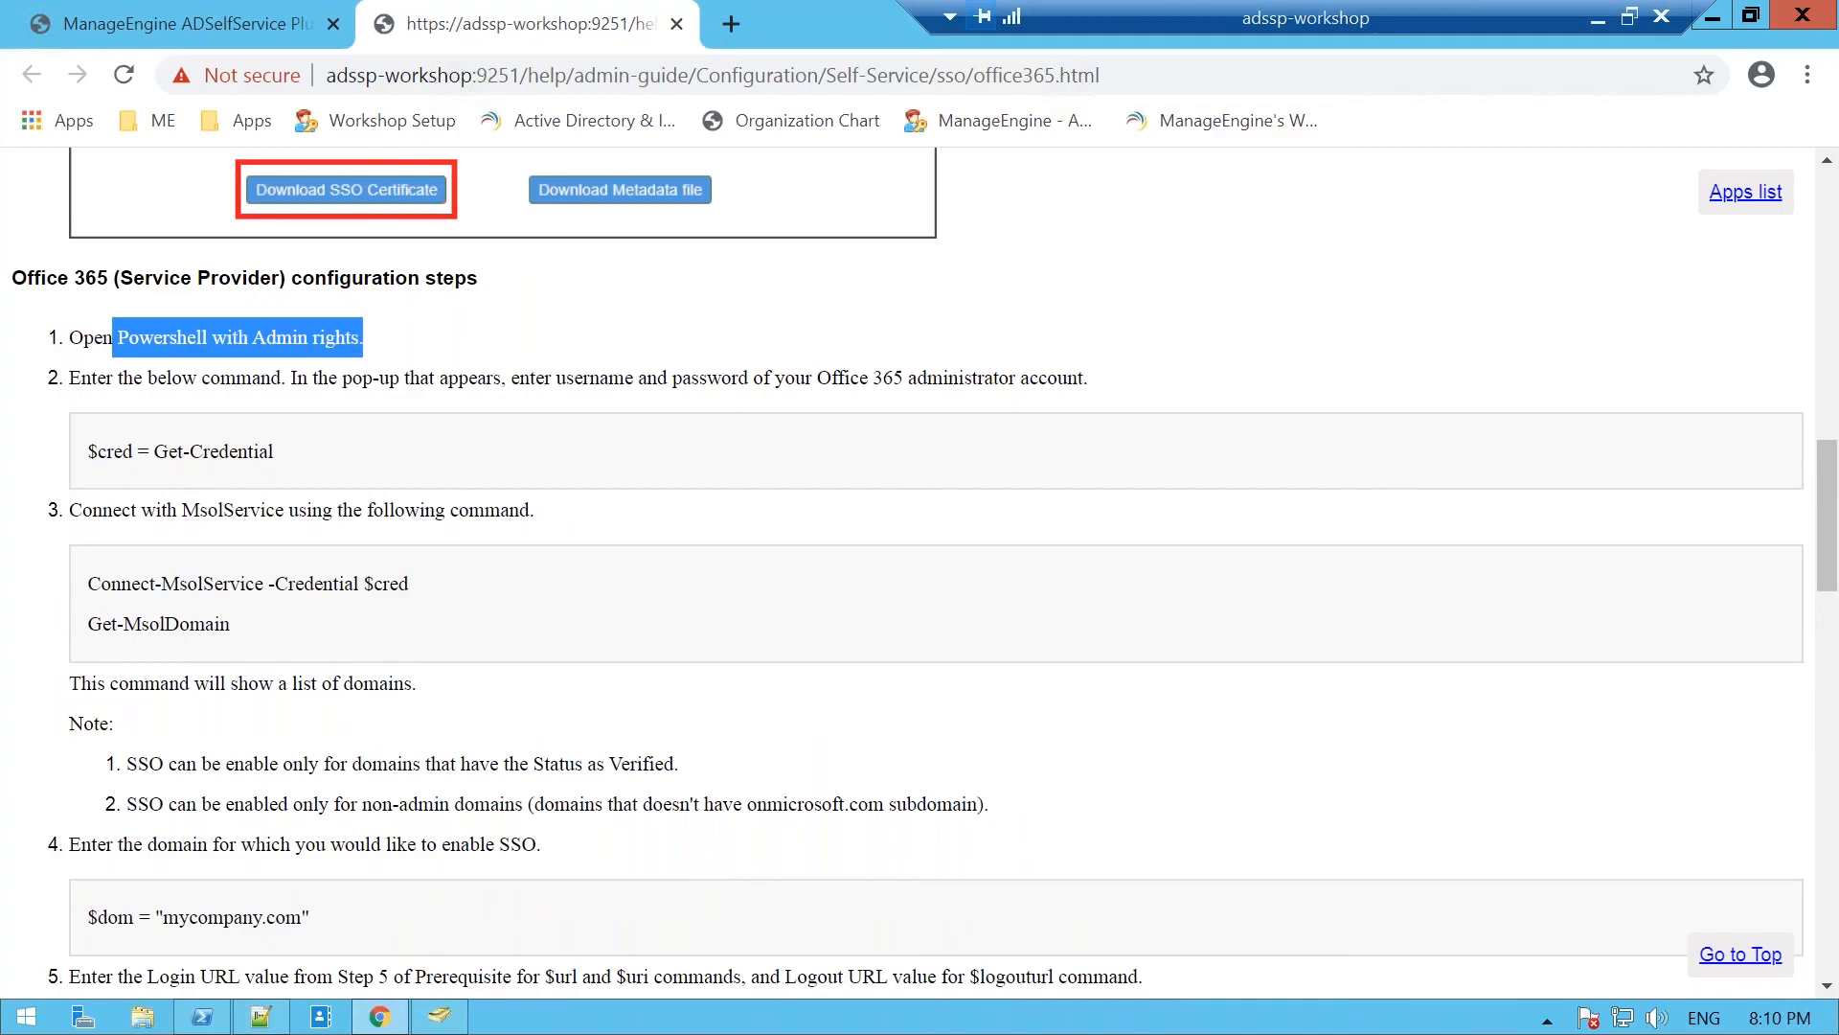
pyautogui.click(552, 496)
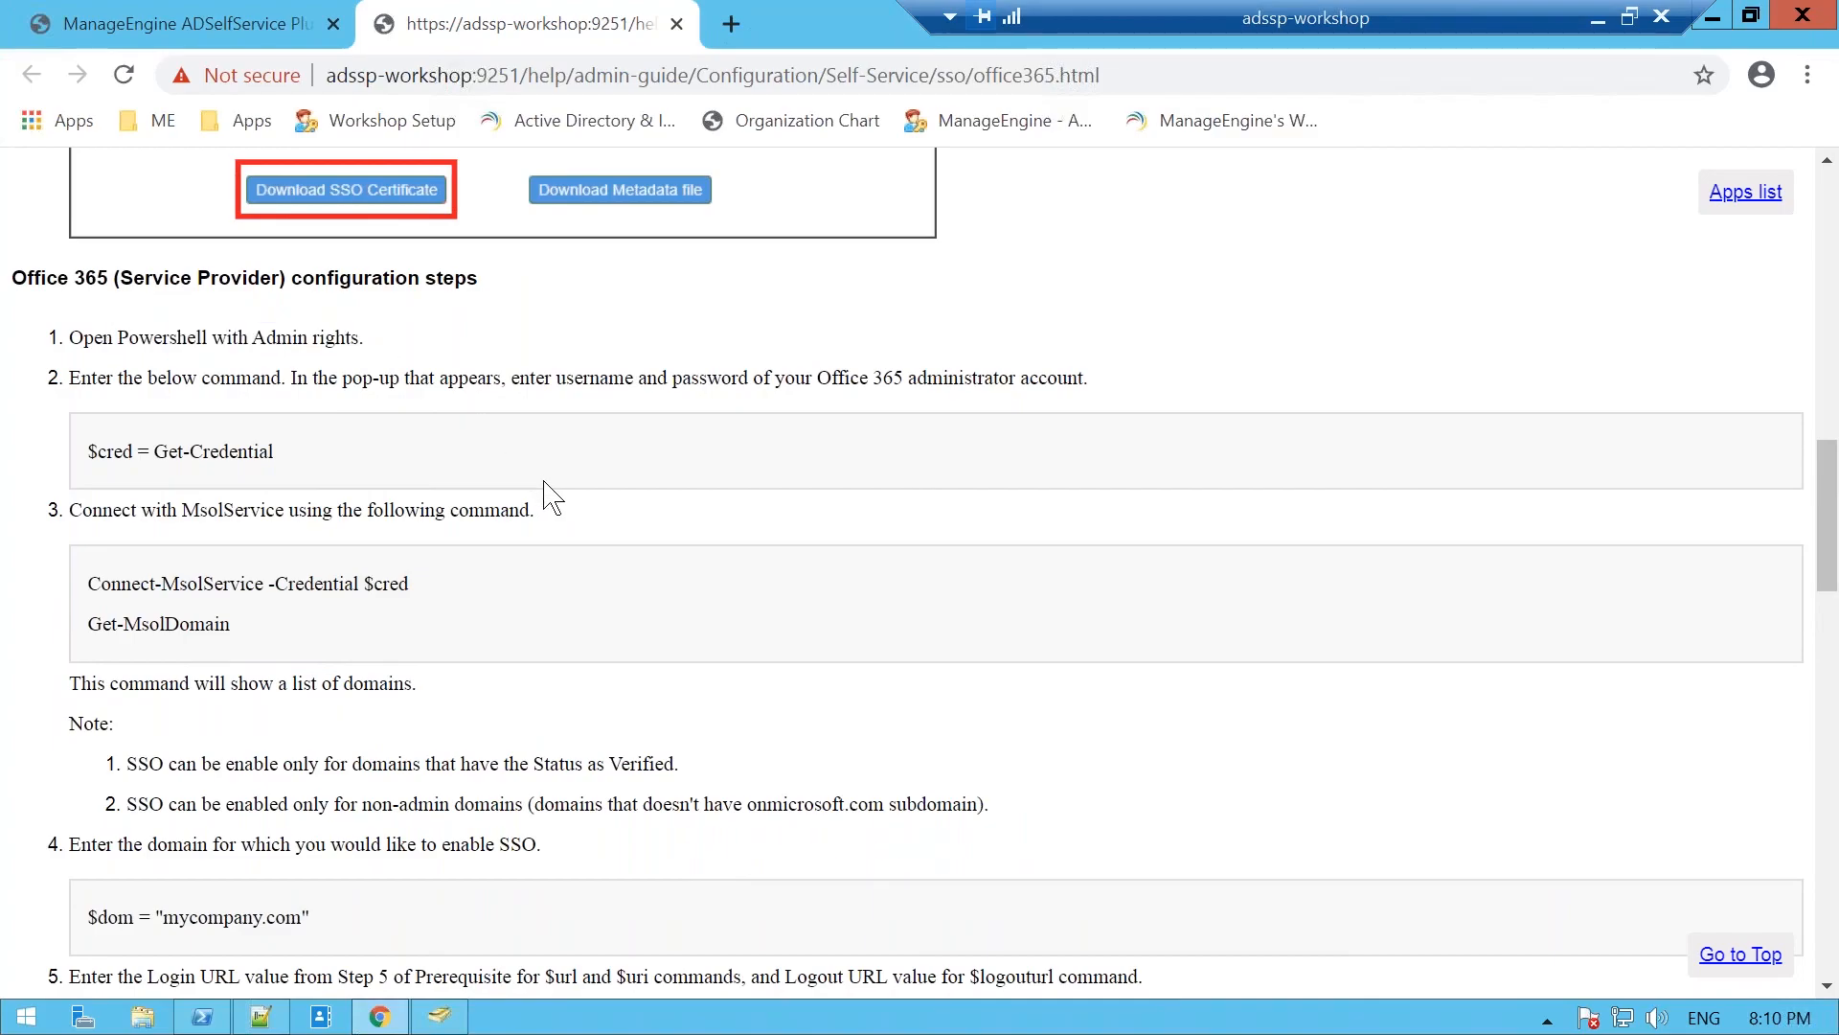
pyautogui.scroll(-2, 552, 496)
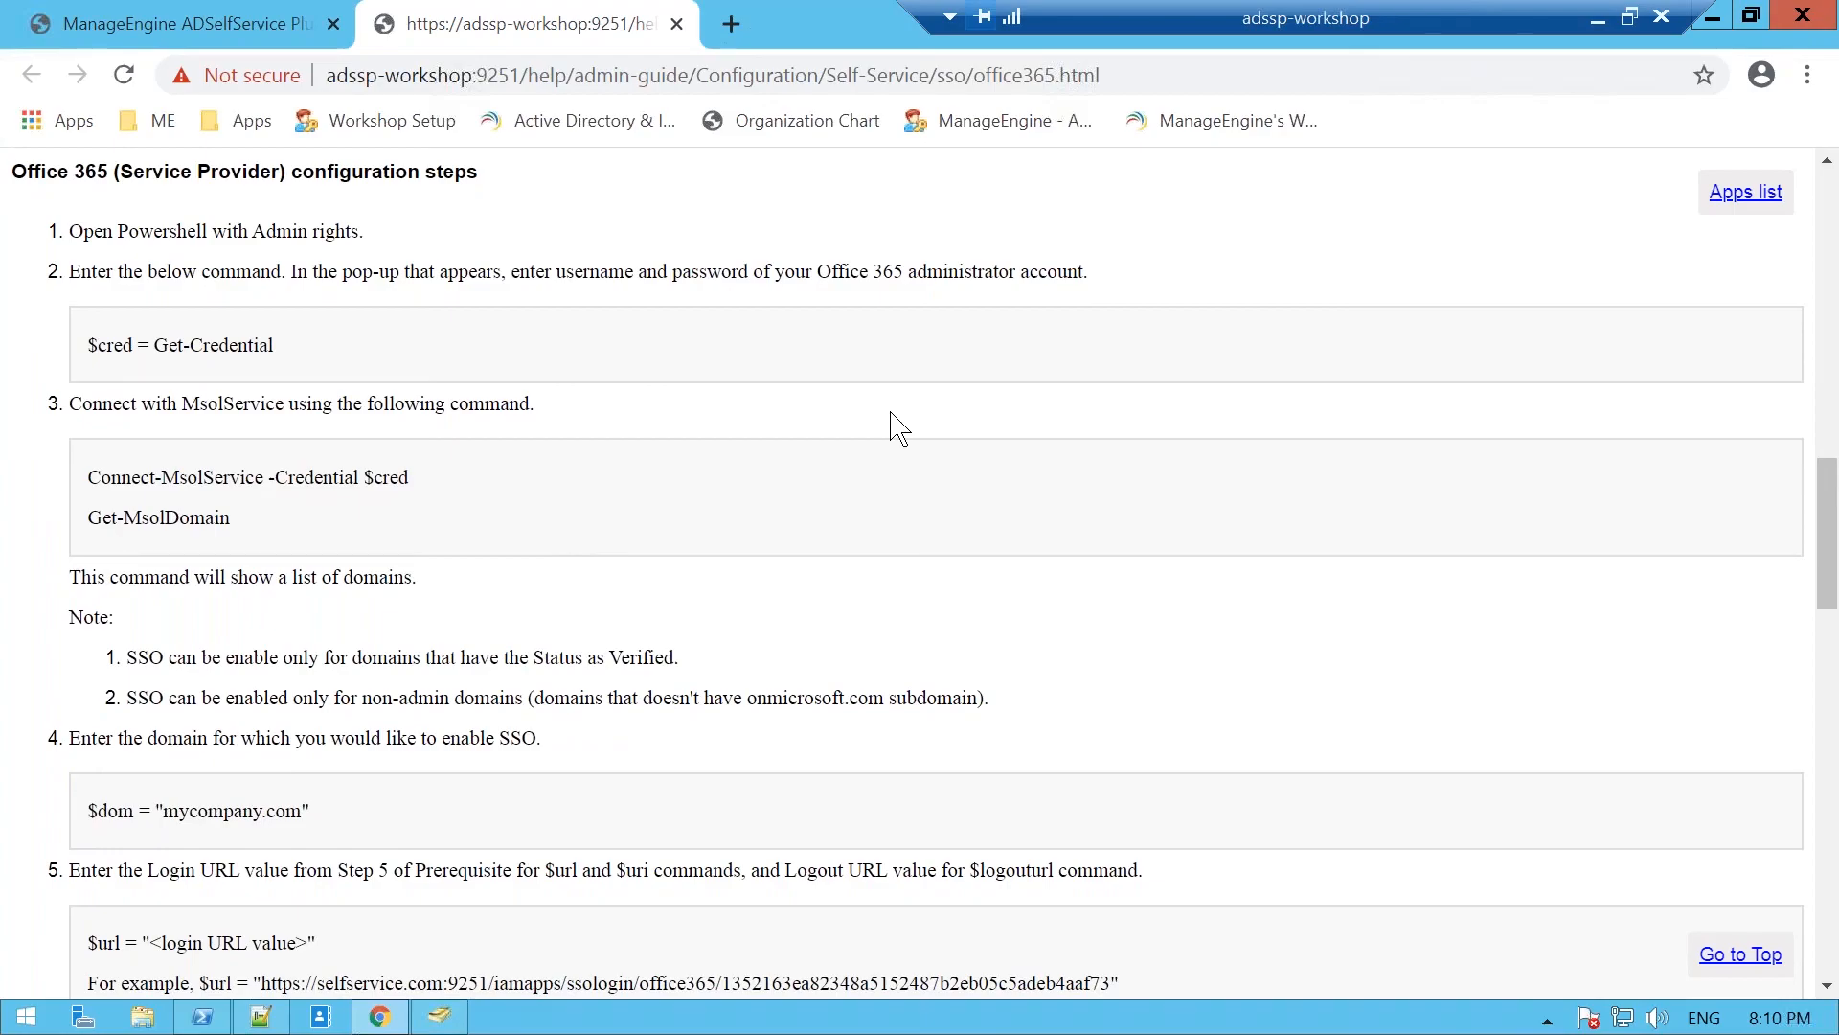
pyautogui.scroll(-1, 891, 423)
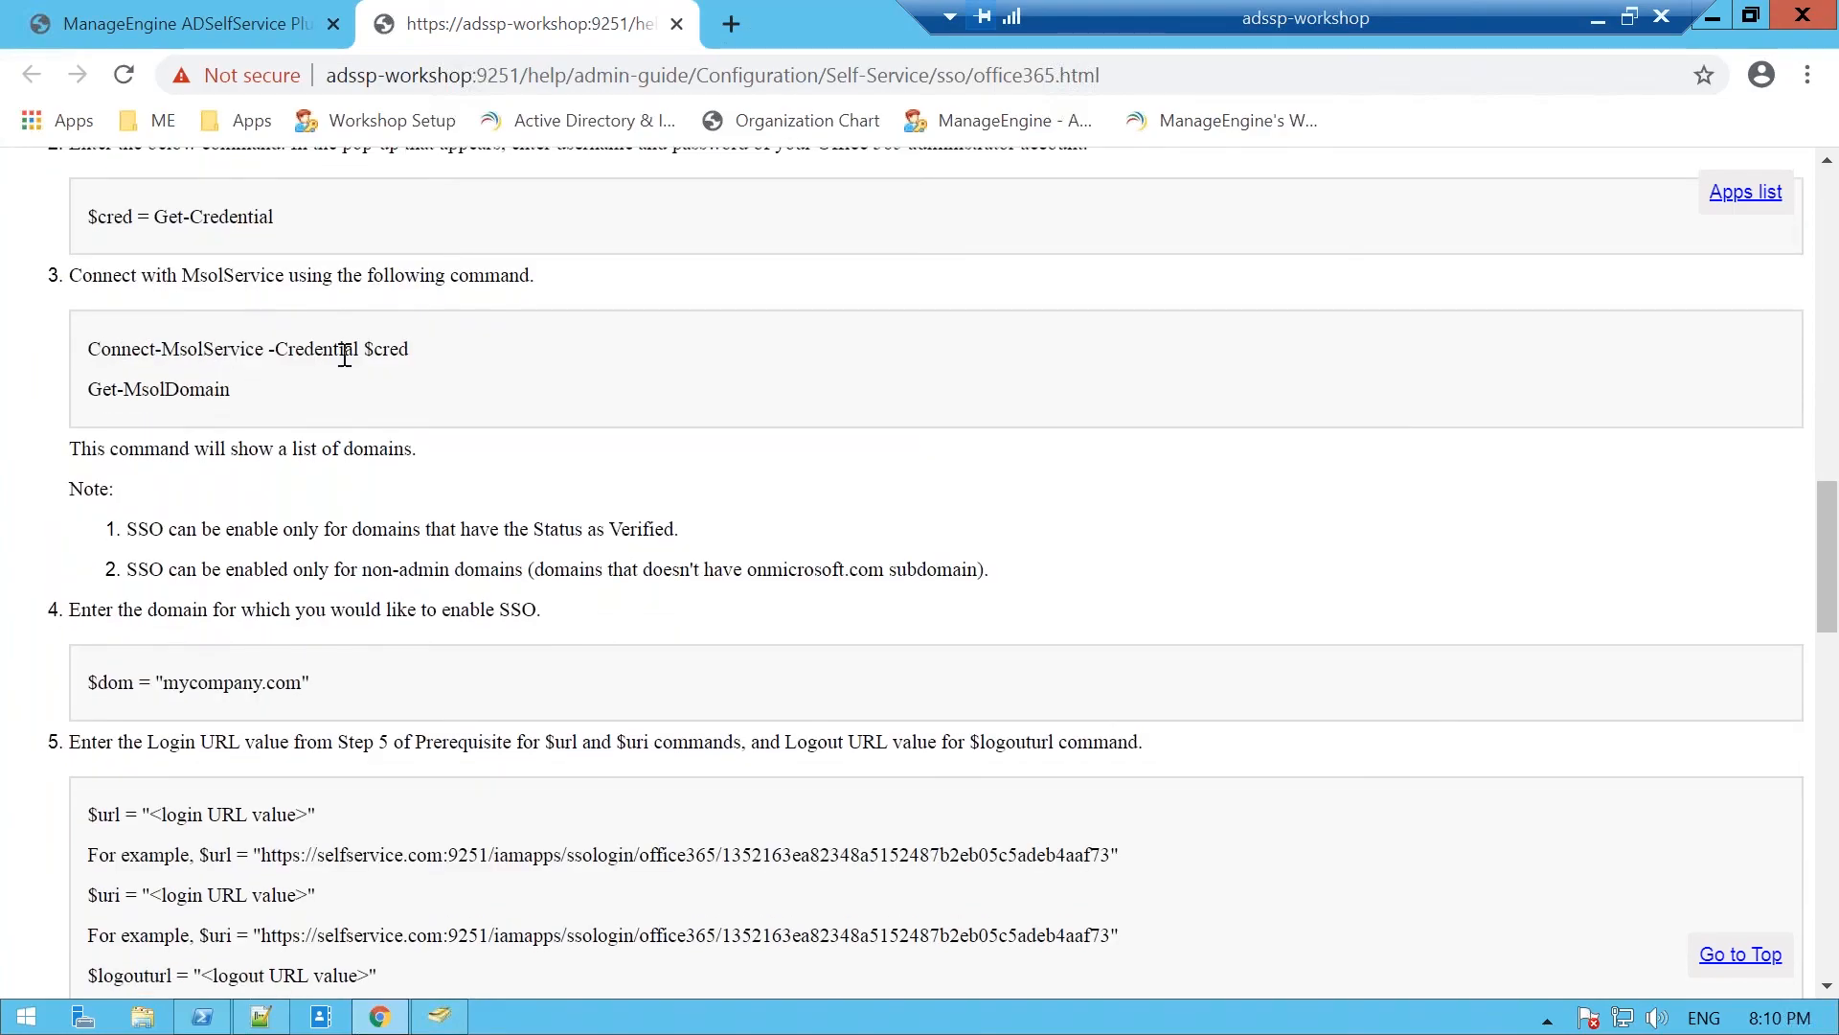
pyautogui.scroll(-2, 345, 355)
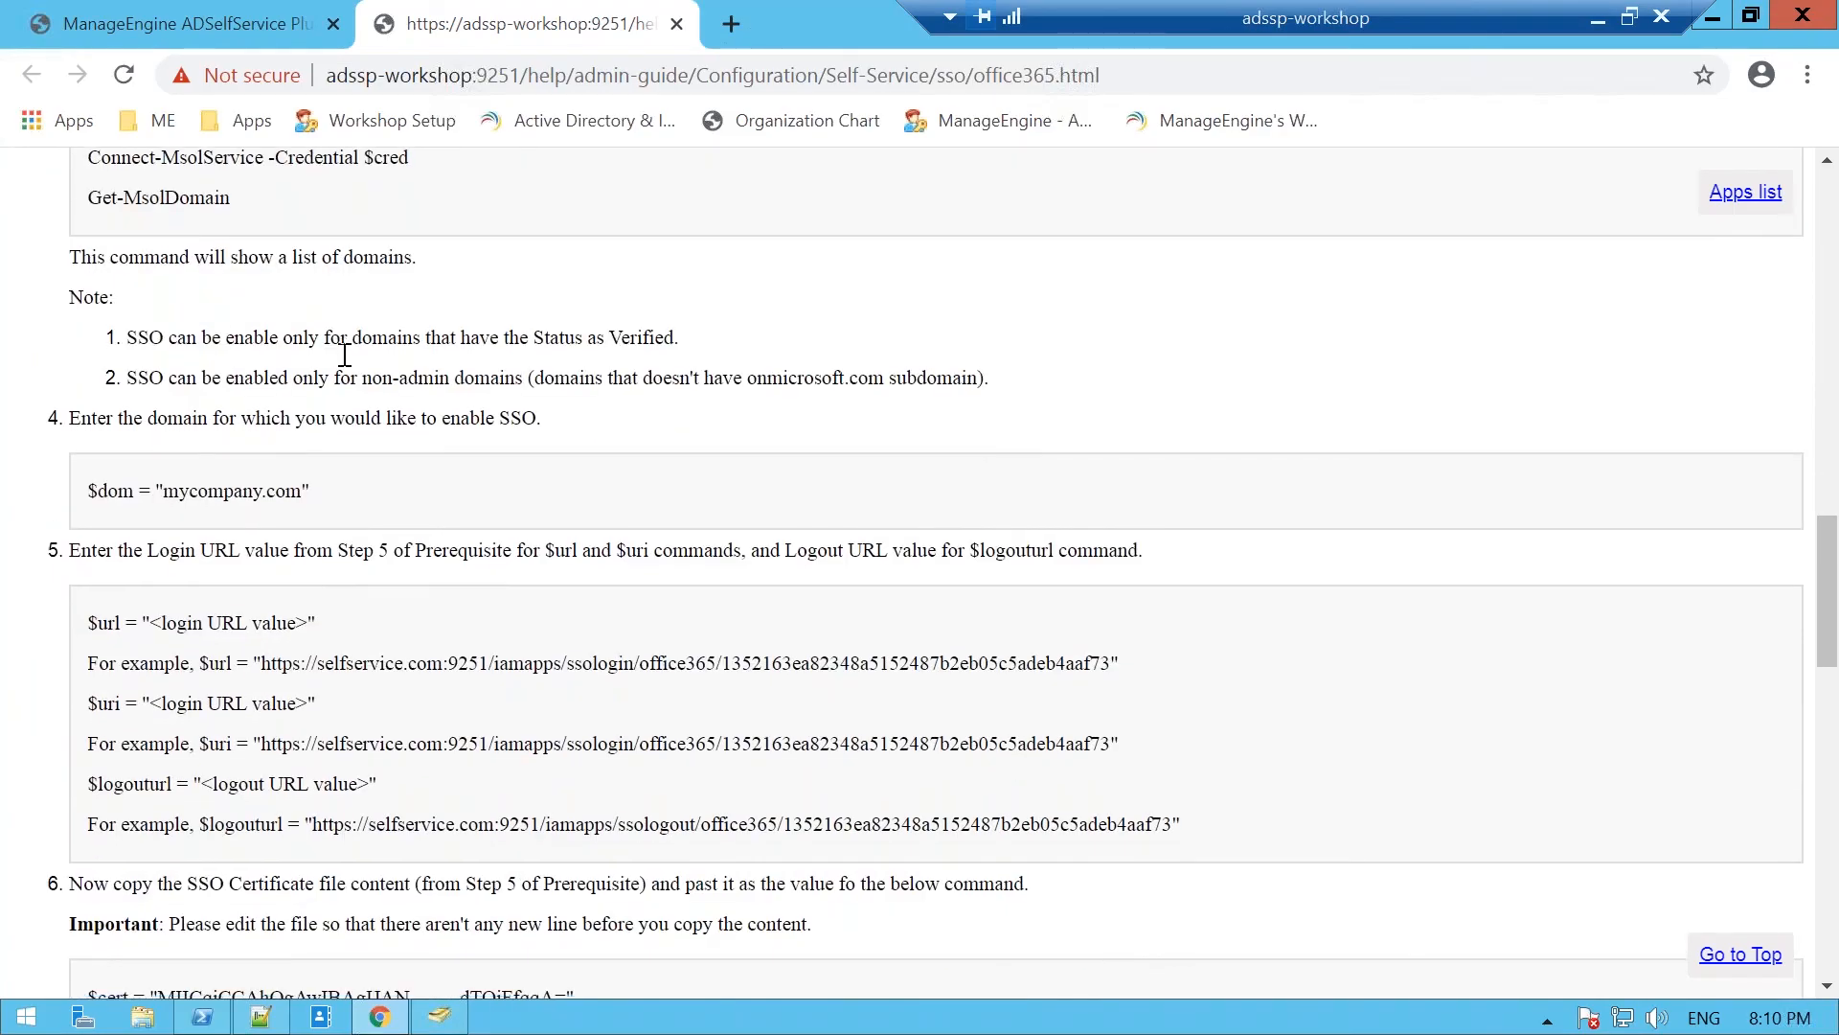
pyautogui.moveTo(68, 282); pyautogui.dragTo(714, 416)
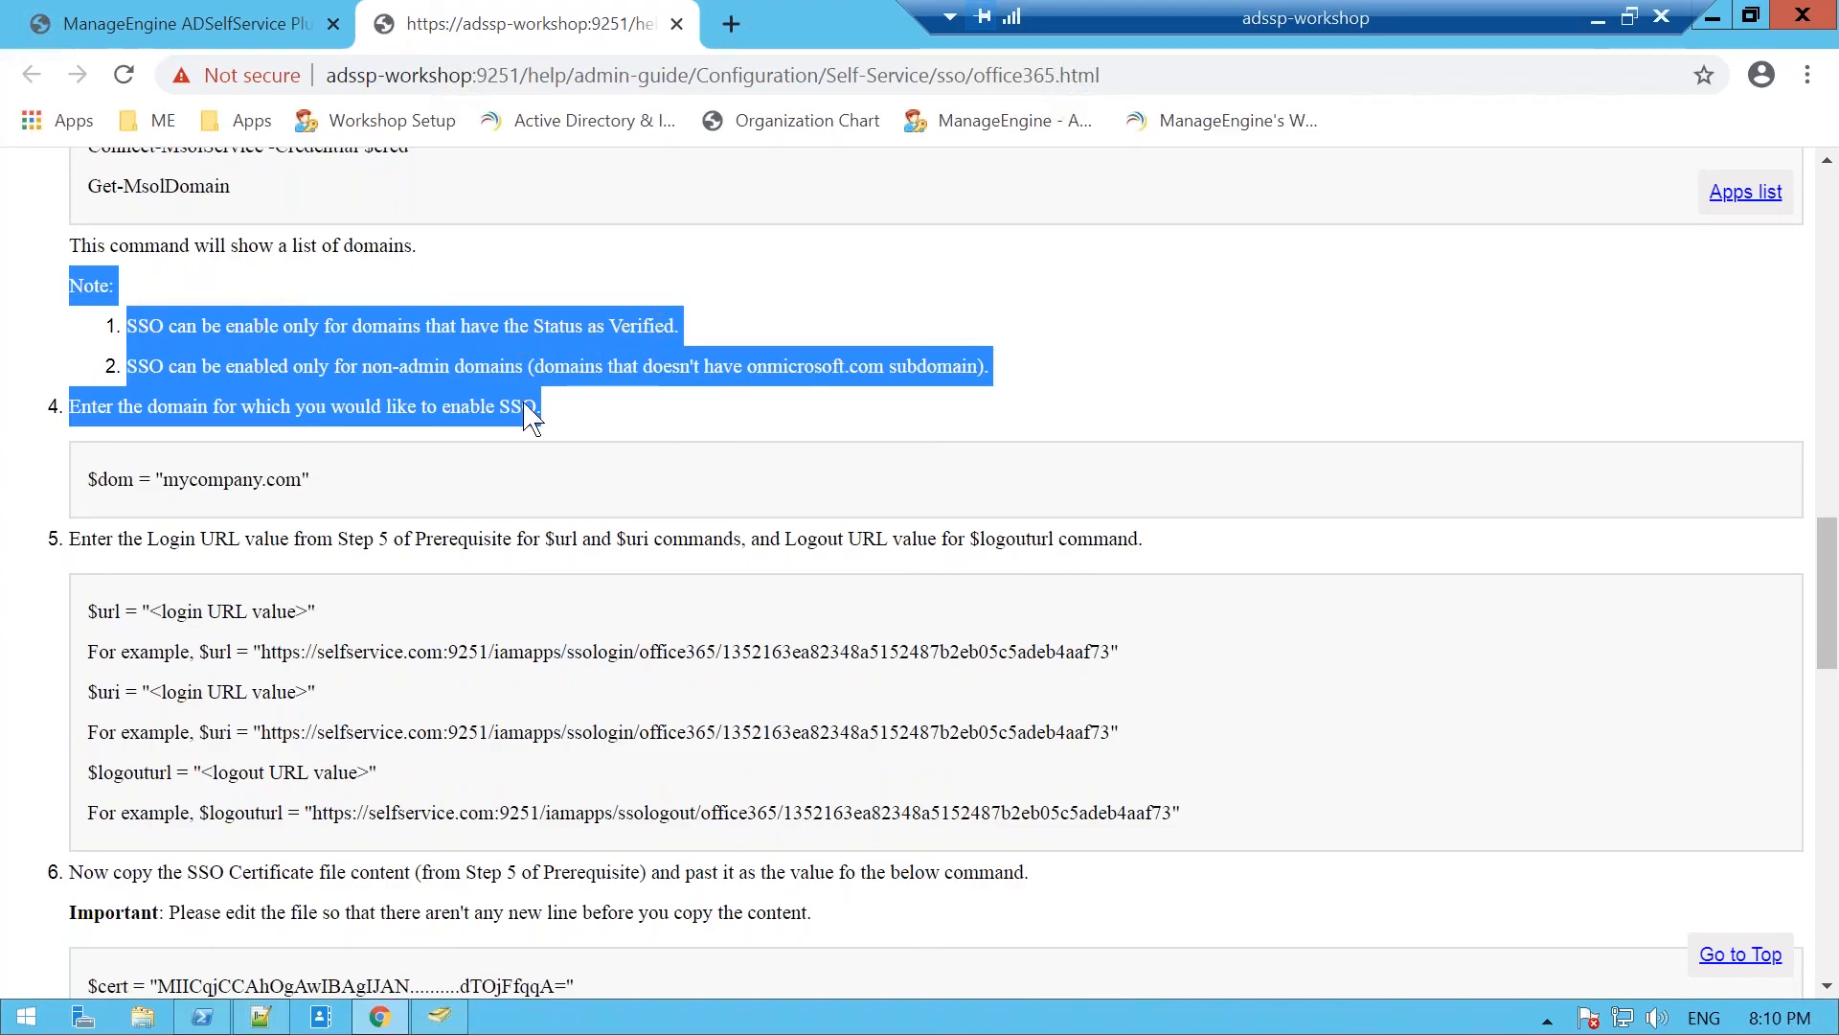
pyautogui.click(581, 414)
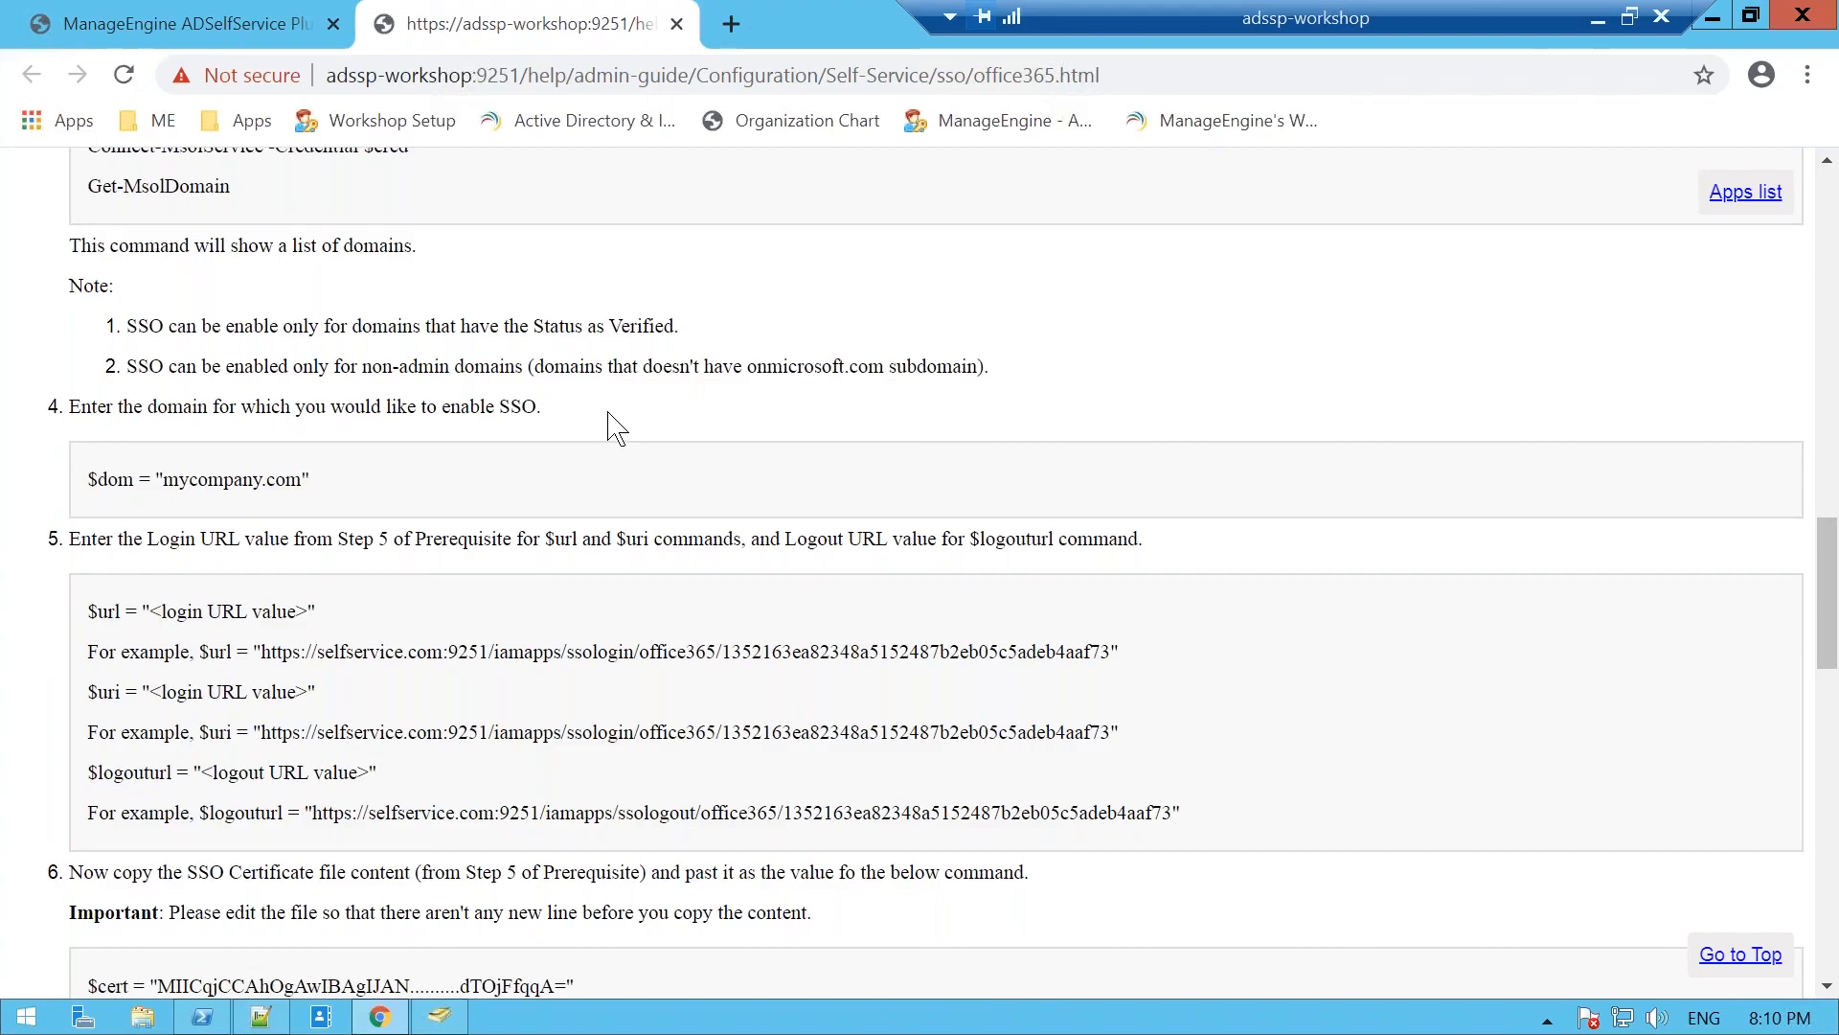
pyautogui.scroll(-1, 607, 421)
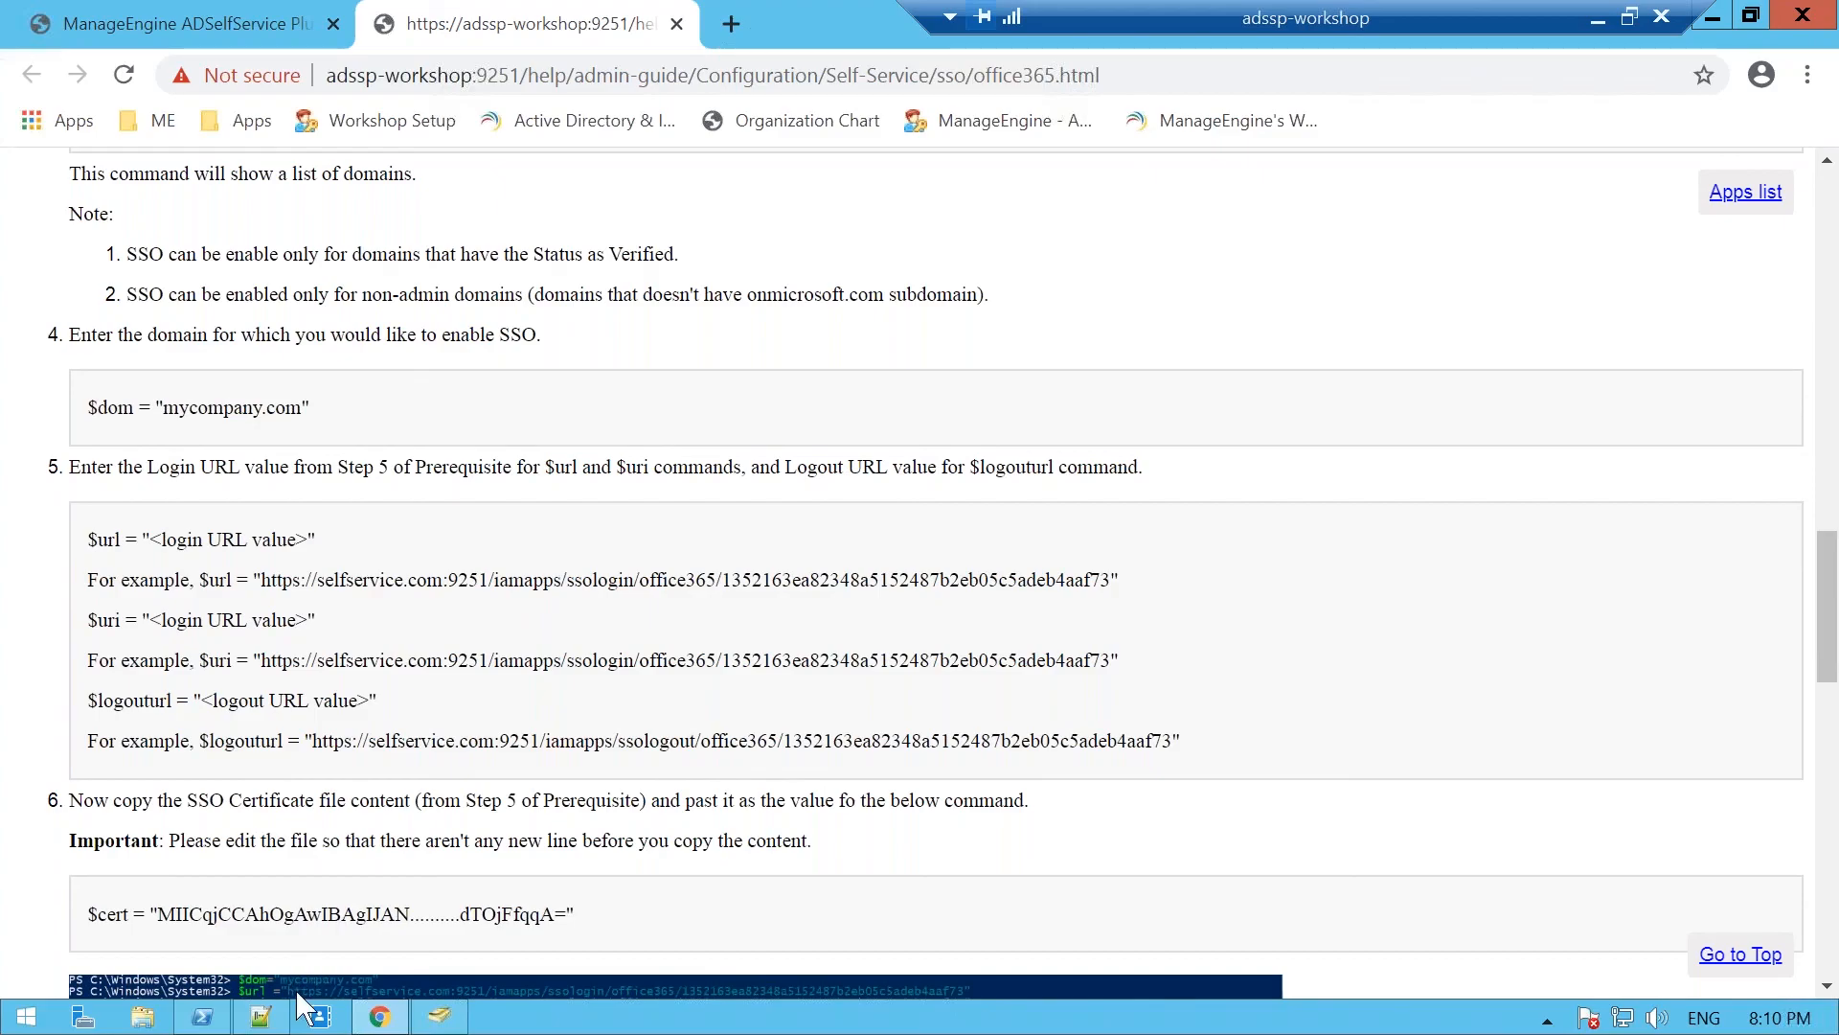
# Review the executed PowerShell commands, the SSO details dialog and the saved Office 365 SSO script in the text editor.
pyautogui.click(202, 1015)
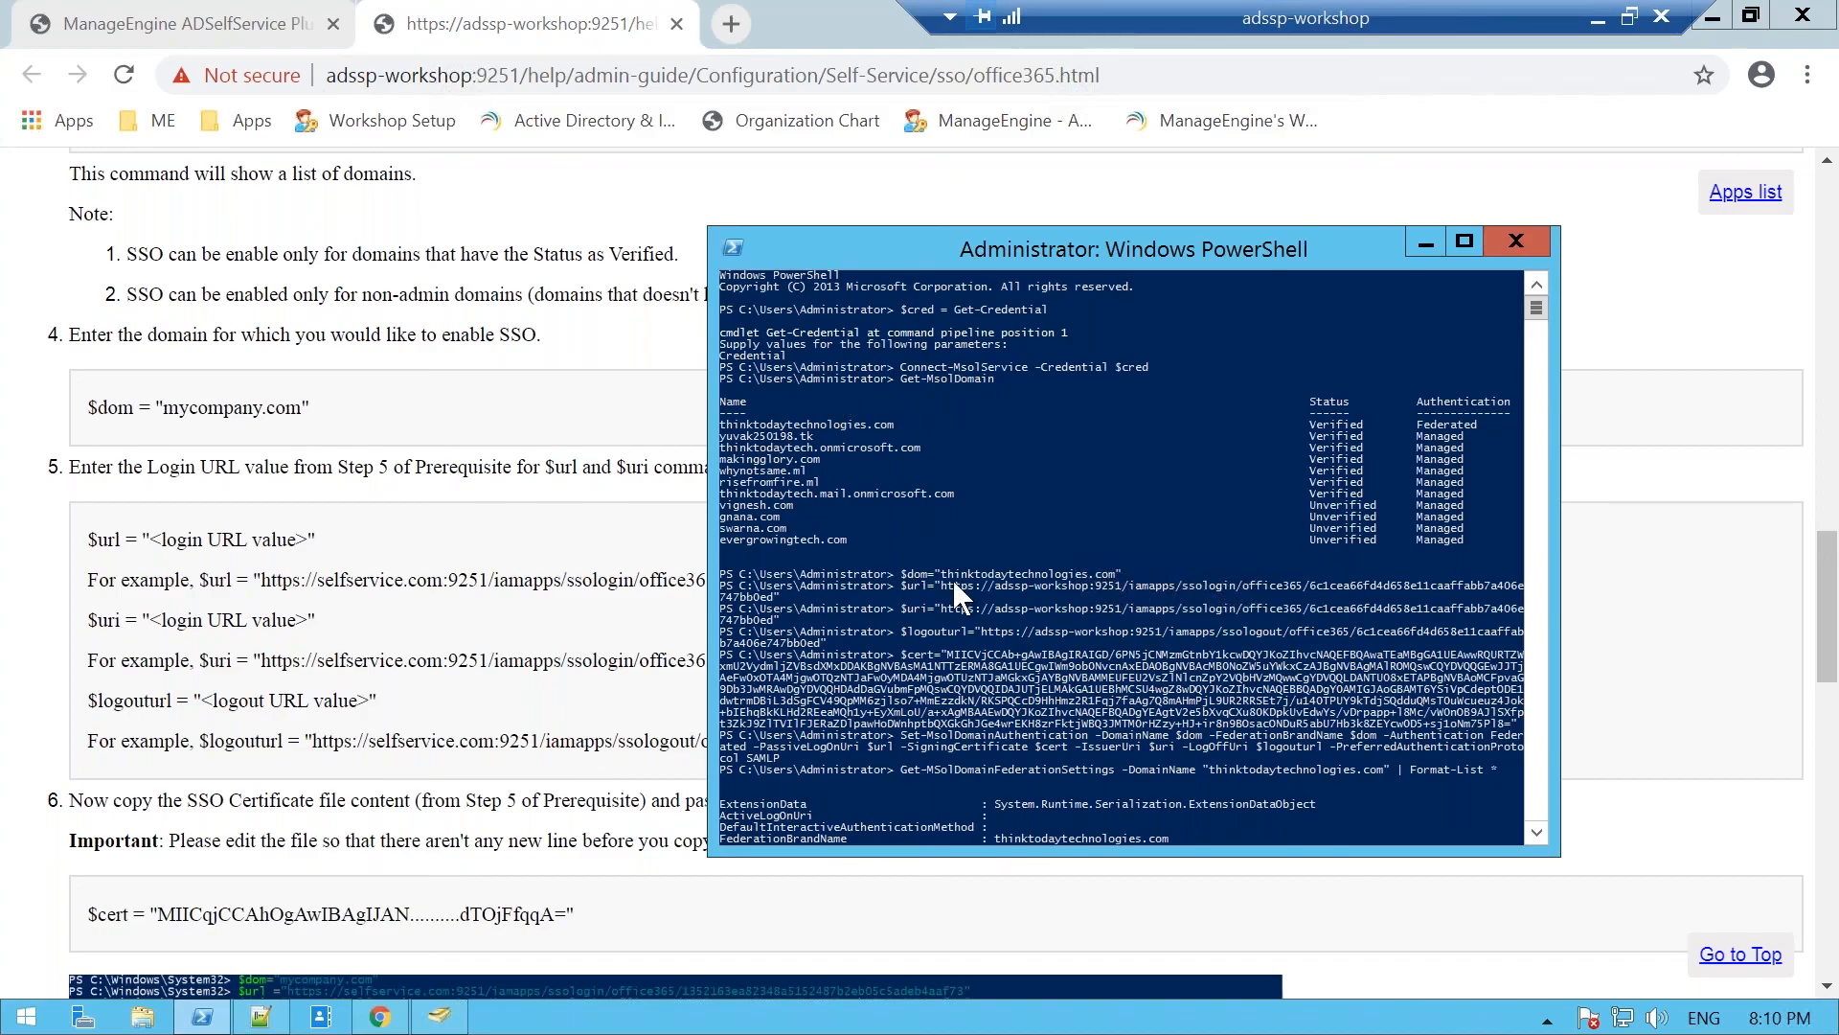
pyautogui.moveTo(935, 573); pyautogui.dragTo(1119, 587)
pyautogui.click(1113, 564)
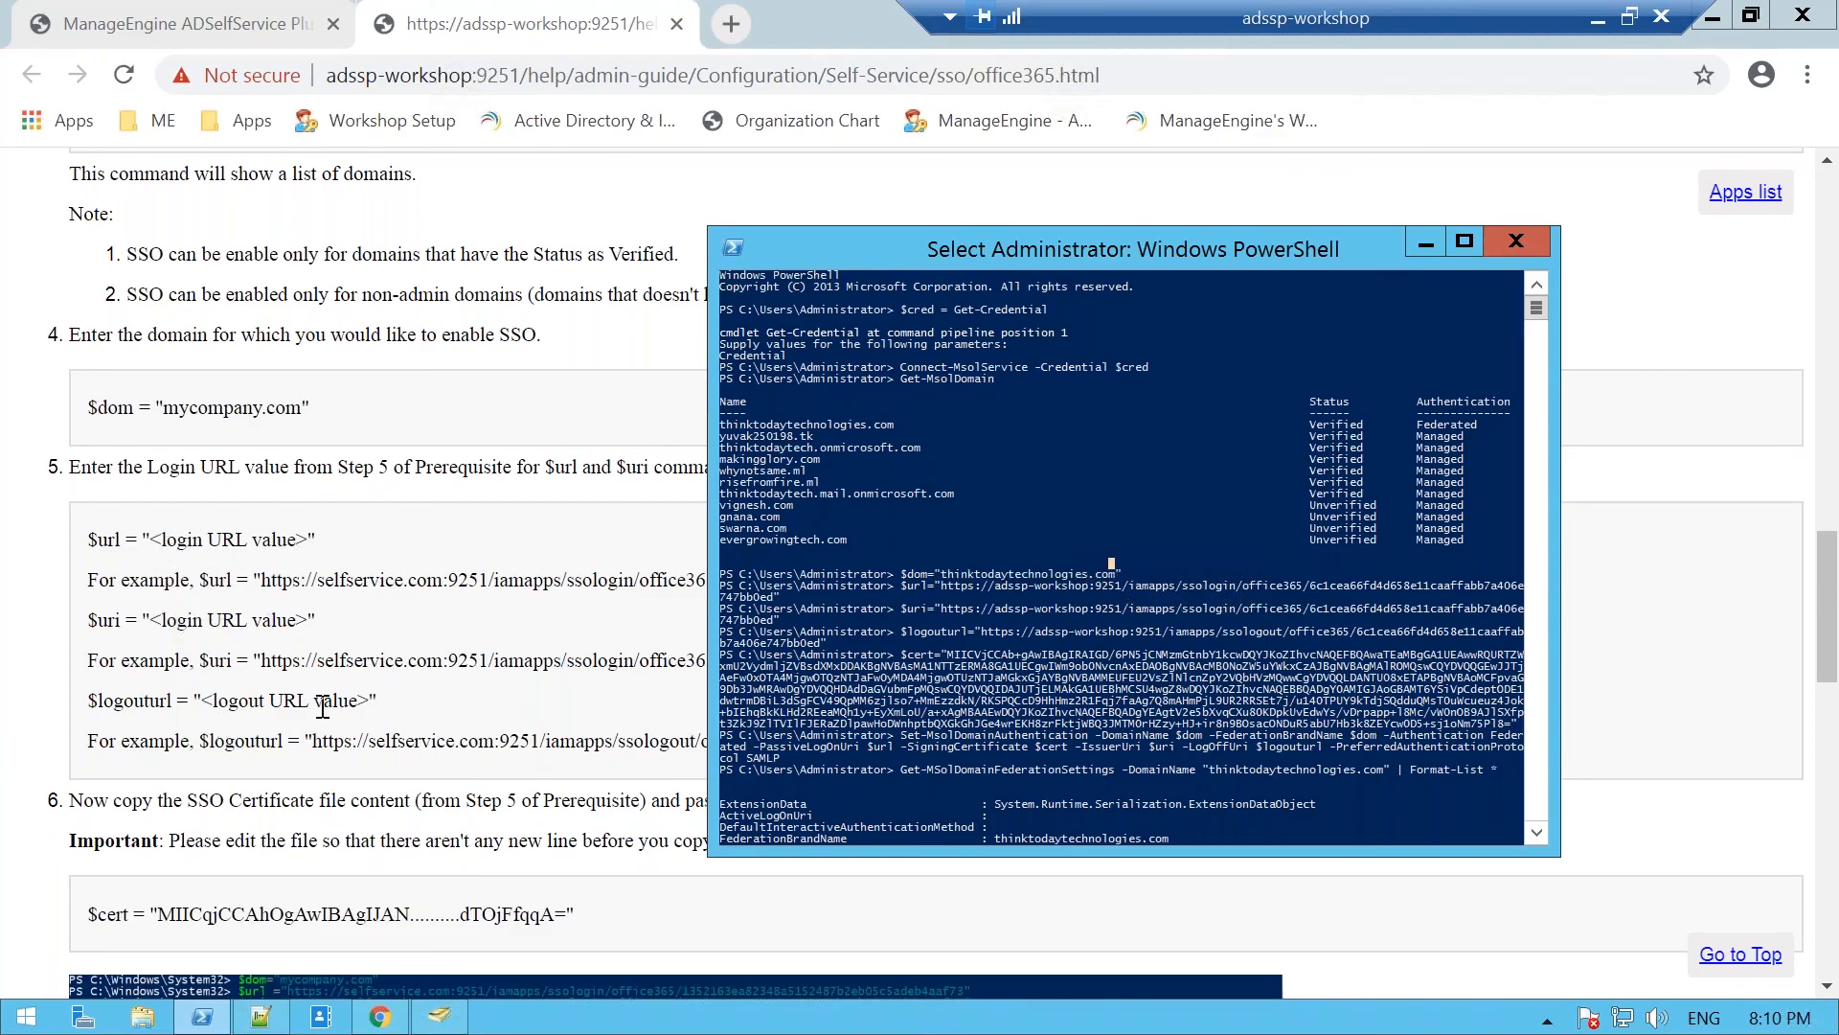
pyautogui.click(182, 17)
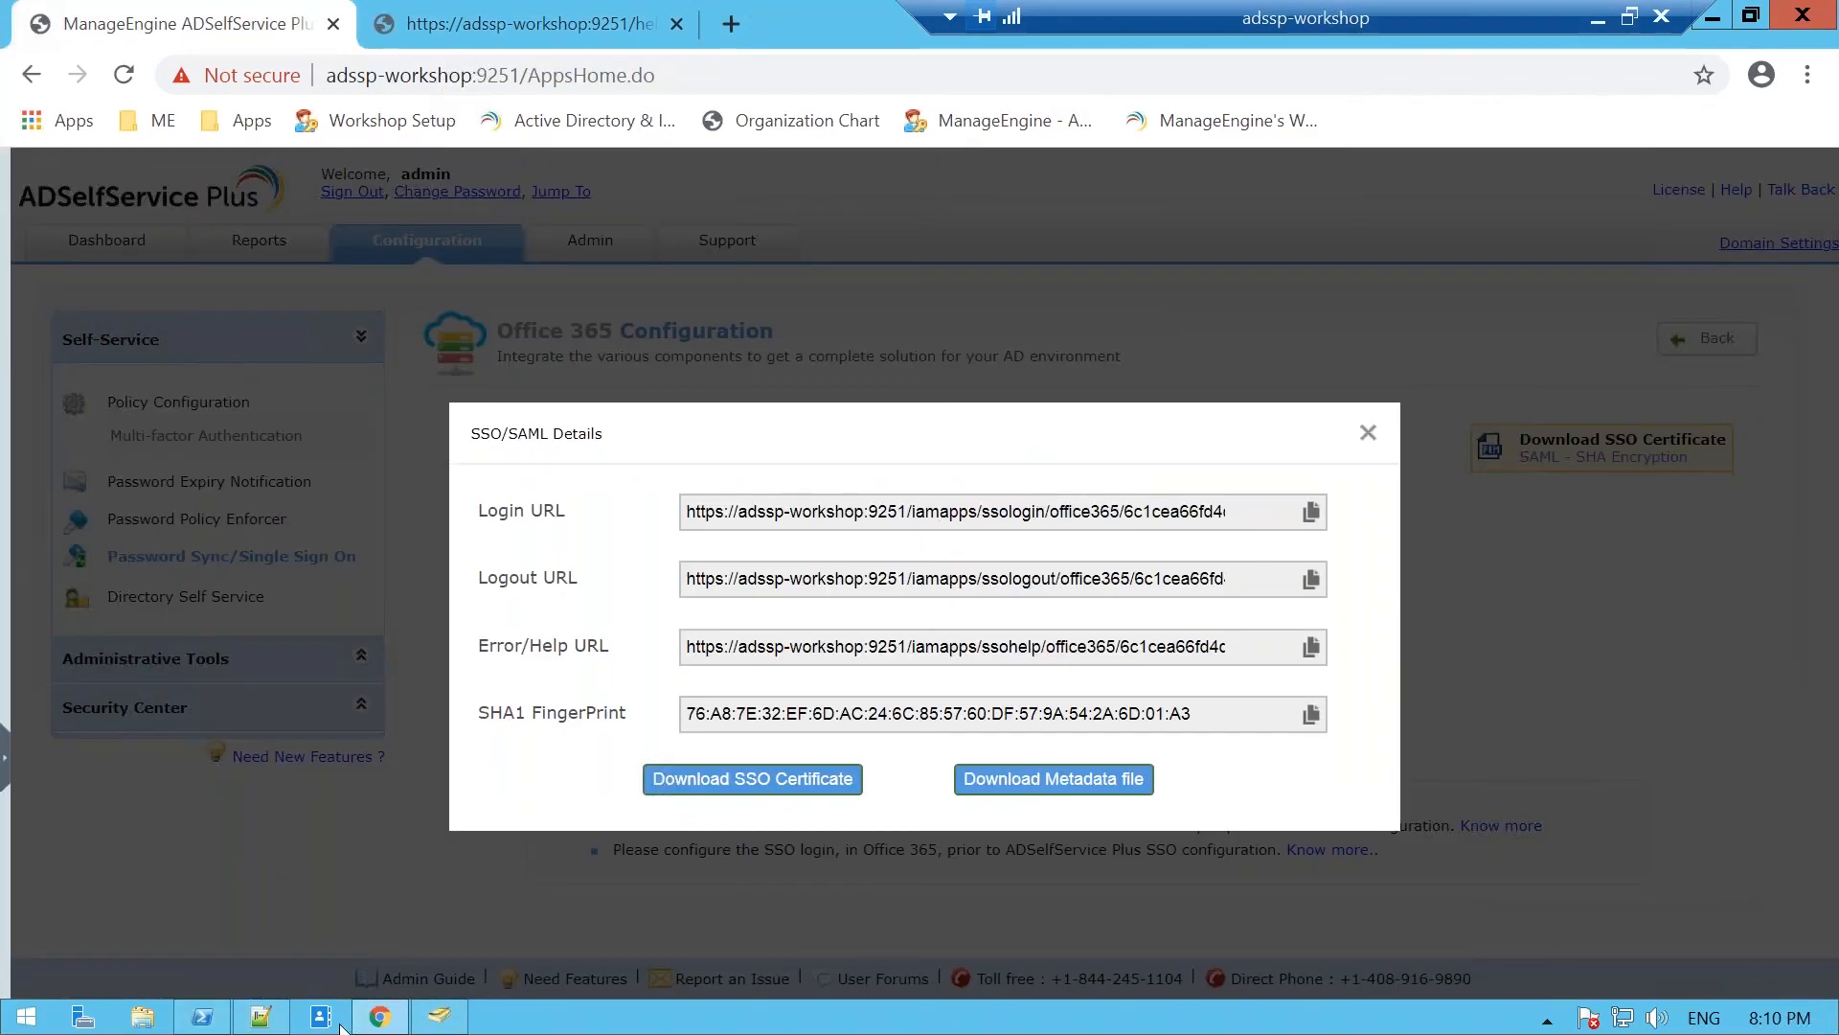
pyautogui.click(259, 1019)
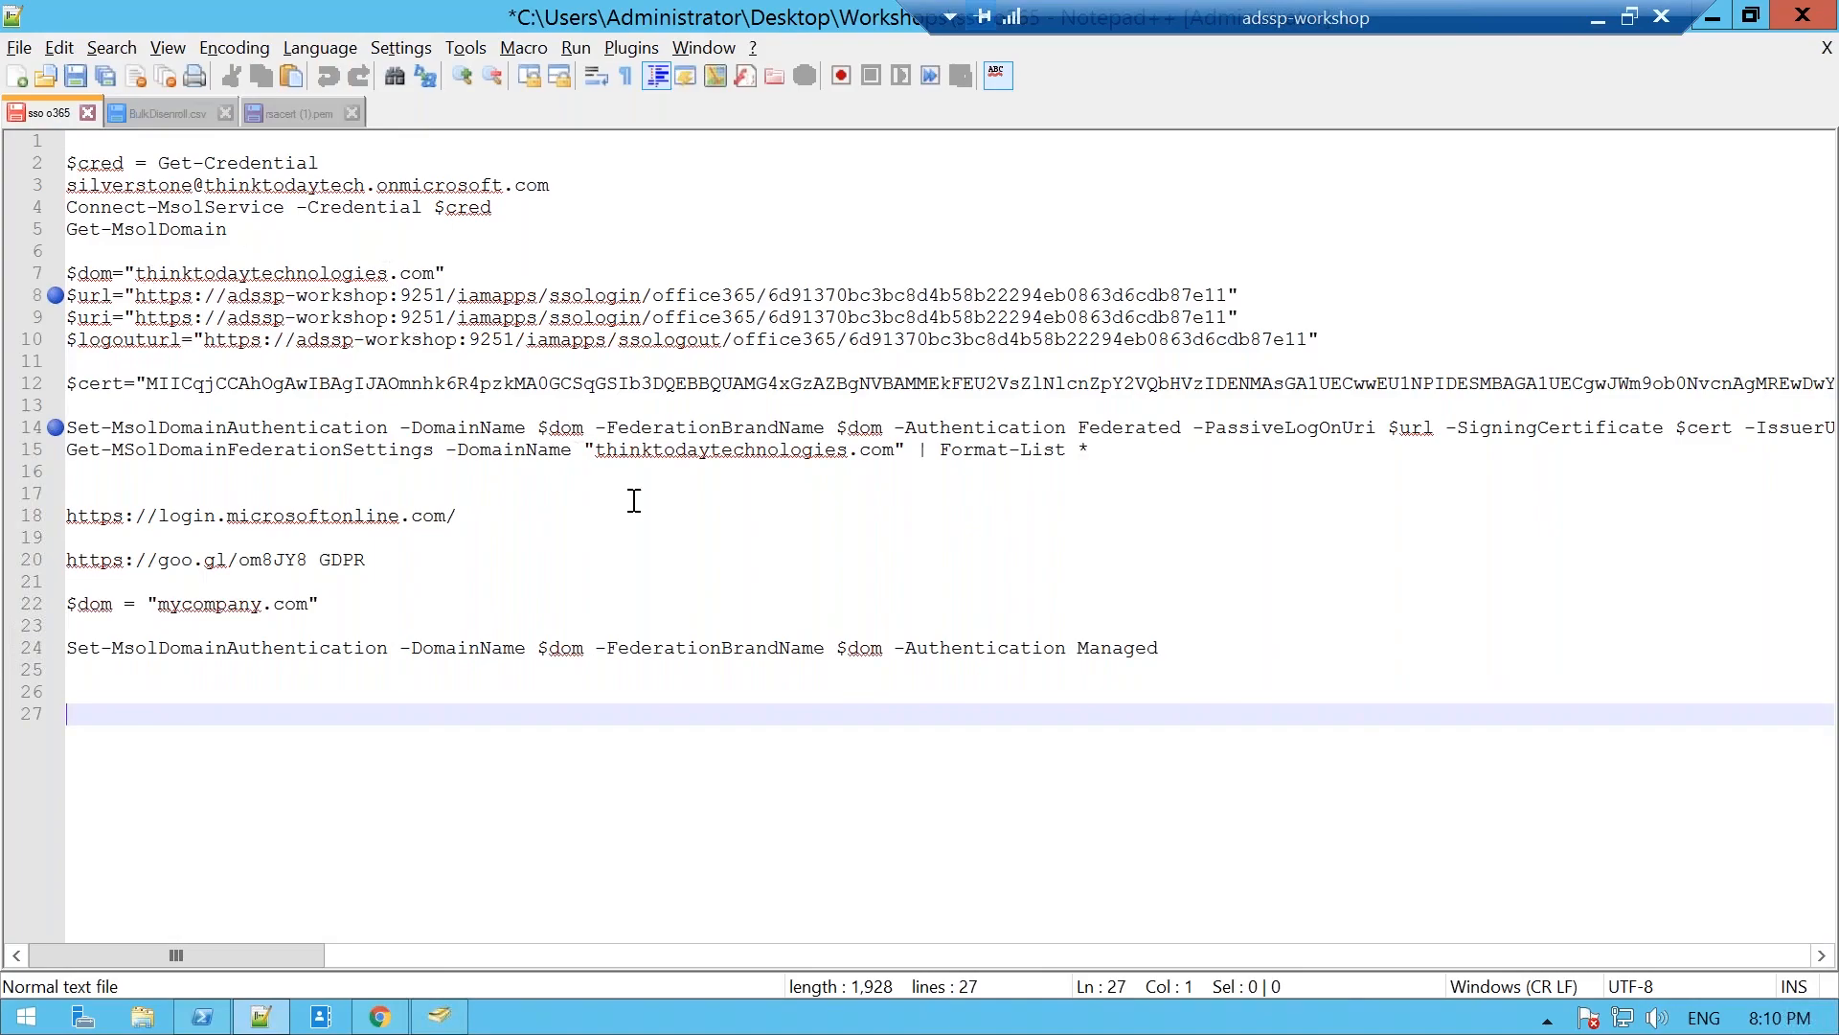
pyautogui.hotkey('alt', 'Tab')
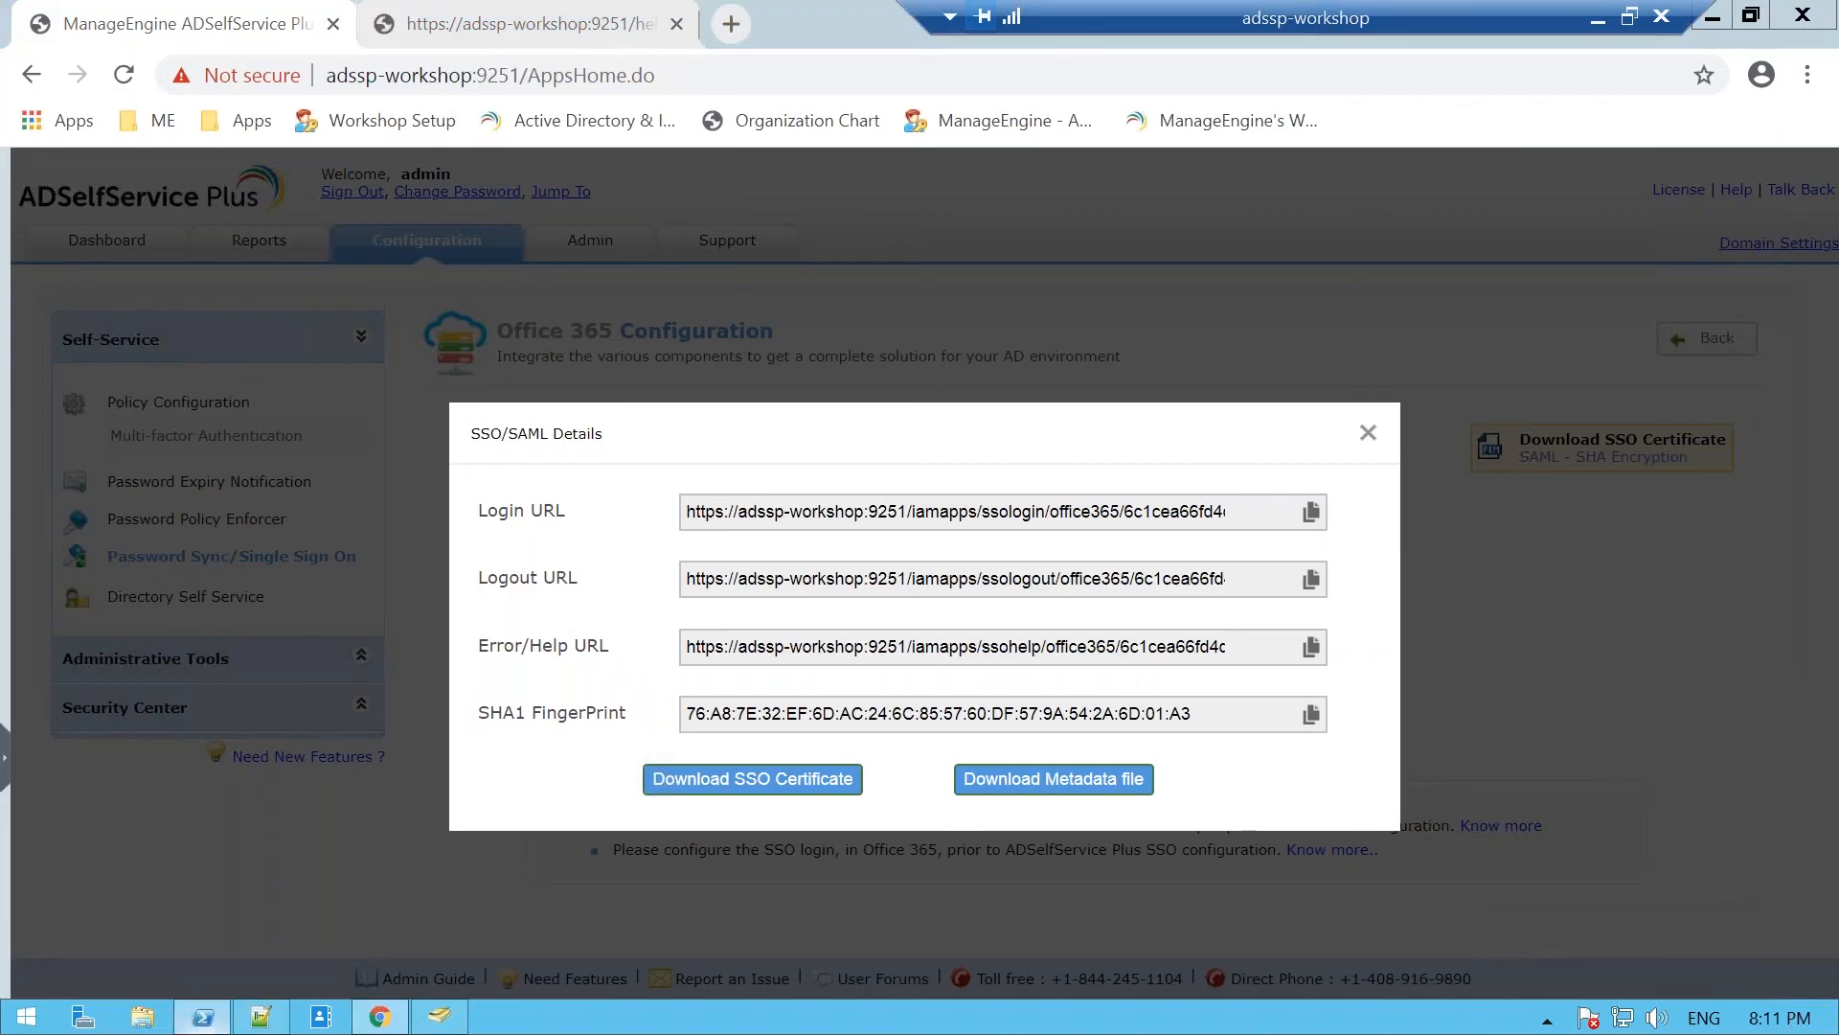
# Examine the Get-MsolDomain domain list in PowerShell, moving and enlarging the window to see the authentication column.
pyautogui.click(202, 1017)
pyautogui.scroll(-3, 1088, 595)
pyautogui.scroll(-15, 1088, 594)
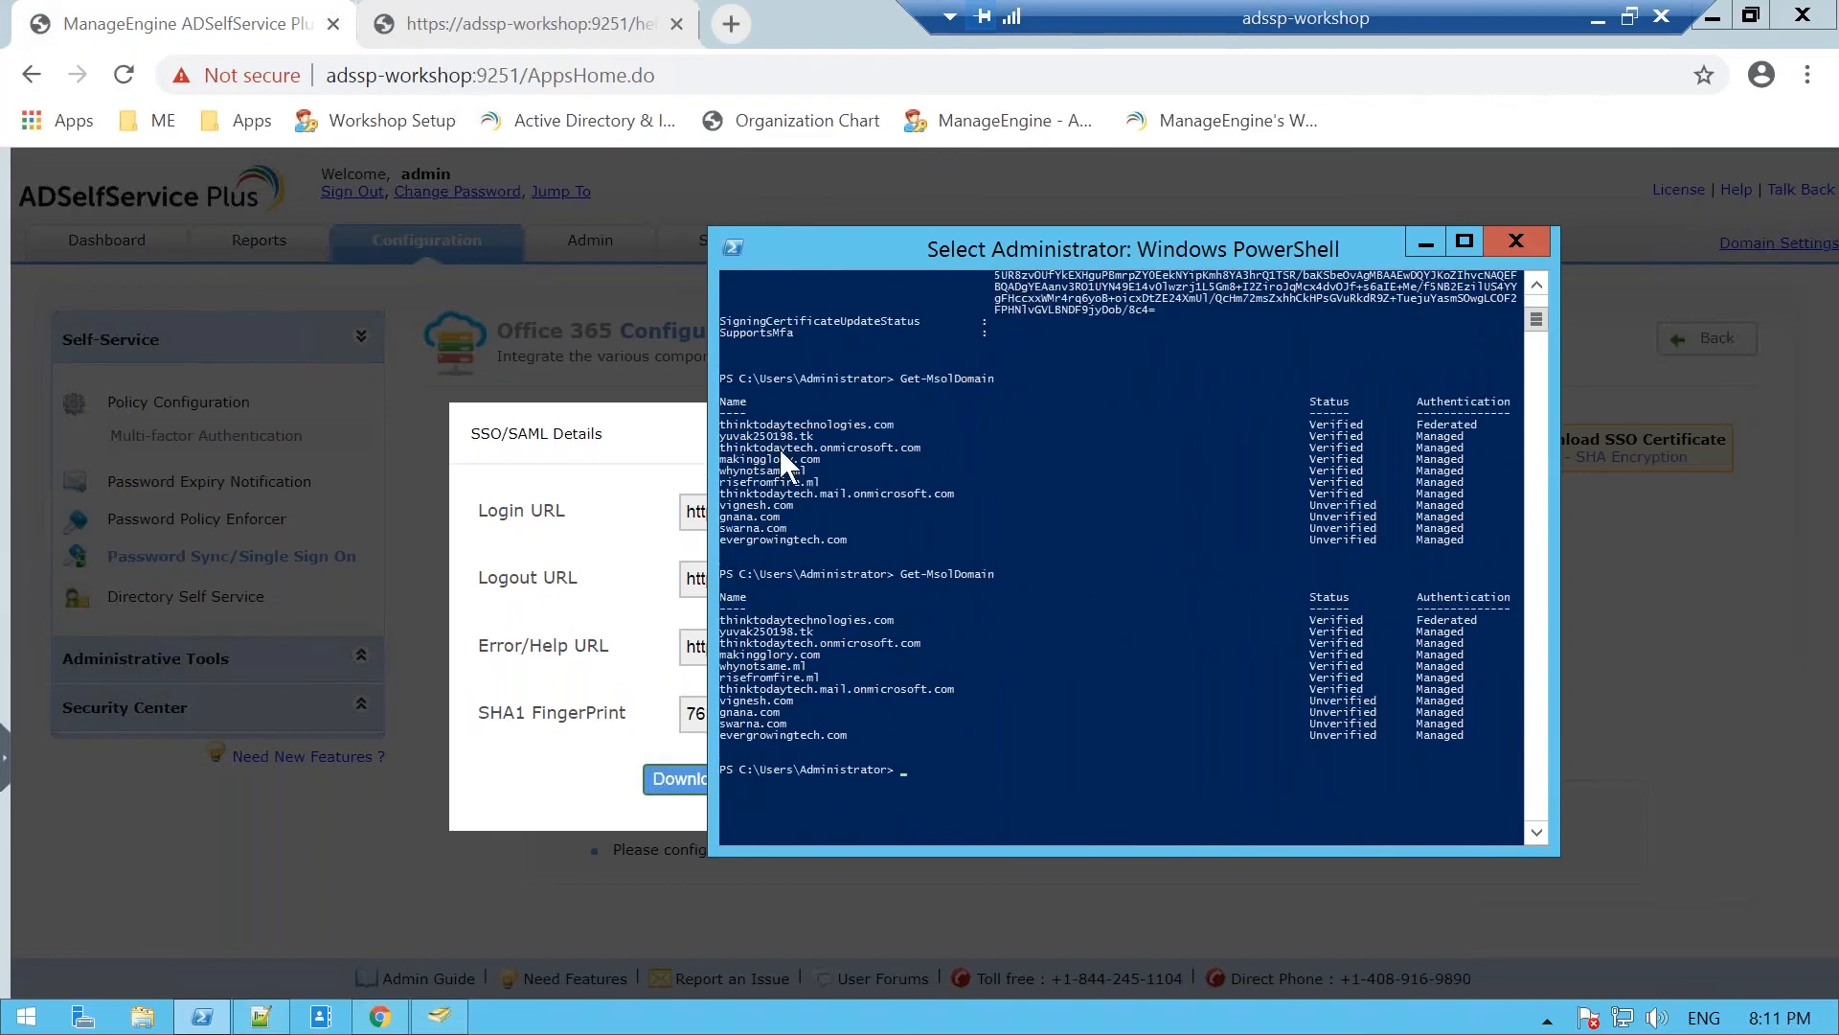
pyautogui.moveTo(709, 423); pyautogui.dragTo(754, 426)
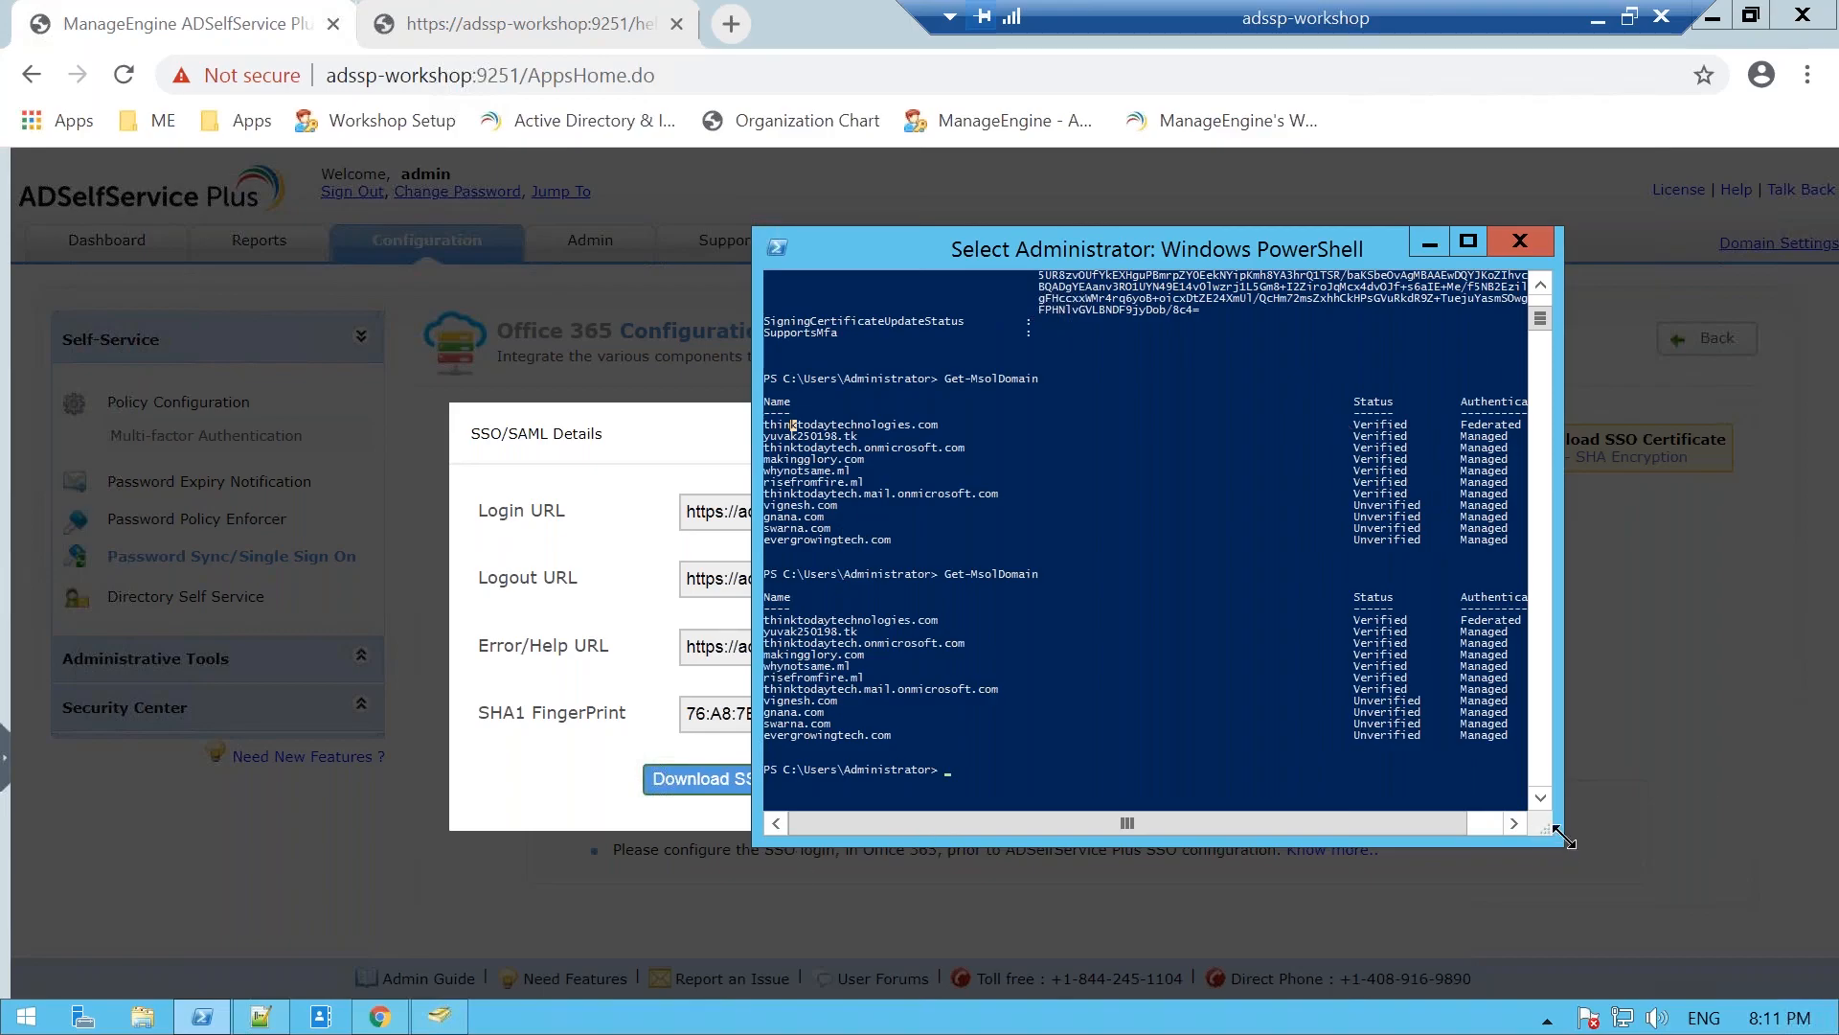
pyautogui.moveTo(1563, 836); pyautogui.dragTo(1603, 900)
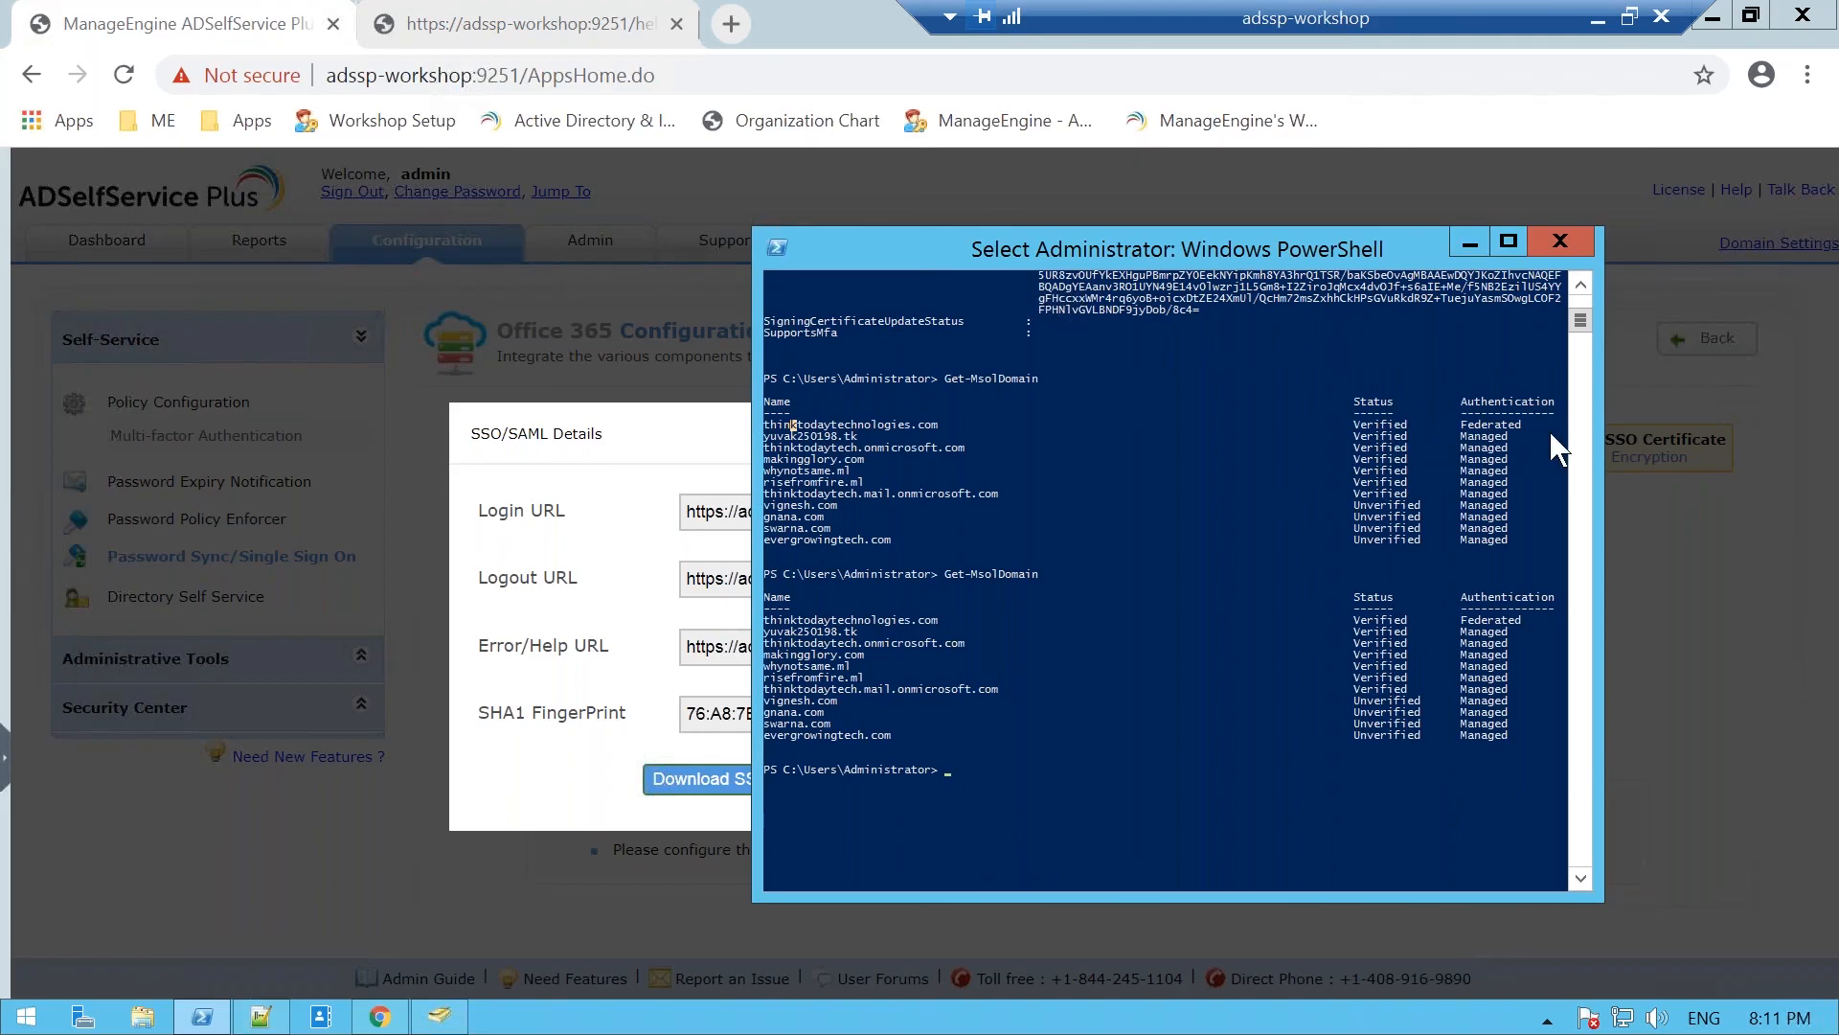
# Minimize PowerShell, close the SSO/SAML details dialog, and sign out of the admin console.
pyautogui.click(1469, 245)
pyautogui.click(1375, 442)
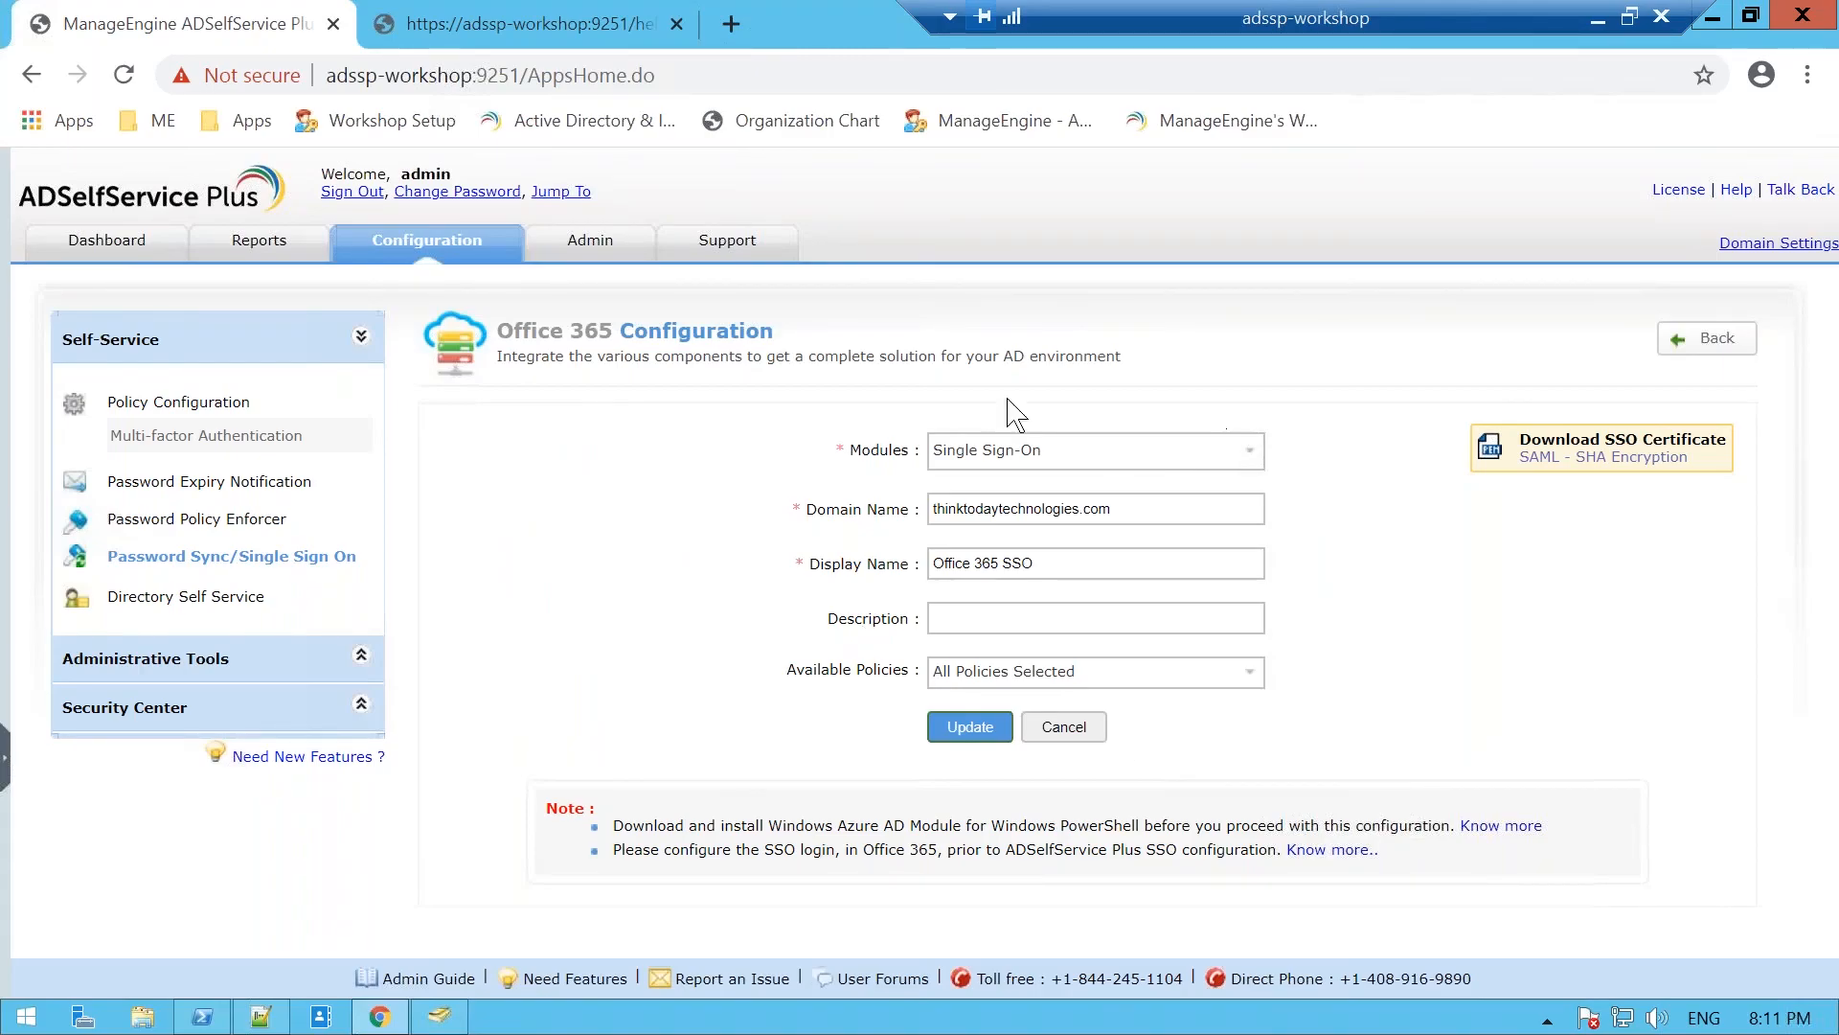
pyautogui.click(353, 191)
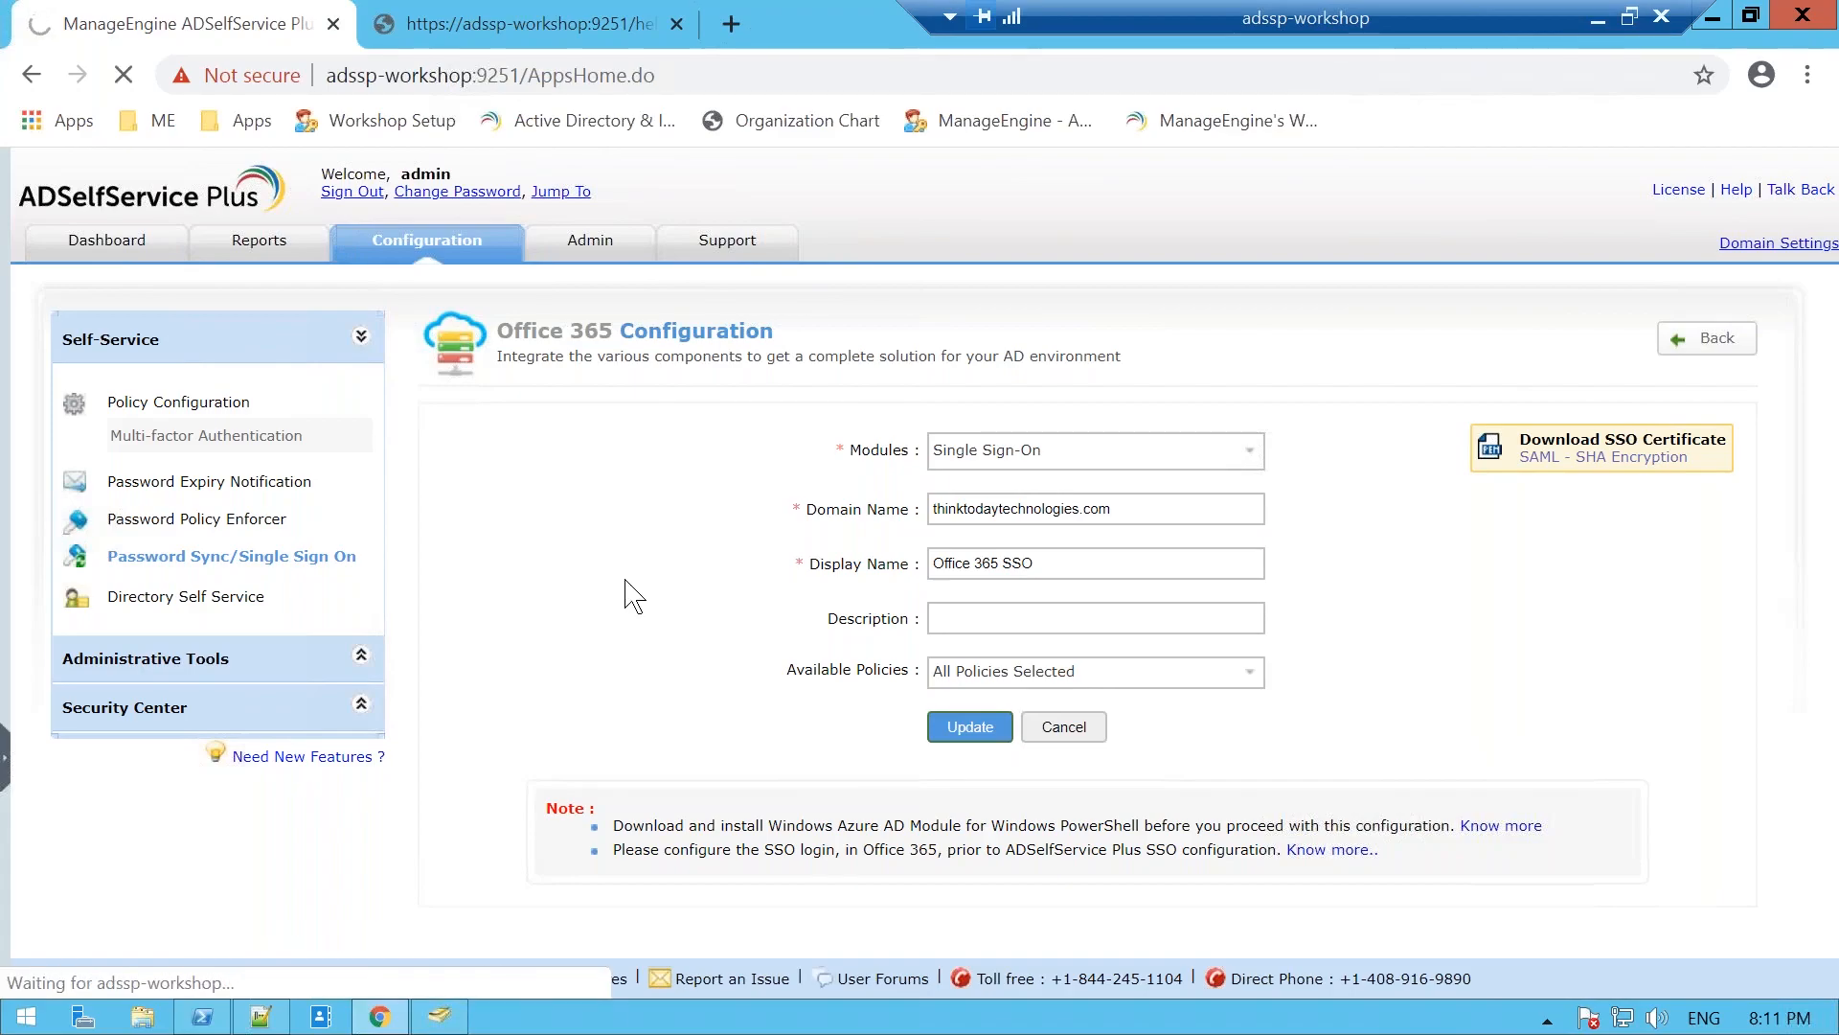
# Sign in to the self-service portal with the end user's username and password.
pyautogui.click(260, 1017)
pyautogui.click(380, 1017)
pyautogui.hotkey('ctrl', 'a')
pyautogui.write('sharada')
pyautogui.press('Tab')
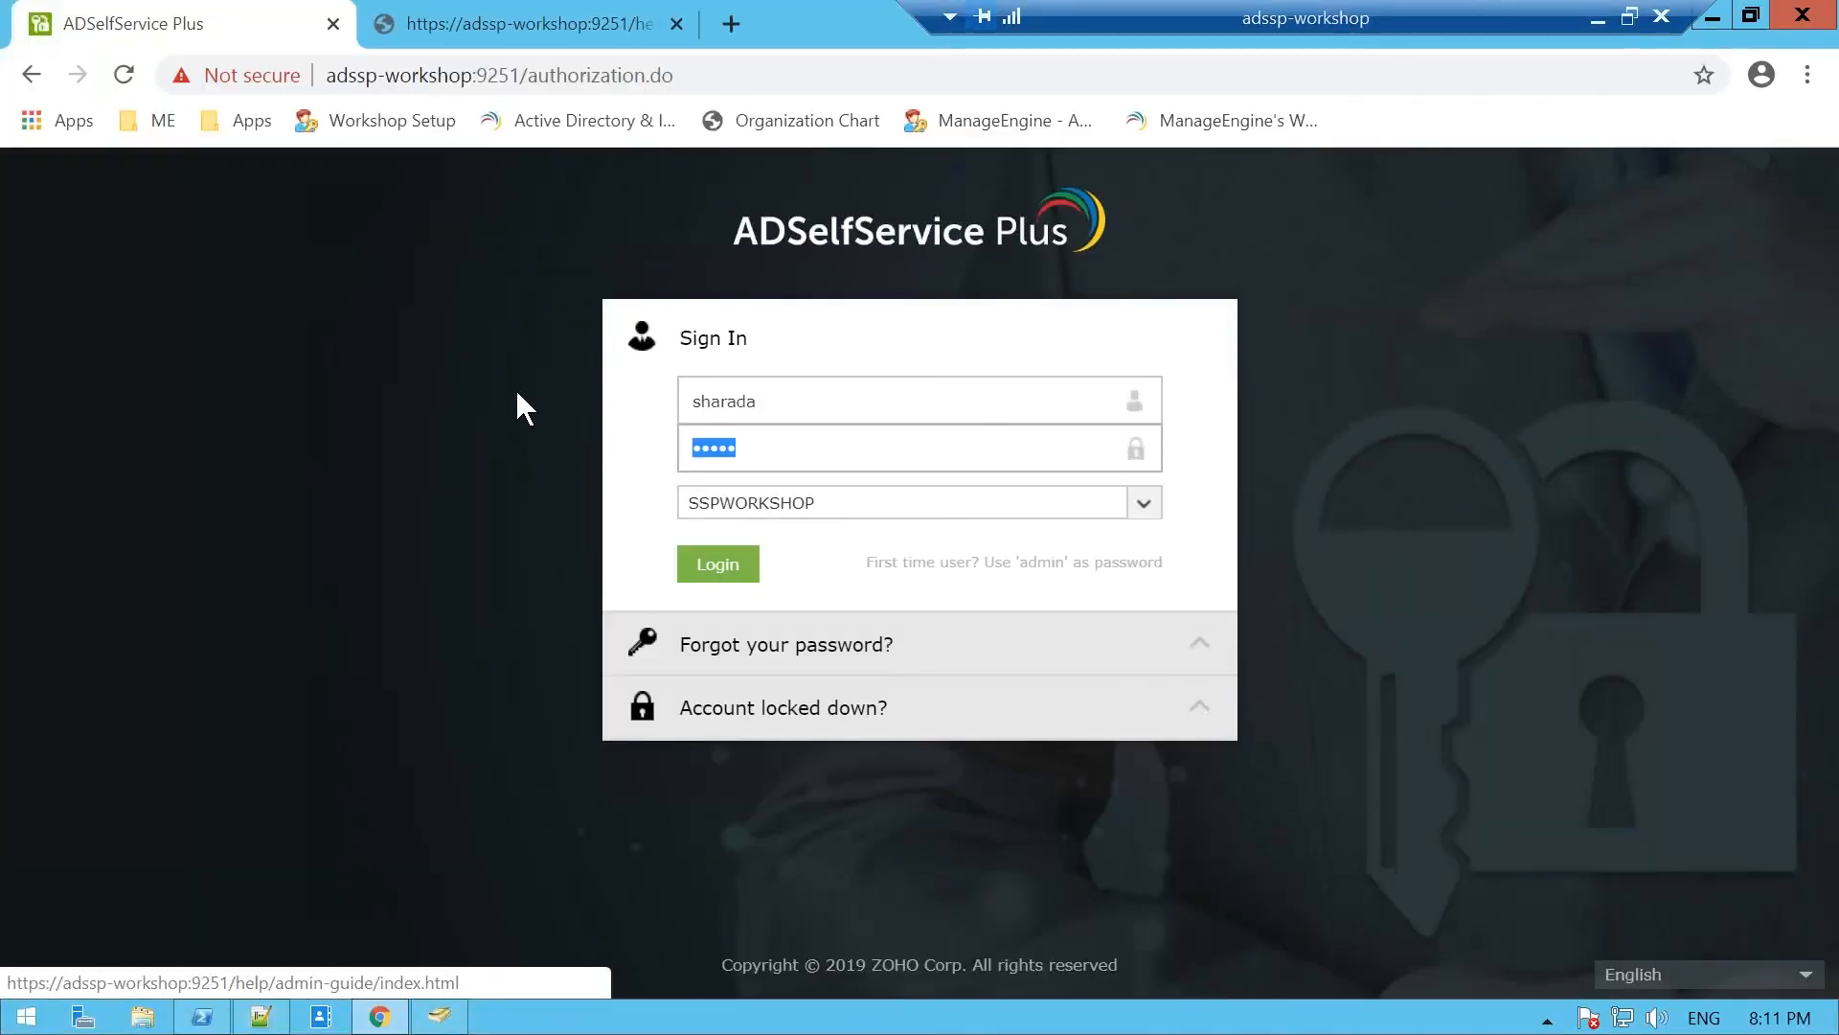
pyautogui.write('•••••••••')
pyautogui.press('Return')
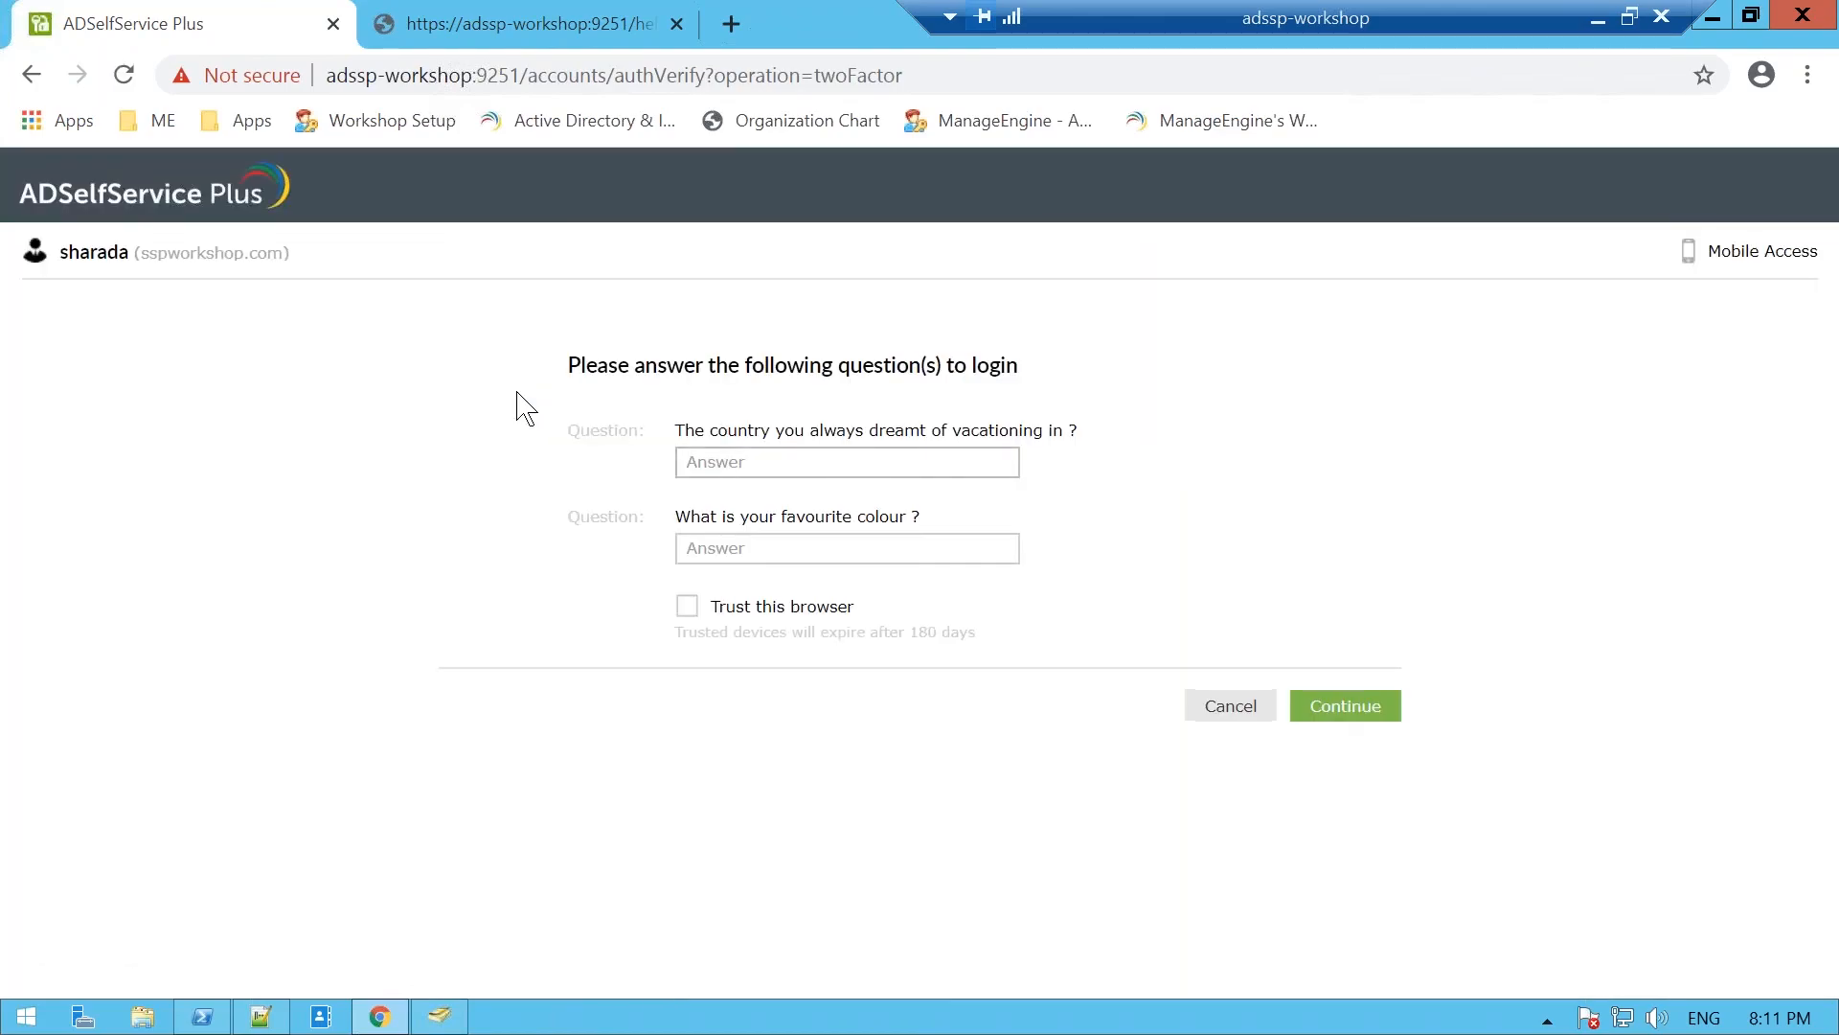
# Answer both security questions, tick Trust this browser, and continue the login.
pyautogui.write('*****')
pyautogui.press('Tab')
pyautogui.write('*****')
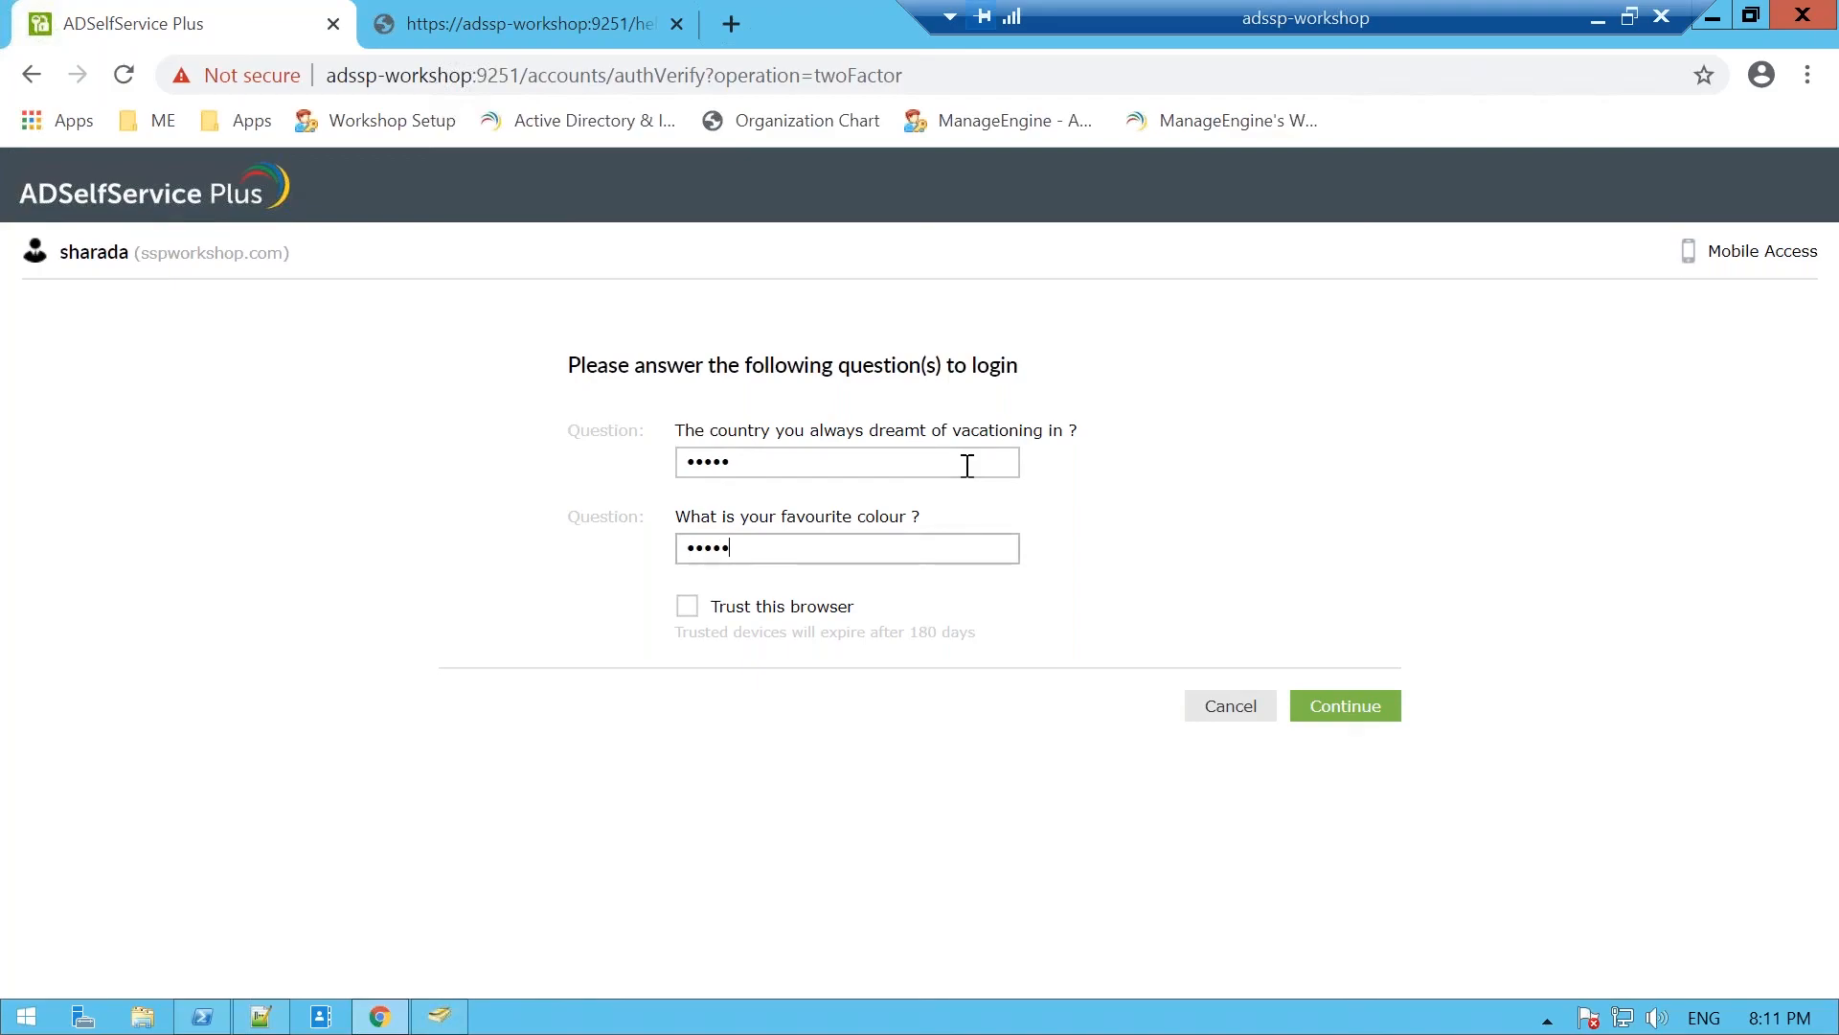
pyautogui.click(686, 606)
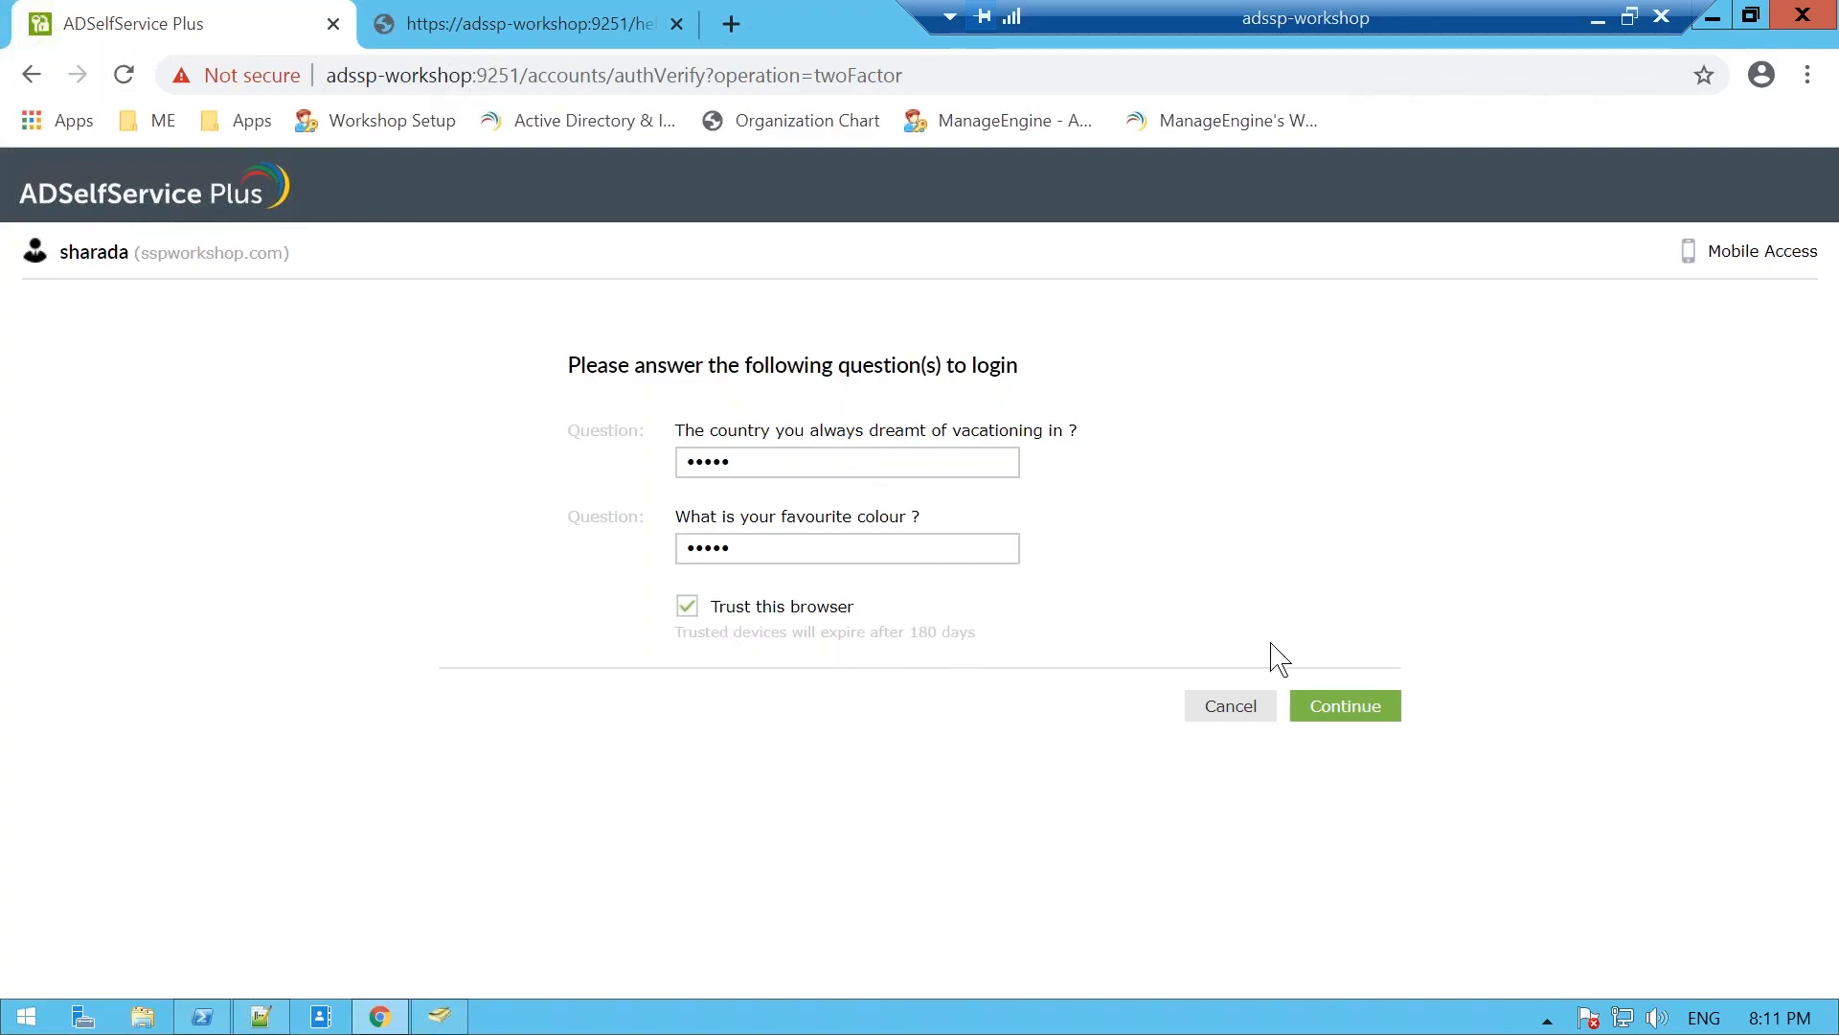
pyautogui.click(1308, 714)
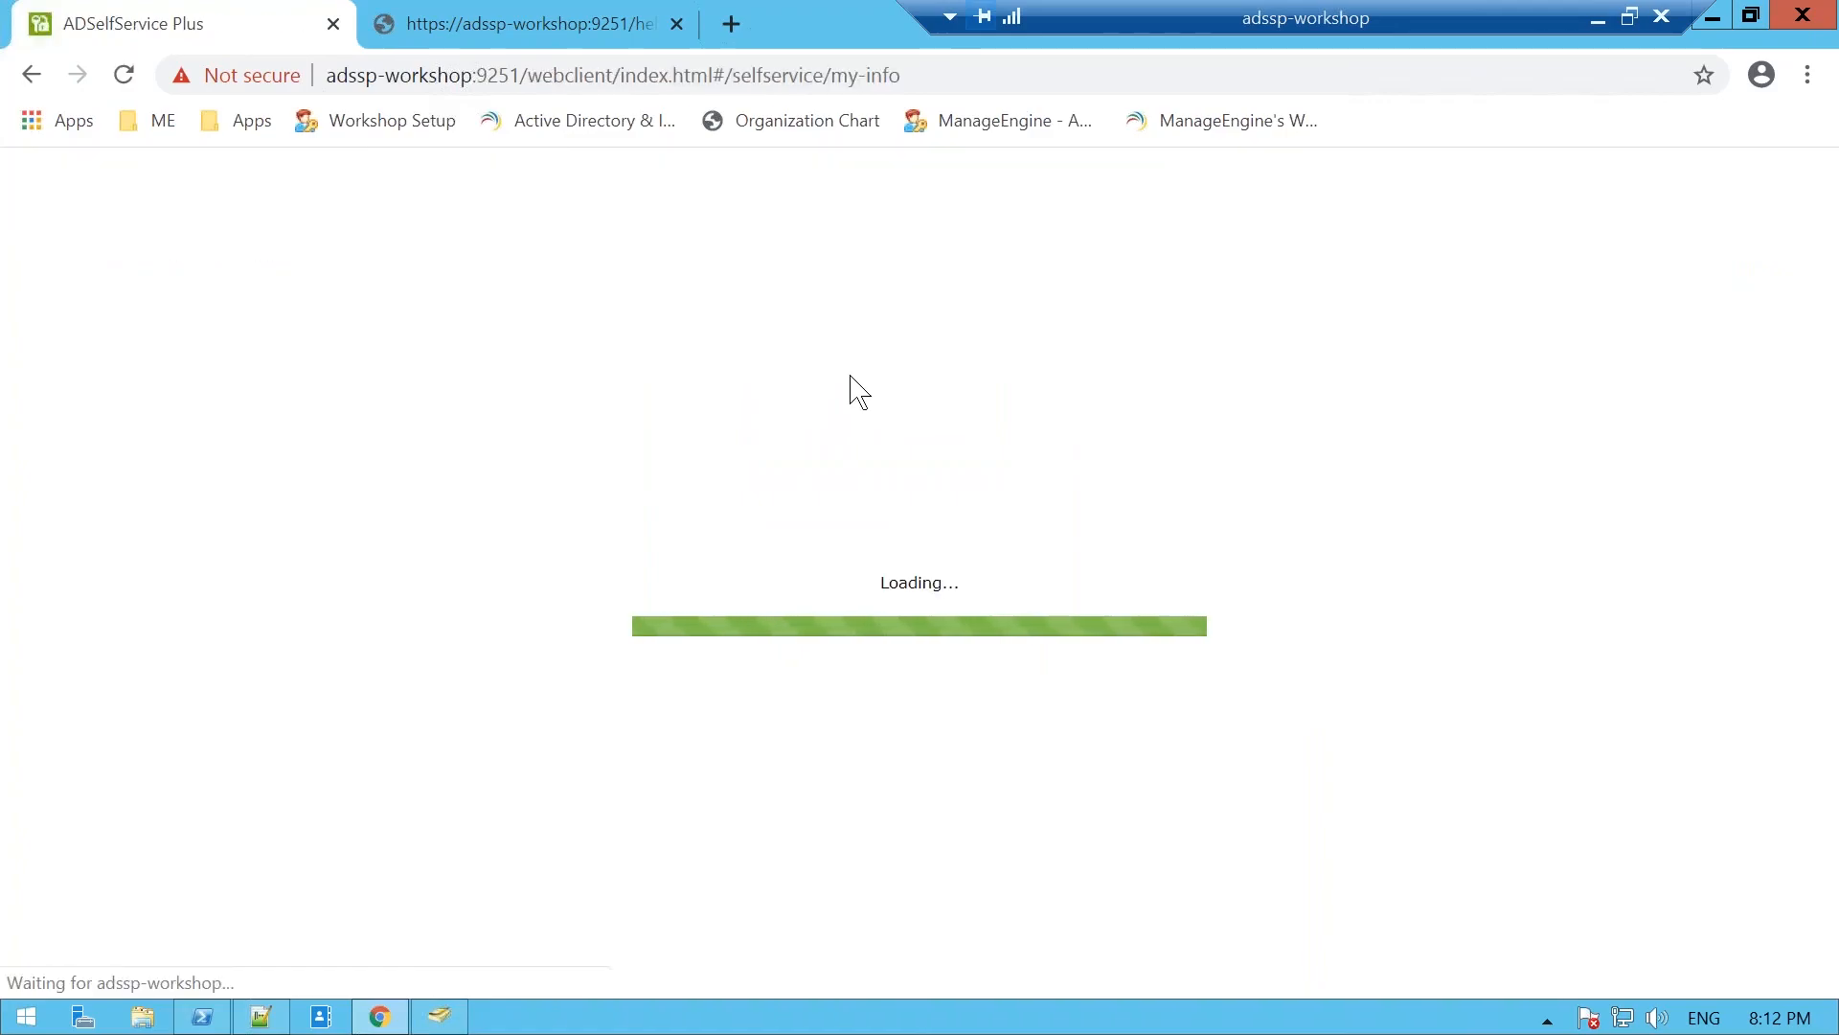
# View the end user's list of applications and profile details.
pyautogui.click(826, 213)
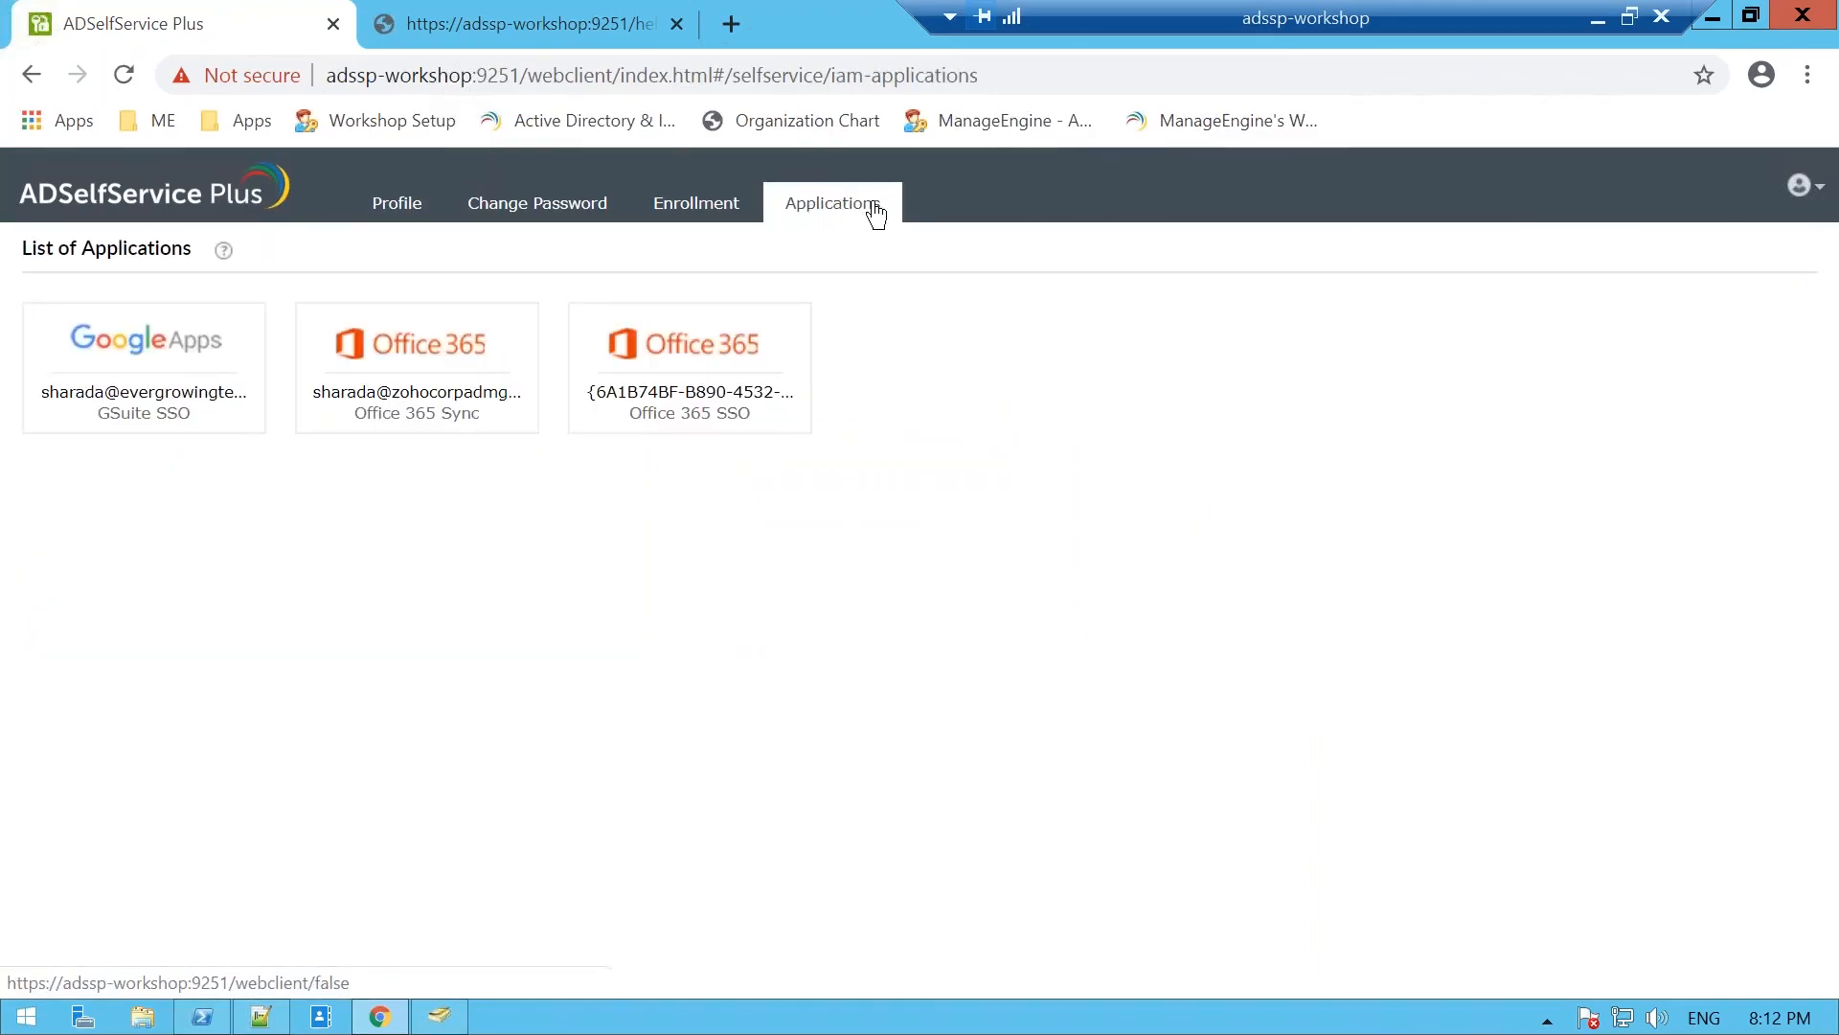
pyautogui.click(414, 213)
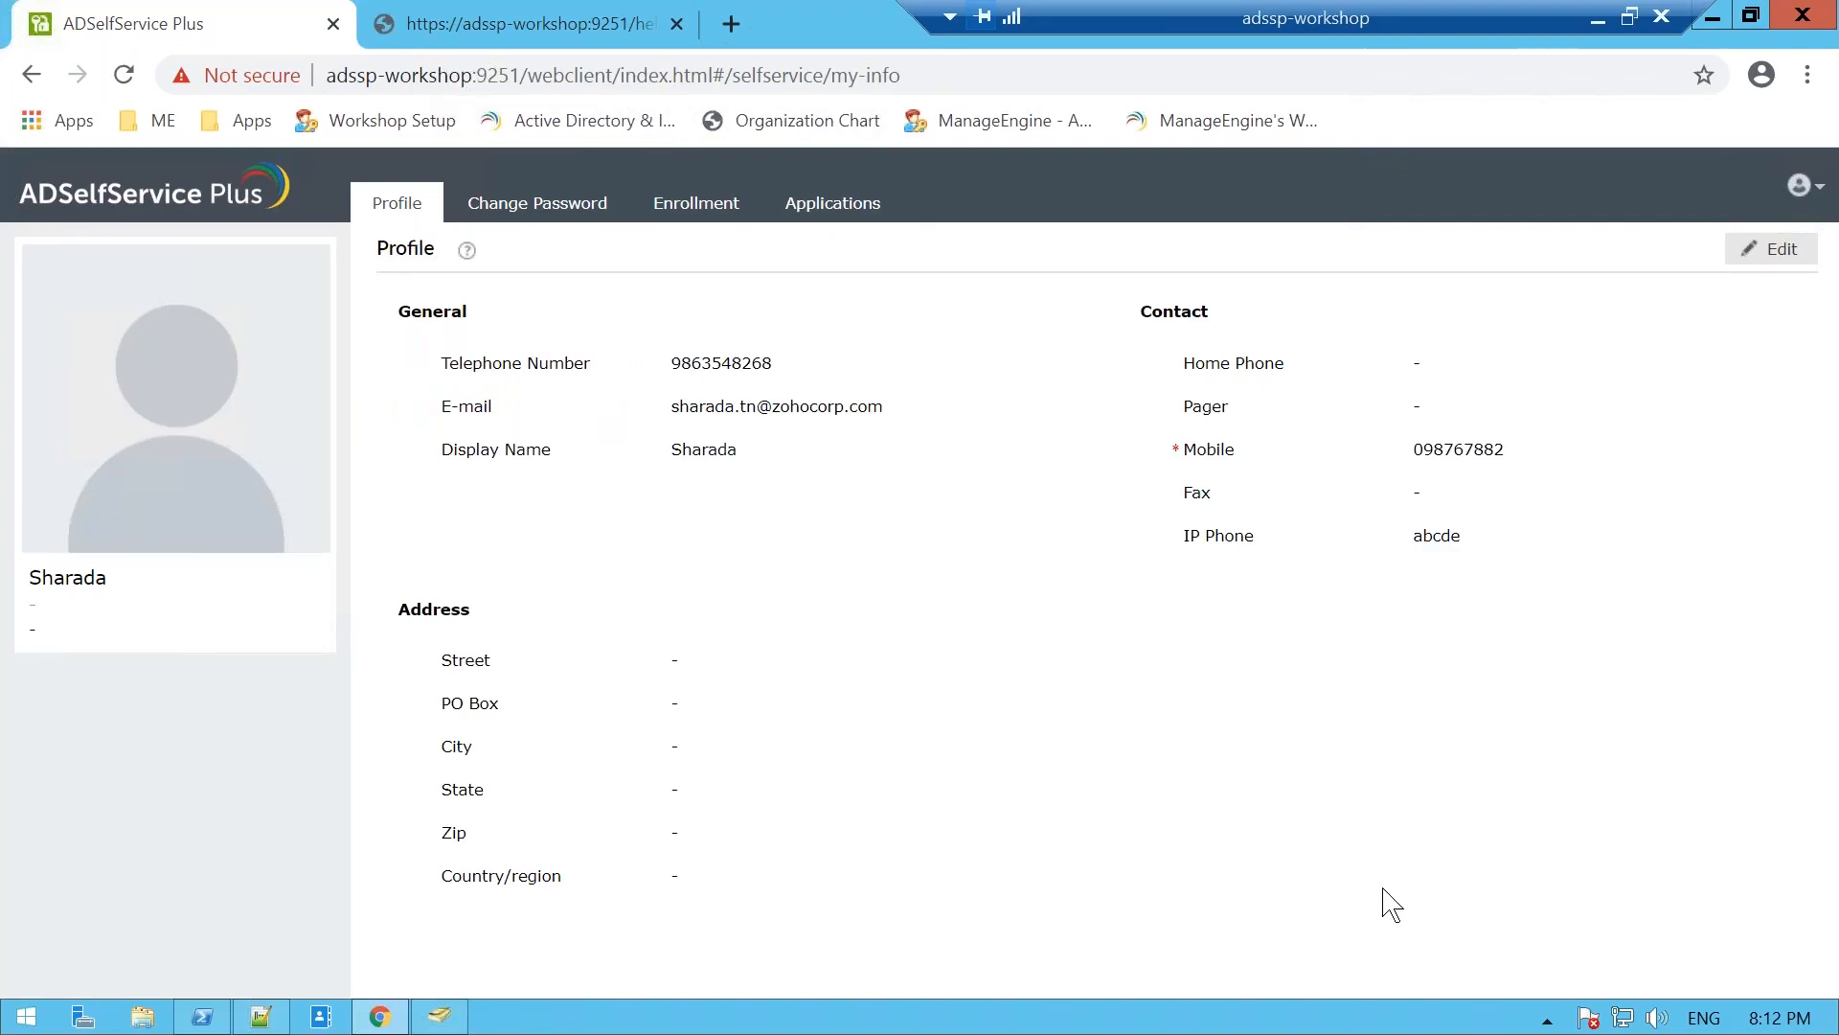
# Open Change Password and select only the Office 365 Sync account, deselecting the sspworkshop.com account.
pyautogui.click(581, 230)
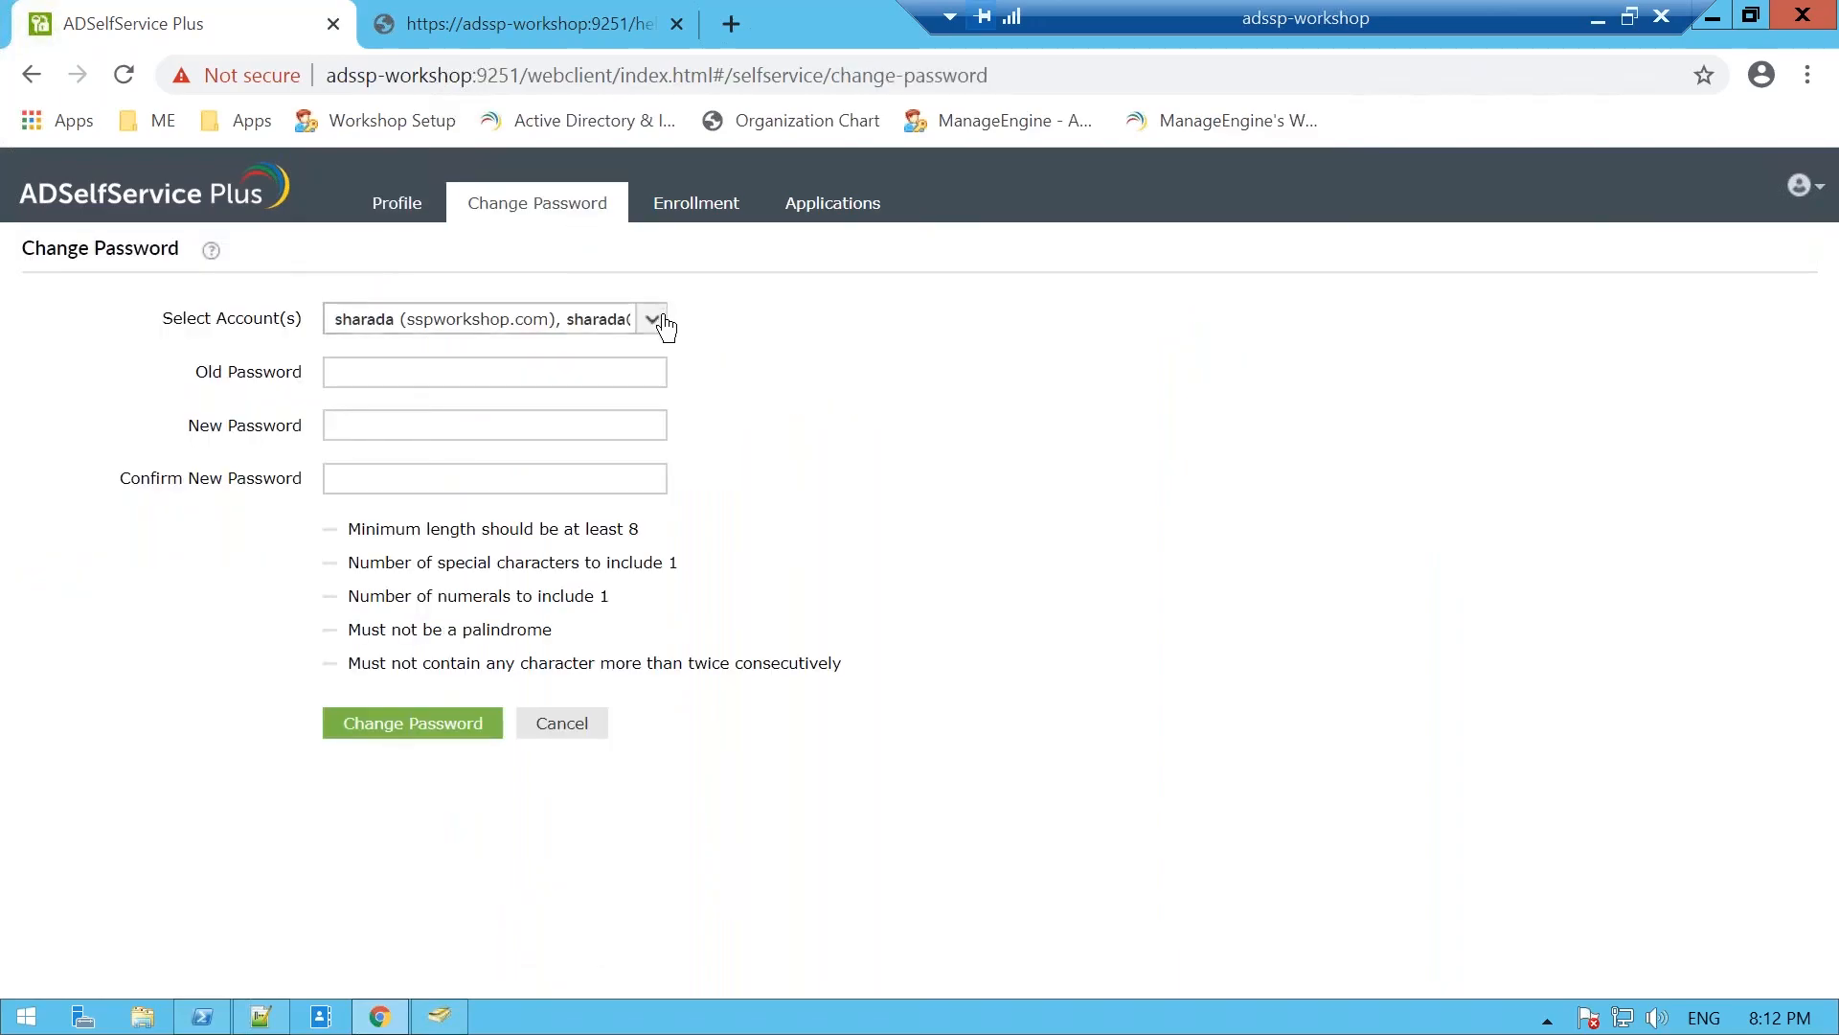
pyautogui.click(653, 320)
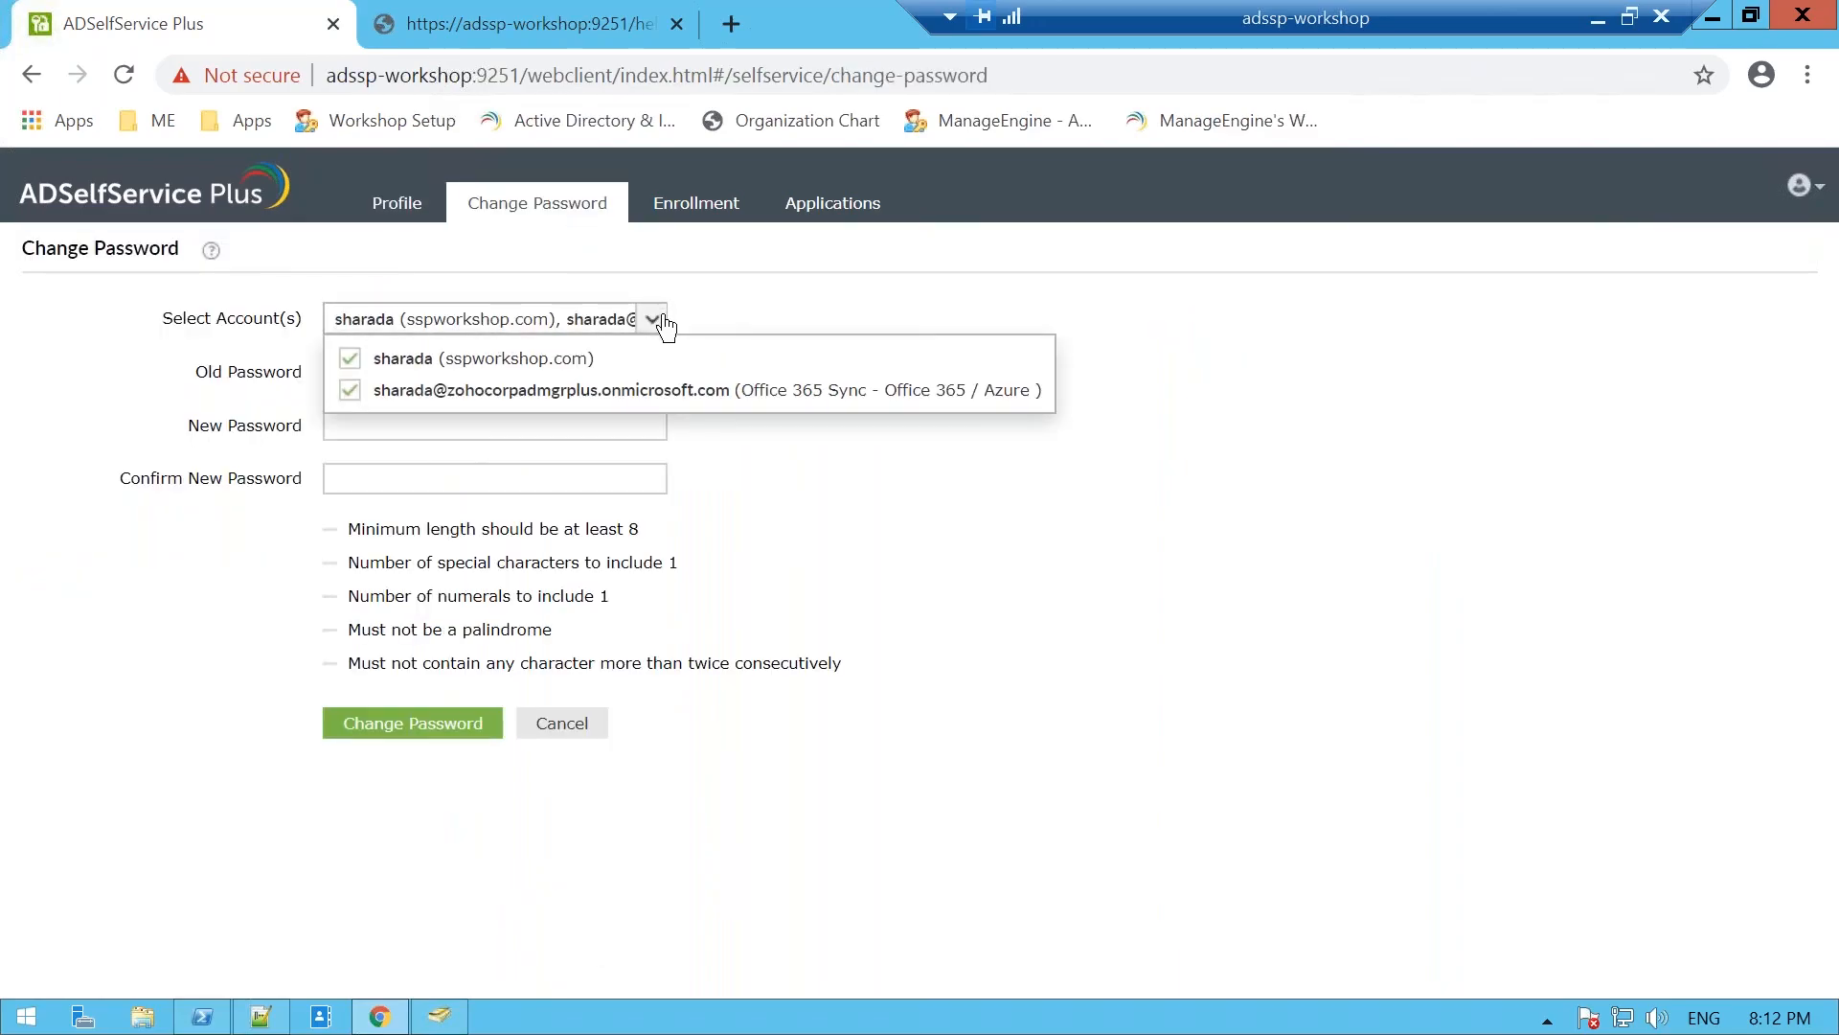
pyautogui.click(455, 359)
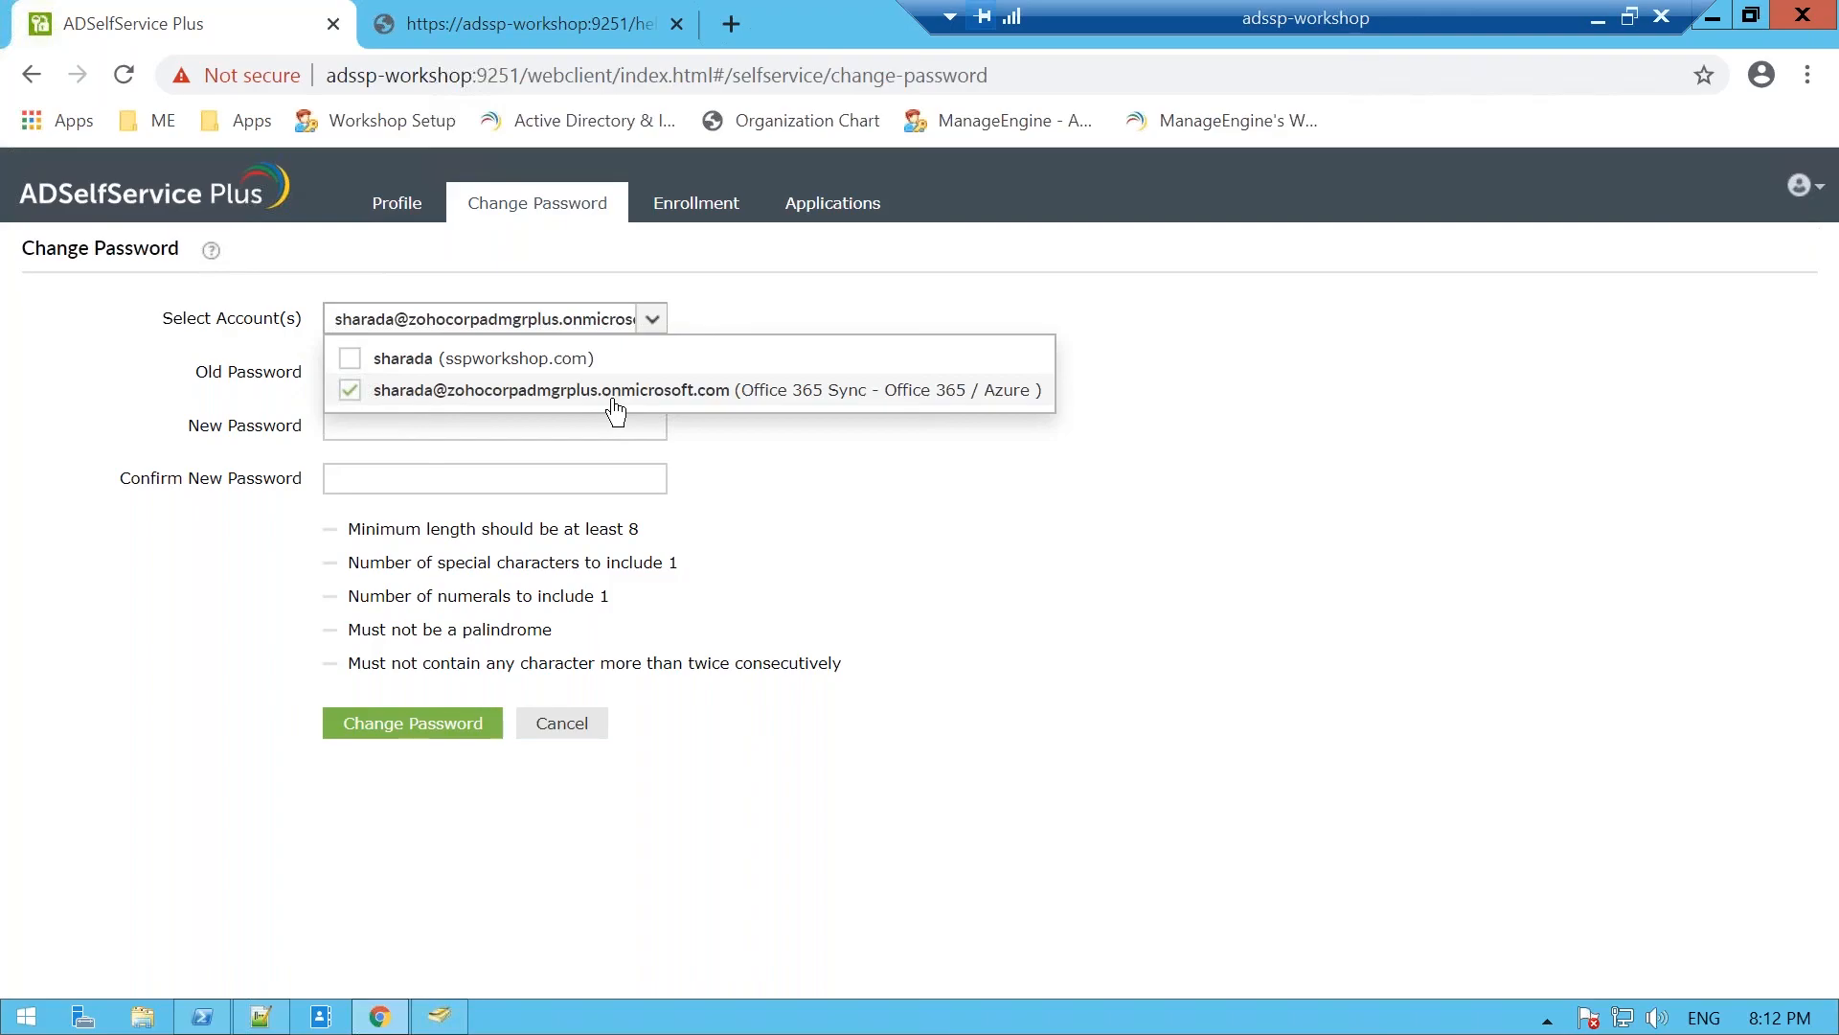
pyautogui.click(772, 311)
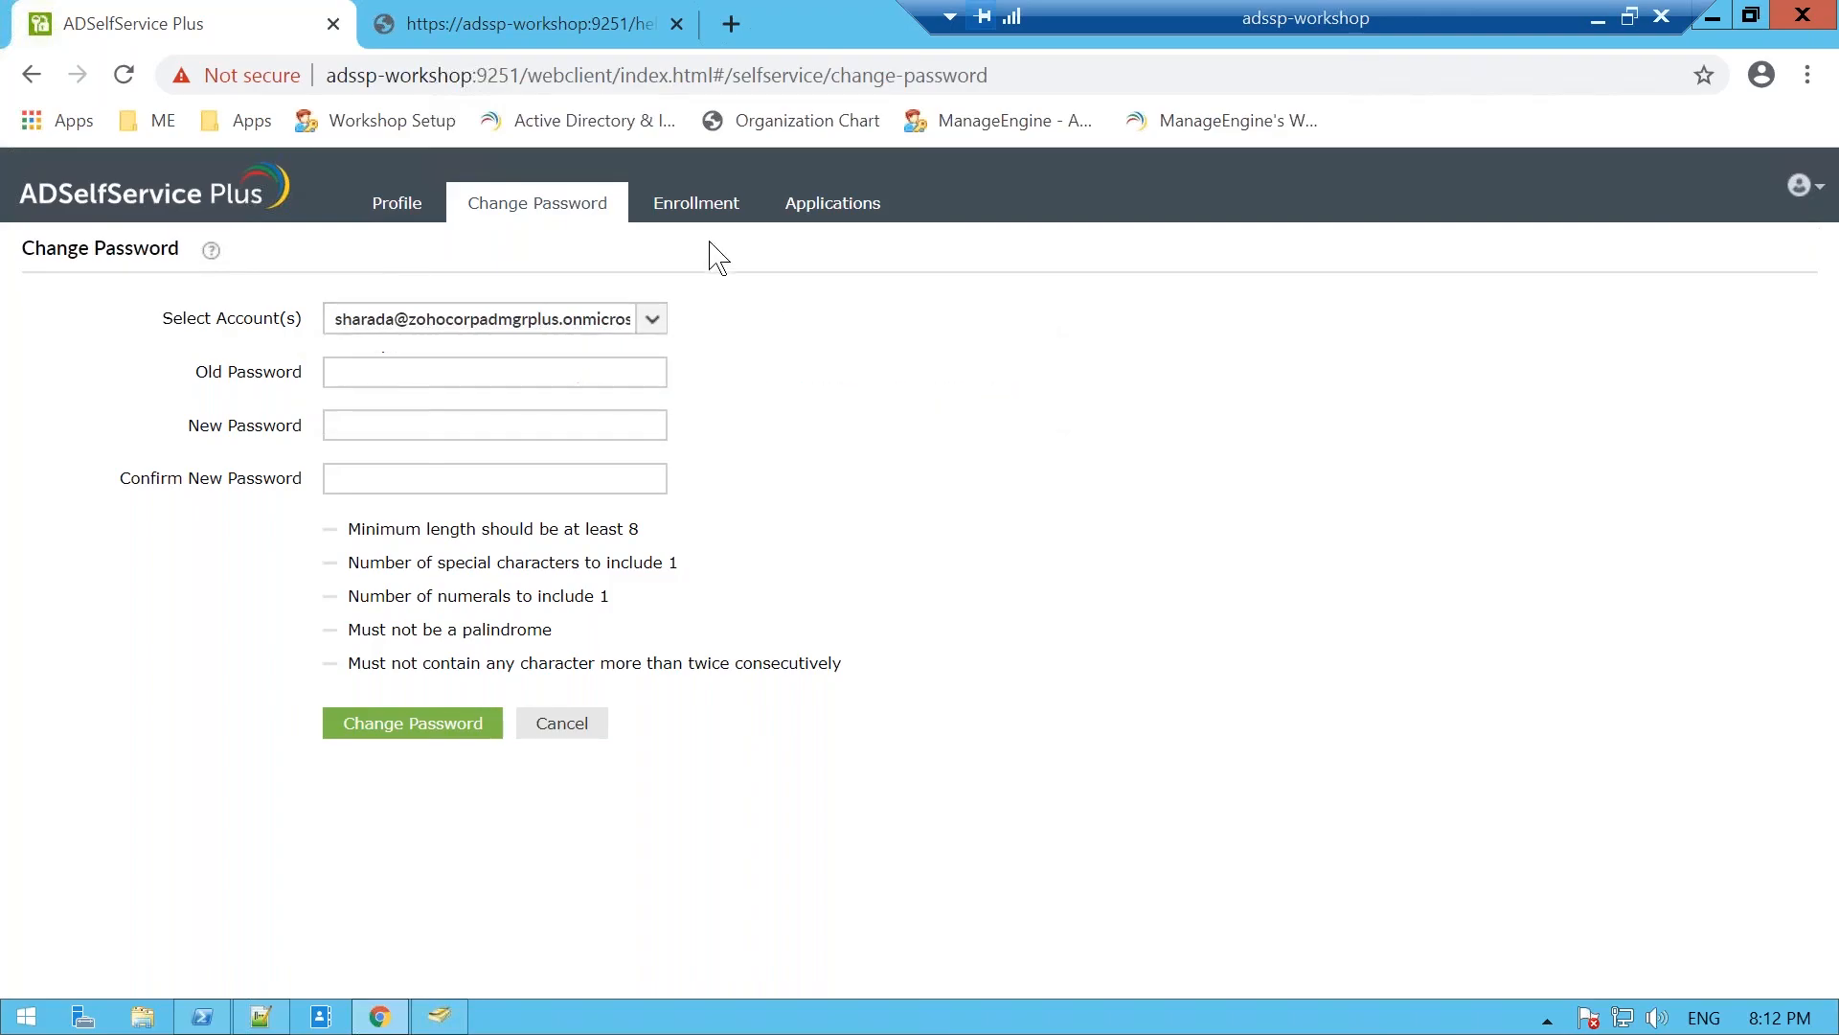
# View the enrolled verification methods, then the application list and the Google Apps GSuite SSO tile details.
pyautogui.click(685, 212)
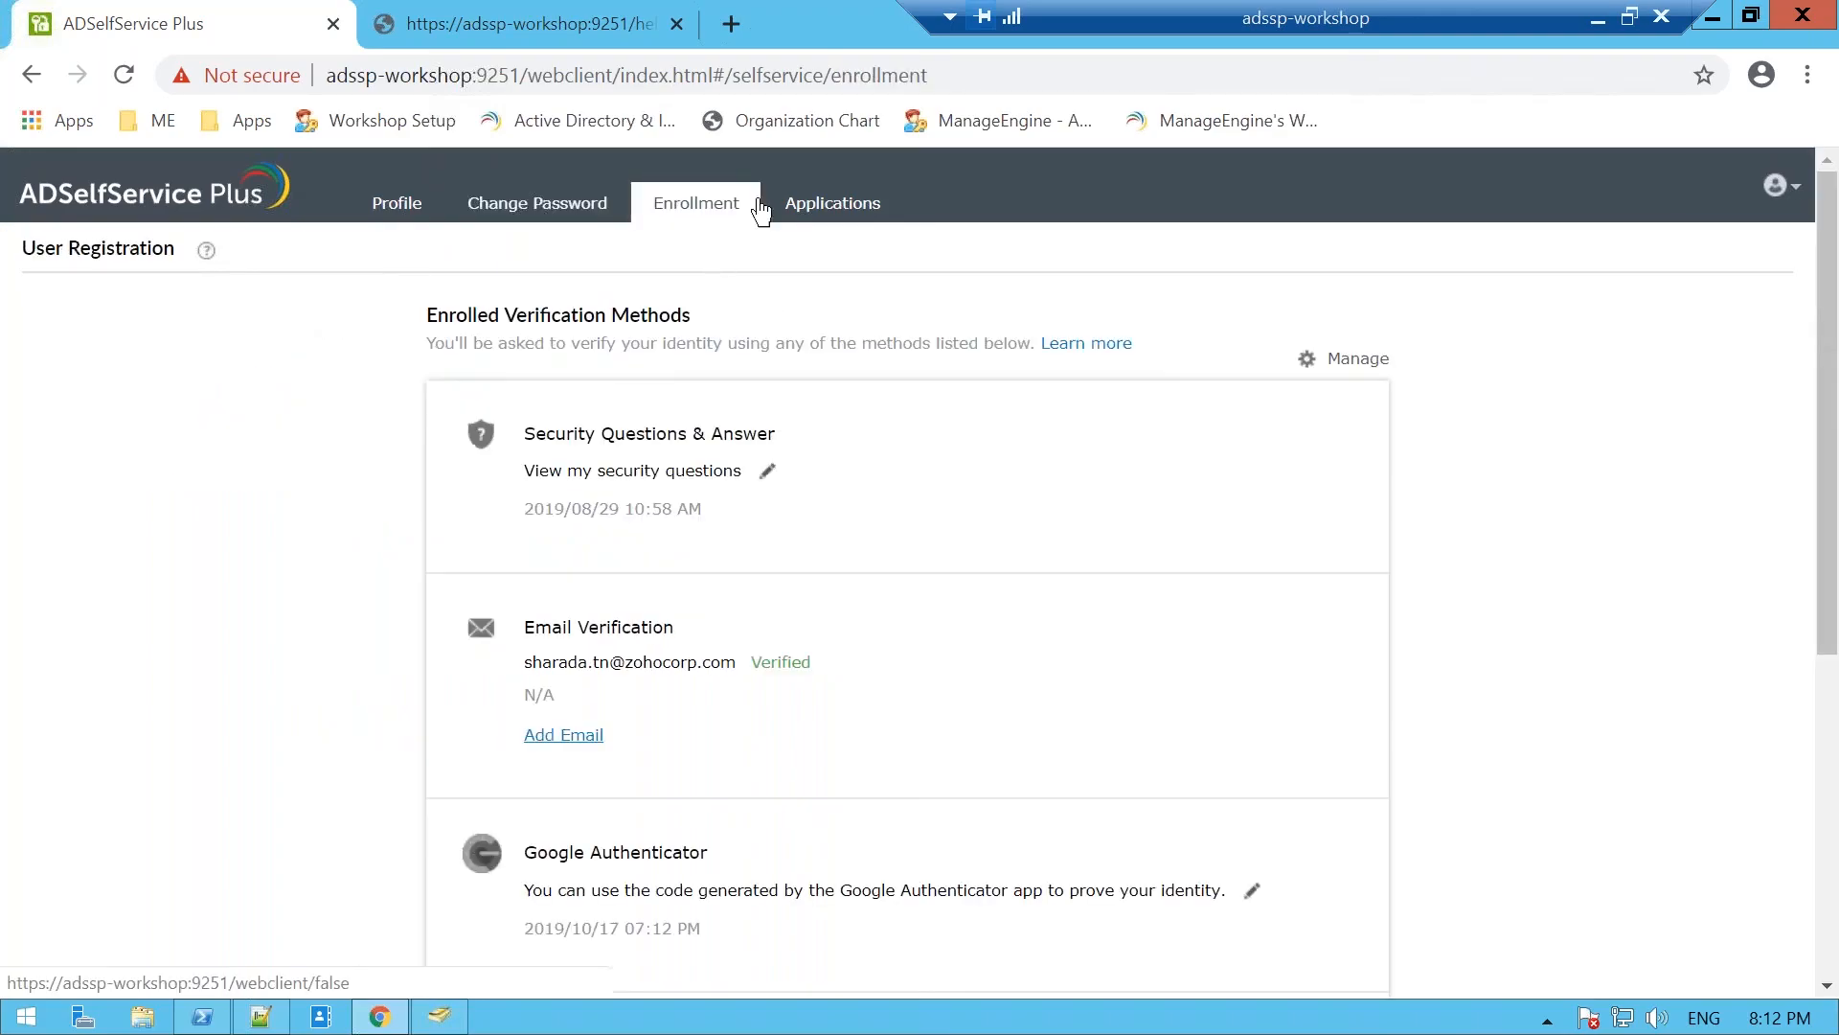
pyautogui.click(826, 204)
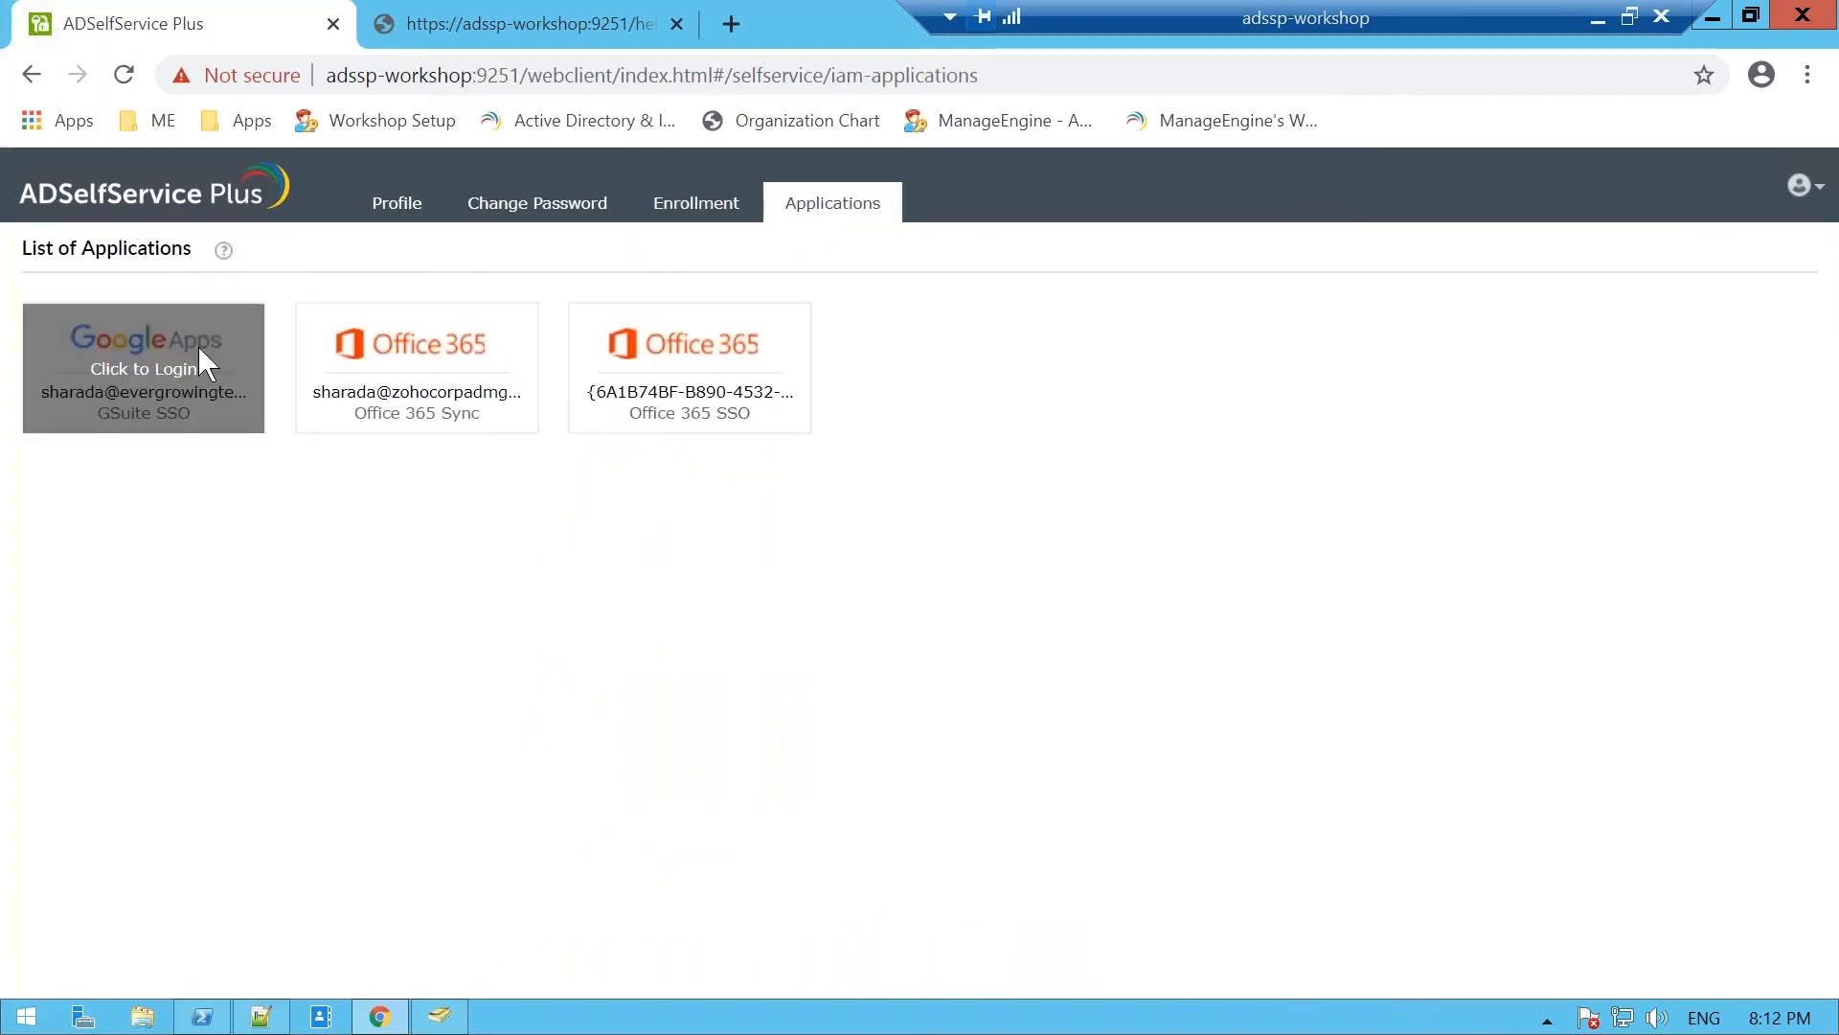
pyautogui.click(149, 380)
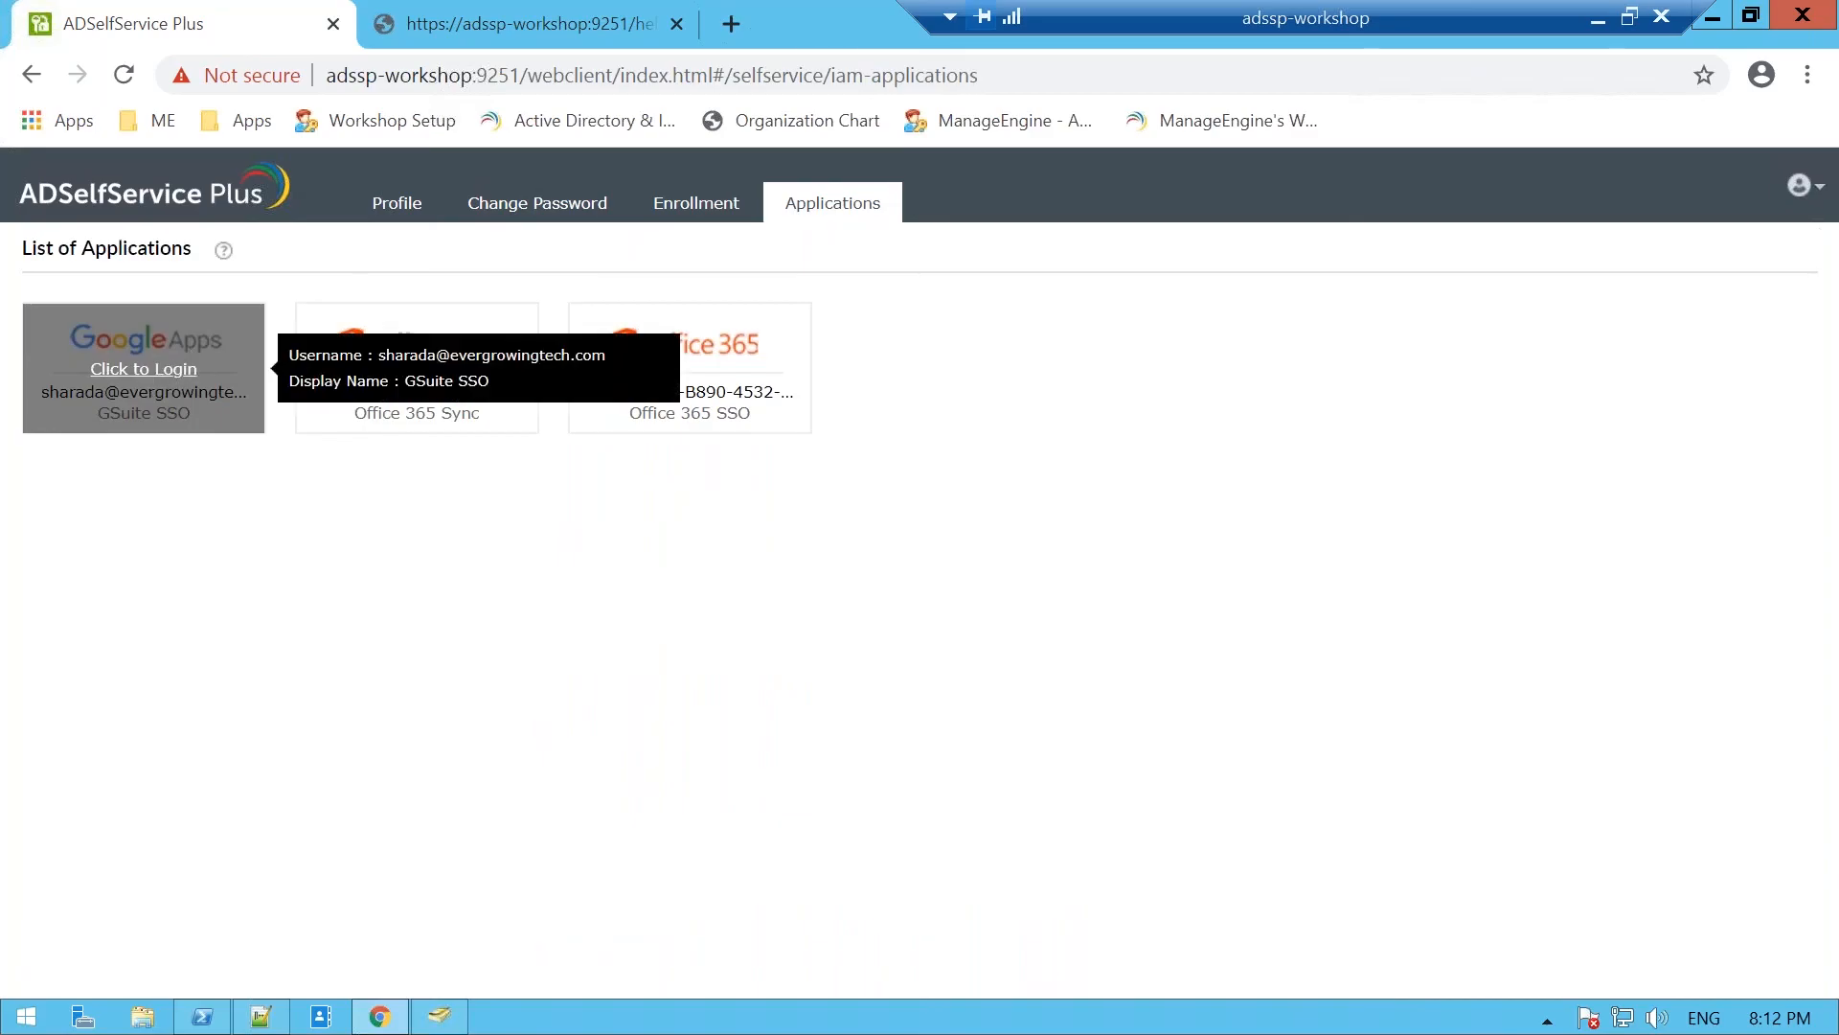
# Try to open the Office 365 SSO application from its tile, reload its sign-in page, and close that tab.
pyautogui.click(129, 20)
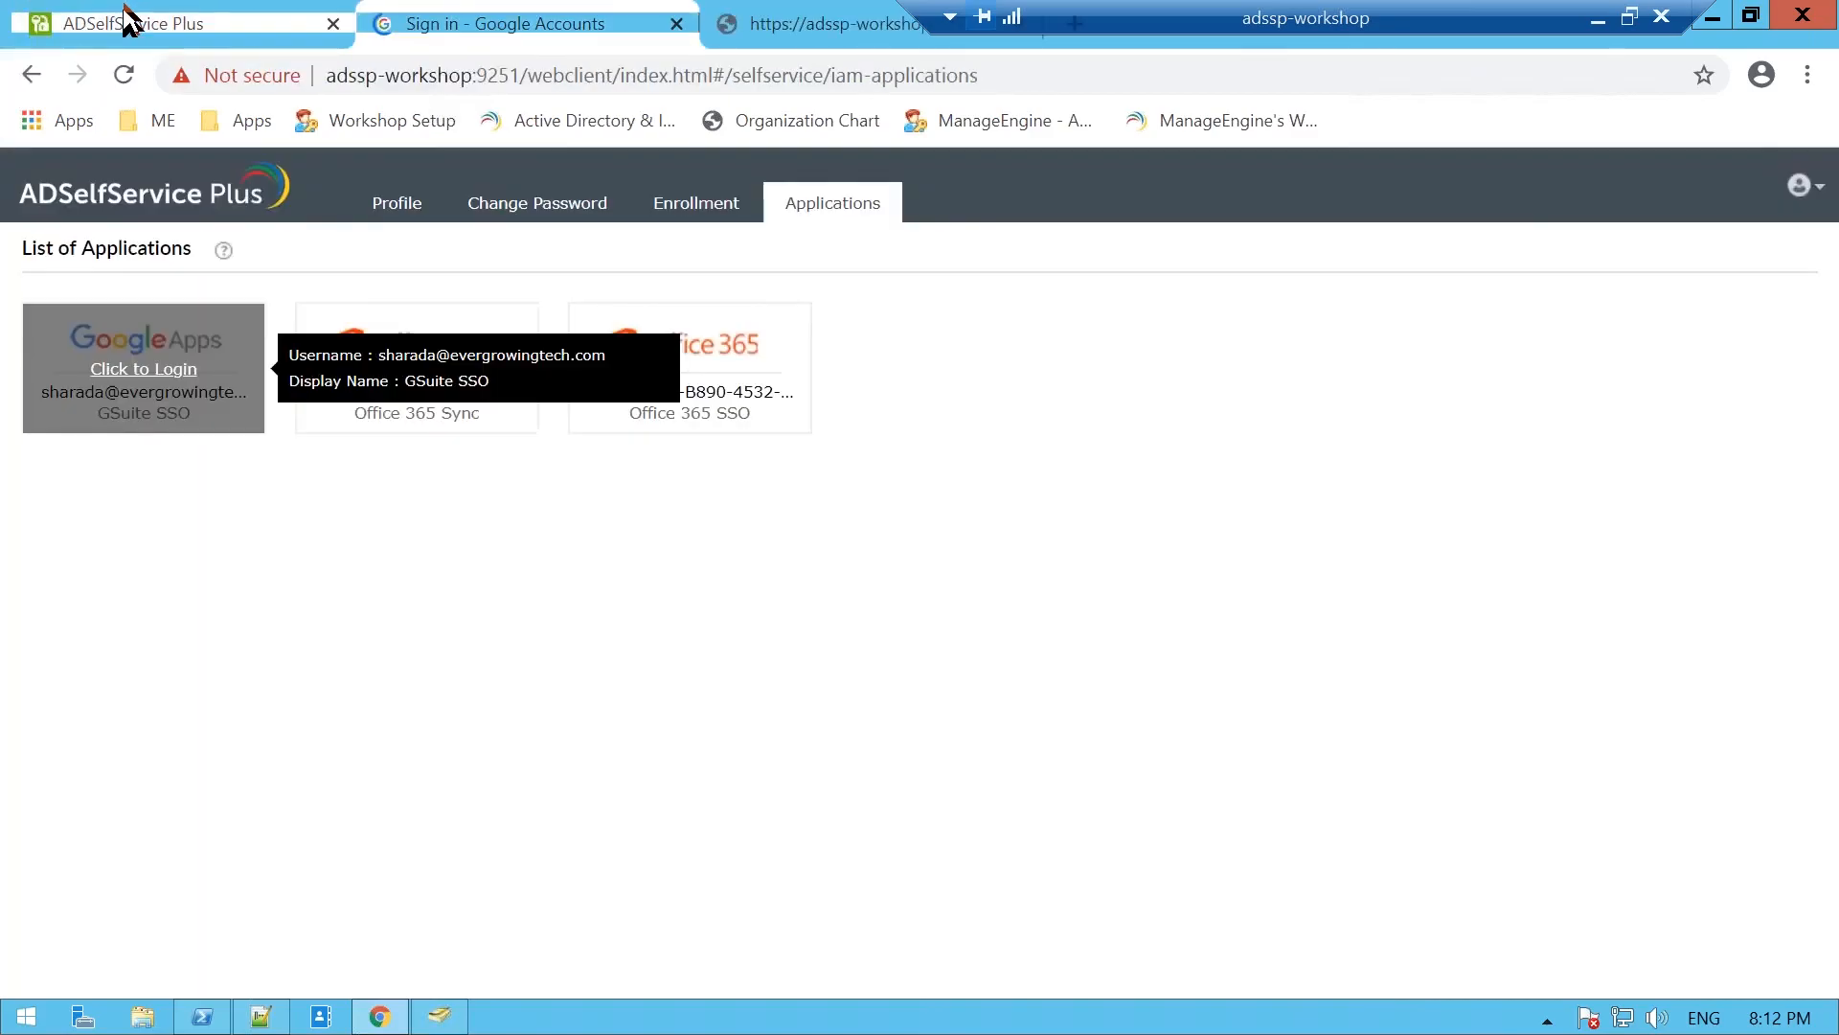
pyautogui.click(709, 385)
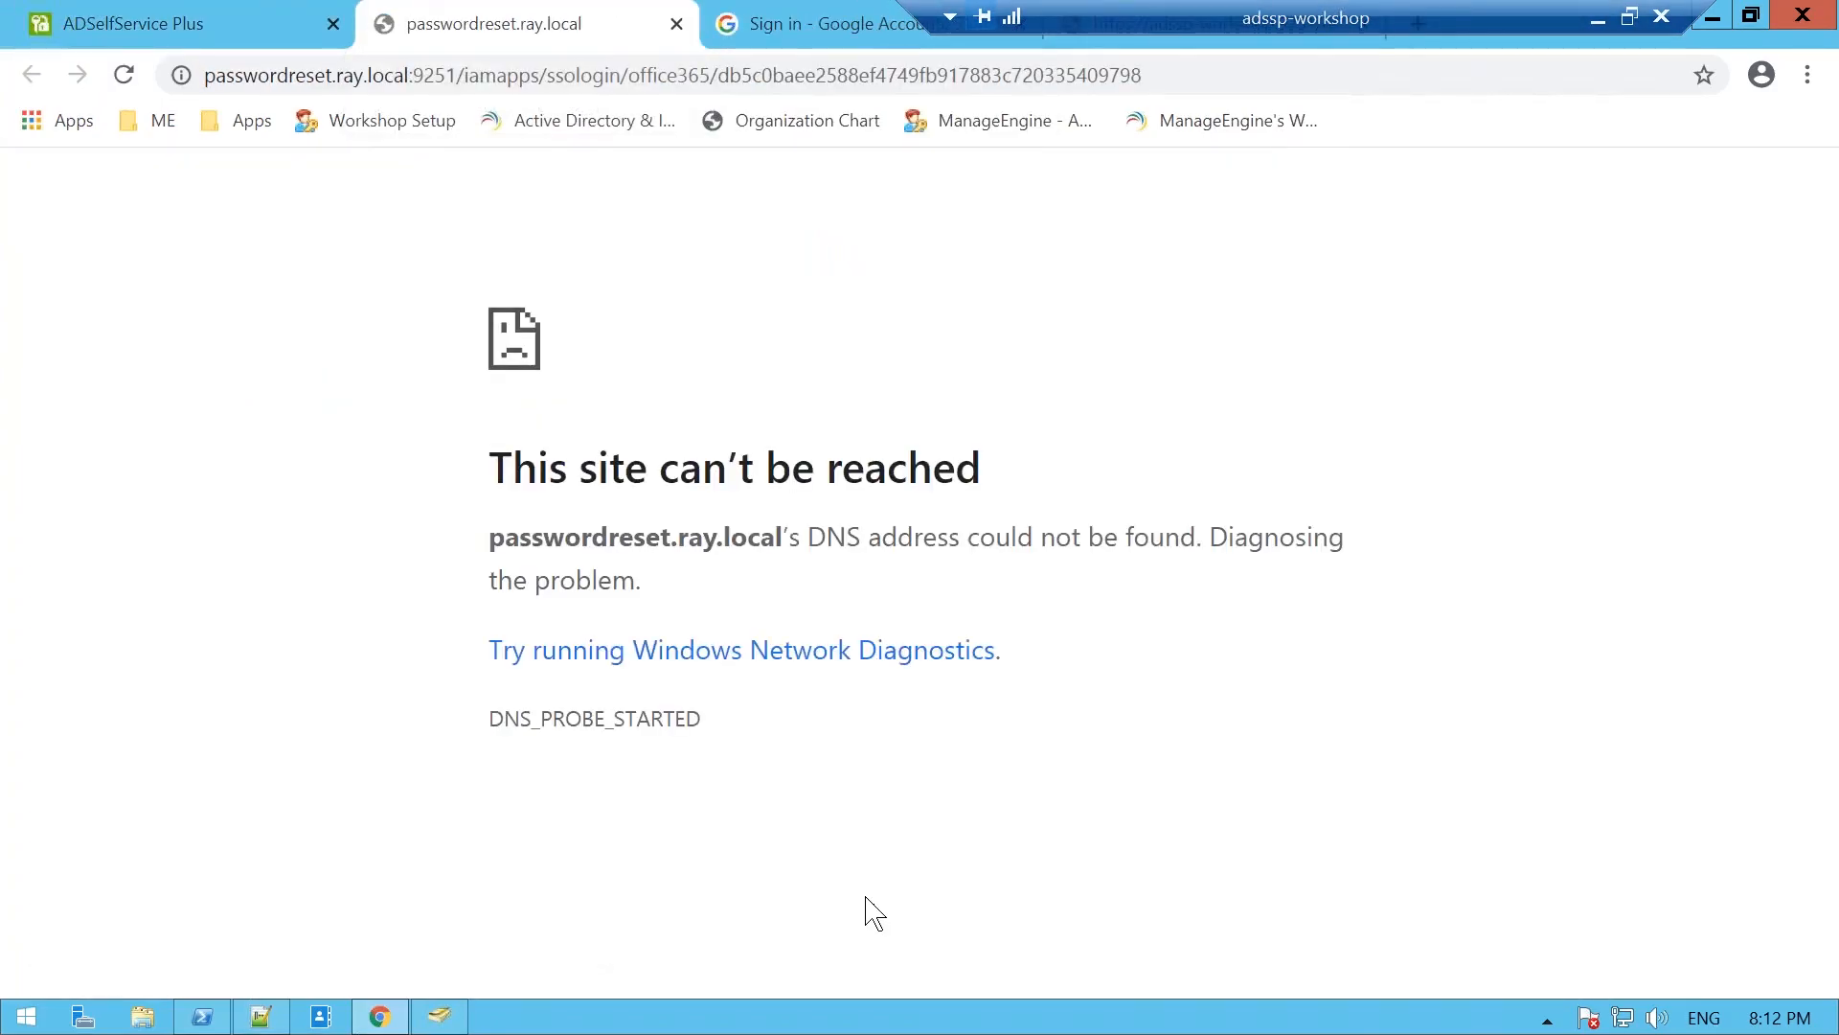
pyautogui.click(618, 75)
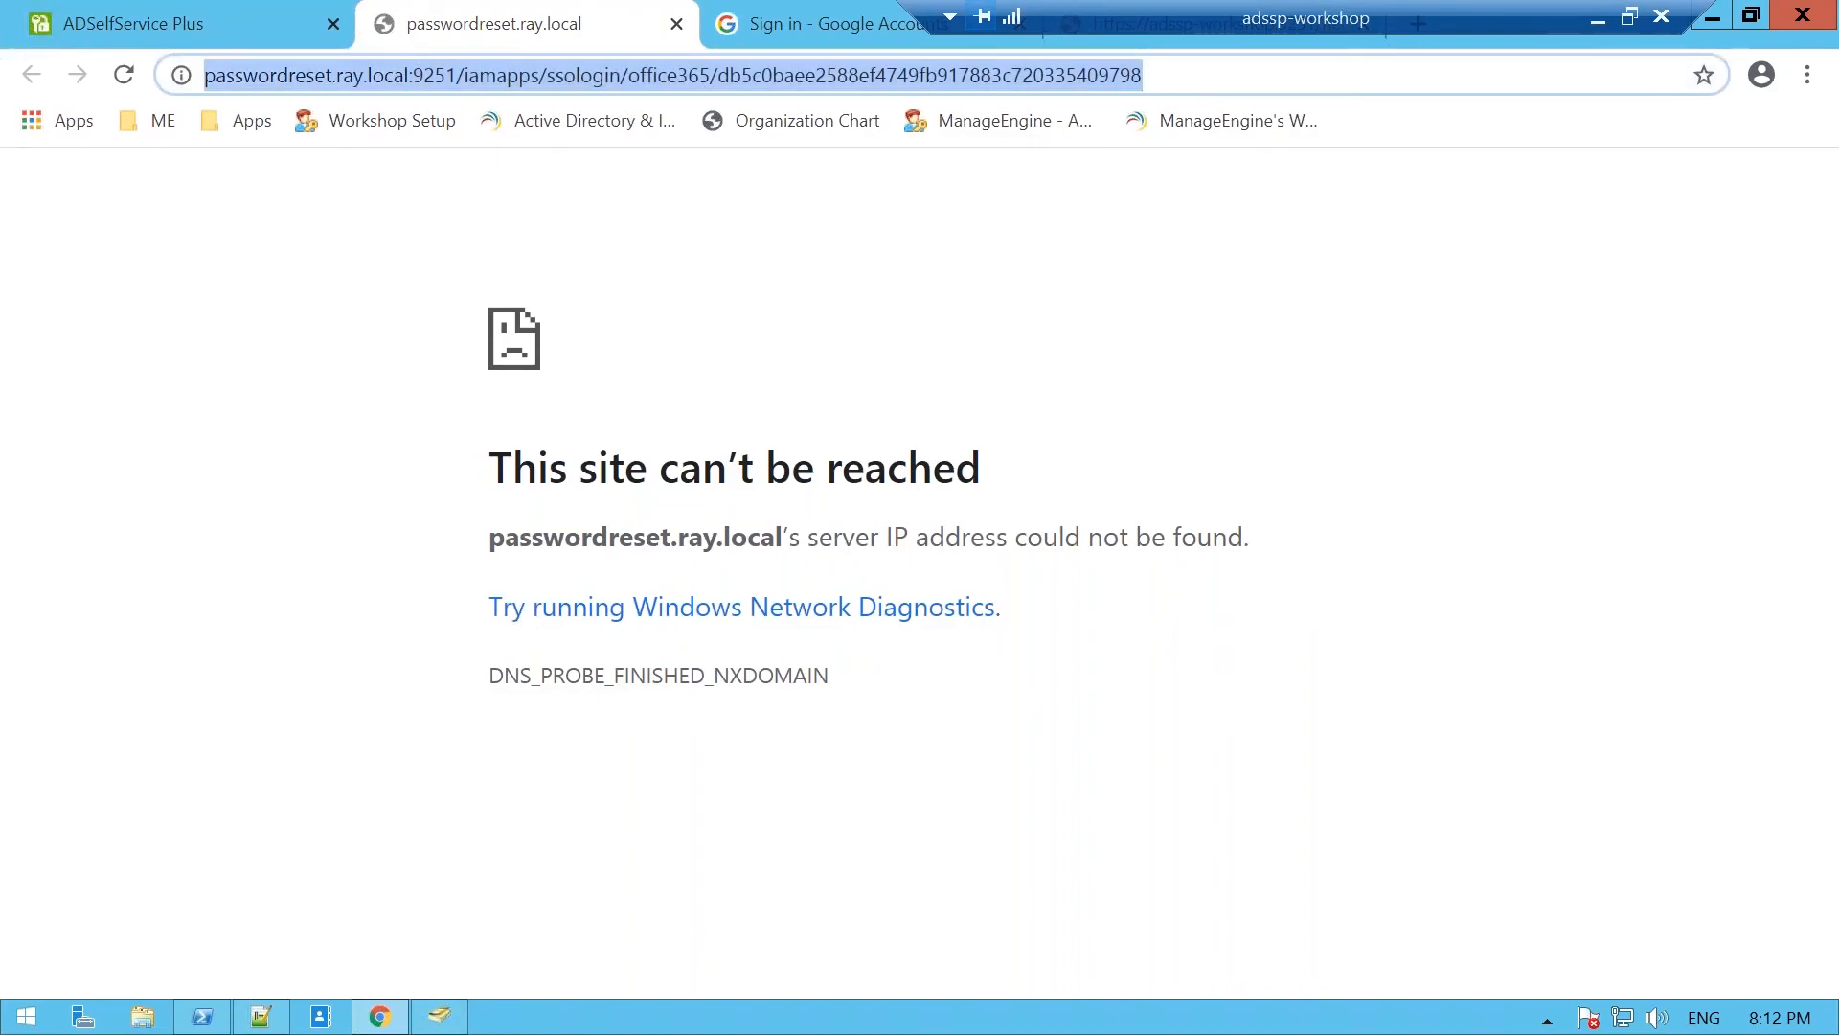
pyautogui.press('Return')
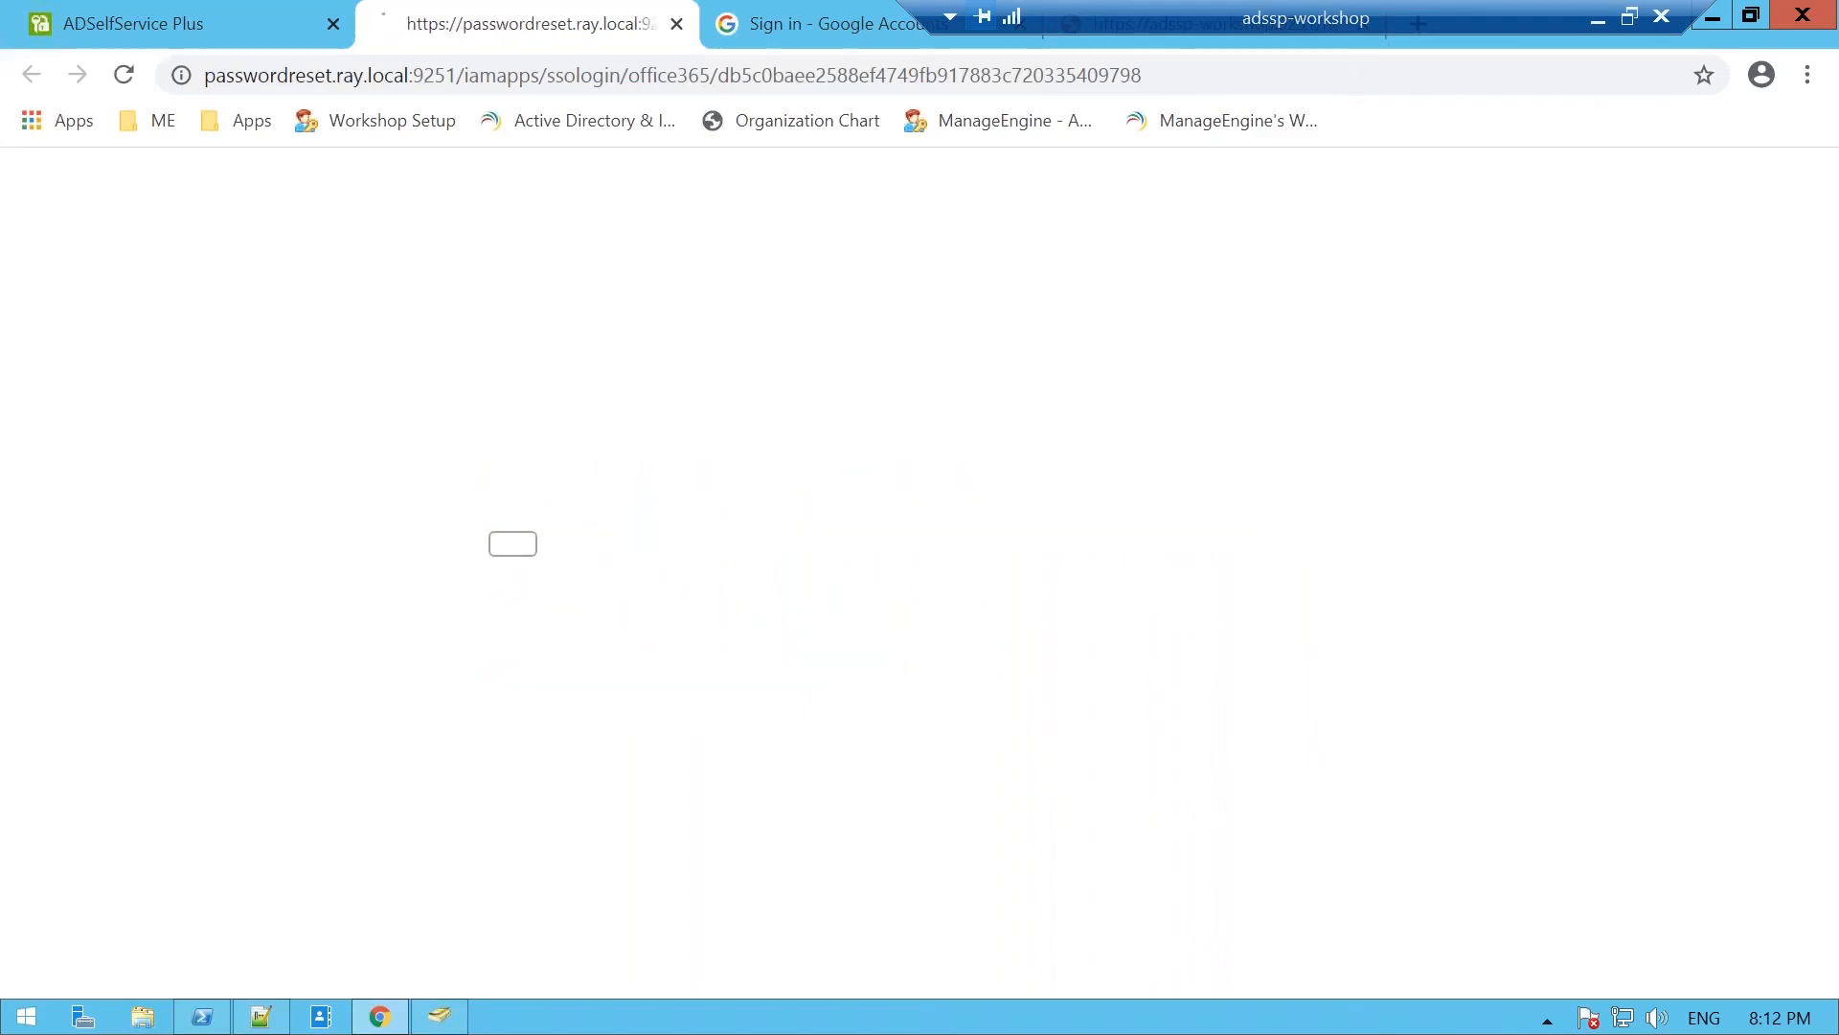
pyautogui.click(676, 23)
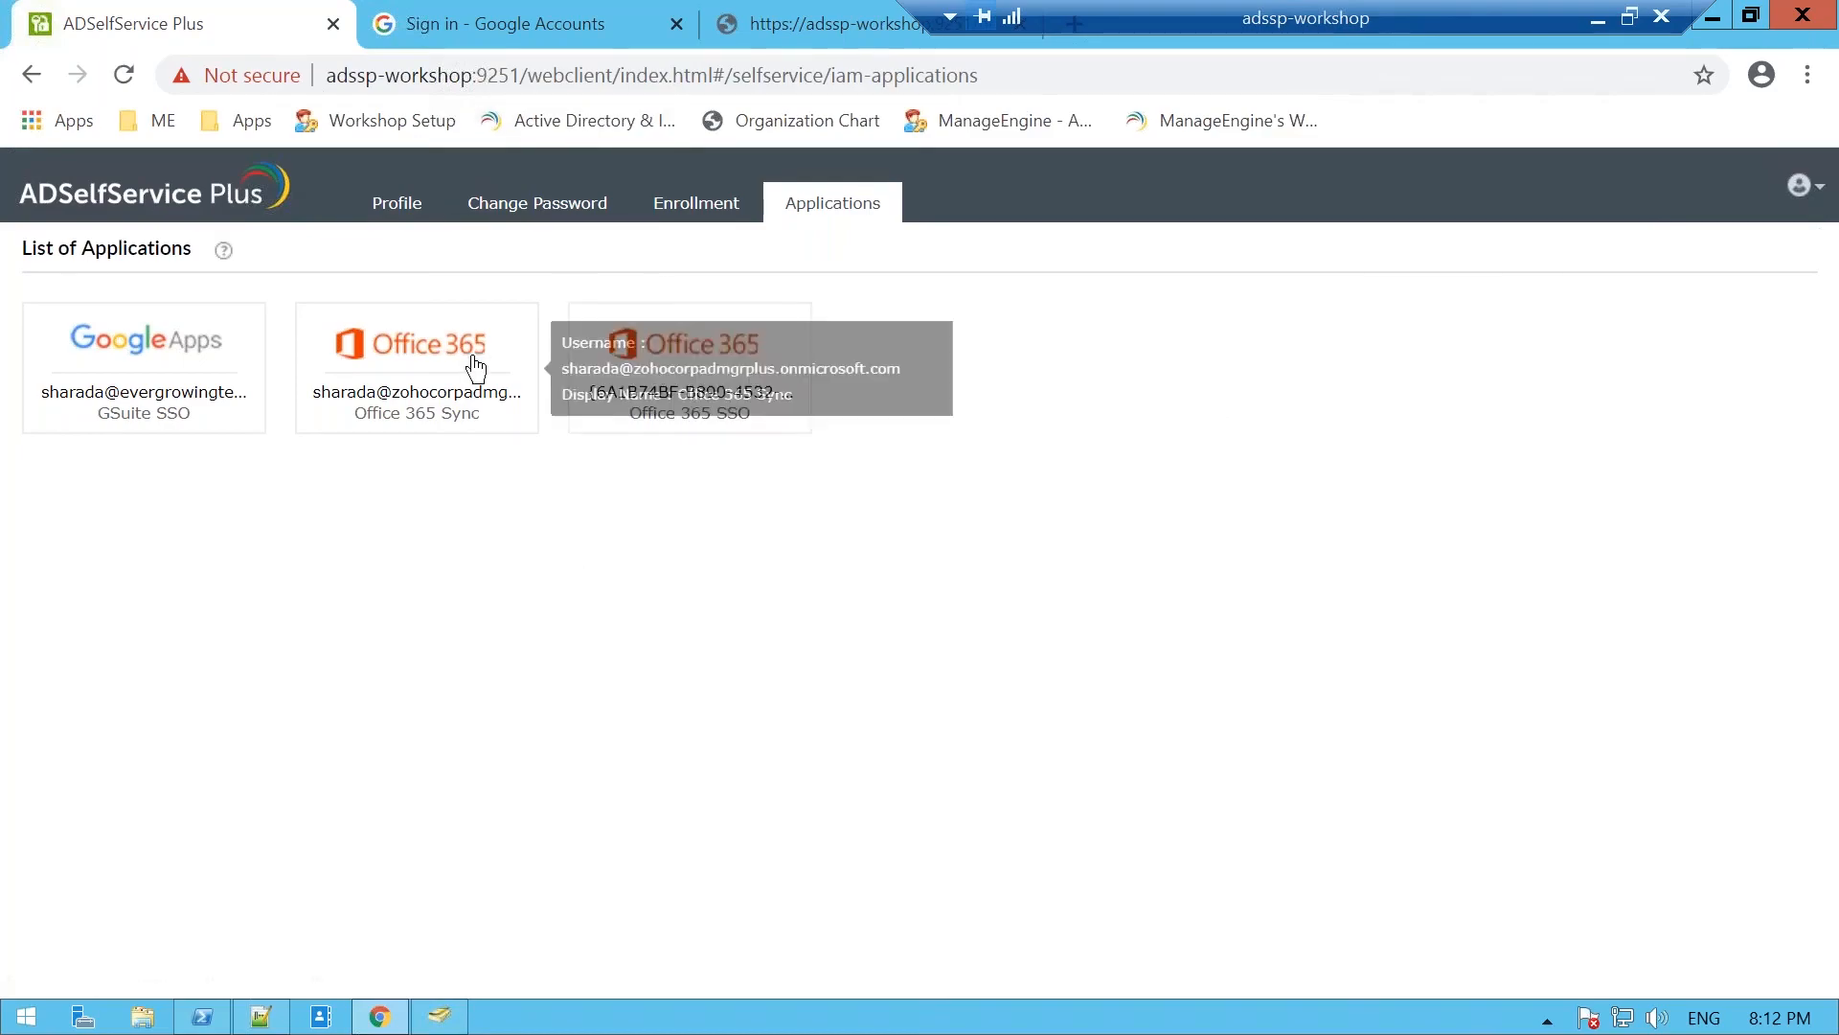
# Continue the GSuite SSO sign-in in the Google tab, sign out of the Google page, and close that tab.
pyautogui.click(498, 19)
pyautogui.click(1108, 776)
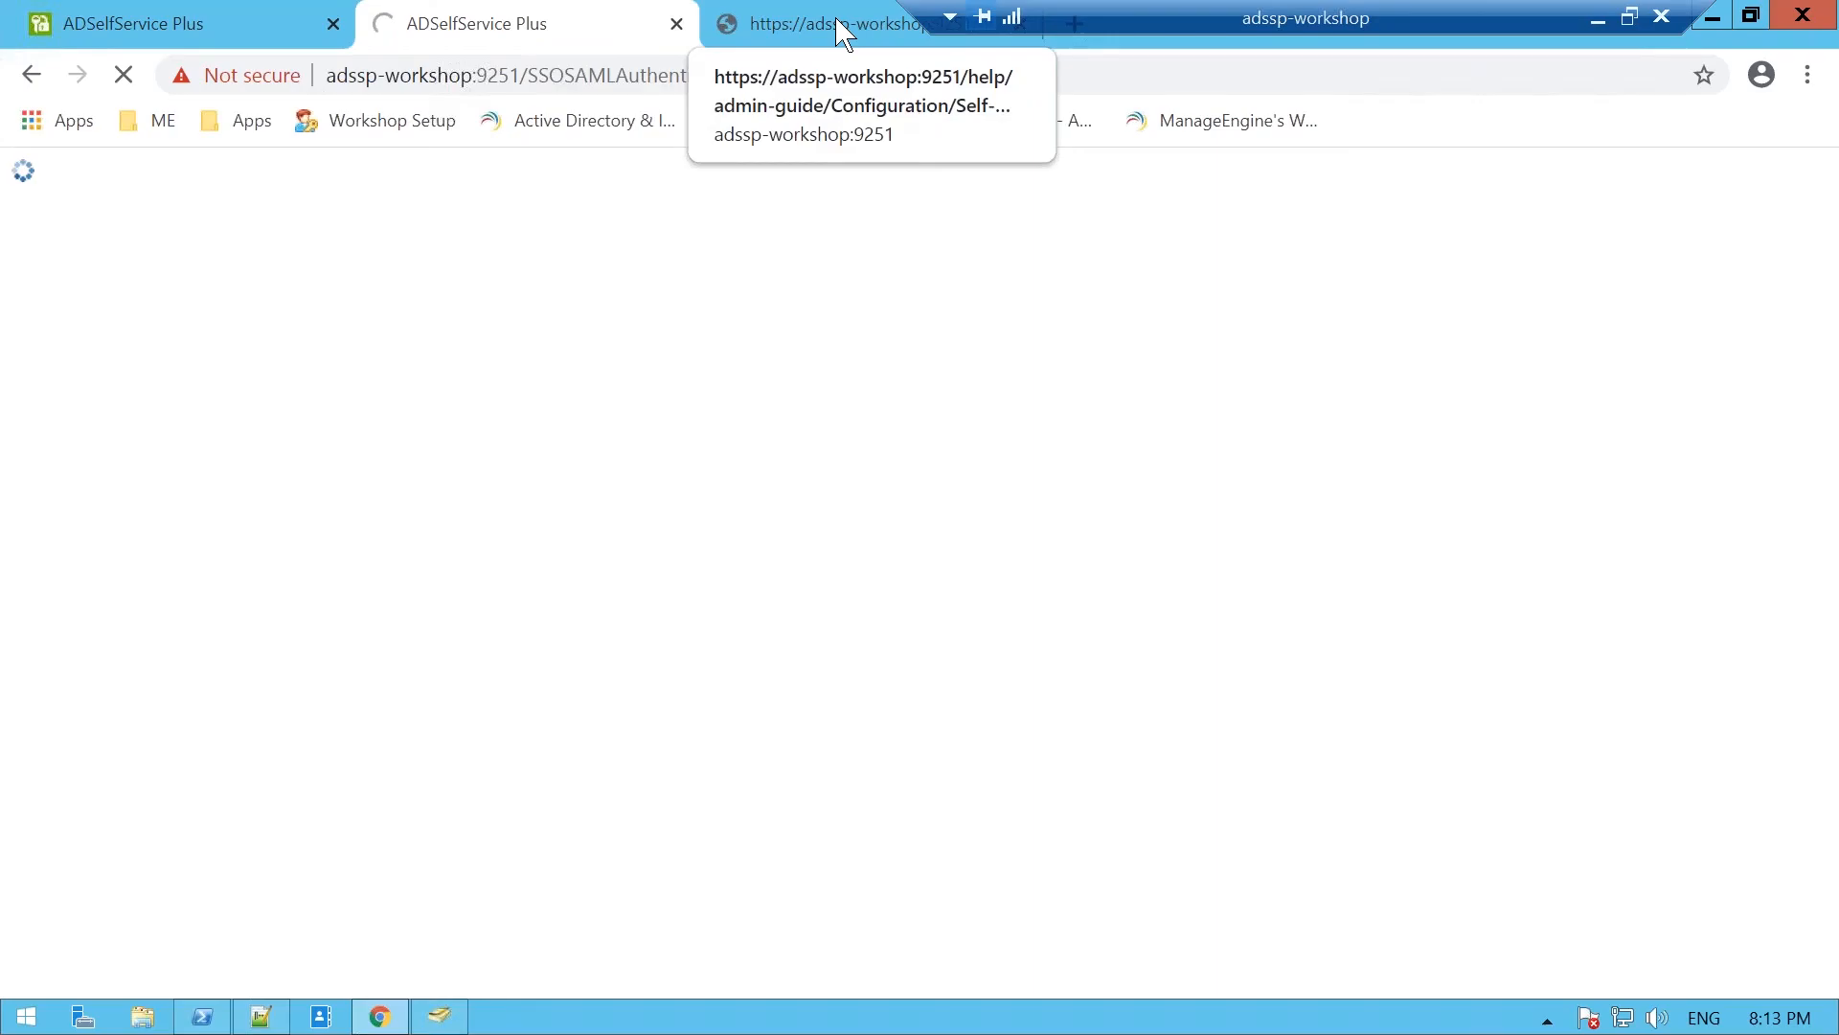
pyautogui.click(836, 19)
pyautogui.click(567, 17)
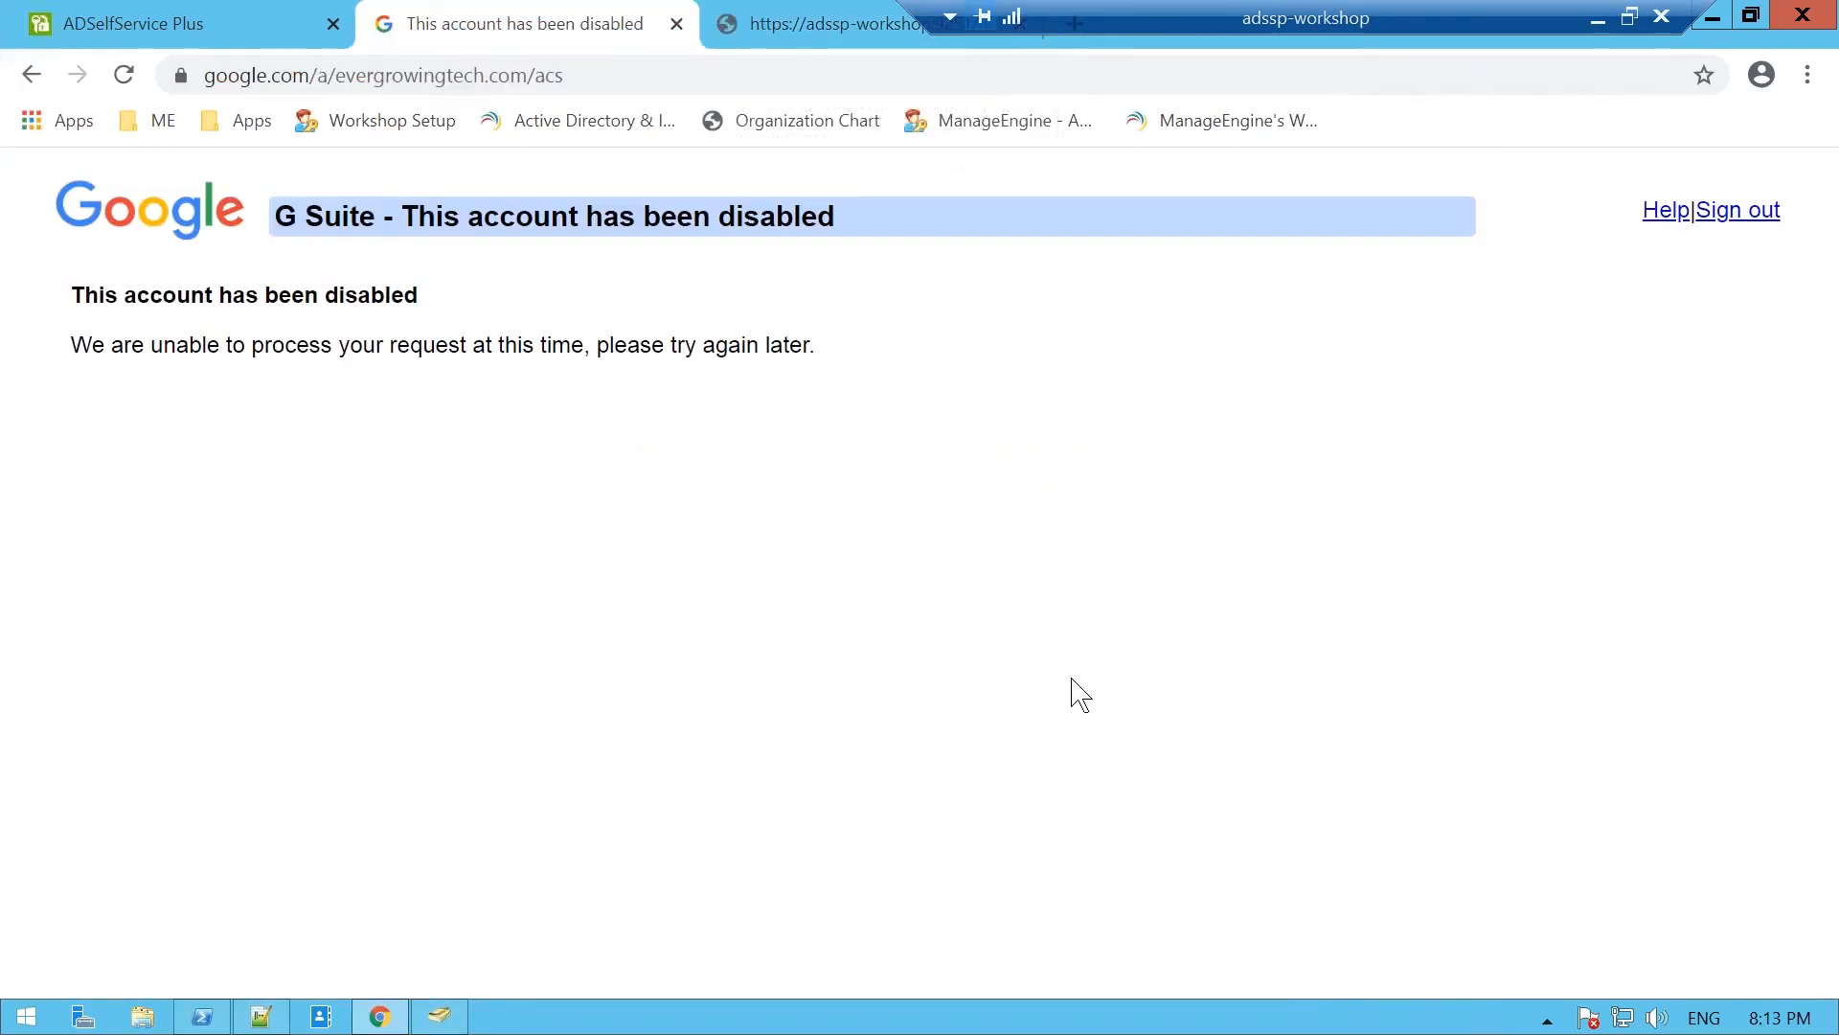
pyautogui.click(1752, 226)
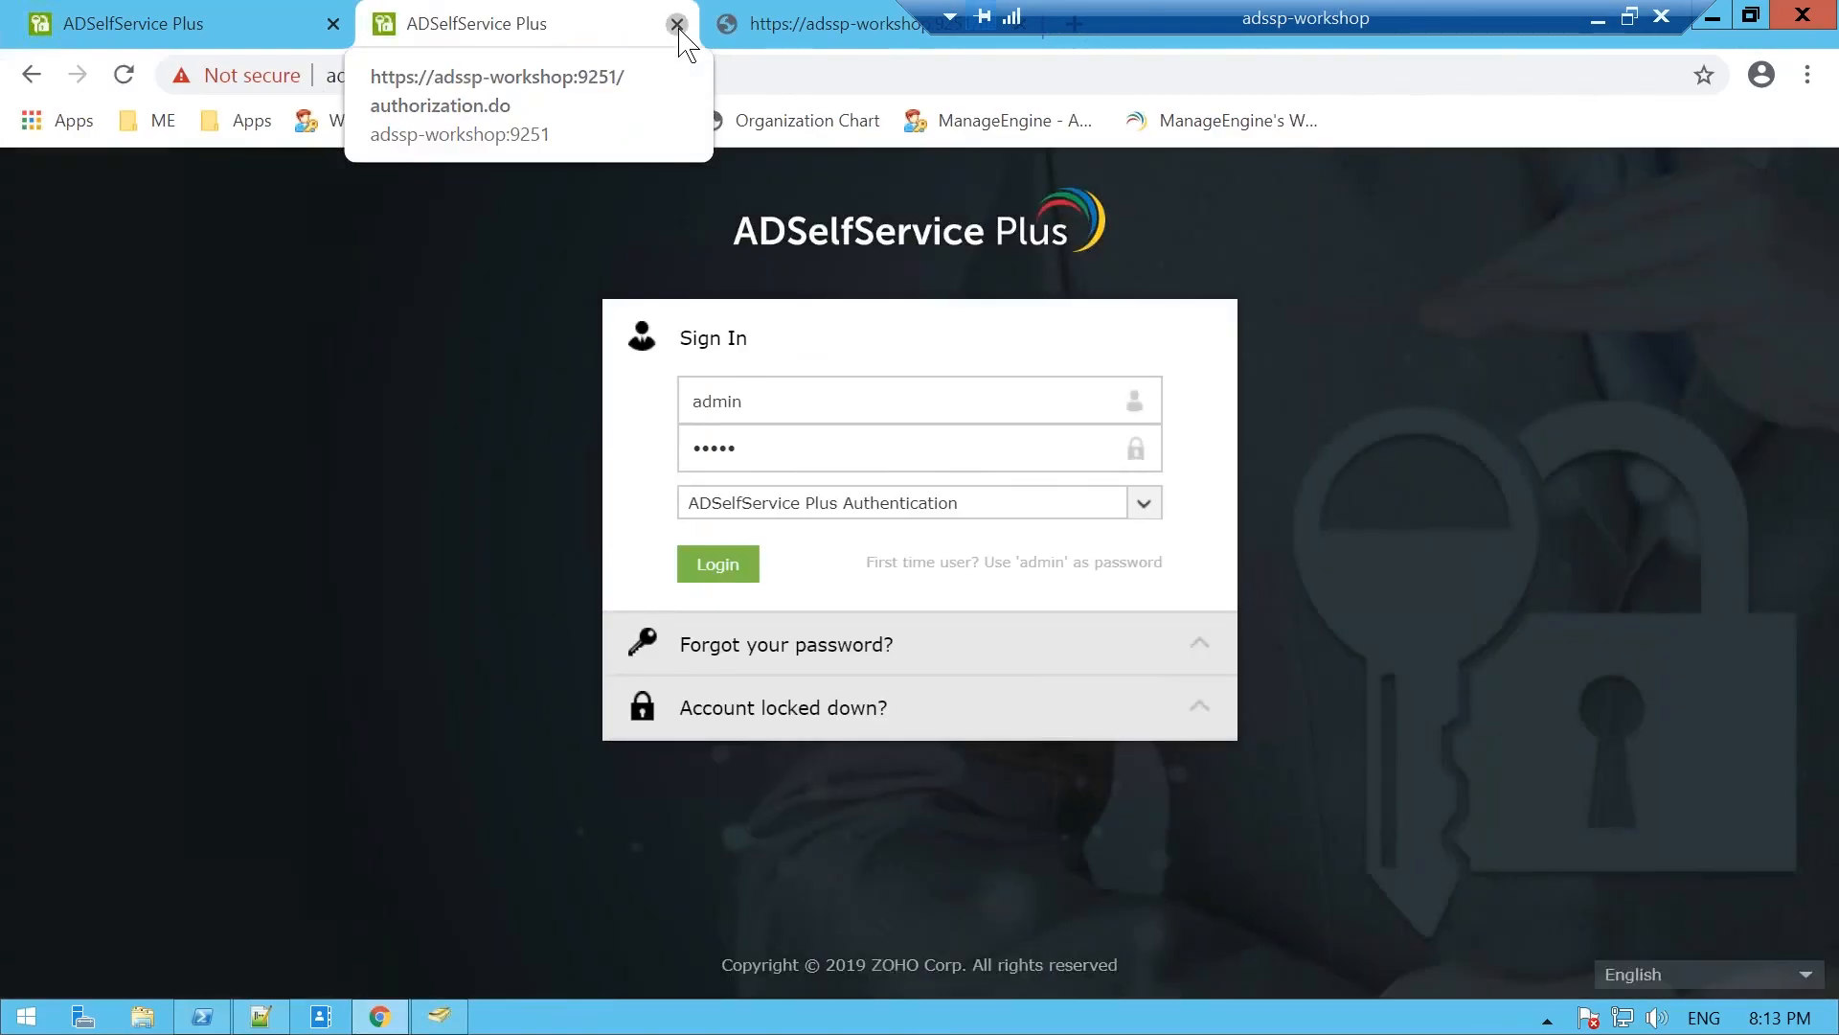
pyautogui.click(678, 26)
pyautogui.click(188, 37)
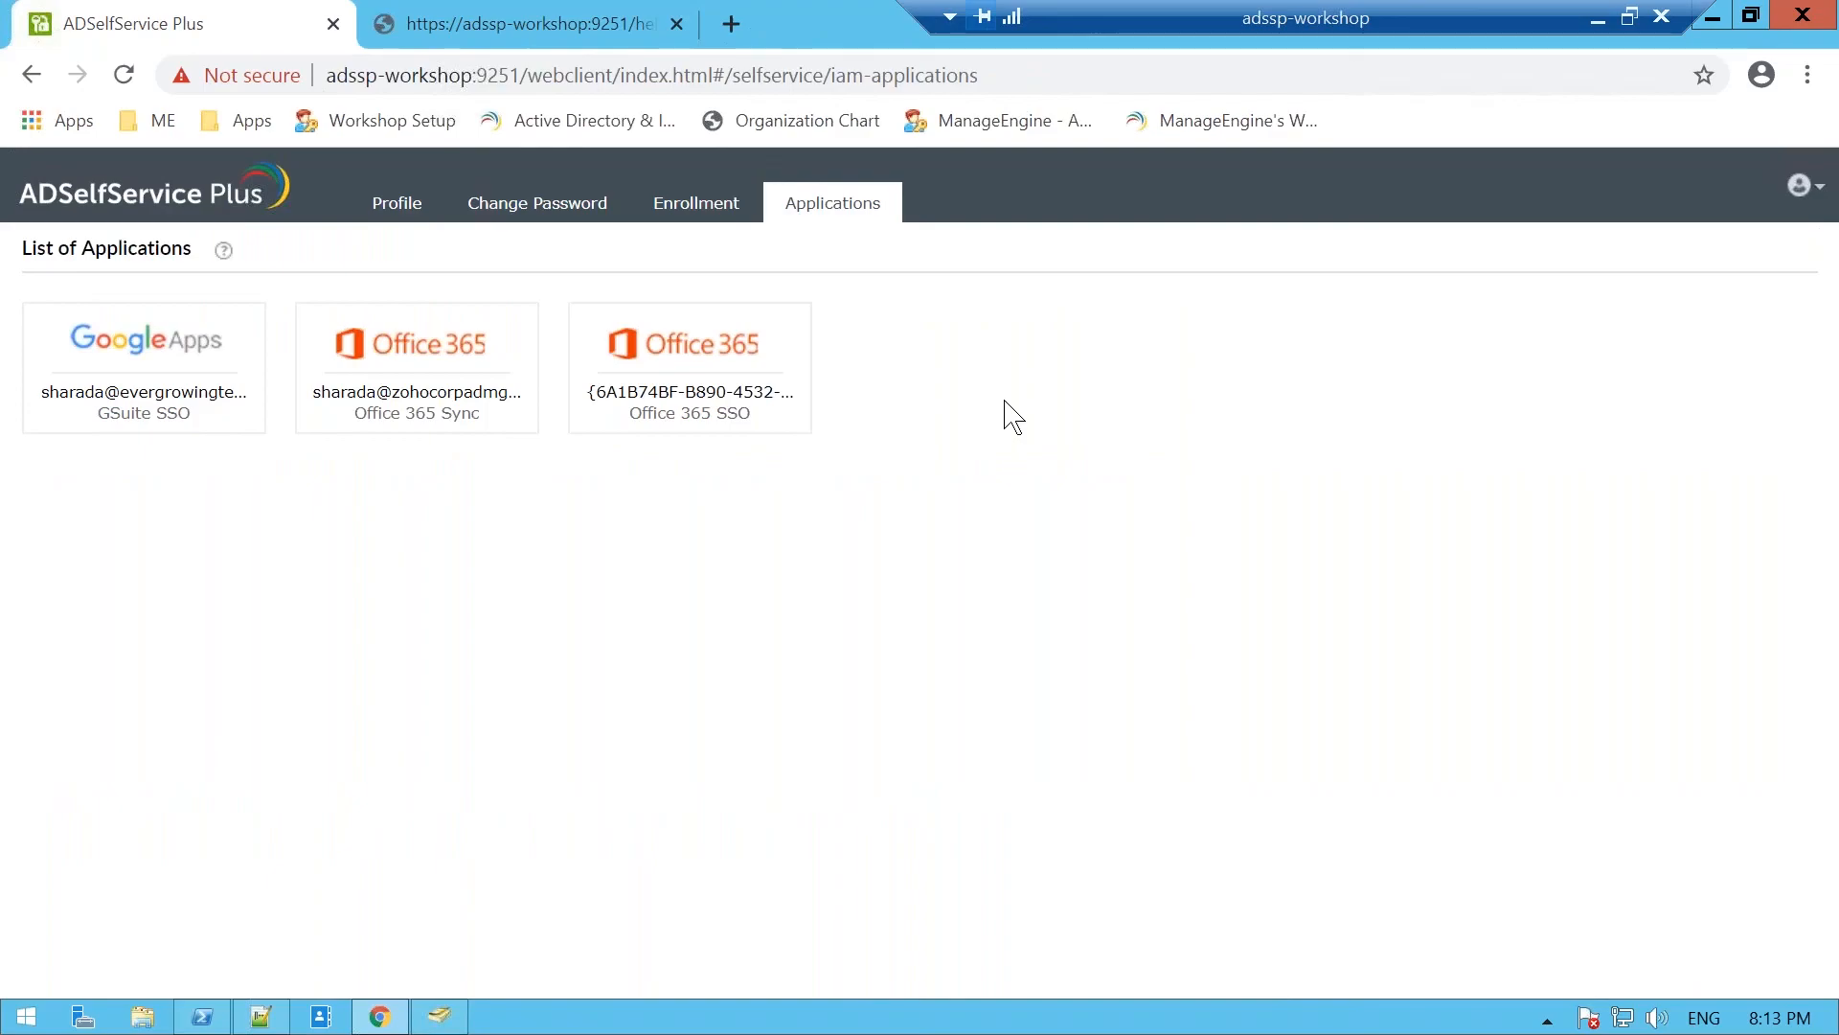
# Leave the end-user portal and log in to the admin console with the admin account.
pyautogui.moveTo(671, 378)
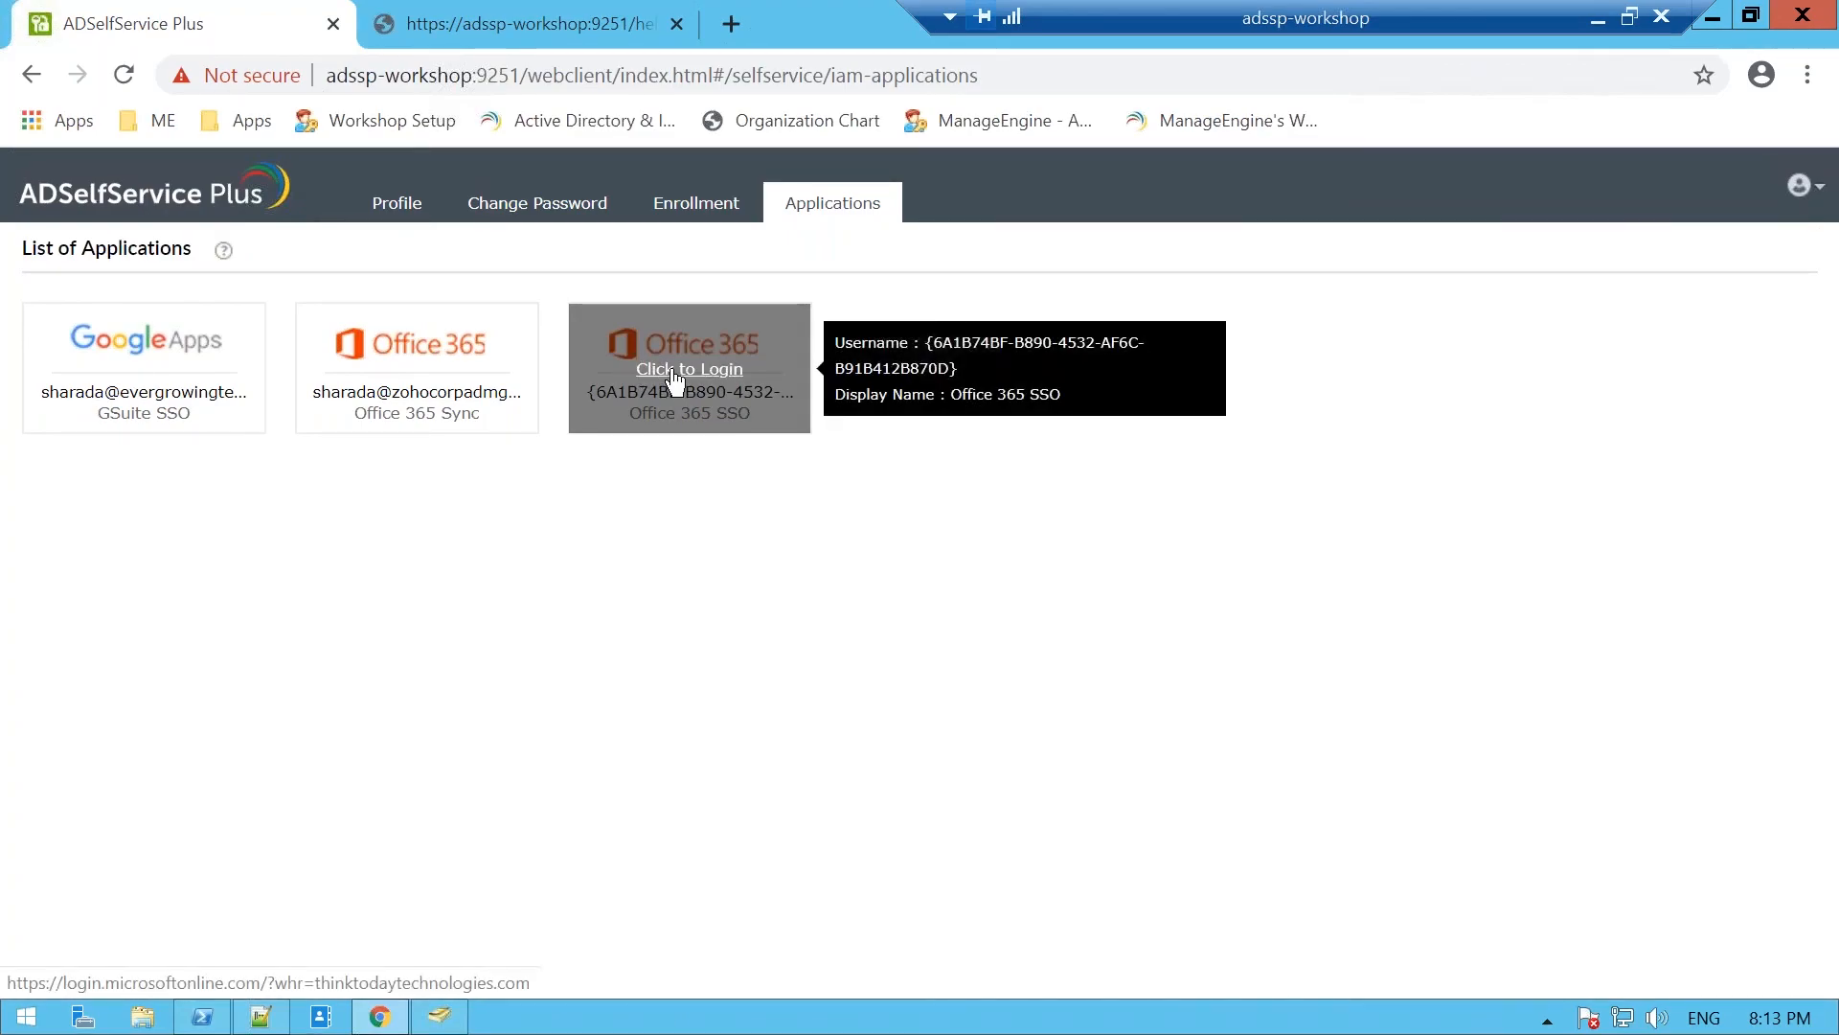
pyautogui.click(692, 209)
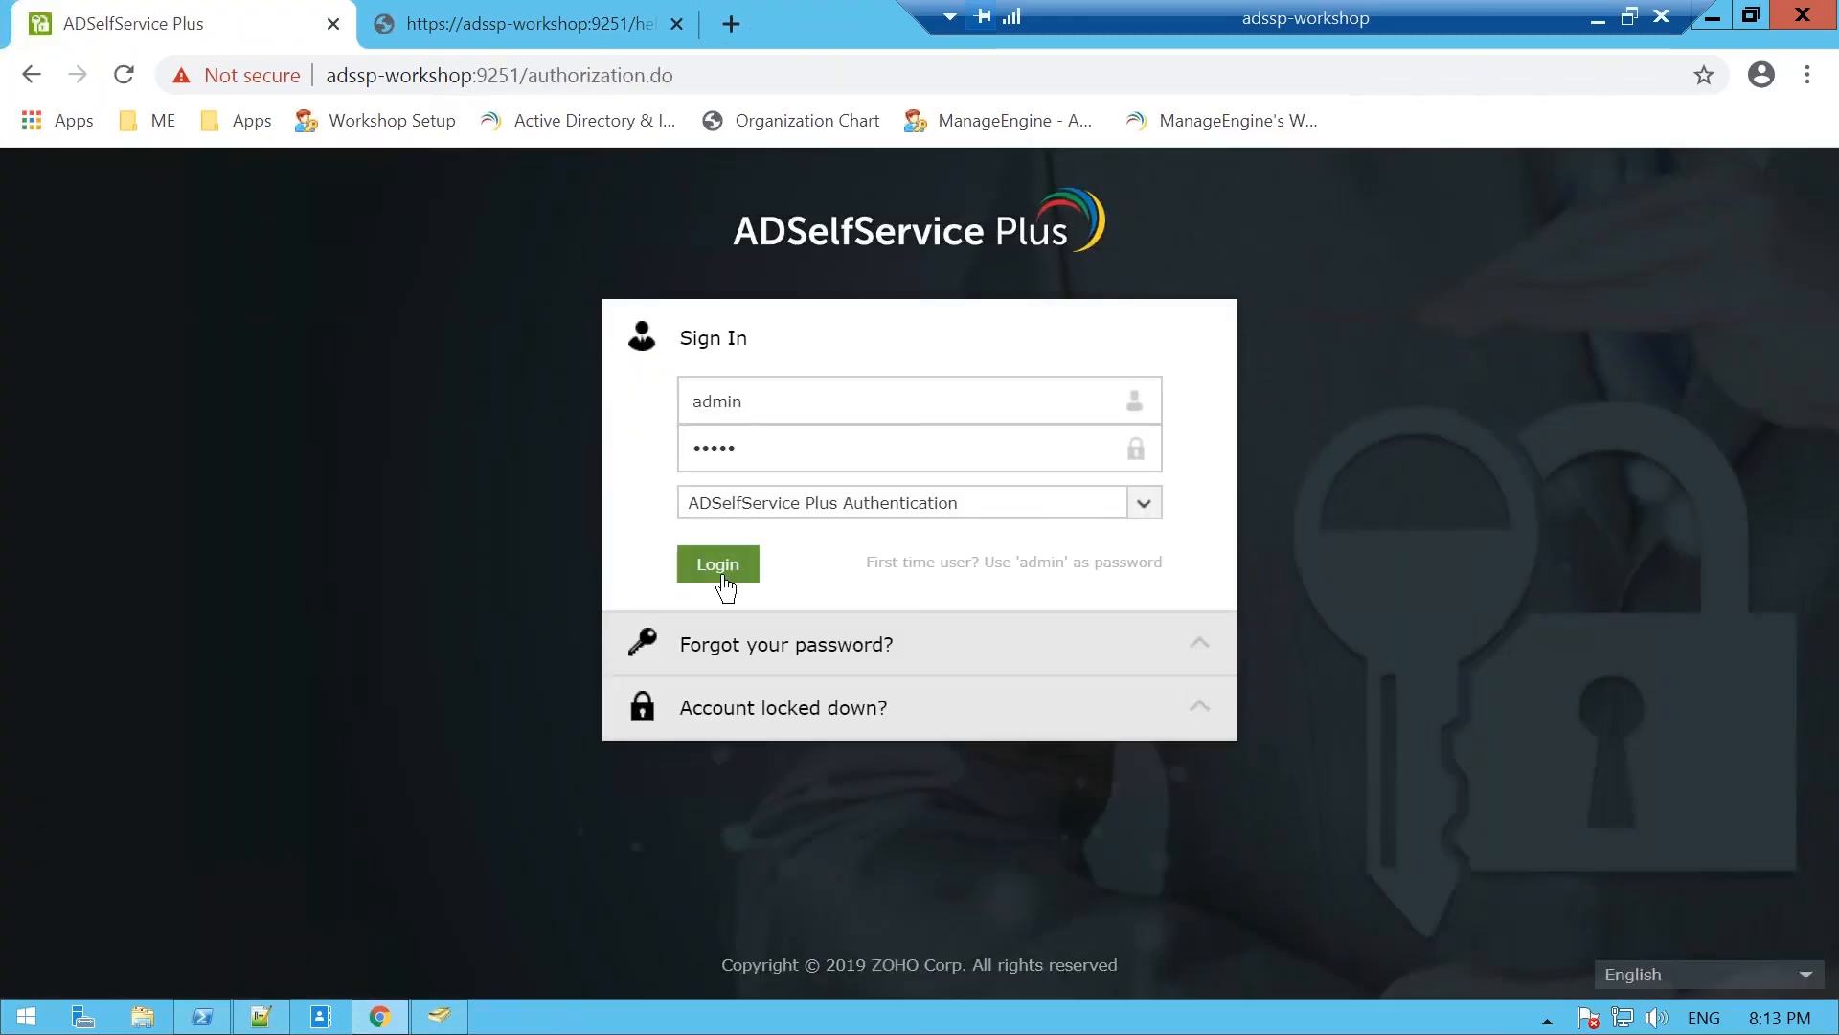
pyautogui.click(720, 571)
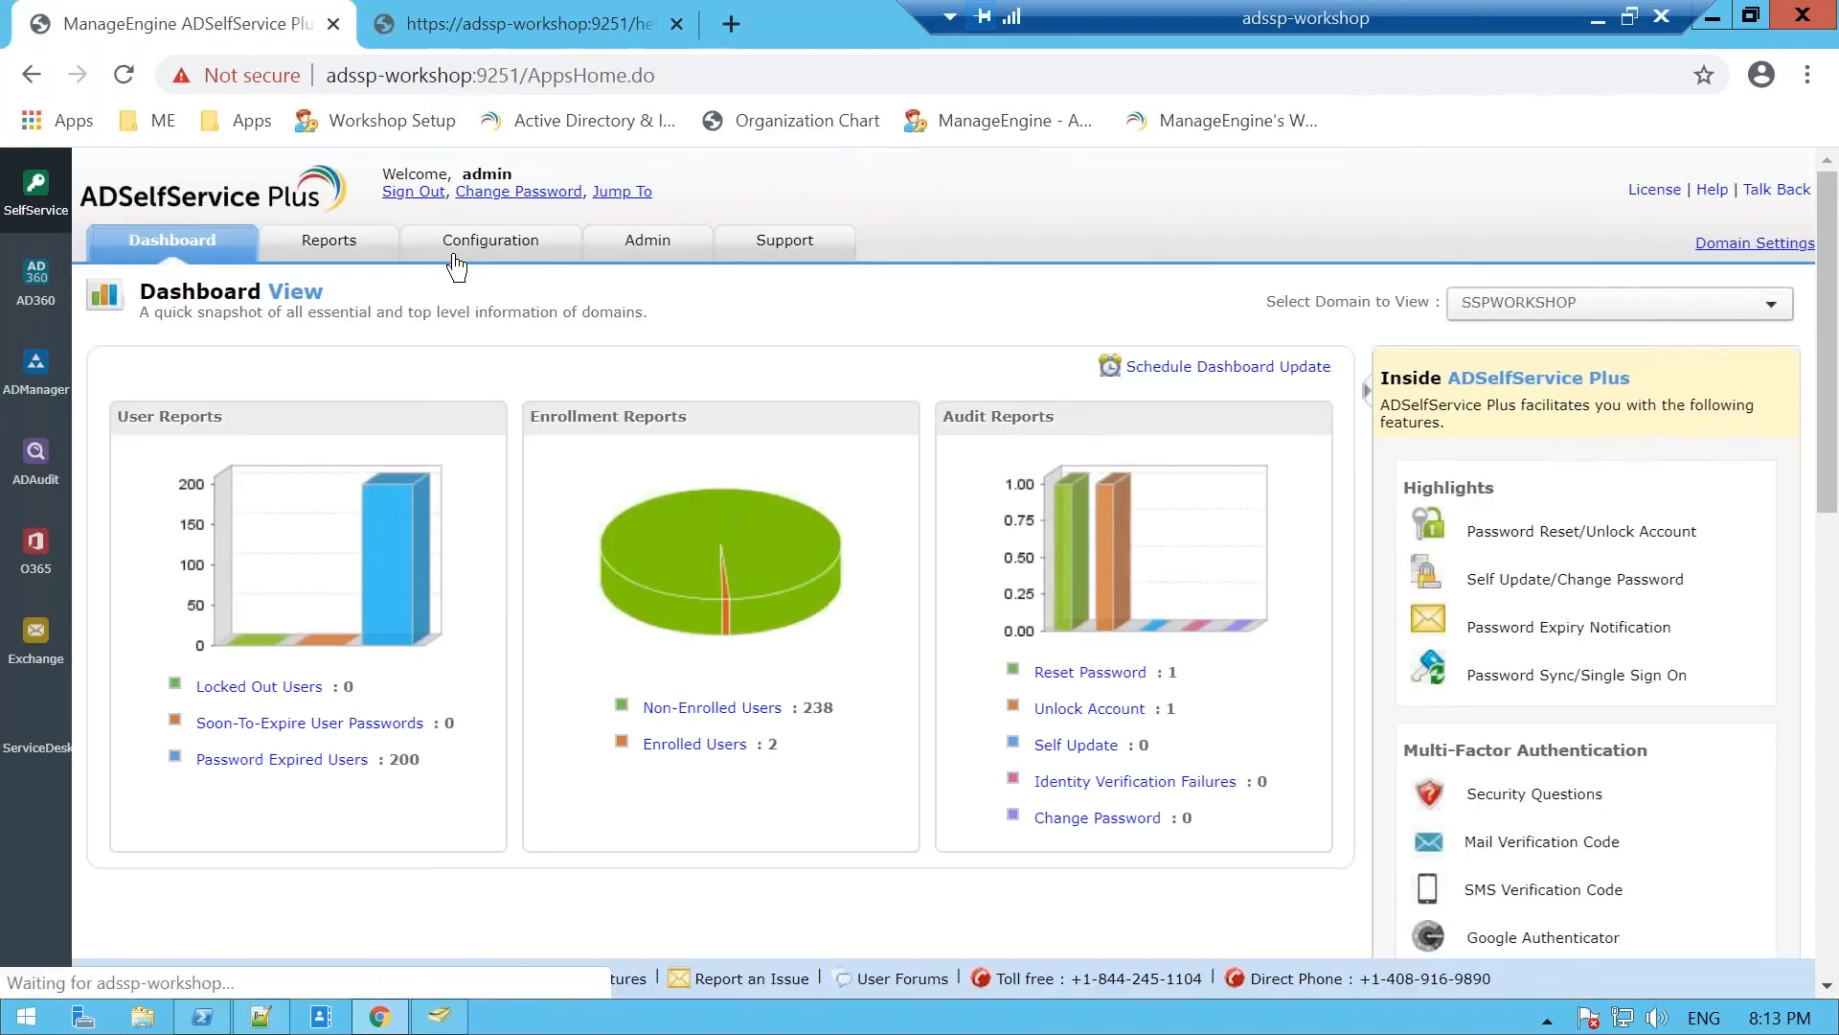
# Open Multi-factor Authentication configuration for the Admin policy and review the Security Question & Answer settings.
pyautogui.click(456, 259)
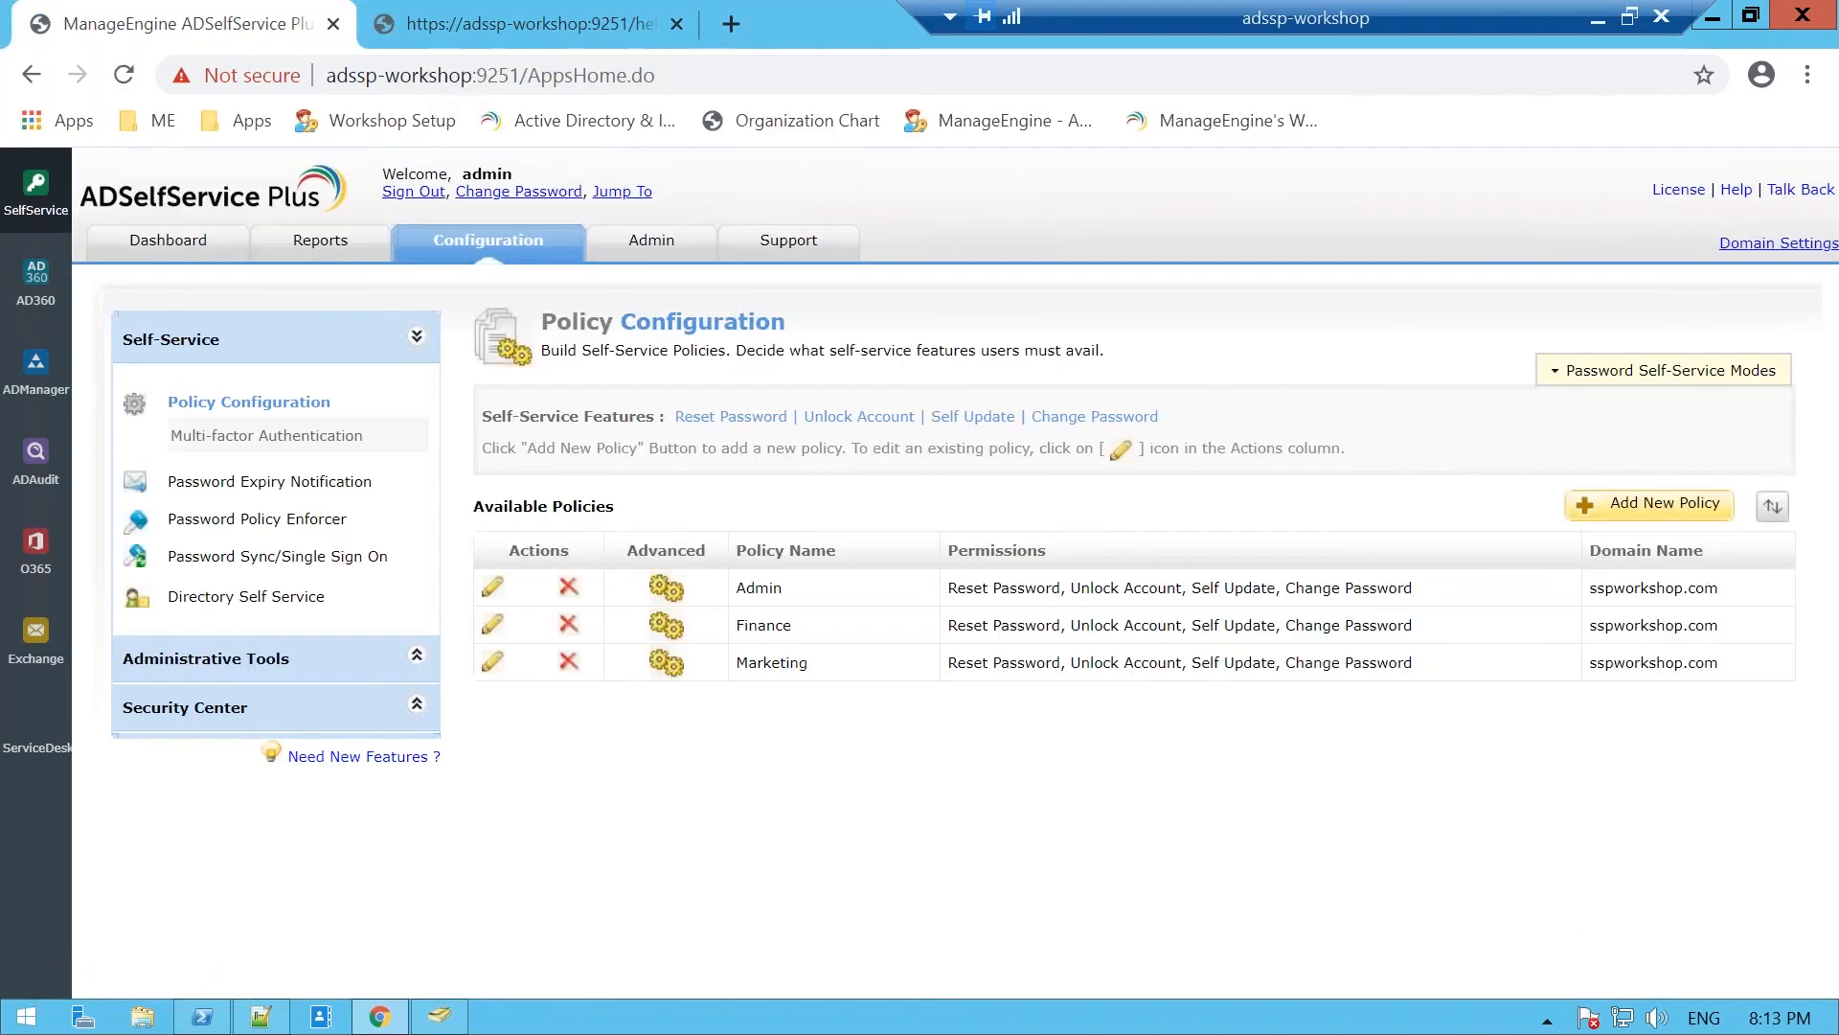
pyautogui.click(354, 448)
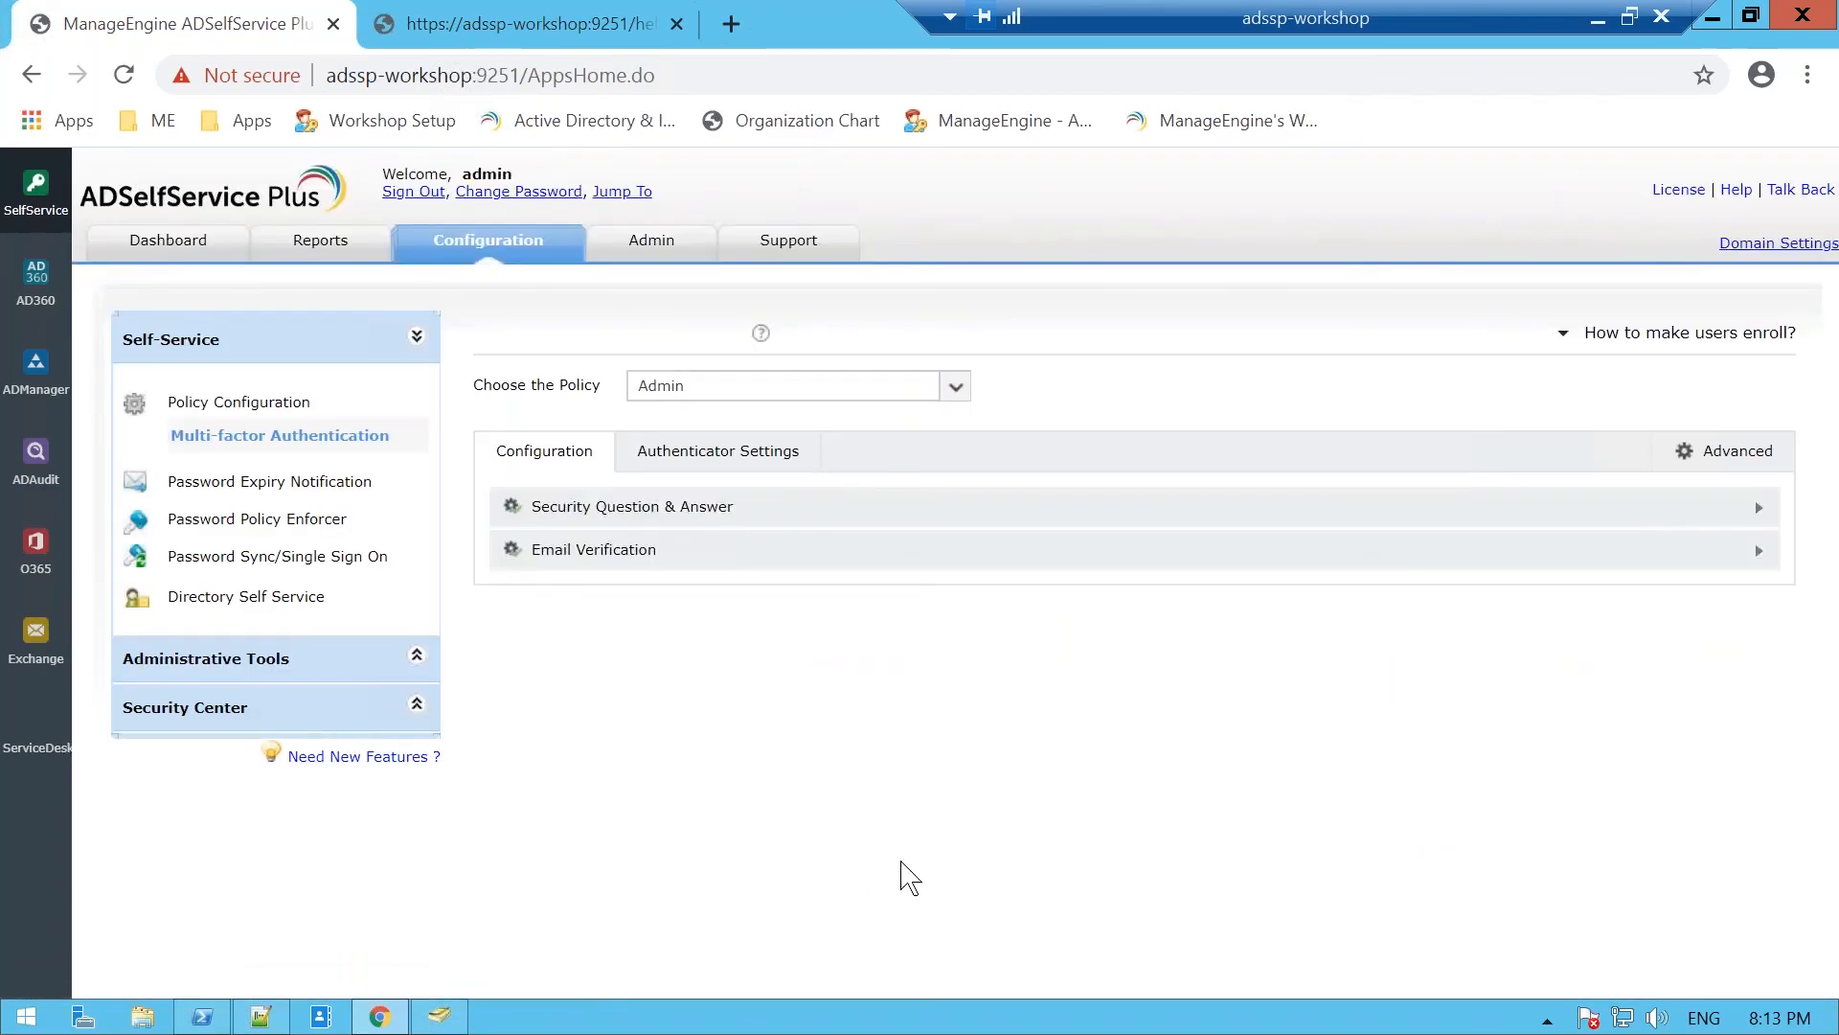
pyautogui.click(856, 518)
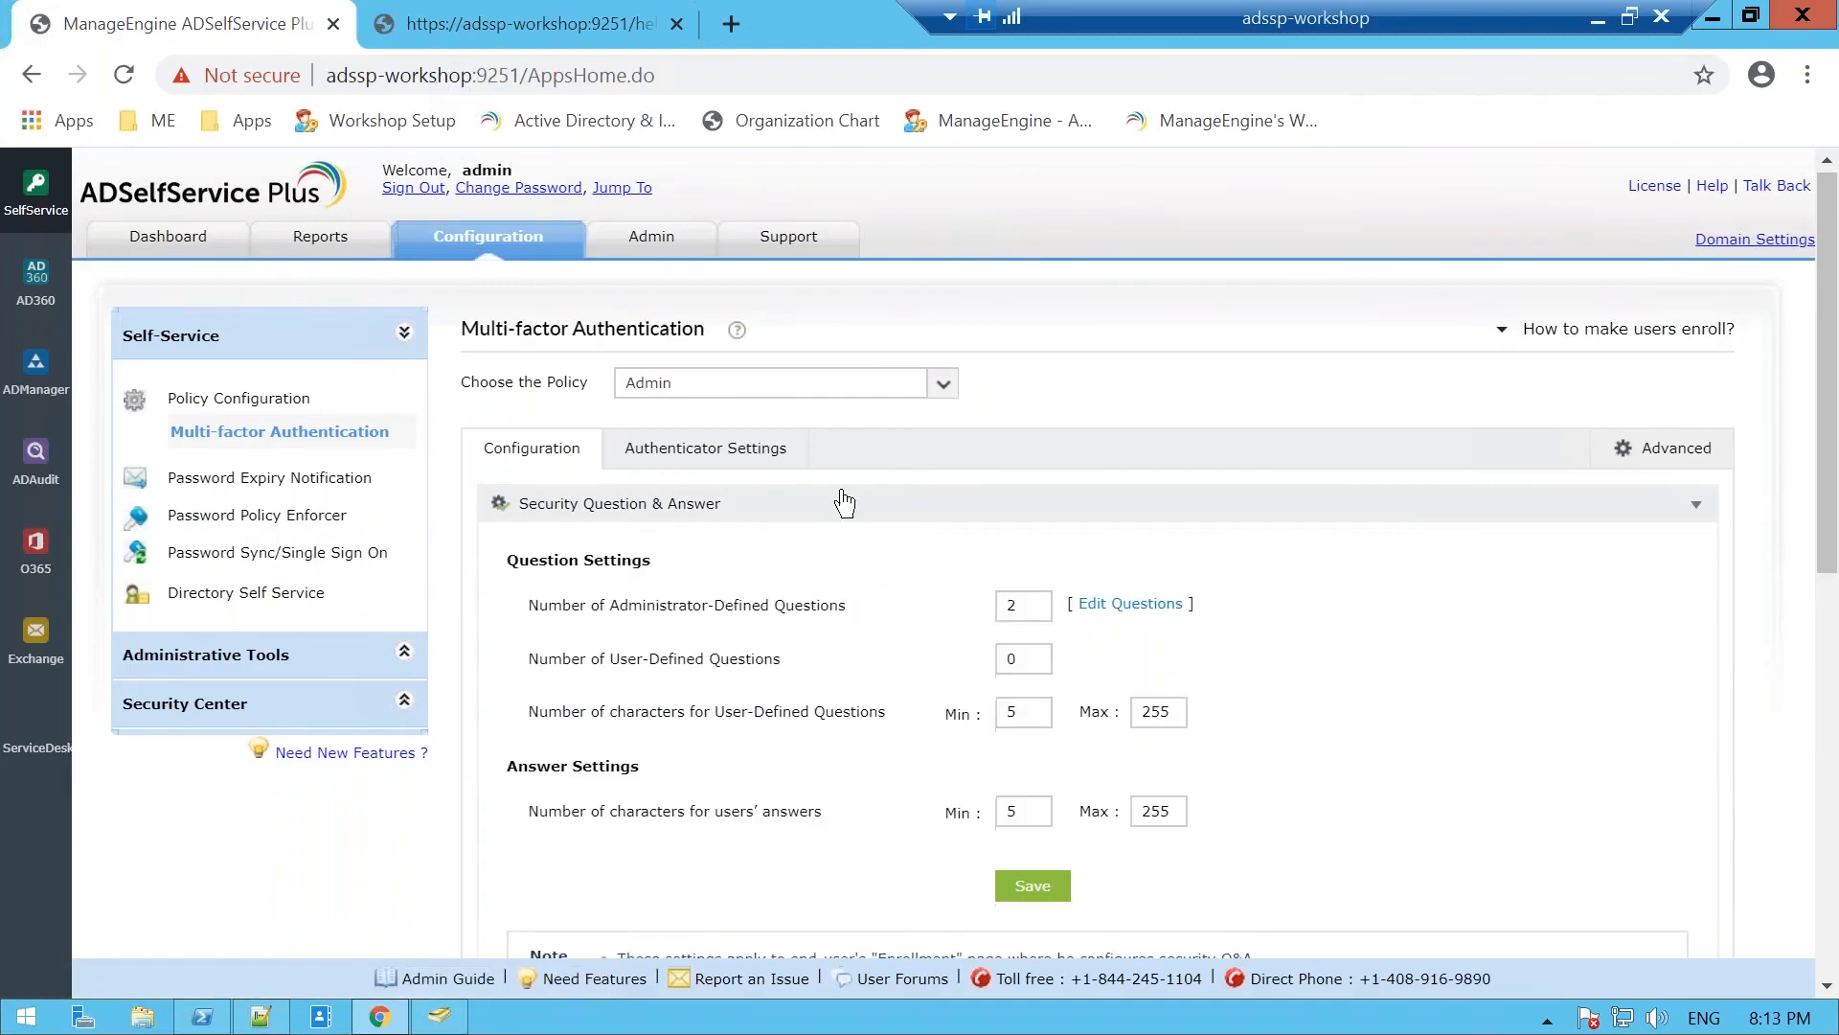
pyautogui.scroll(-1, 842, 498)
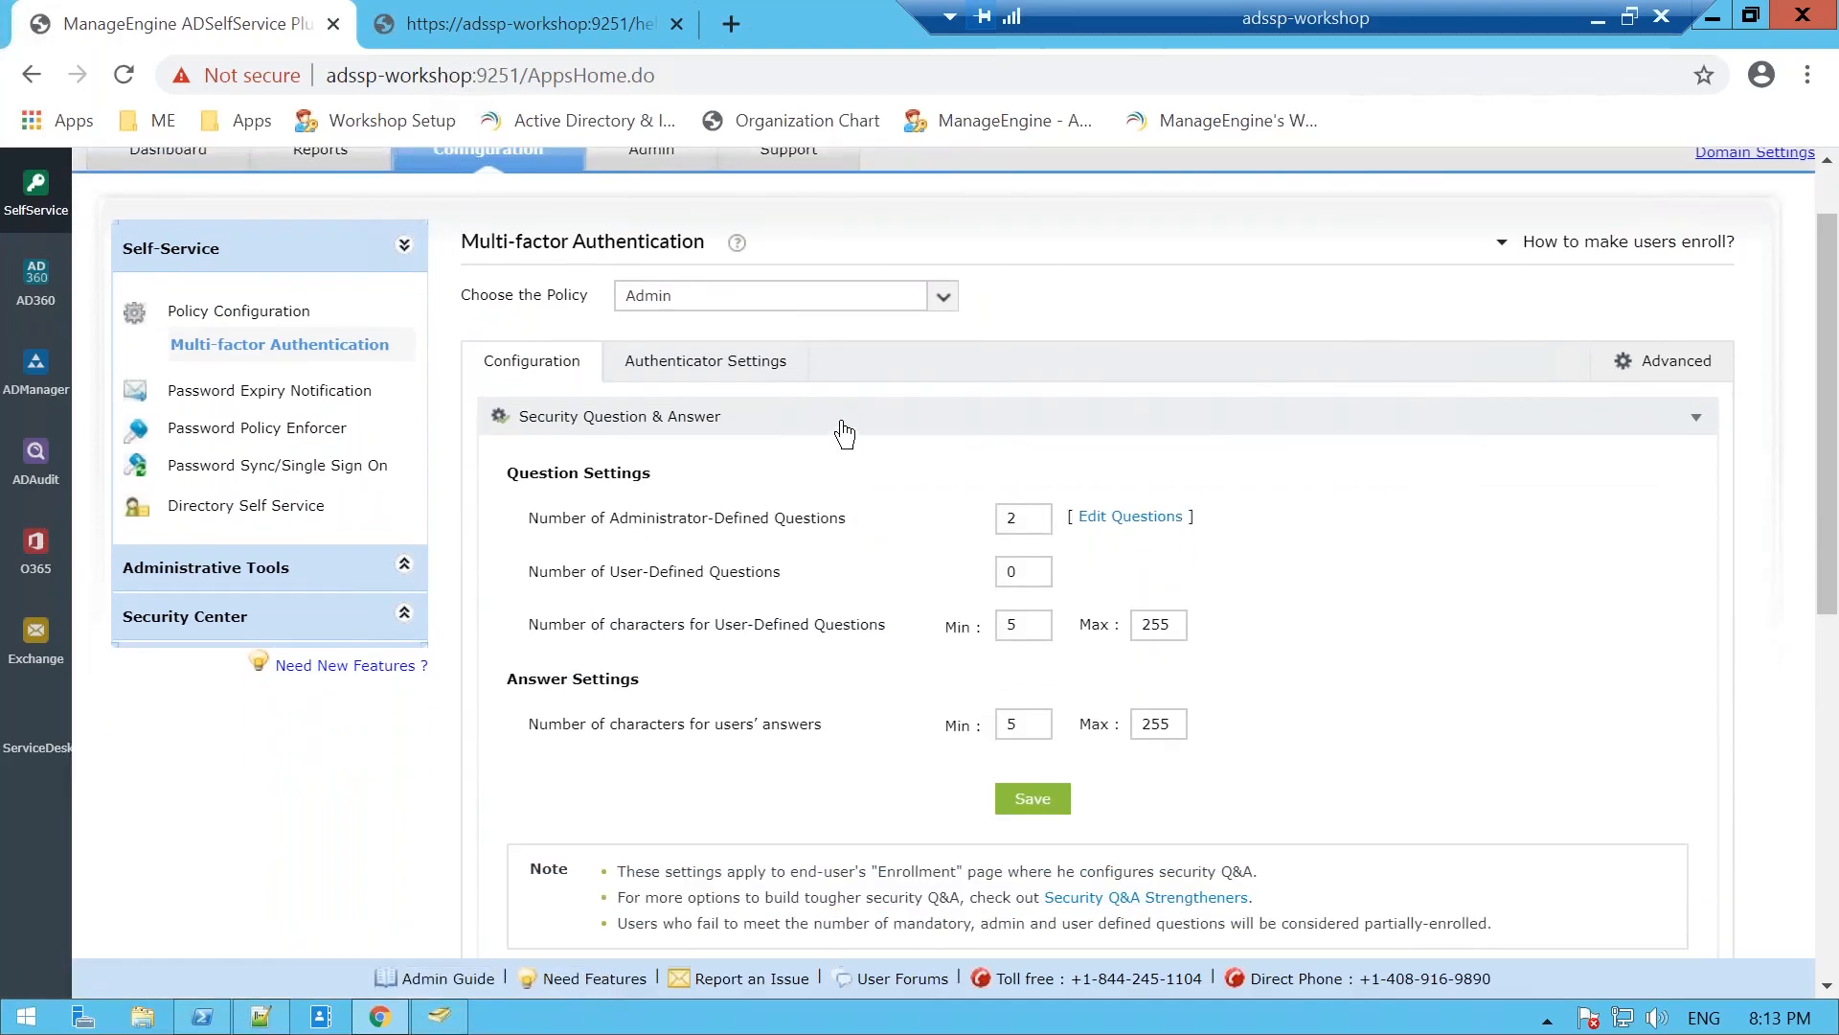
pyautogui.click(844, 433)
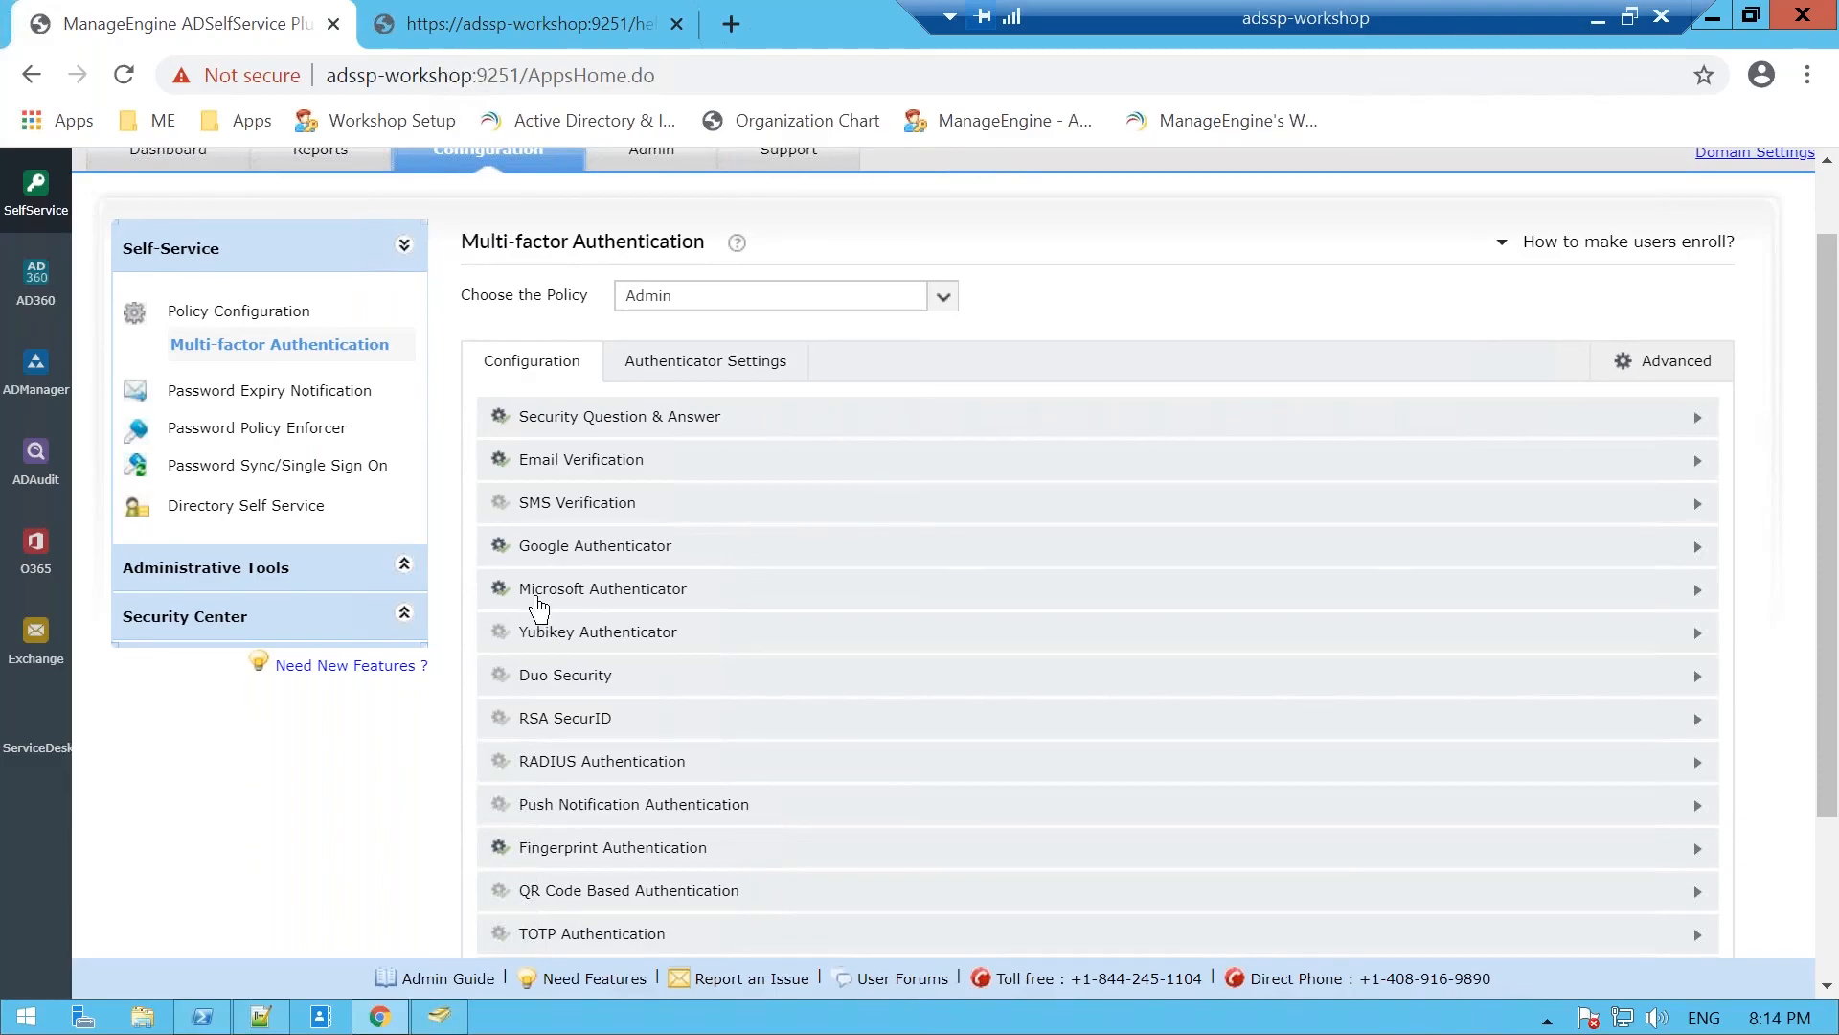
pyautogui.scroll(1, 690, 599)
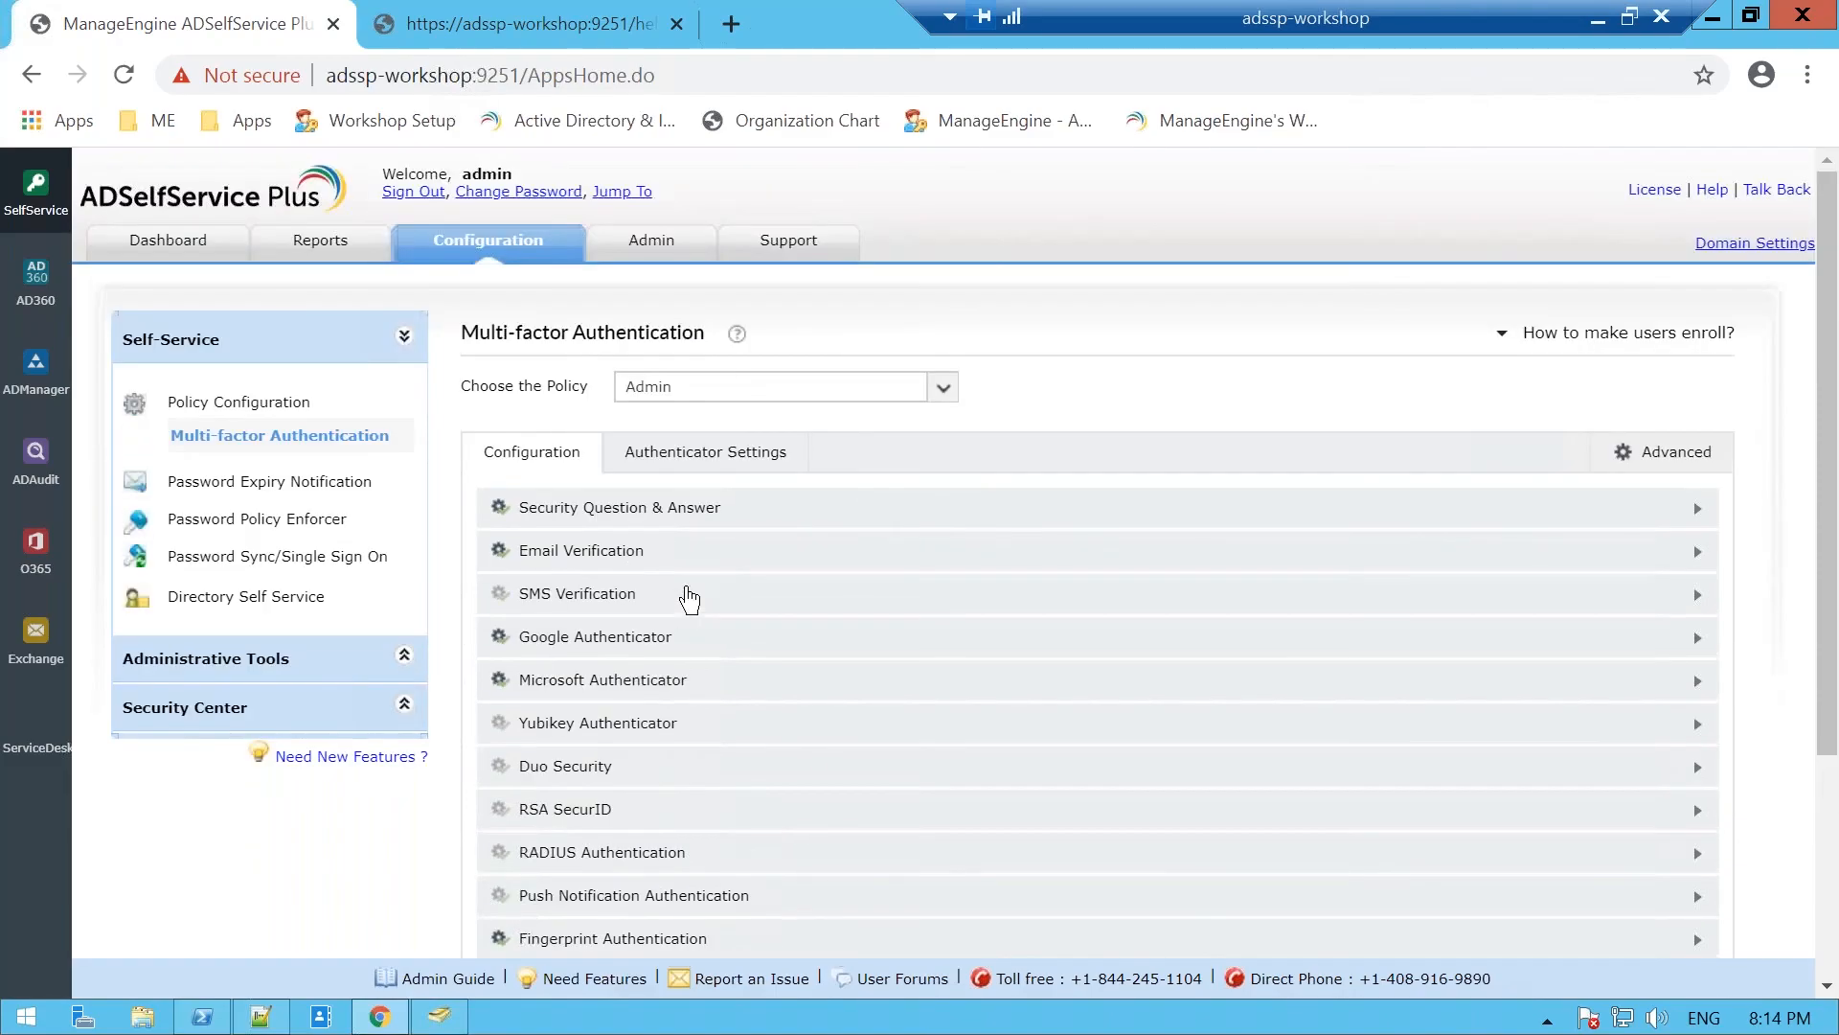
# Sign out of the admin console and log in to the self-service portal with the end user's username and password.
pyautogui.click(414, 192)
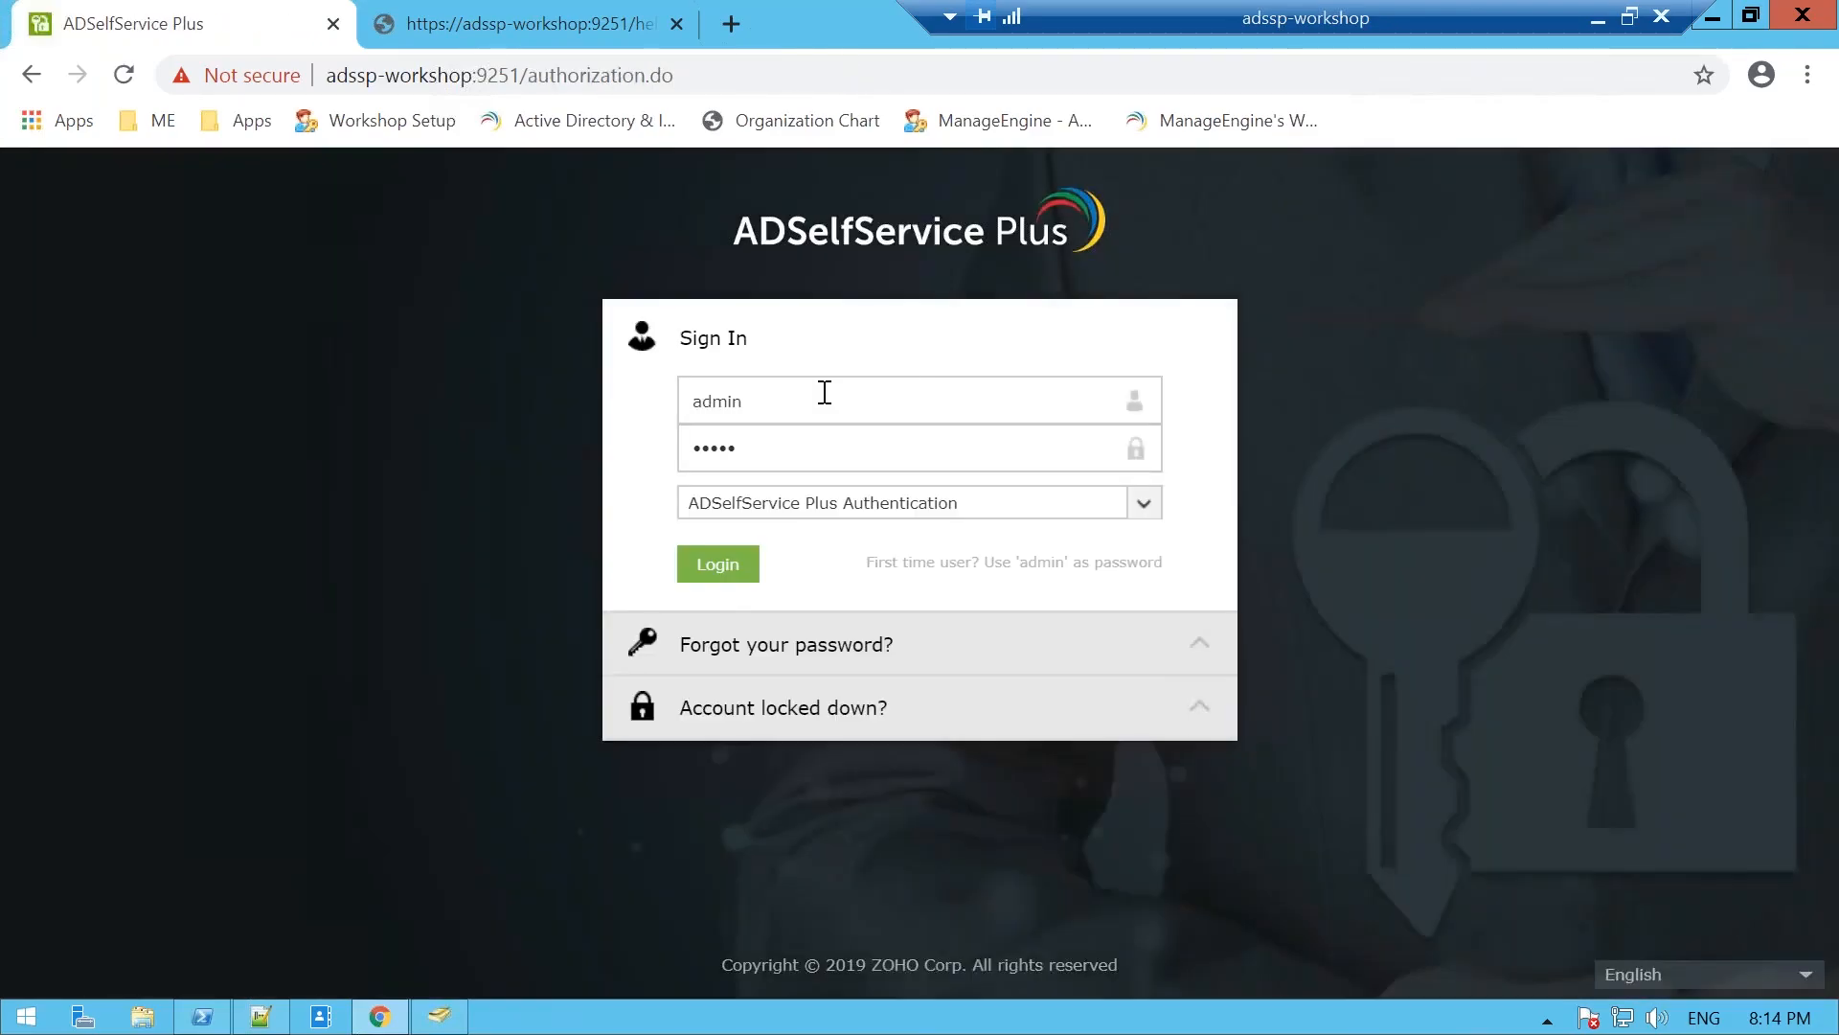
pyautogui.doubleClick(821, 394)
pyautogui.write('sharada')
pyautogui.press('Tab')
pyautogui.press('Return')
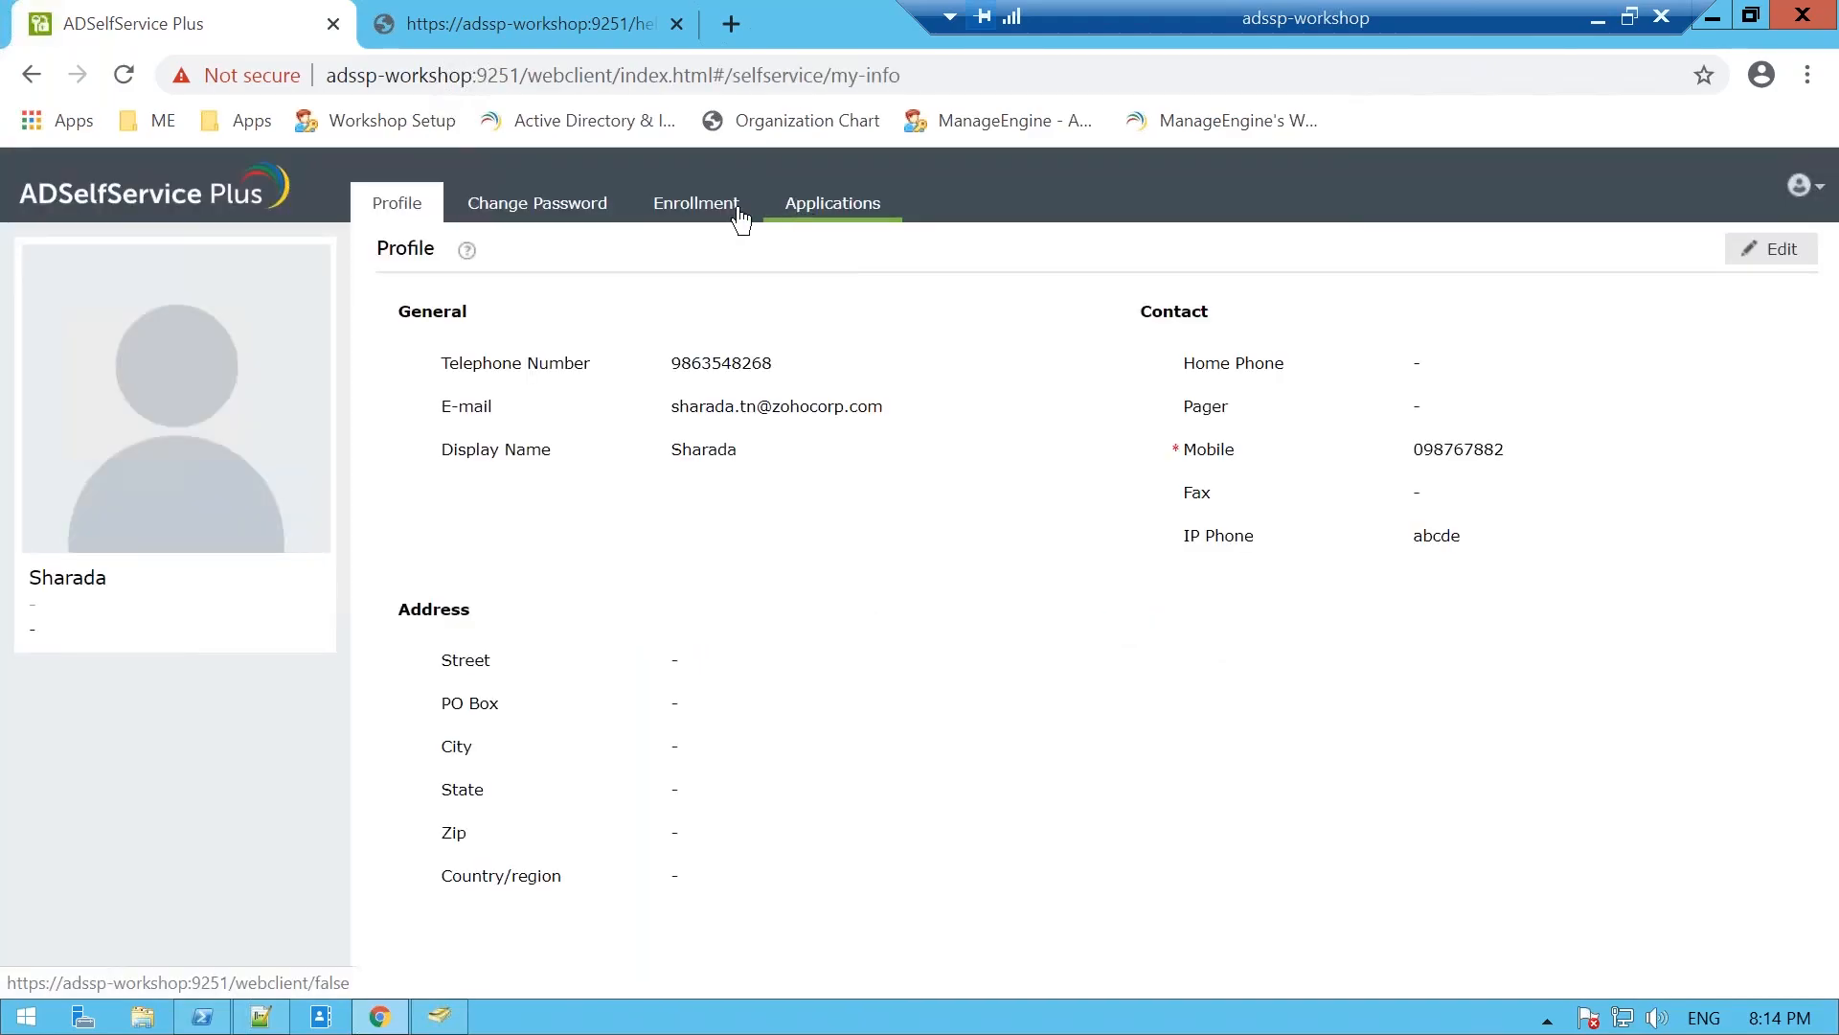
# Open Enrollment and scroll through the enrolled verification methods.
pyautogui.click(717, 216)
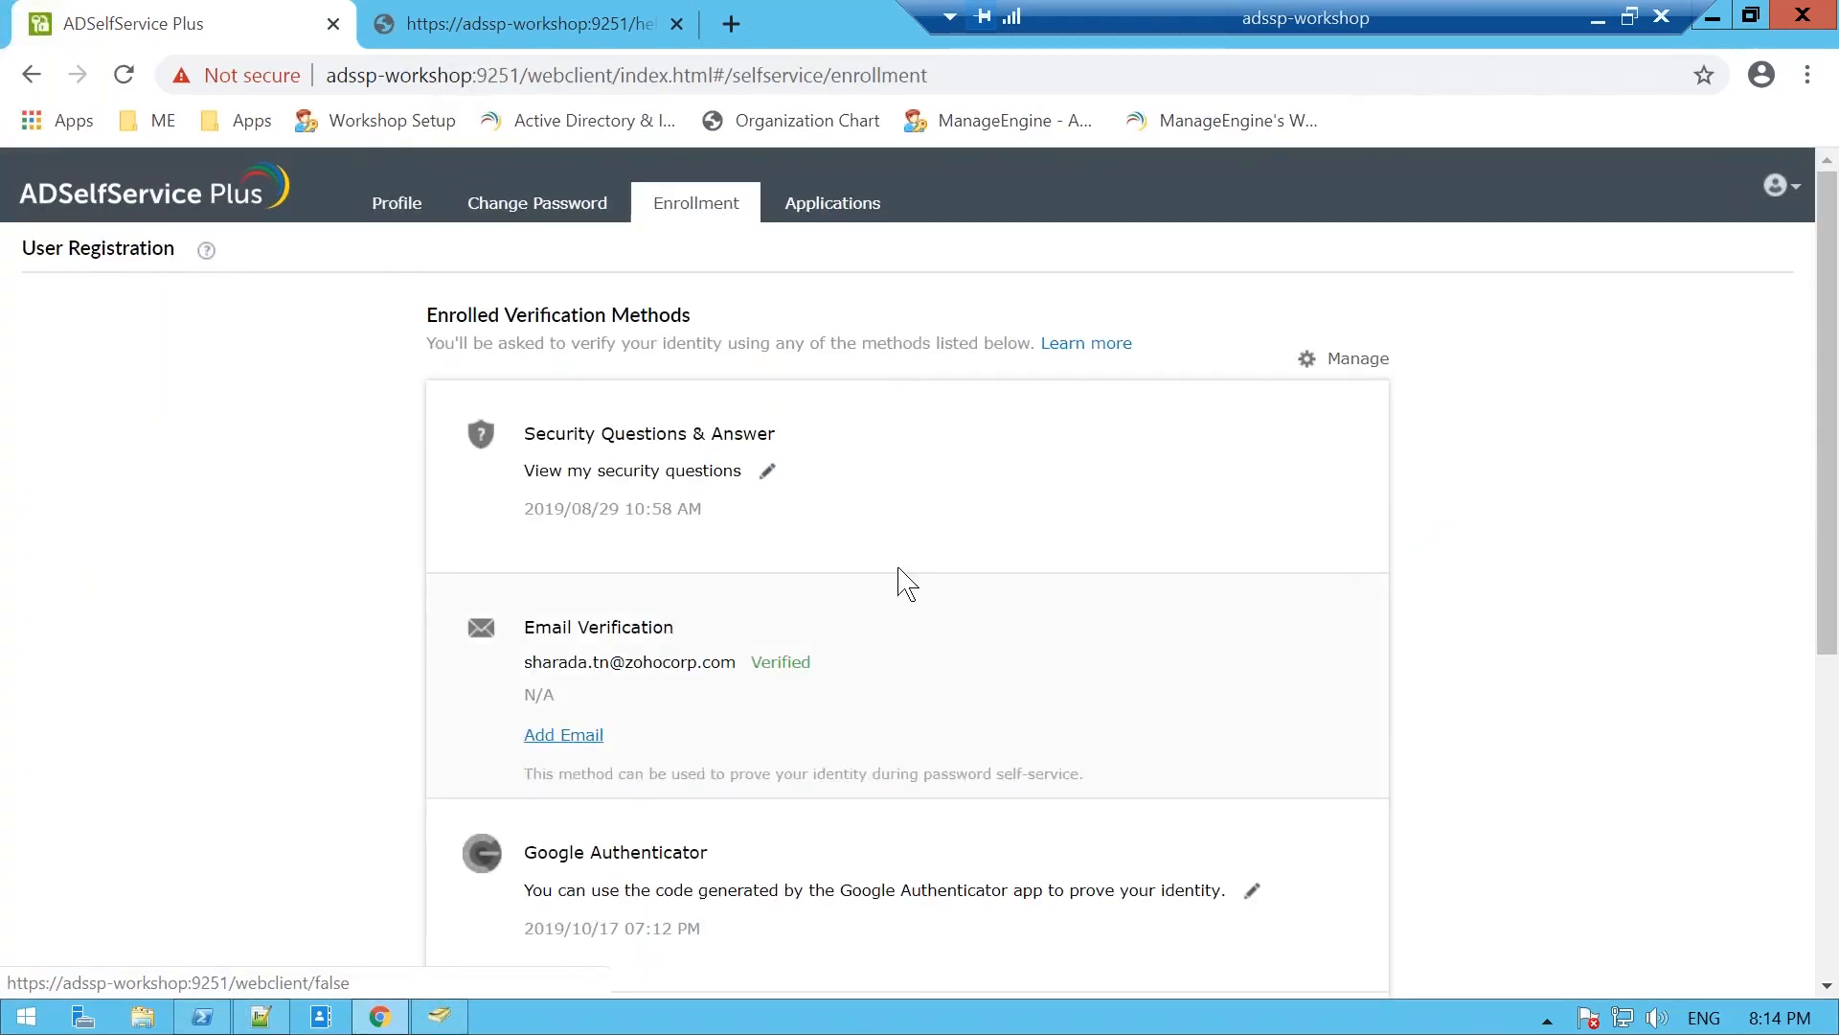
pyautogui.scroll(-5, 1089, 747)
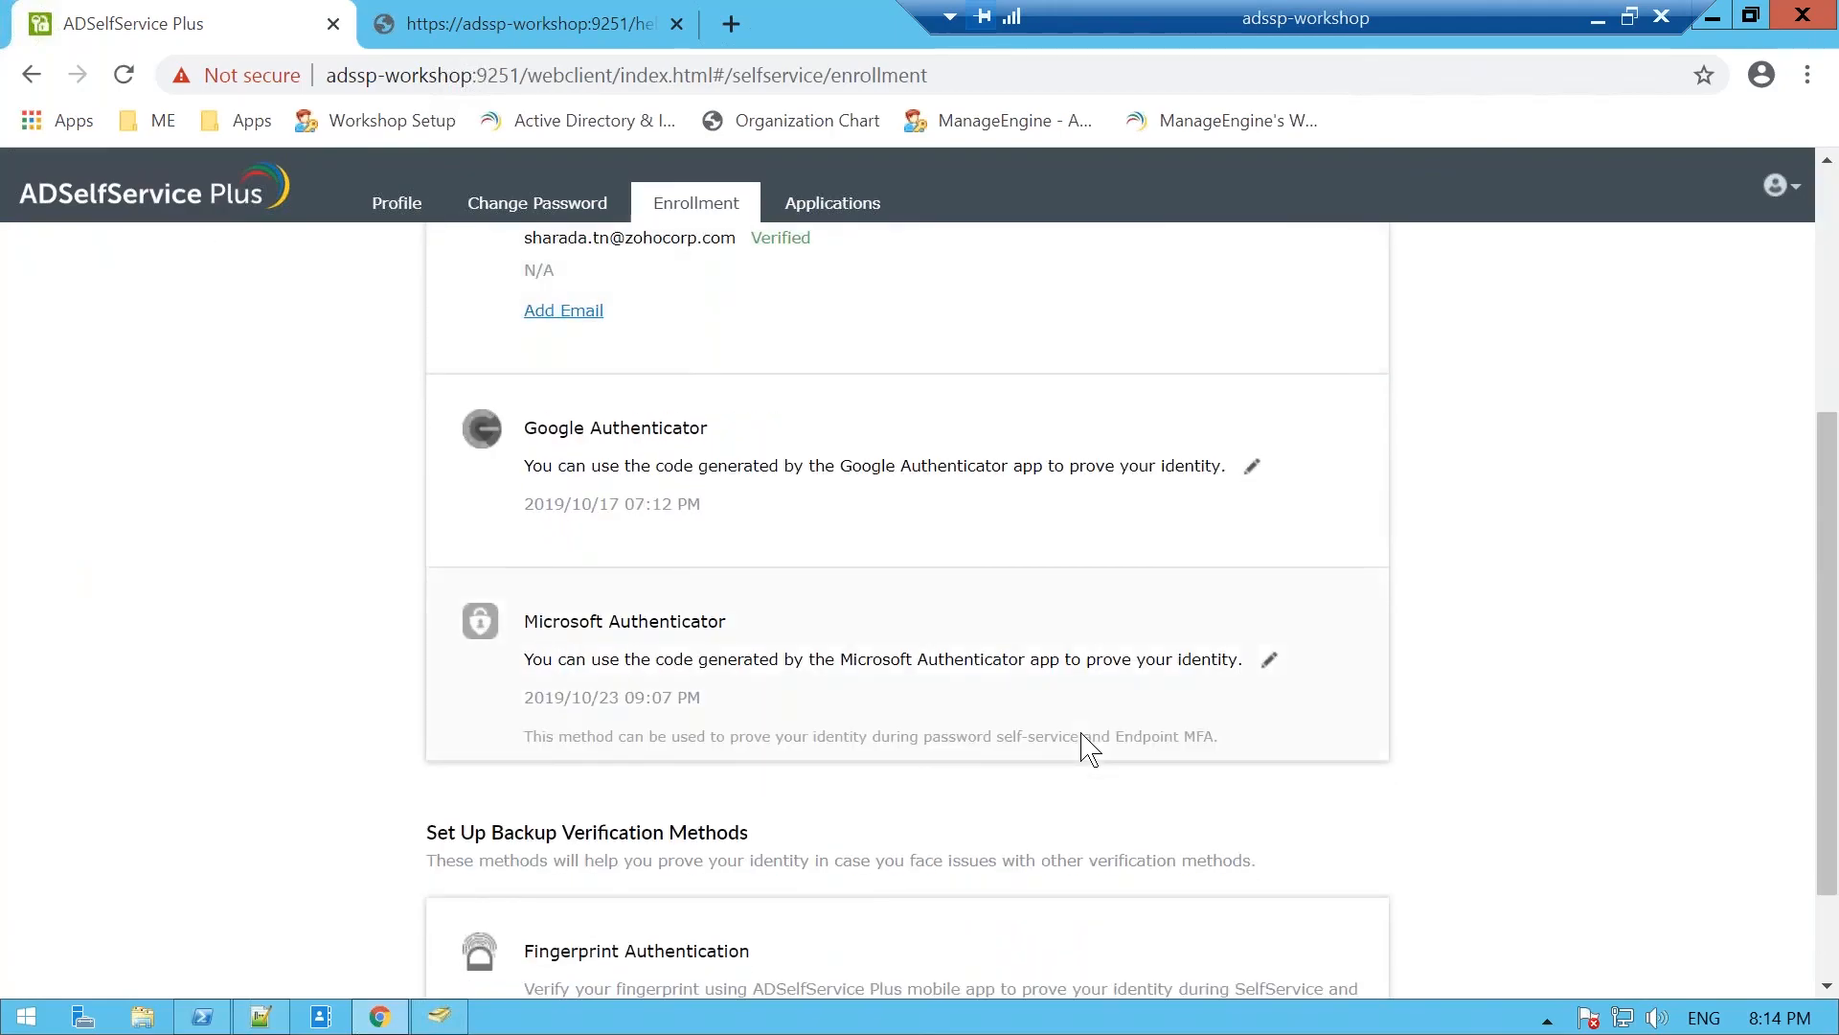
pyautogui.scroll(6, 989, 557)
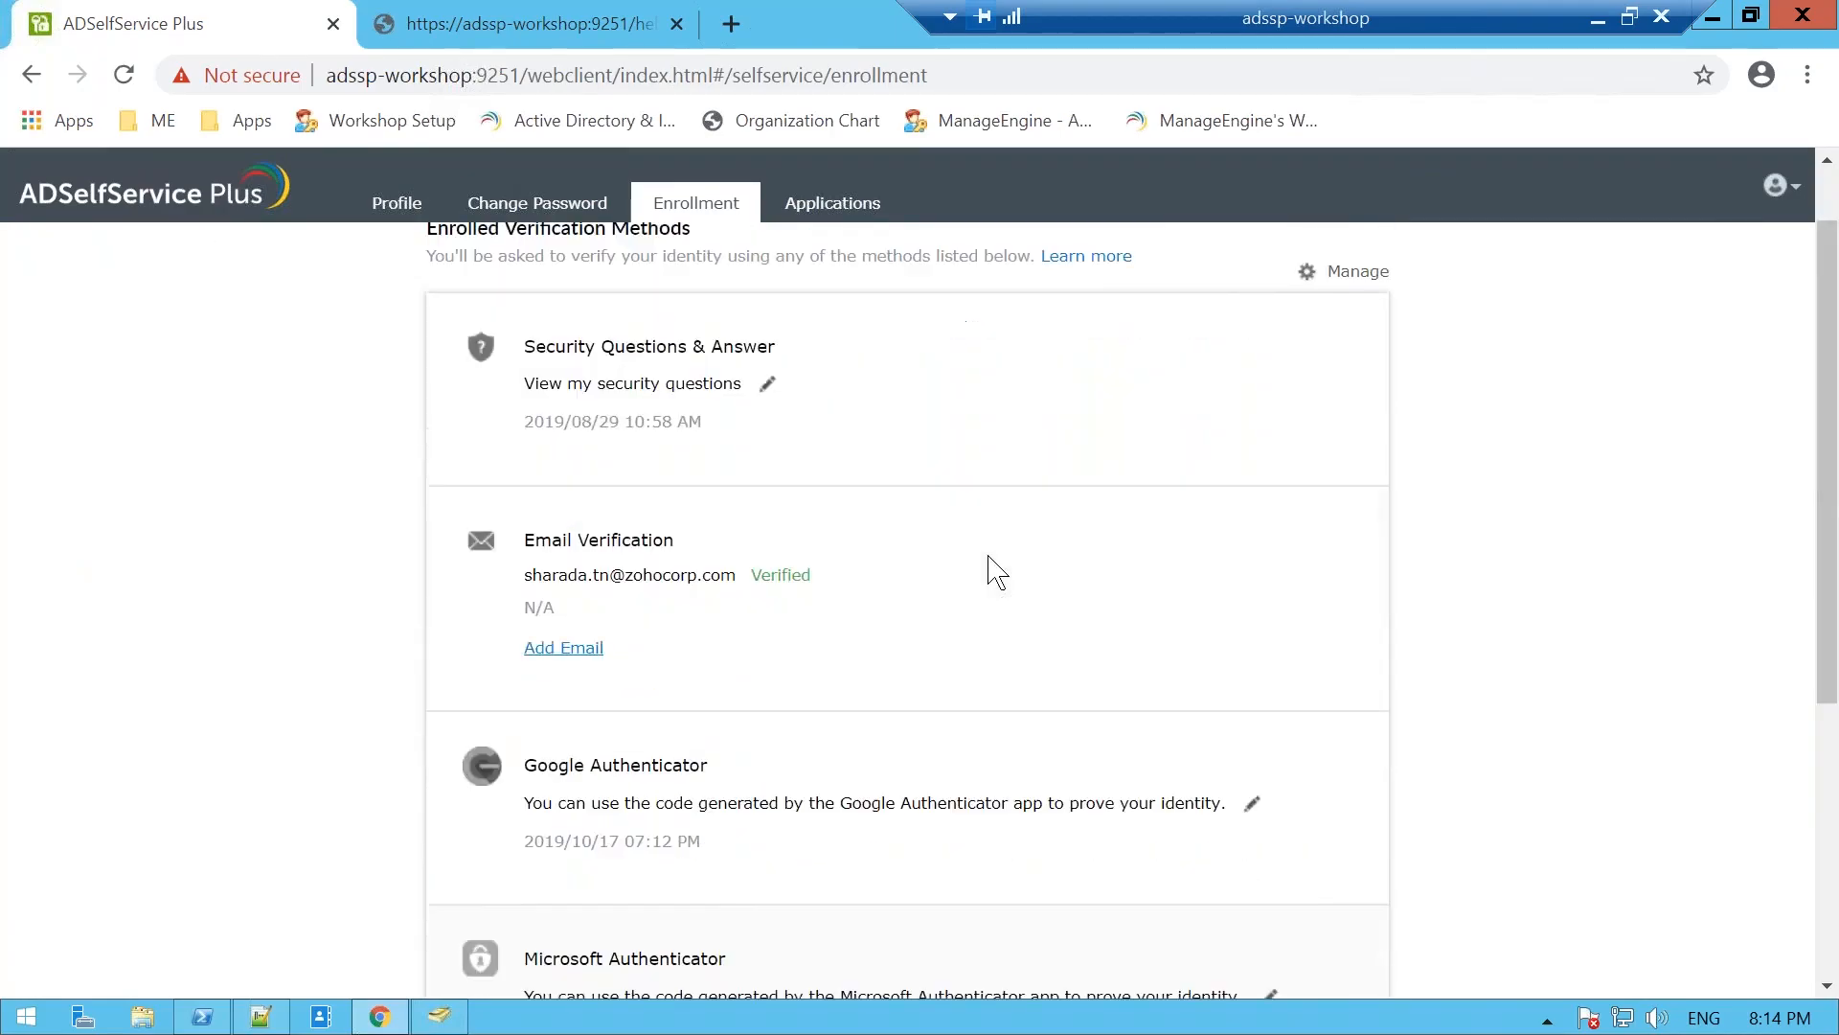
pyautogui.scroll(-6, 989, 556)
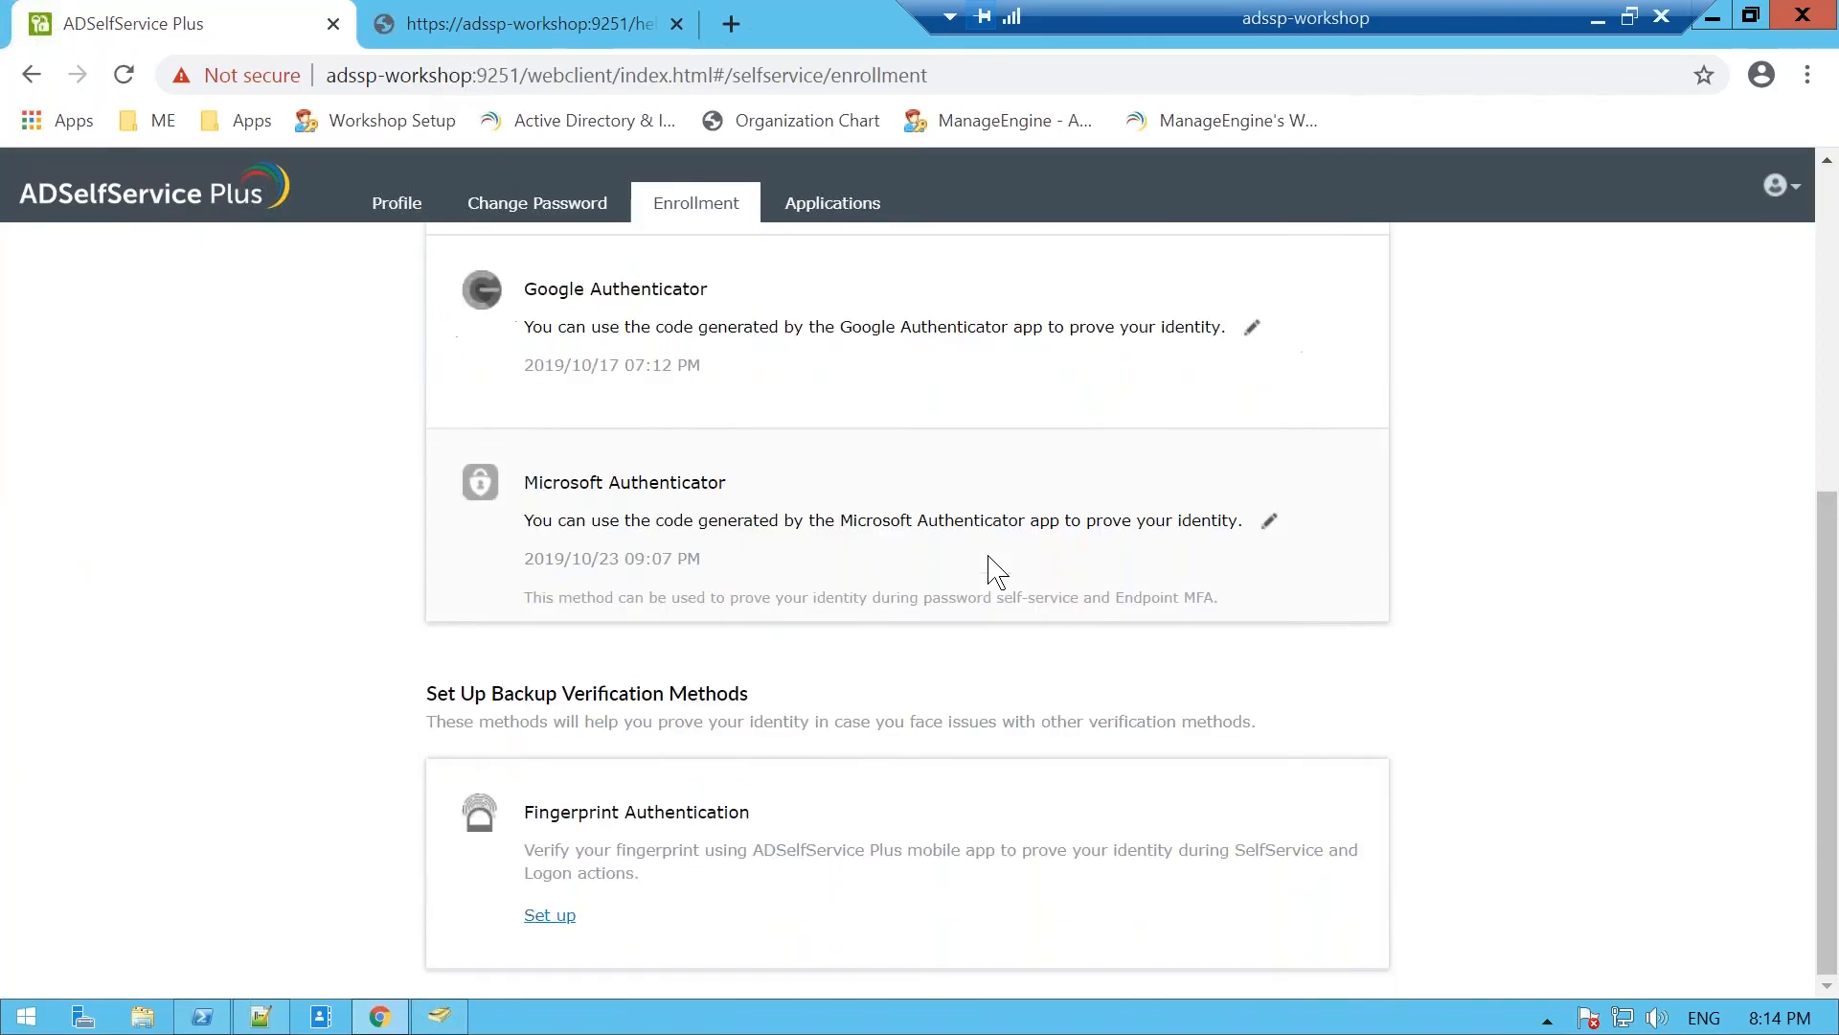
# Open the Fingerprint Authentication setup instructions, read the enrollment steps, and close the dialog.
pyautogui.click(550, 915)
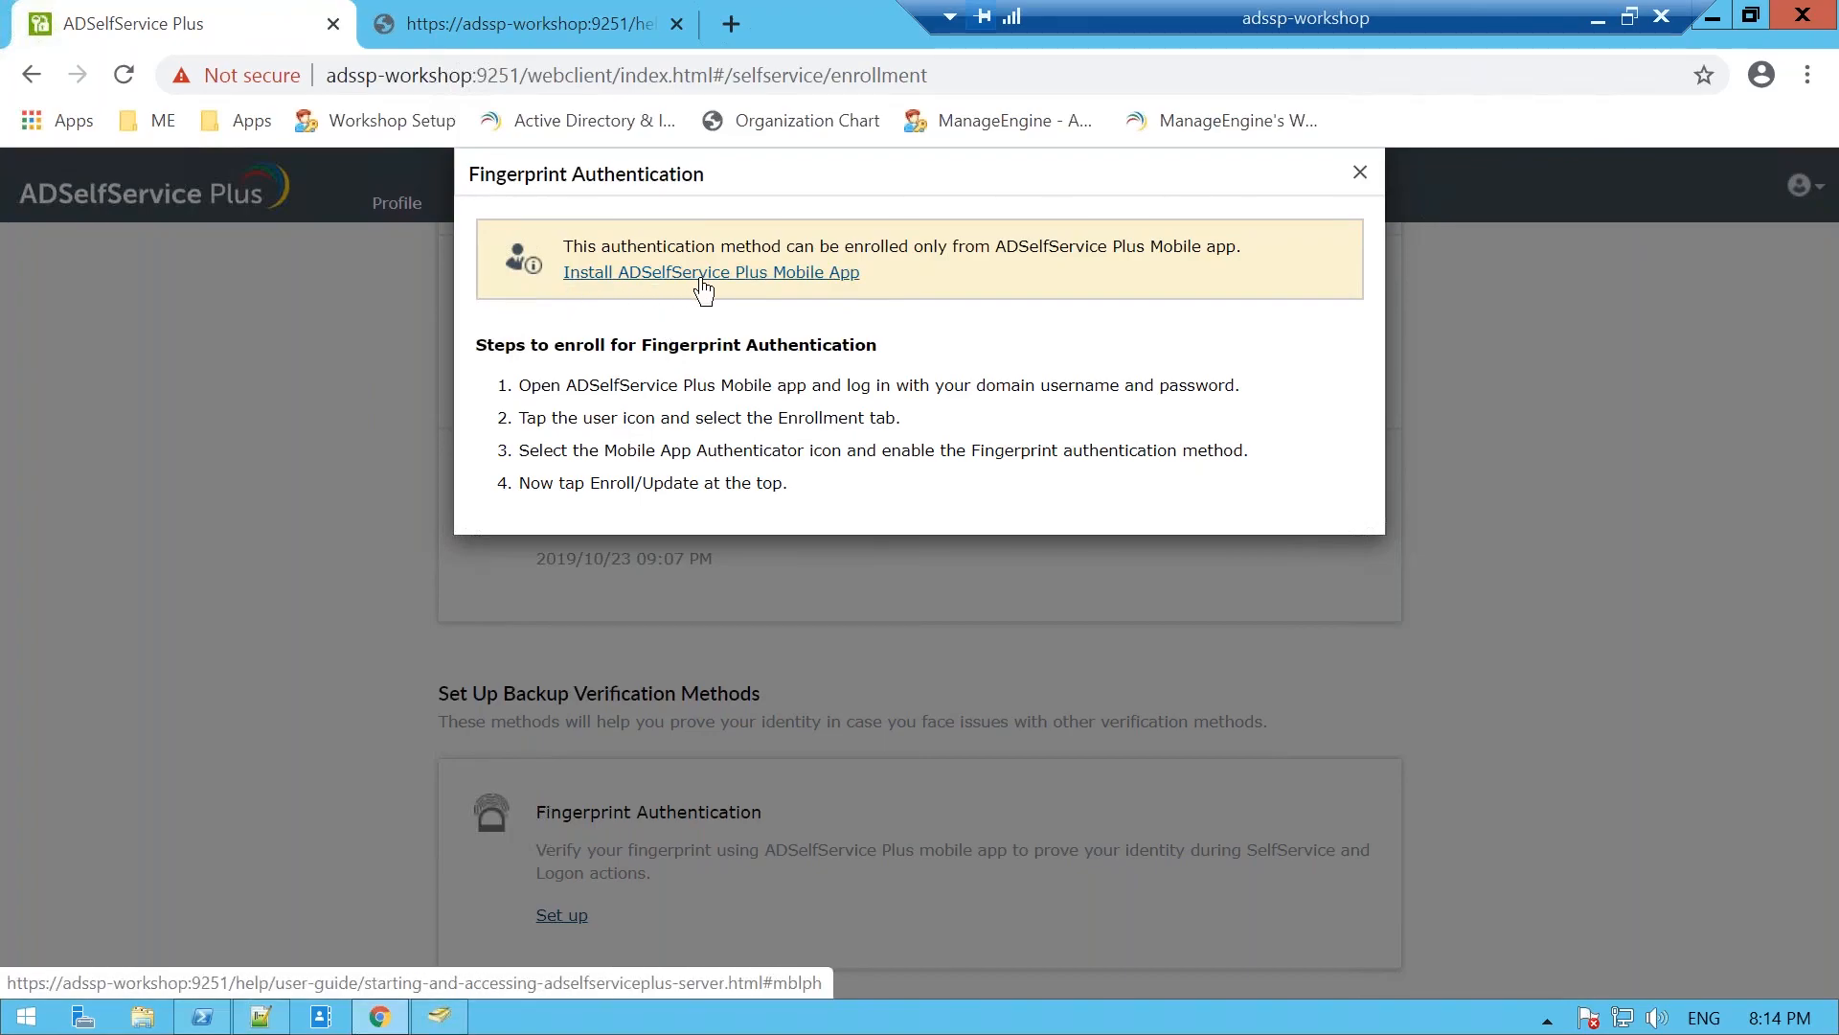
pyautogui.moveTo(554, 345); pyautogui.dragTo(880, 346)
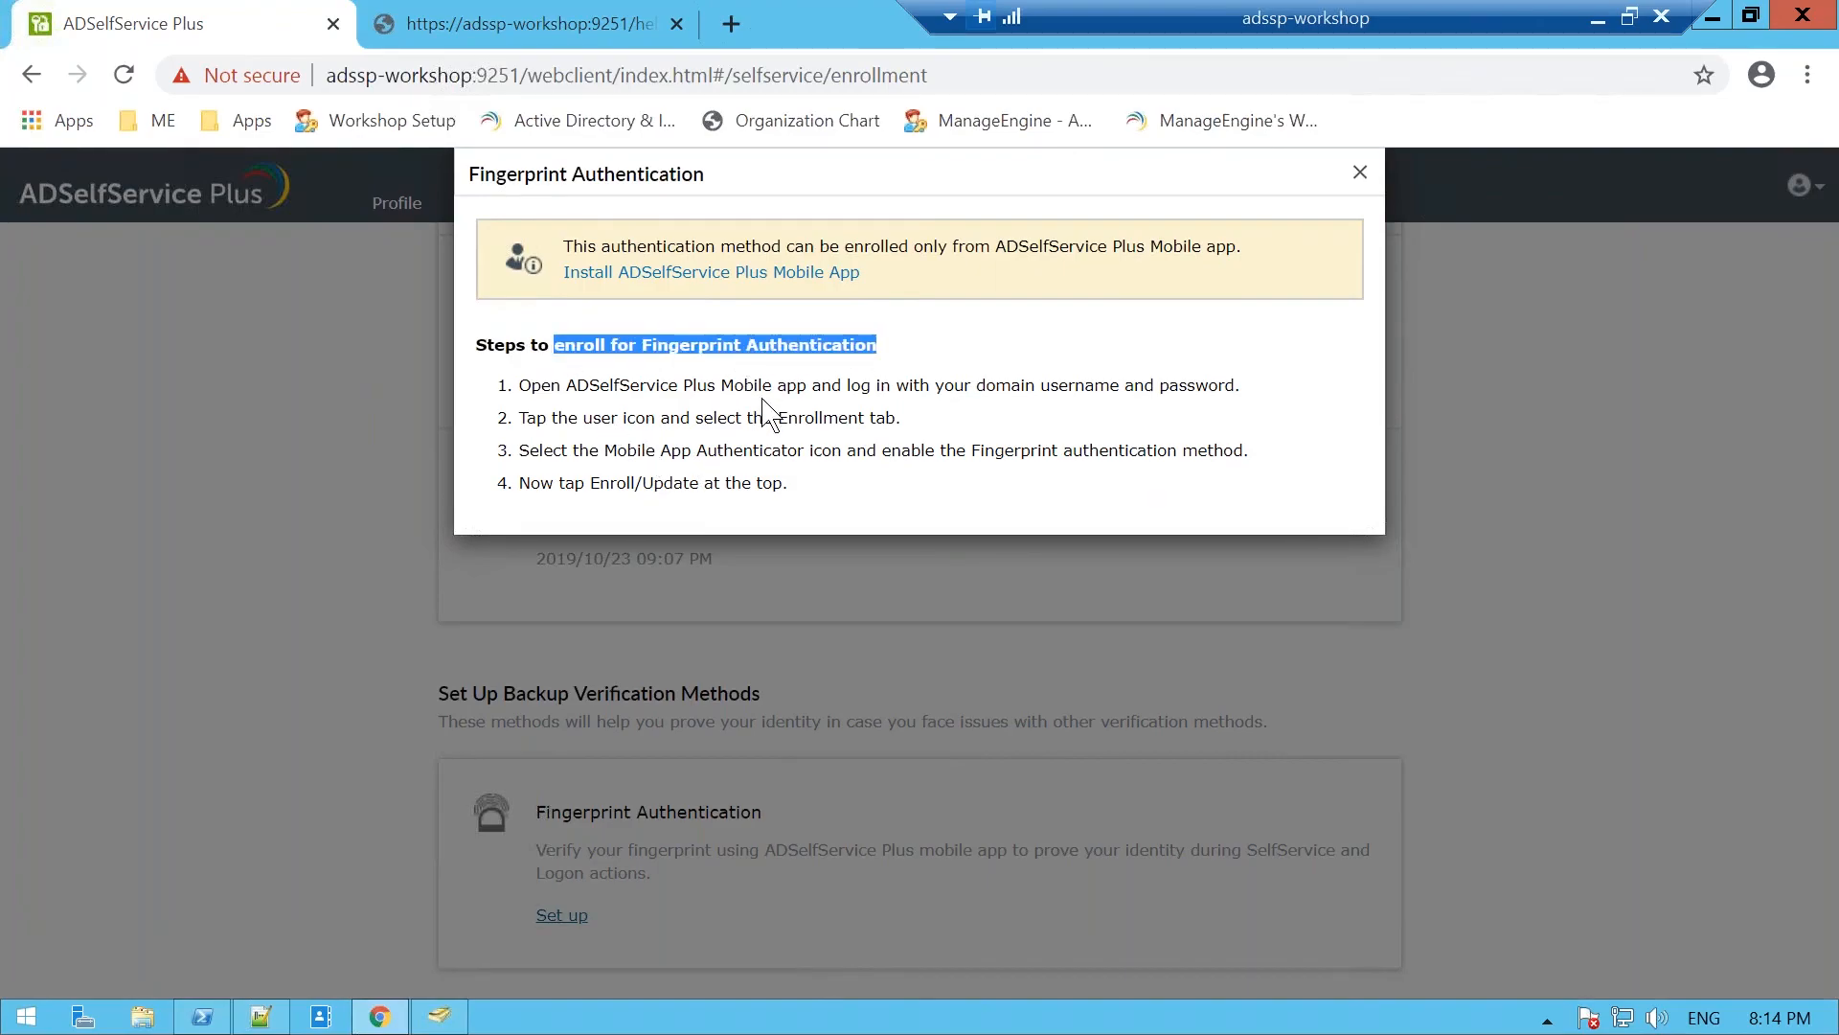
pyautogui.click(1041, 415)
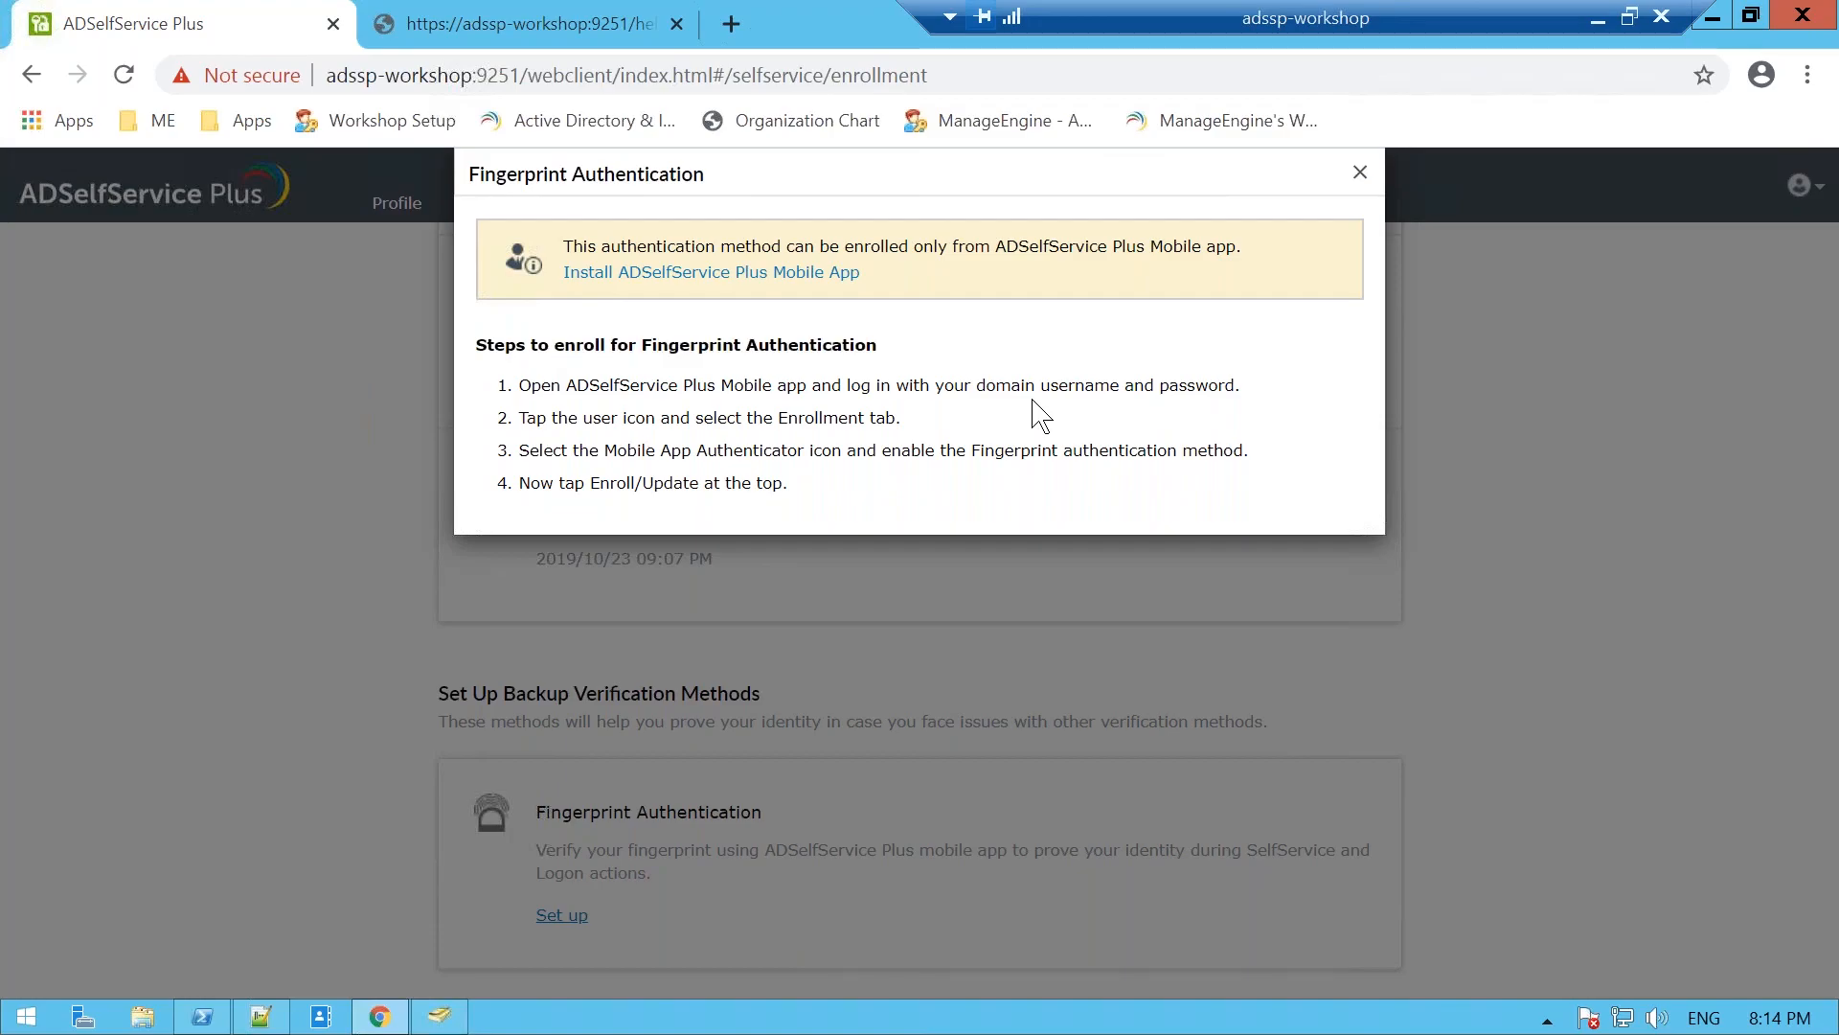
pyautogui.click(1360, 175)
# Open the registered Google Authenticator device details and close the dialog.
pyautogui.scroll(4, 1266, 745)
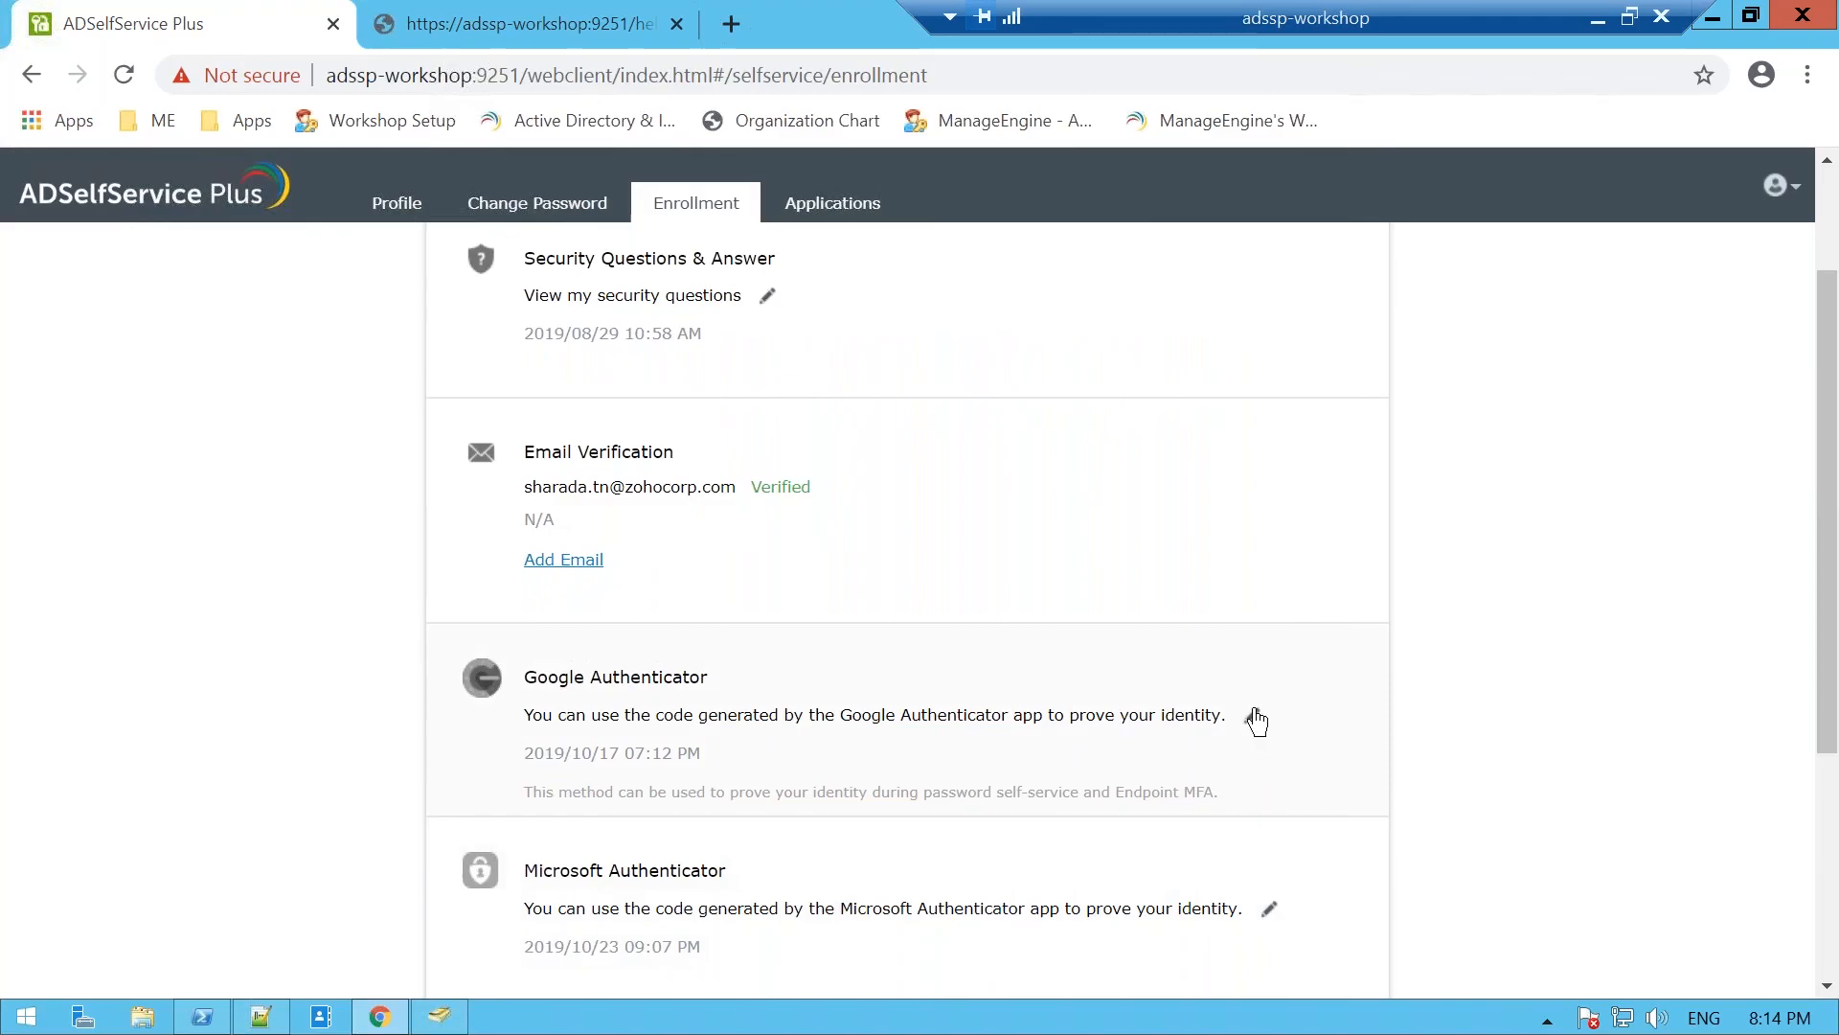
pyautogui.click(1256, 718)
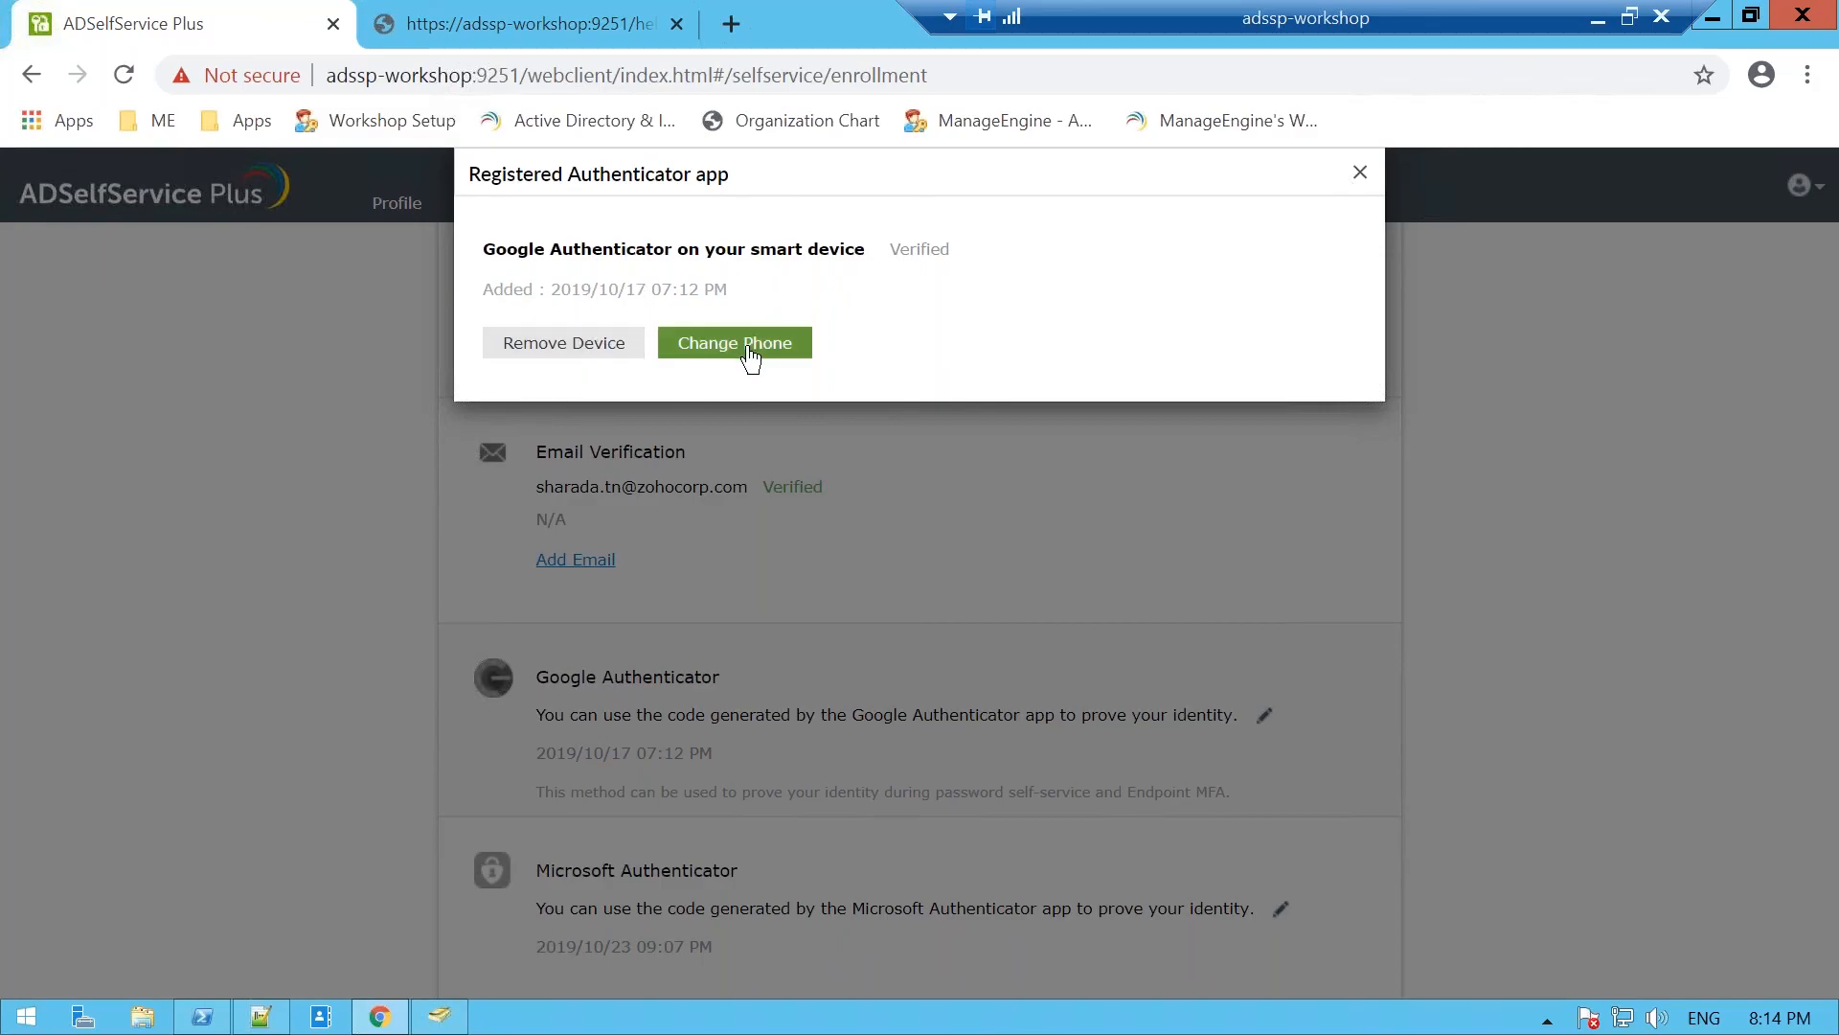
pyautogui.click(1360, 174)
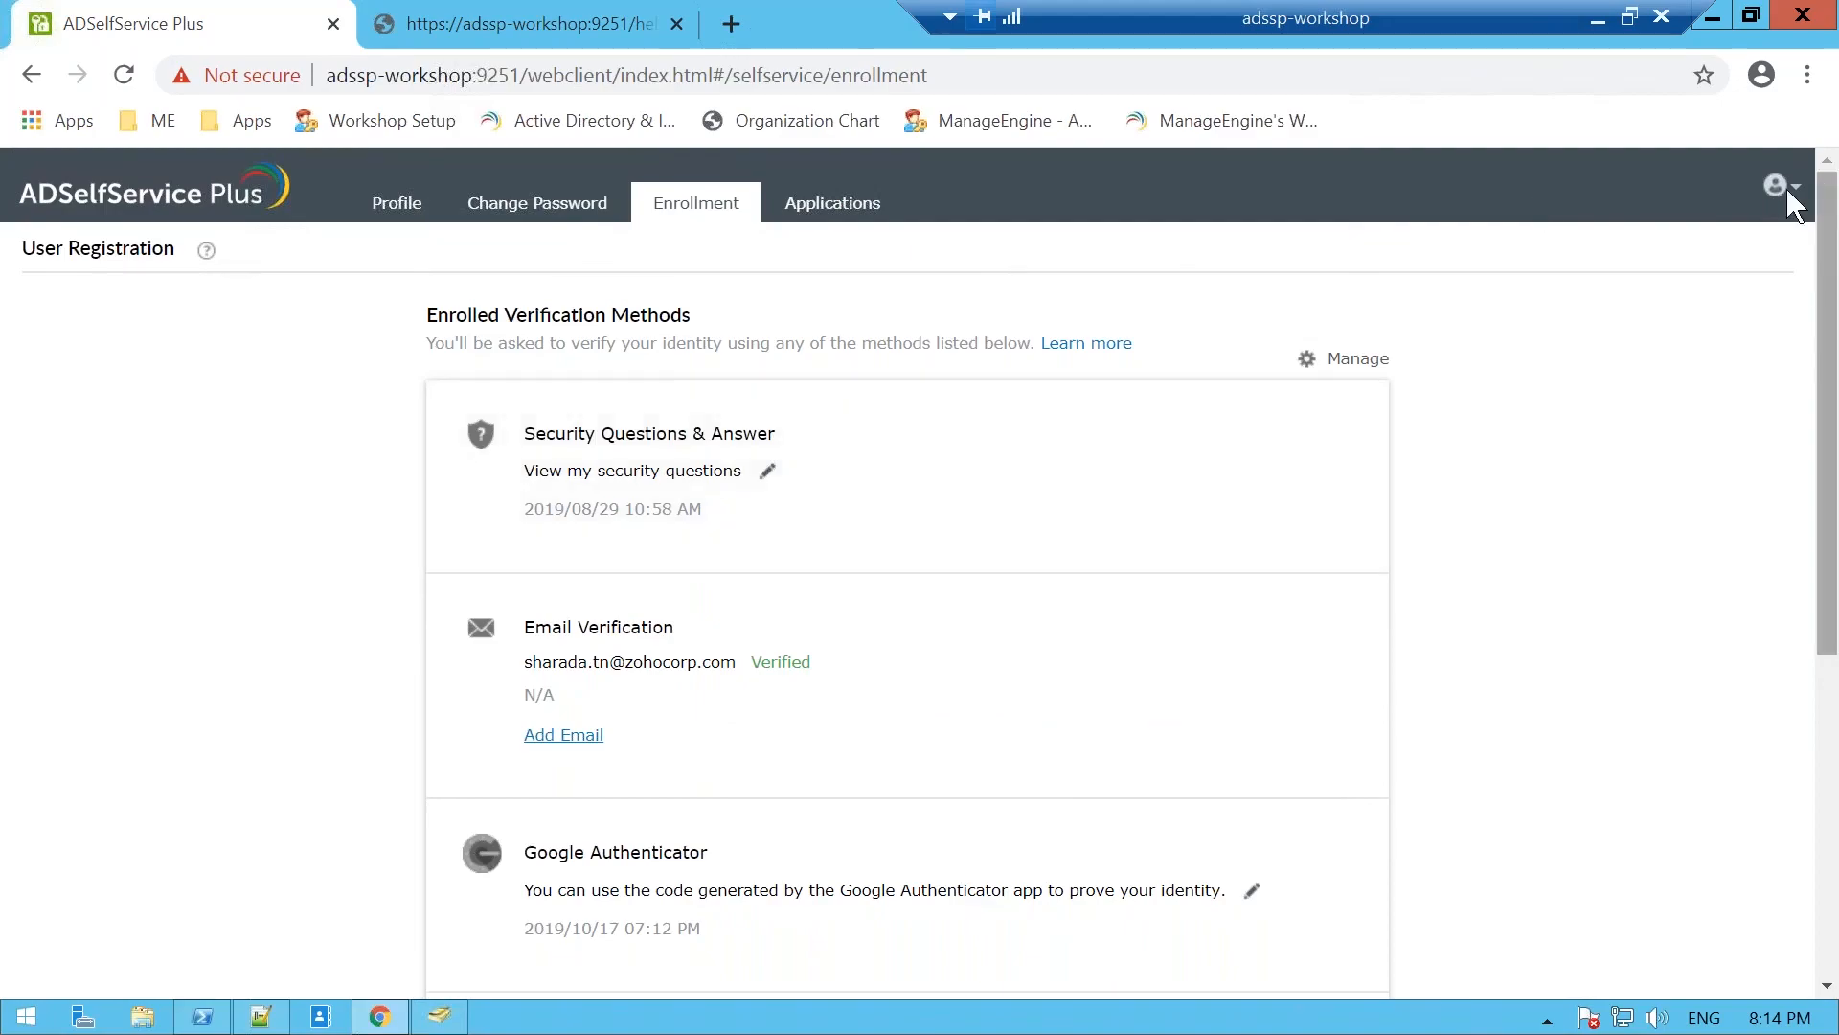
# Sign out of the self-service portal and minimise the remote desktop window.
pyautogui.click(1779, 190)
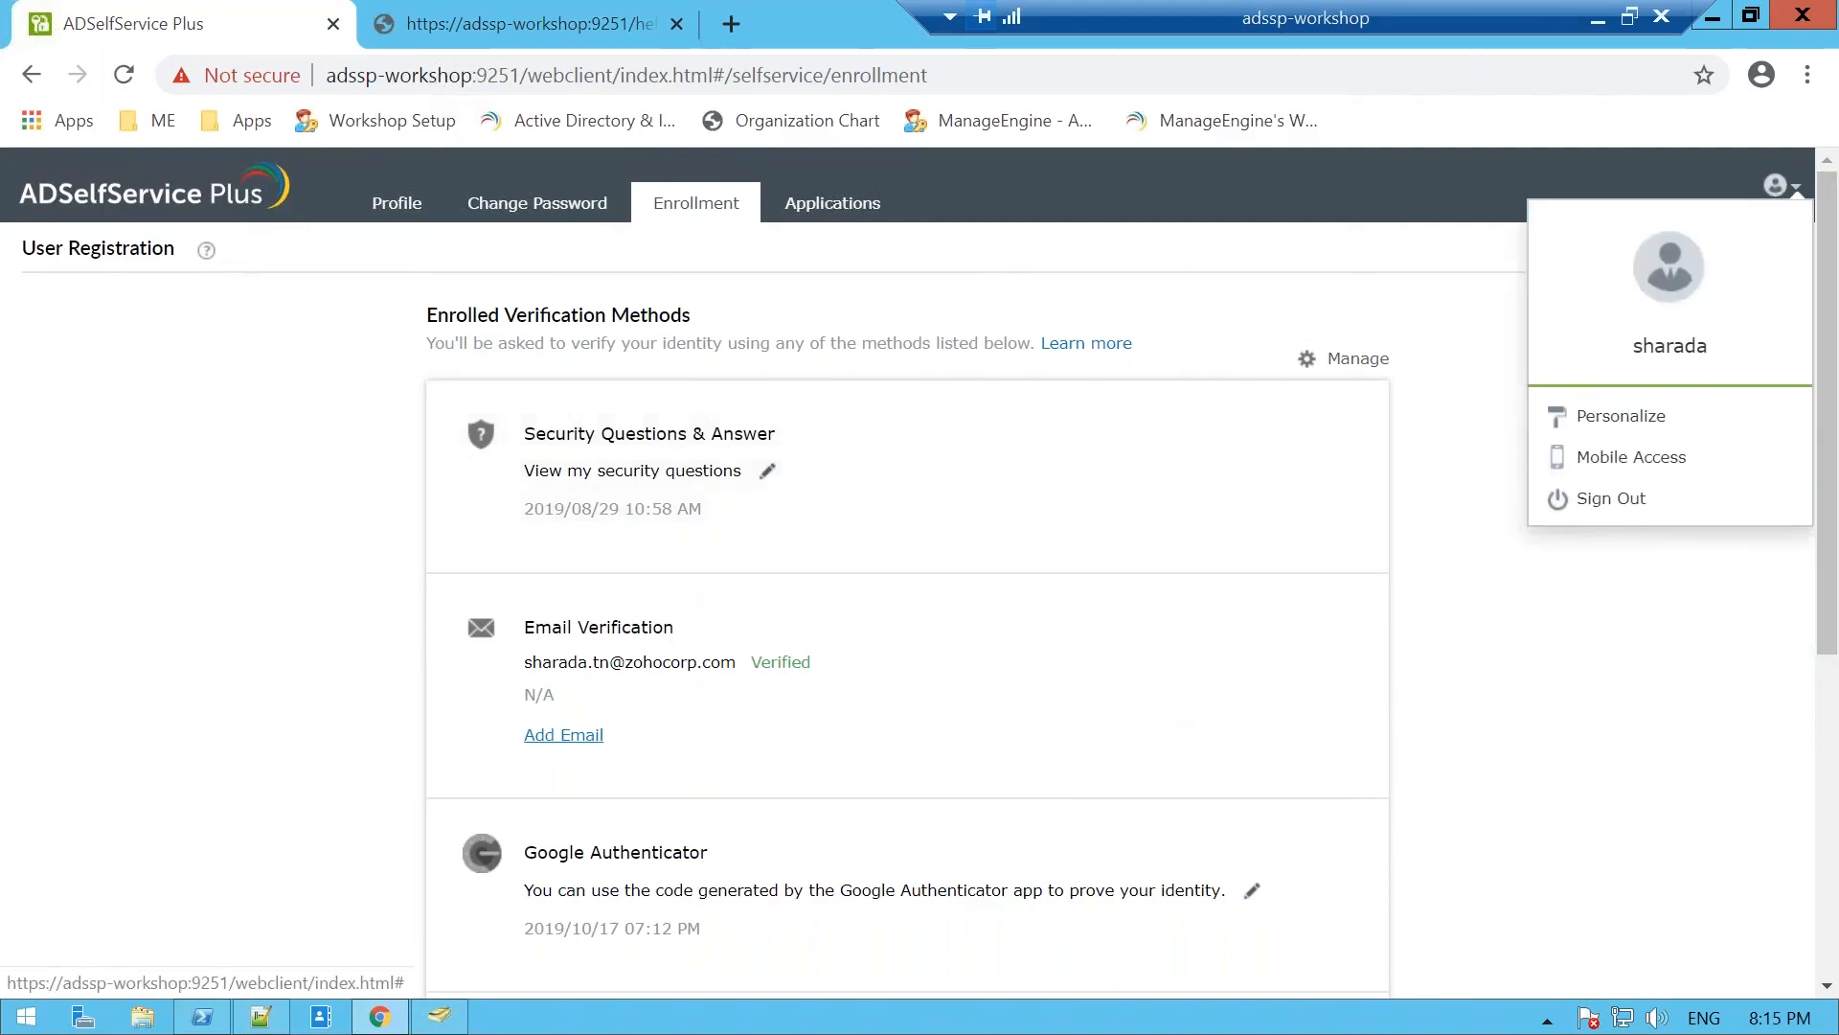
pyautogui.click(1639, 499)
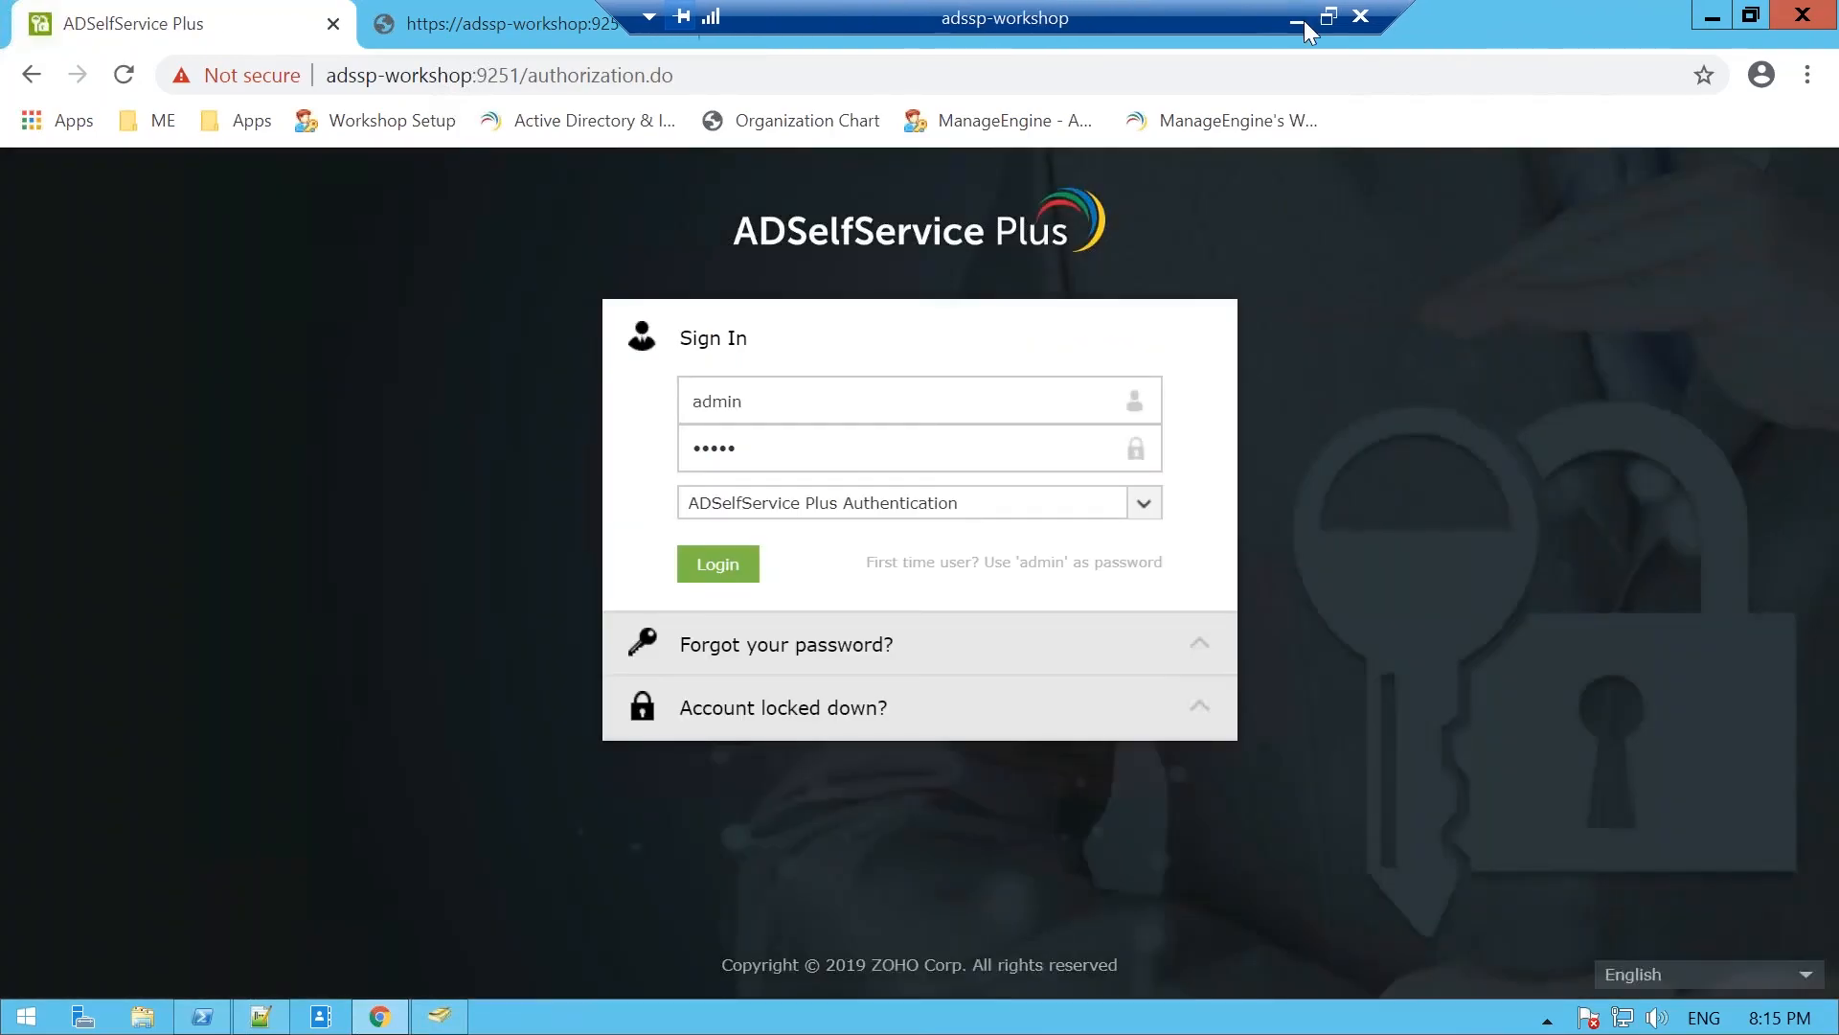
pyautogui.click(1300, 19)
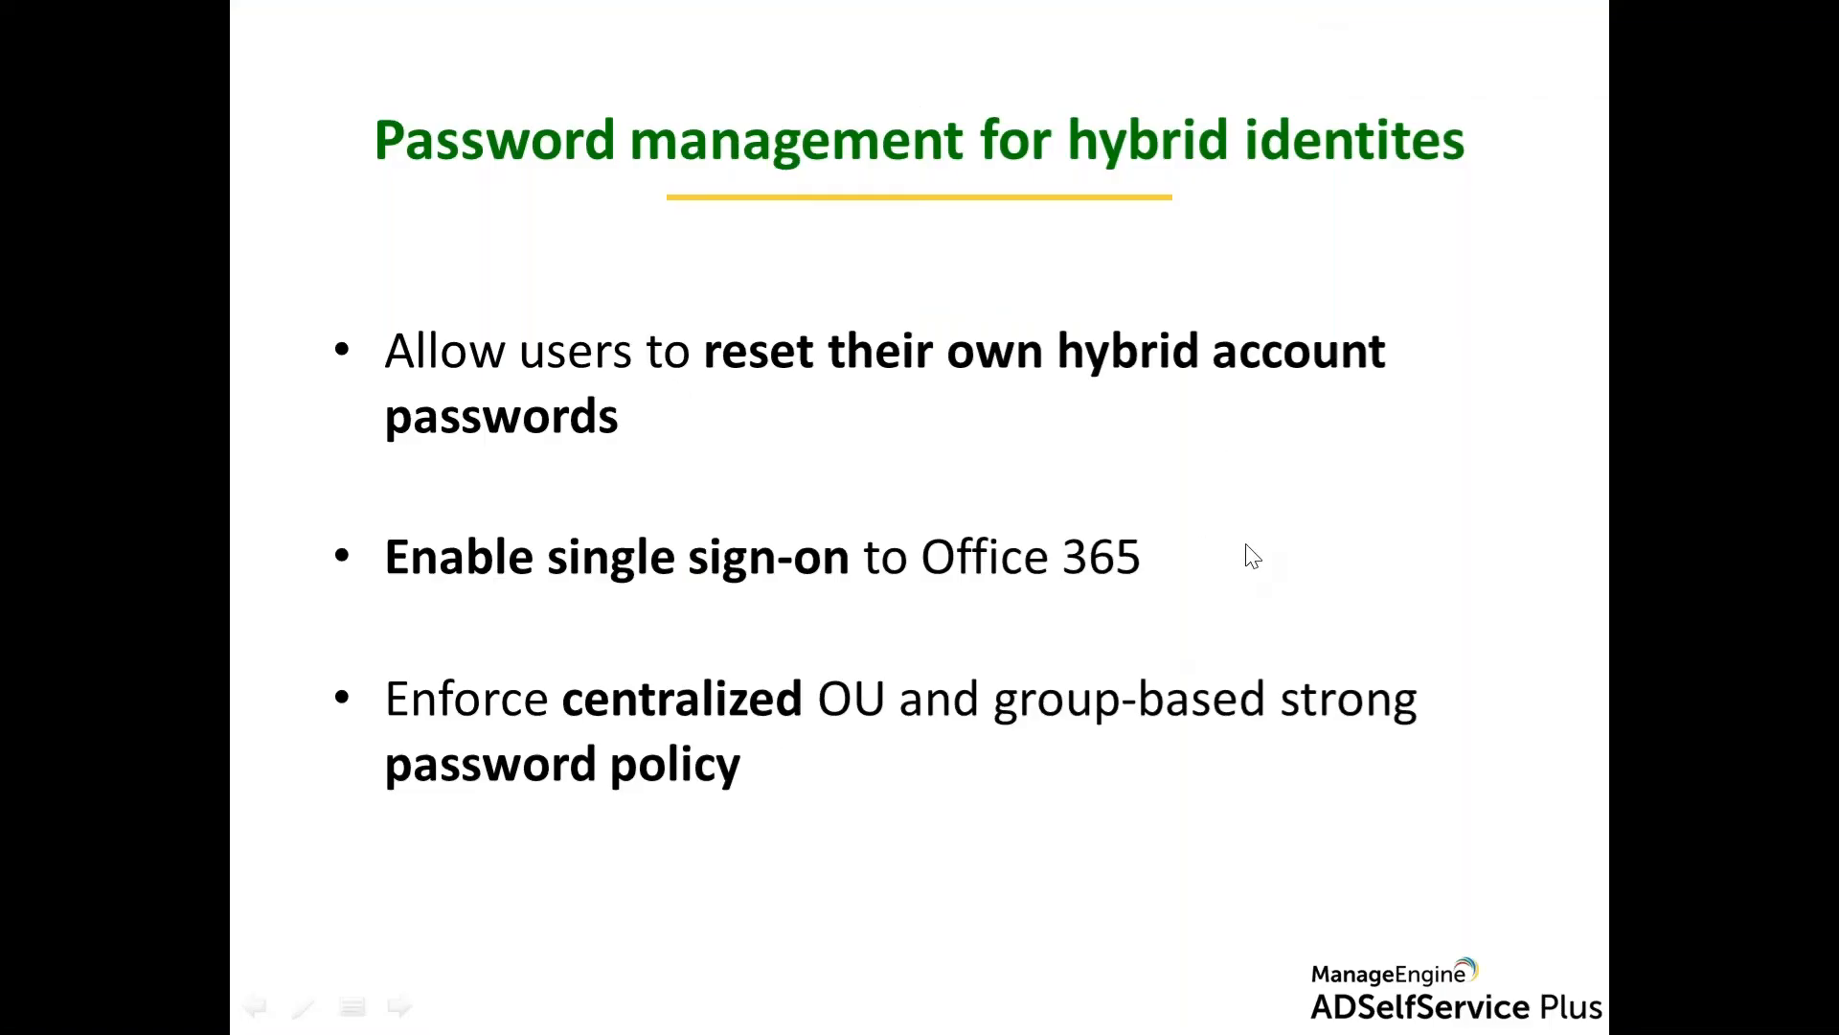